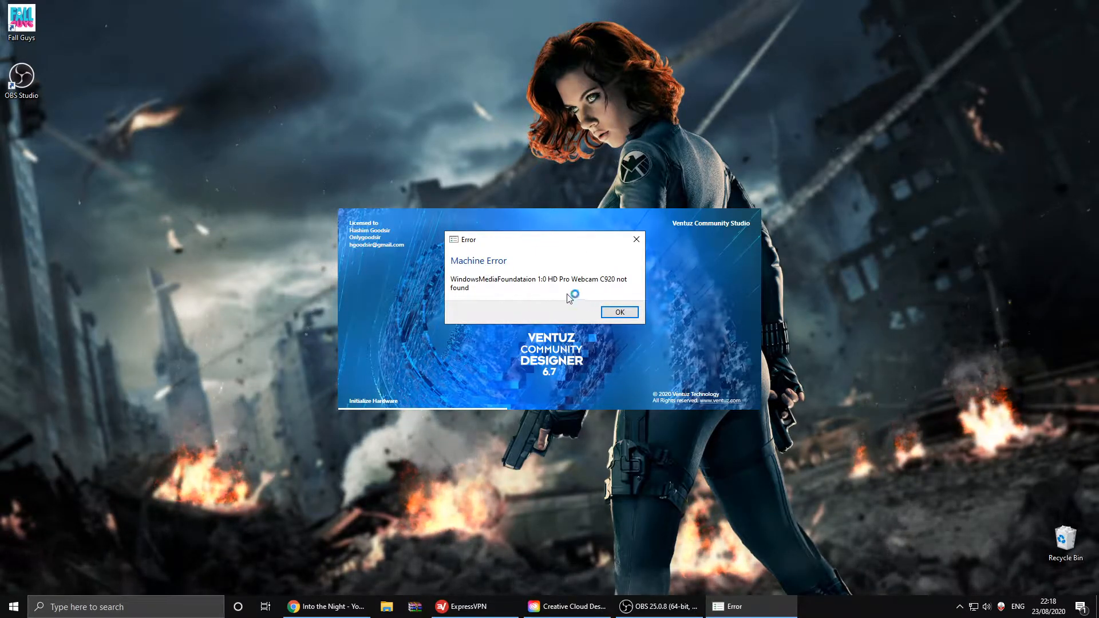
- Dismiss the startup machine errors and open the first project in the recent list
left_click(612, 312)
left_click(619, 309)
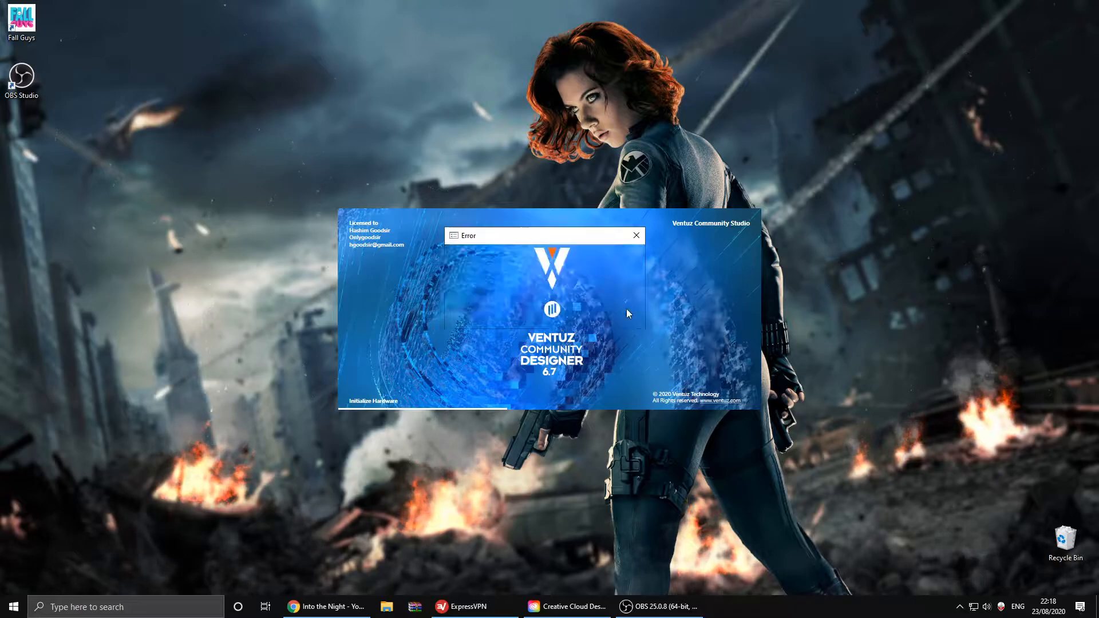
left_click(616, 318)
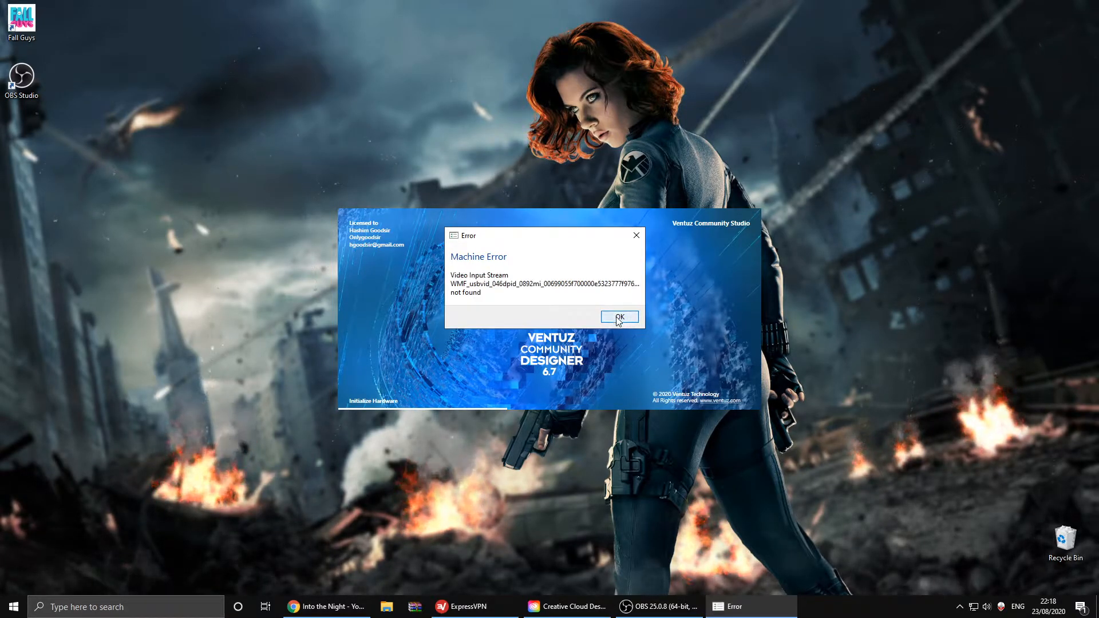
left_click(616, 318)
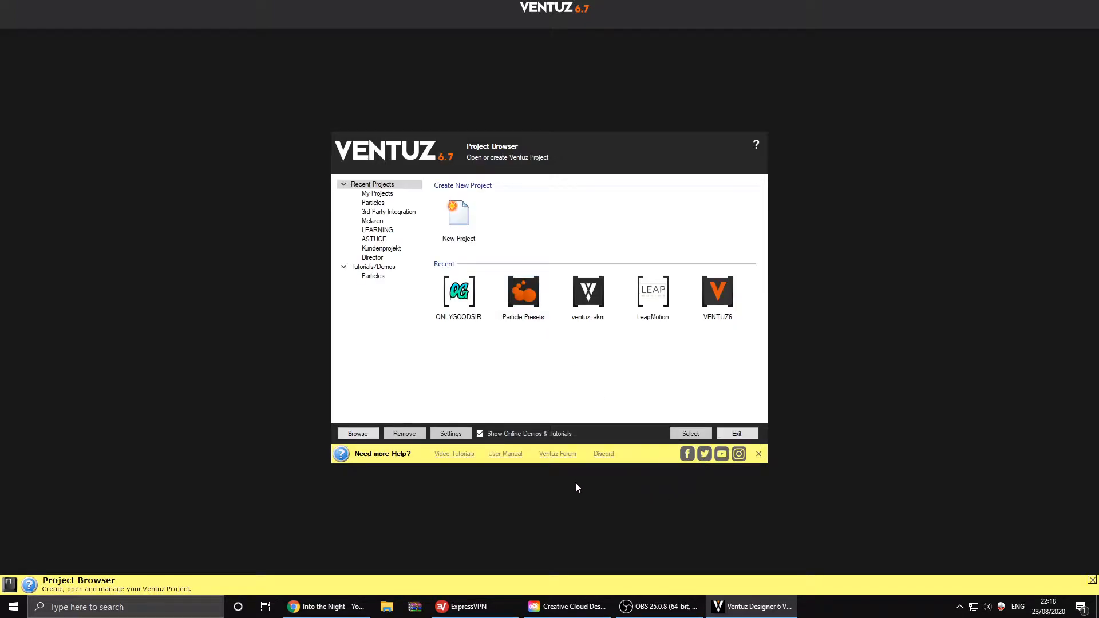
double_click(465, 303)
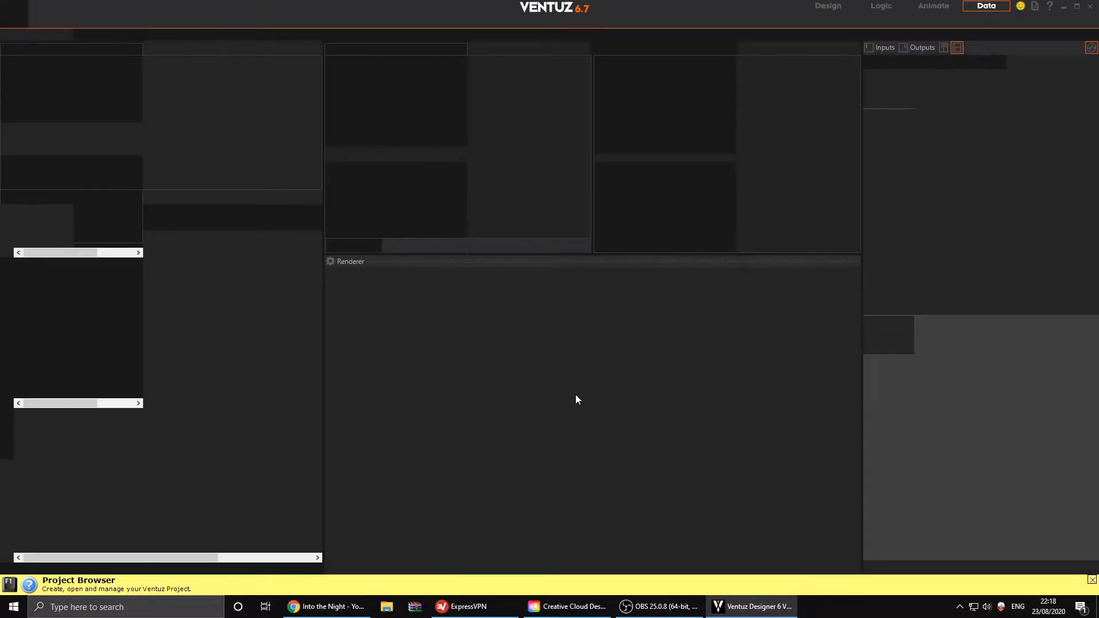
left_click(614, 433)
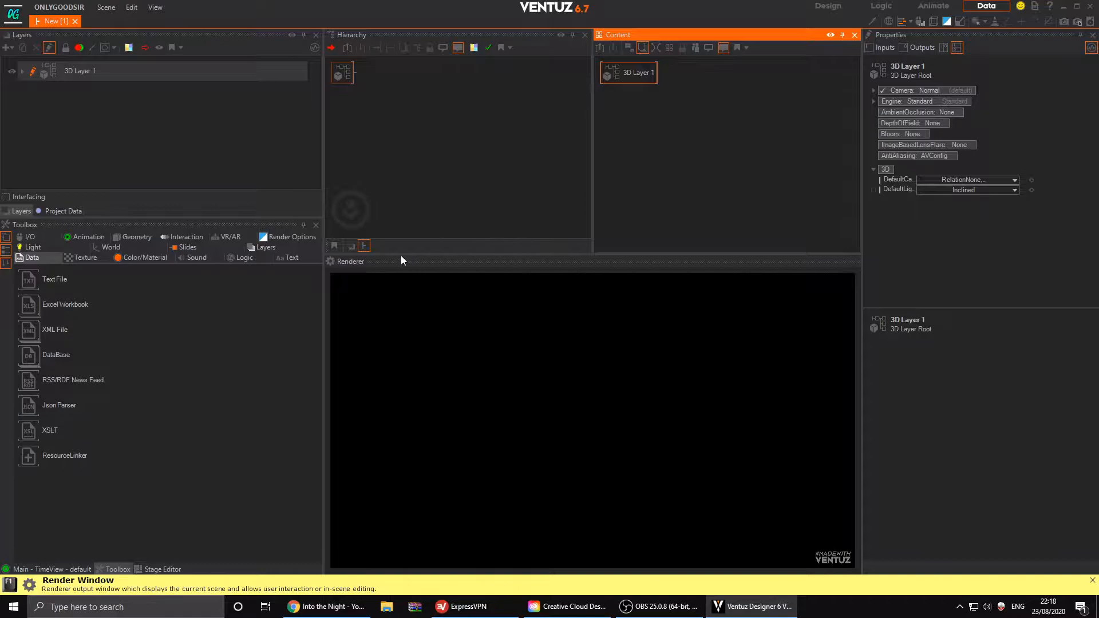
- Add an Axis node under the 3D layer root in the hierarchy
left_click(414, 154)
key("Tab")
type("ax")
key("Return")
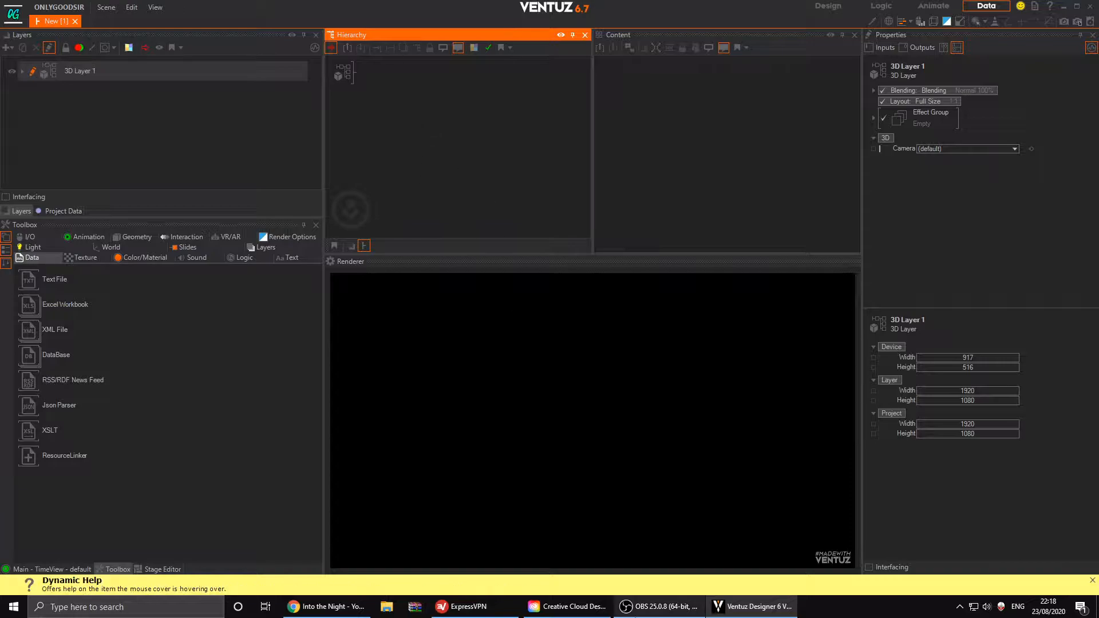
right_click(415, 123)
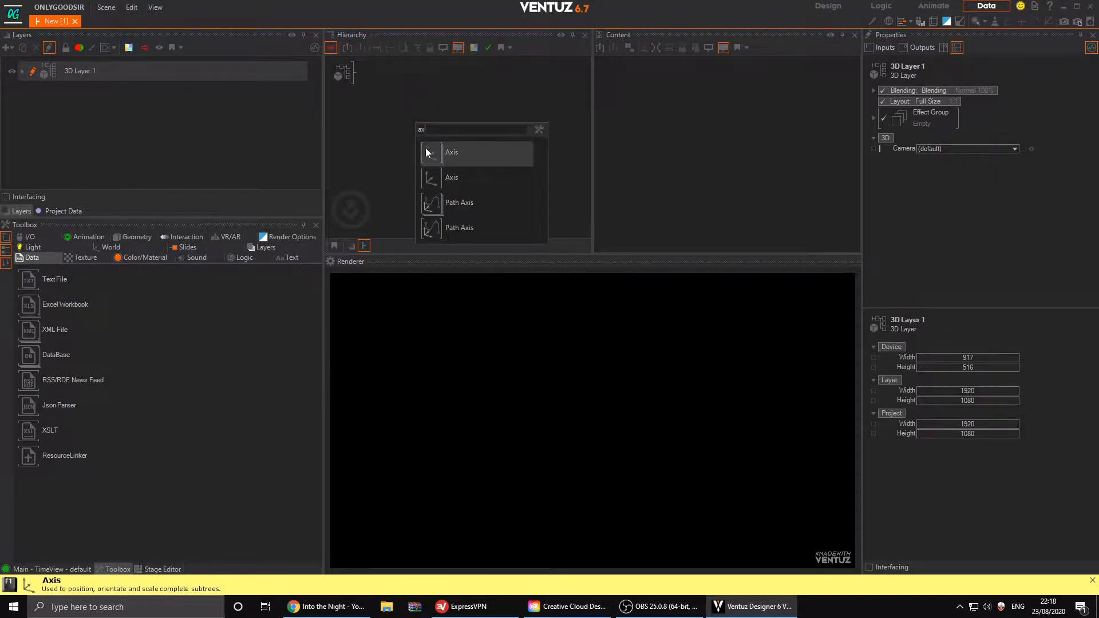
left_click(425, 148)
left_click(374, 70)
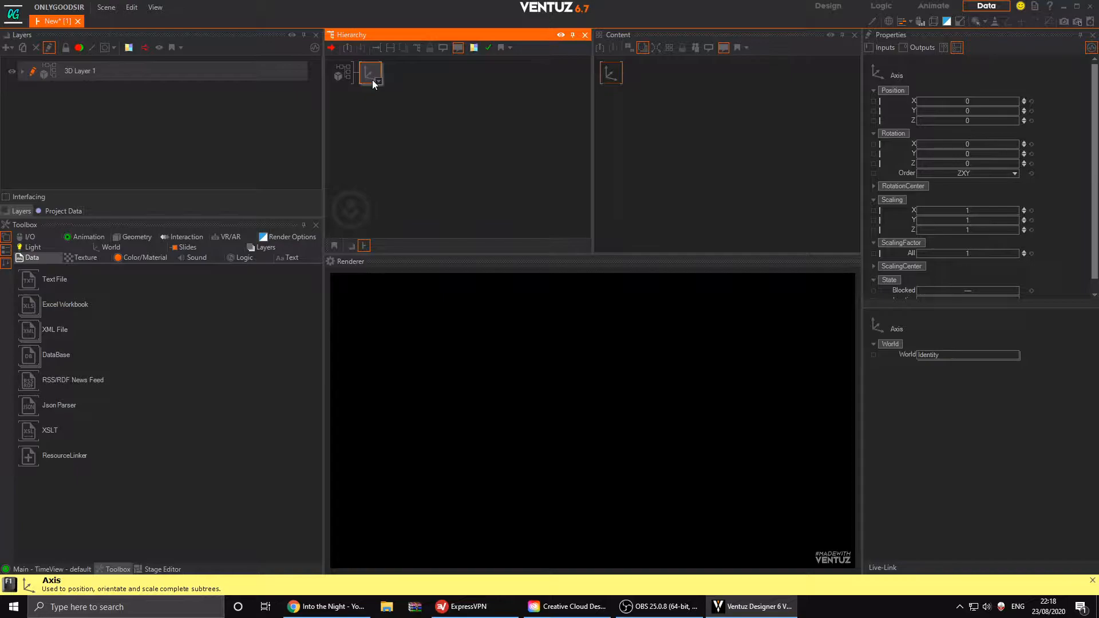
- Attach a Rectangle geometry node to the axis
left_click(373, 83)
type("rect")
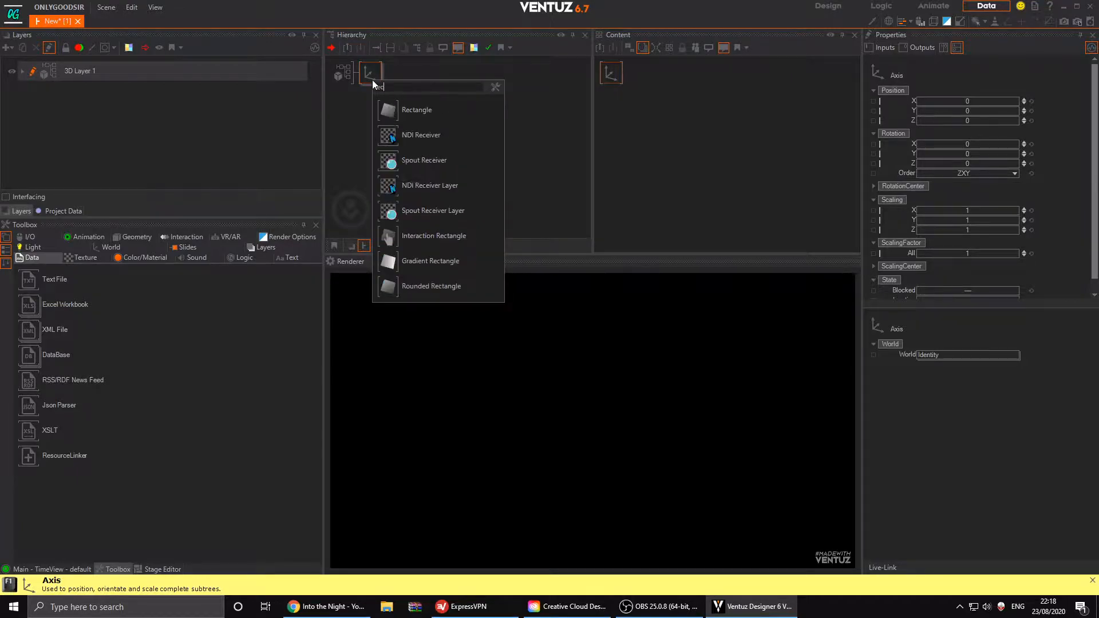
left_click(393, 111)
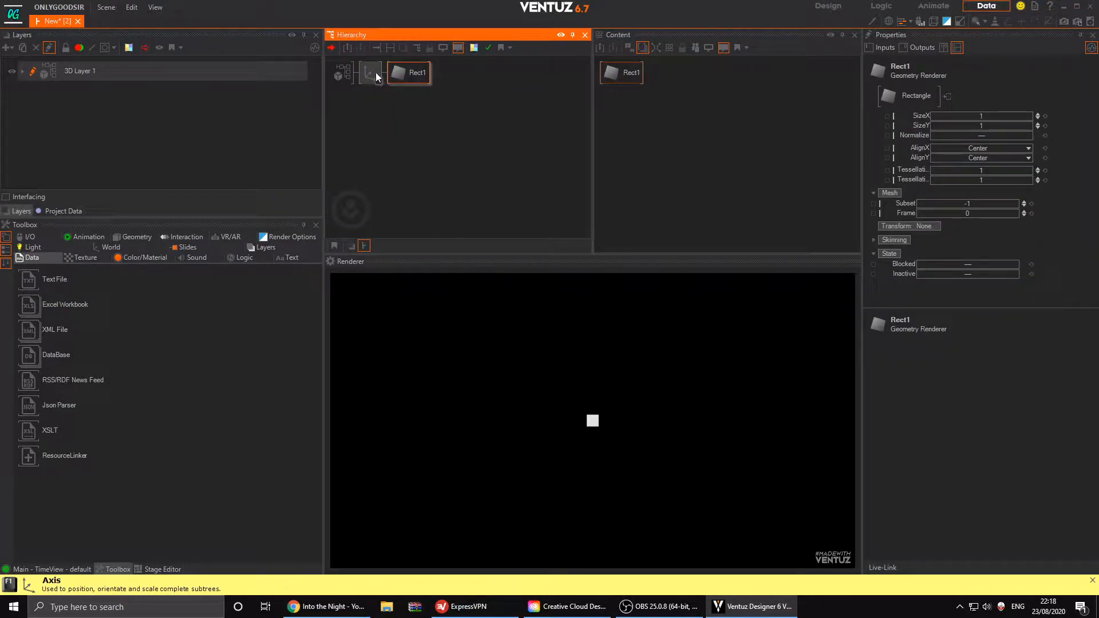
- Turn the rectangle into a thin line by setting SizeX to 20 and SizeY to 0.11
left_click_drag(981, 115, 1031, 113)
double_click(1005, 115)
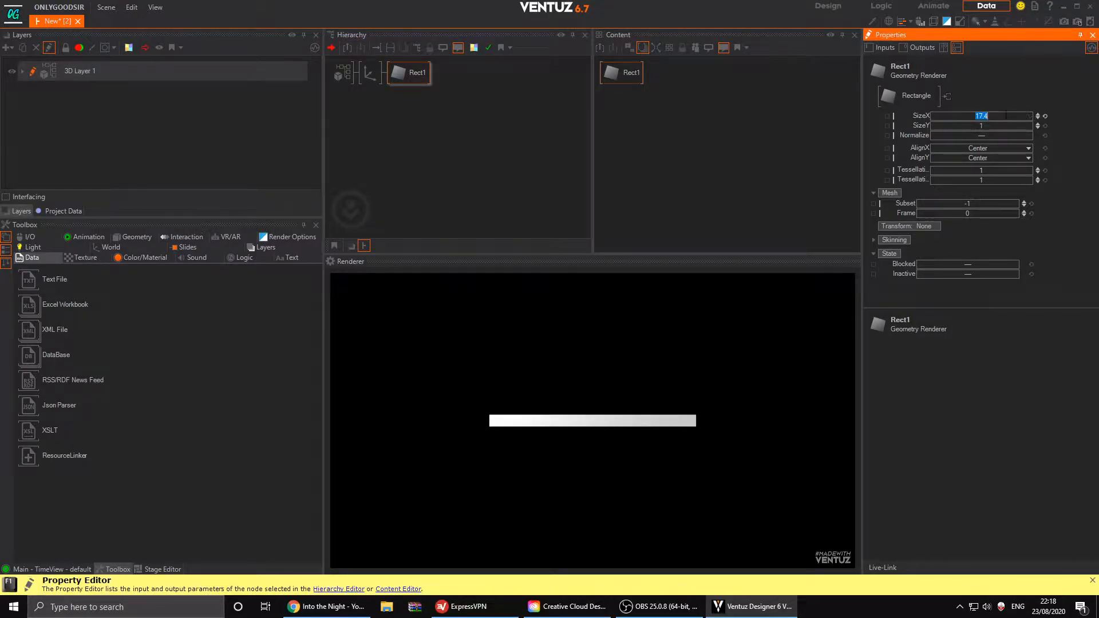
type("20")
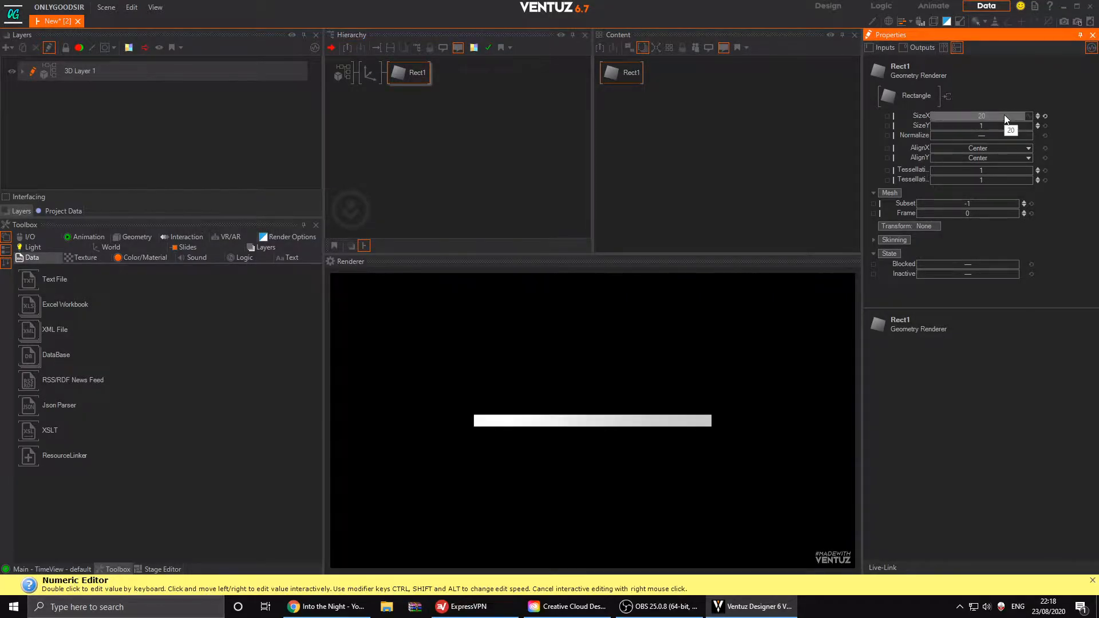
key("Return")
left_click_drag(993, 127, 958, 128)
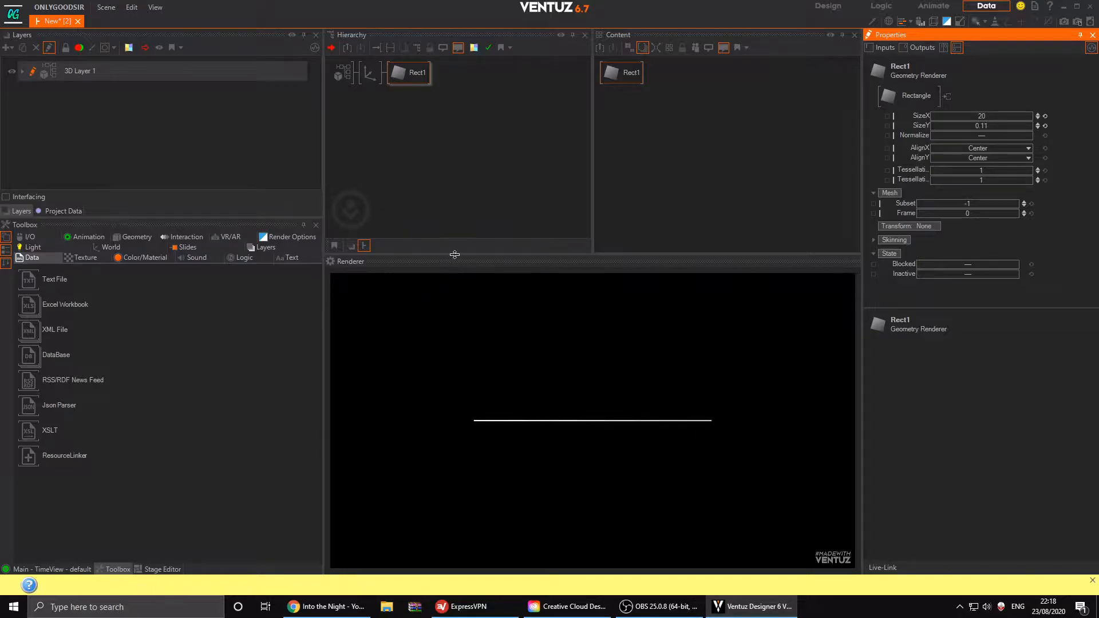
- Enlarge the Renderer view by narrowing the Toolbox area and reducing the Hierarchy area's height
left_click_drag(456, 256, 452, 205)
left_click_drag(324, 285, 241, 287)
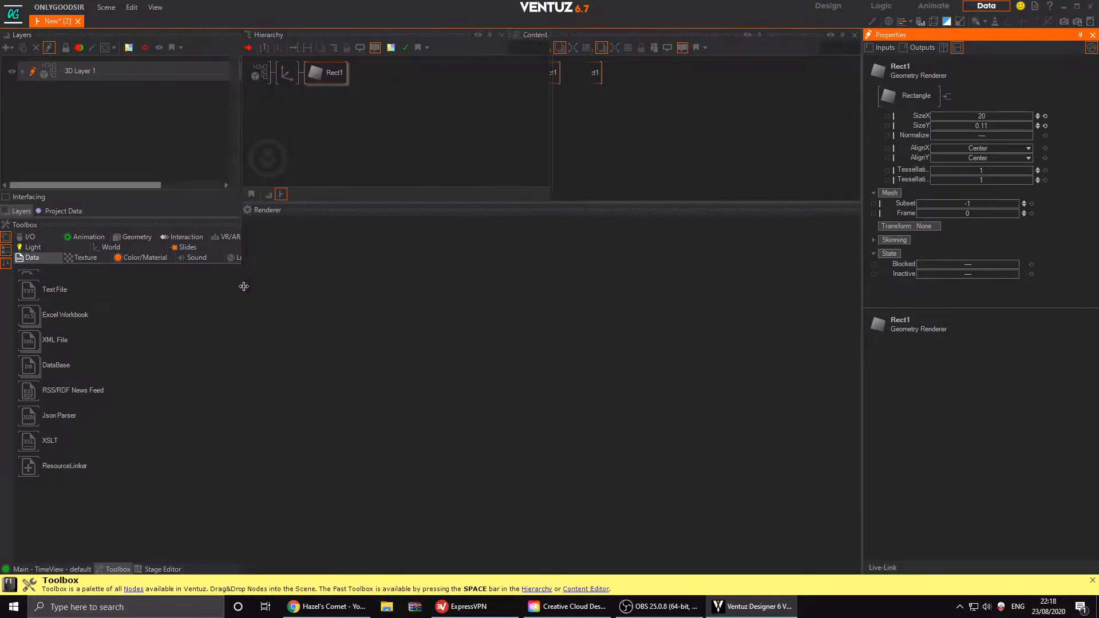
left_click_drag(364, 205, 364, 233)
- Insert a Material node between the axis and the rectangle and change its Base Color stage to No Light
left_click(390, 153)
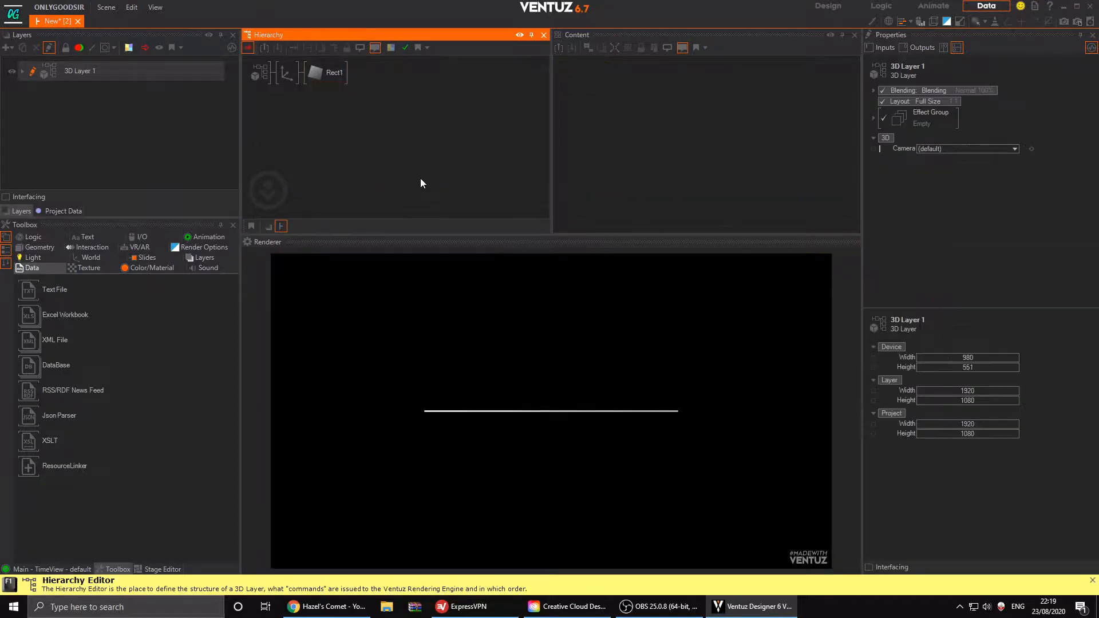
key("space")
type("c")
left_click_drag(401, 163, 315, 73)
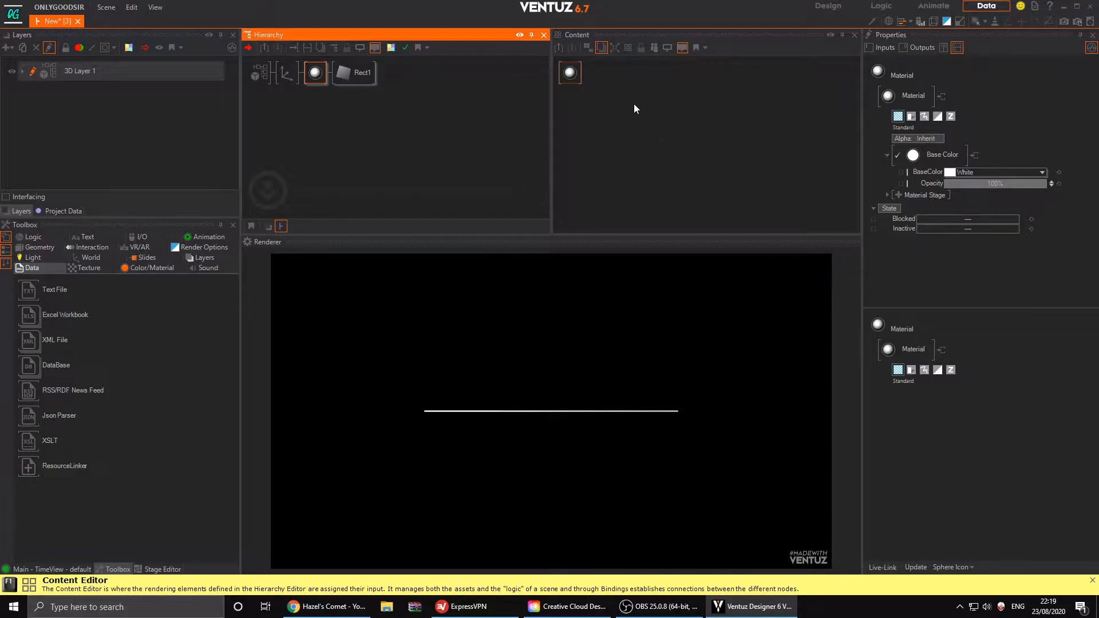
left_click(944, 157)
left_click(941, 156)
left_click(934, 154)
left_click(907, 190)
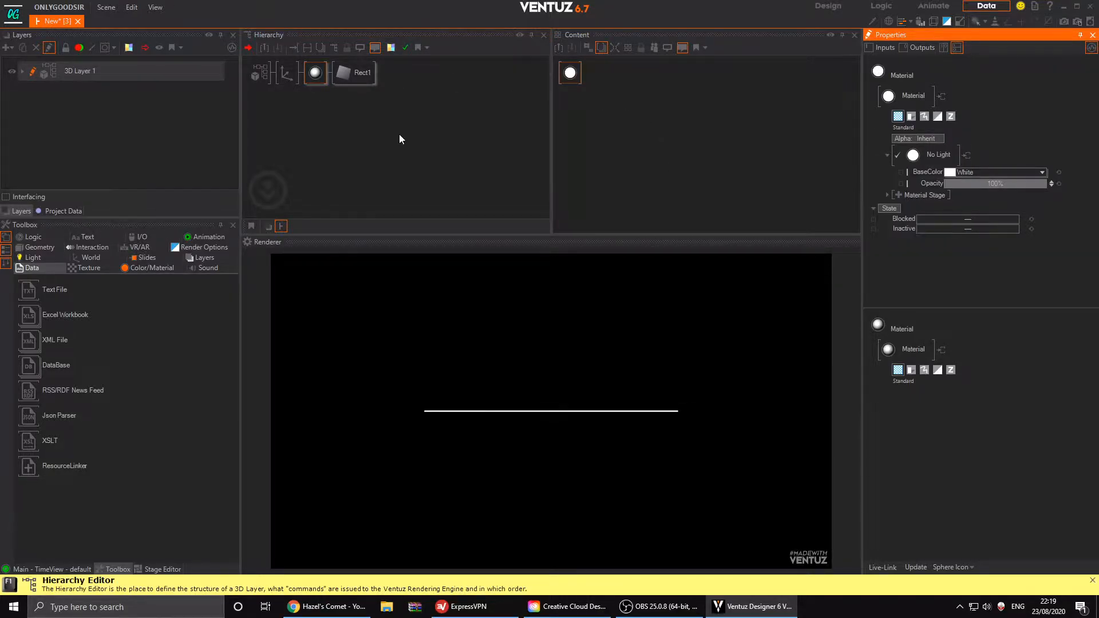
- Add a second Axis under the layer root, below the rectangle's branch
left_click(323, 108)
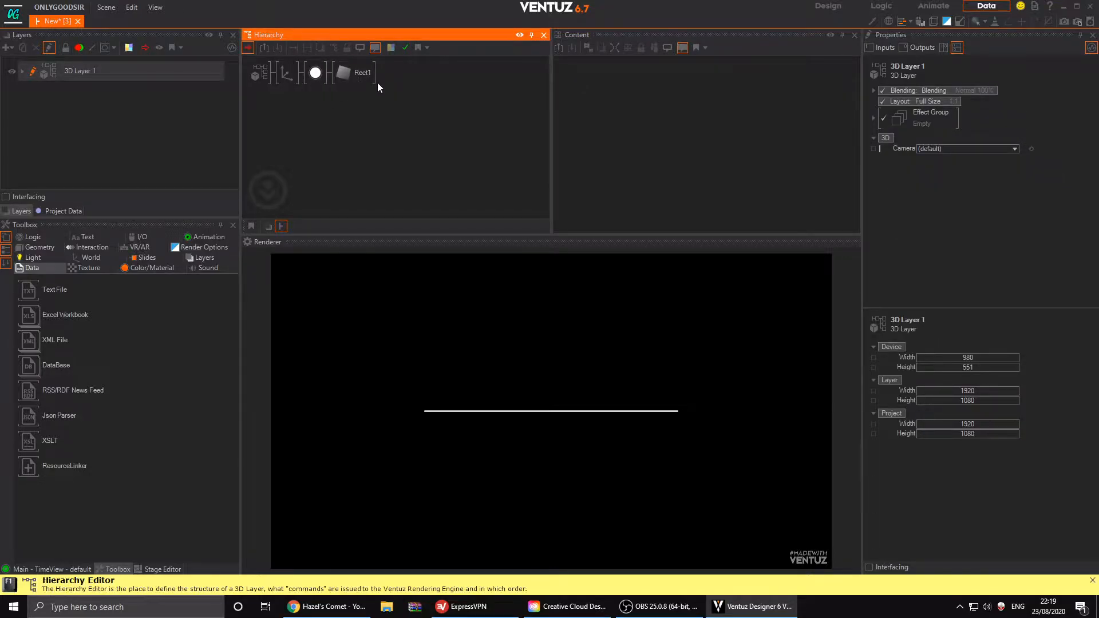
key("space")
type("ax")
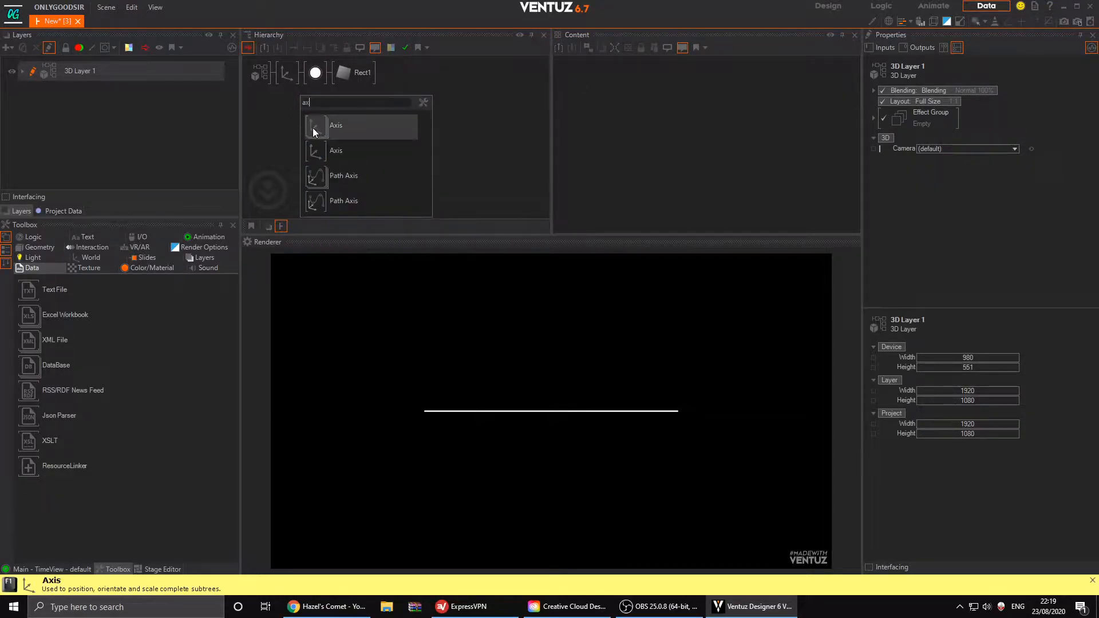
left_click_drag(312, 130, 288, 89)
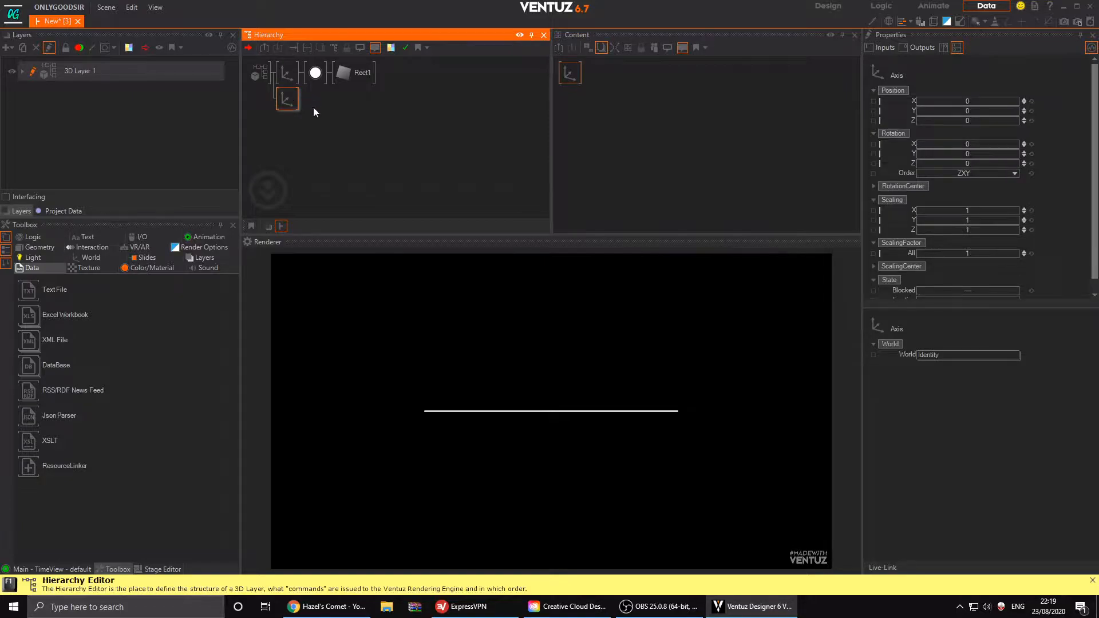
- Attach a Circle geometry node to the second axis
key("space")
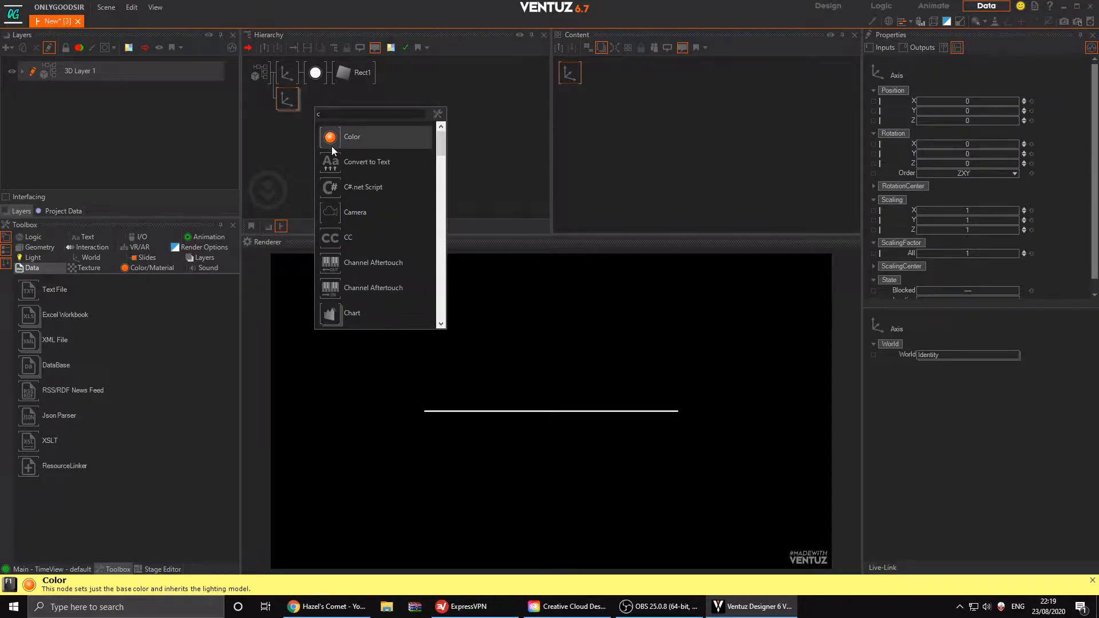
type("cy")
key("BackSpace")
type("i")
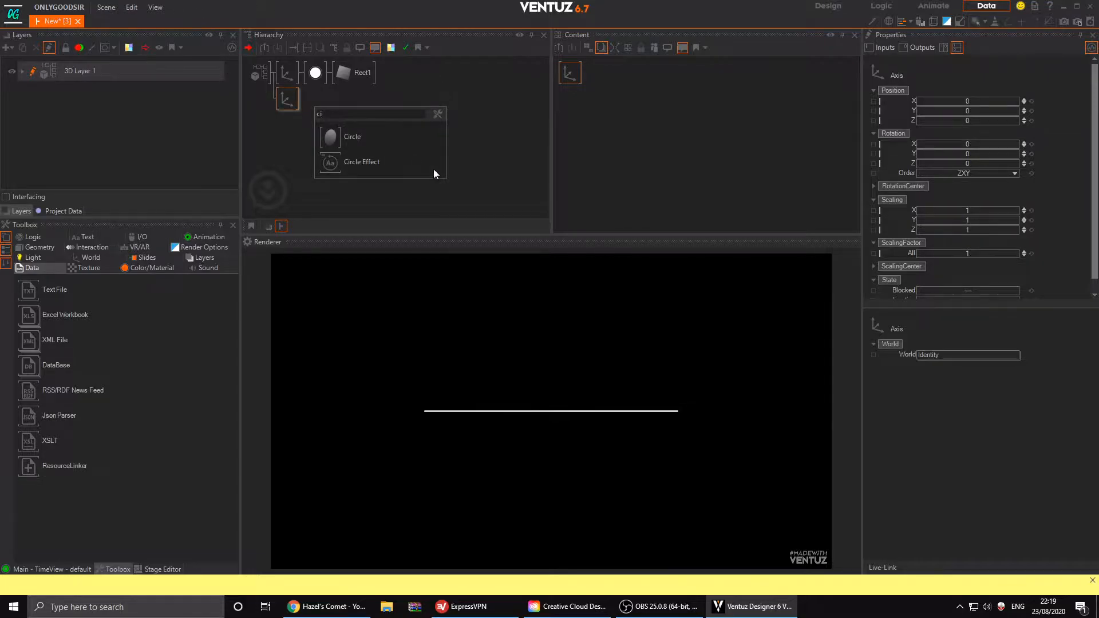
left_click(341, 138)
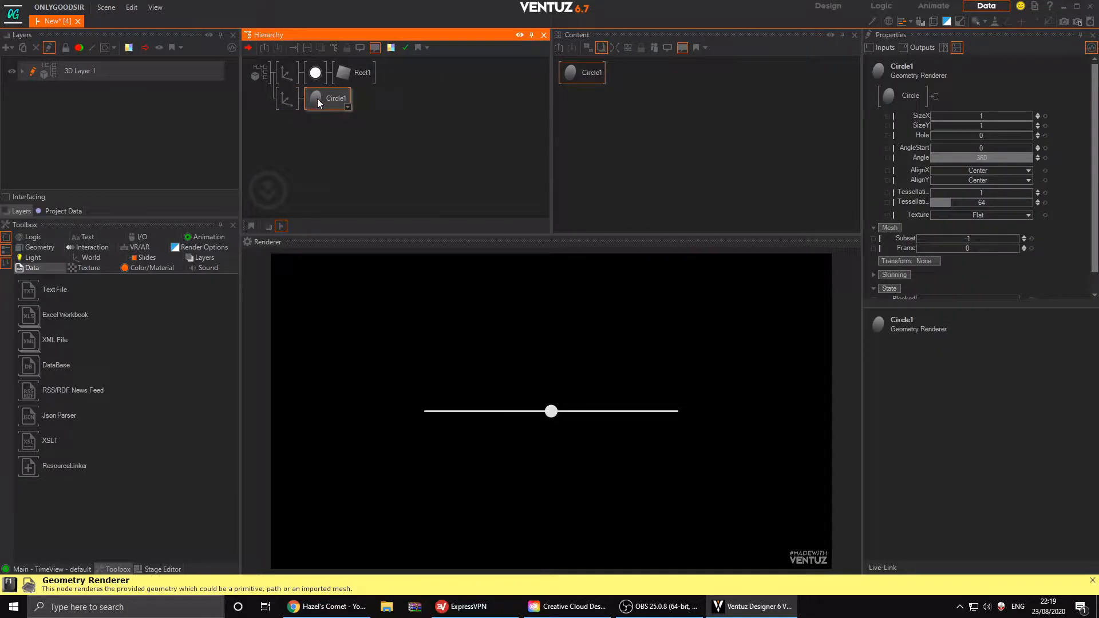
- Shift the circle's axis along X until the circle sits at the line's left end
left_click(292, 99)
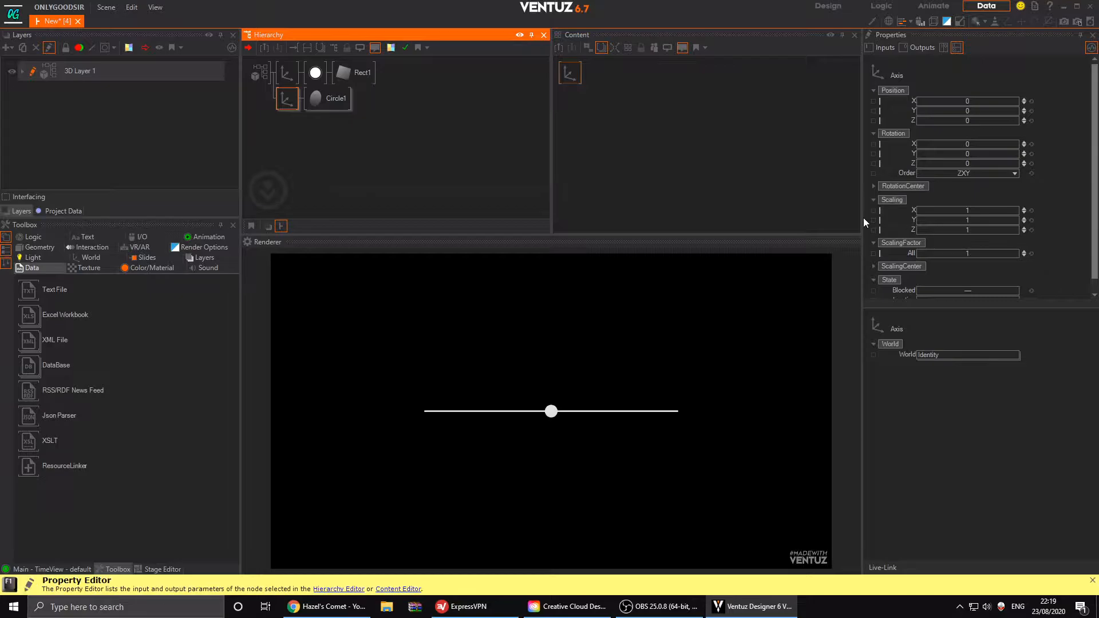
left_click_drag(991, 101, 962, 102)
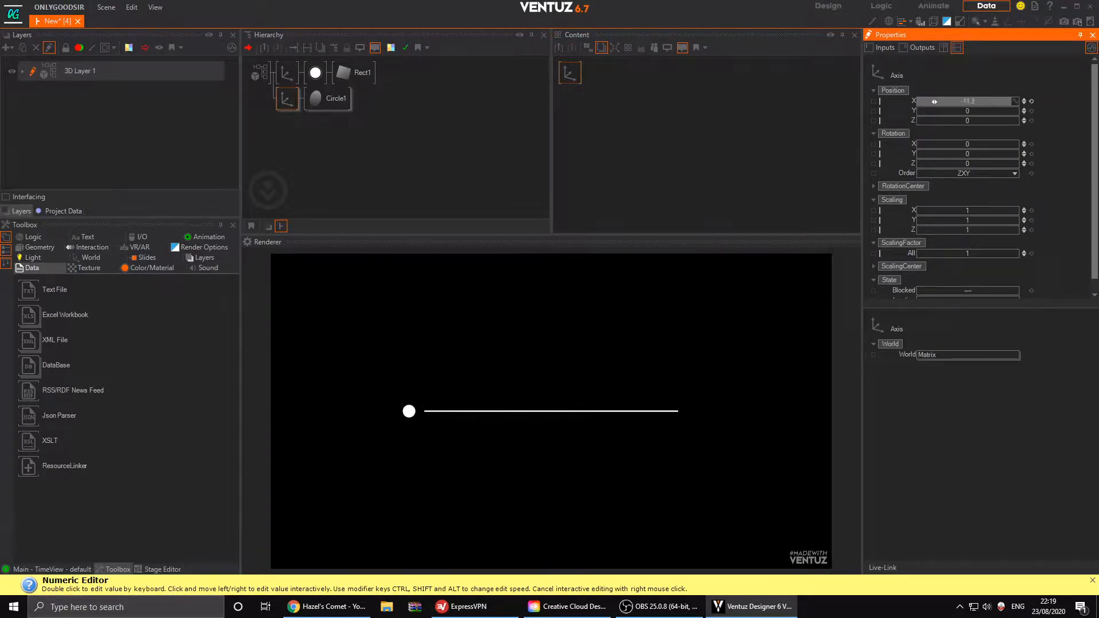
left_click_drag(973, 105, 1010, 100)
left_click_drag(953, 103, 924, 104)
- Add a Mover to the circle axis's content and bind its value to the axis's X position
double_click(617, 74)
type("mover")
left_click(634, 103)
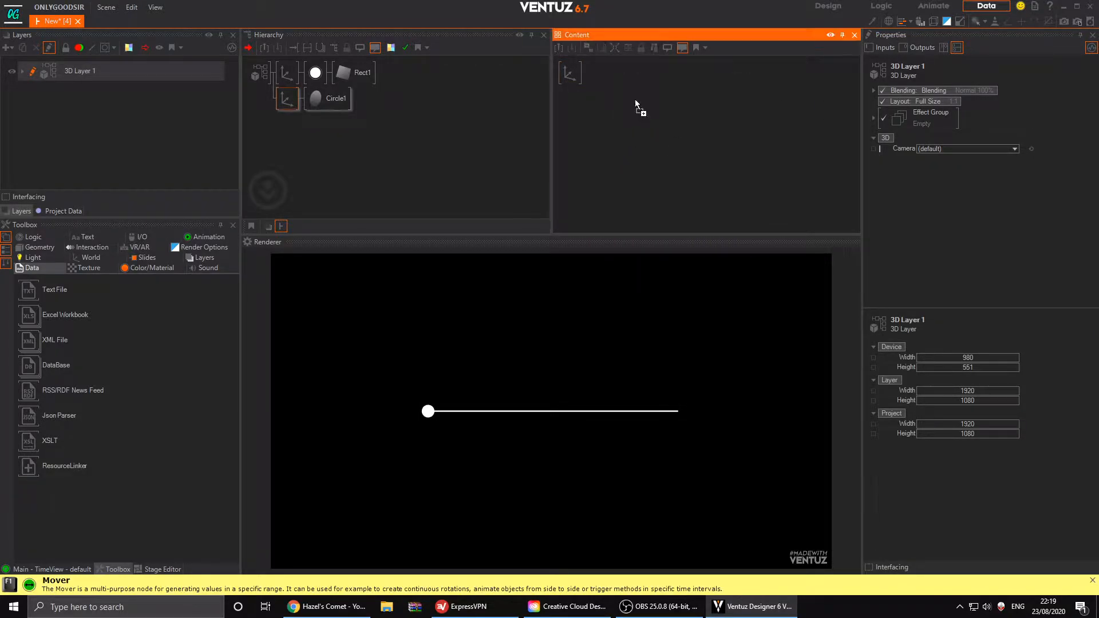
left_click(569, 73)
left_click_drag(901, 99, 639, 113)
left_click(638, 114)
- Set the Mover's range to Min -10 and Max 10, and increase its duration
left_click(974, 155)
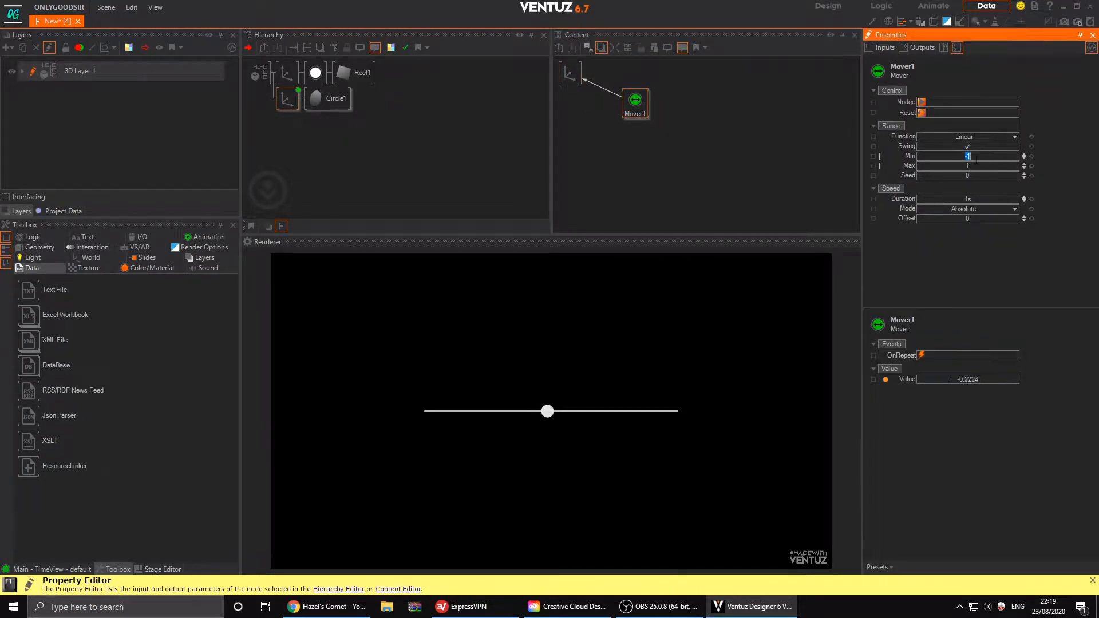
type("-10")
key("Tab")
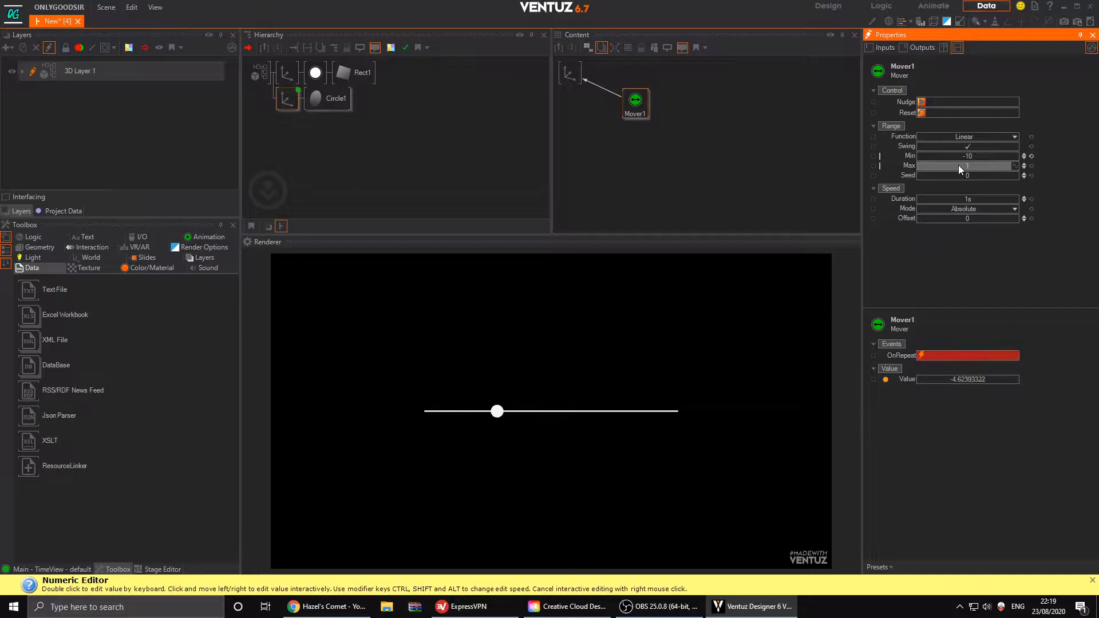
type("10")
key("Return")
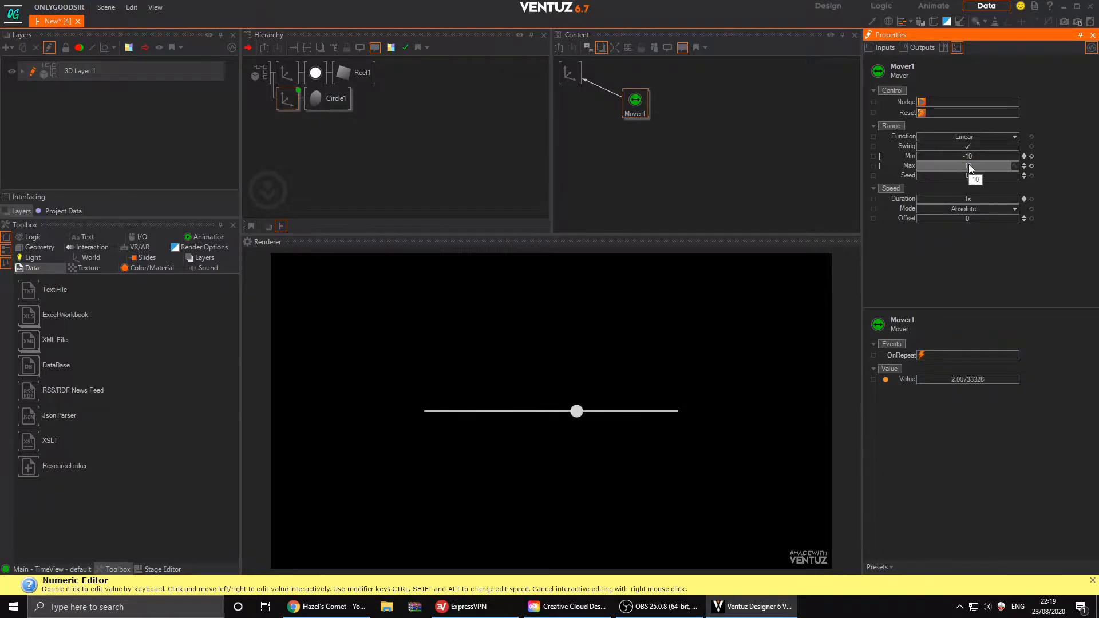
left_click_drag(962, 199, 993, 199)
- Insert a new Axis directly after the layer root as parent of both the rectangle and circle branches
double_click(430, 169)
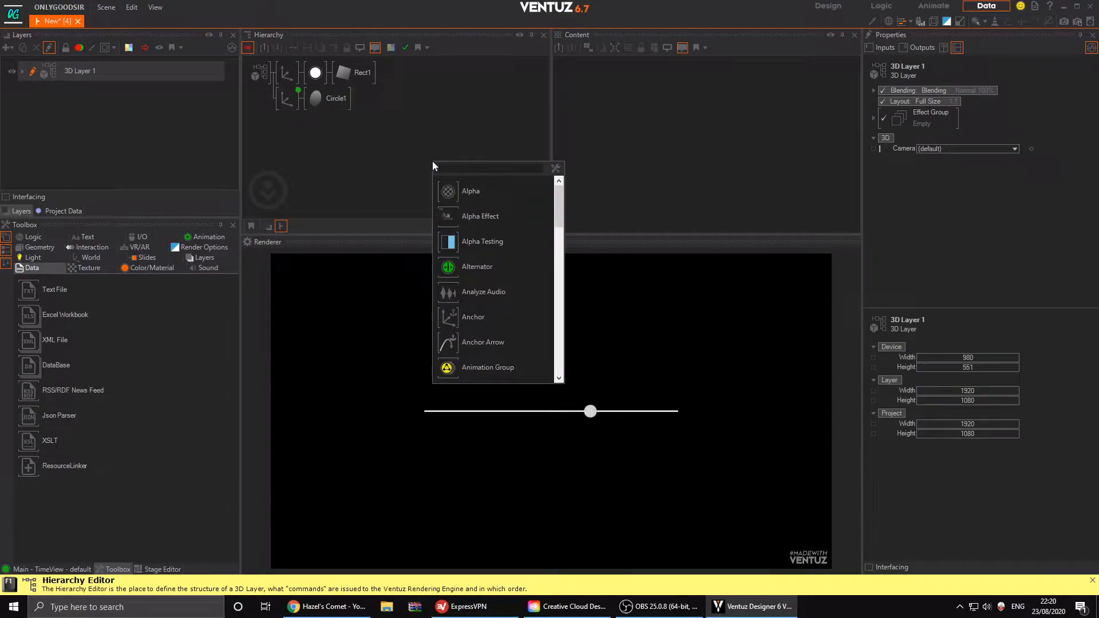
left_click(339, 163)
double_click(341, 159)
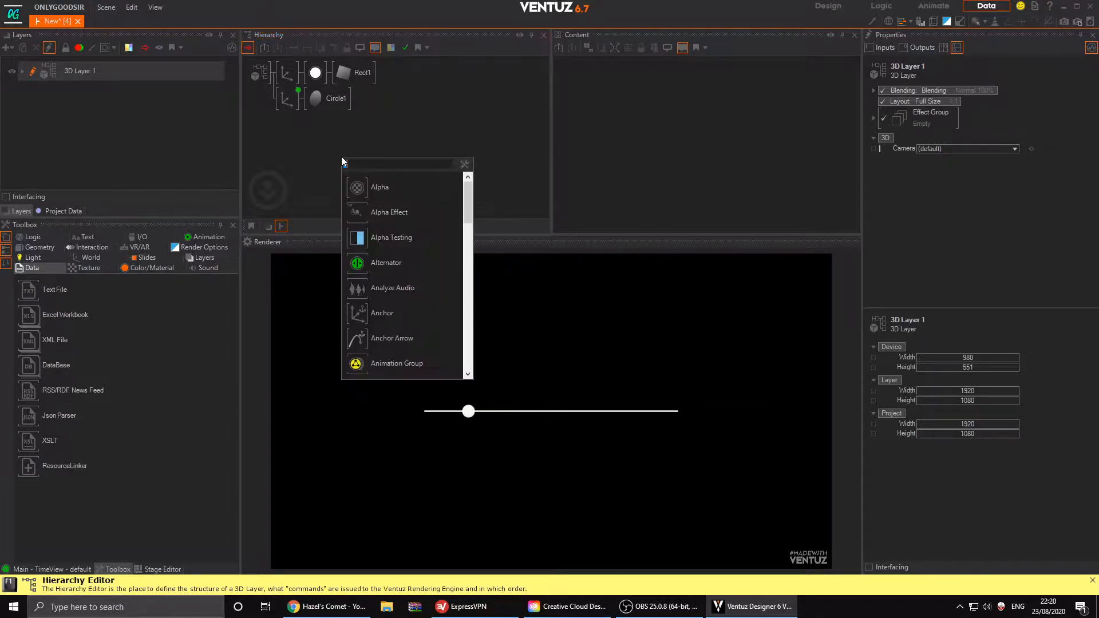
type("ax")
left_click_drag(351, 184, 285, 75)
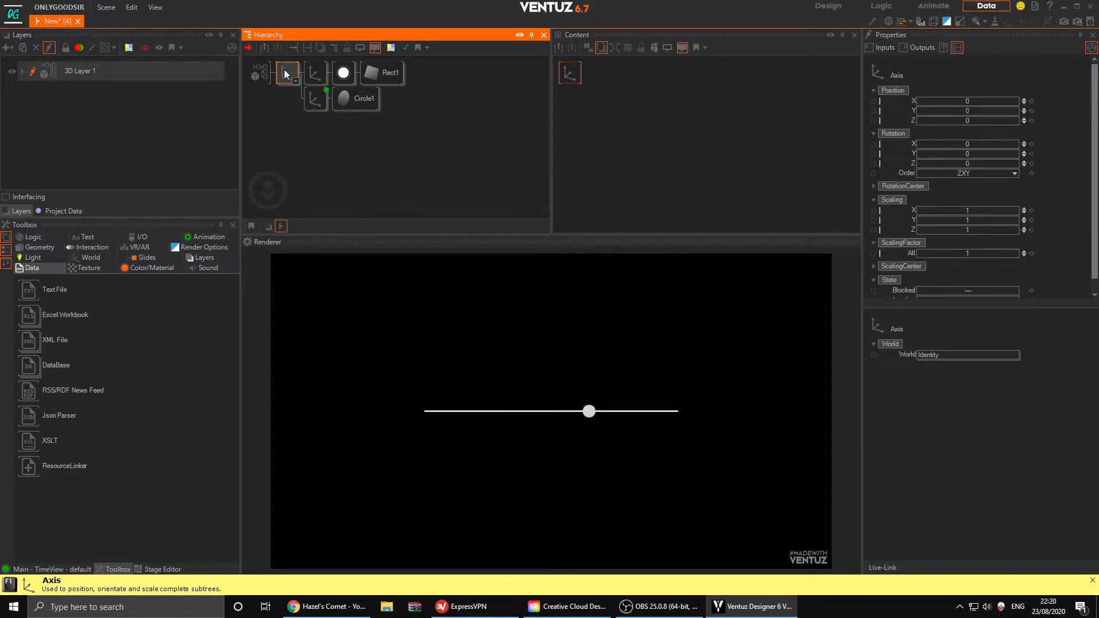
- Rename the new parent axis to MOVING_LINE
left_click(289, 98)
left_click(290, 68)
type("LINE")
key("Return")
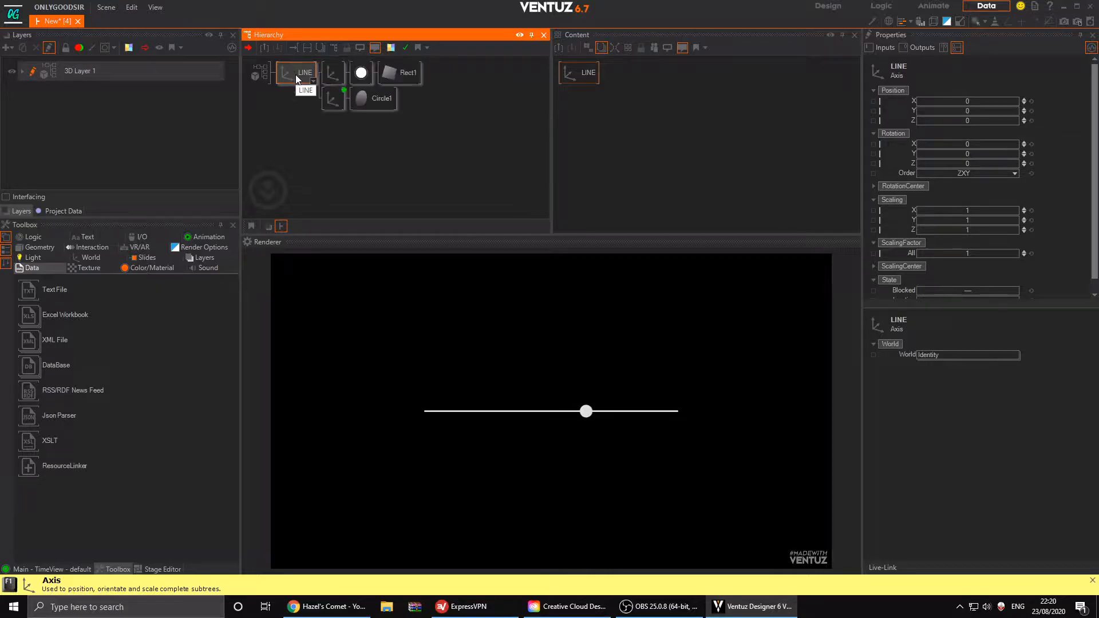
double_click(304, 72)
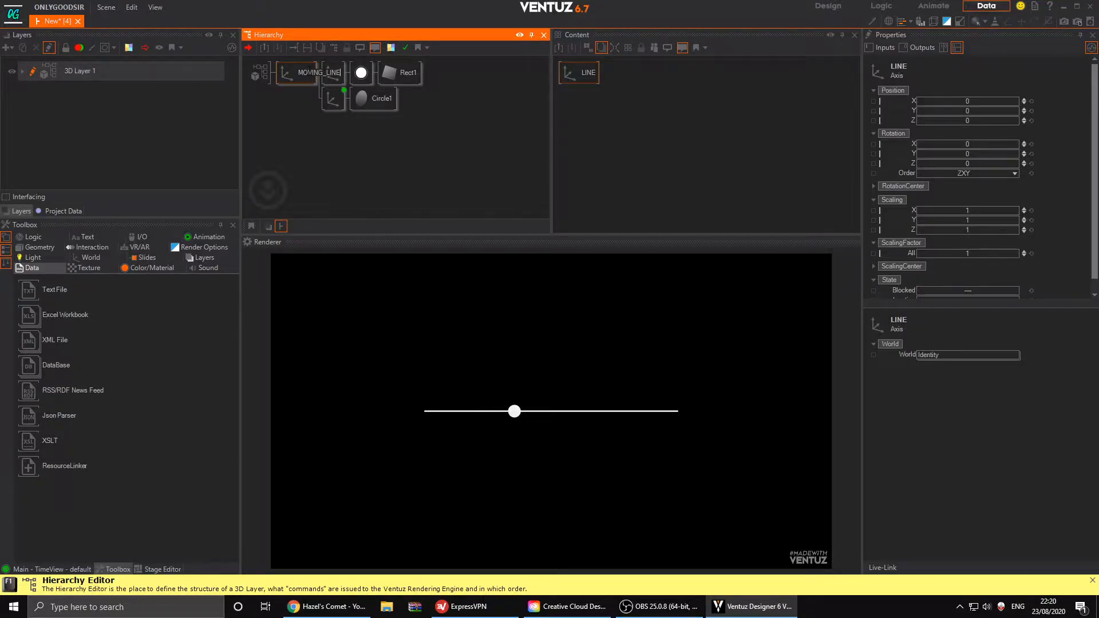
type("_LINE")
key("Return")
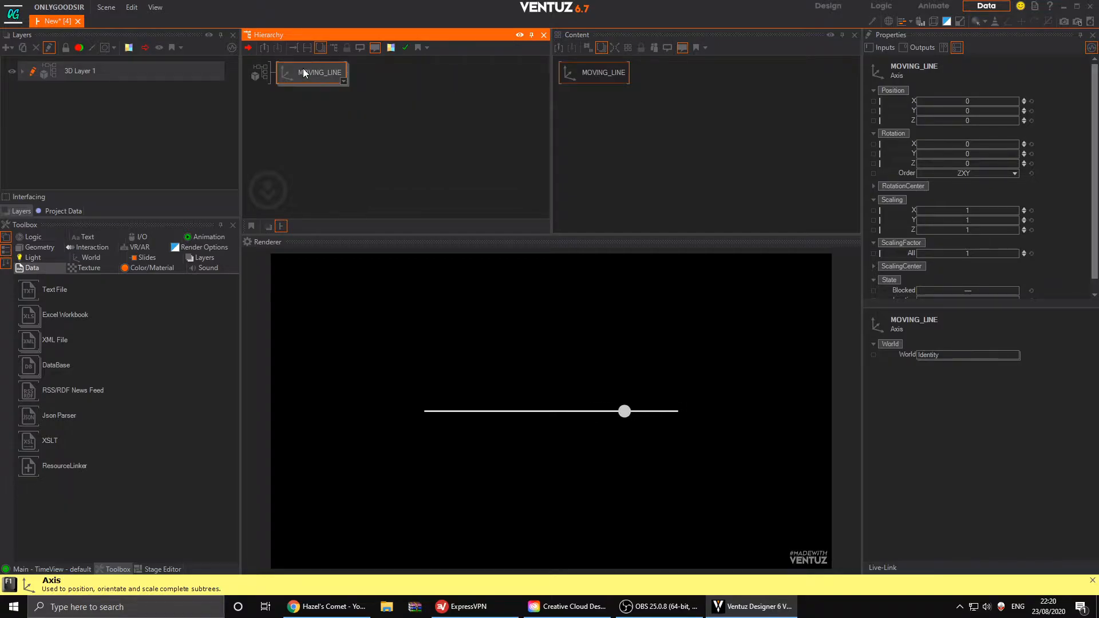
- Duplicate the MOVING_LINE branch and raise the copy to a Y position of about 3.4
left_click_drag(301, 71, 305, 77, "ctrl")
left_click(294, 102)
mouse_move(975, 111)
left_mouse_down()
mouse_move(994, 112)
mouse_move(967, 112)
left_mouse_up()
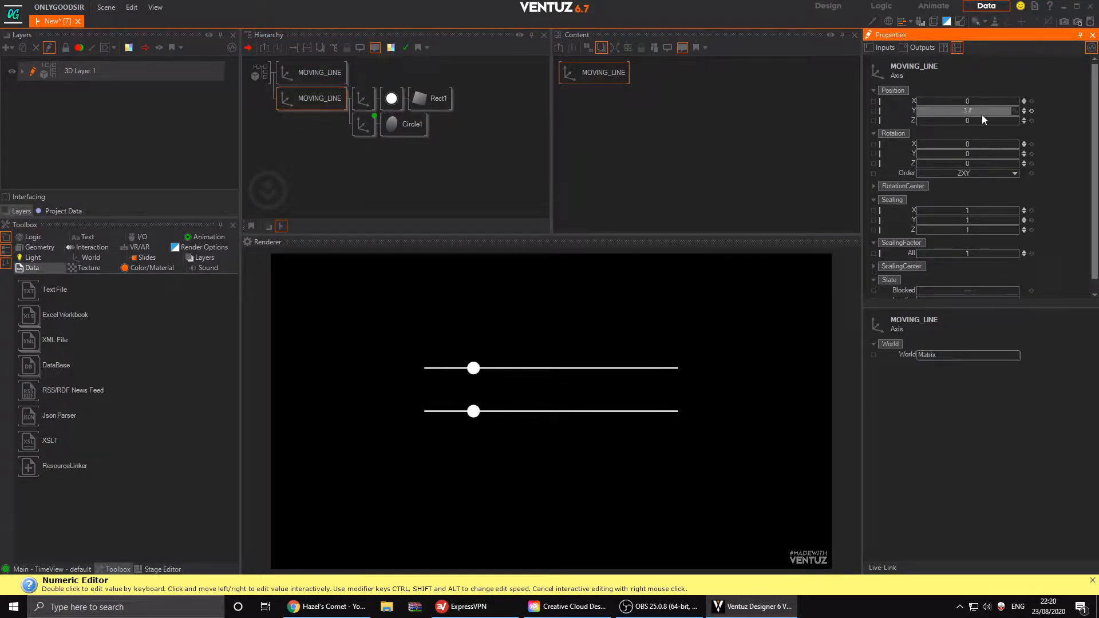
- Delete the Mover from the content of the copied circle's axis
left_click(363, 124)
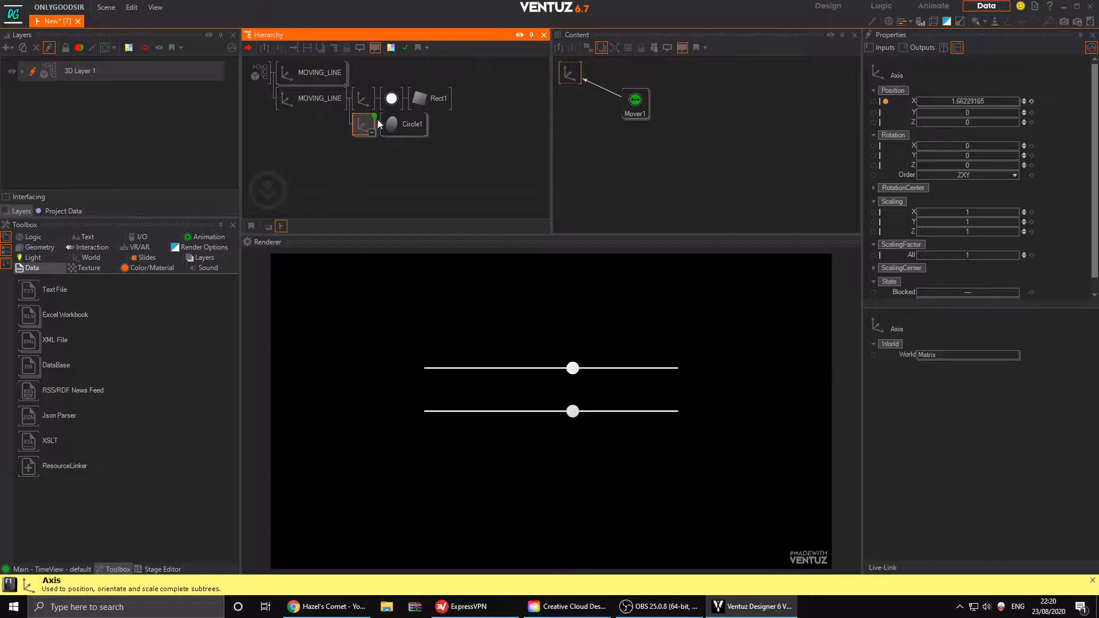
left_click(643, 105)
key("Delete")
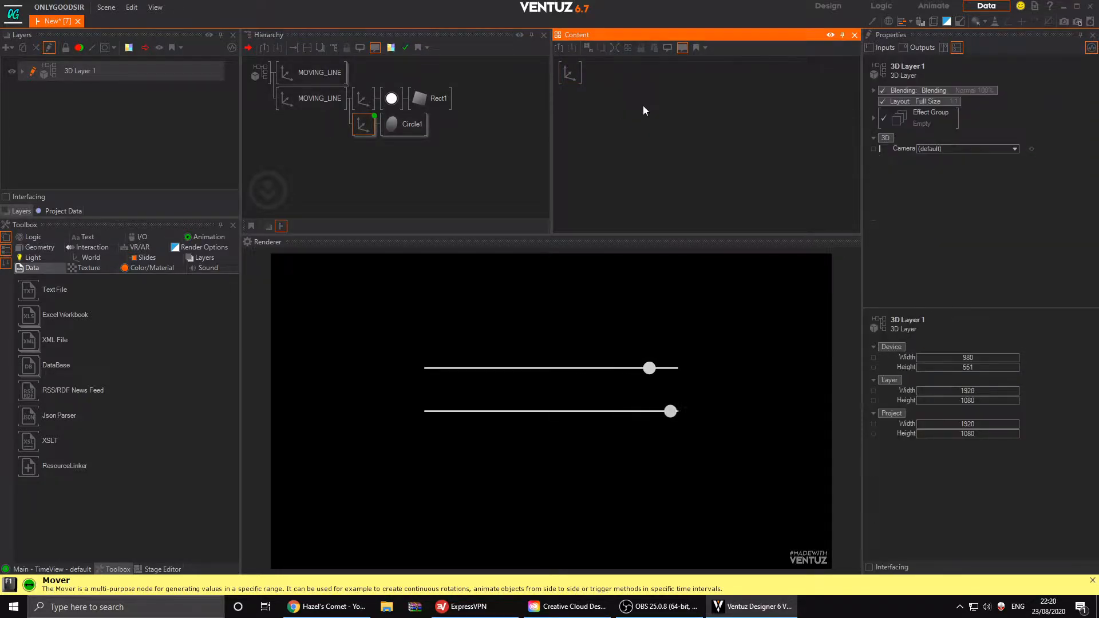
- Shorten the copied line by reducing Rect1's SizeX to 13.7
left_click(365, 102)
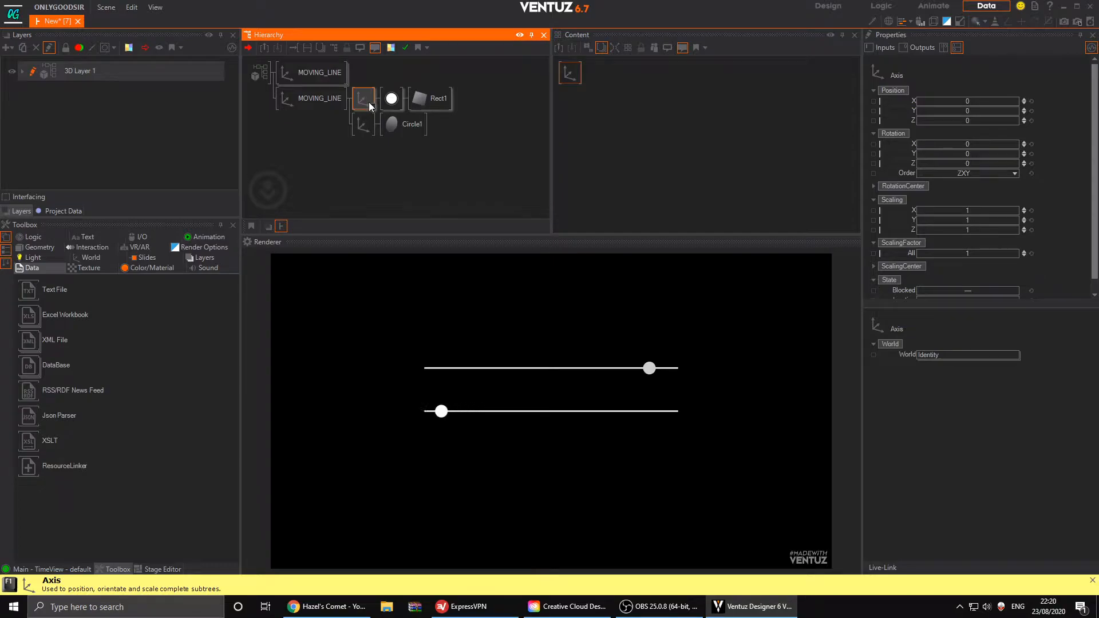
left_click(369, 129)
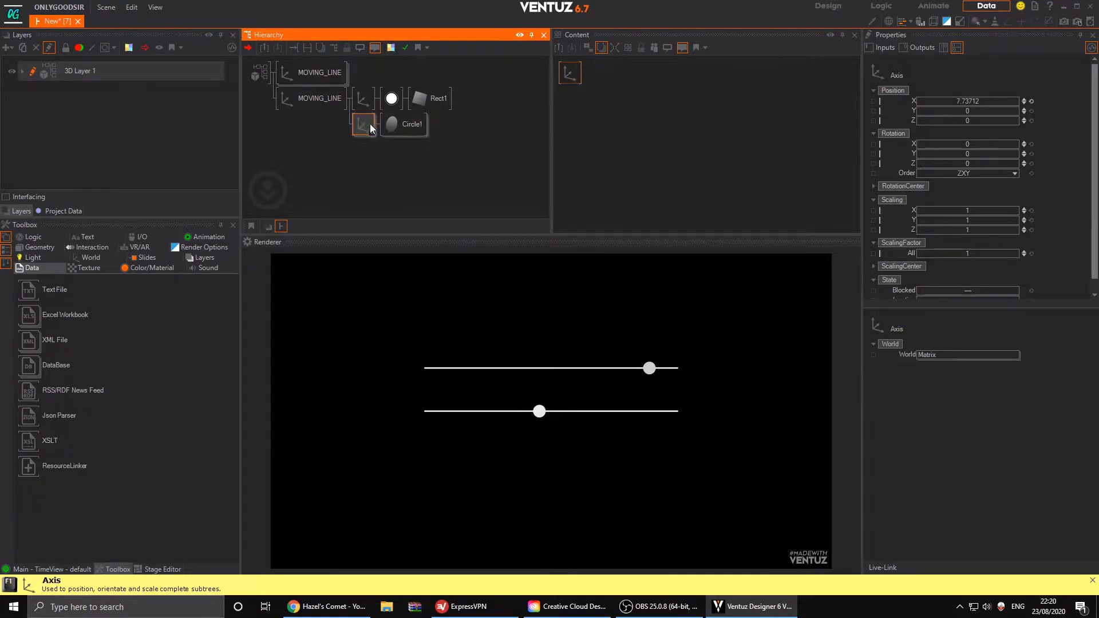
left_click(431, 98)
left_click_drag(1001, 120, 969, 116)
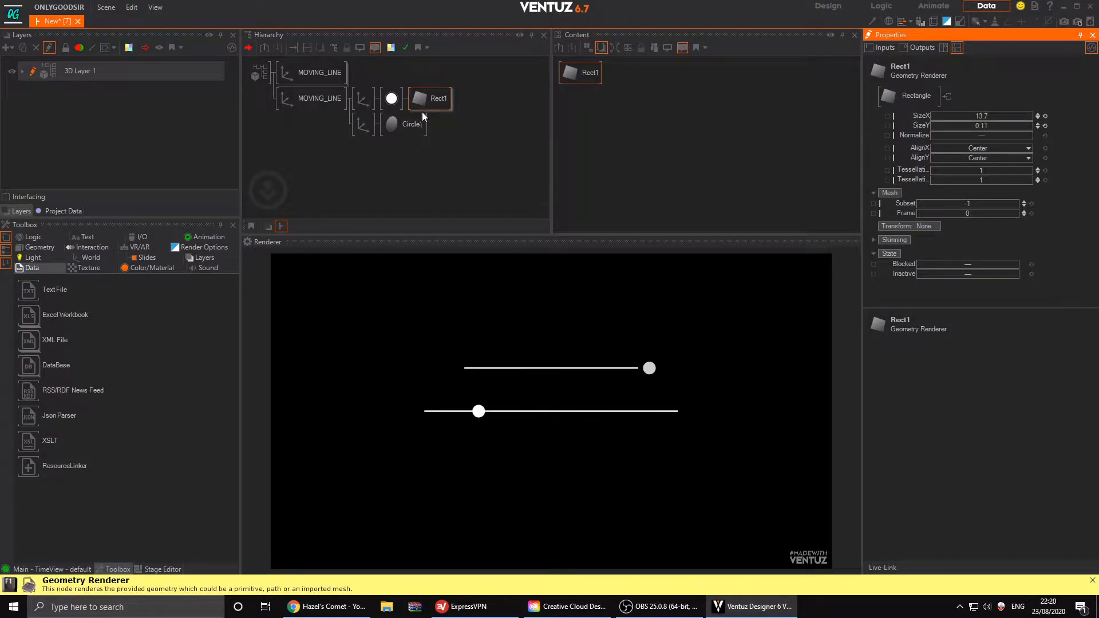
- Replace Rect1 in the copied MOVING_LINE branch with a Rounded Rectangle under the same material
left_click(356, 98)
left_click(438, 98)
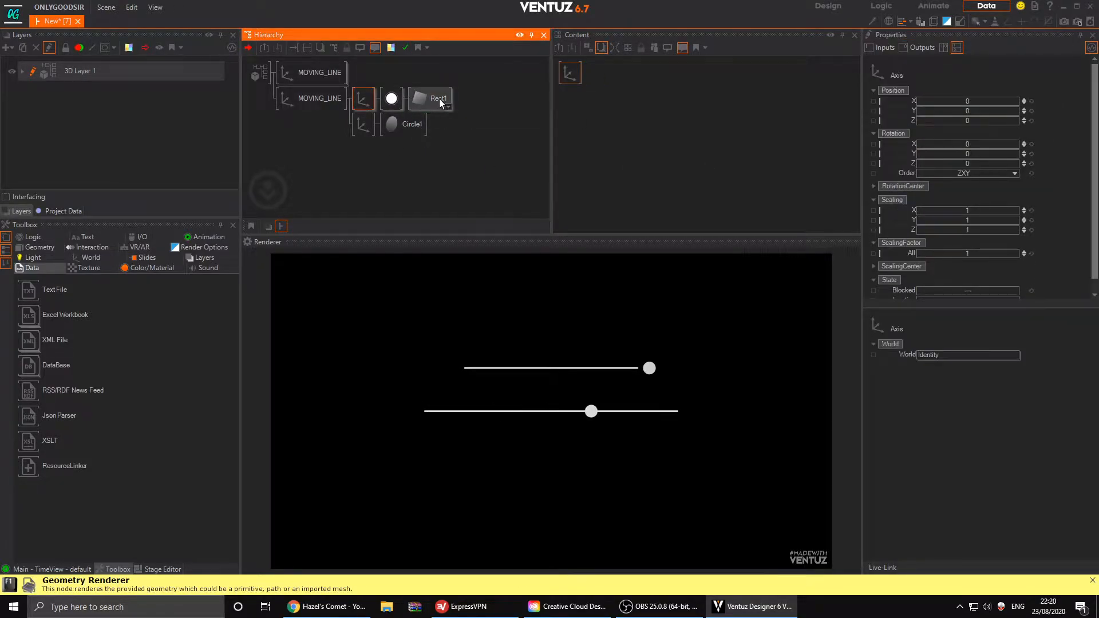
key("Delete")
double_click(439, 100)
type("roun")
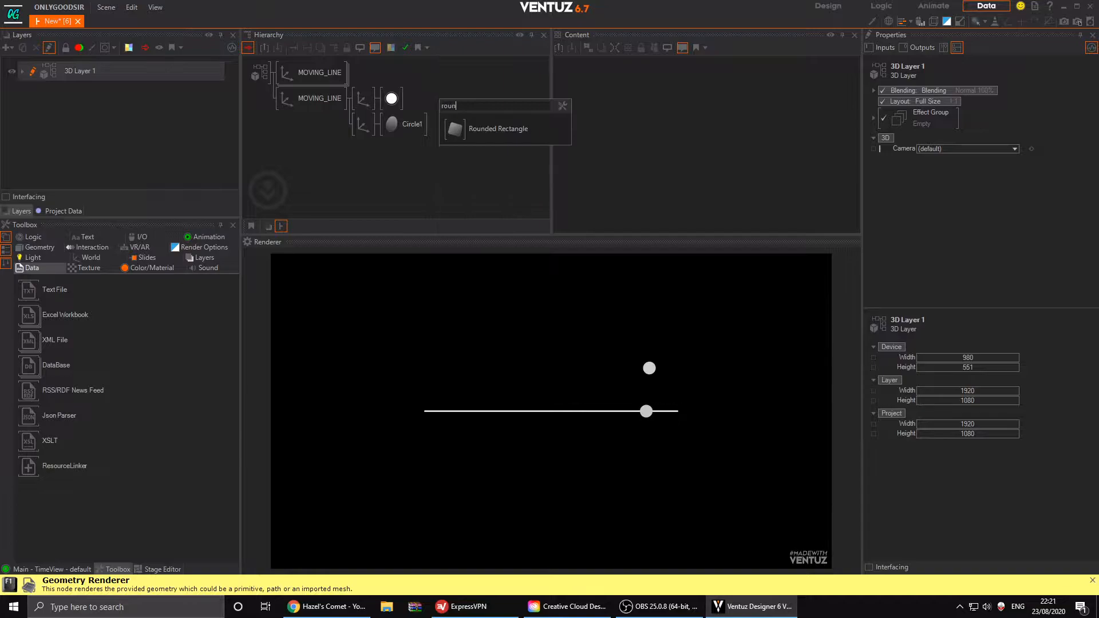
left_click(492, 128)
- Delete the circle branch from the copied MOVING_LINE and block the original MOVING_LINE branch
left_click(365, 125)
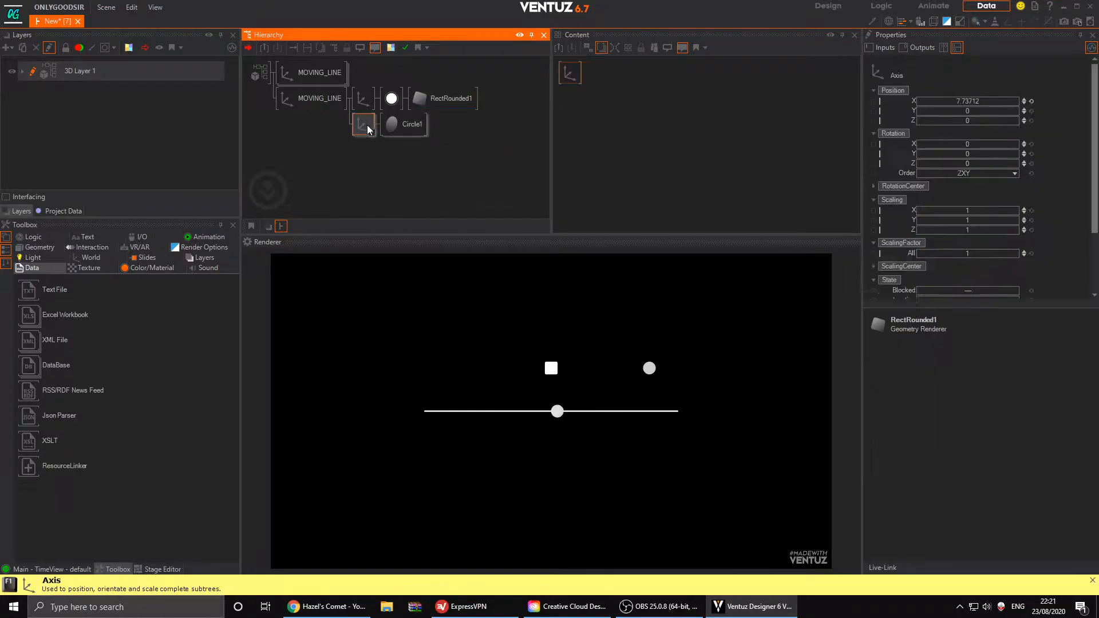
key("Delete")
left_click(300, 70)
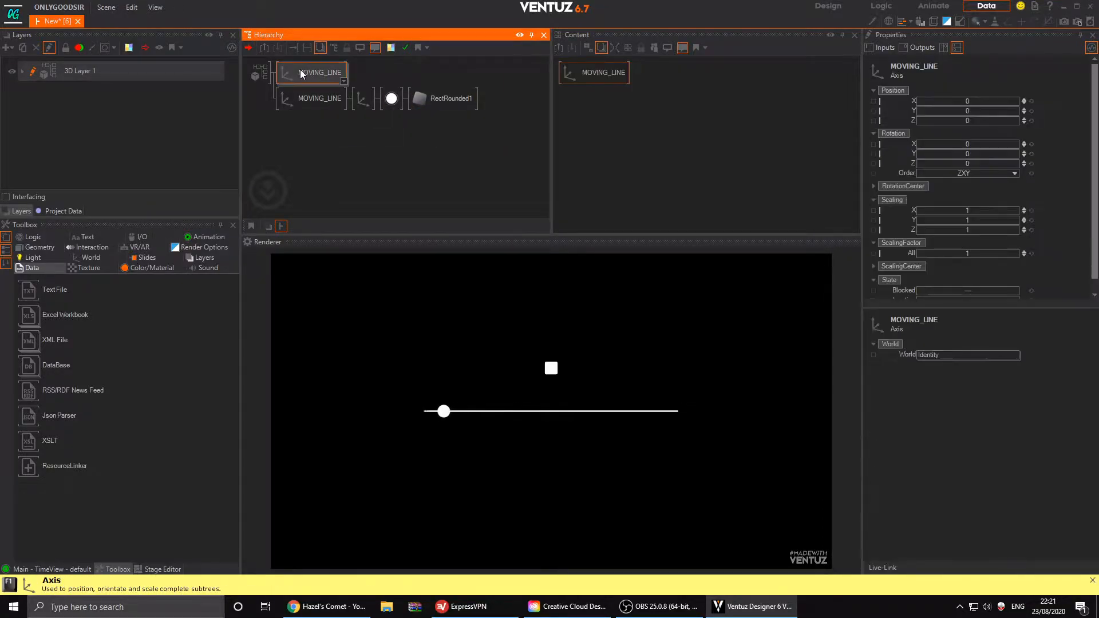
key("b")
- Size the rounded rectangle to 10.4 by 7.7 and increase its corner rounding to 0.769
left_click(365, 100)
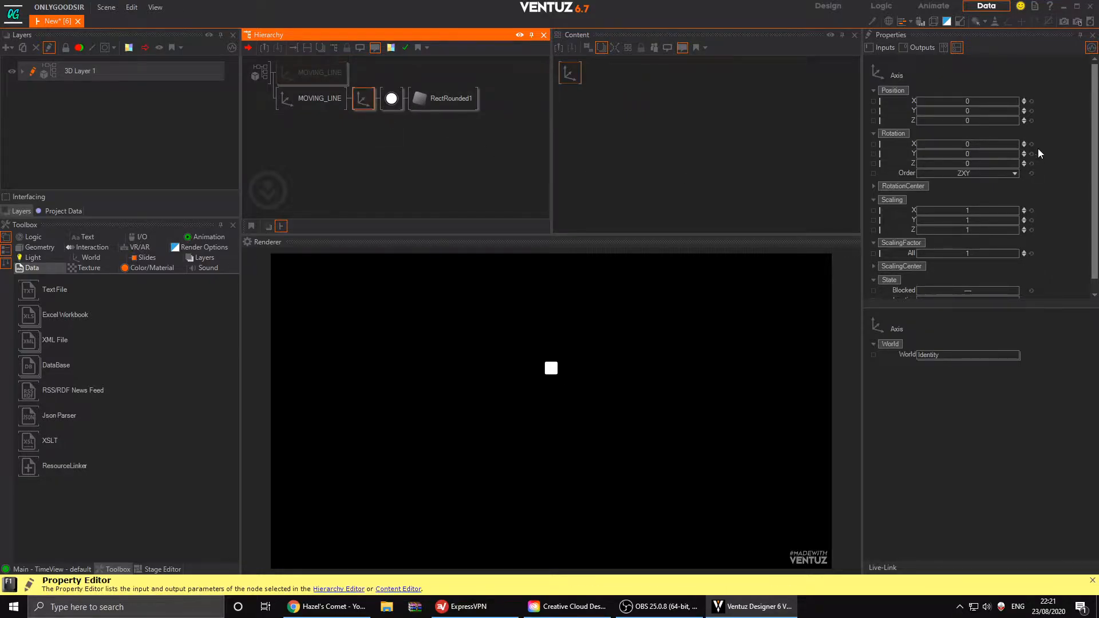
left_click(421, 99)
left_click_drag(979, 124, 1025, 118)
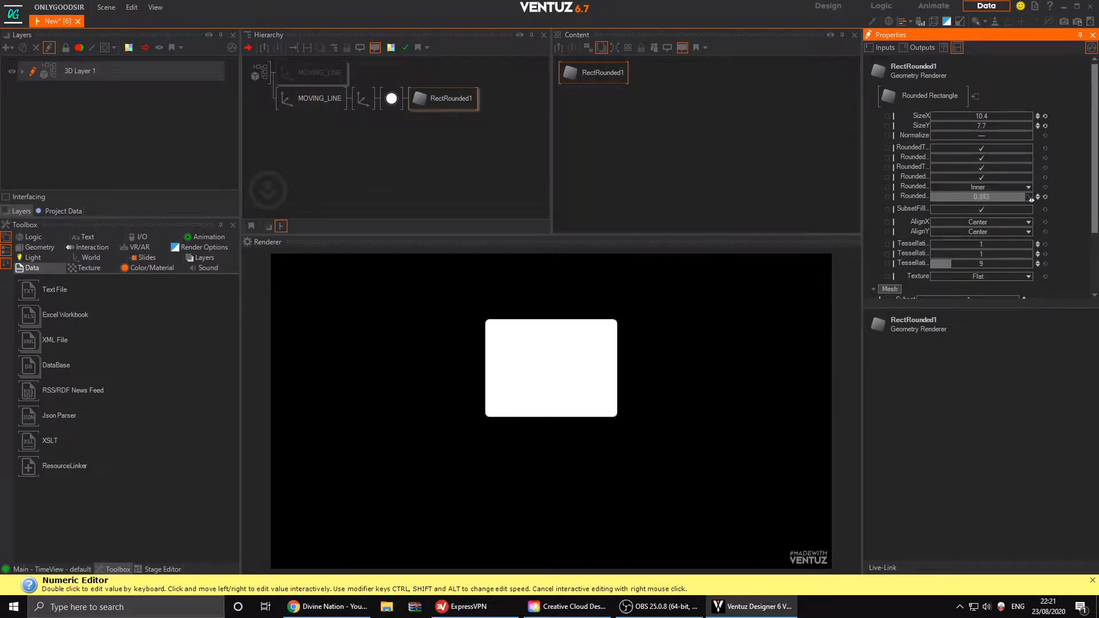
- Set the material's draw mode to Lines for the rounded rectangle
left_click(392, 102)
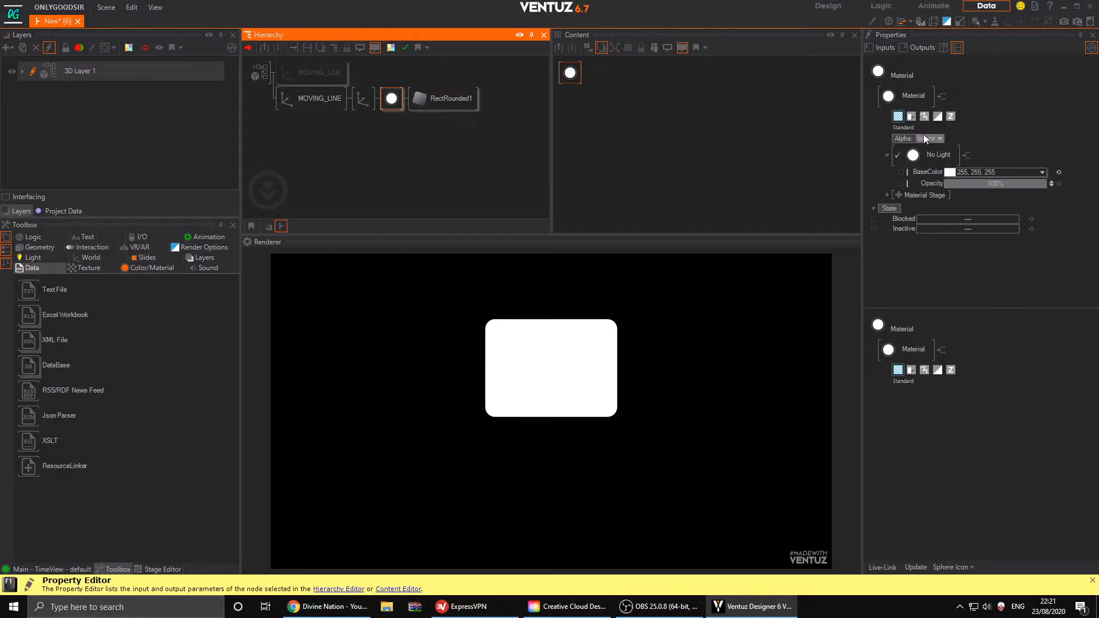
left_click(927, 117)
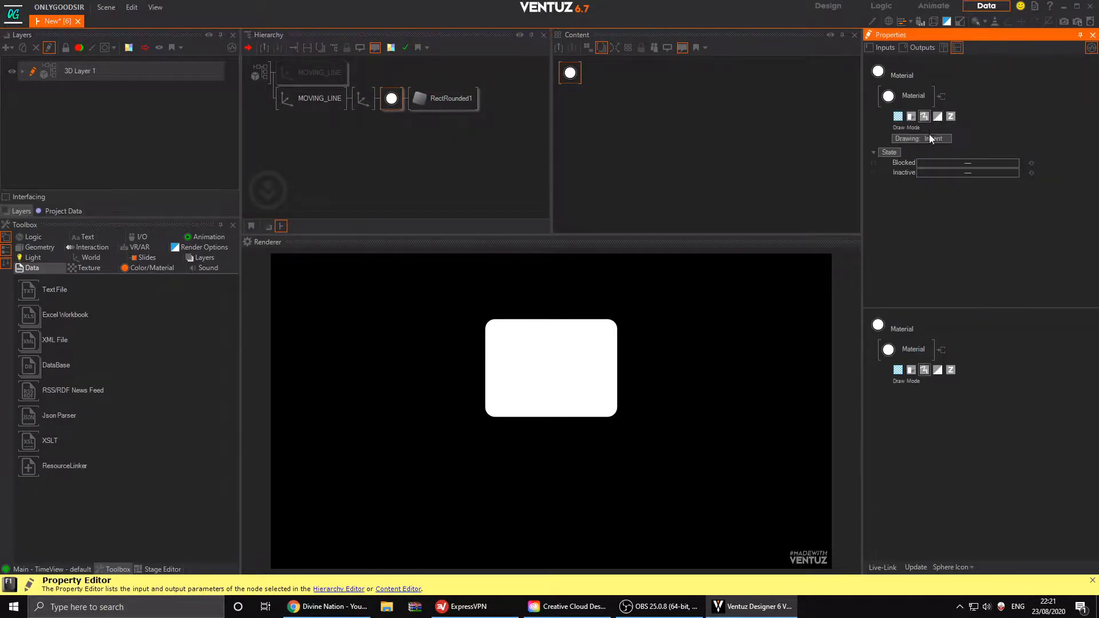
left_click(926, 139)
left_click(916, 186)
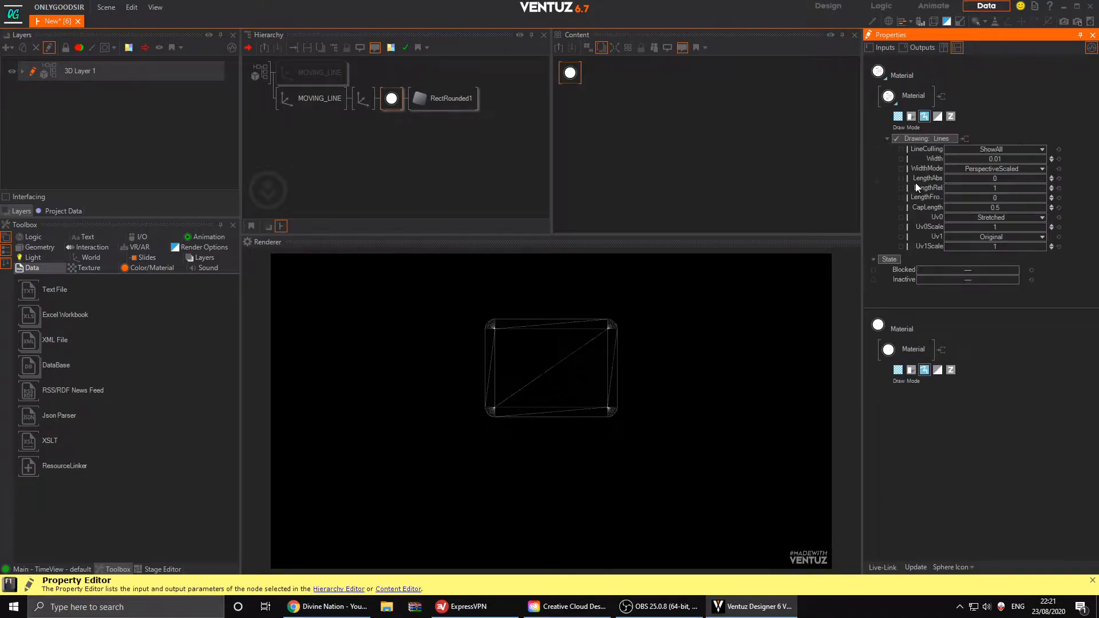
left_click(932, 140)
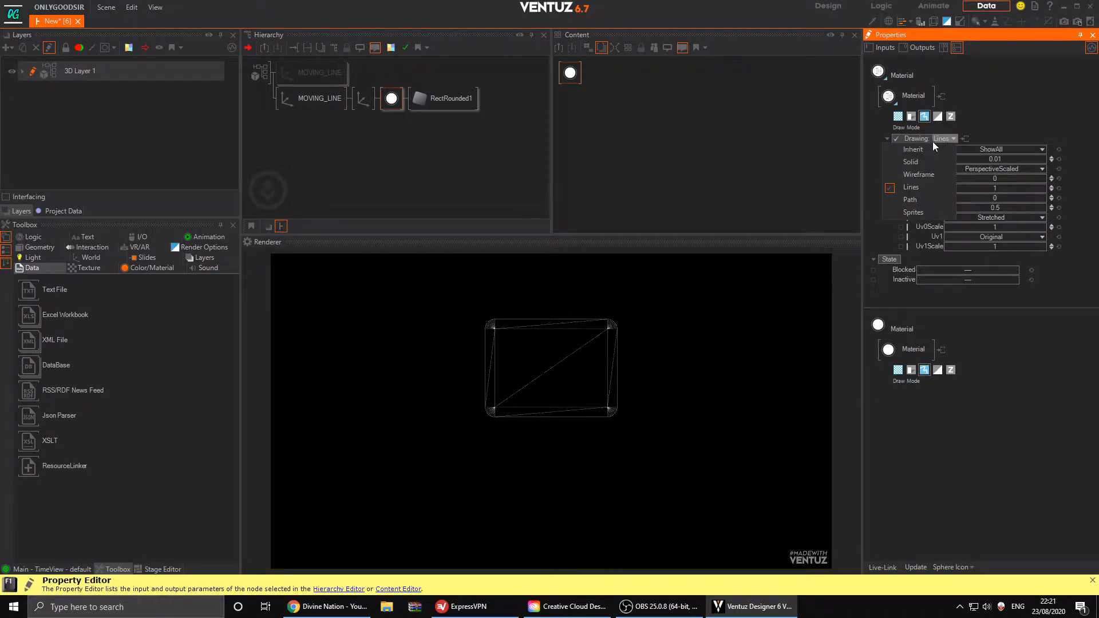
left_click(917, 188)
- Turn on Remove Flat Tesselation in the line culling options and increase the line width to 0.1157
left_click(1002, 148)
left_click(1027, 122)
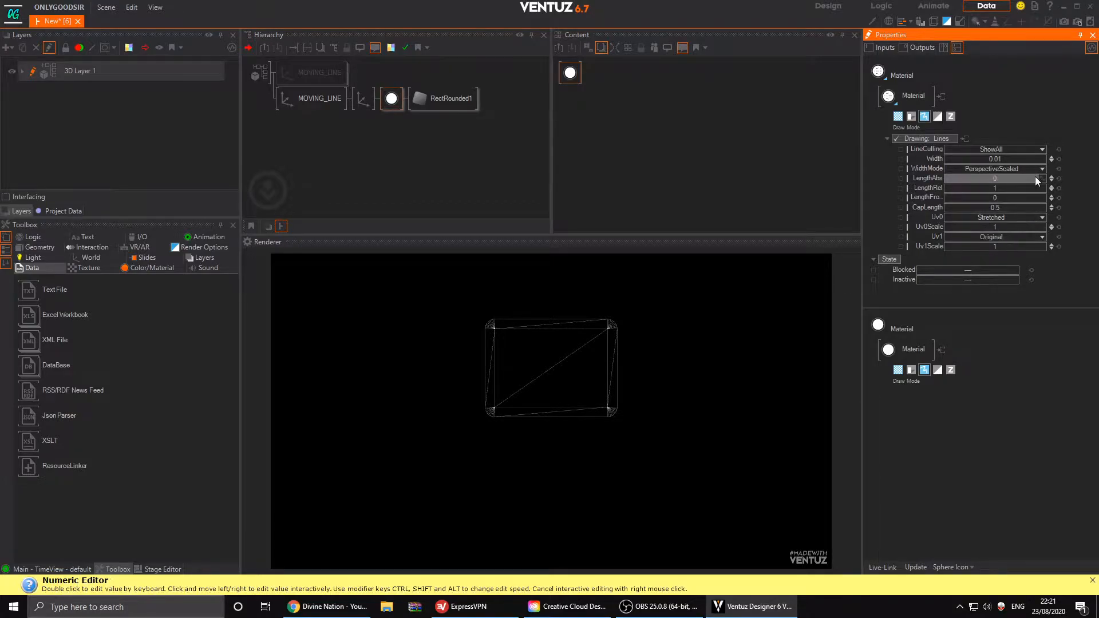
left_click(1010, 169)
left_click(1018, 161)
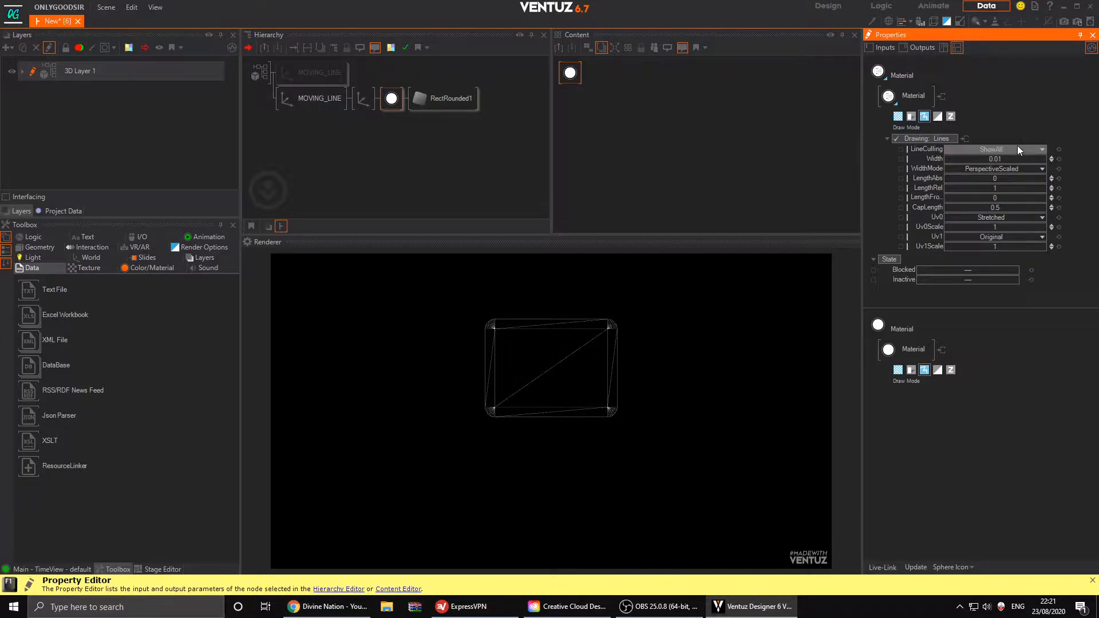
left_click(1018, 149)
left_click(978, 264)
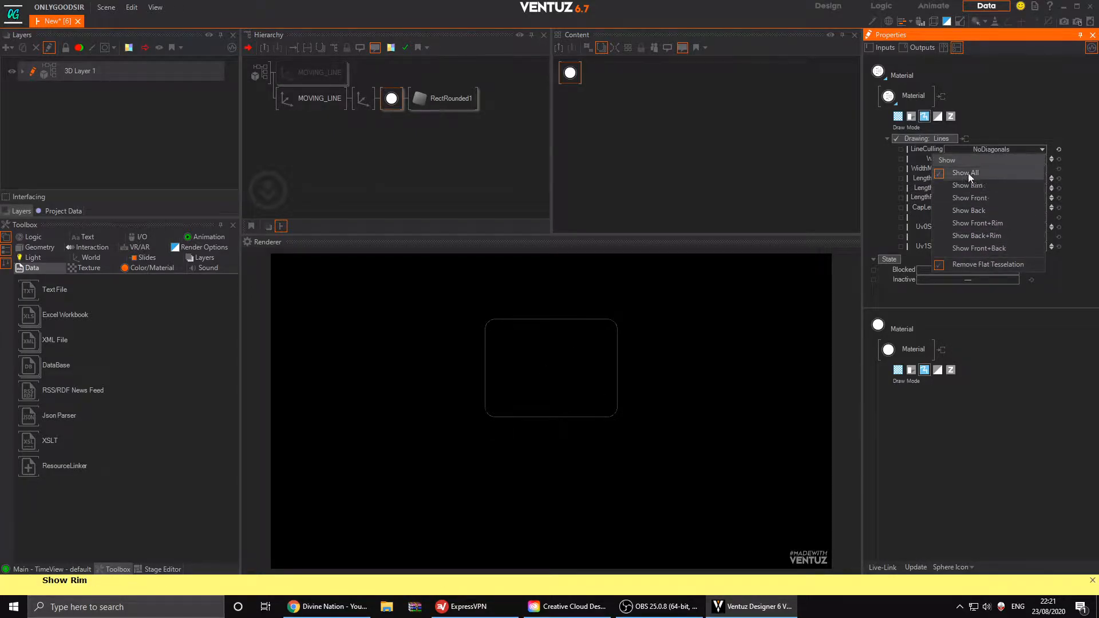
left_click(994, 150)
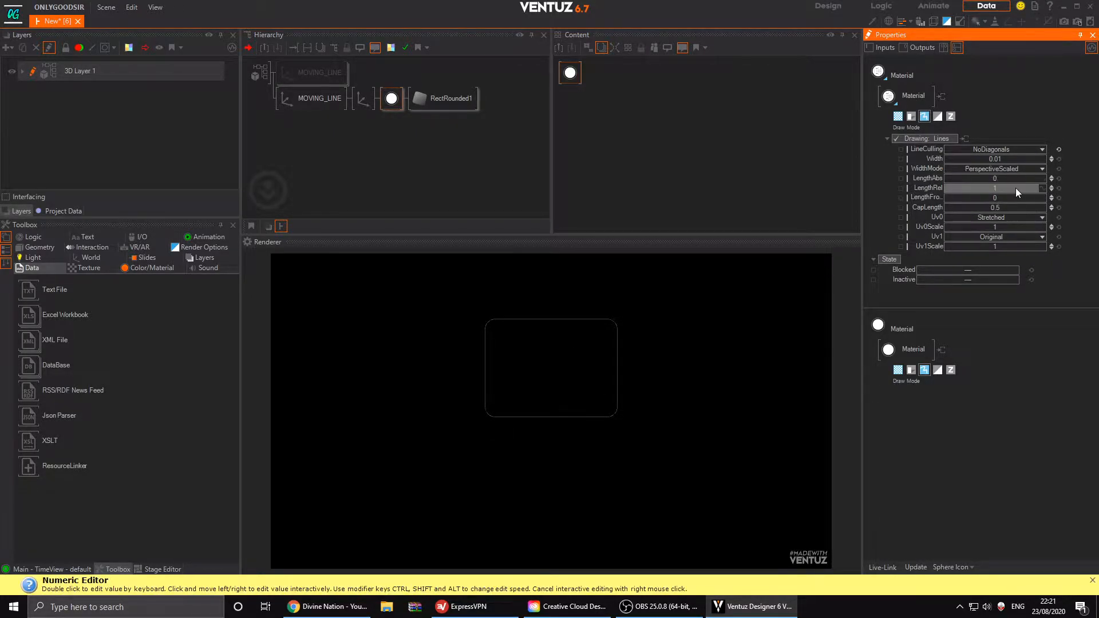
mouse_move(999, 159)
left_mouse_down()
mouse_move(1046, 160)
mouse_move(945, 162)
mouse_move(978, 162)
left_mouse_up()
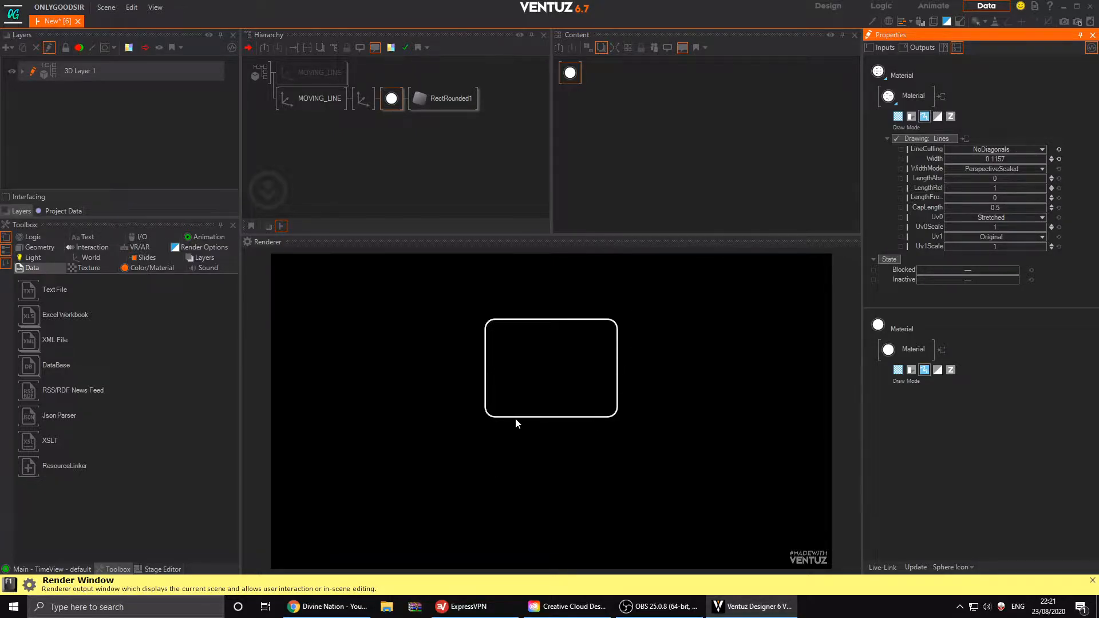
- Disable rounding on the rectangle's two bottom corners and set the corner rounding to 0.789
left_click(412, 176)
left_click(356, 102)
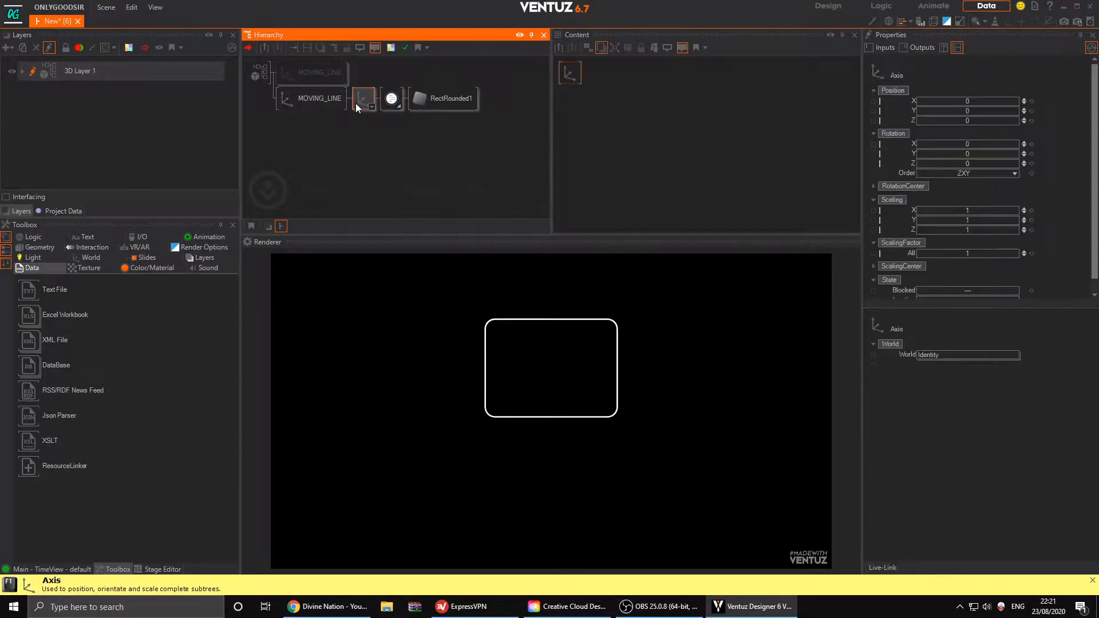
left_click(414, 99)
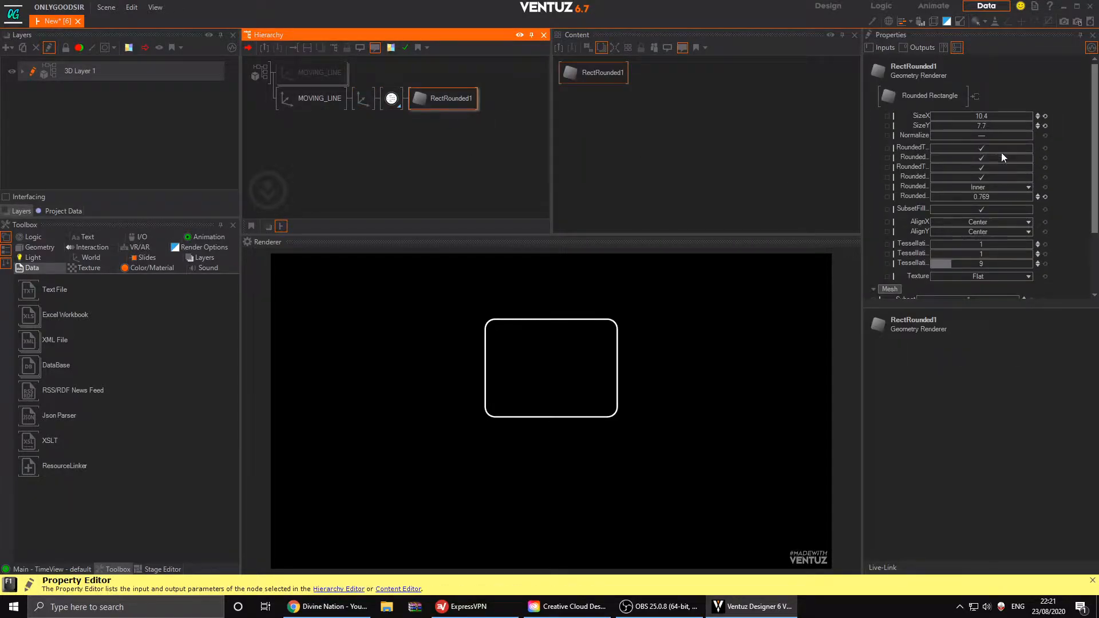
left_click(984, 177)
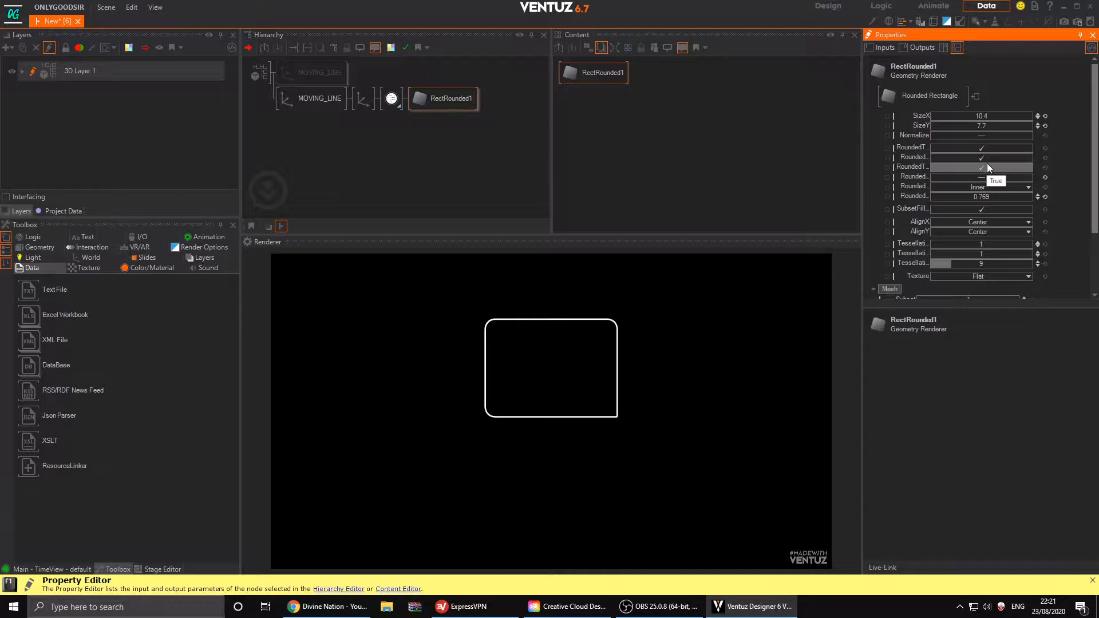
left_click(987, 165)
left_click(988, 158)
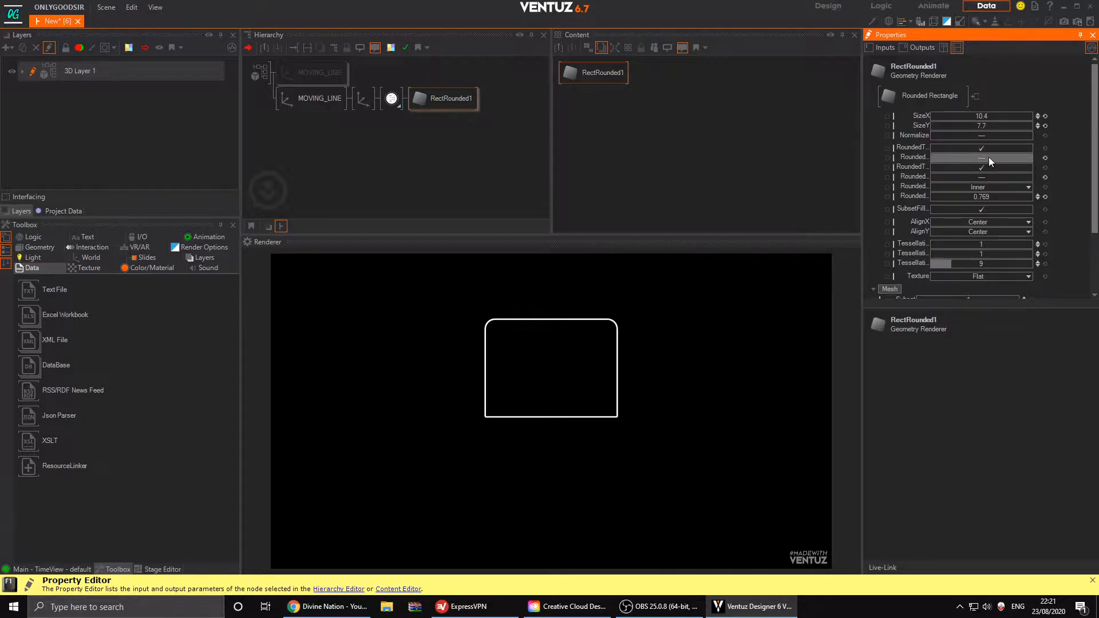
left_click_drag(984, 197, 949, 197)
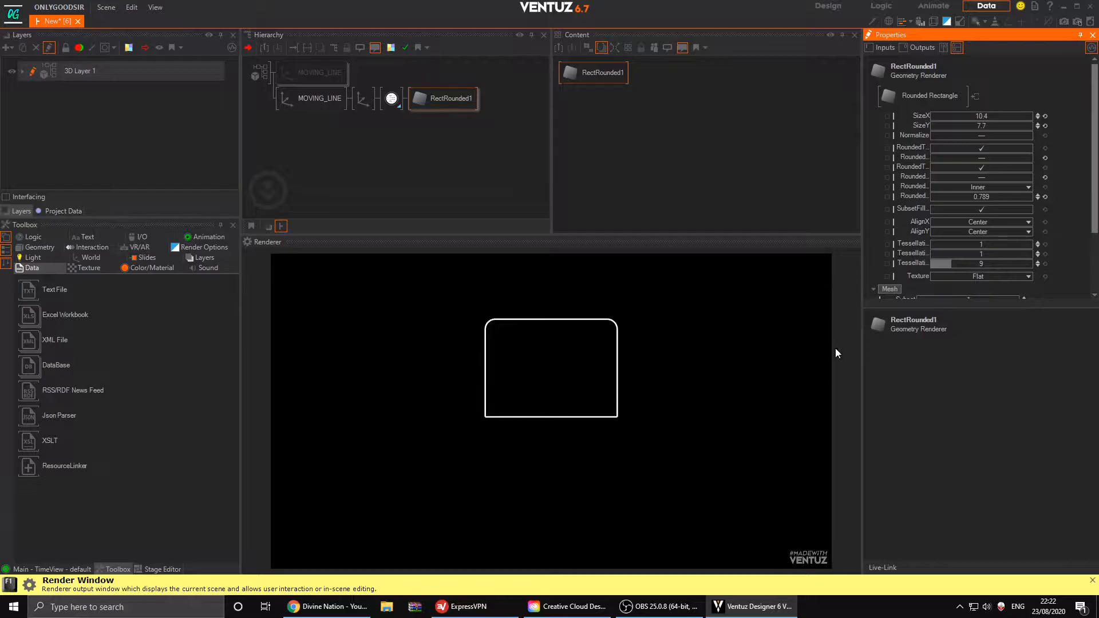
- Examine the rounded rectangle's remaining geometry properties and the material's available stage options
scroll(1025, 167, "down", 5)
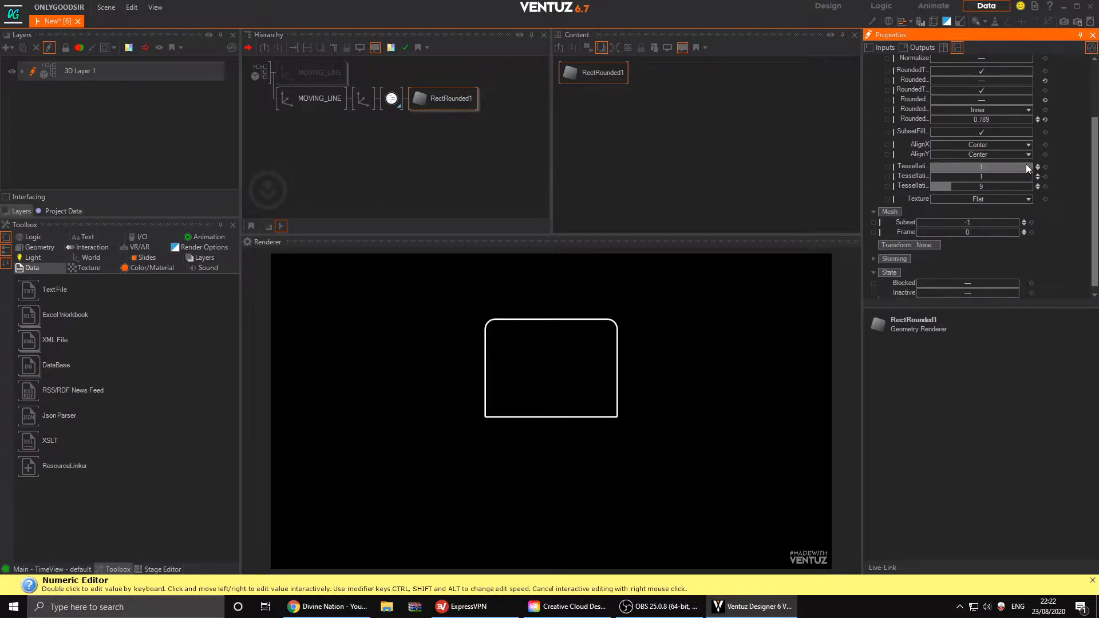
scroll(1038, 180, "up", 3)
scroll(1036, 184, "down", 2)
scroll(1001, 163, "up", 1)
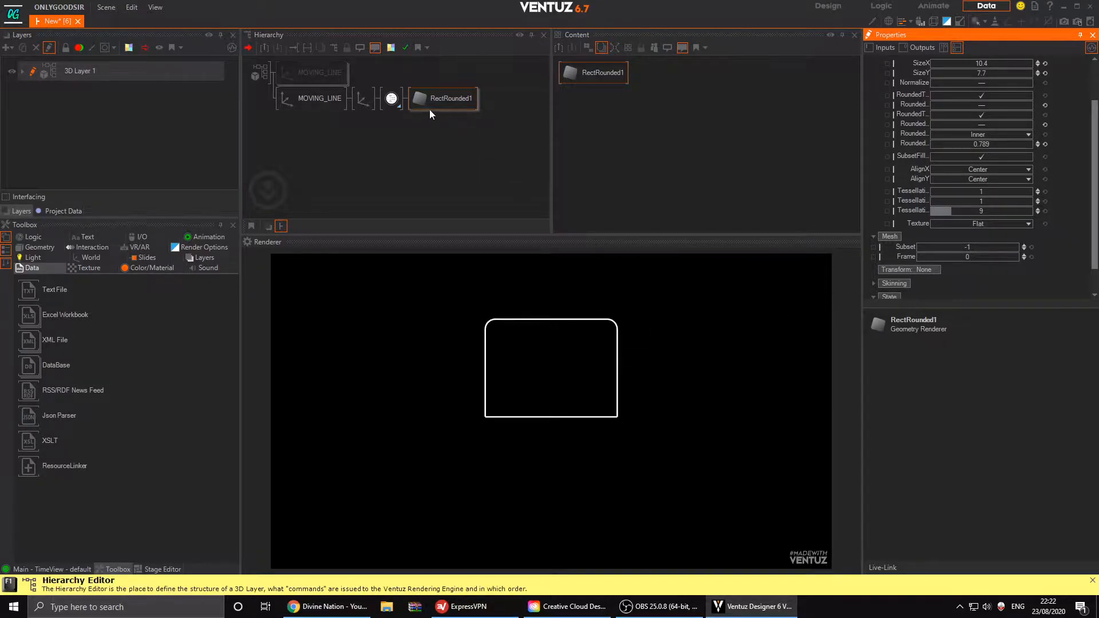
left_click(392, 98)
left_click(900, 119)
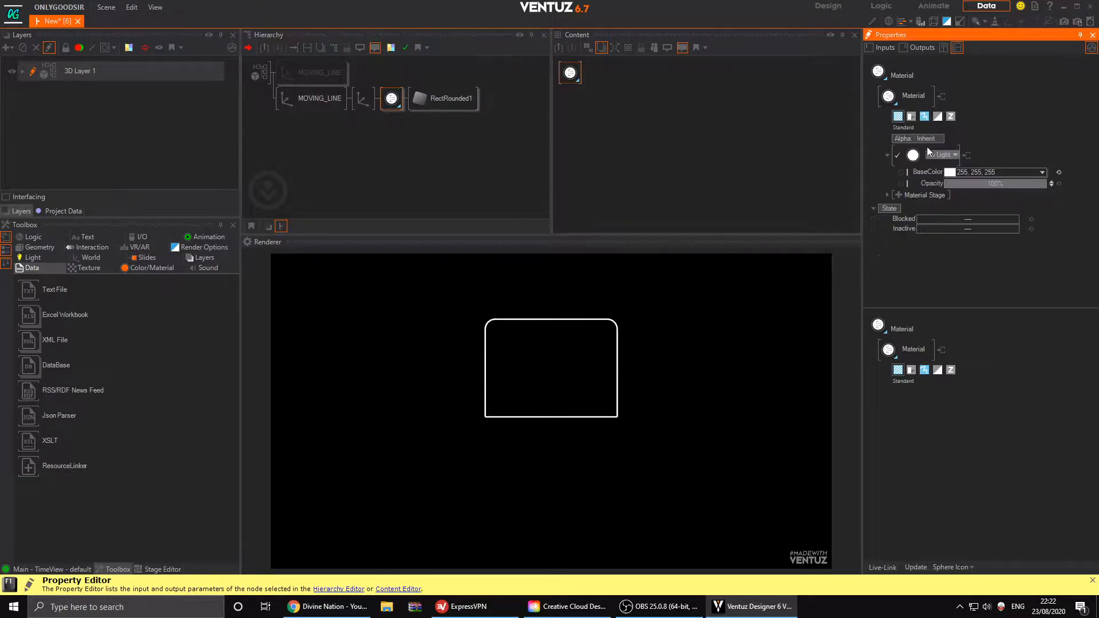
left_click(896, 195)
mouse_move(888, 198)
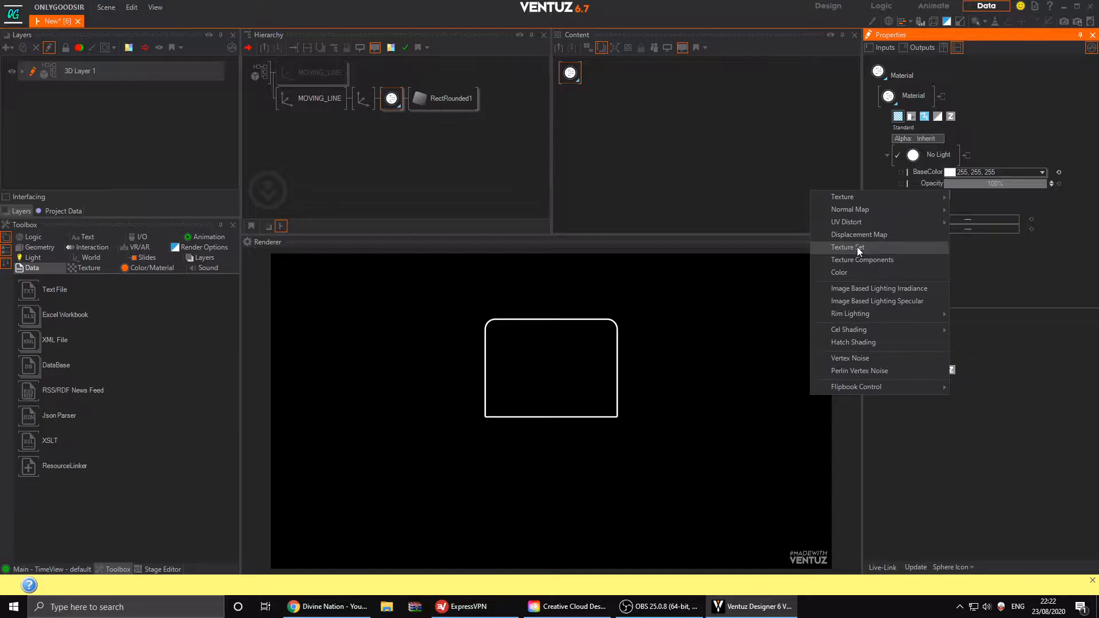
left_click(429, 118)
left_click(424, 95)
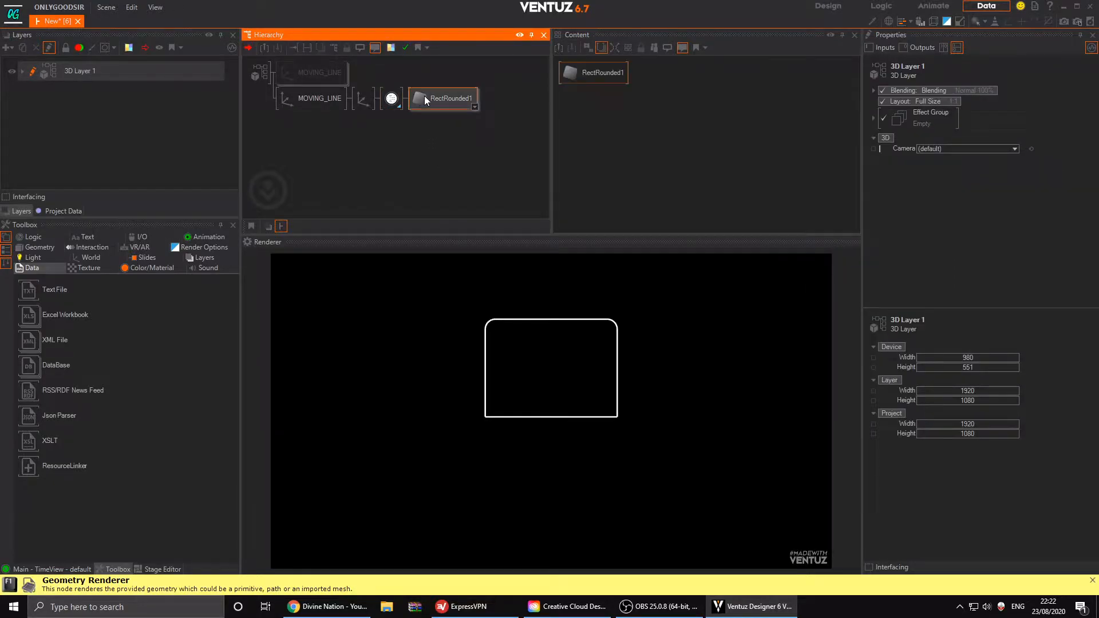
- Delete the material together with the rounded rectangle, and insert a plain Rectangle under the remaining axis
left_click(389, 98)
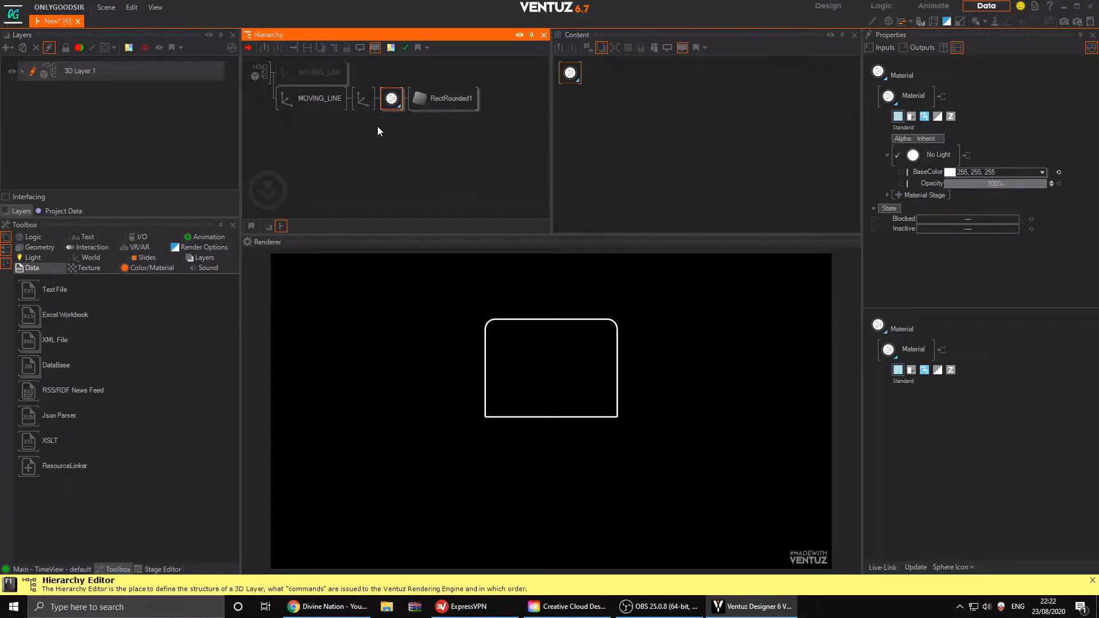
key("Delete")
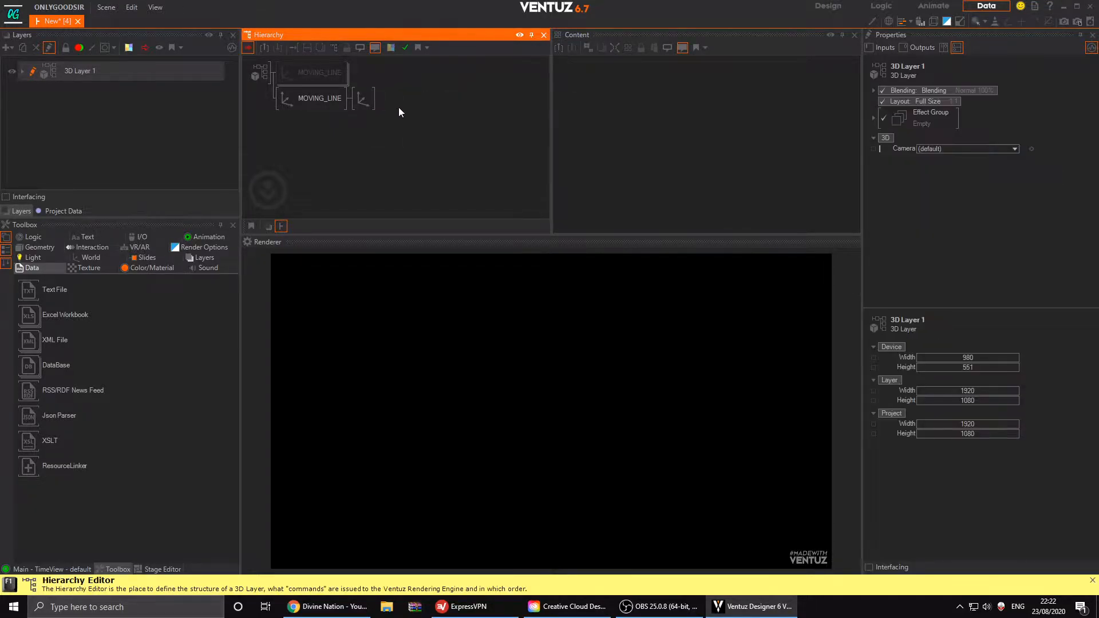
type("roun")
type("re")
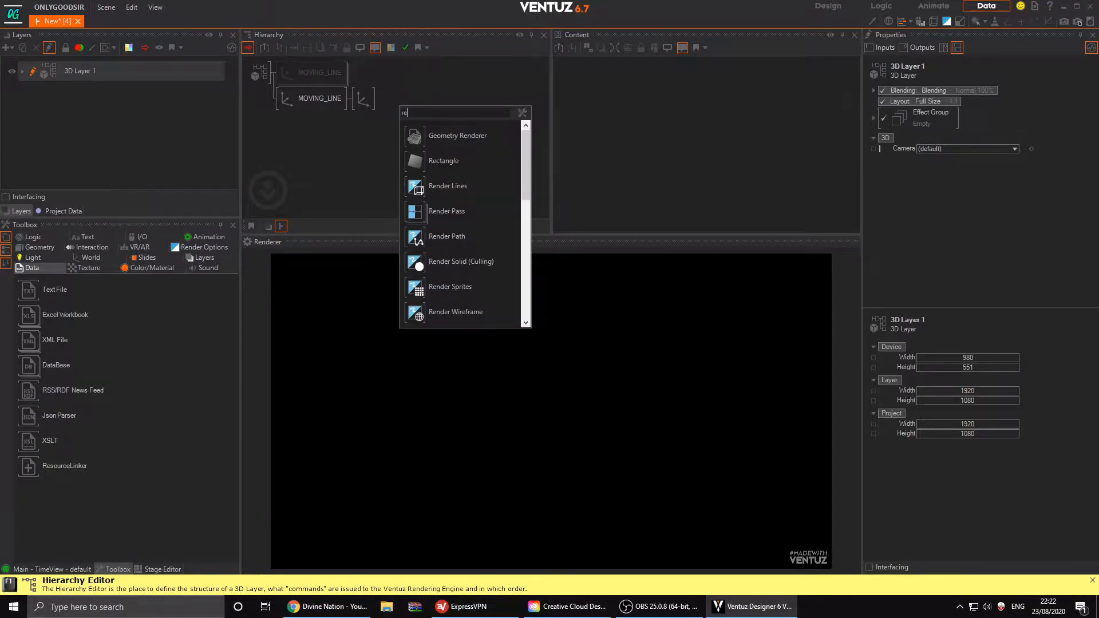
left_click(422, 161)
left_click(381, 112)
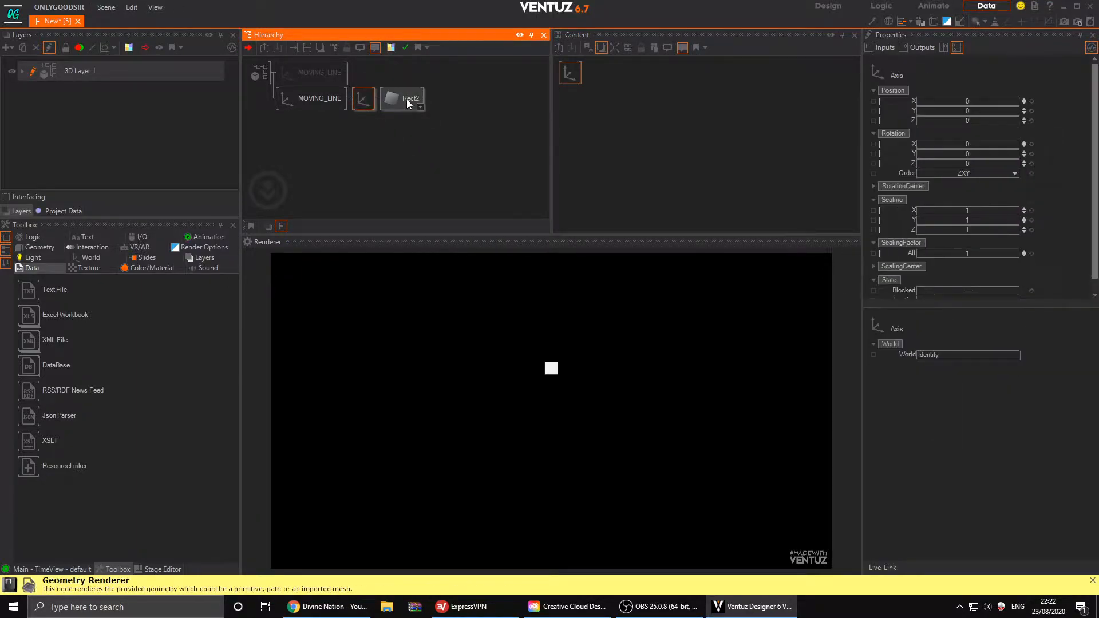
- Resize the rectangle to 0.1 by 9.5 and duplicate its axis branch under MOVING_LINE
mouse_move(1000, 115)
left_mouse_down()
mouse_move(935, 115)
mouse_move(1028, 124)
mouse_move(999, 124)
left_mouse_up()
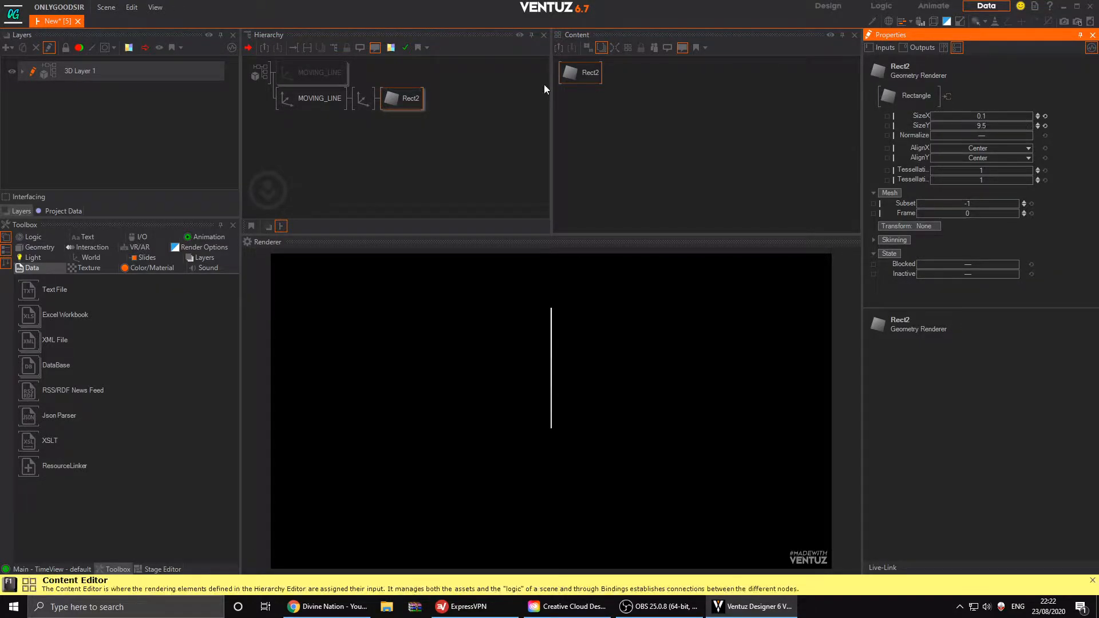
left_click(364, 103)
left_click_drag(363, 102, 365, 109, "ctrl")
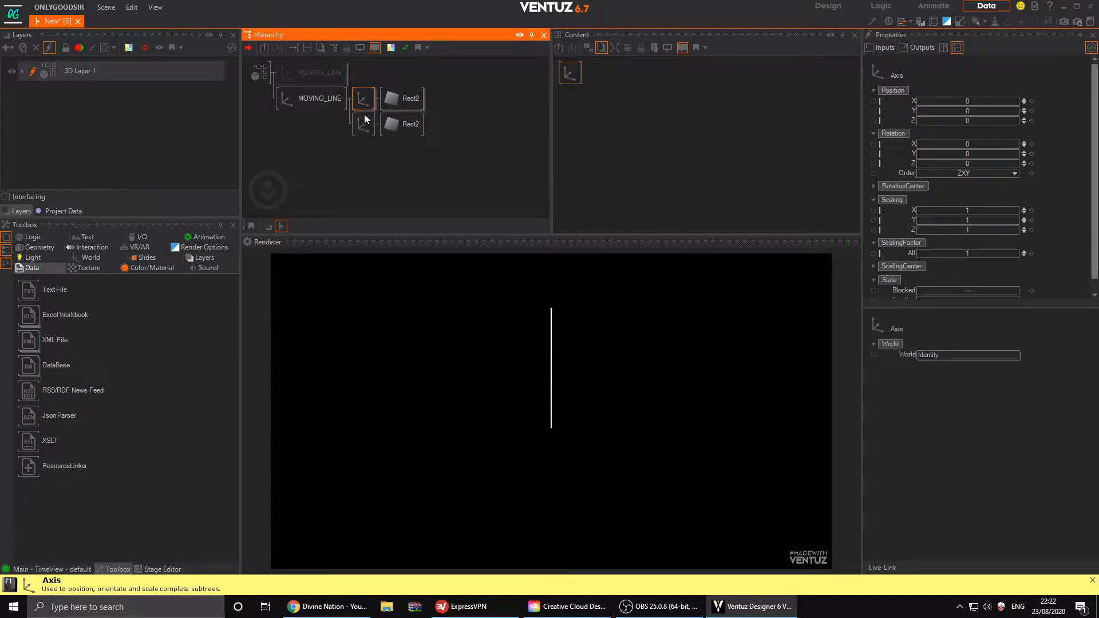
- Rotate the duplicated rectangle's axis 90 around Z and move it up and to the side so it runs from above the vertical line
left_click_drag(955, 164, 976, 167)
left_click(976, 165)
type("90")
key("Return")
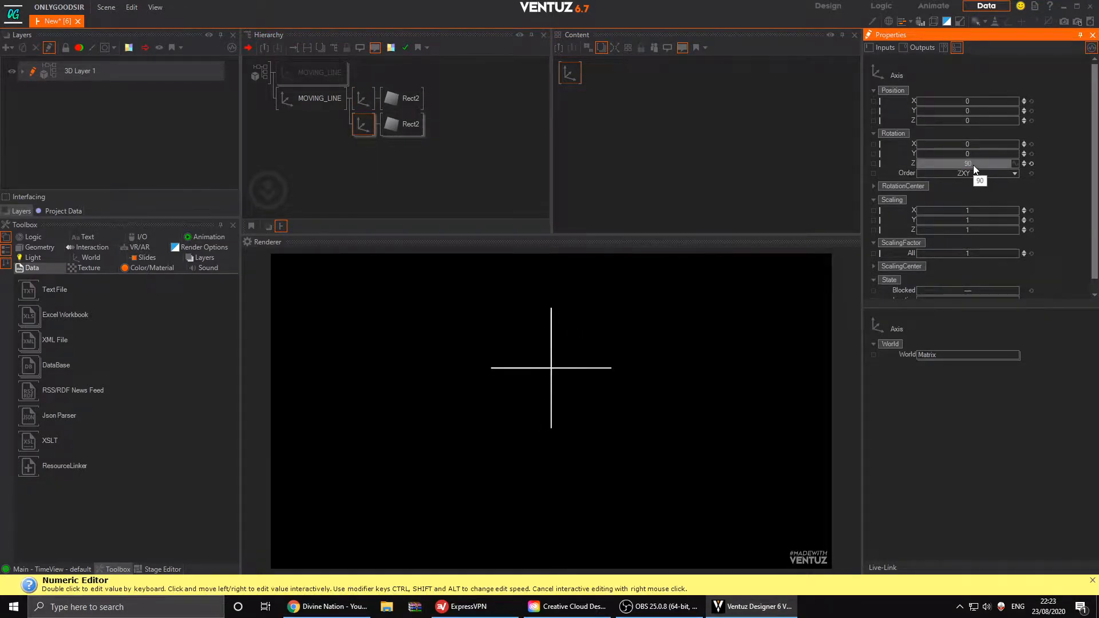
mouse_move(967, 110)
left_mouse_down()
mouse_move(1017, 110)
mouse_move(986, 101)
left_mouse_up()
- Add a third Axis under MOVING_LINE and insert a Circle beneath it
double_click(372, 154)
type("ax")
left_click(383, 183)
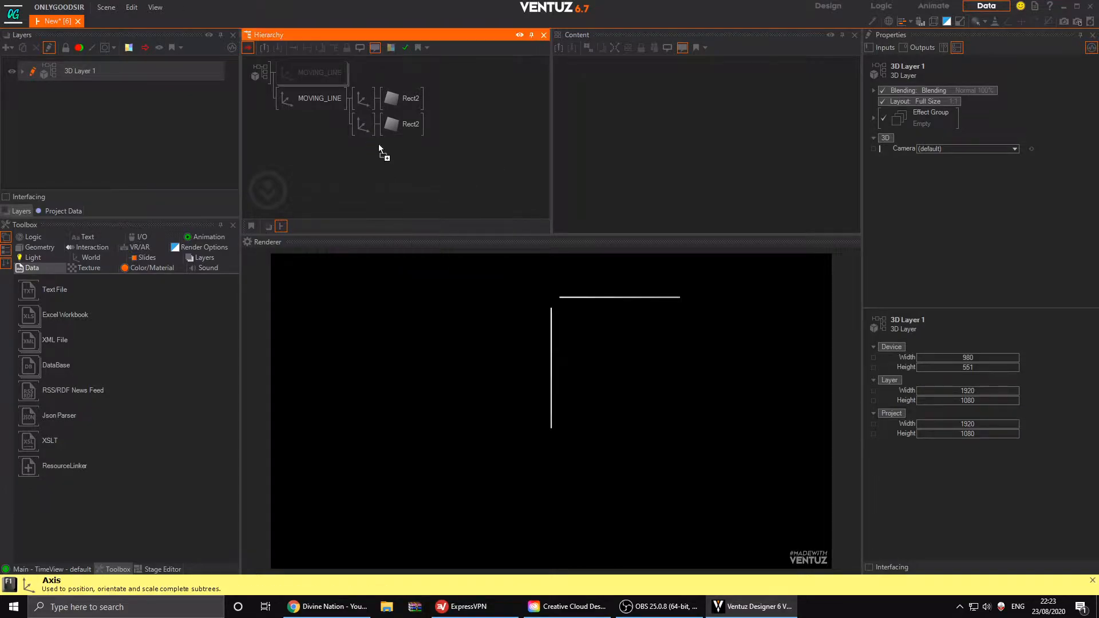
double_click(394, 156)
type("cir")
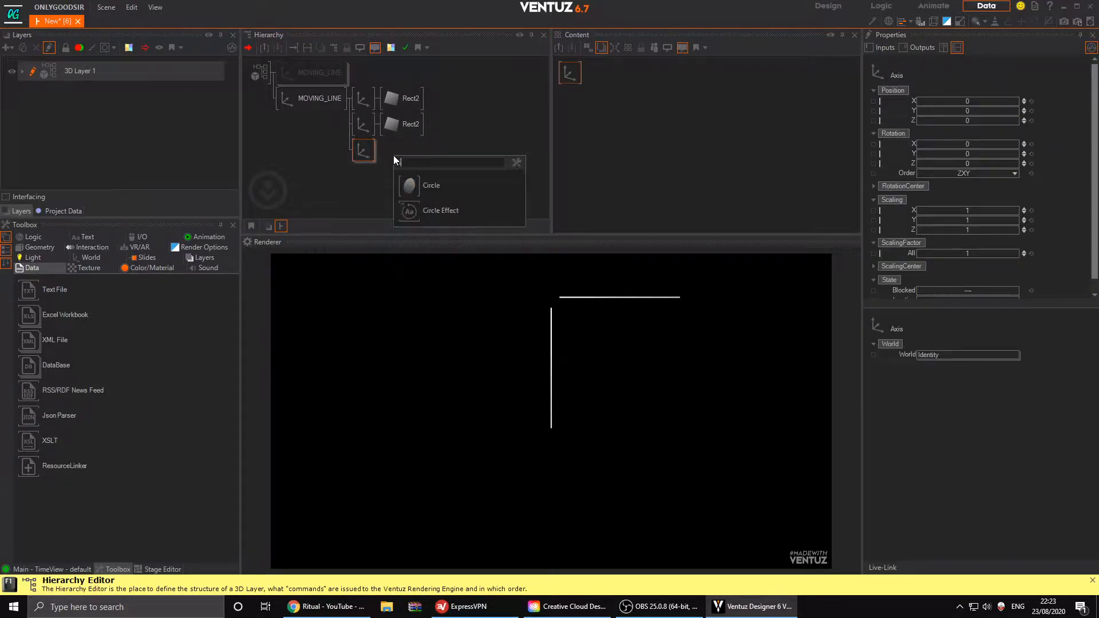
left_click(410, 187)
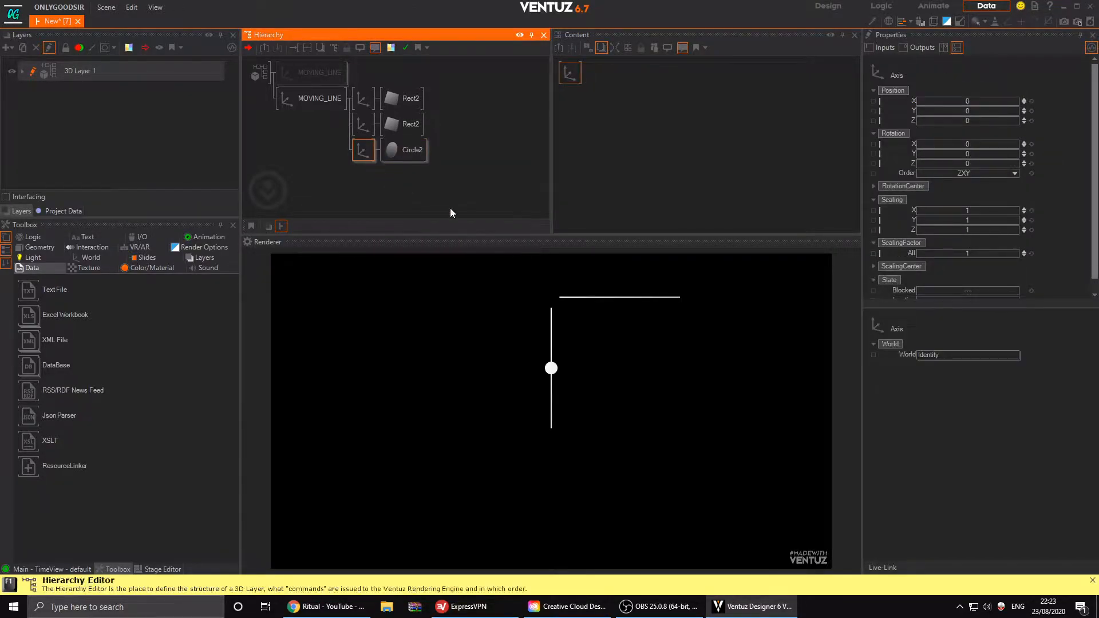
- Turn the circle into a thin half ring by setting its Hole to 0.8 and Angle to 180
left_click(974, 252)
left_click(420, 157)
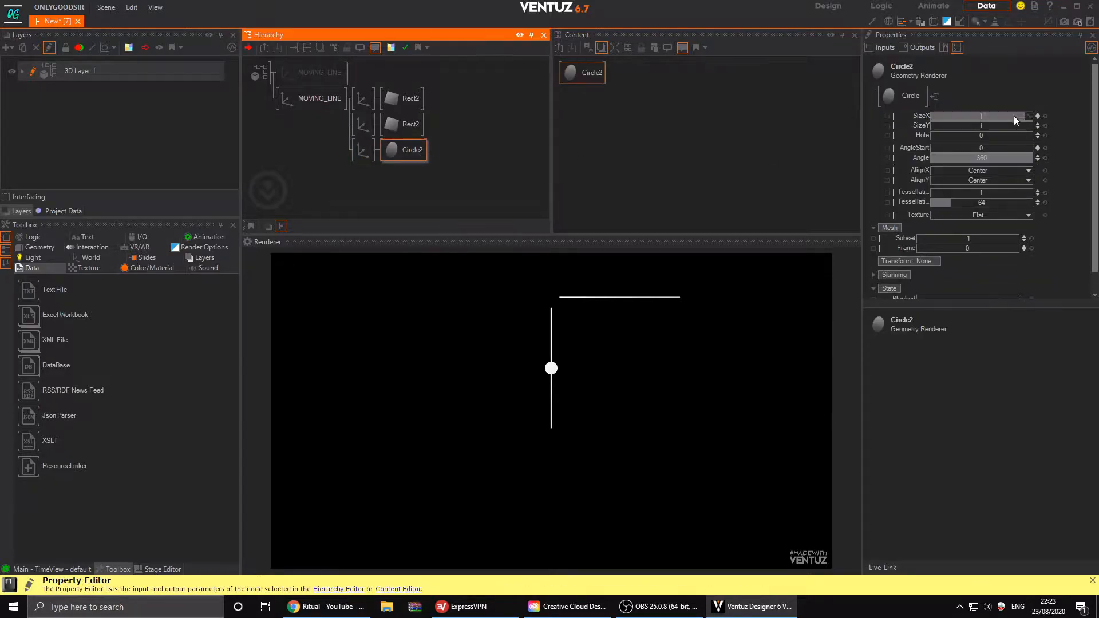
left_click_drag(982, 135, 1014, 135)
left_click_drag(960, 157, 990, 163)
double_click(991, 160)
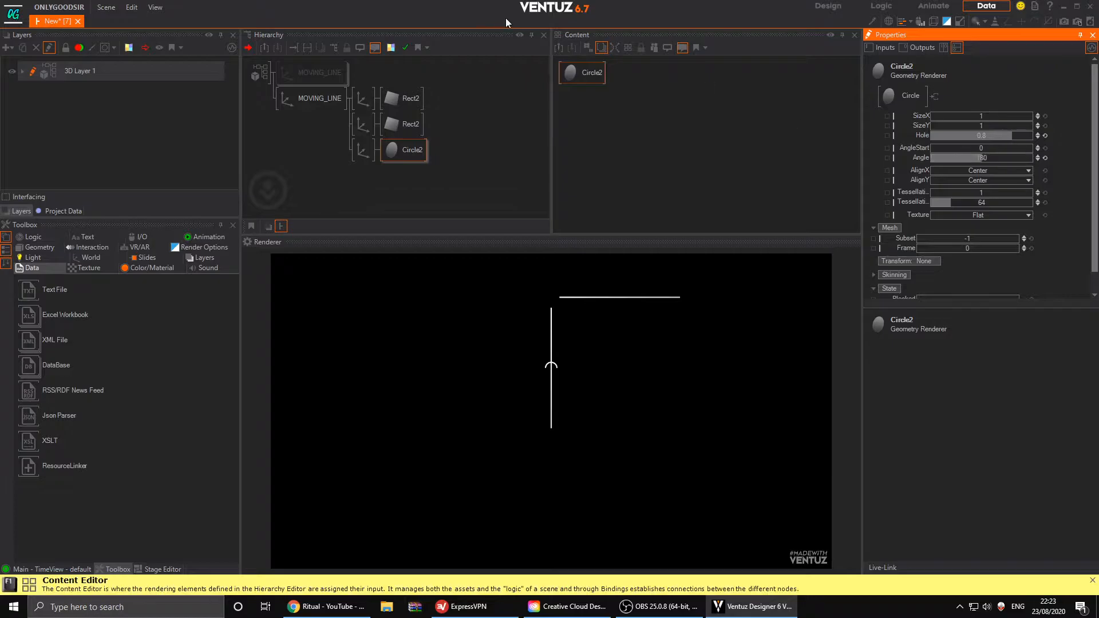
- Move the circle's axis to X 0.26, Y 5.28 and rotate it 60 around Z
left_click(363, 150)
left_click_drag(961, 111, 950, 109)
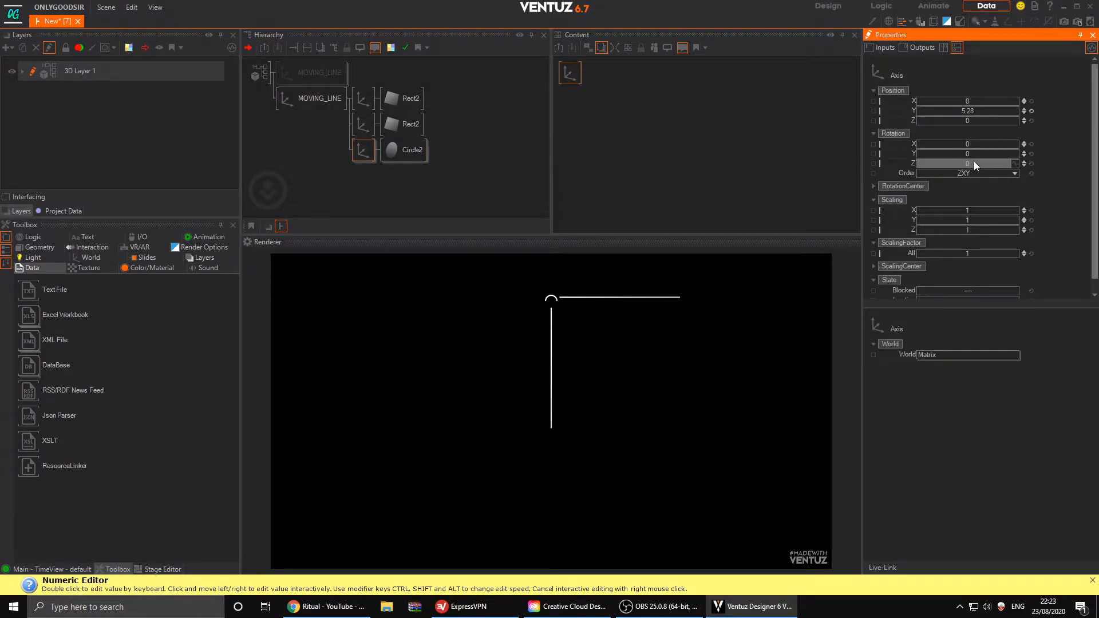
left_click_drag(970, 101, 967, 103)
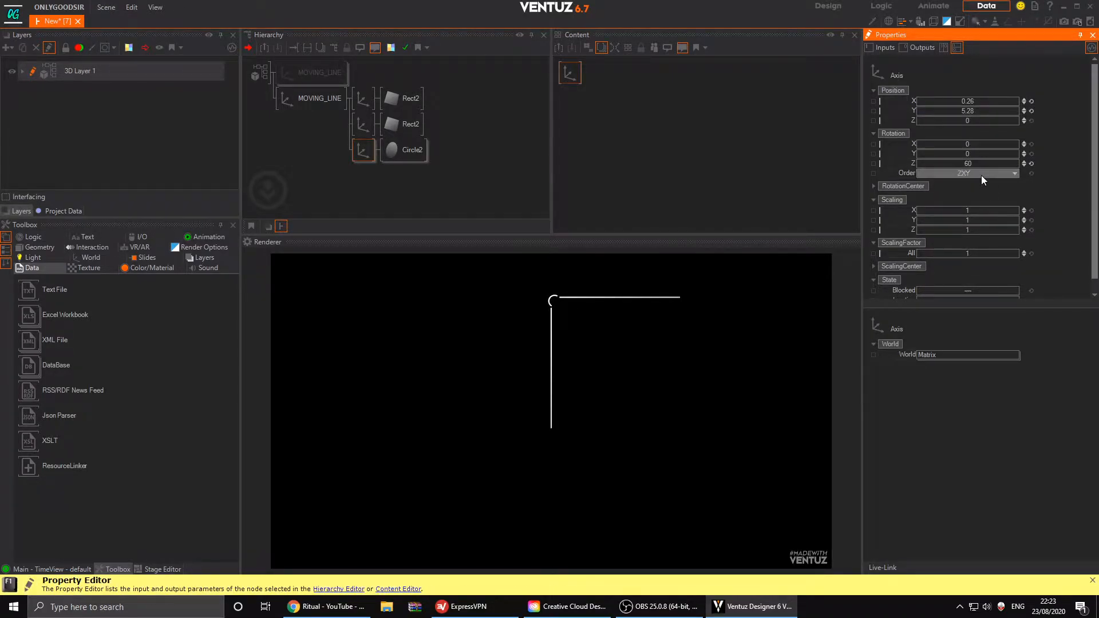
- Shorten the ring to a quarter arc by setting the circle's Angle to 90, after trying 45
left_click(404, 149)
double_click(991, 157)
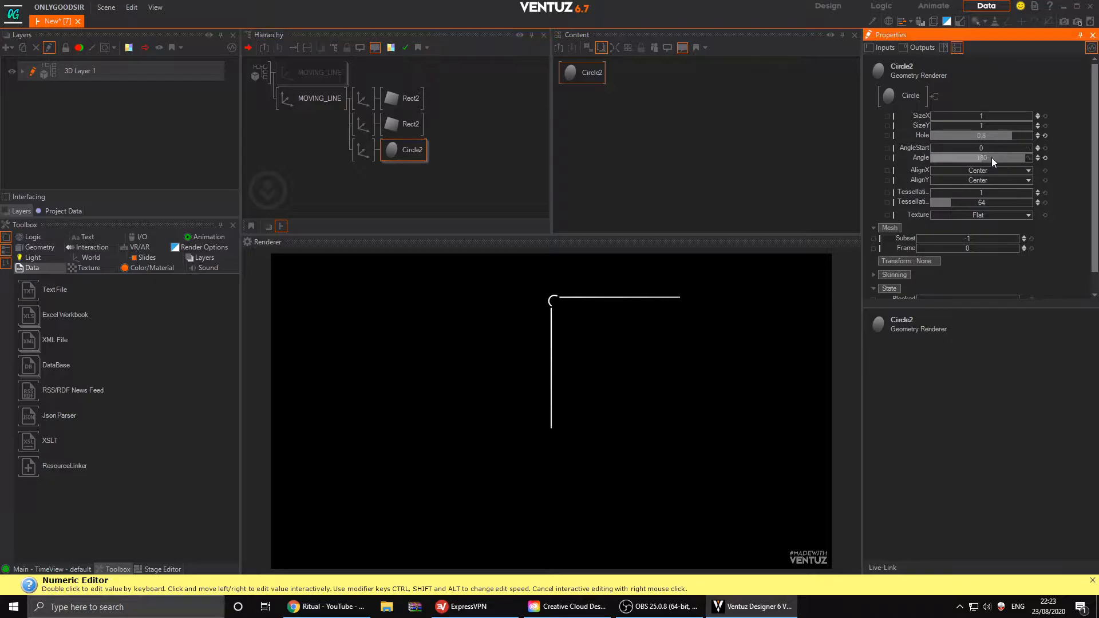
key("Return")
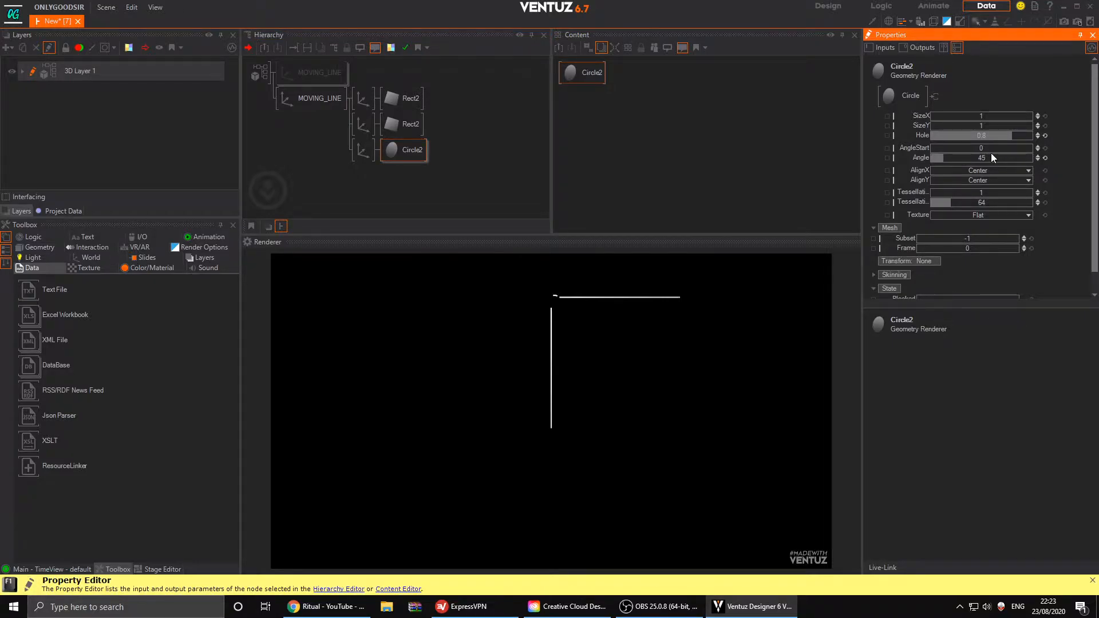
double_click(995, 158)
key("Return")
double_click(994, 160)
type("90")
key("Return")
- Rotate the arc's axis 90 around Z and align it with the horizontal line at X 0.678, Y 5.127
left_click(363, 150)
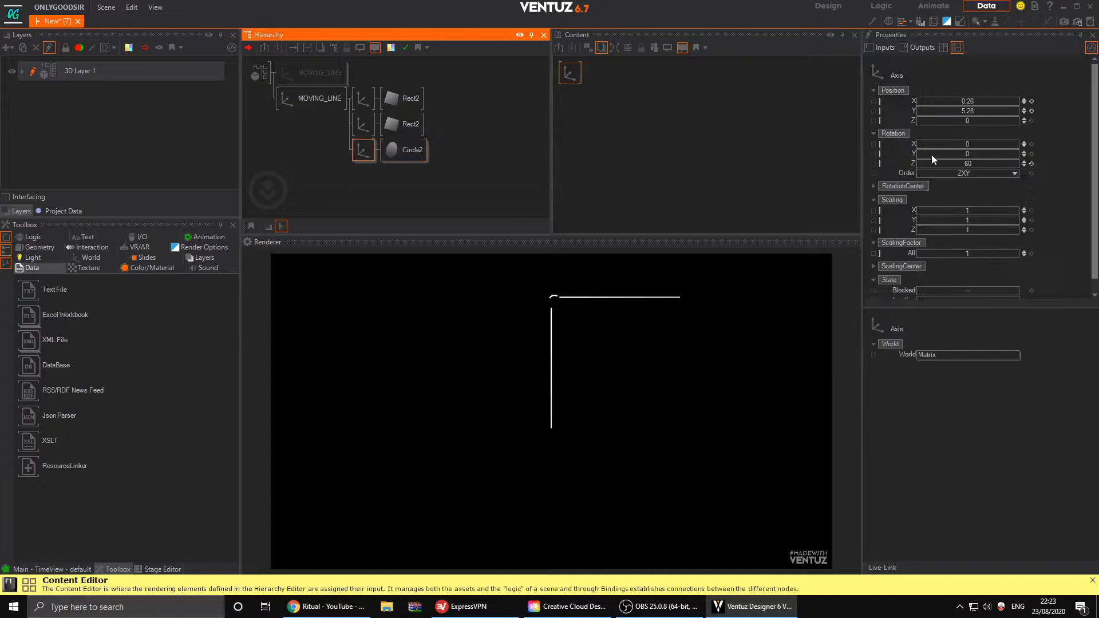
left_click_drag(974, 111, 964, 112)
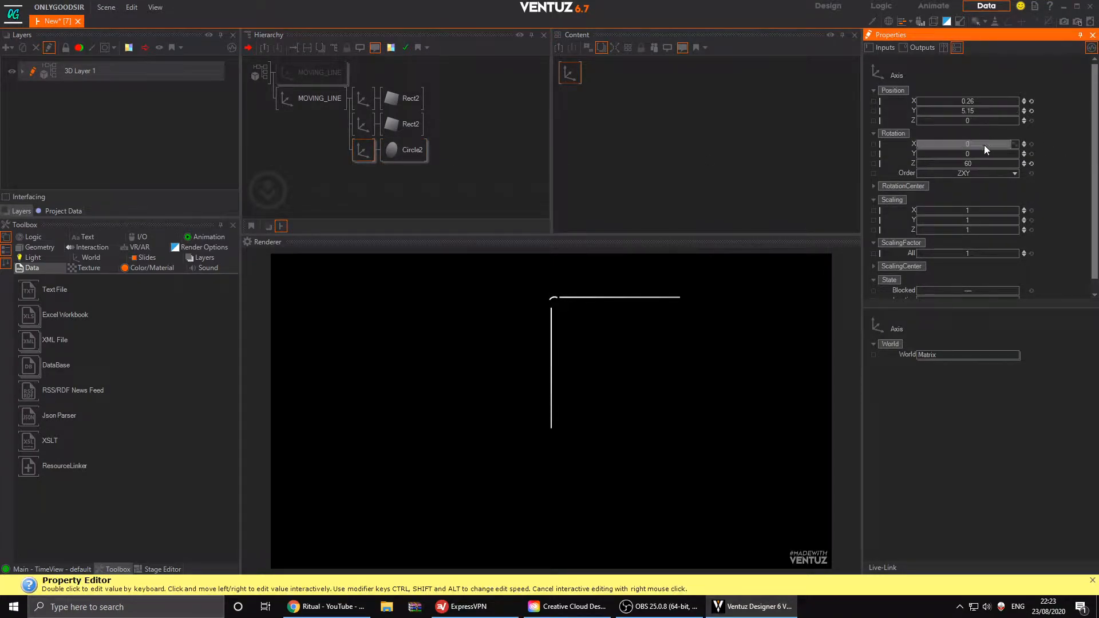
double_click(988, 164)
type("90")
key("Return")
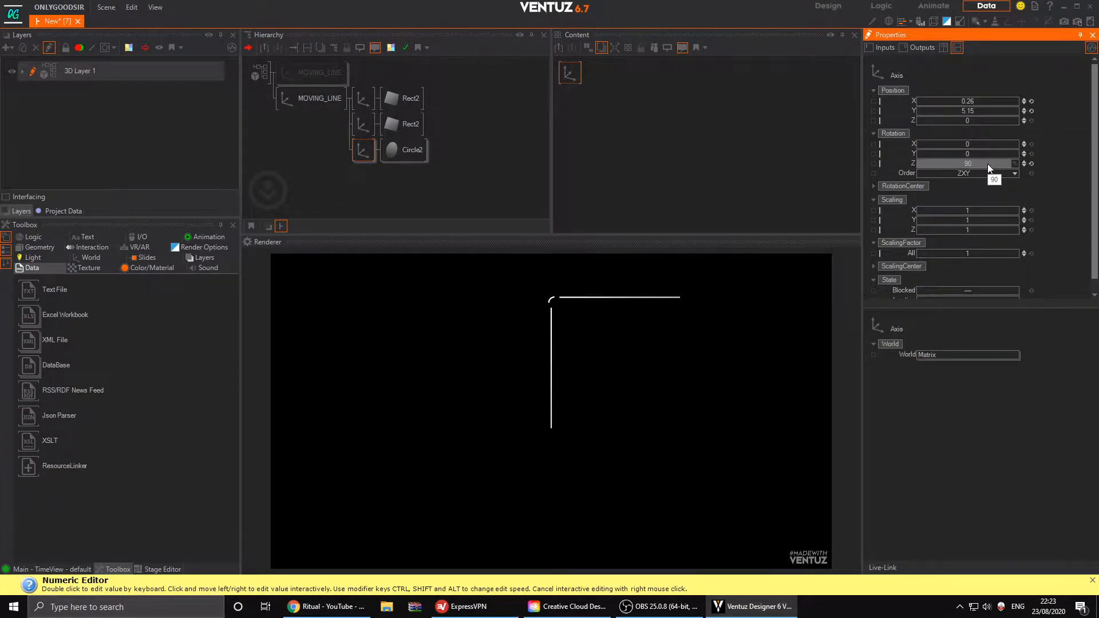
left_click_drag(966, 101, 972, 100)
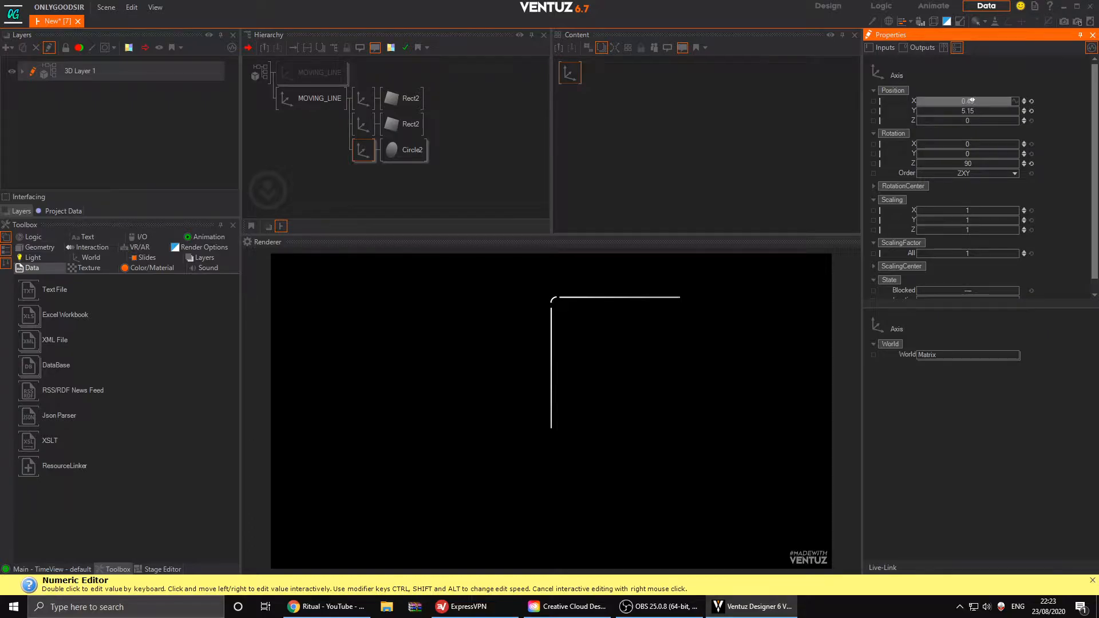
left_click_drag(1007, 104, 967, 111)
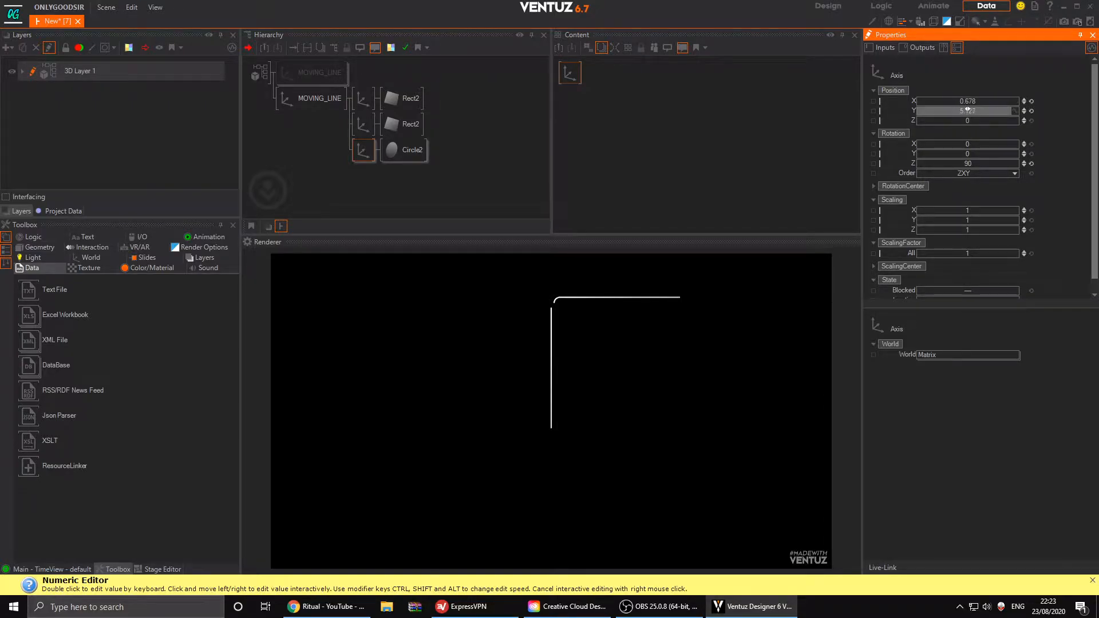
- Move the vertical line's axis to X 0.229 and Y 0.4 so the line meets the arc
left_click(363, 124)
left_click(364, 98)
left_click_drag(981, 101, 988, 101)
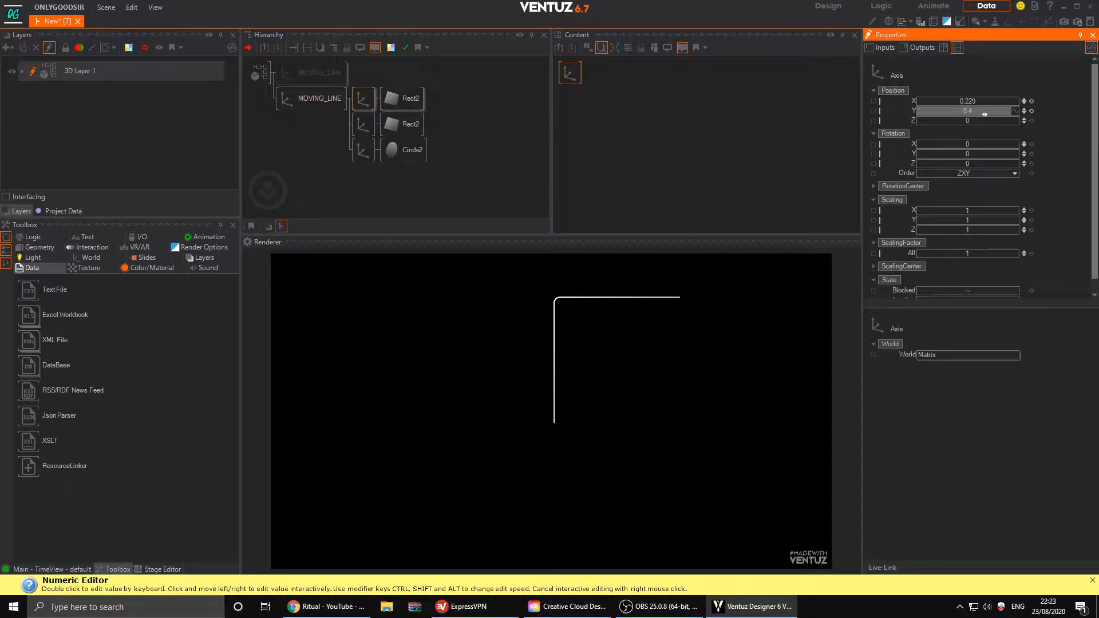
- Insert an Axis after MOVING_LINE as the common parent of both rectangle branches and the circle branch
double_click(319, 128)
type("ax")
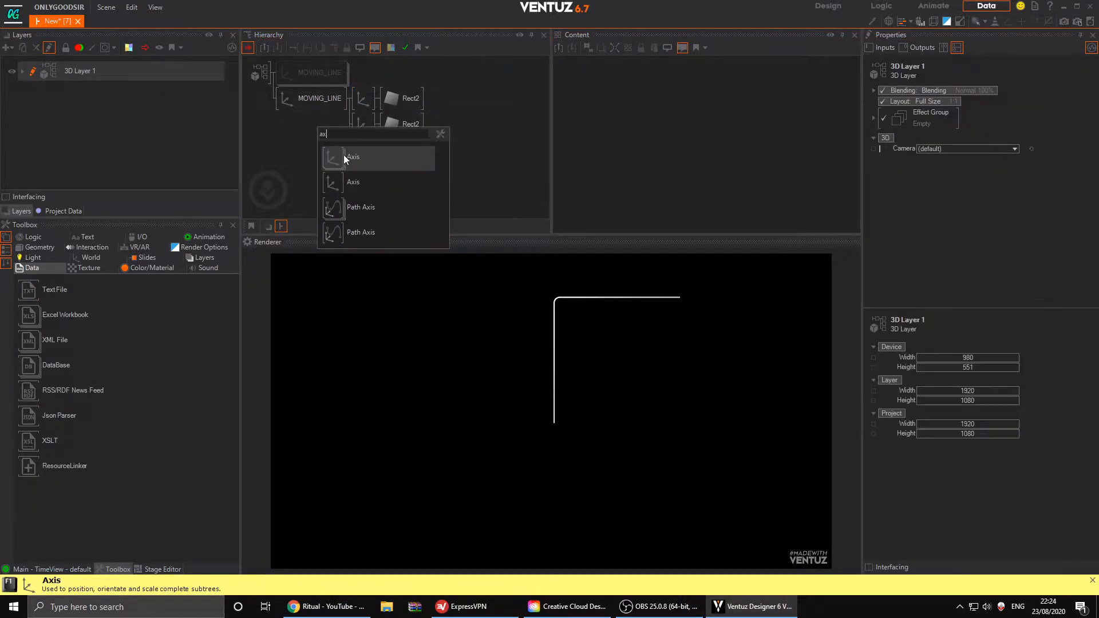
left_click(345, 160)
left_click(356, 102)
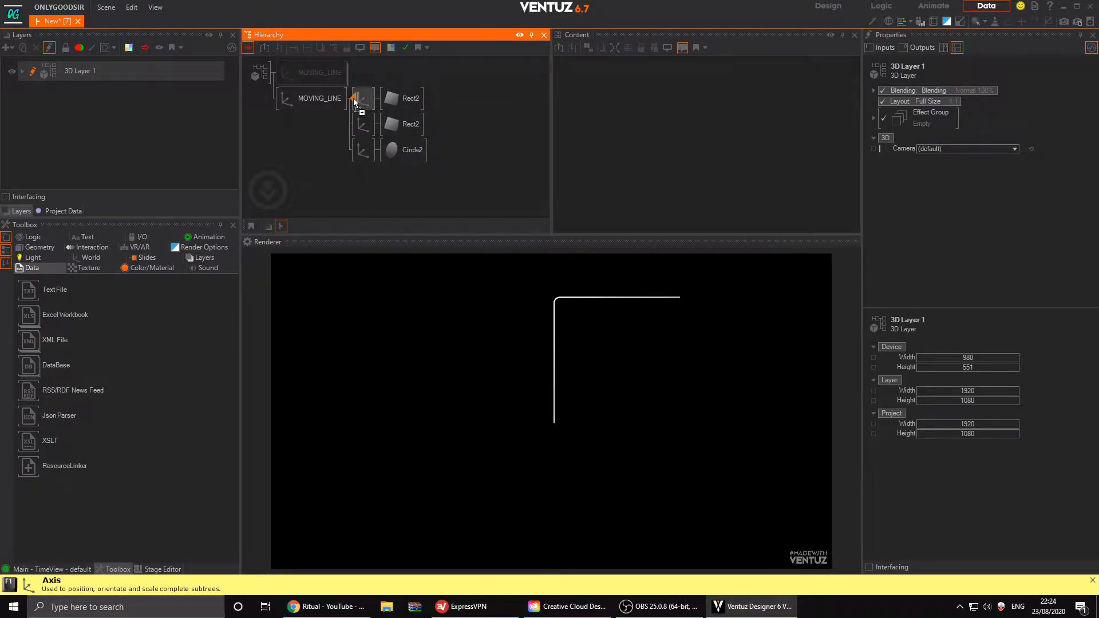
- Scale the parent axis to 5.6 and shift it to Y -29.3 to inspect the rounded corner, and reset both values
left_click_drag(961, 253, 969, 253)
left_click_drag(967, 111, 927, 111)
left_click_drag(963, 253, 974, 253)
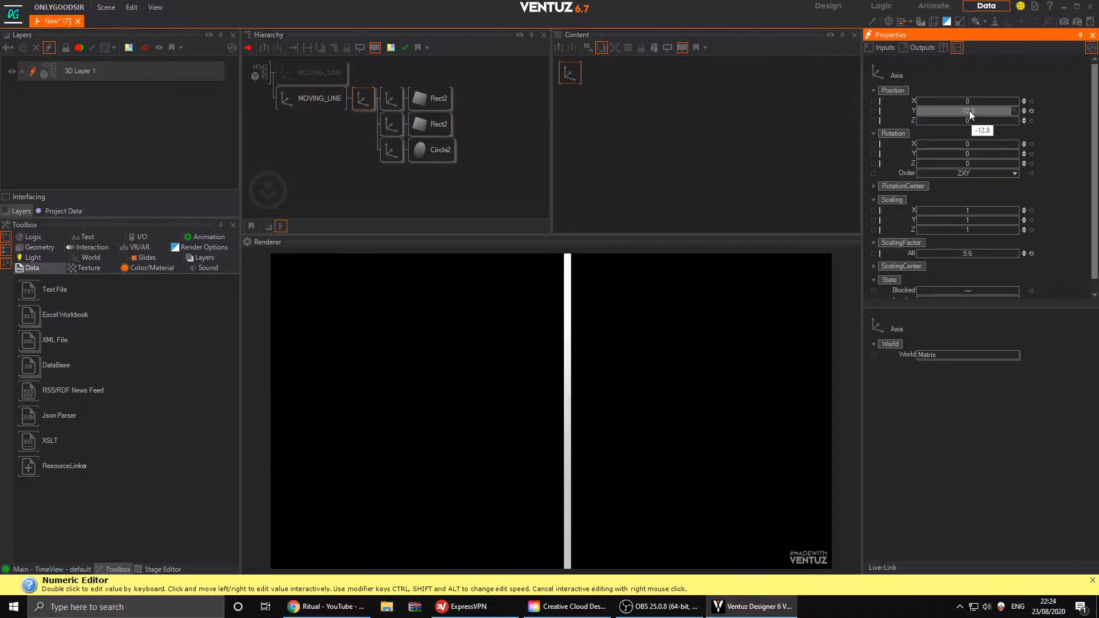
mouse_move(944, 110)
left_mouse_down()
mouse_move(916, 111)
mouse_move(925, 117)
left_mouse_up()
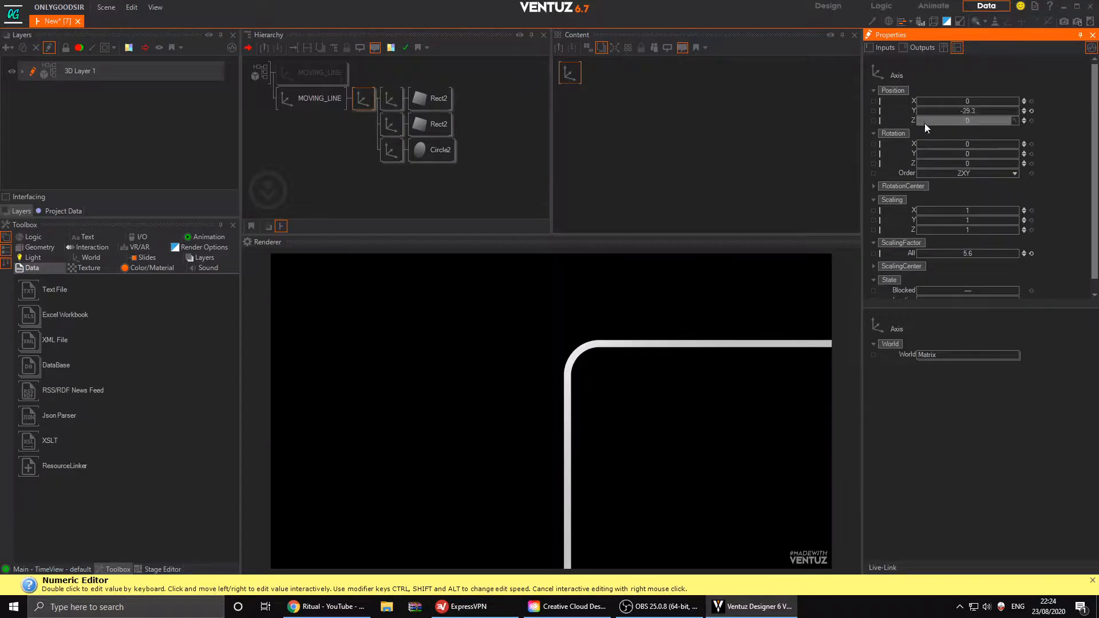
left_click(1031, 111)
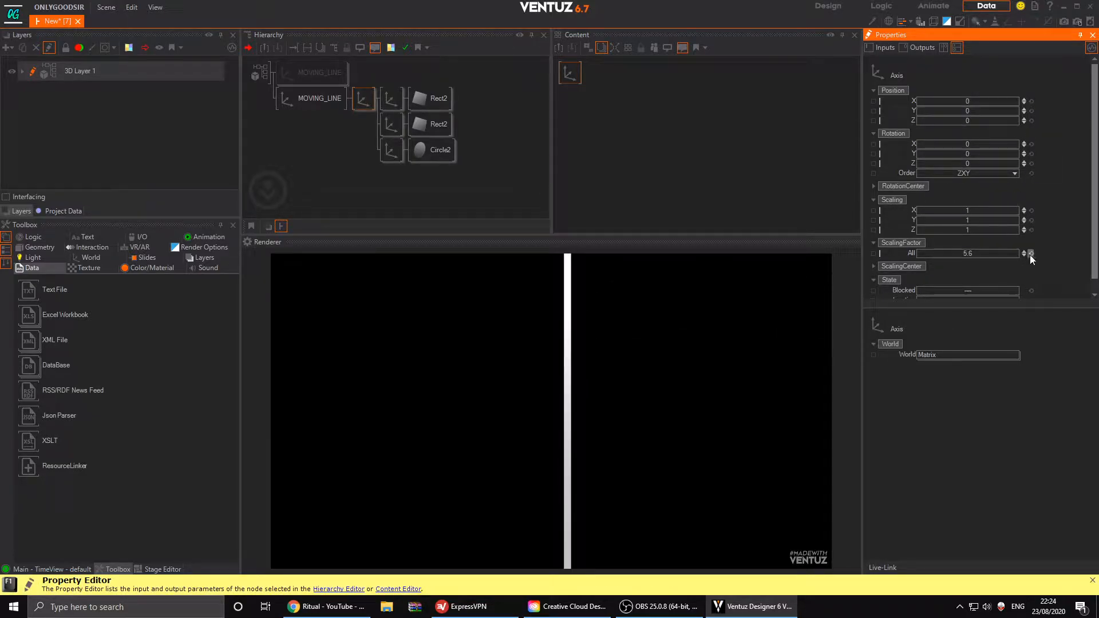
left_click(1031, 253)
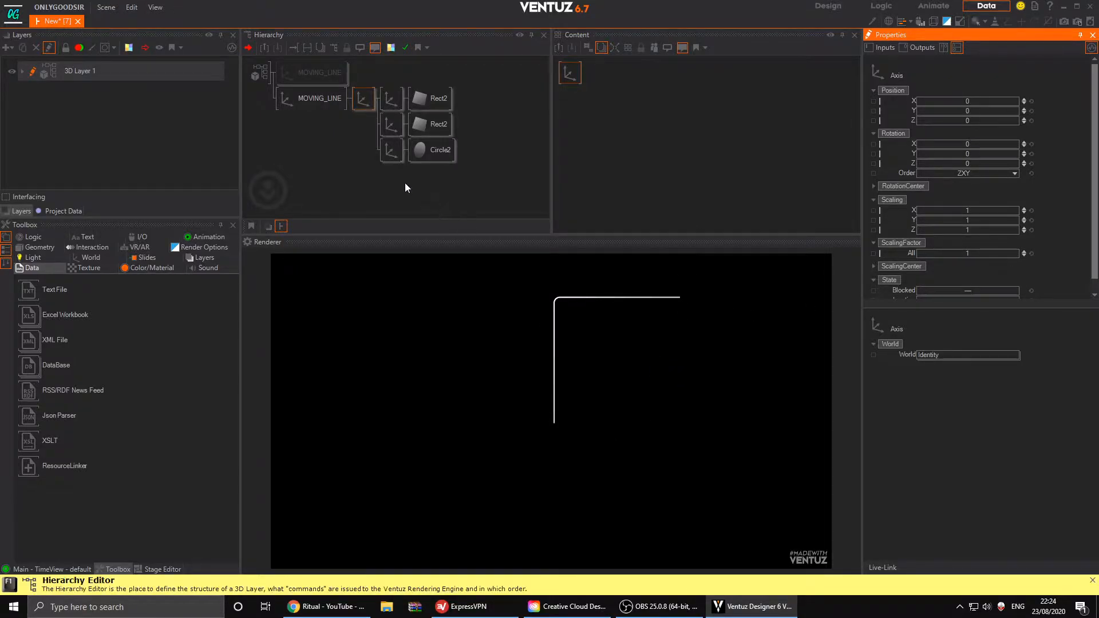
left_click(362, 134)
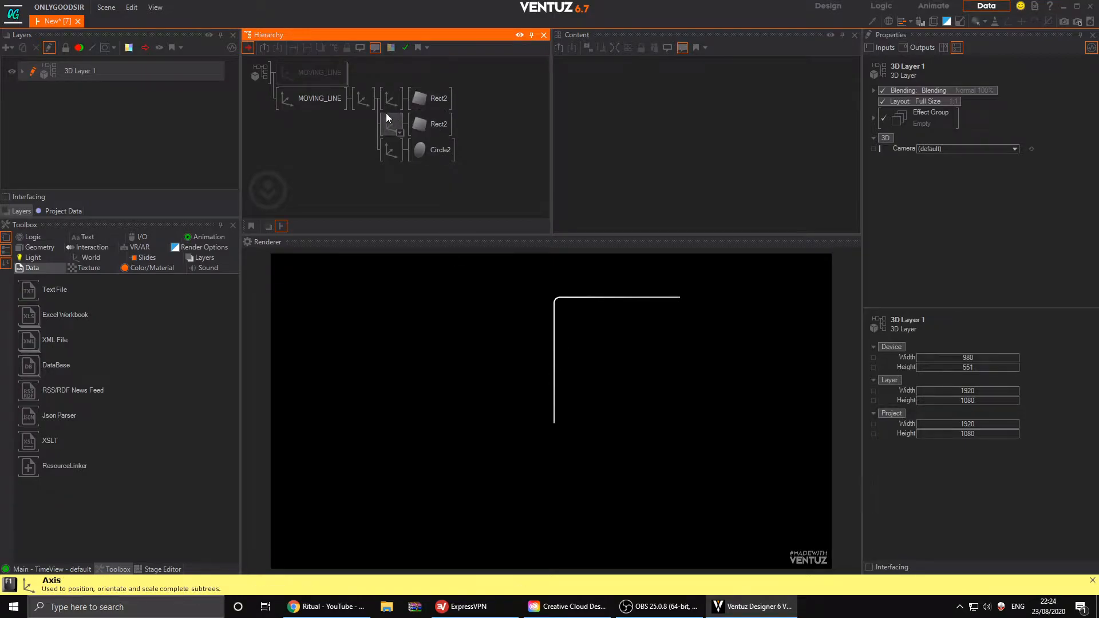
left_click(422, 102)
left_click(357, 155)
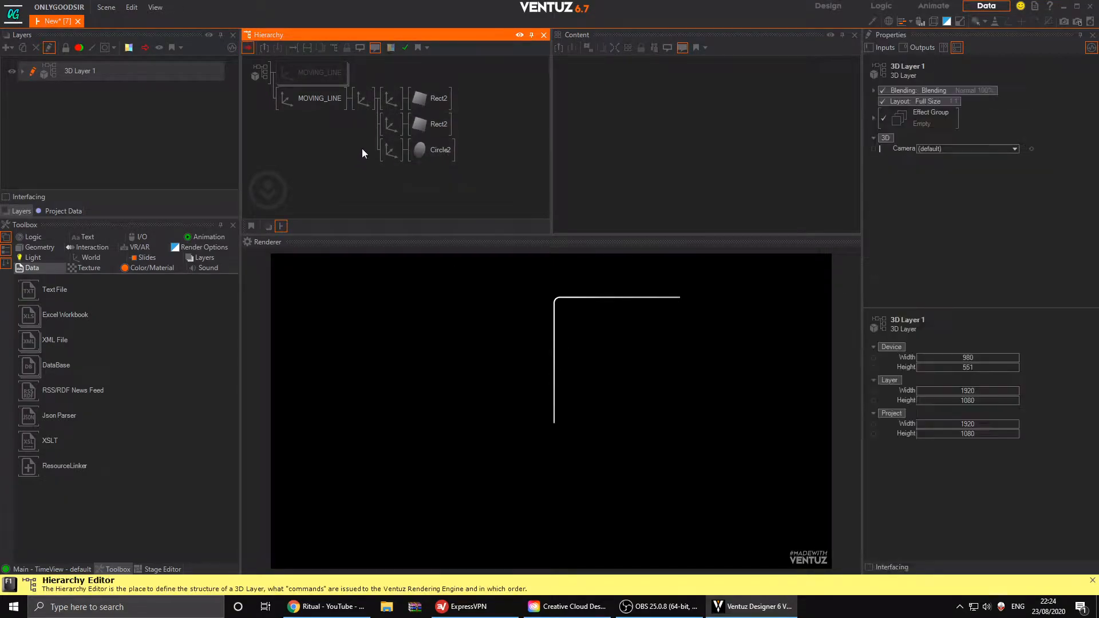
- Copy the circle's axis branch directly under MOVING_LINE, beside the grouped corner lines
left_click(391, 150)
left_click_drag(396, 156, 363, 108, "ctrl")
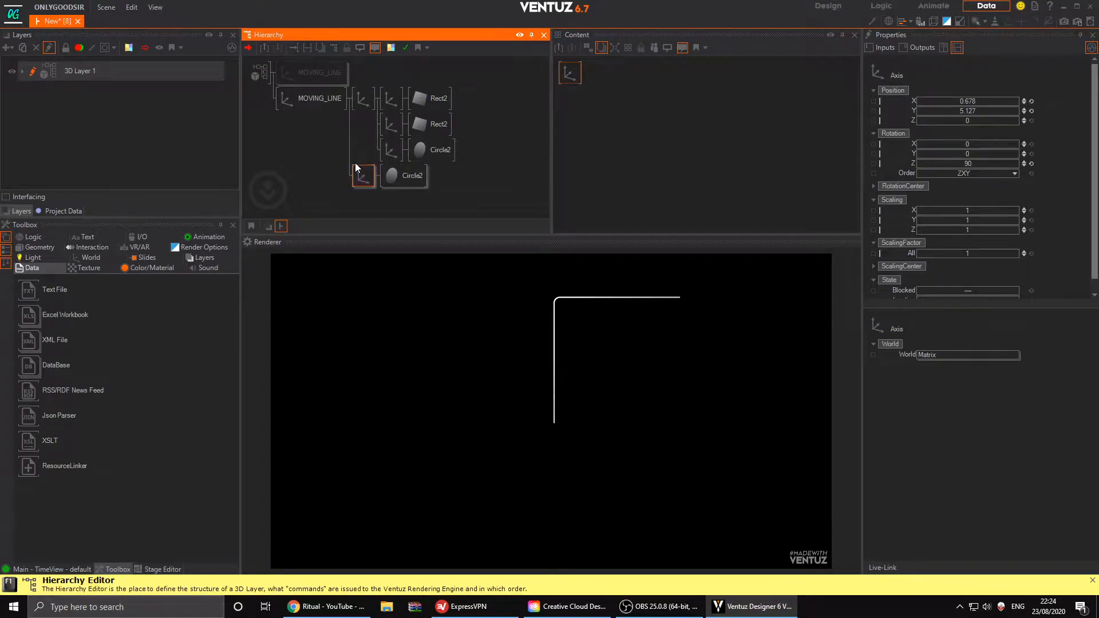
- Insert a Material after MOVING_LINE above both branches and switch its shading from Base Color to No Light
double_click(329, 137)
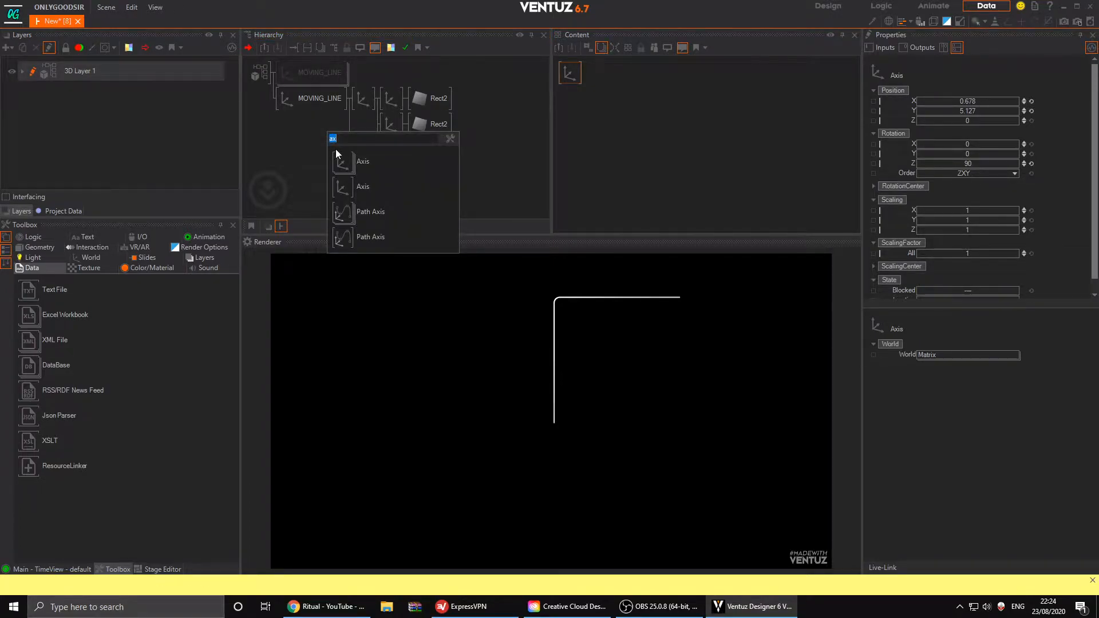
type("c")
left_click(347, 163)
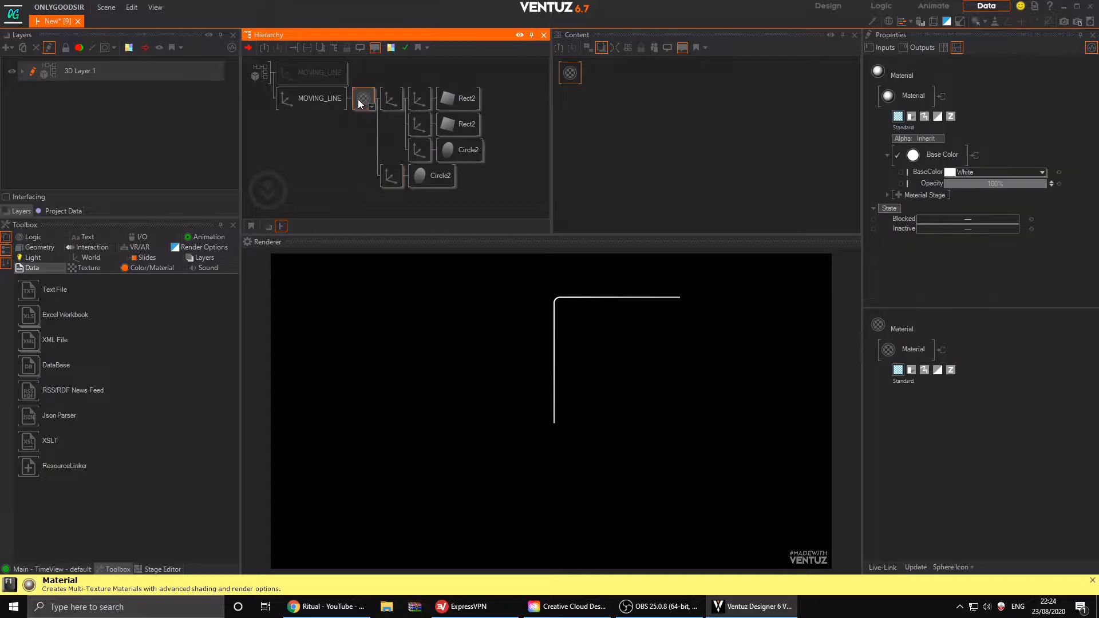
left_click(944, 155)
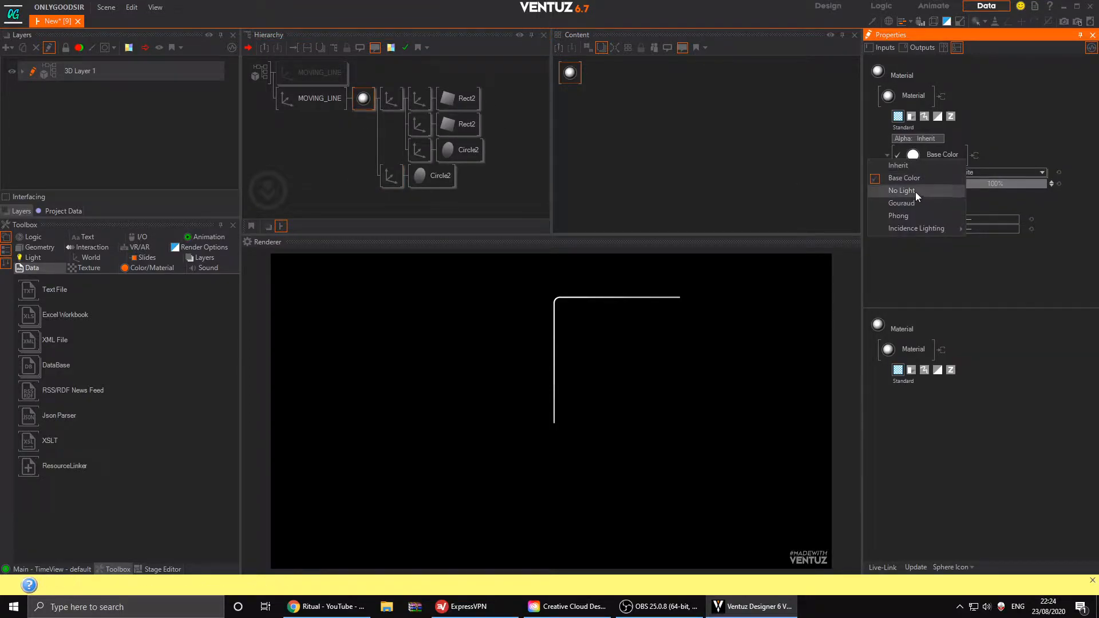
left_click(915, 191)
- Reset the copied circle's Hole to 0 and Angle to 360, and reset its axis's X and Y position to 0
left_click(391, 177)
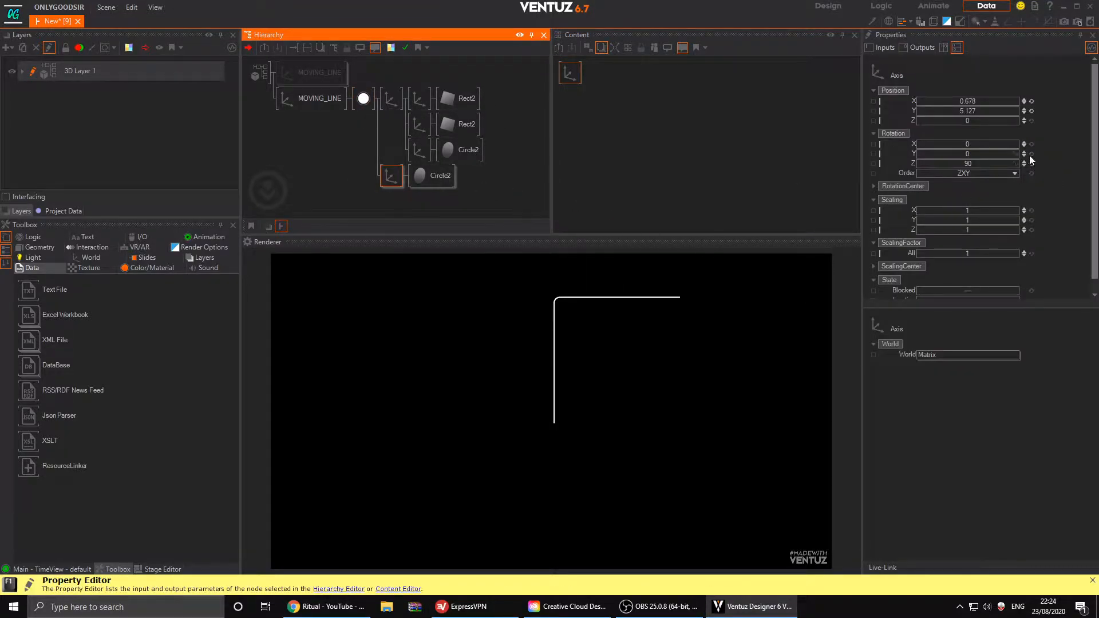
left_click(435, 175)
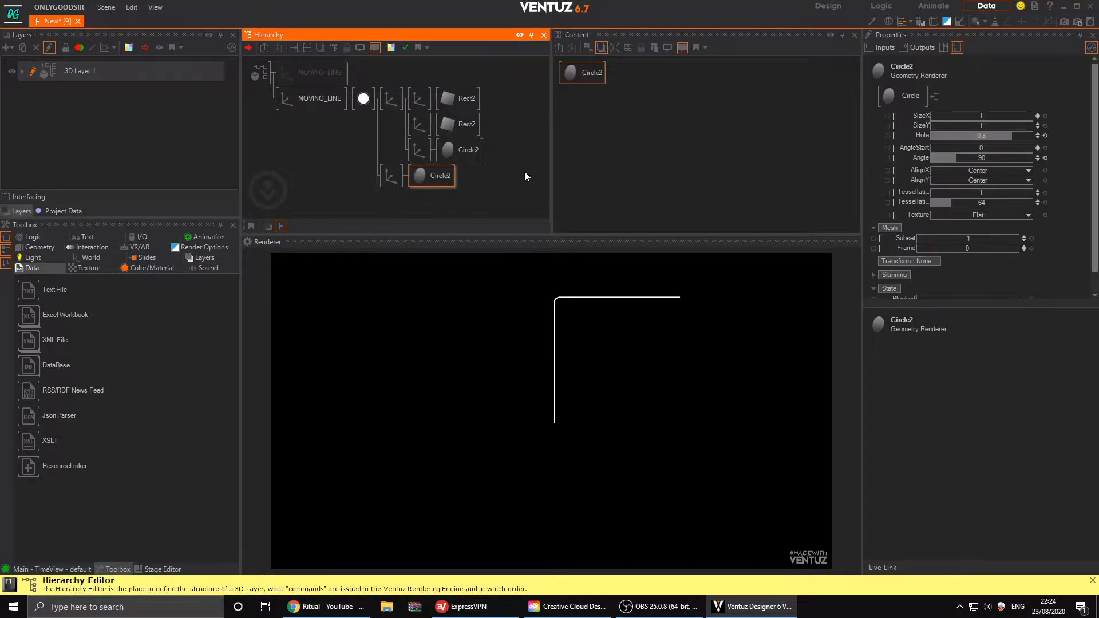
left_click(1044, 135)
left_click(1044, 156)
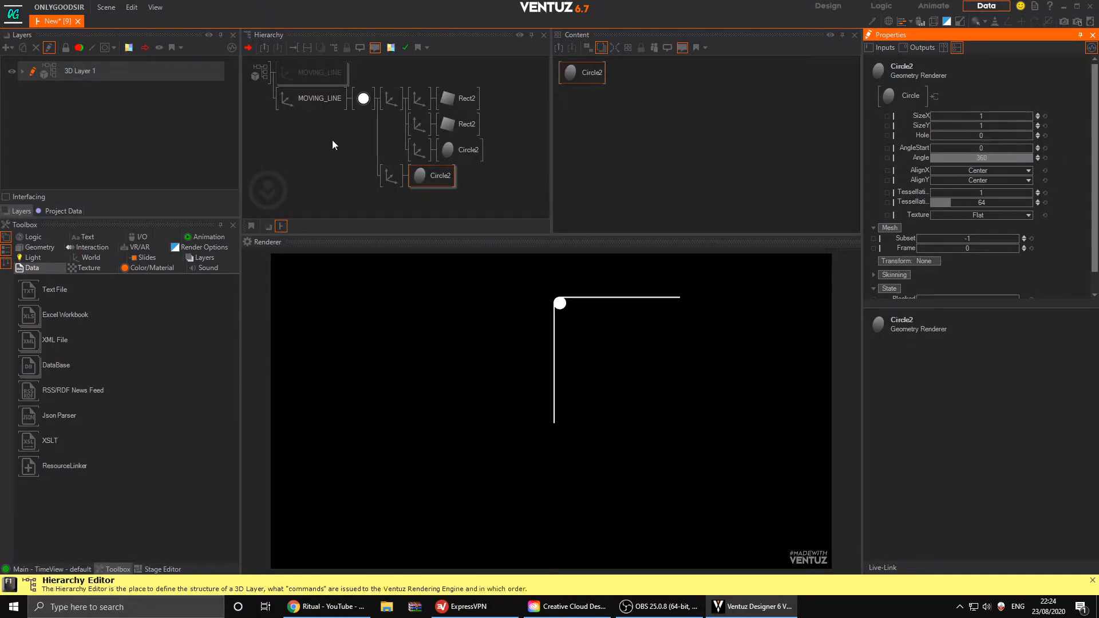
left_click(391, 176)
left_click(1031, 111)
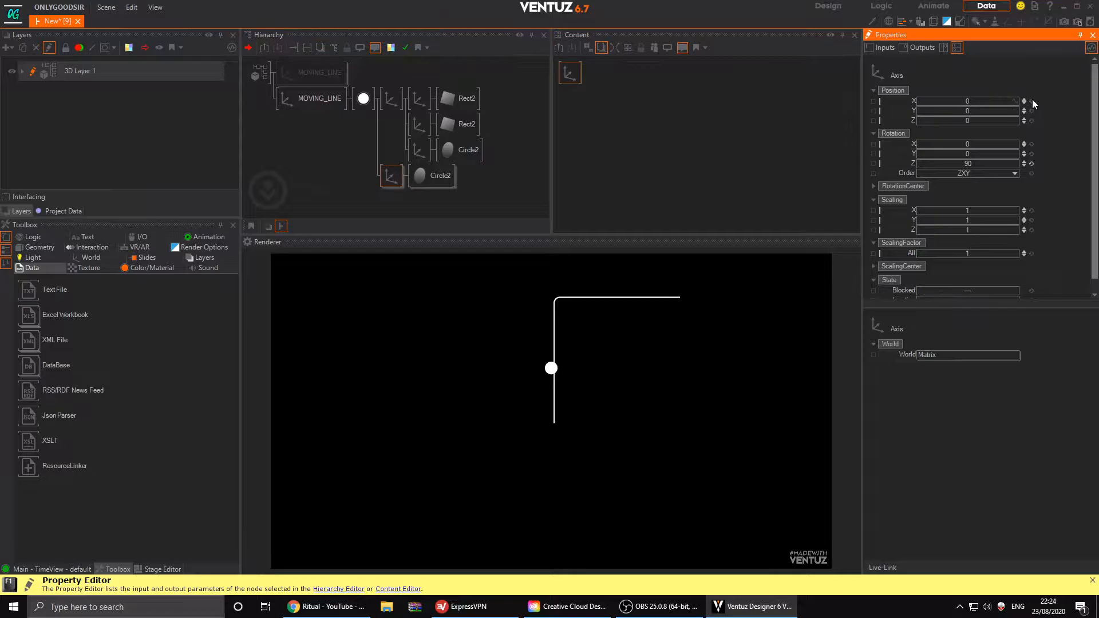
left_click(392, 99)
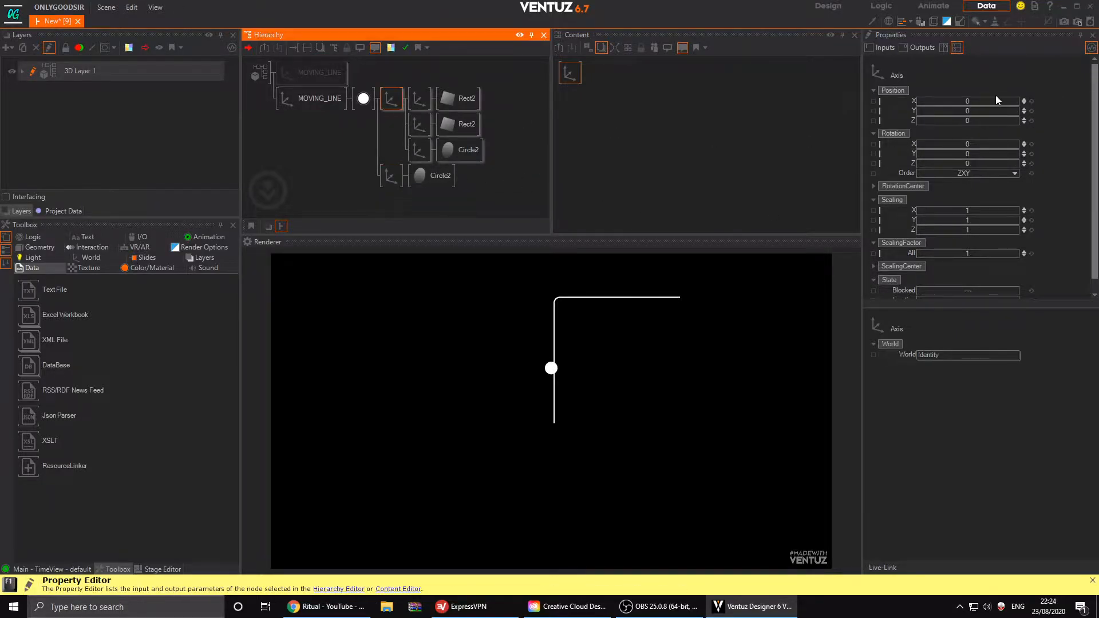
- Shift the axes of both rectangles and the arc together to X about -0.277, and lower the separate circle's axis to Y -4.11
left_click(420, 100)
left_click(420, 124, "ctrl")
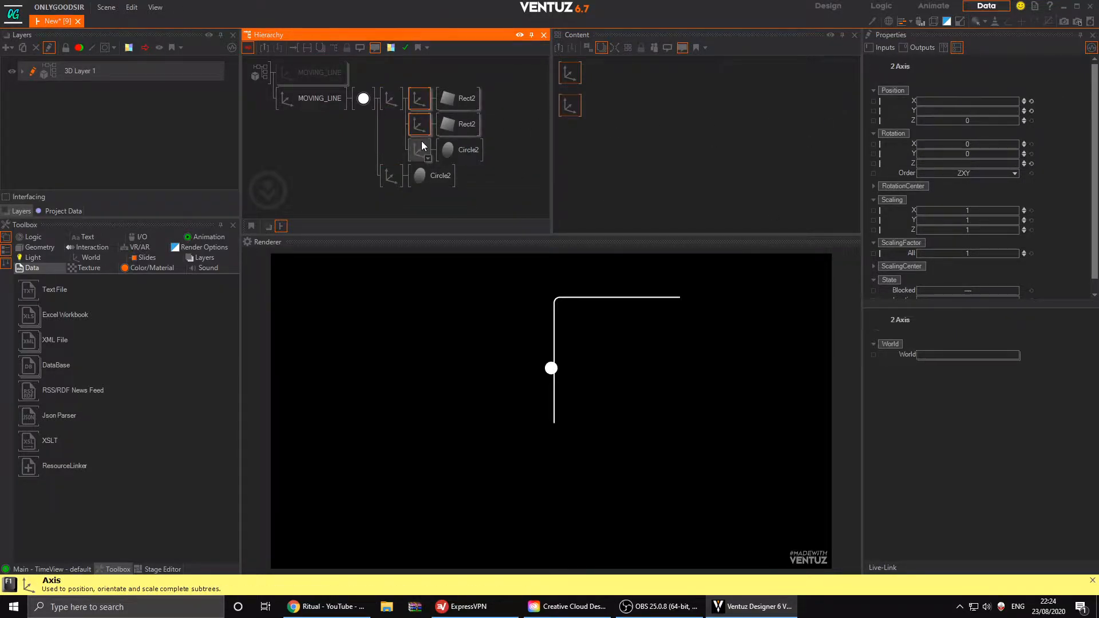
left_click(421, 146, "ctrl")
left_click_drag(981, 101, 955, 101)
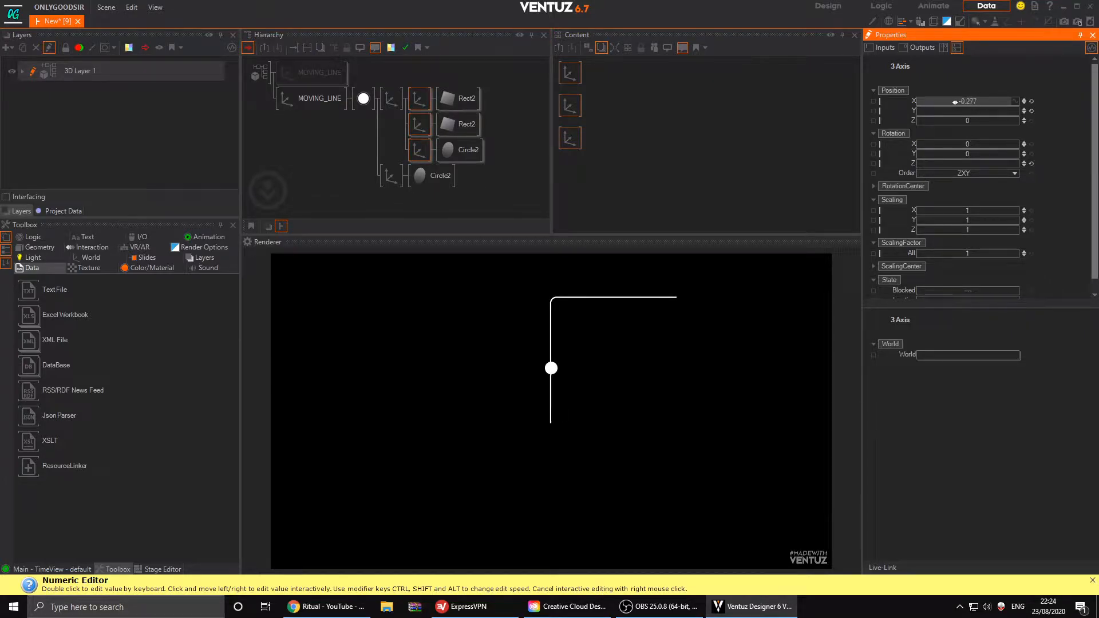
left_click(383, 180)
left_click_drag(941, 113, 916, 113)
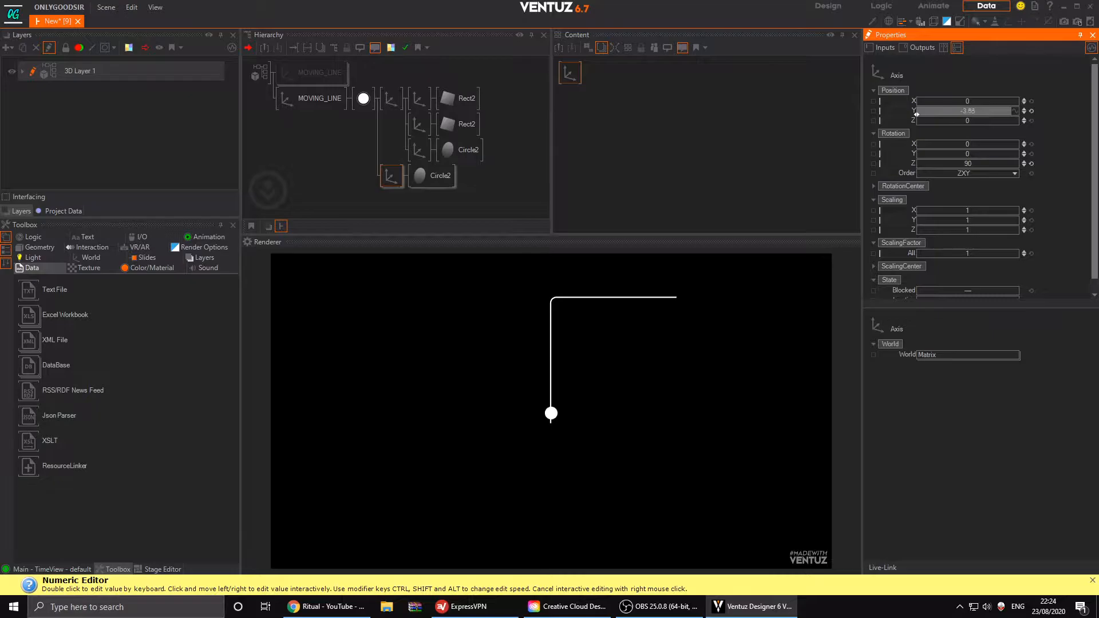
- Add a Keyframe Animation node to the circle axis's content and name it LOOP
double_click(659, 133)
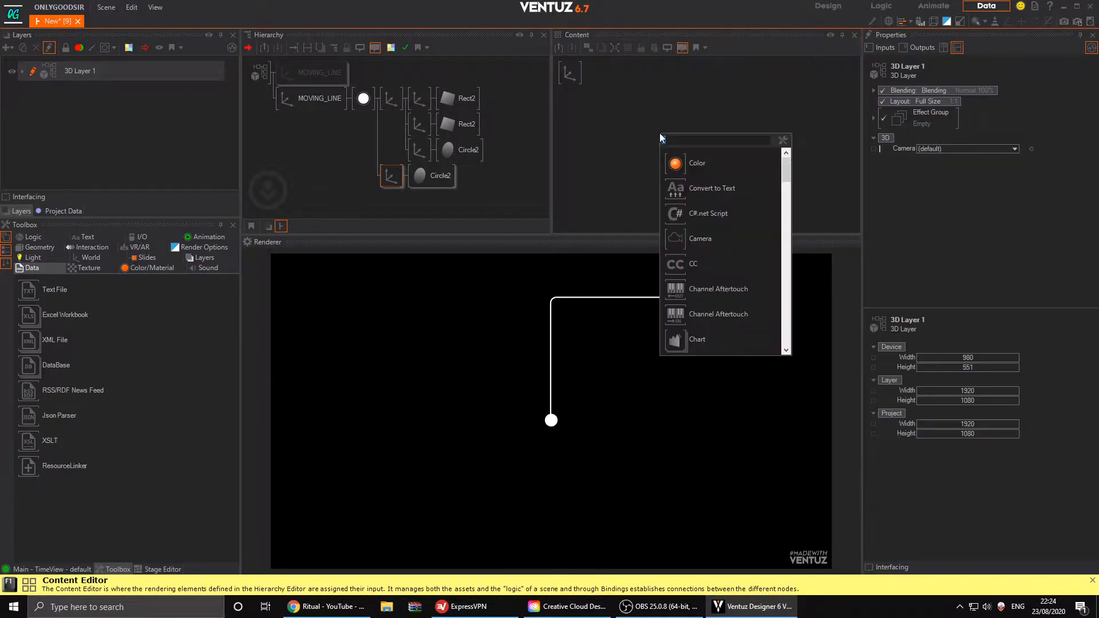
type("key")
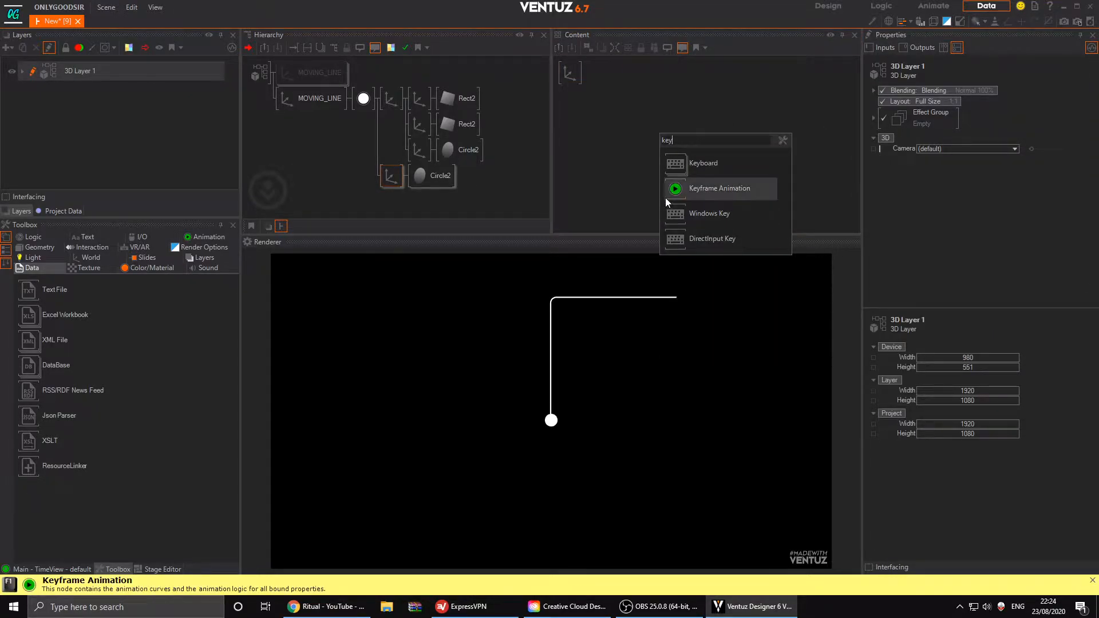
left_click(719, 188)
left_click_drag(634, 106, 632, 71)
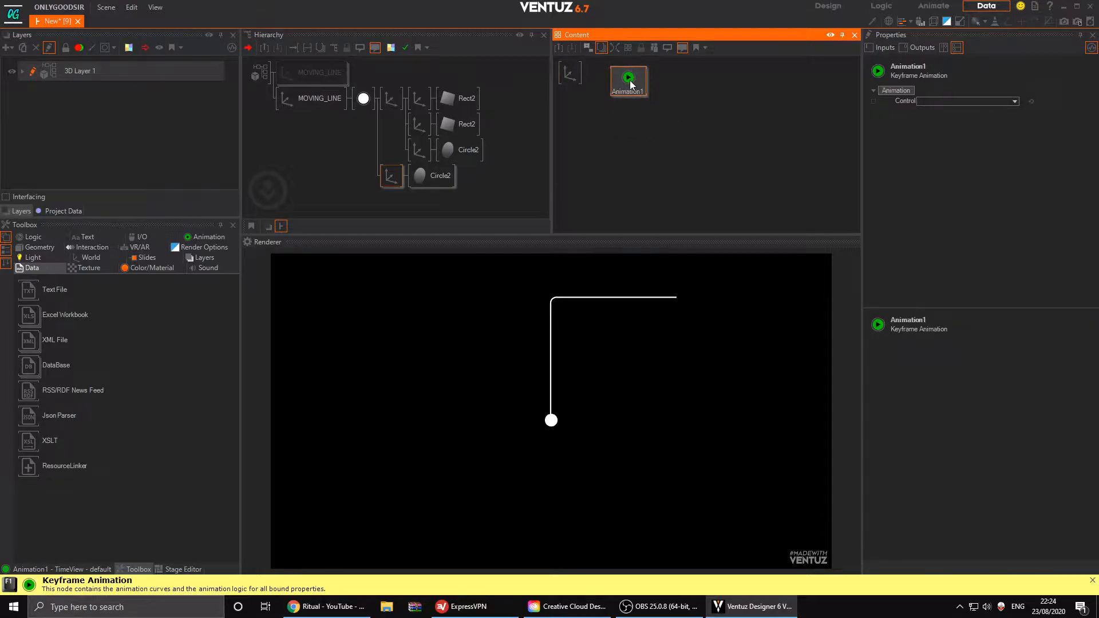
type("LOOP")
- Raise the circle's axis to Y 1.76 and bind its X and Y position to the LOOP animation
left_click_drag(573, 76, 584, 84)
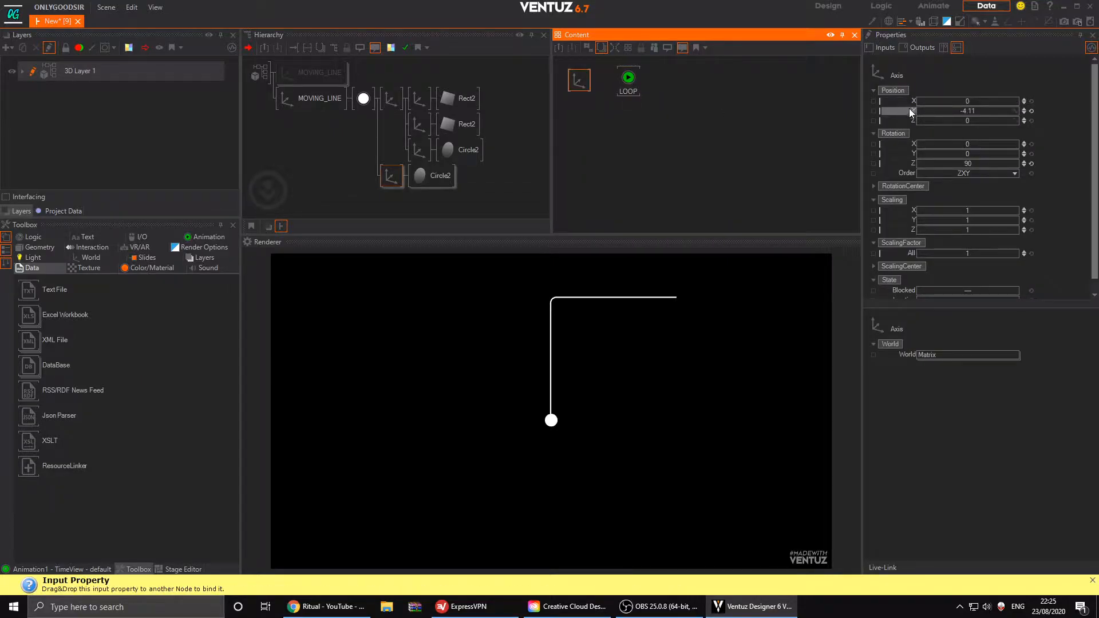
left_click_drag(975, 110, 1036, 112)
left_click_drag(906, 114, 631, 85)
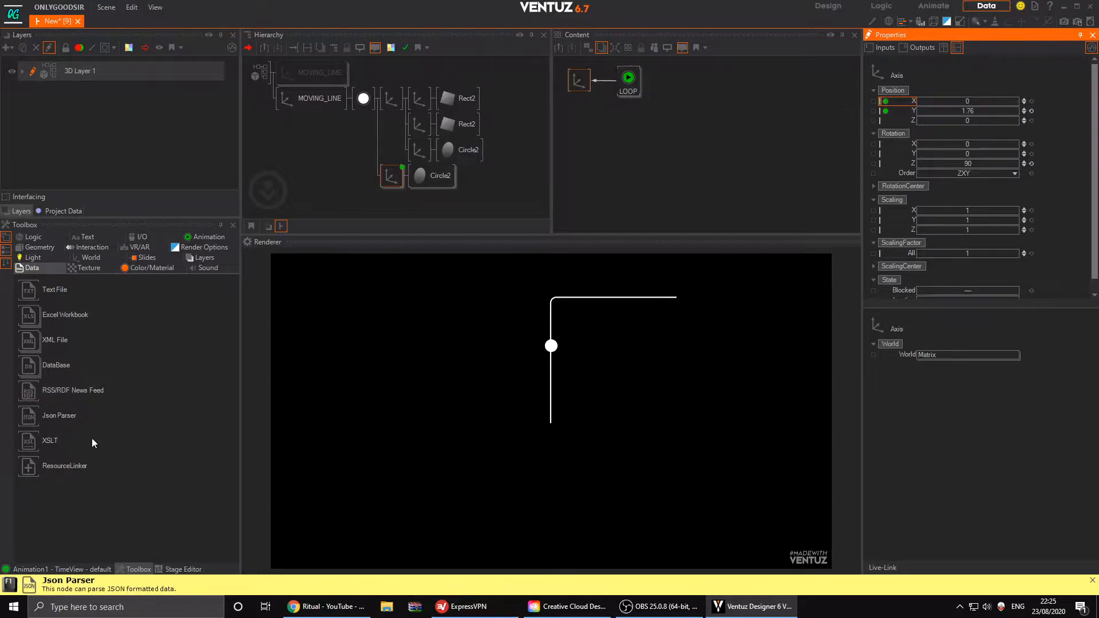
- Open the LOOP timeline, widen it, and switch its time display to seconds
left_click(75, 570)
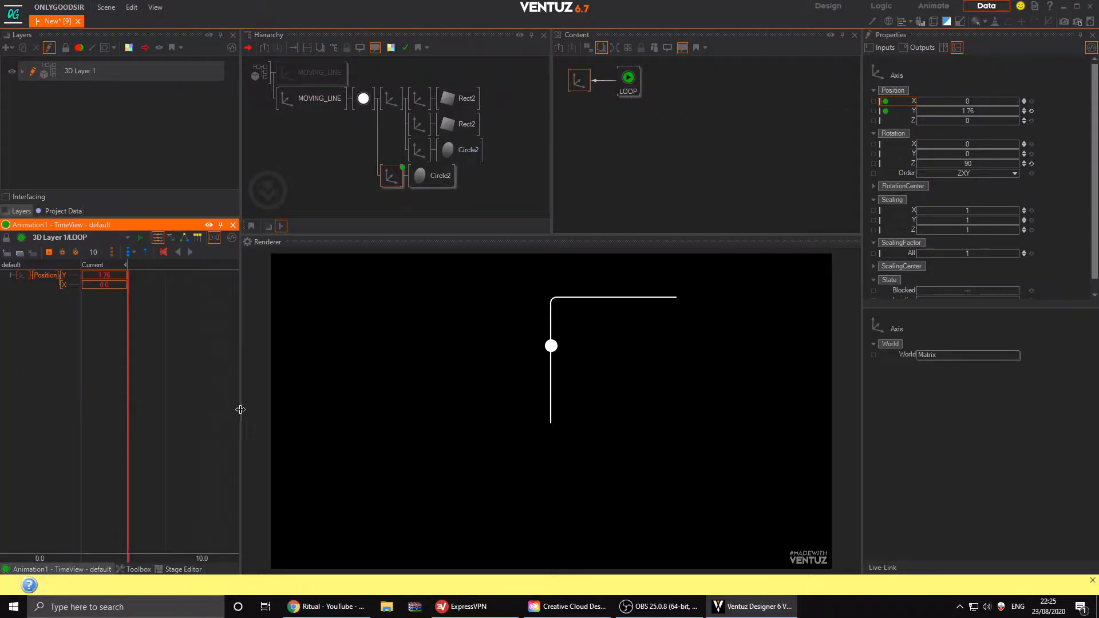
left_click_drag(240, 422, 413, 421)
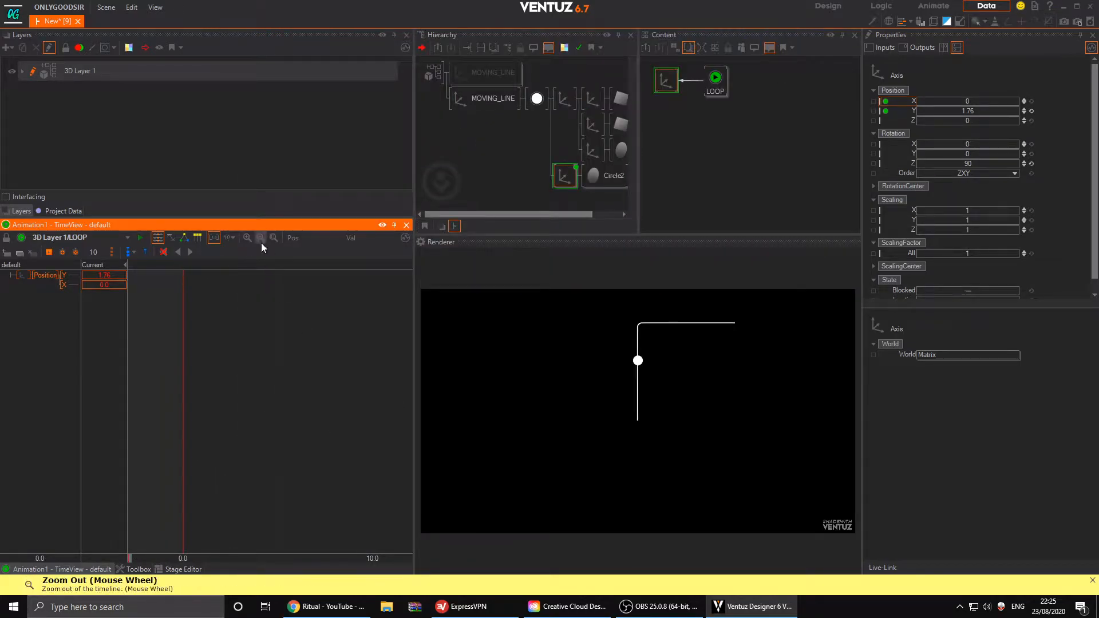
left_click(230, 238)
left_click(253, 273)
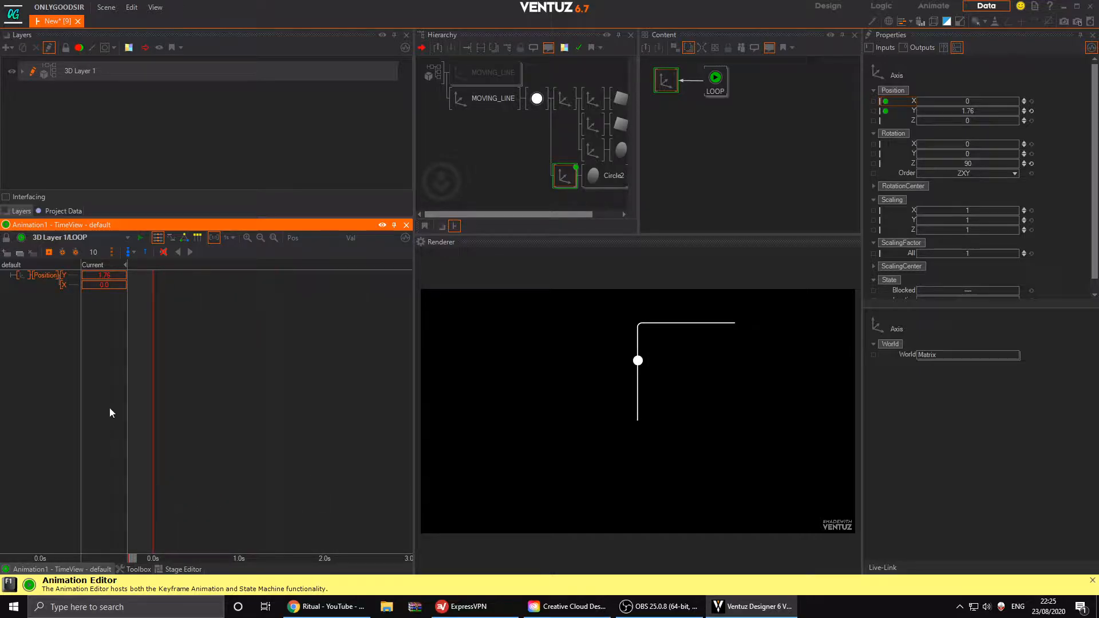
- Add position keyframes at 0 s for the circle's axis, with Y at -3.97 and X at 0
left_click(25, 277)
left_click(48, 252)
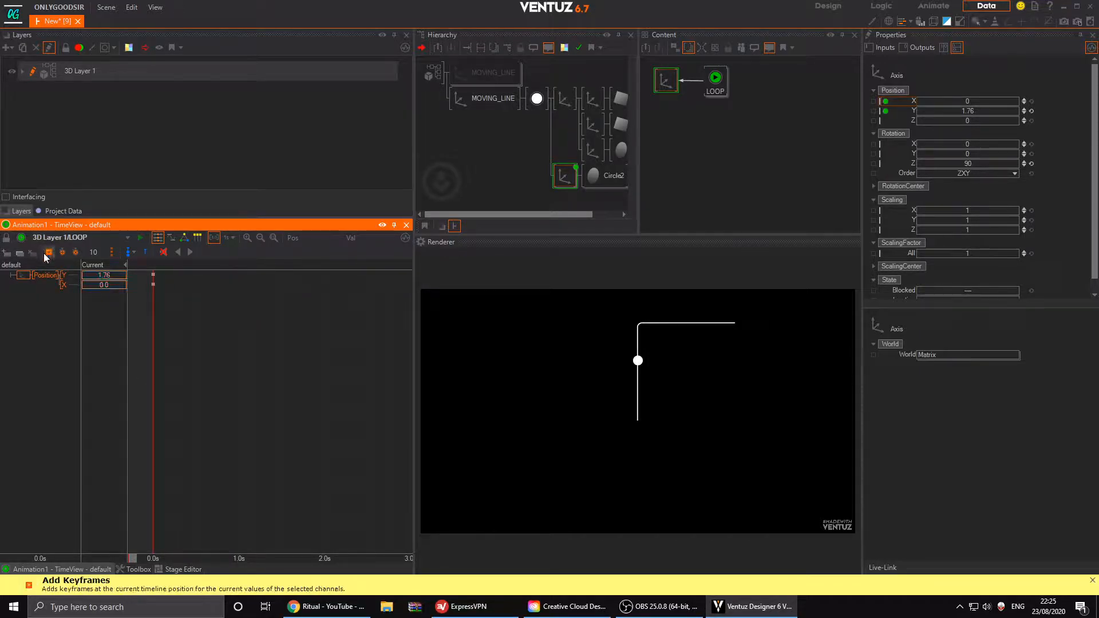
middle_click_drag(180, 361, 195, 377)
left_click_drag(112, 277, 84, 279)
- Add position keyframes at 1 s in LOOP with Y at 5.54, placing the circle at the line's corner
left_click_drag(183, 363, 253, 395)
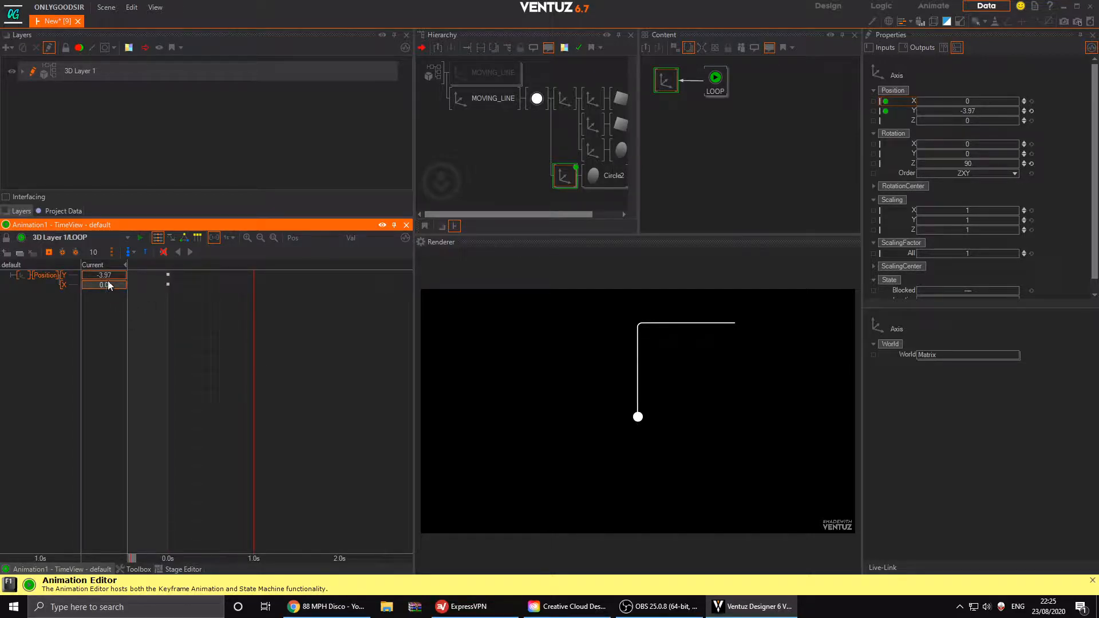
mouse_move(232, 338)
left_mouse_down()
mouse_move(225, 343)
mouse_move(254, 343)
left_mouse_up()
left_click_drag(126, 270, 126, 271)
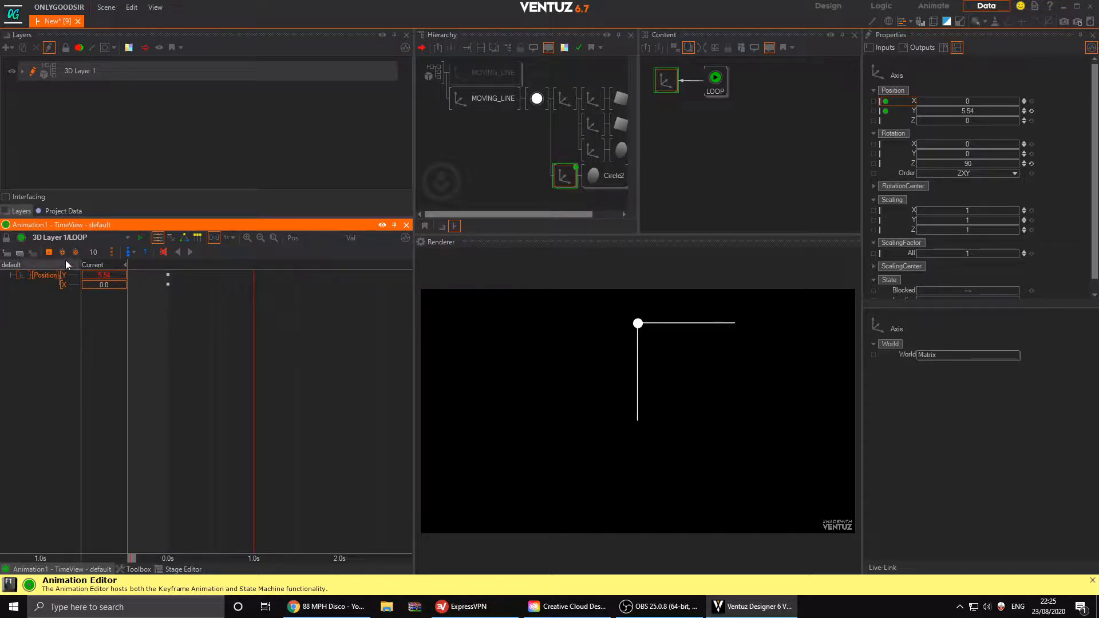
left_click(49, 253)
- Add position keyframes at about 1.9 s in LOOP with X at 9.67, placing the circle near the horizontal line's end
left_click_drag(314, 395, 340, 395)
left_click_drag(126, 278, 90, 288)
left_click_drag(290, 313, 332, 320)
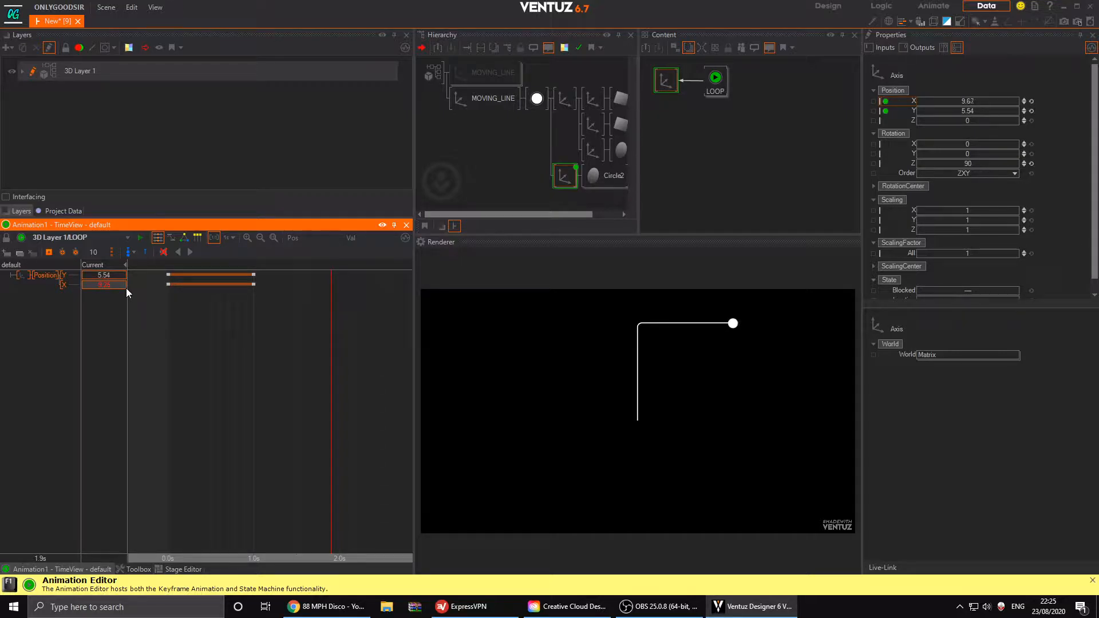
left_click(49, 253)
- Play the LOOP animation from the start to check the circle's path, and return the timeline to 0 s
left_click_drag(331, 330, 168, 342)
left_click(189, 253)
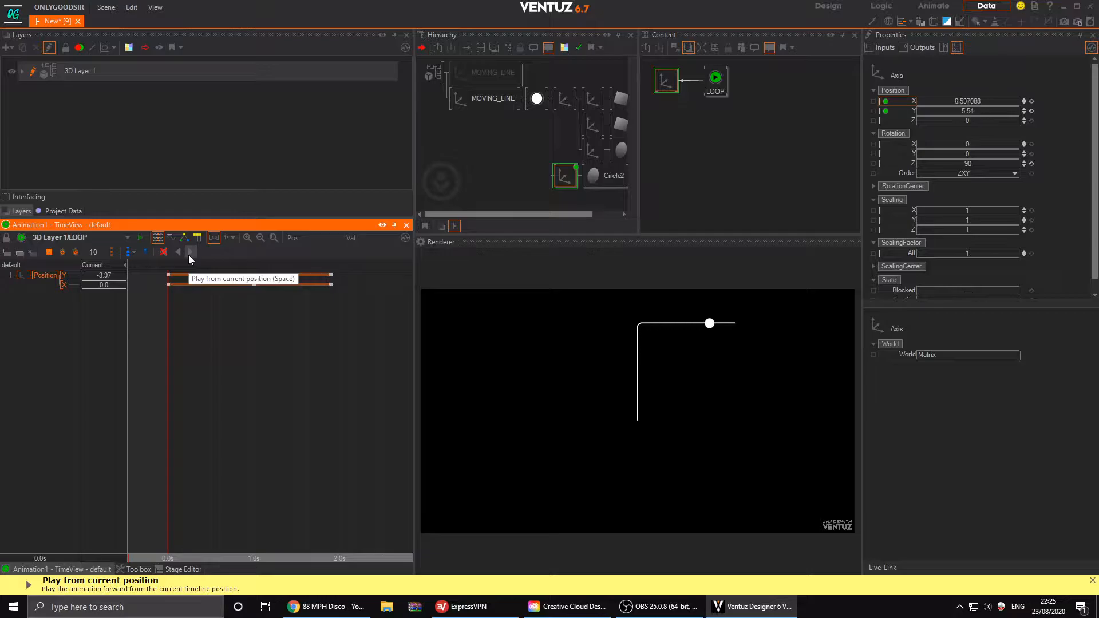
left_click_drag(321, 391, 168, 399)
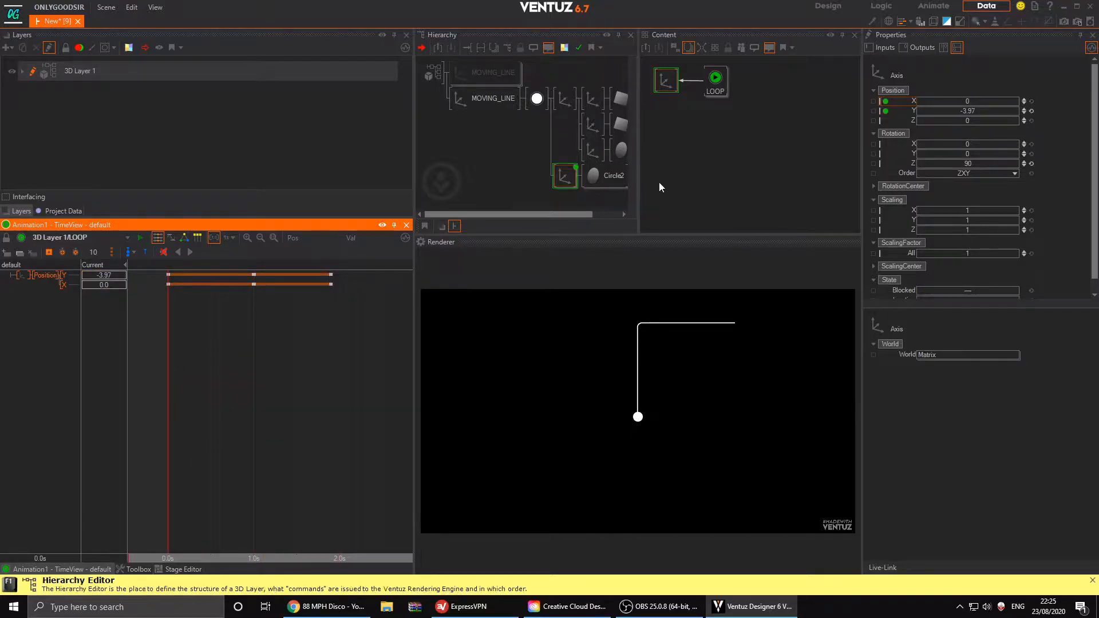
- Add a Simple Control node below LOOP and bind LOOP's Control input to it
left_click(716, 87)
right_click(737, 117)
type("sim")
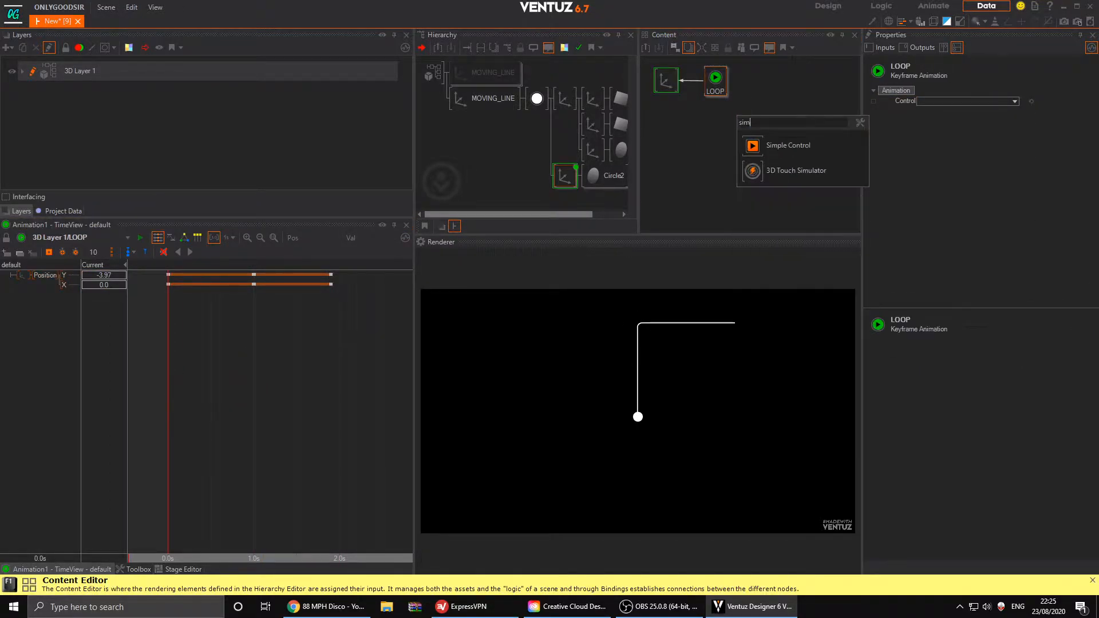
left_click(752, 147)
left_click_drag(732, 120, 720, 121)
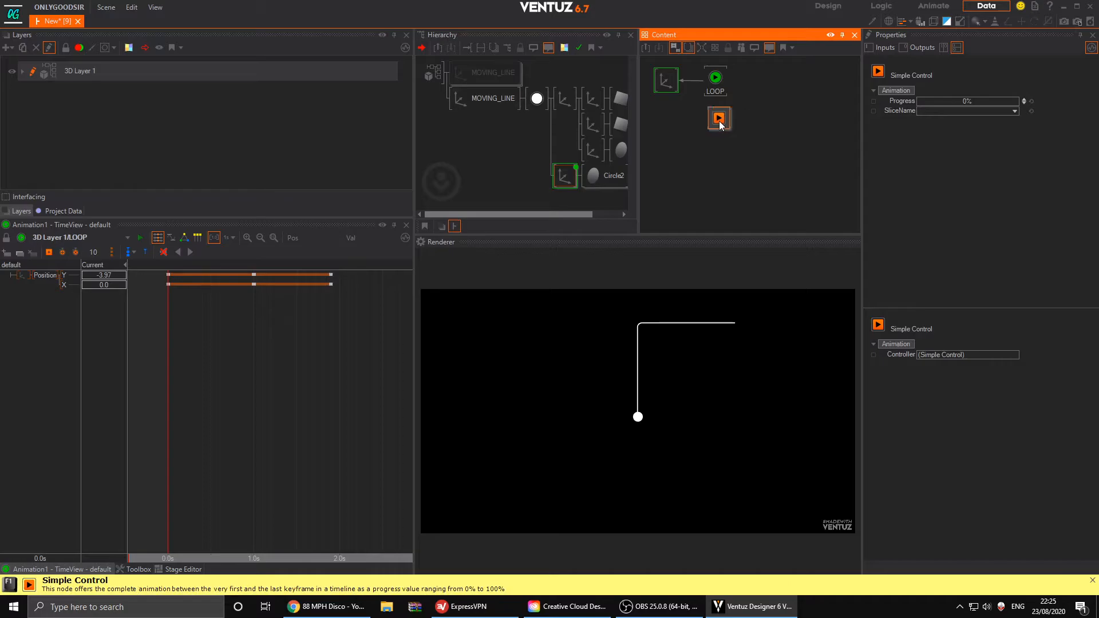
left_click(716, 95)
left_click_drag(905, 102, 720, 120)
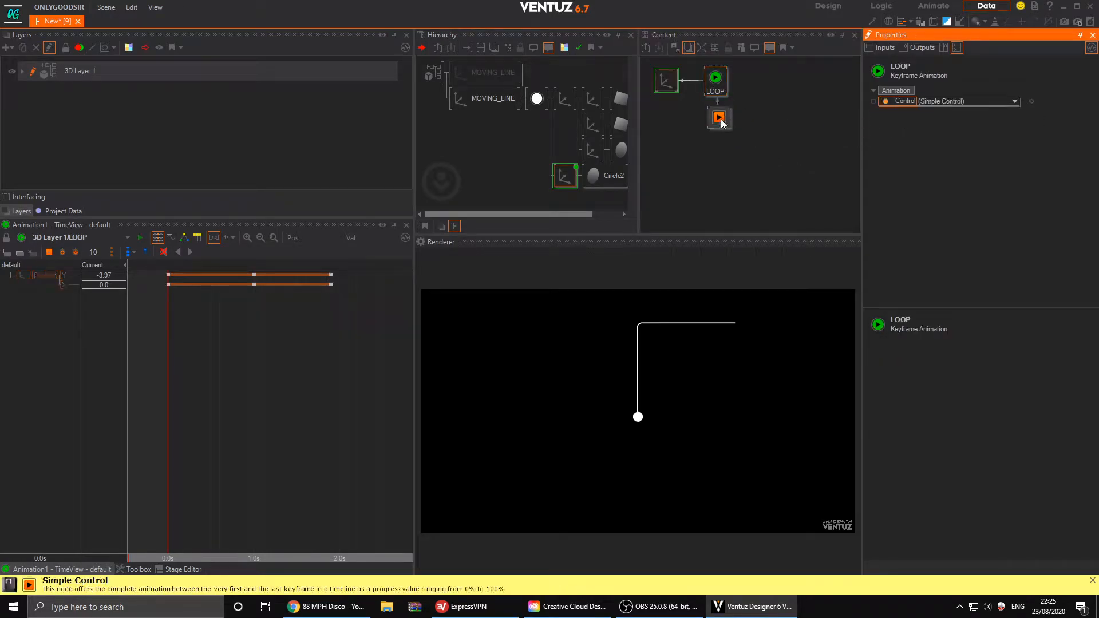
- Scrub the Simple Control's Progress to 92% to preview the circle's travel along the line
left_click(720, 121)
left_click(720, 120)
left_click_drag(950, 103, 990, 102)
- Add a Mover node beside the Simple Control and bind the control's Progress to it
double_click(748, 122)
type("mover")
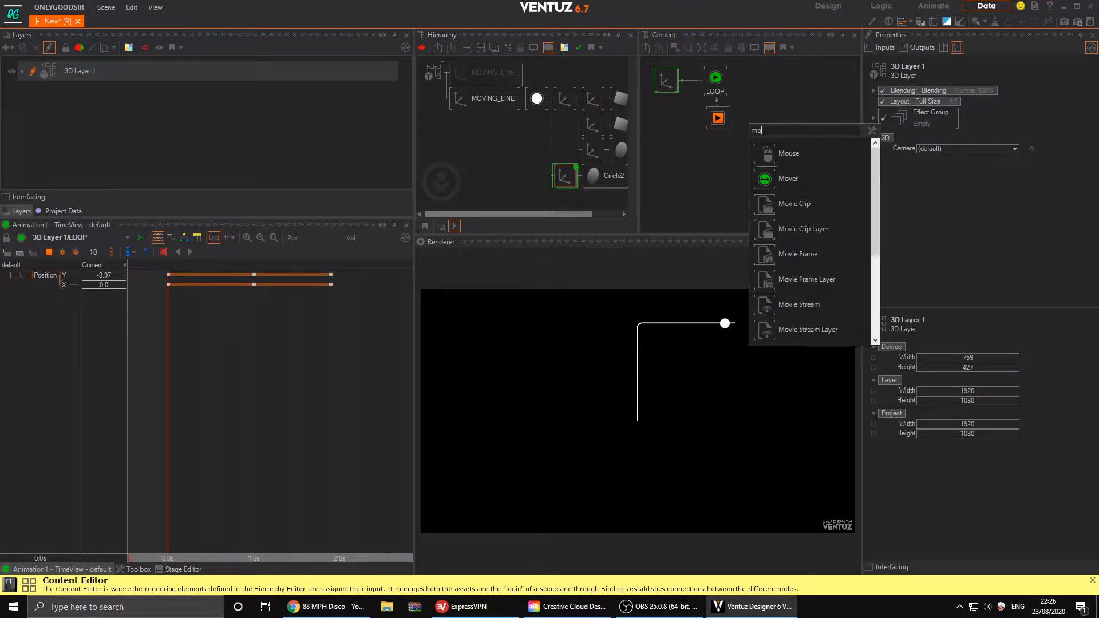
key("Return")
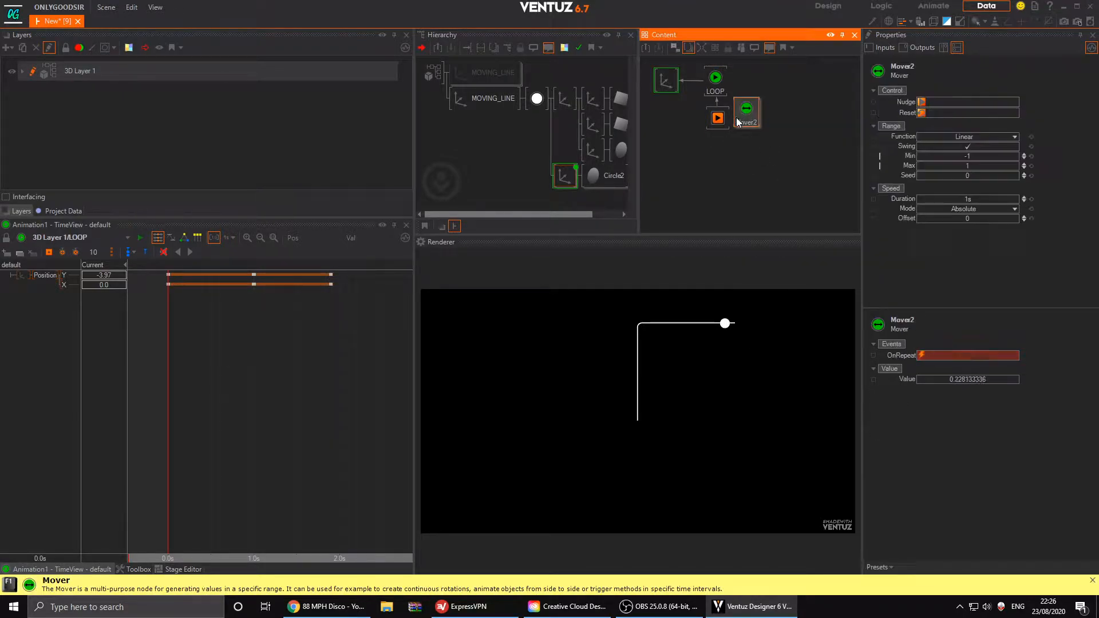
left_click(717, 118)
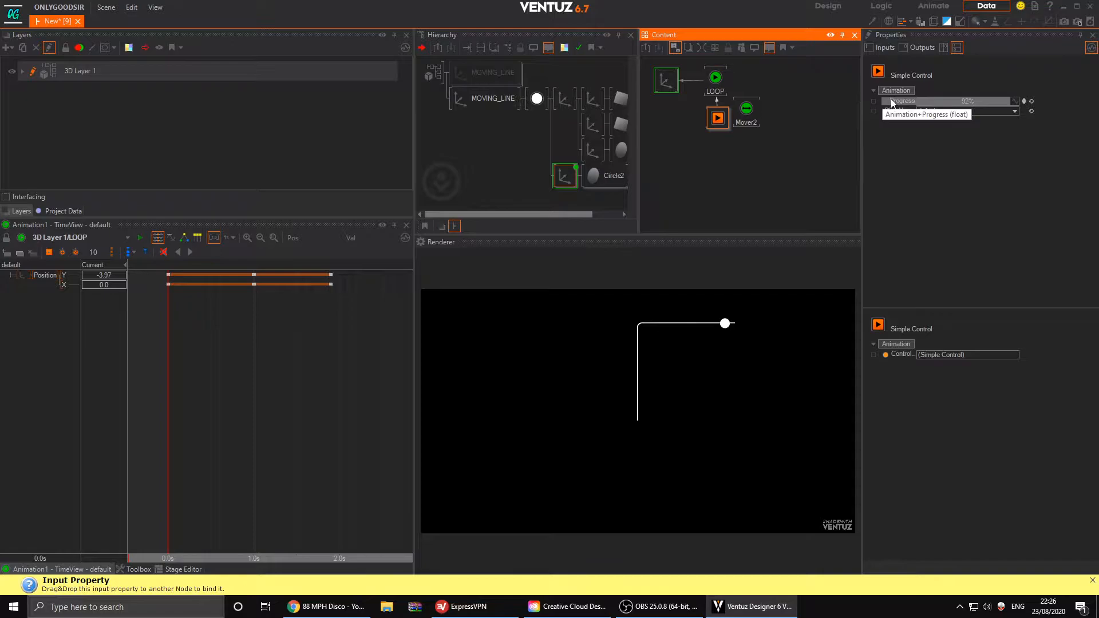
left_click_drag(897, 104, 747, 124)
- Set the Mover's range to Min 0 and Max 100, choose the Cosine function, and lengthen its Duration
left_click(746, 124)
left_click(976, 153)
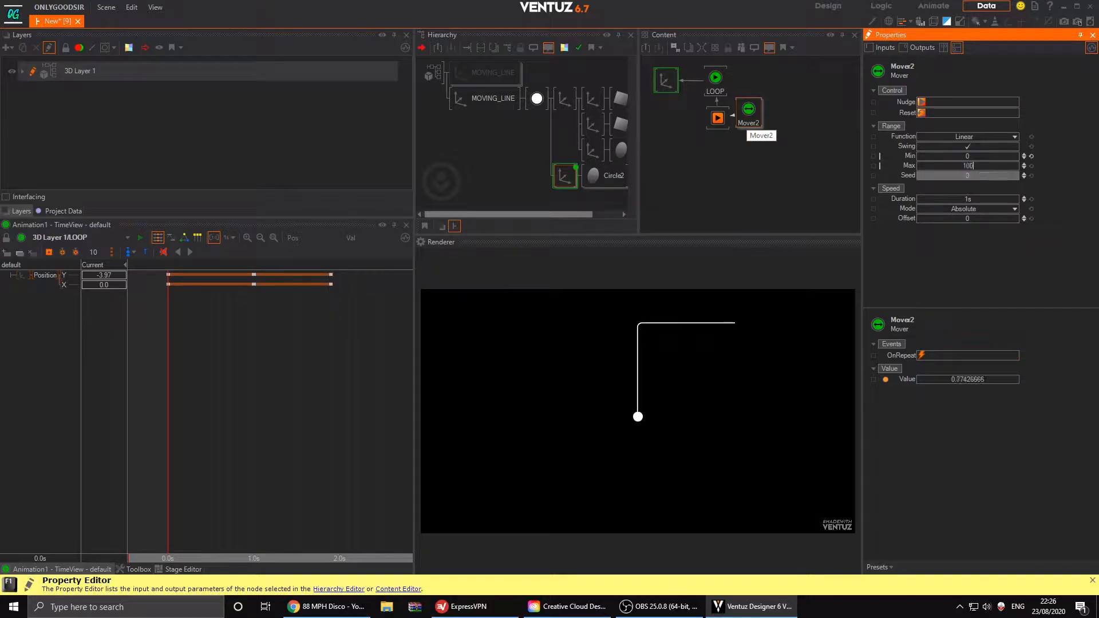
left_click(981, 139)
left_click(982, 173)
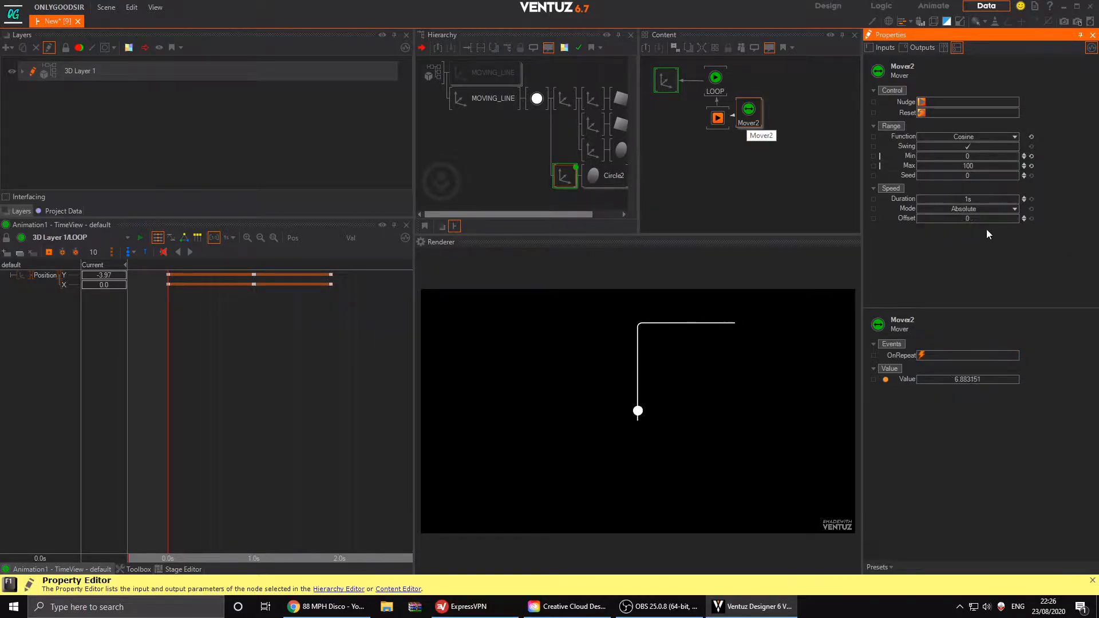
mouse_move(1020, 197)
left_mouse_down()
mouse_move(918, 200)
mouse_move(1001, 195)
left_mouse_up()
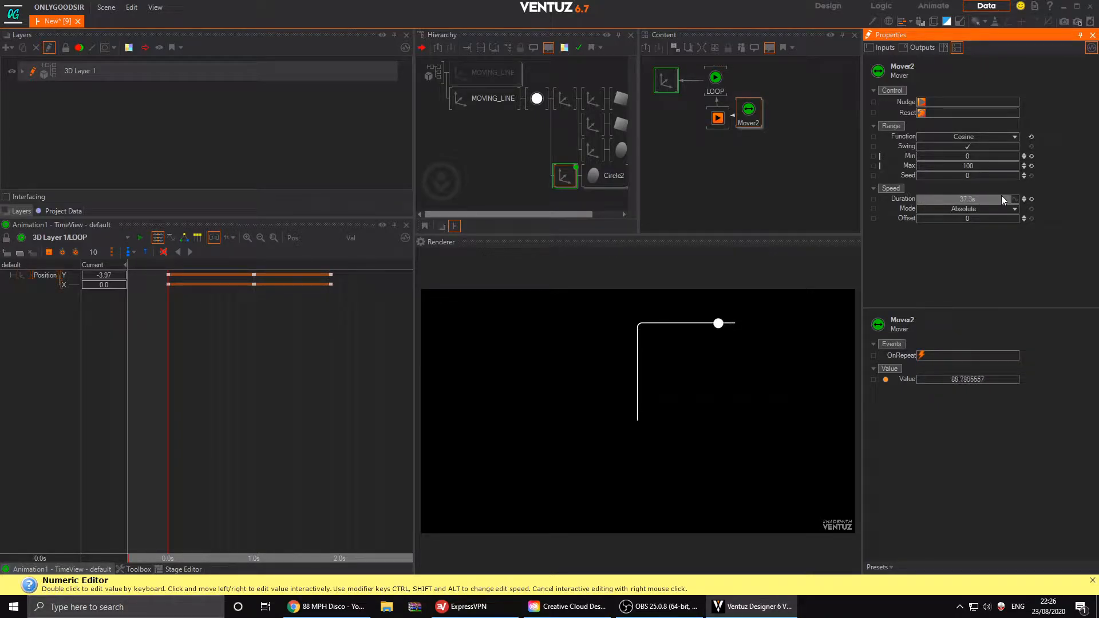
- Collapse the second MOVING_LINE branch and block it so that it stops rendering
left_click(493, 152)
left_click(517, 107)
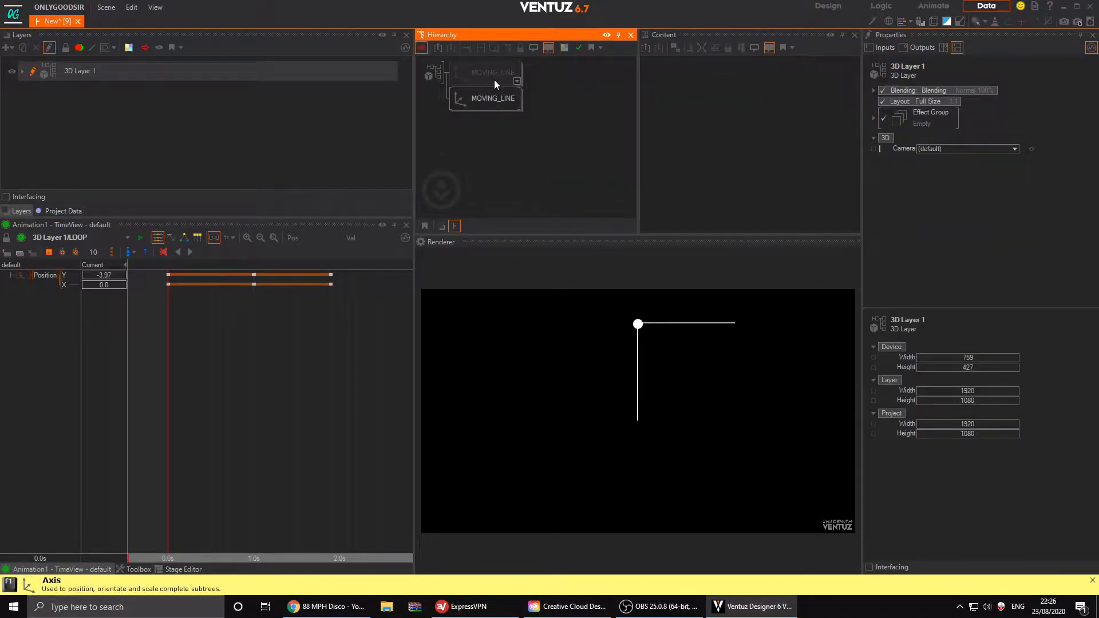
left_click(485, 101)
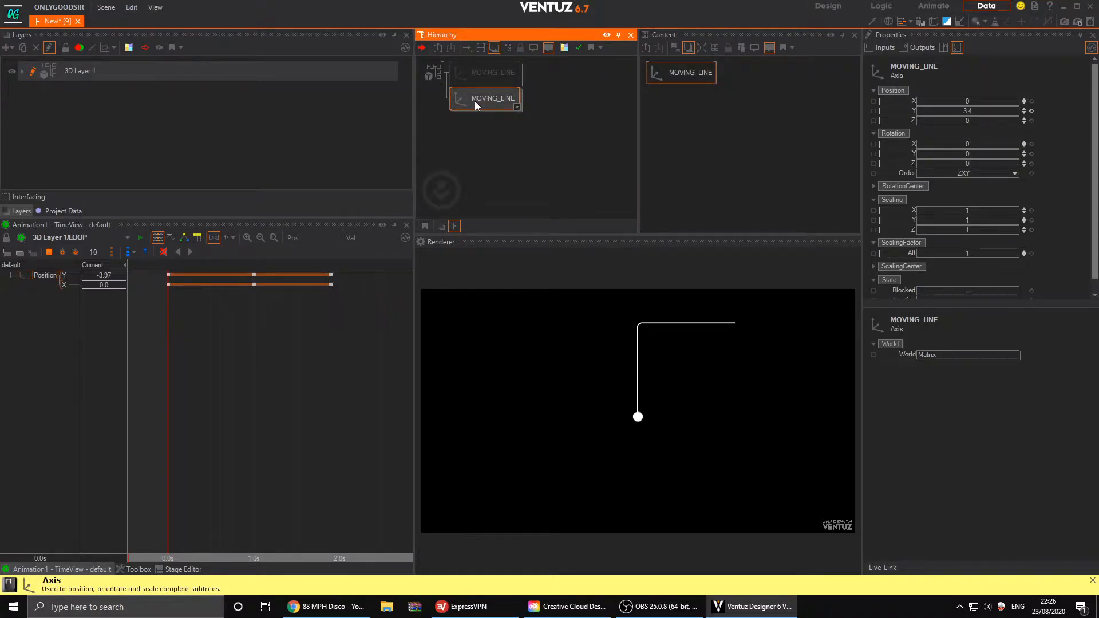
- Add a new Axis below the two MOVING_LINE branches and attach a Cube to it
left_click(478, 137)
type("ax")
left_click(488, 166)
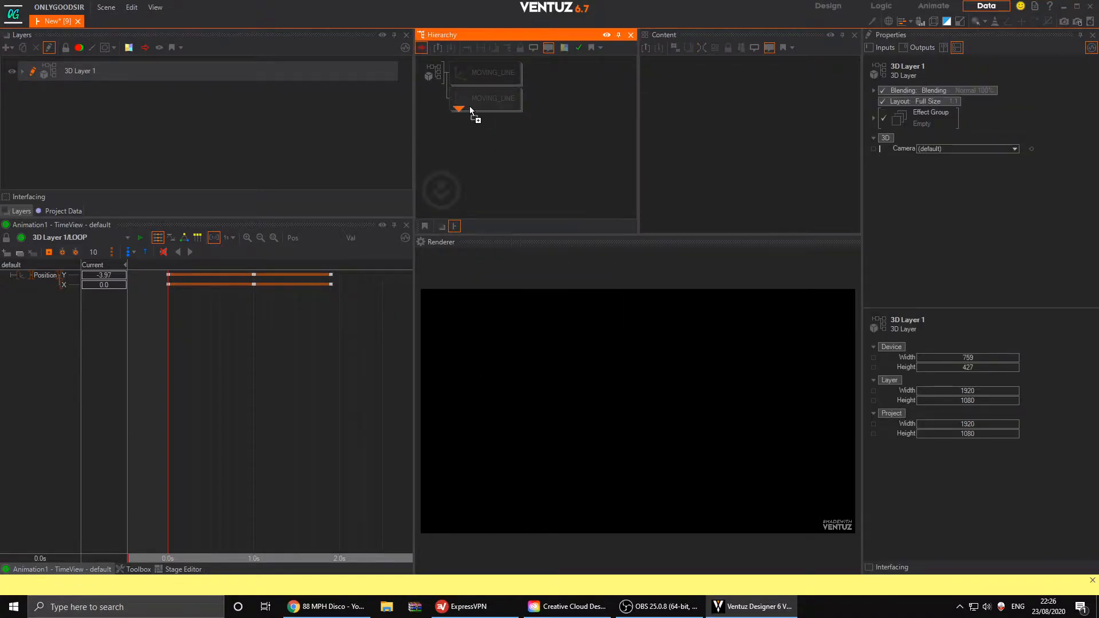
left_click(477, 121)
type("cube")
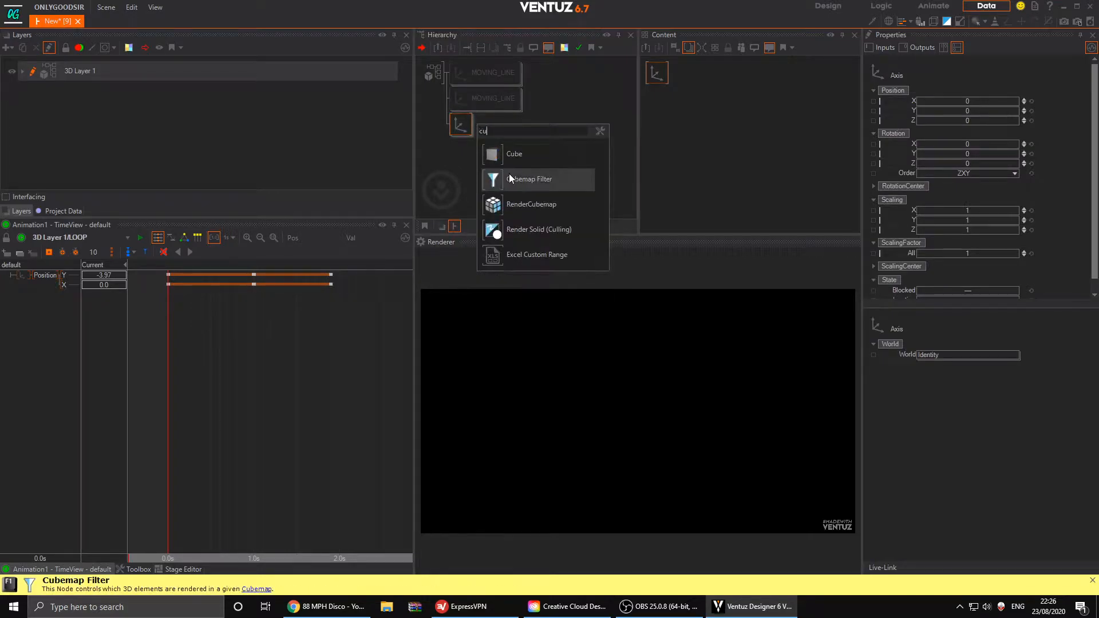
left_click(499, 155)
- Scale the cube's axis uniformly to 6.3 and rotate it to -50 around Y
left_click(465, 124)
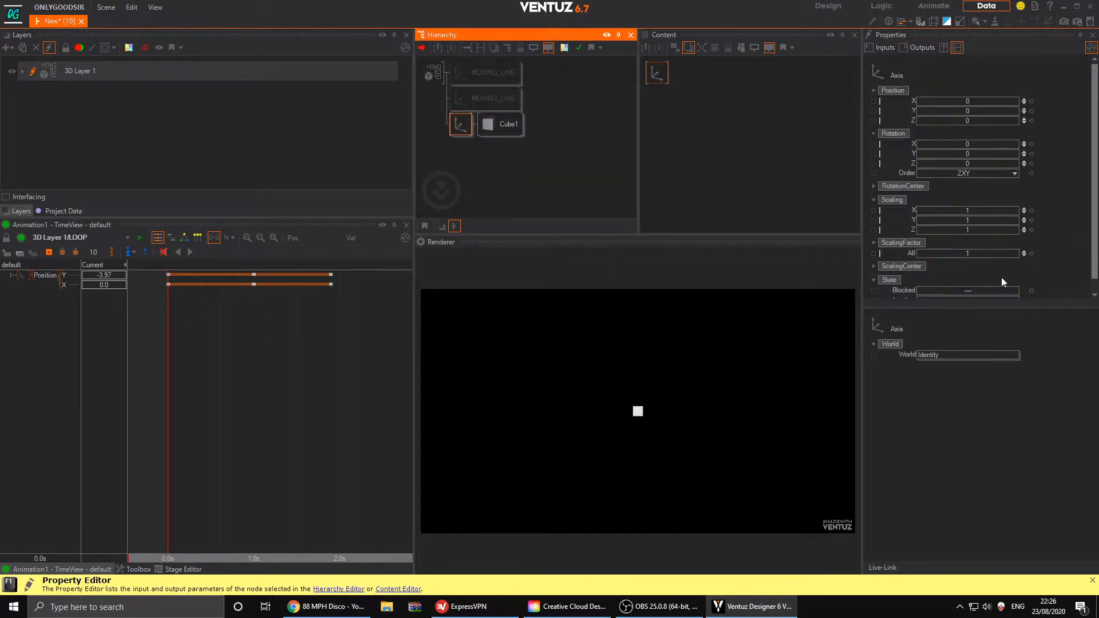
left_click_drag(973, 253, 992, 253)
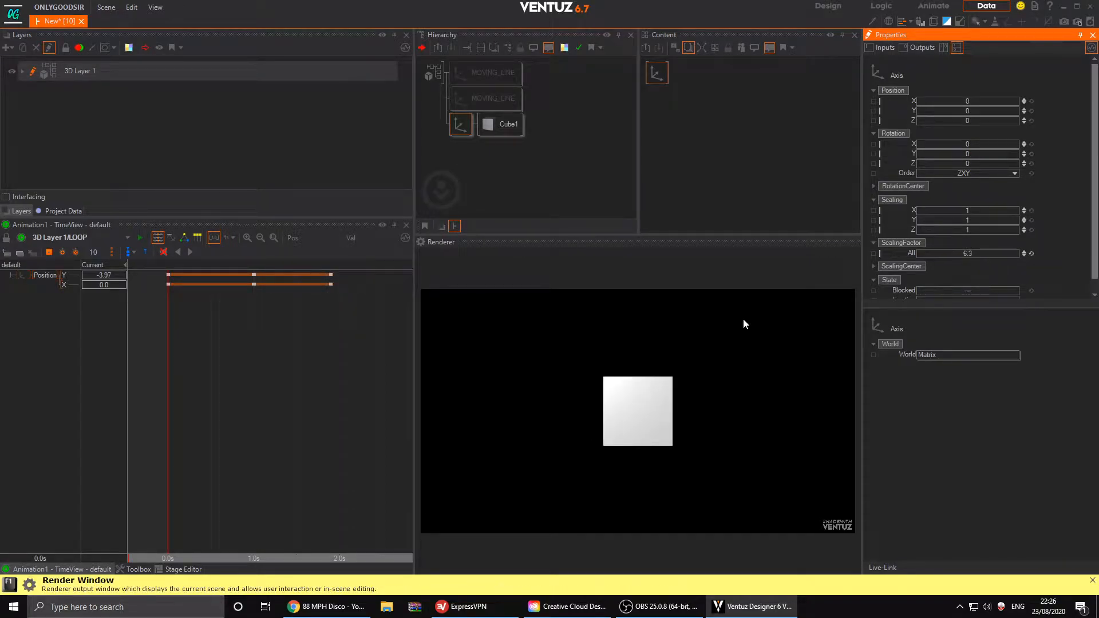
left_click_drag(968, 154, 960, 153)
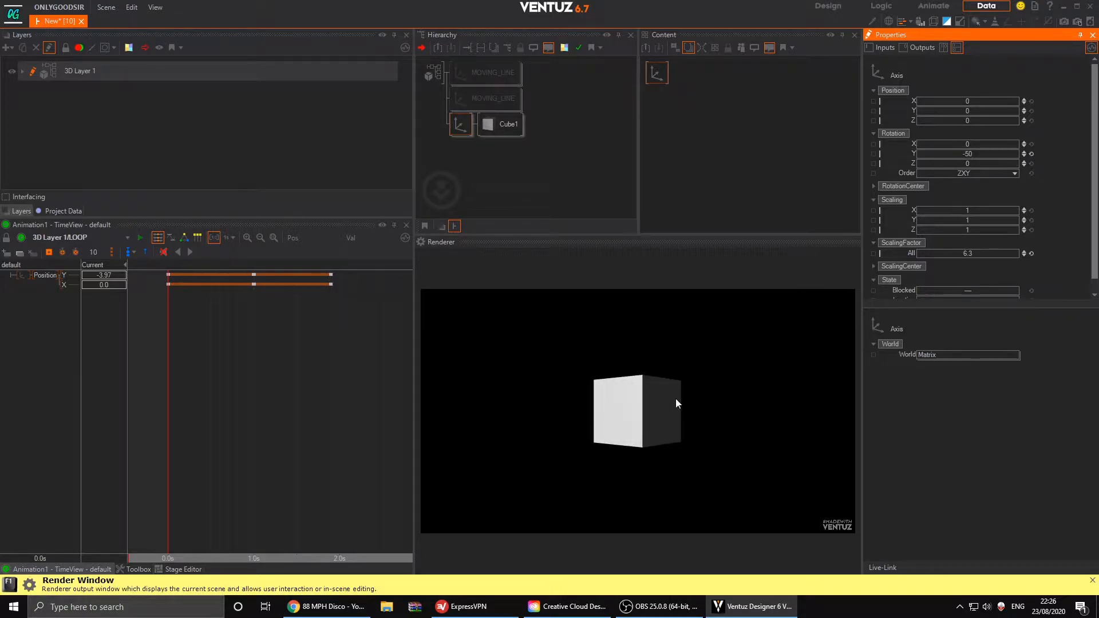
- Insert a Material between the new Axis and its Cube and set its lighting model to No Light
type("c")
key("Return")
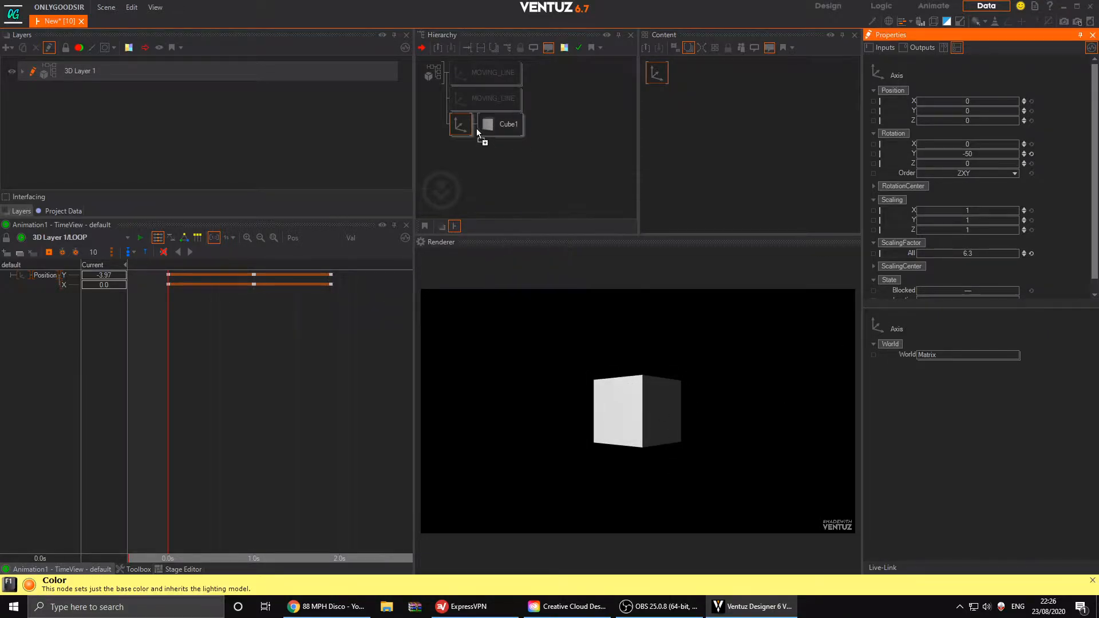
left_click(485, 126)
left_click(956, 157)
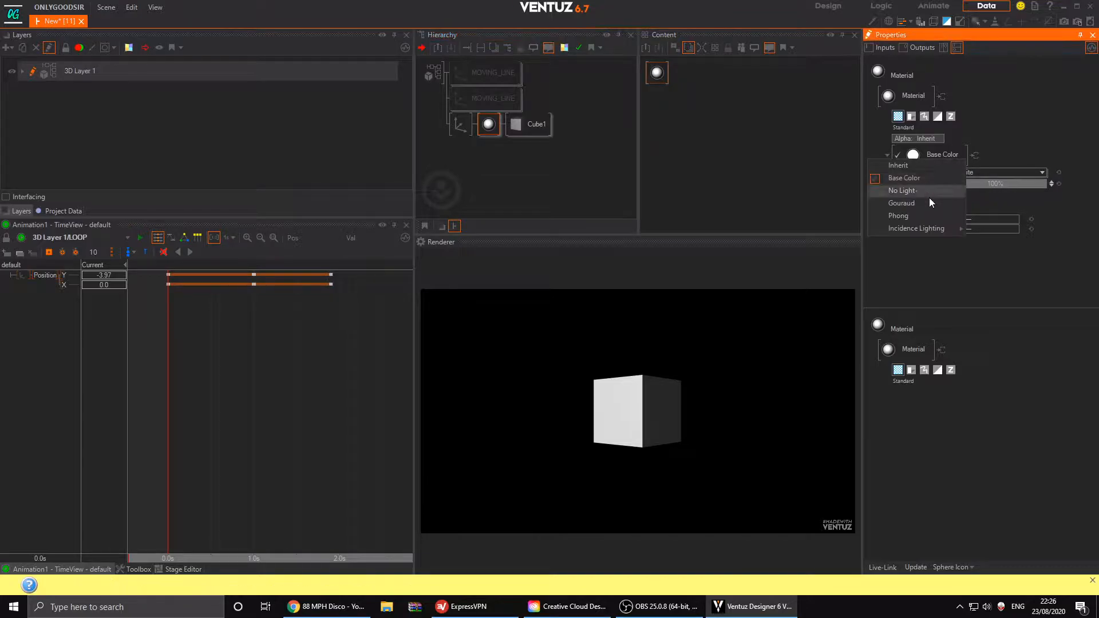
left_click(903, 191)
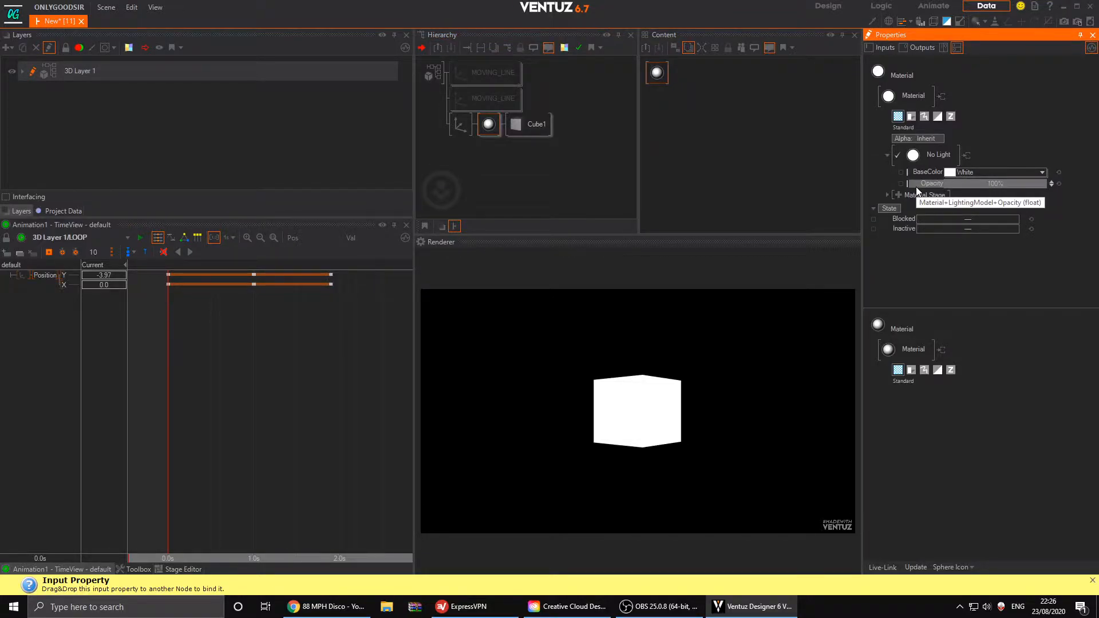
- Set the material's draw mode to Lines with Remove Flat Tesselation enabled and line culling set to Show Front+Rim
left_click(924, 117)
left_click(947, 139)
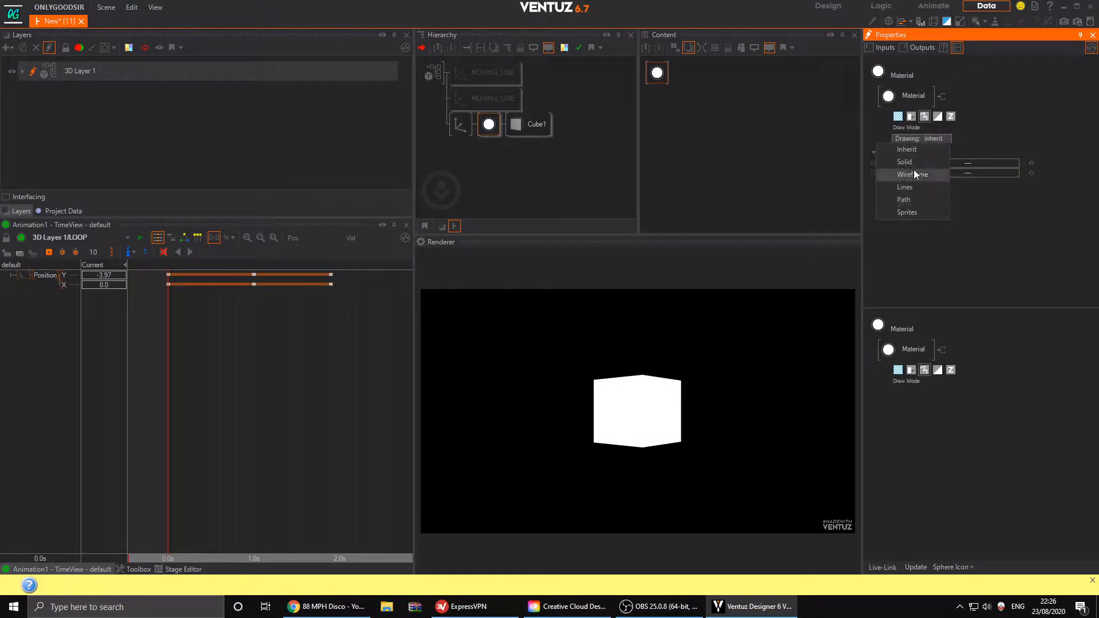
left_click(909, 185)
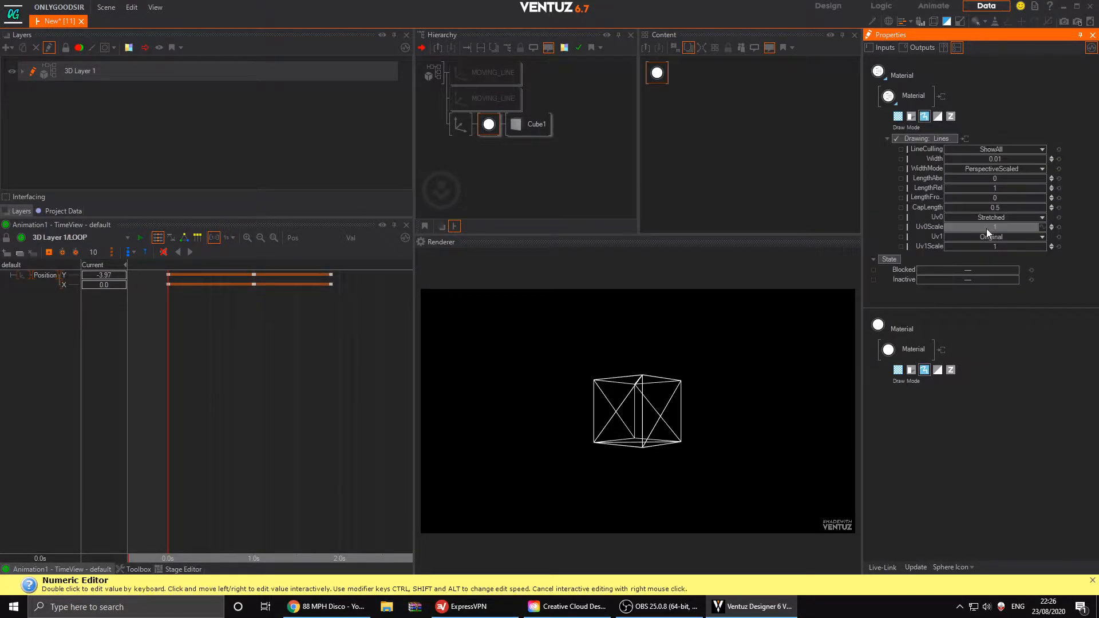
left_click(985, 150)
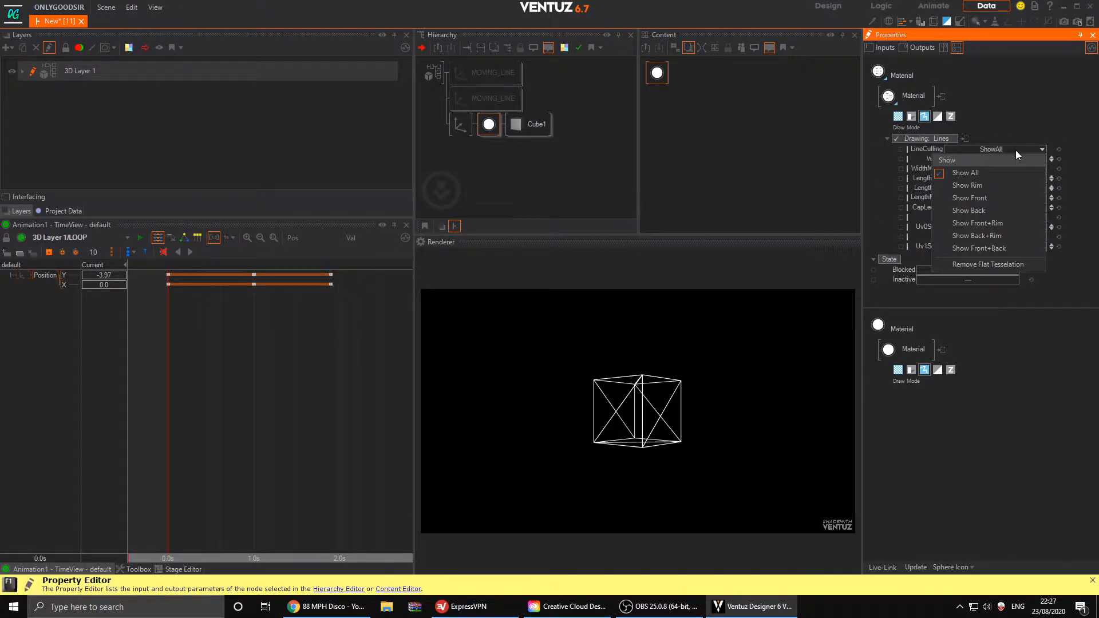
left_click(993, 264)
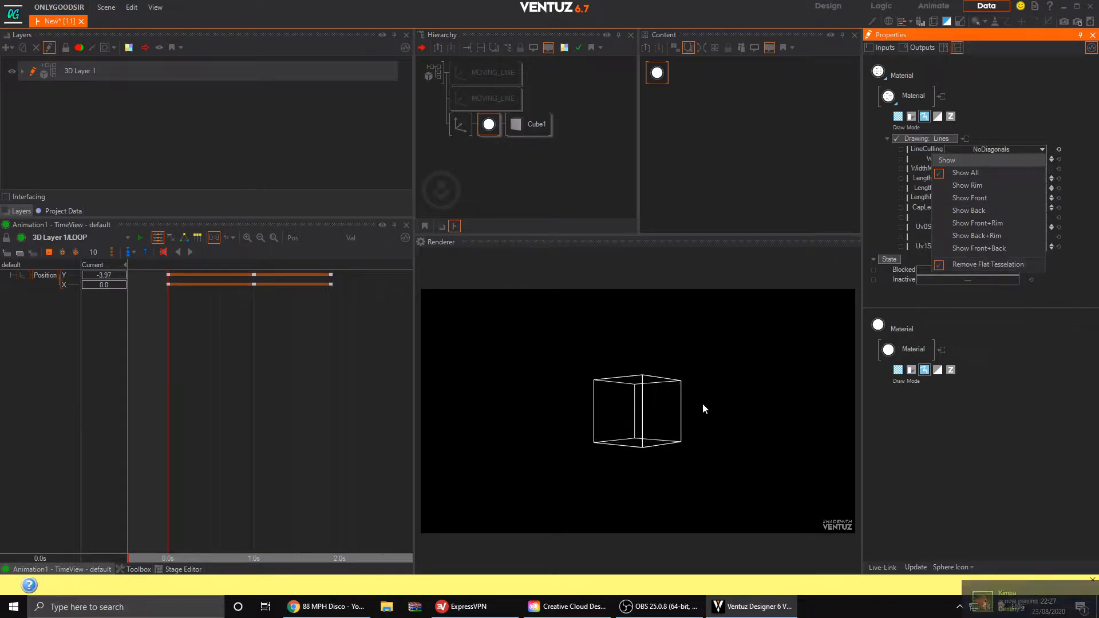
left_click(981, 187)
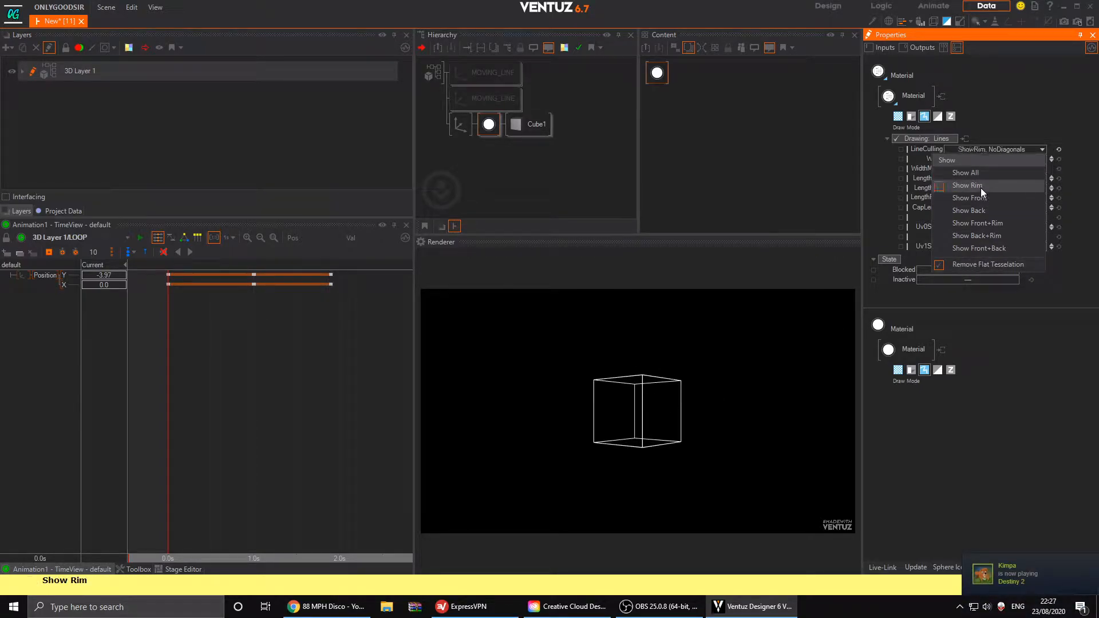
left_click(993, 224)
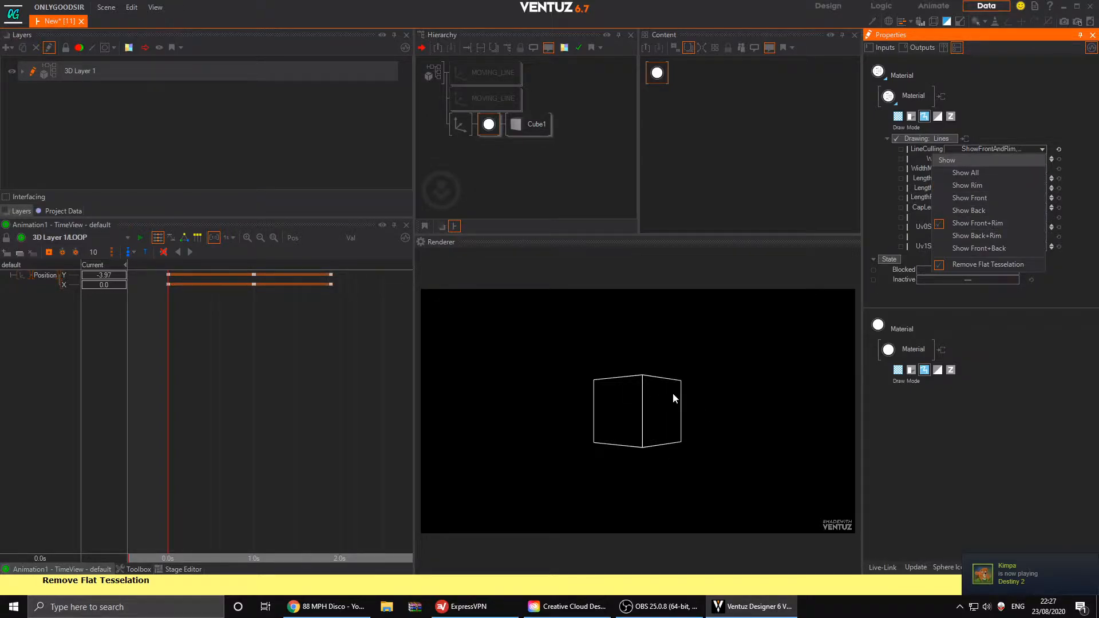
- Increase the line width in the cube material's Lines draw mode for a thicker outline
left_click(461, 126)
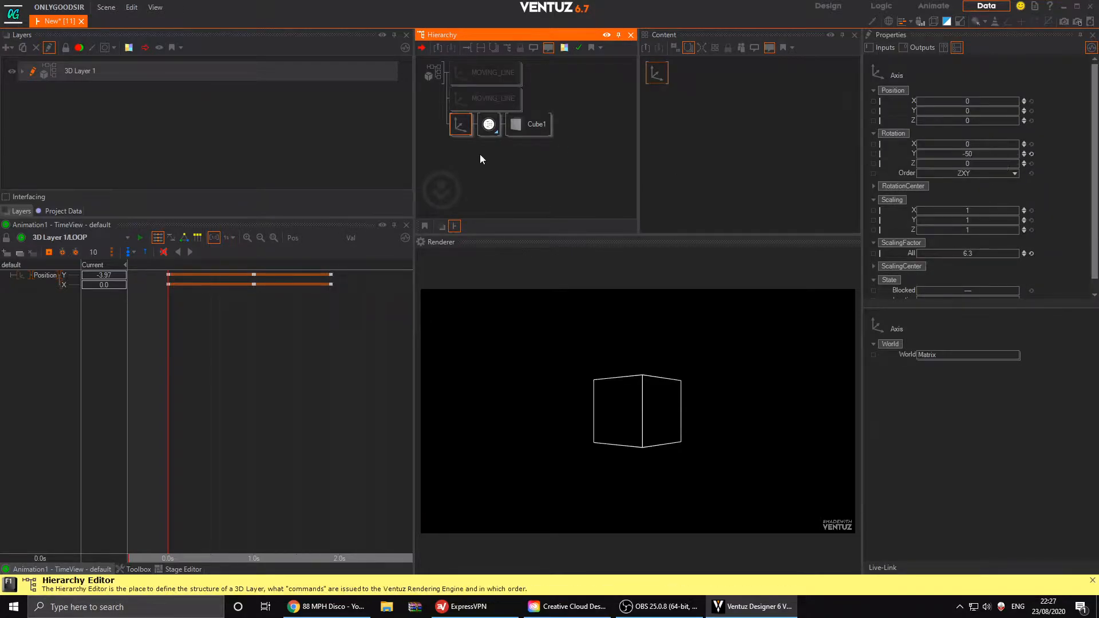
left_click(489, 124)
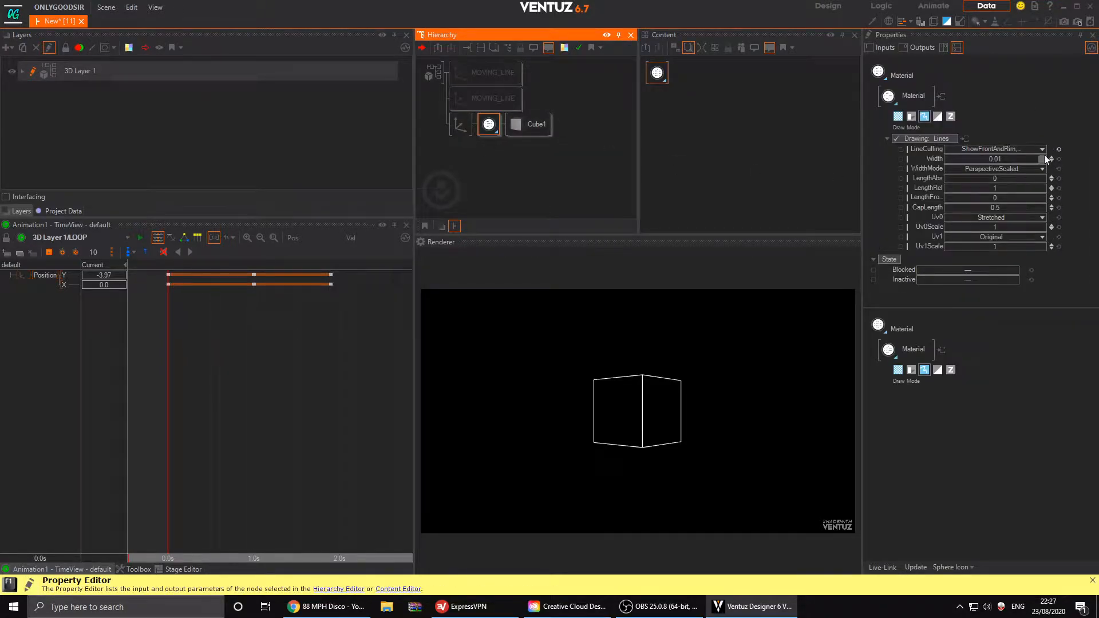
left_click(1010, 159)
left_click_drag(1045, 159, 1021, 154)
- Reset the cube axis's Y rotation to 0 and rename the axis CUBE1
left_click(460, 124)
left_click(1031, 154)
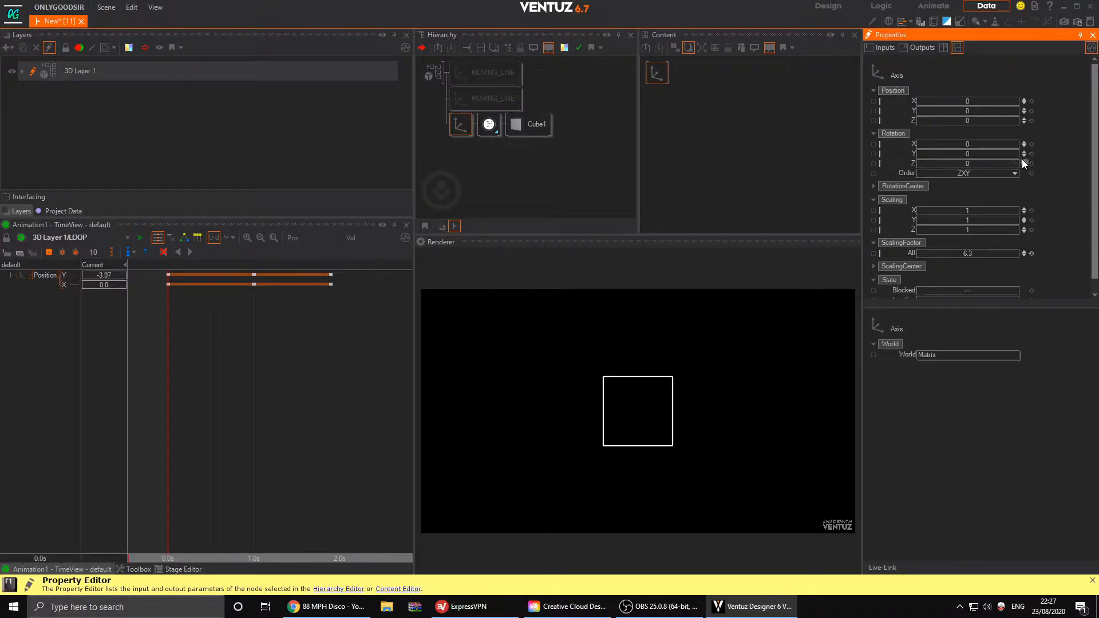
left_click(466, 131)
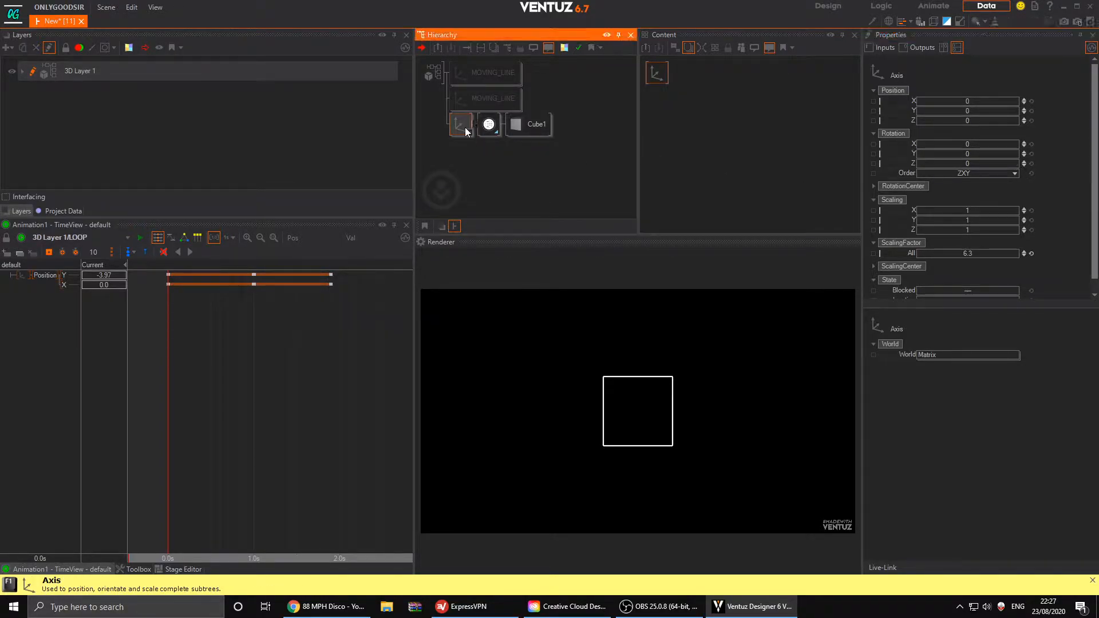
type("CUBE1")
key("Return")
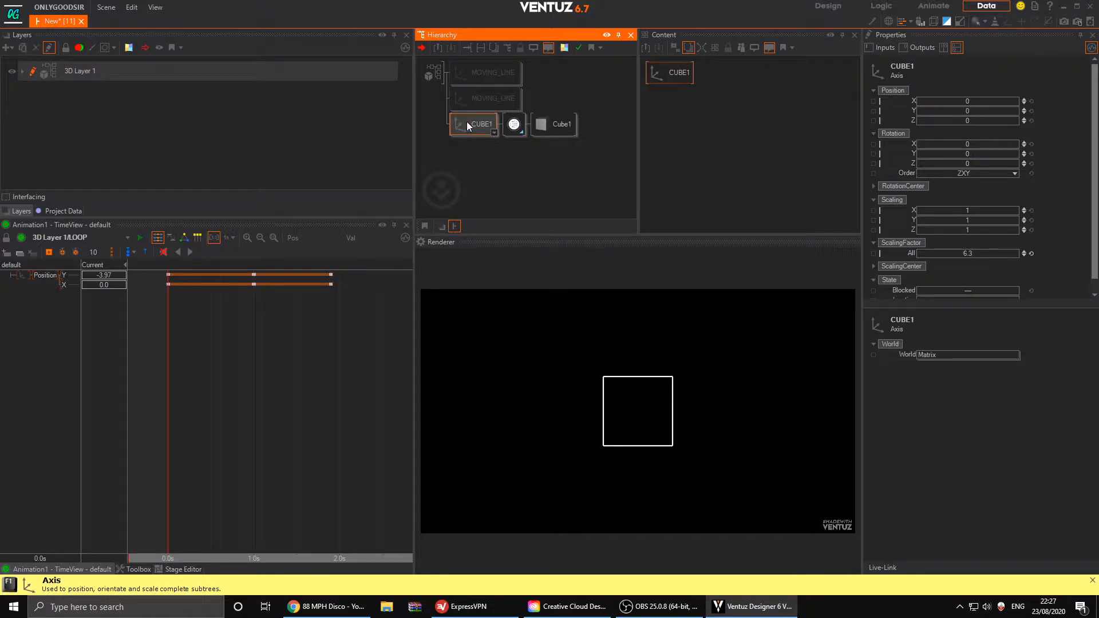
- Duplicate the CUBE1 branch with its material and cube as a second branch directly below it
key("ctrl+c")
key("ctrl+v")
left_click(469, 129)
left_click(470, 149)
- Add a Group node in front of the CUBE2 branch and name it GIANT_CUBE
key("space")
type("ax")
left_click(456, 196)
key("space")
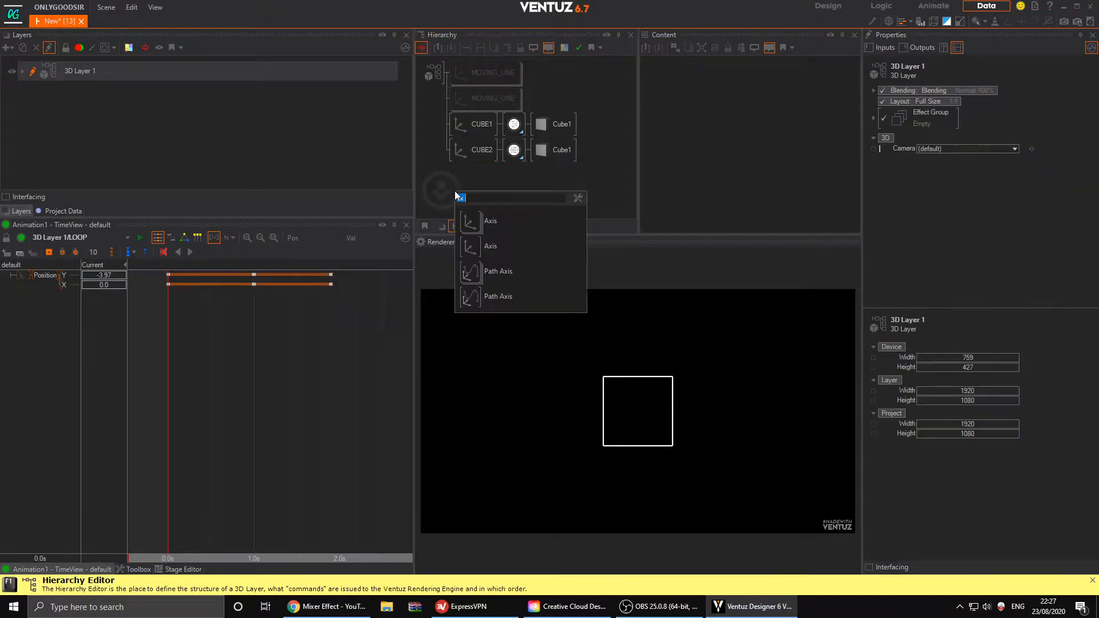
type("group")
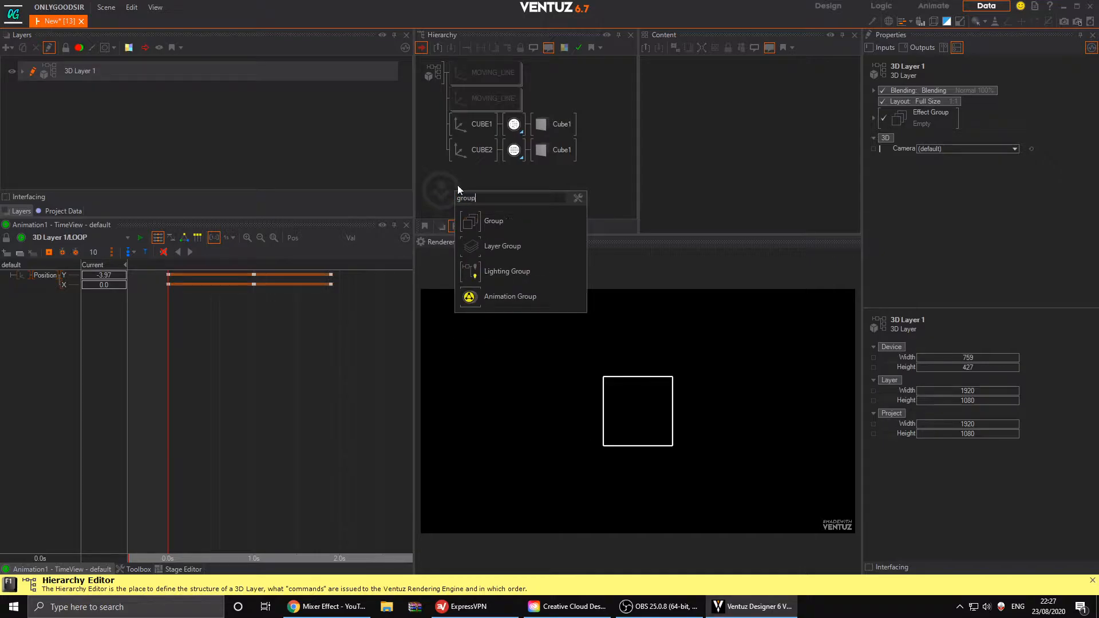
left_click(467, 223)
left_click(460, 150)
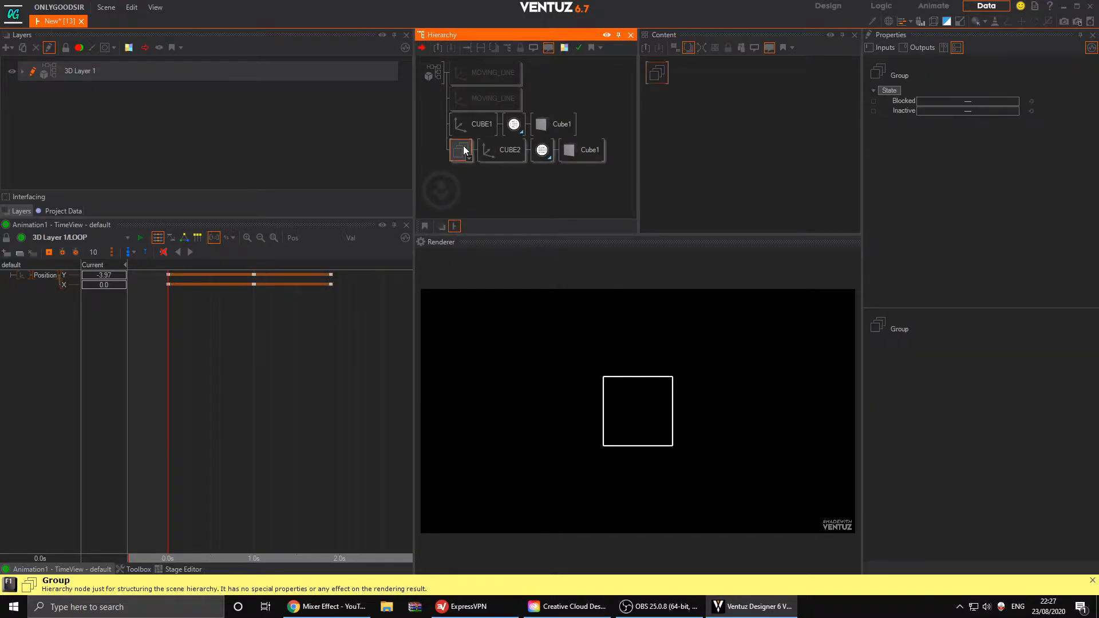
type("GIANT_CUBE")
key("Return")
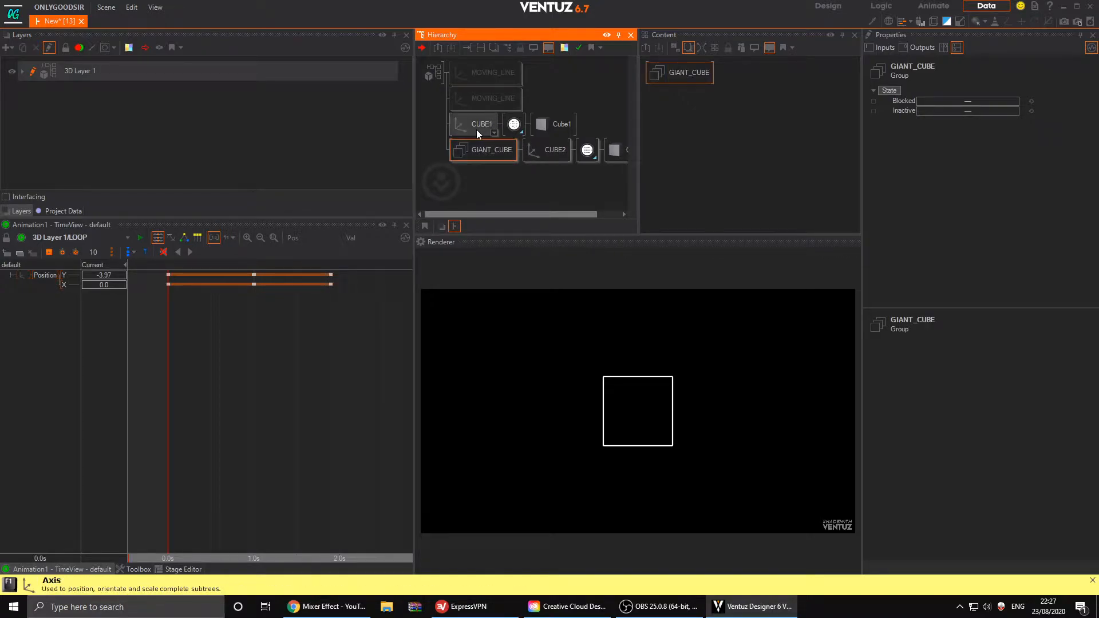
- Block the ungrouped CUBE1 branch, and give the axis inside GIANT_CUBE the name CUBE1 and a uniform scale of 9.15
left_click(477, 131)
key("b")
left_click(528, 150)
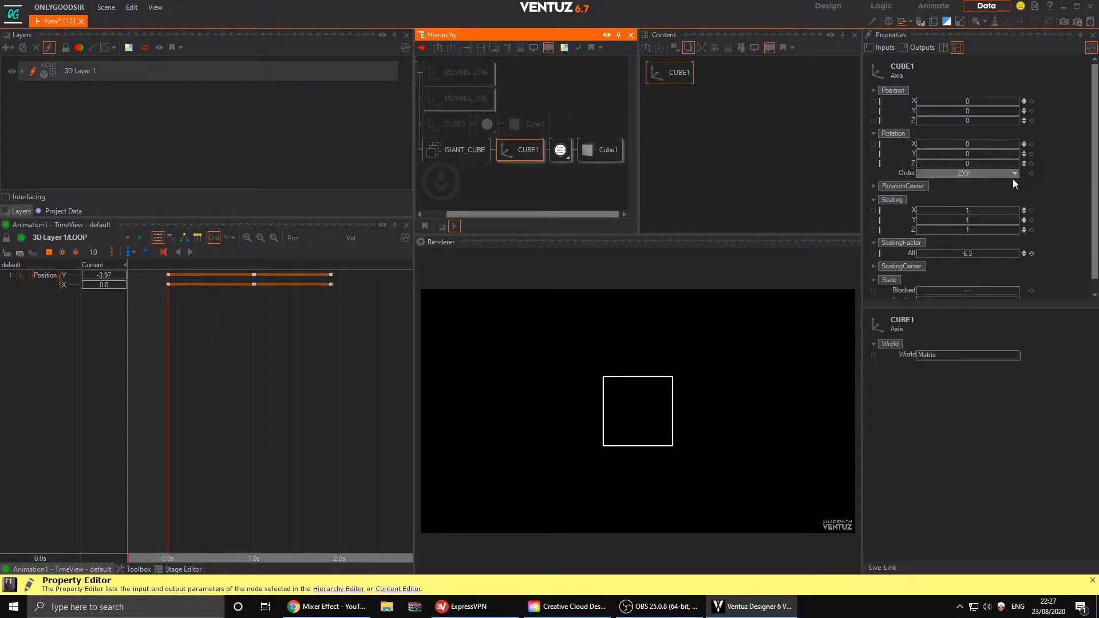
left_click_drag(977, 254, 986, 253)
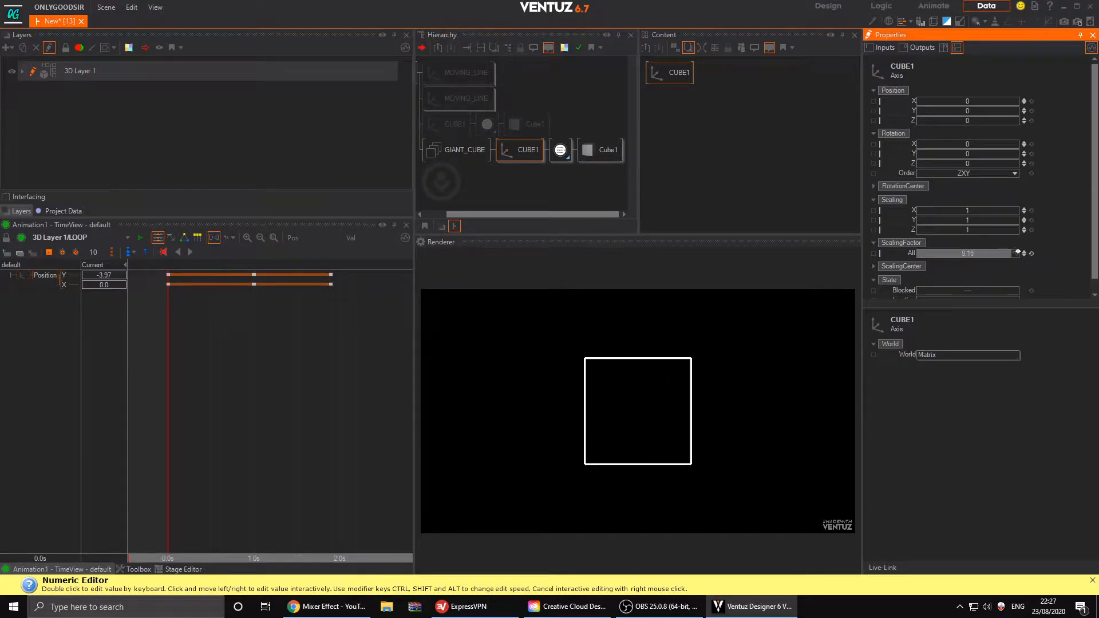
- Duplicate the CUBE1 branch inside GIANT_CUBE and rename the upper copy's axis REF
left_click(502, 166)
left_click(516, 149)
left_click_drag(518, 155, 515, 150, "ctrl")
type("REF")
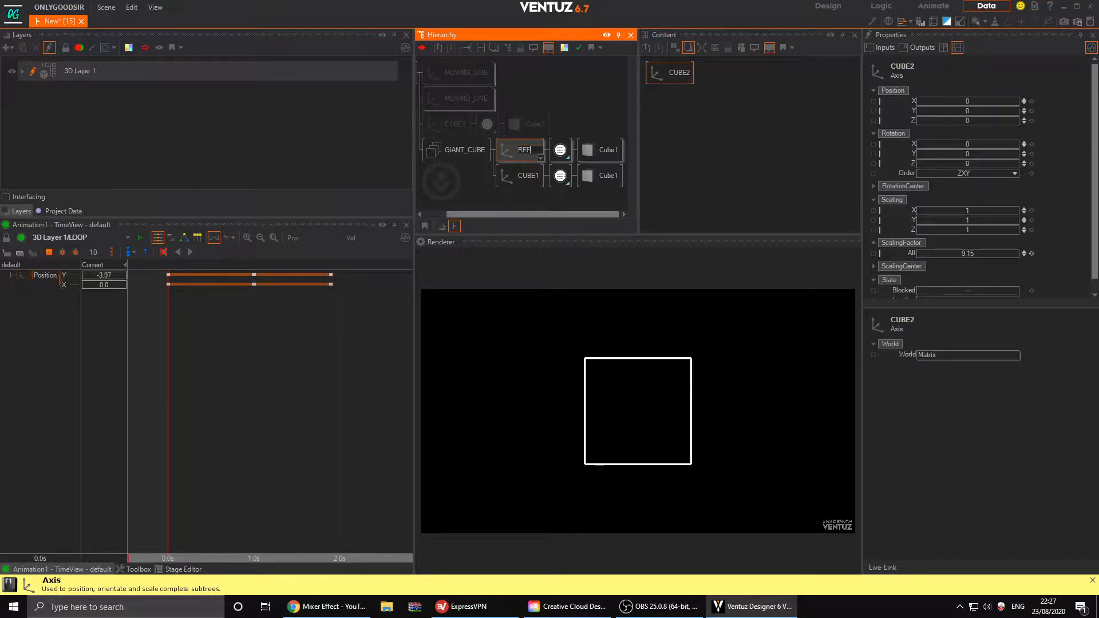
key("Return")
- Duplicate CUBE1 inside GIANT_CUBE as CUBE2, CUBE3 and CUBE4, and select all four axes together
left_click(518, 182)
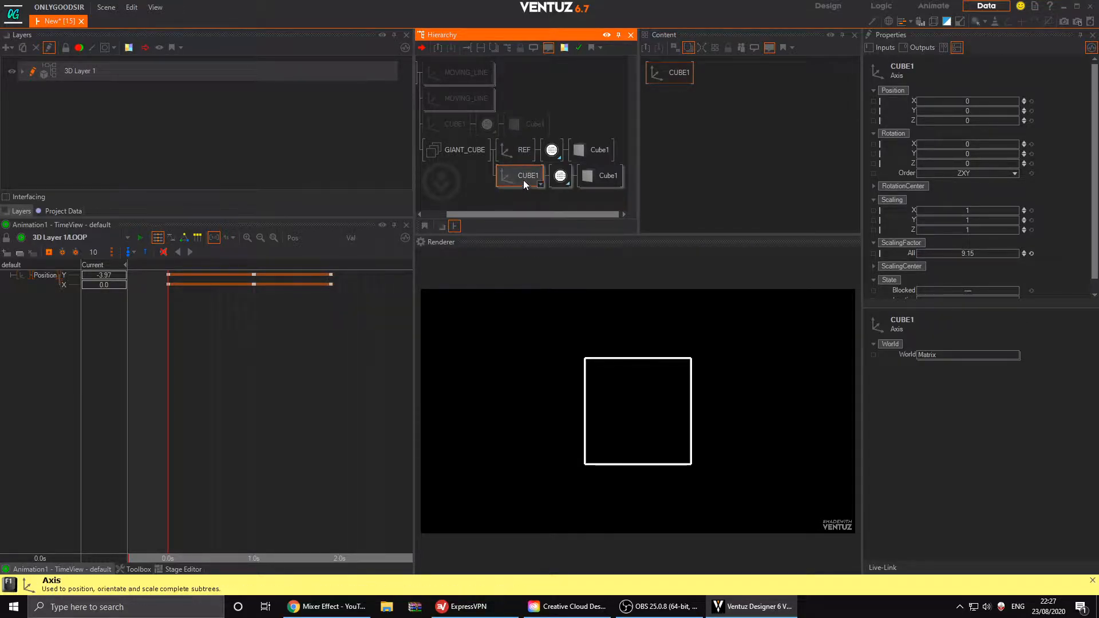
left_click_drag(514, 176, 514, 185, "ctrl")
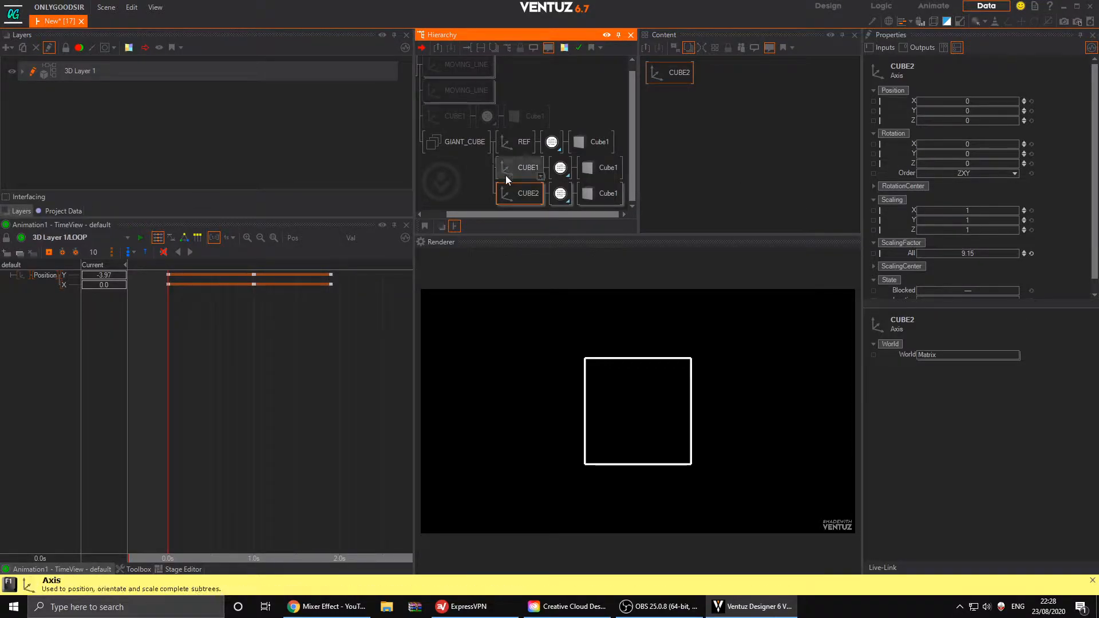
left_click_drag(513, 199, 515, 206, "ctrl")
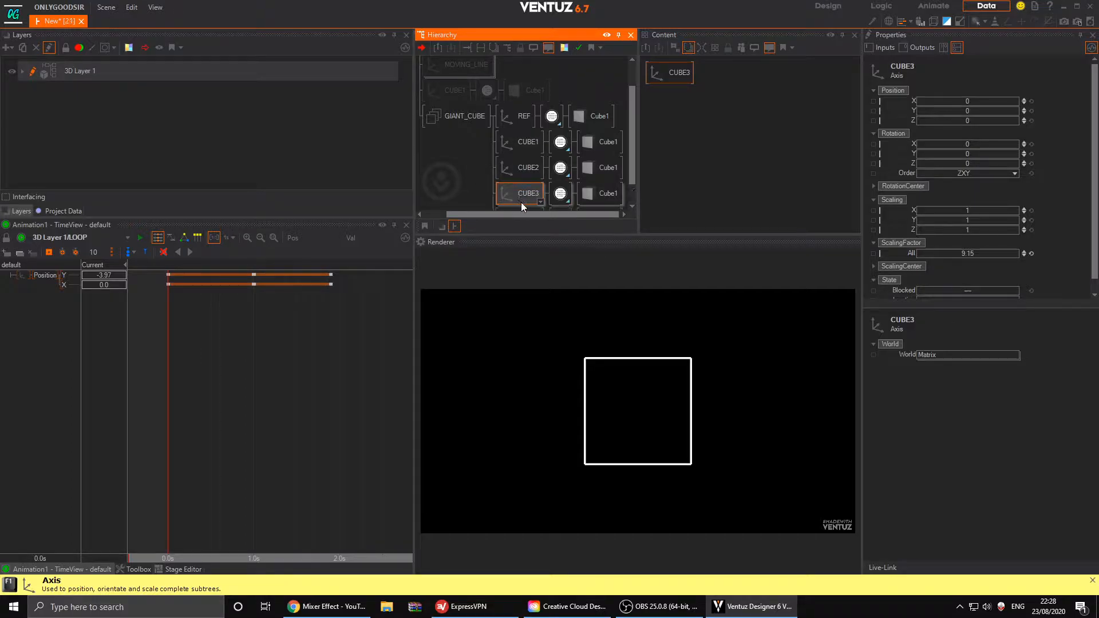
scroll(520, 201, "down", 1)
left_click(521, 194)
left_click_drag(521, 128, 515, 201)
- Try smaller uniform scales on the four selected cube axes, ending with a scaling factor of 2.5
left_click_drag(979, 253, 916, 251)
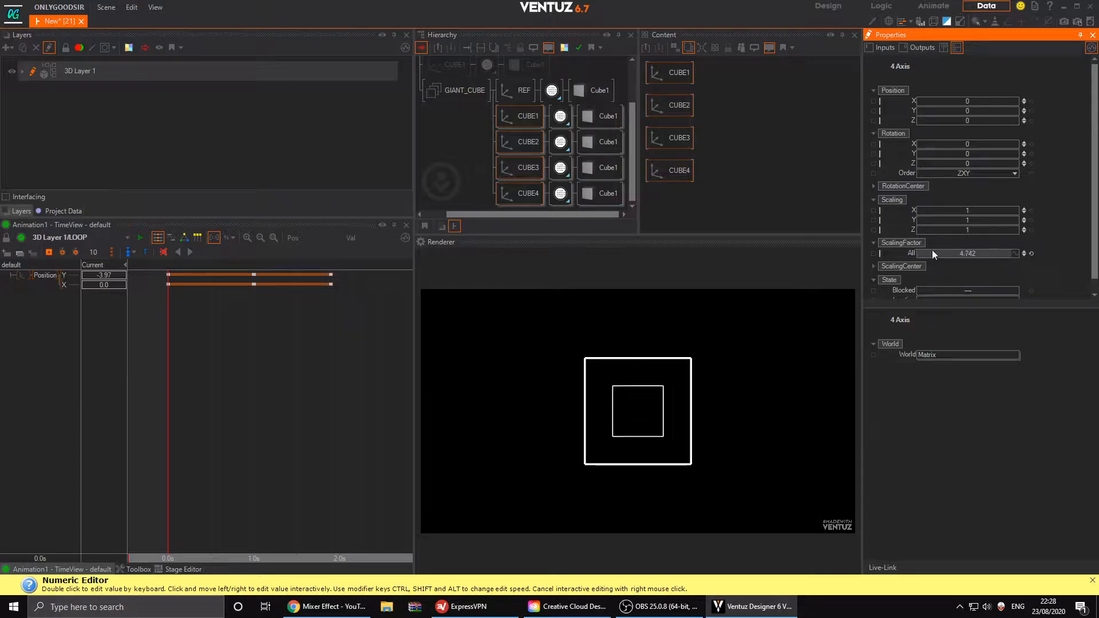
left_click(1030, 254)
mouse_move(979, 255)
left_mouse_down()
mouse_move(1018, 256)
mouse_move(959, 259)
left_mouse_up()
double_click(958, 256)
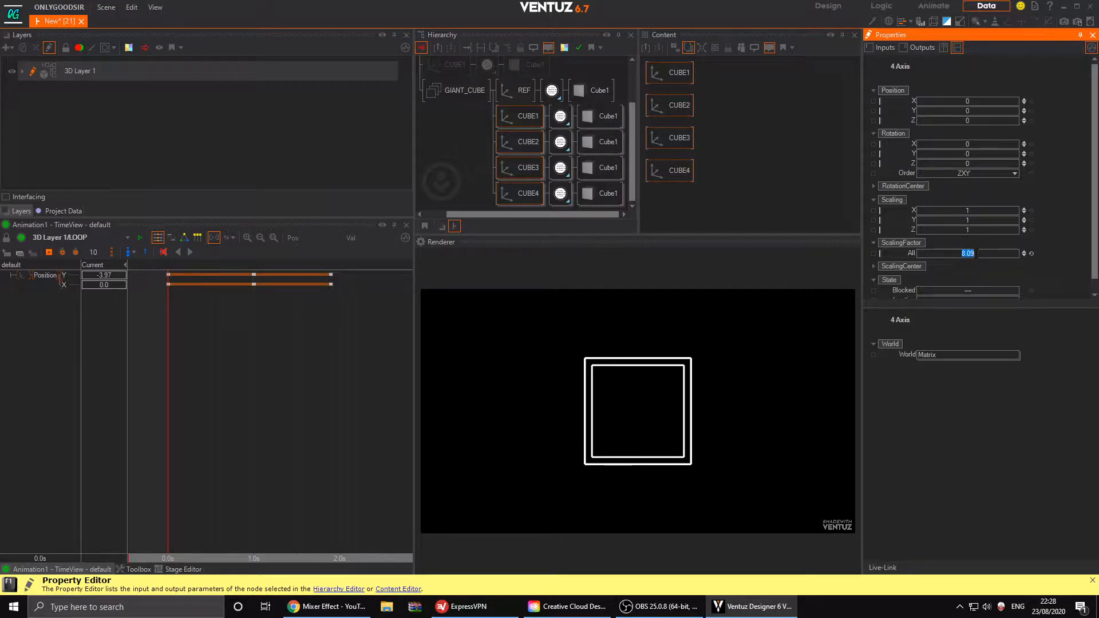
type("2.5")
key("Return")
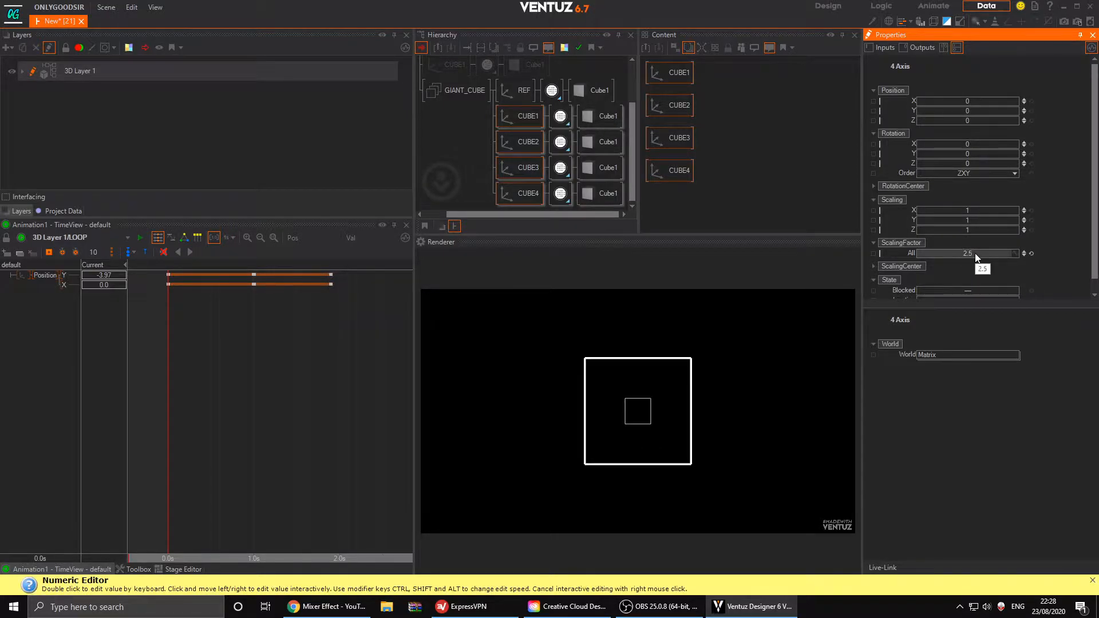
- Set the uniform scaling factor of CUBE1 to CUBE4 to 5
double_click(973, 253)
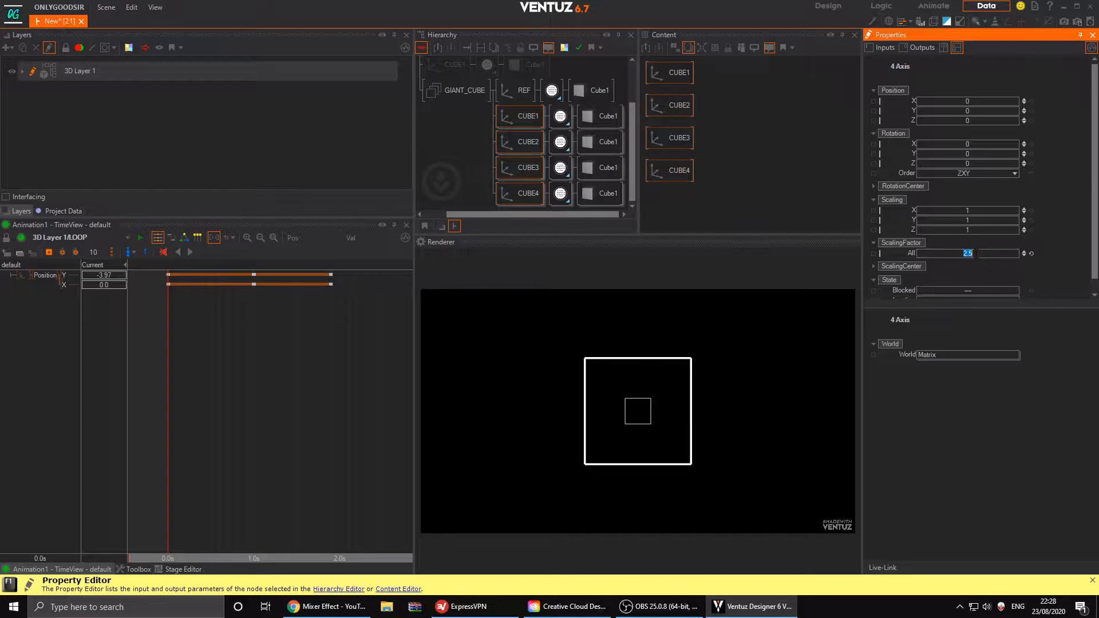
type("5")
key("Return")
double_click(976, 254)
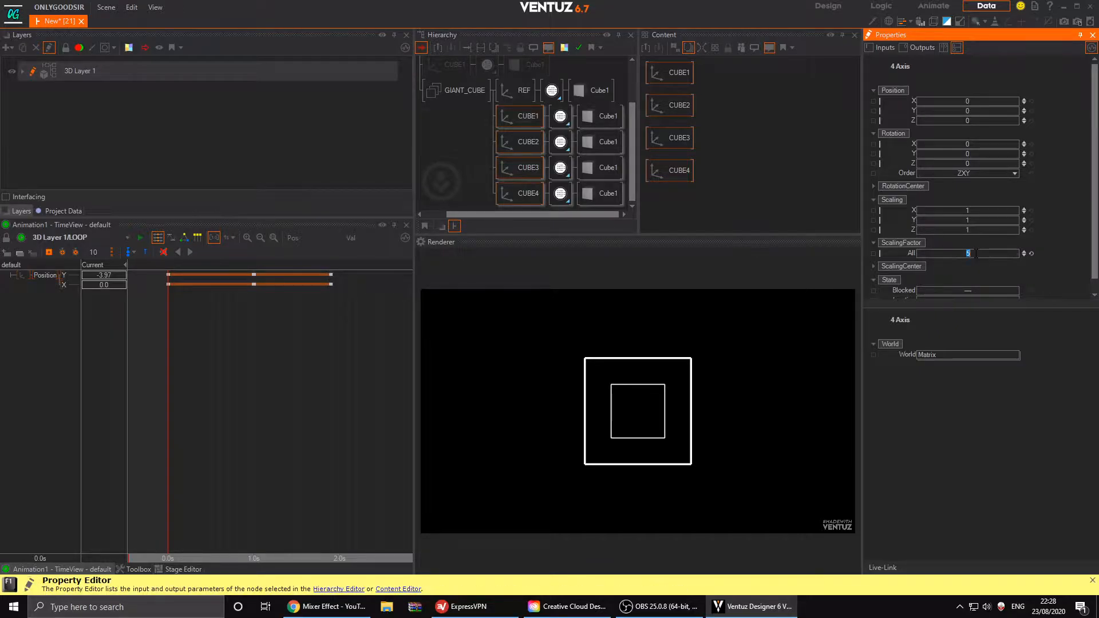
- Move CUBE1 to CUBE4 together into the reference cube's lower-right corner, at about X 2.411 and Y -2.4
left_click(506, 115)
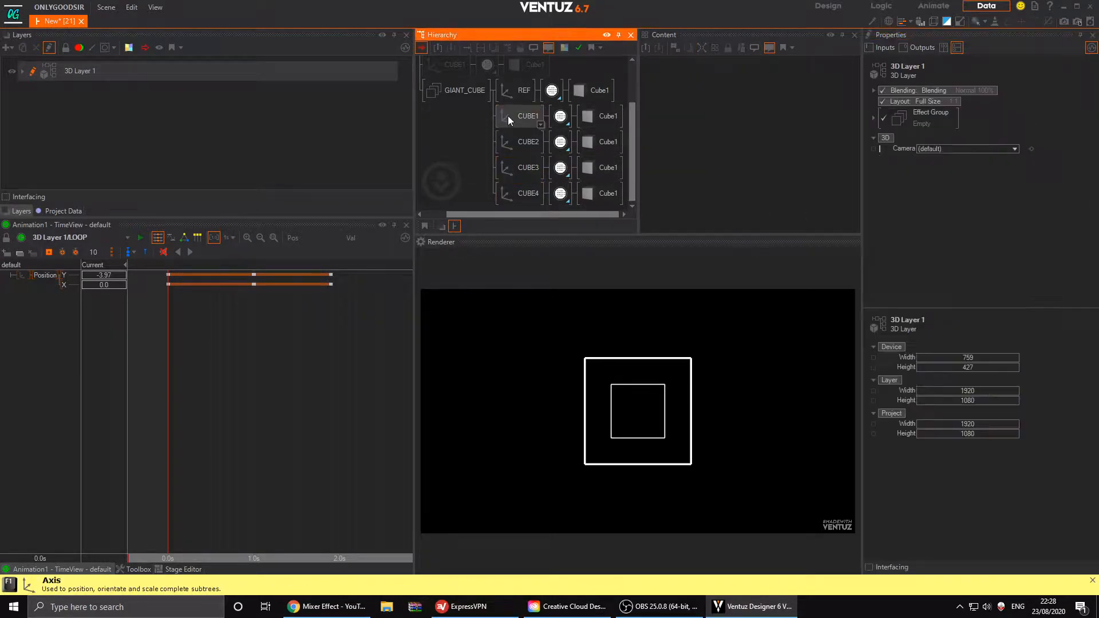
left_click(509, 135, "ctrl")
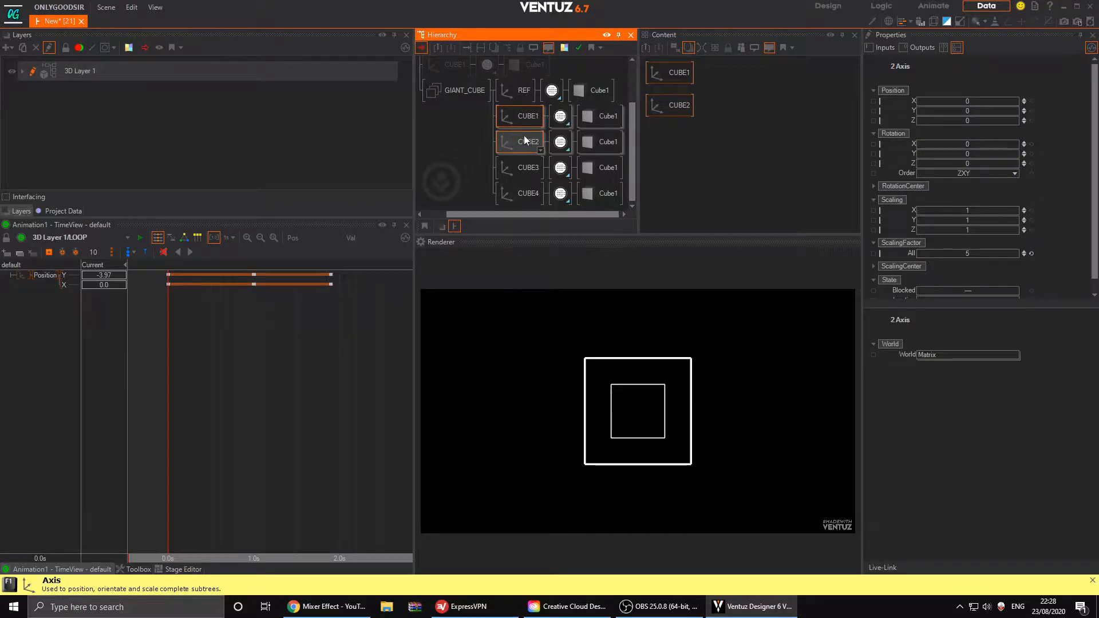
left_click(515, 169, "ctrl")
left_click(518, 194, "ctrl")
left_click_drag(996, 100, 1017, 101)
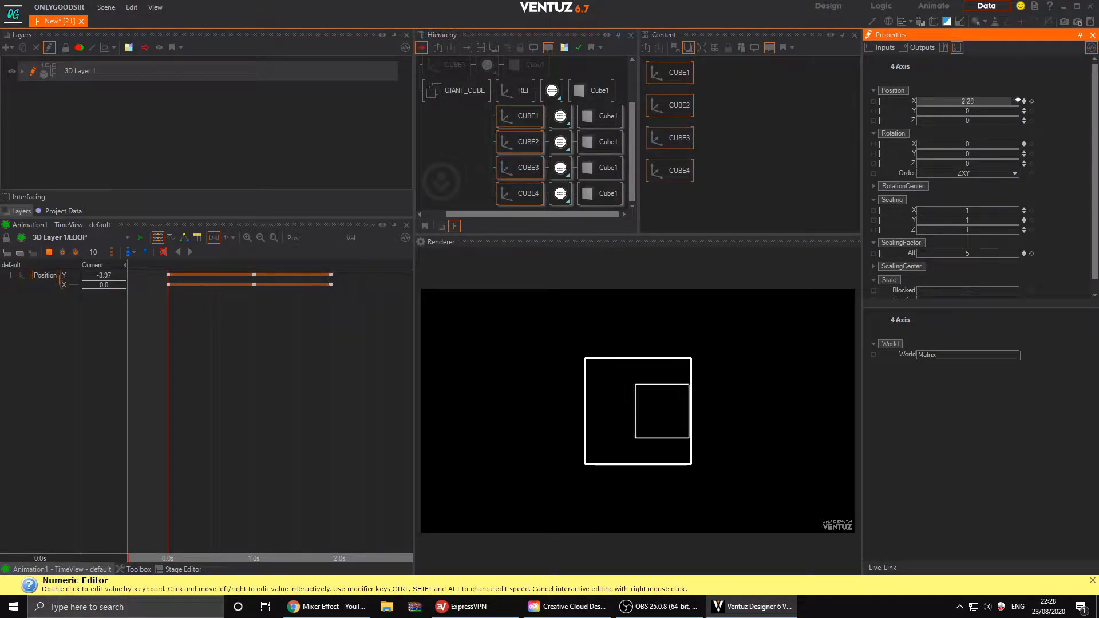
left_click_drag(955, 113, 917, 113)
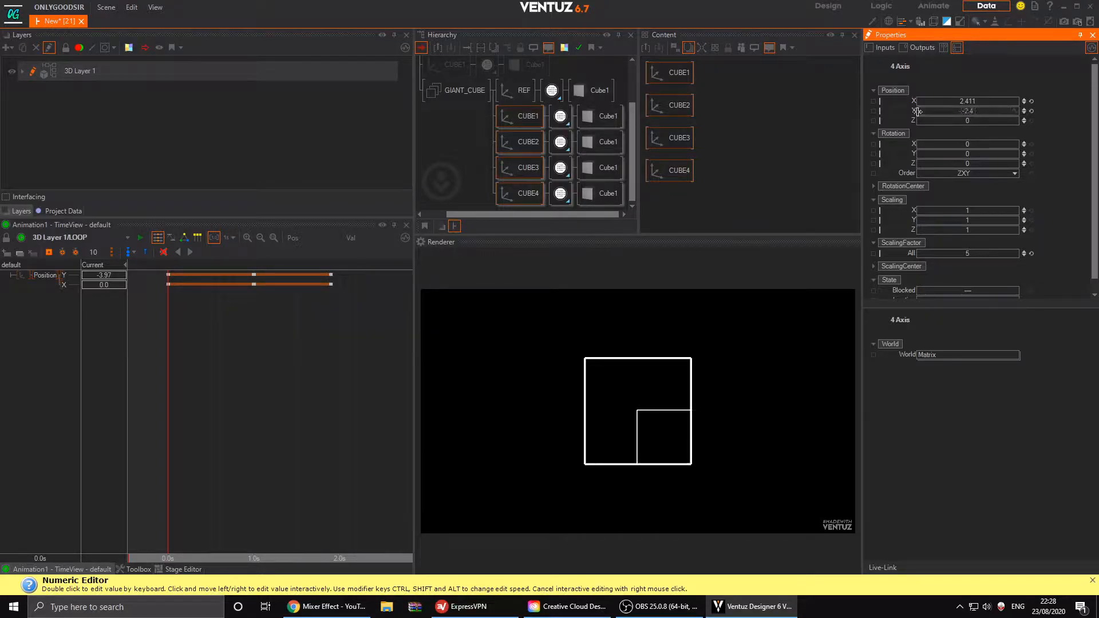
- Move CUBE2 to the reference cube's lower-left corner in X and CUBE3 to the upper-right corner, at about Y 2.5
left_click(515, 141)
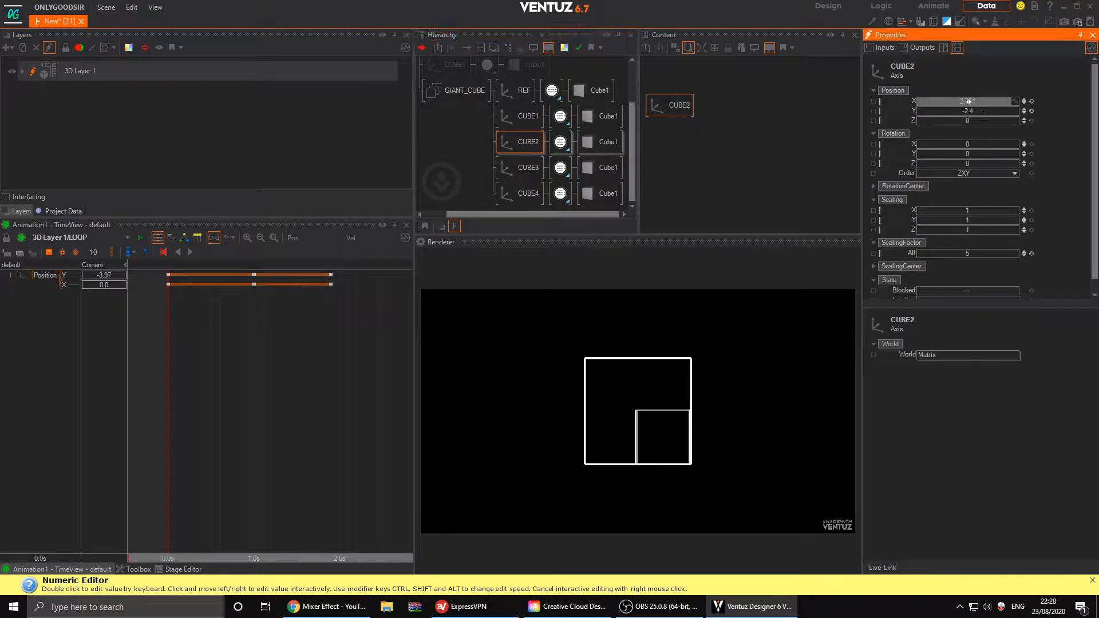
left_click_drag(916, 102, 925, 104)
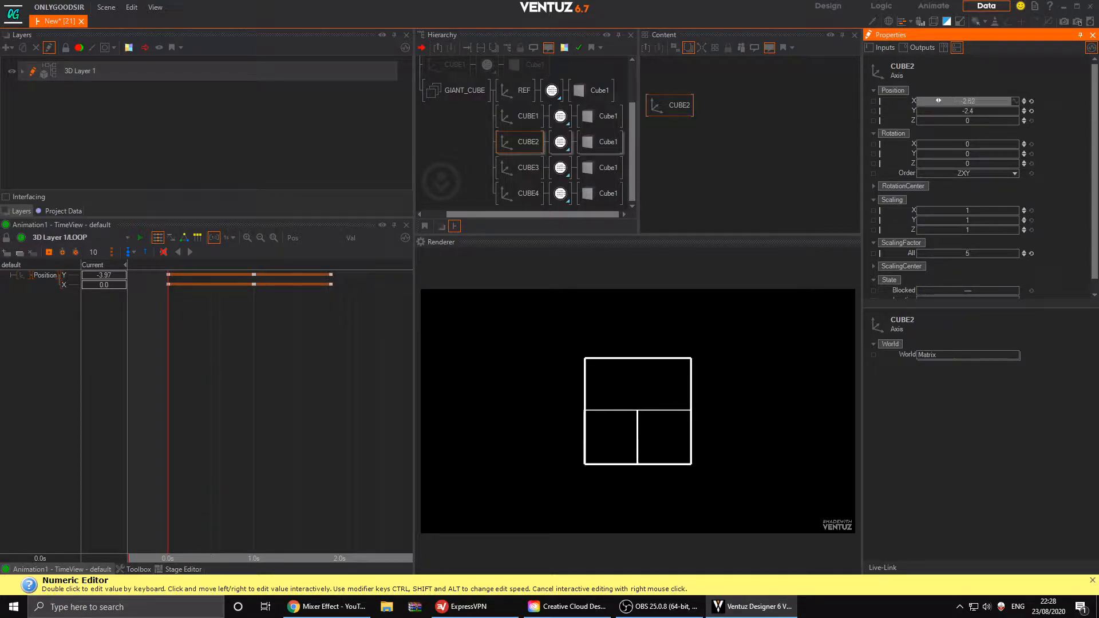
left_click(510, 169)
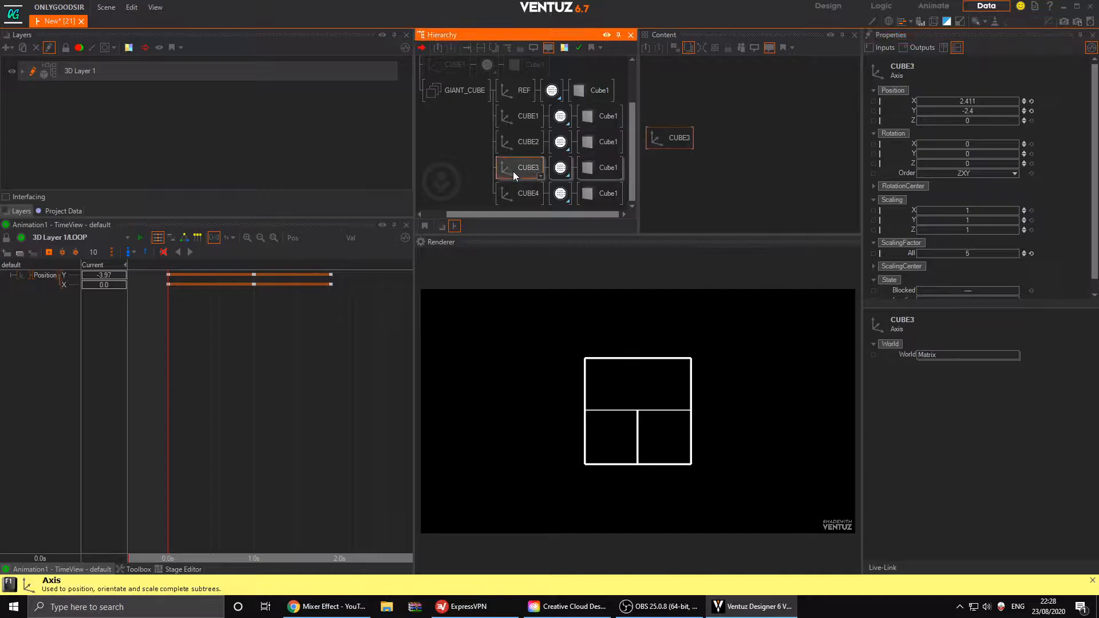
left_click_drag(973, 111, 1018, 108)
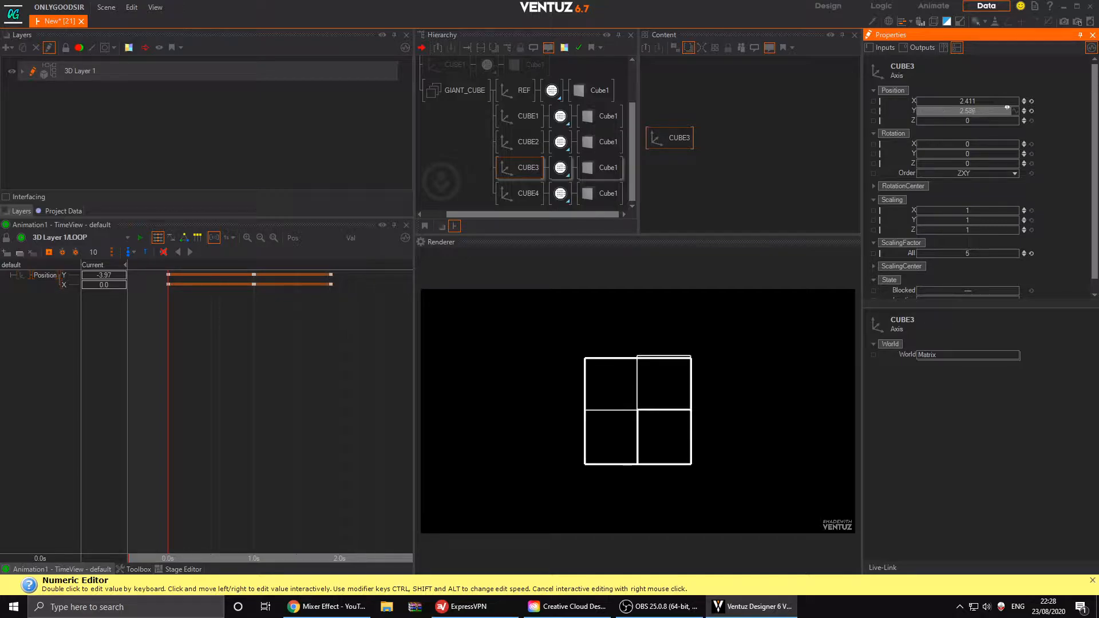
- Move CUBE4 to the reference cube's upper-left corner, at about X -2.5 and Y 2.59
left_click(527, 189)
left_click_drag(967, 111, 988, 110)
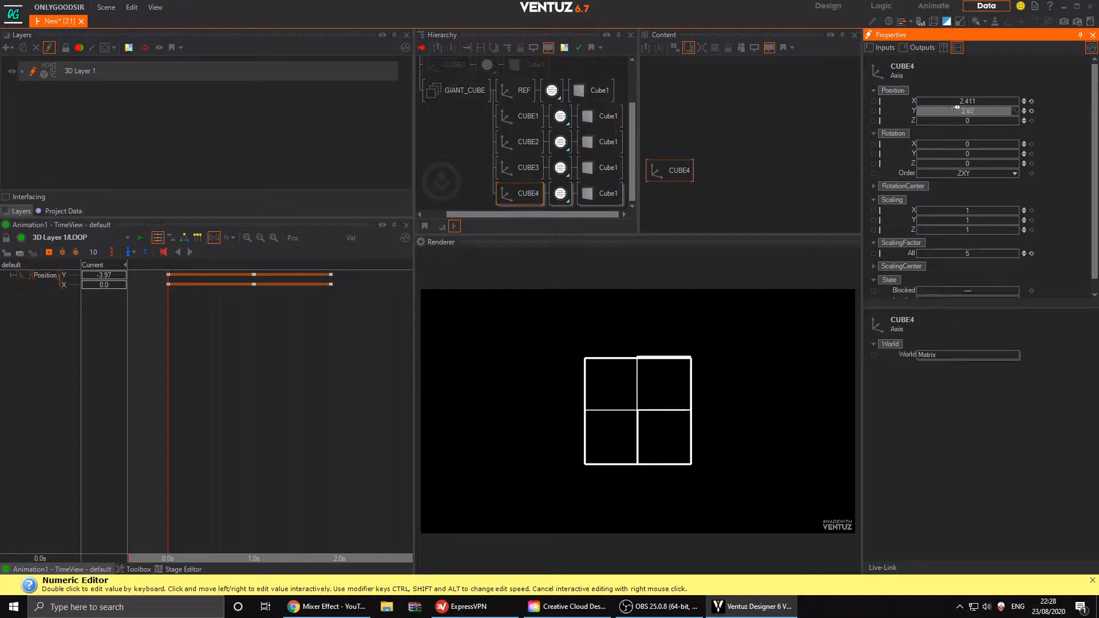
left_click_drag(916, 98, 924, 98)
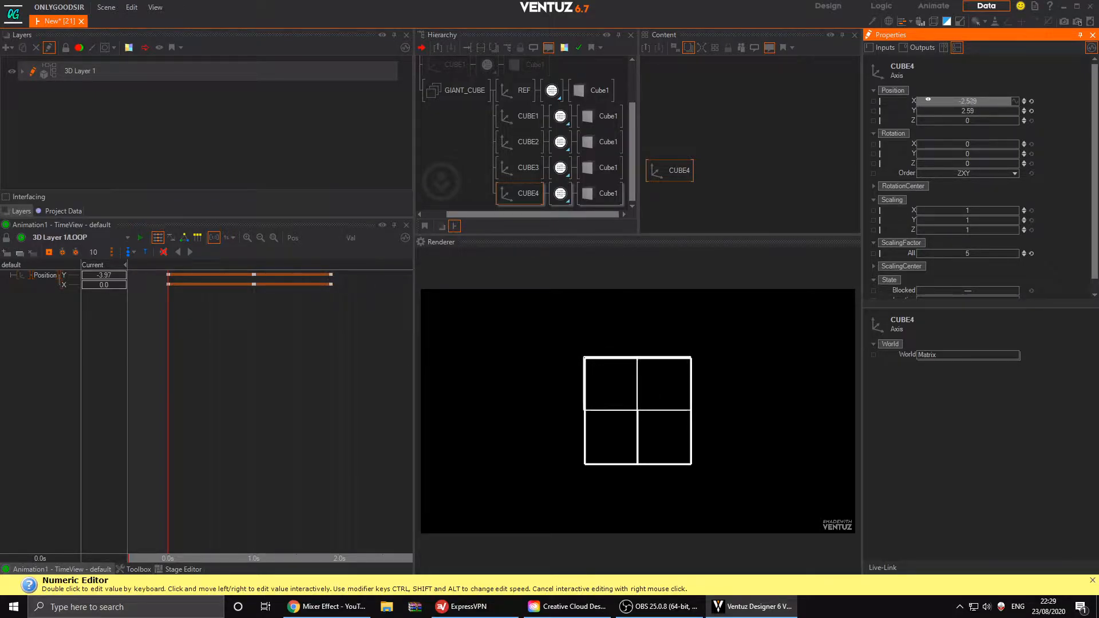
- Insert an Axis between GIANT_CUBE and its contents and rotate it to -87 around Y
double_click(474, 123)
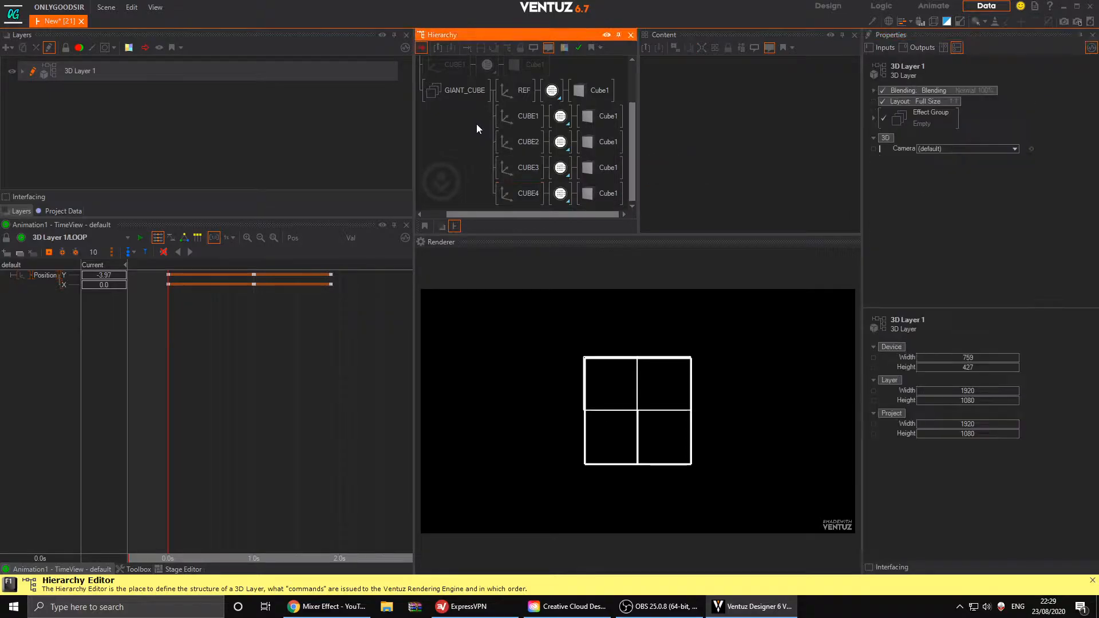
type("axis")
key("Return")
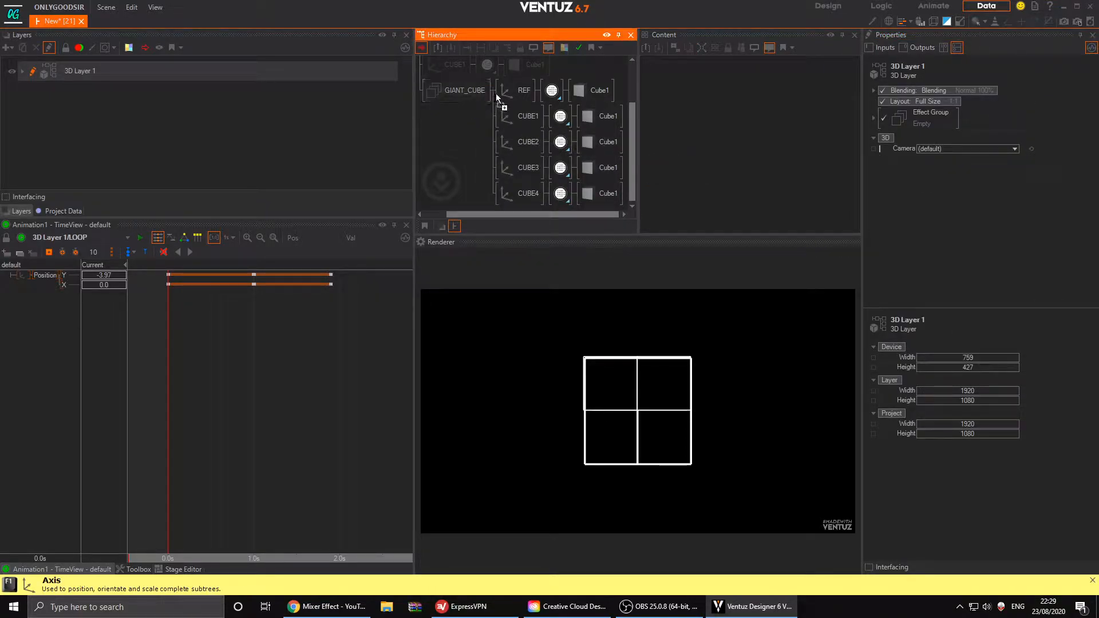
left_click_drag(951, 153, 942, 150)
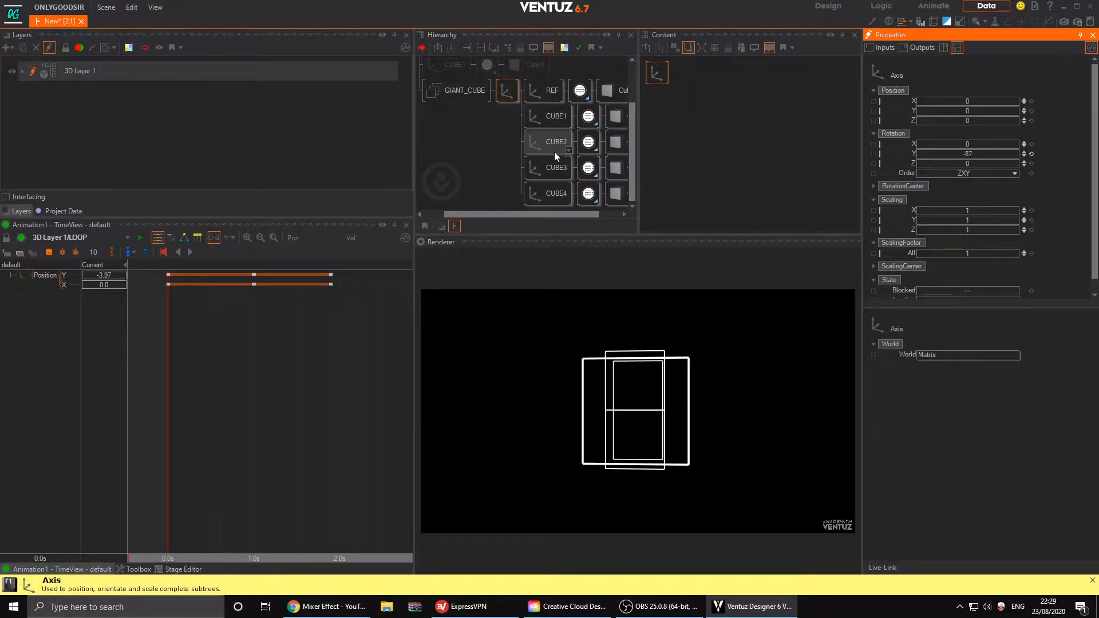
- Reduce the uniform scaling factor of CUBE1 to CUBE4 together to 4.507
middle_click_drag(555, 152, 497, 119)
left_click(498, 117)
left_click(524, 140, "ctrl")
left_click(520, 167, "ctrl")
left_click(517, 193, "ctrl")
left_click_drag(977, 254, 936, 250)
- Reset the X position of CUBE1 to CUBE4 to 0 and set their Z position to 2.56
left_click_drag(976, 101, 934, 102)
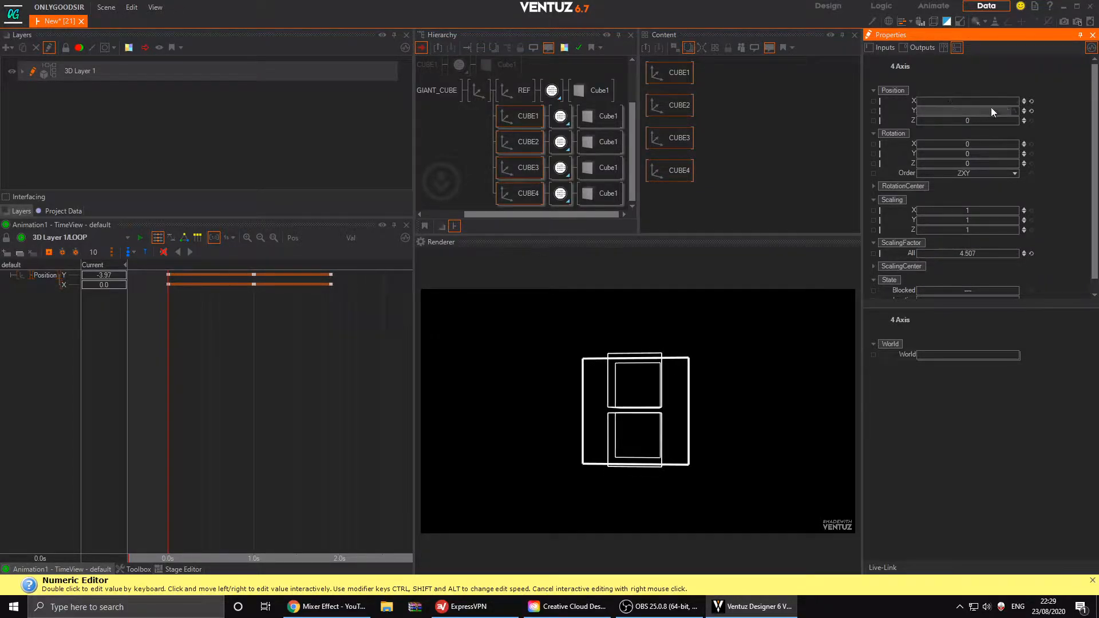
left_click(1030, 101)
left_click_drag(996, 121, 1012, 118)
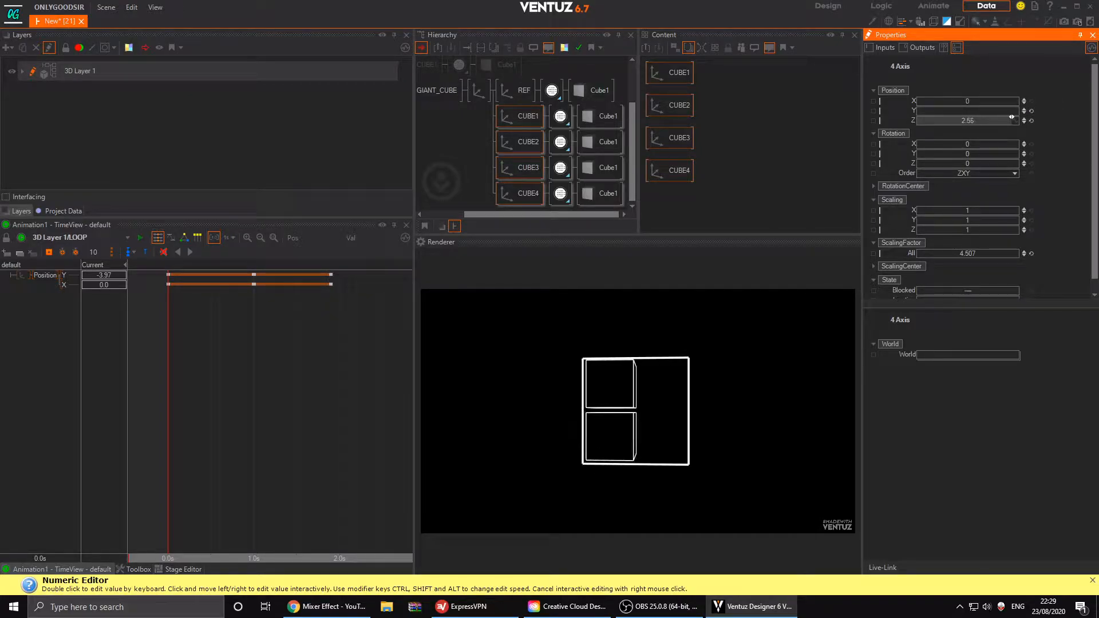
- Lower CUBE3 and CUBE4 together in Y until they rest directly on the lower pair of cubes
left_click(524, 143)
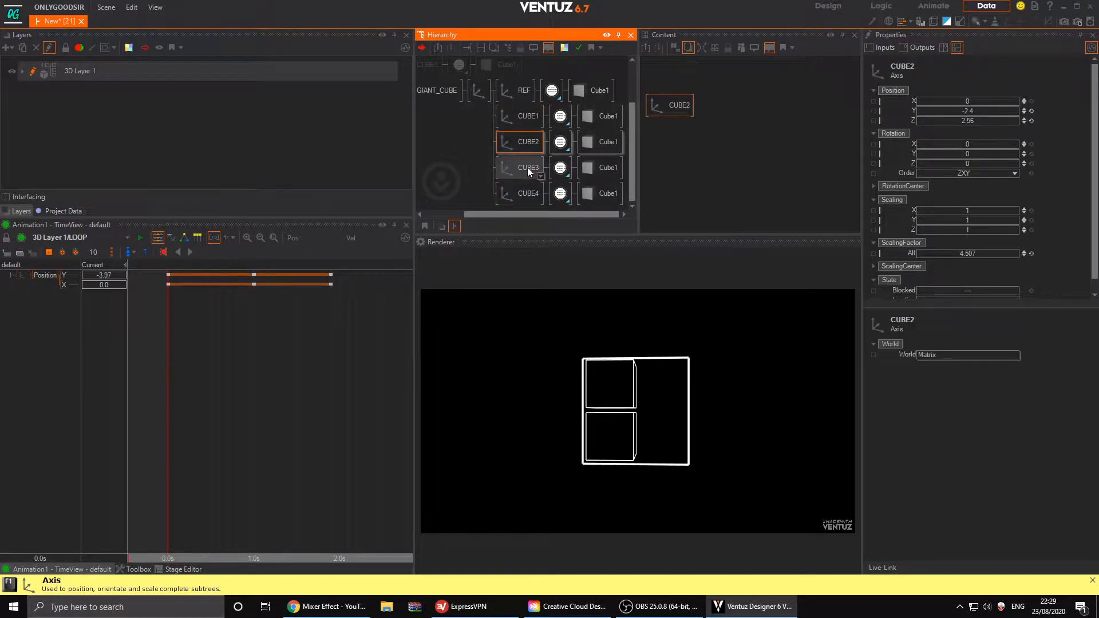
left_click(524, 167)
left_click(524, 193, "ctrl")
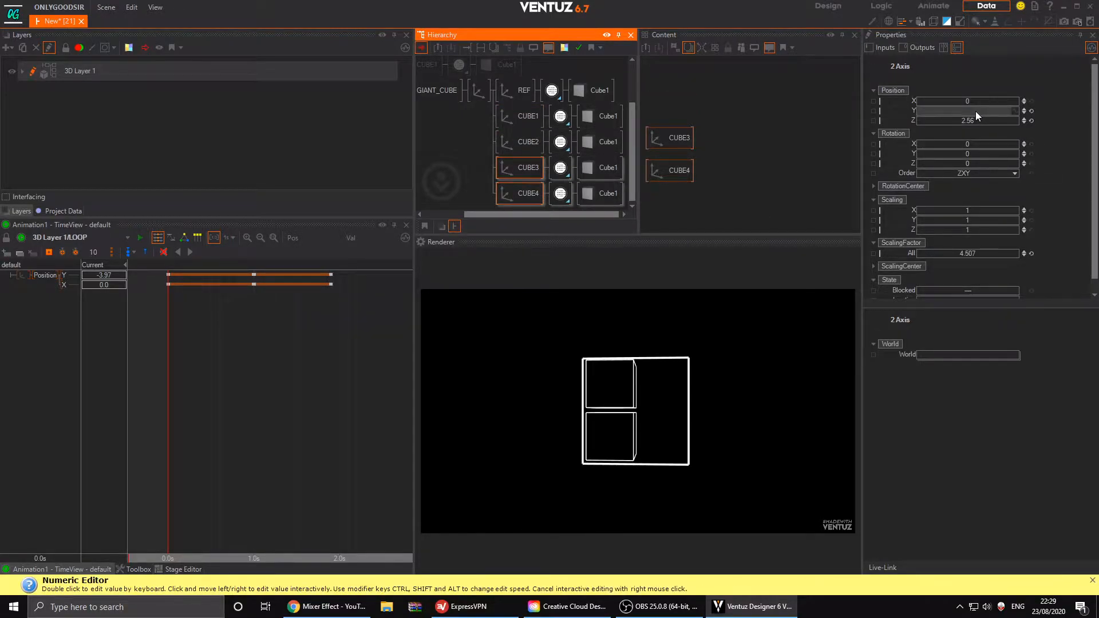
left_click_drag(975, 111, 980, 111)
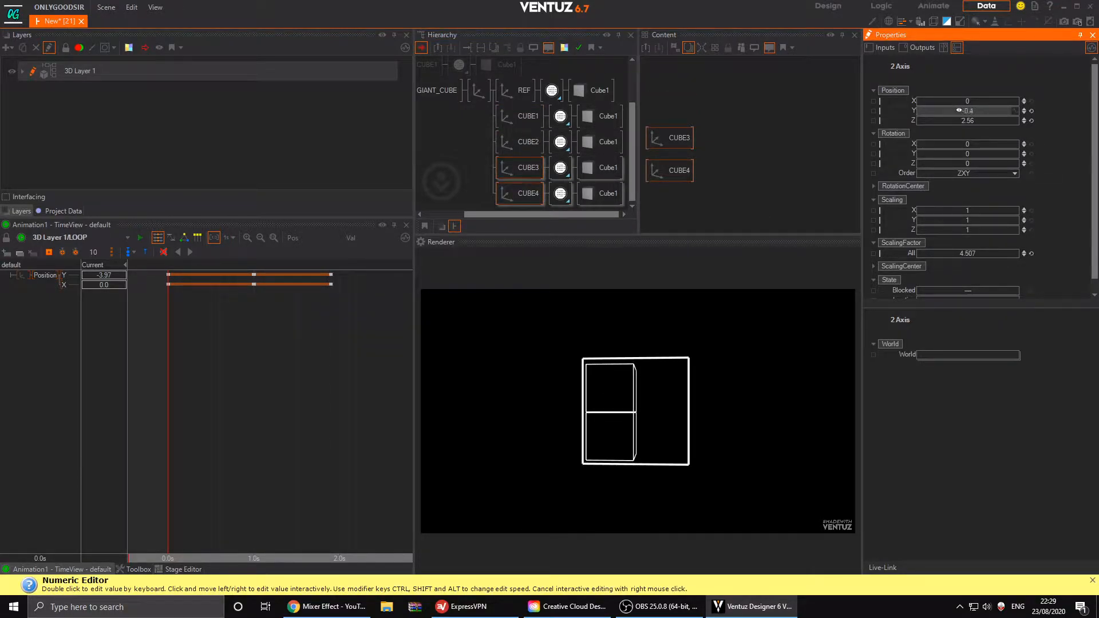
- Add a new Axis inside GIANT_CUBE and group CUBE1 to CUBE4 under it
left_click(449, 140)
left_click(519, 119)
type("ax")
key("Return")
left_click(510, 139)
left_click(513, 166, "ctrl")
left_click(517, 192, "ctrl")
left_click_drag(521, 140, 527, 125)
- Duplicate the axis holding the four cubes and move the copy to Z -4.554
double_click(506, 121)
left_click_drag(515, 182, 516, 183, "ctrl")
scroll(523, 146, "down", 1)
middle_click(516, 153)
left_click(510, 190)
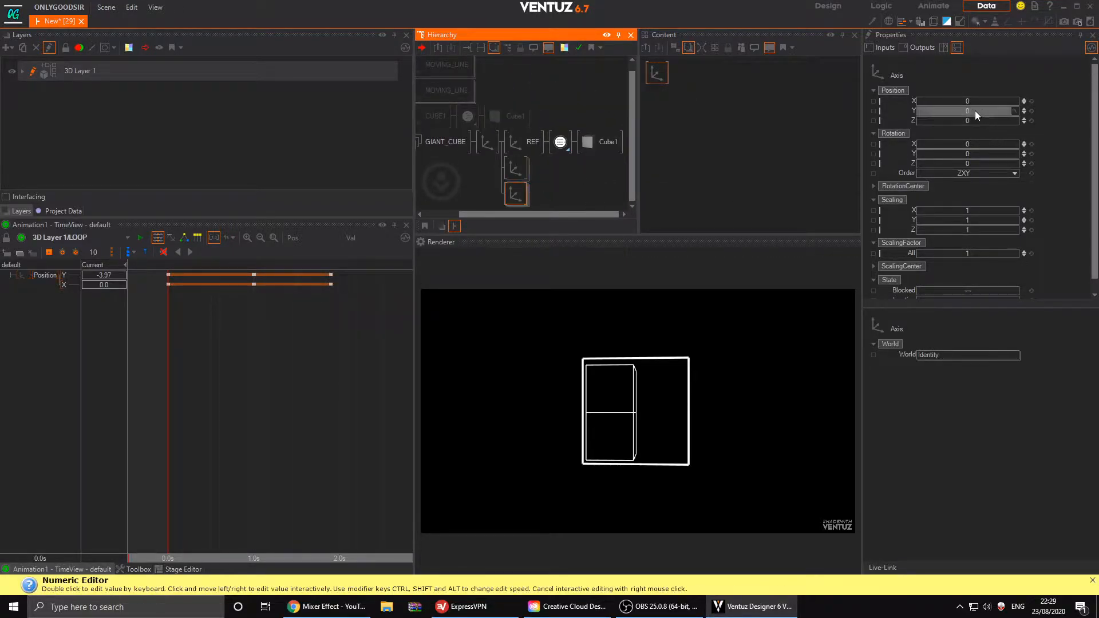
left_click_drag(970, 119, 1017, 123)
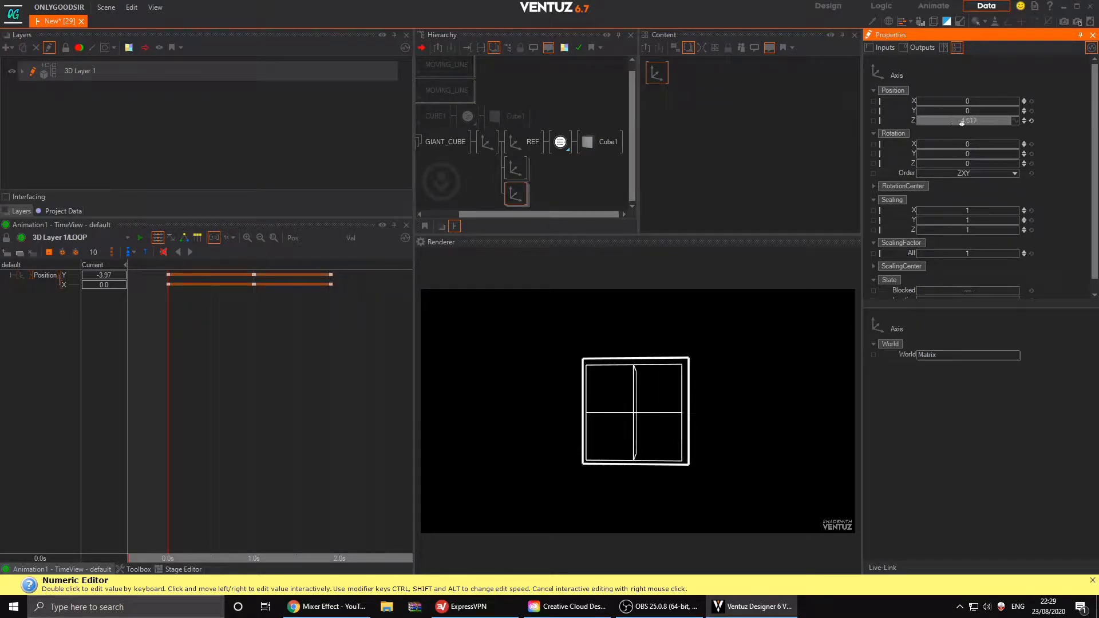
left_click_drag(968, 122, 929, 123)
- Set the individual materials of all cubes under both cube axes to inactive
middle_click(515, 165)
middle_click_drag(517, 176, 499, 110)
middle_click(501, 194)
middle_click_drag(522, 183, 508, 102)
left_click(560, 117)
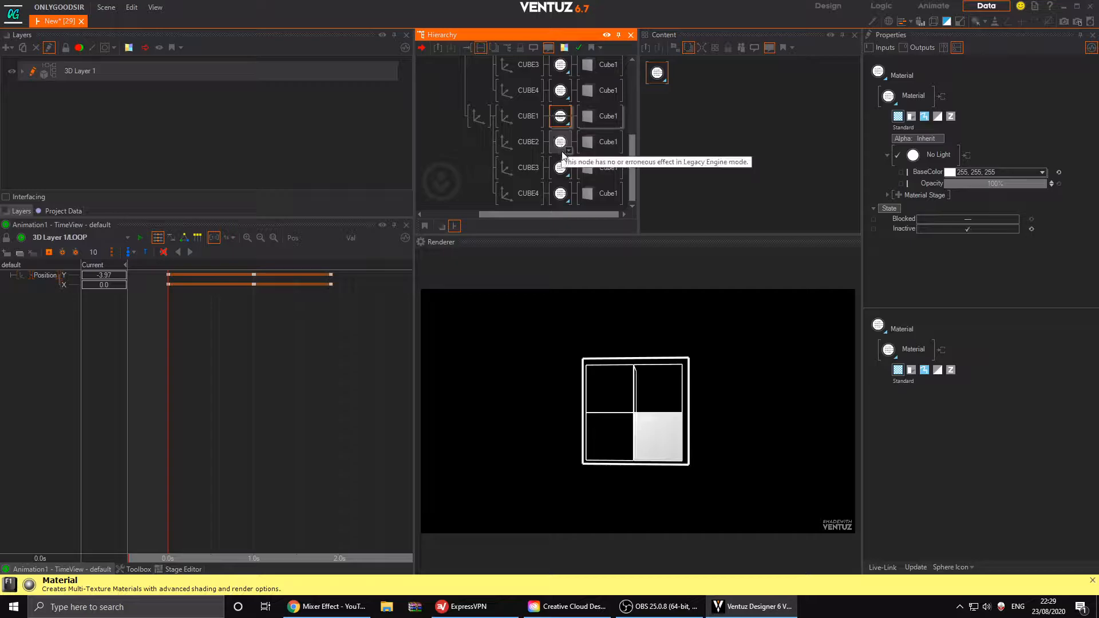
double_click(561, 196)
middle_click_drag(560, 103, 567, 163)
double_click(567, 152)
double_click(566, 128)
double_click(568, 103)
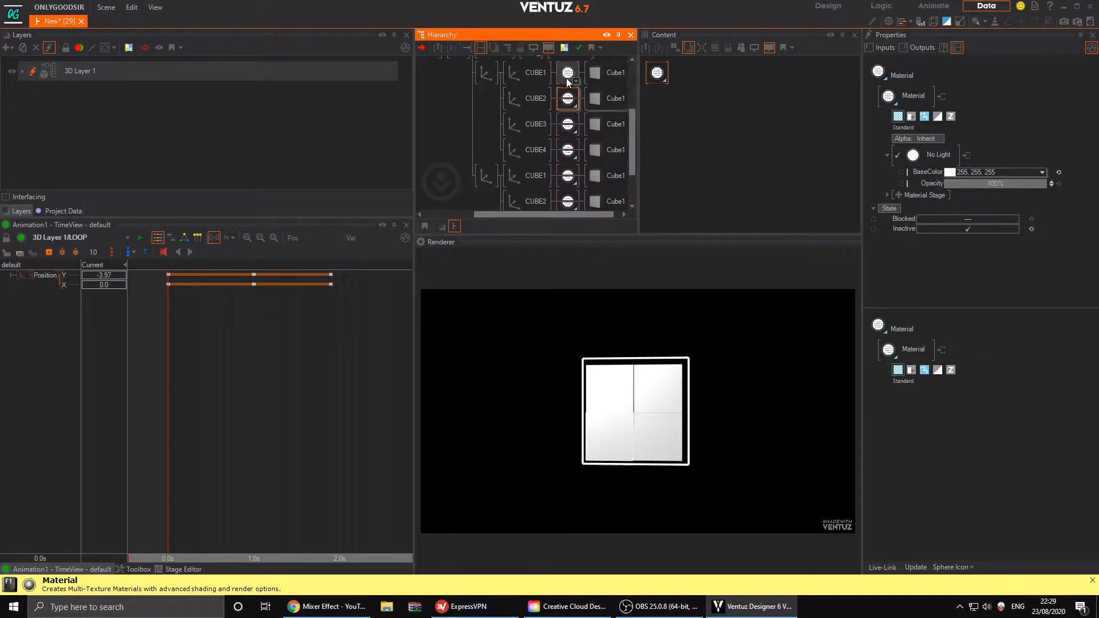
double_click(568, 79)
- Copy the REF material as a shared parent material and place both cube axes under it
middle_click_drag(538, 110, 562, 170)
left_click(553, 114)
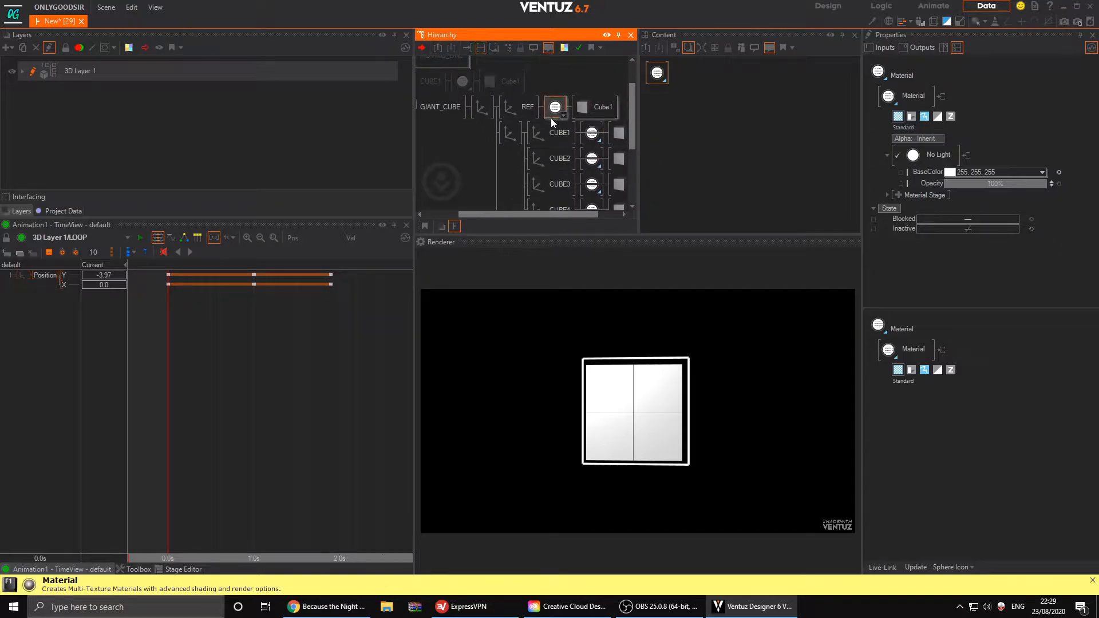
left_click_drag(554, 116, 509, 134)
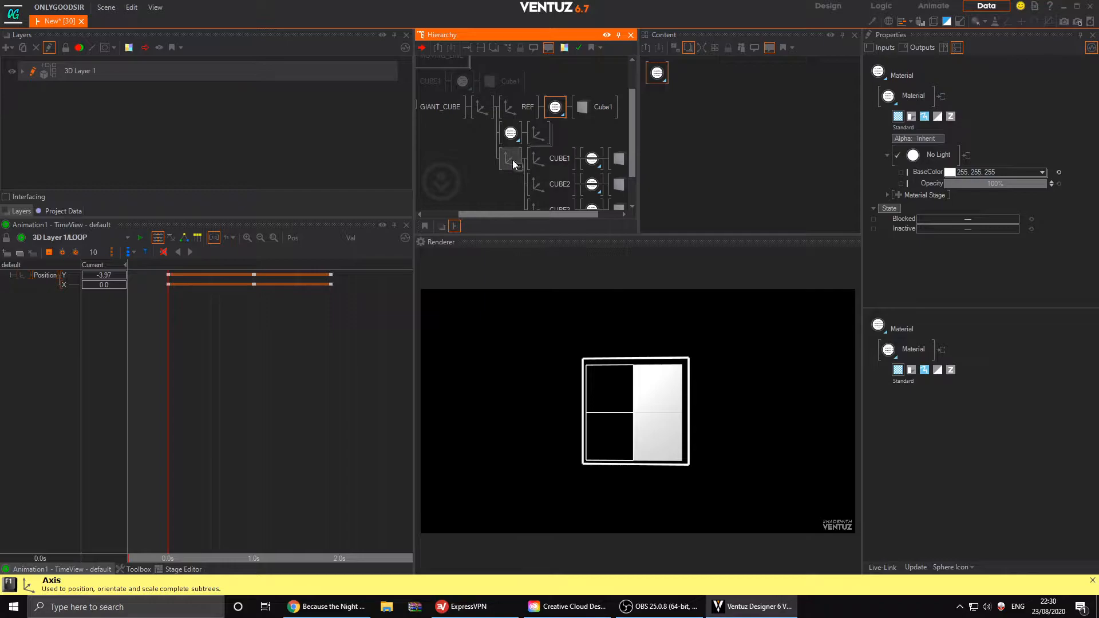
left_click(517, 166)
left_click_drag(517, 194, 546, 182)
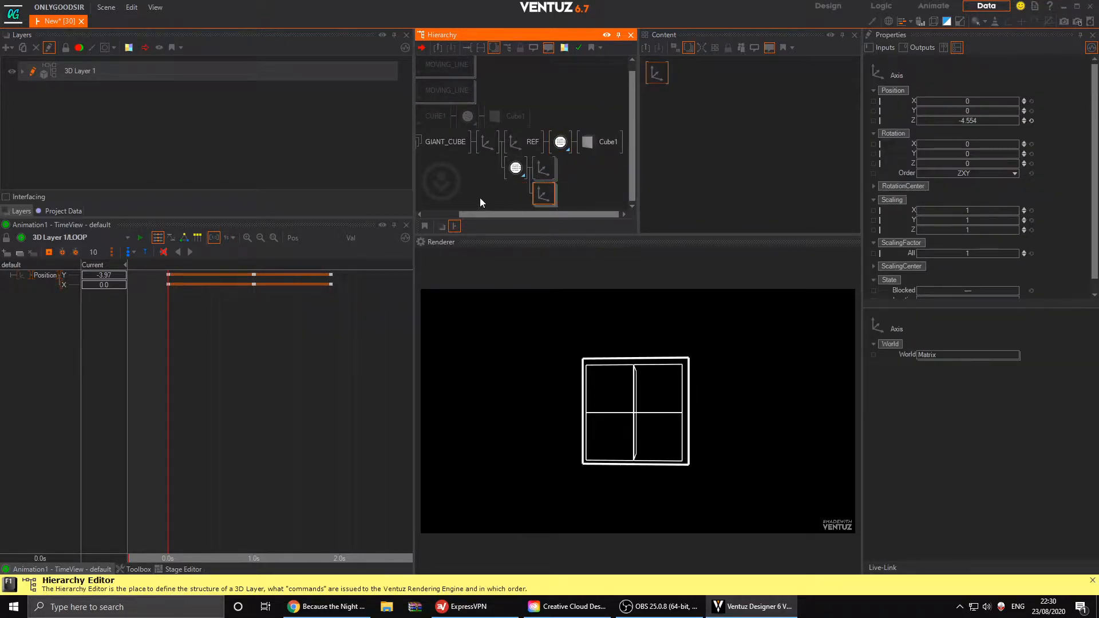
- Block the REF axis and rotate GIANT_CUBE's parent axis around Y to show the cubes at an angle
left_click(520, 144)
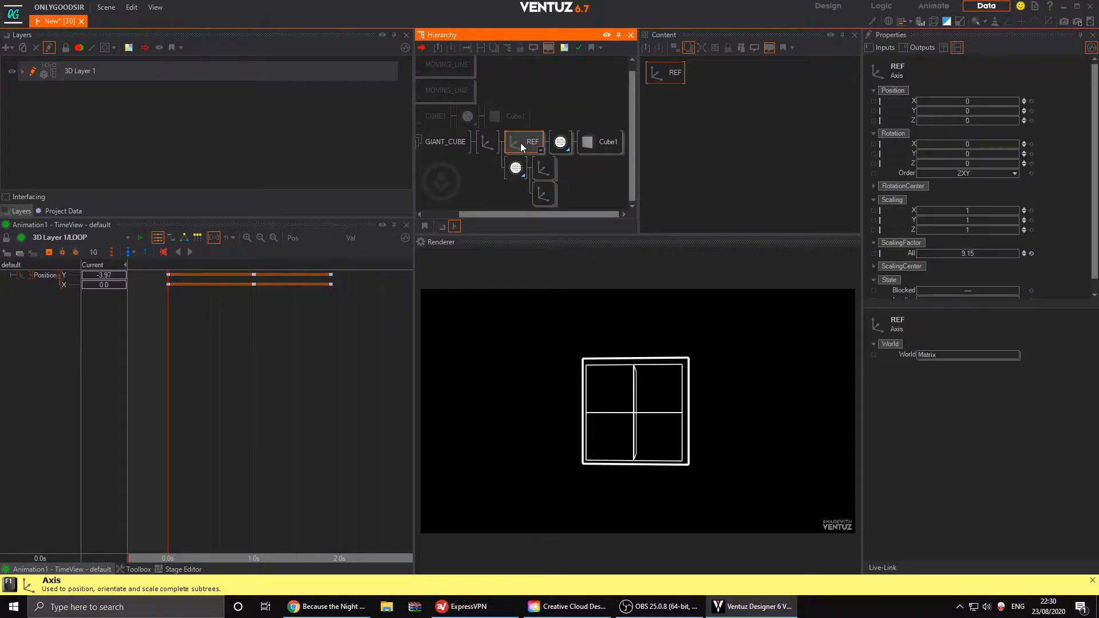
double_click(520, 143)
left_click(485, 142)
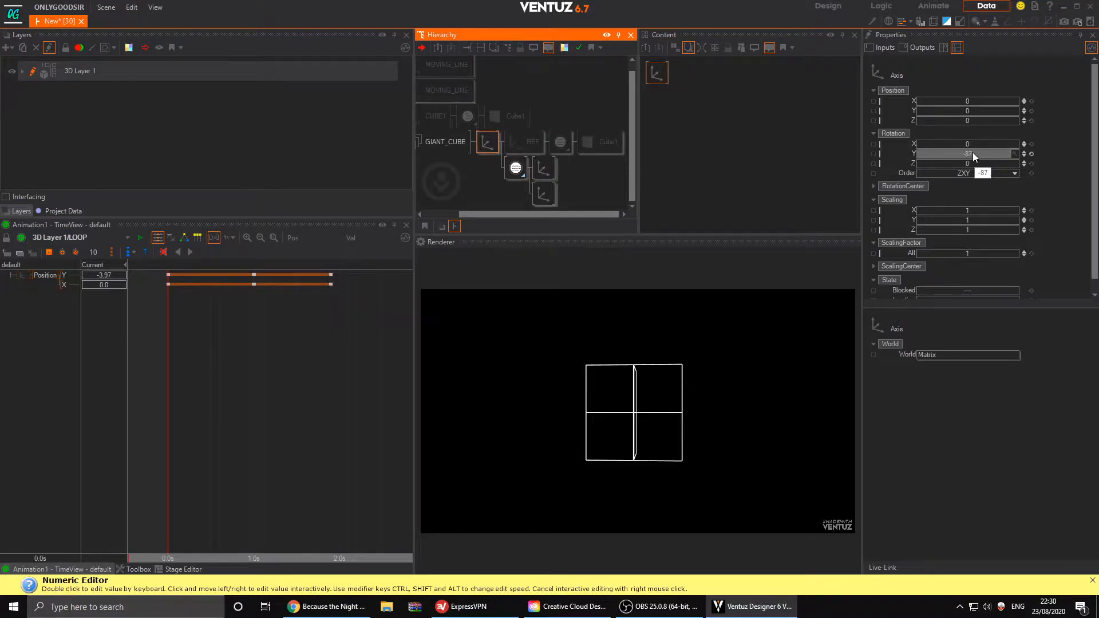
left_click_drag(966, 154, 1010, 153)
- Block CUBE2 under the first cube axis to check which cube it is
left_click(548, 179)
left_click(541, 191, "ctrl")
left_click(544, 170)
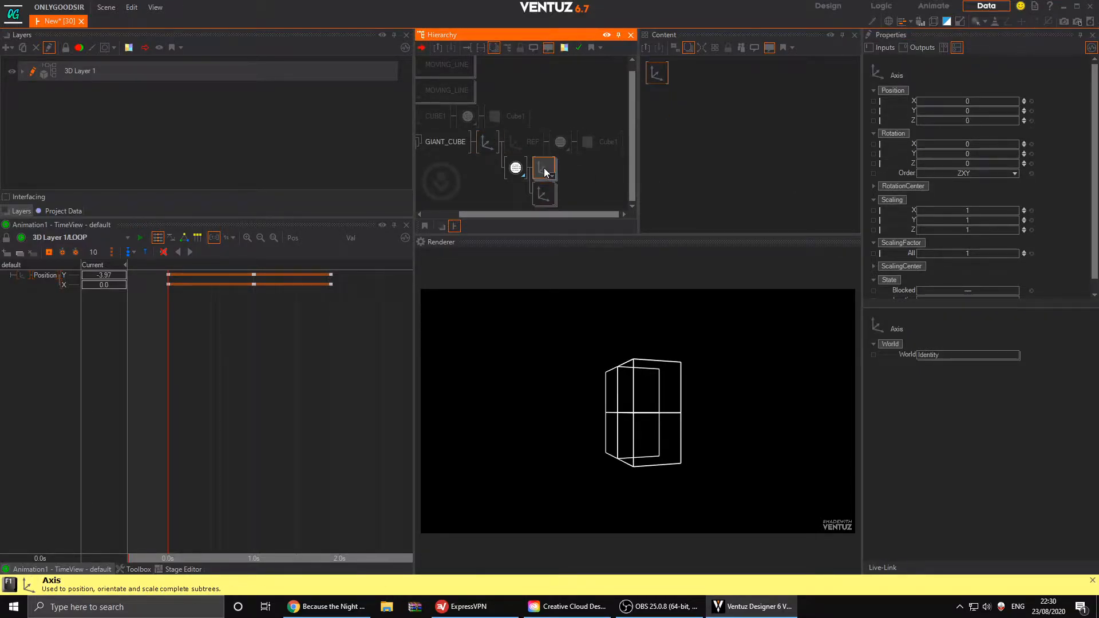
left_click(549, 174)
left_click(534, 138)
left_click(535, 162)
left_click(490, 143)
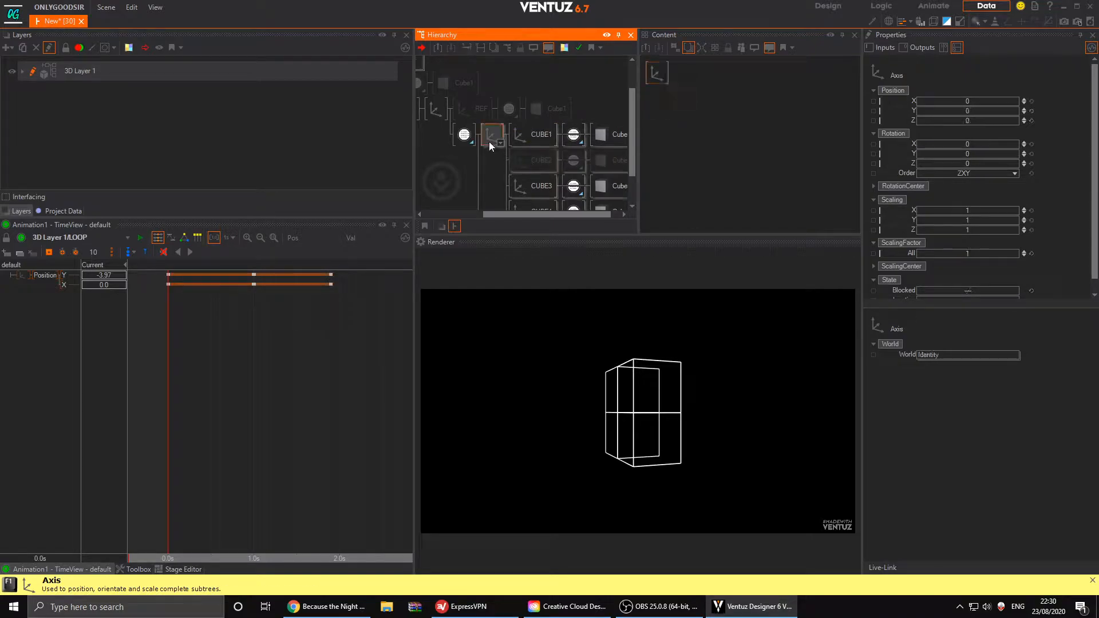
double_click(490, 144)
- Block the second cube axis to isolate the first one, and unblock CUBE2 inside the first axis
left_click(543, 187)
key("b")
double_click(542, 168)
middle_click_drag(590, 177, 547, 98)
left_click(538, 98)
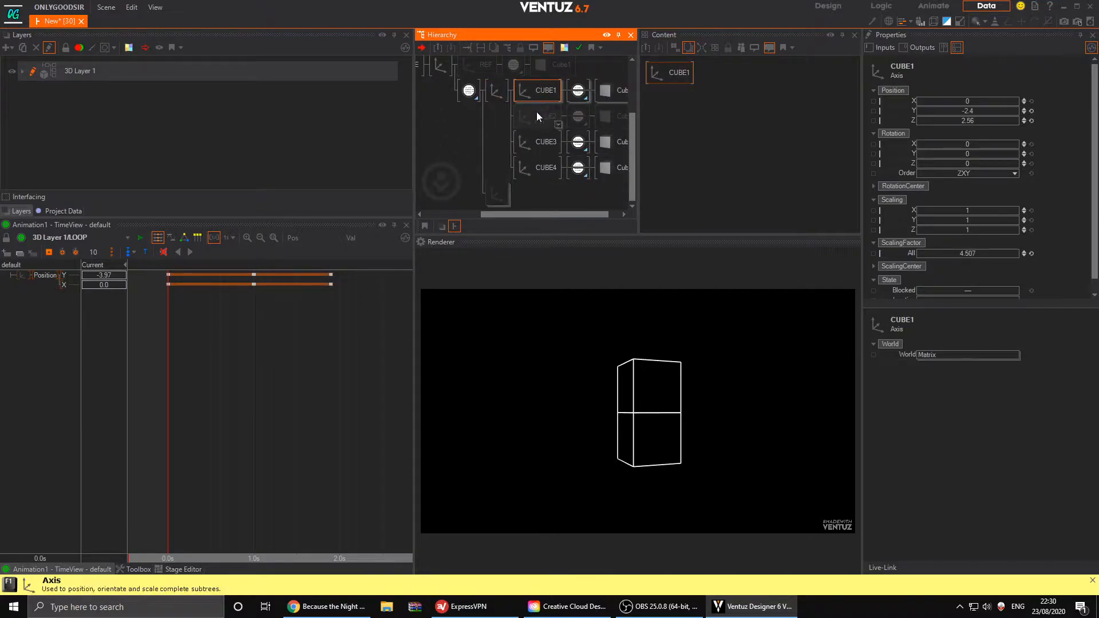
left_click(536, 116)
- Move CUBE1 and CUBE3 under the first cube axis together to X -4.43 and Z 2.65
left_click(540, 99)
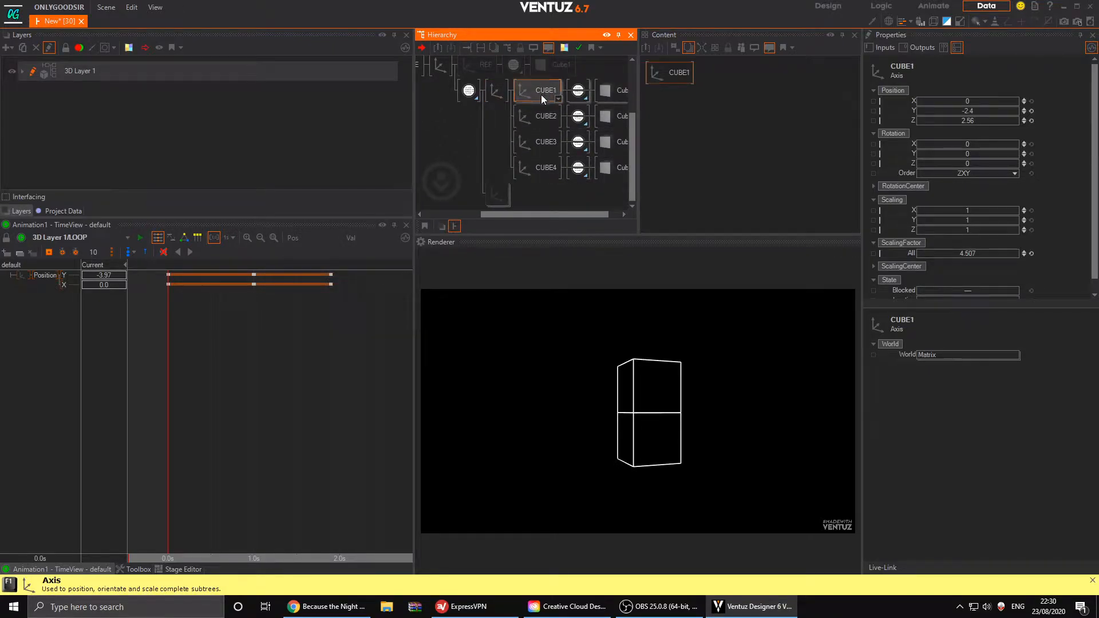
left_click(533, 143, "ctrl")
left_click_drag(970, 121, 1036, 122)
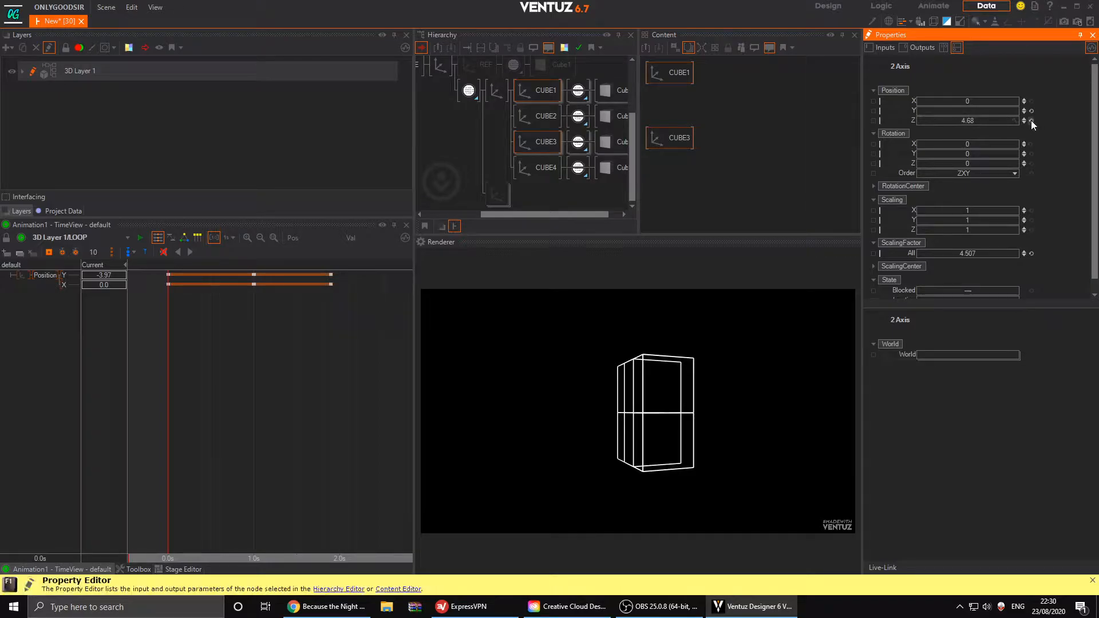
left_click_drag(969, 120, 943, 99)
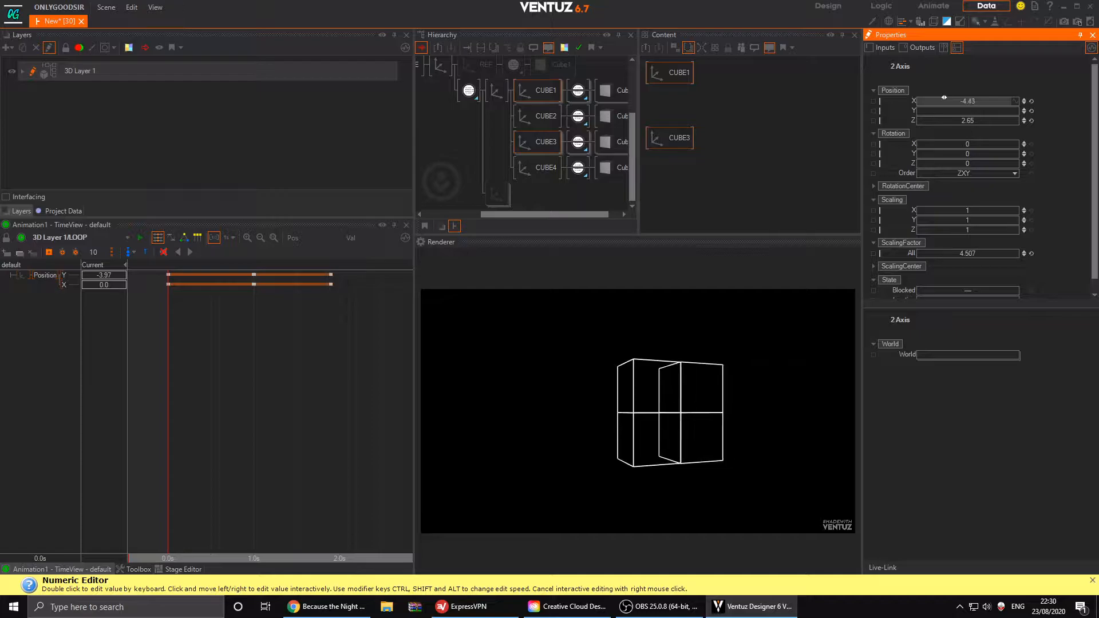
- Block the first cube axis, then unblock and expand the second cube axis
left_click(503, 92)
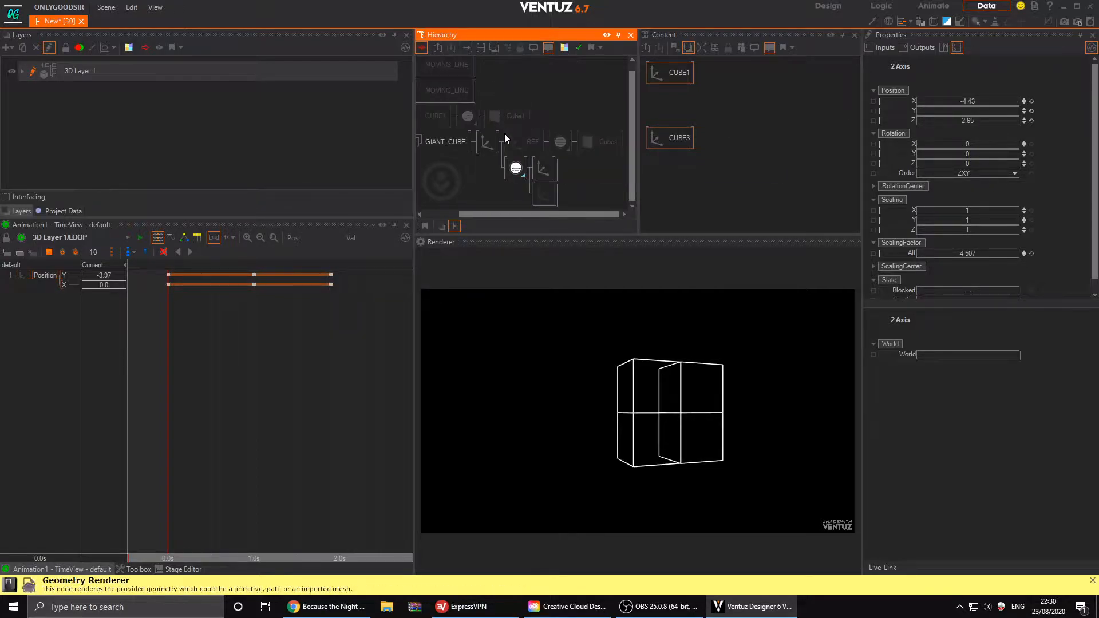
left_click(542, 167)
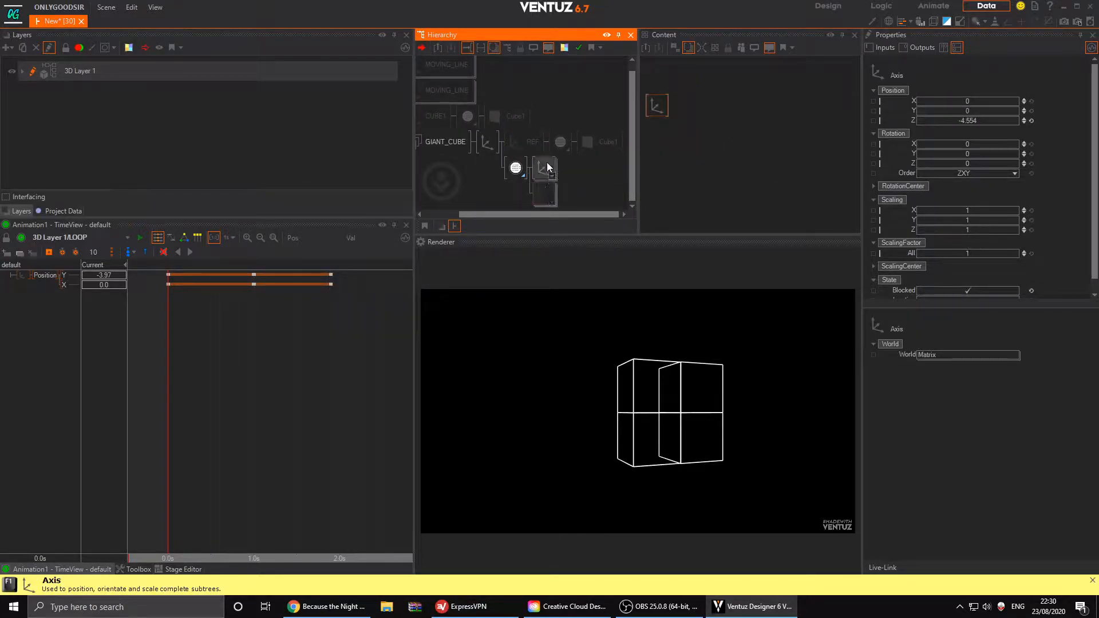
left_click(542, 190)
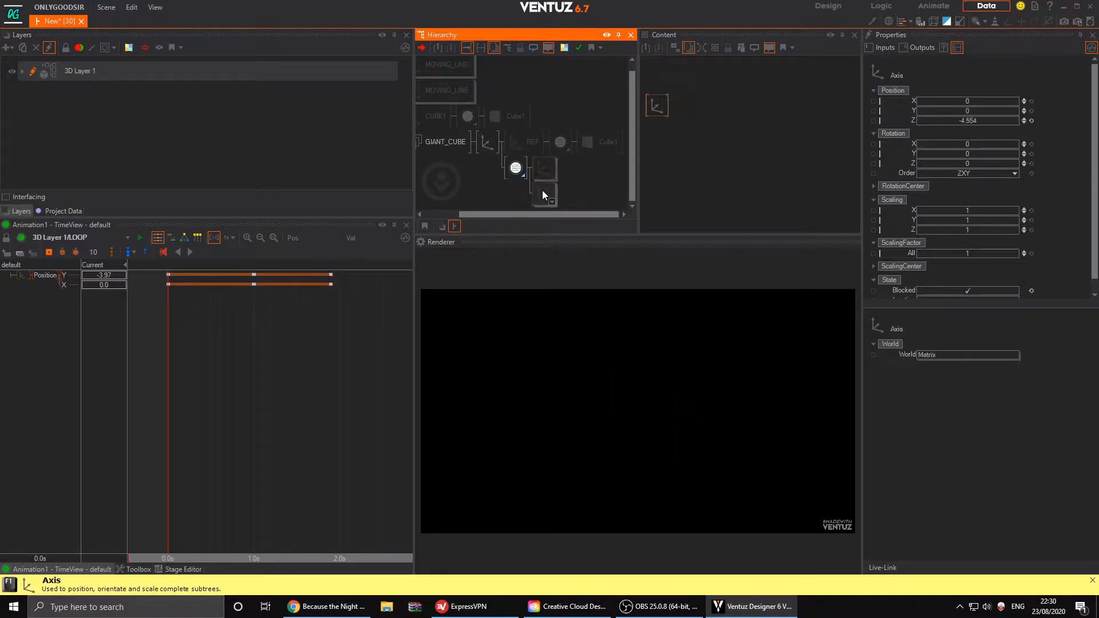
double_click(547, 193)
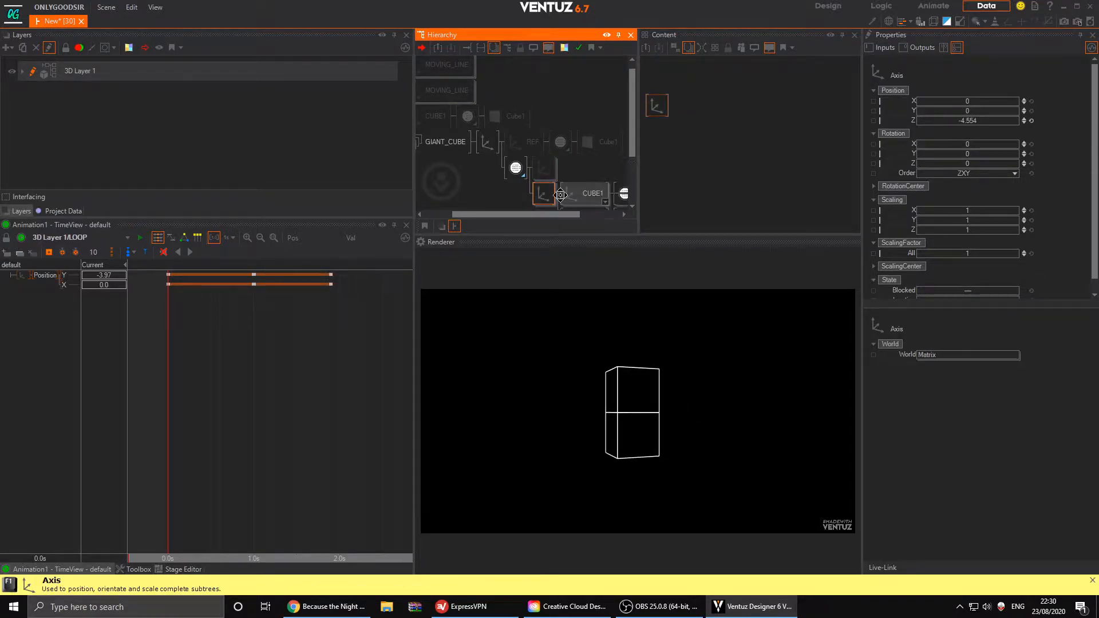
- Move CUBE2 and CUBE3 under the second cube axis together to about X -4.54
left_click(545, 156)
left_click(540, 177, "ctrl")
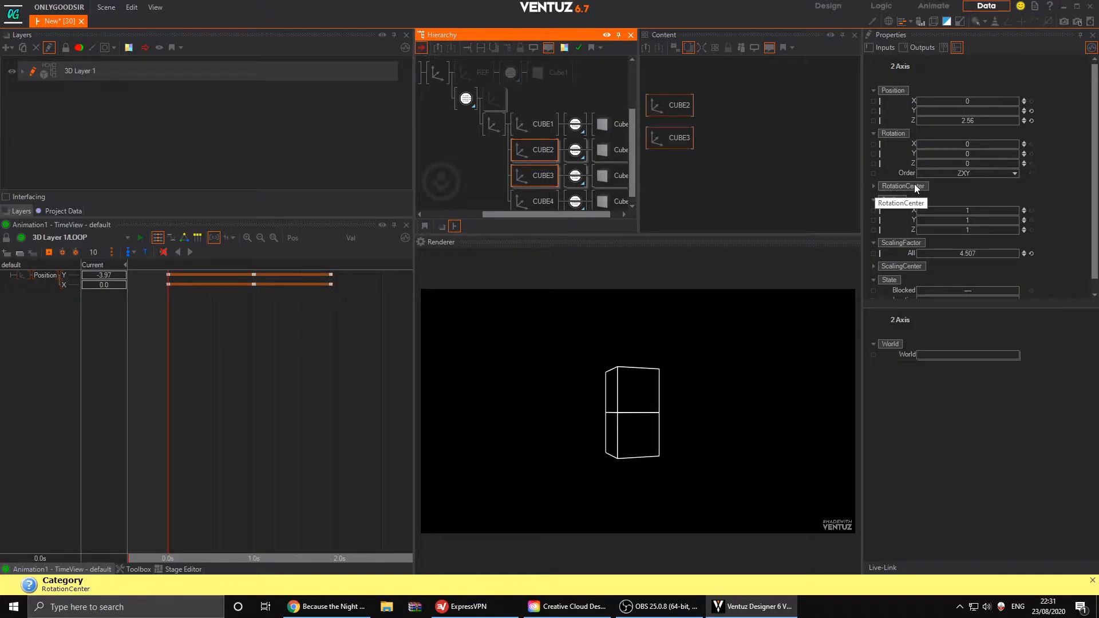
left_click_drag(971, 102, 926, 98)
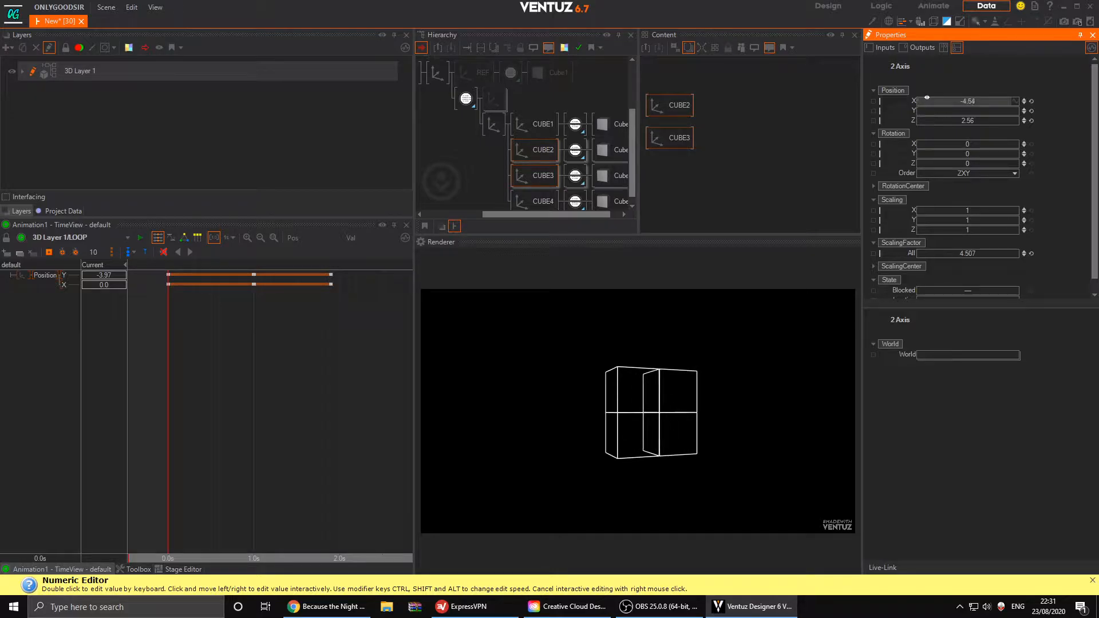
- Collapse the second cube axis, unblock the first one, and rotate GIANT_CUBE's main axis to Y 146
left_click(493, 119)
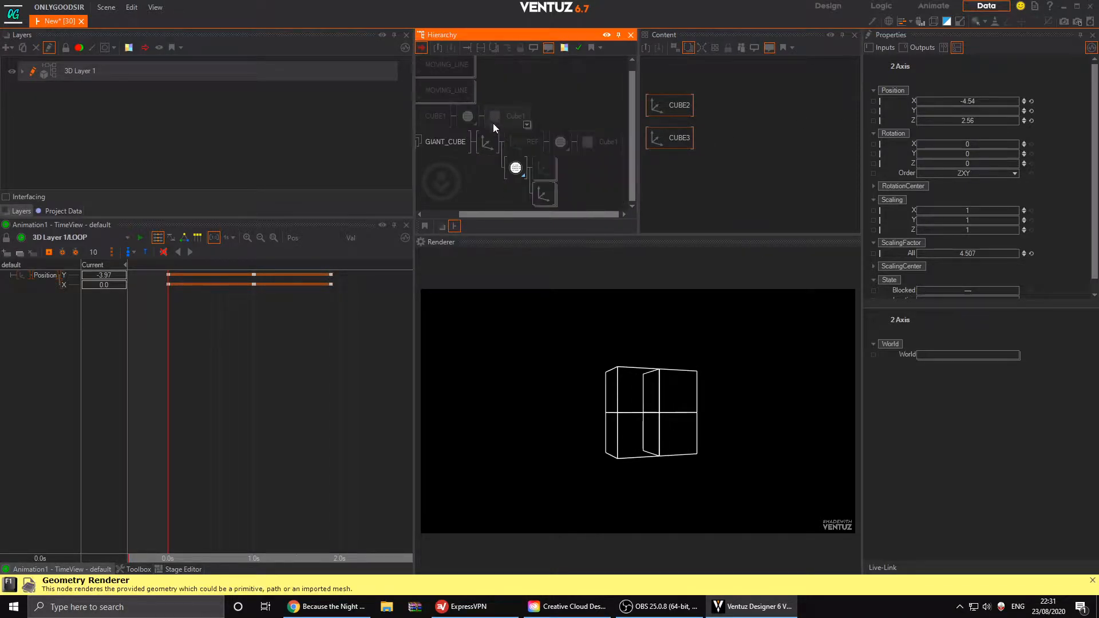
left_click(542, 167)
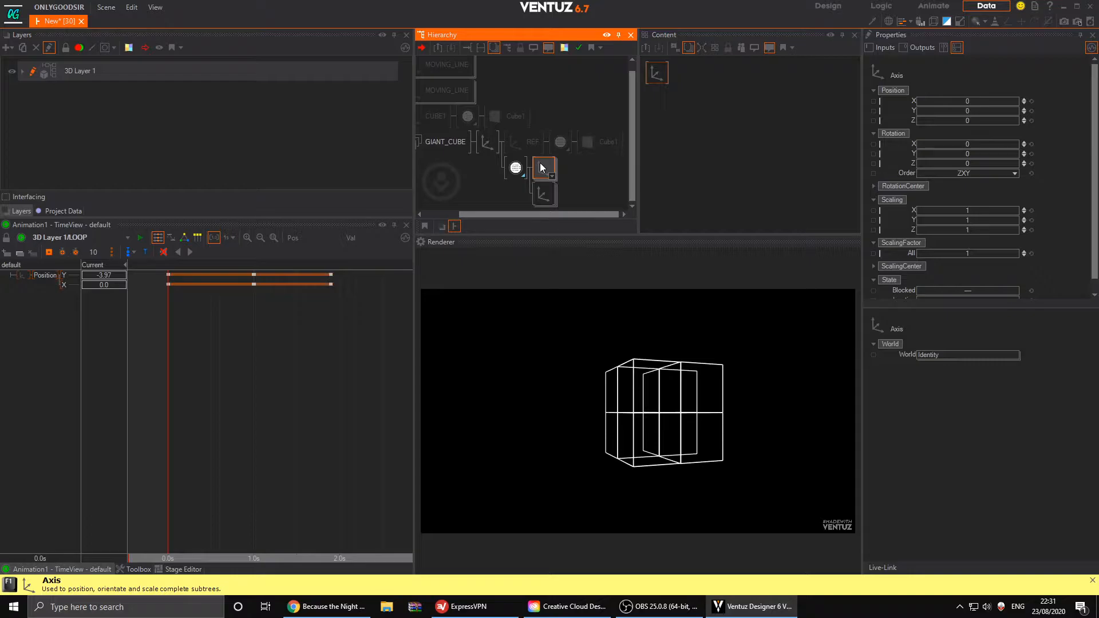
left_click(497, 157)
left_click(489, 146)
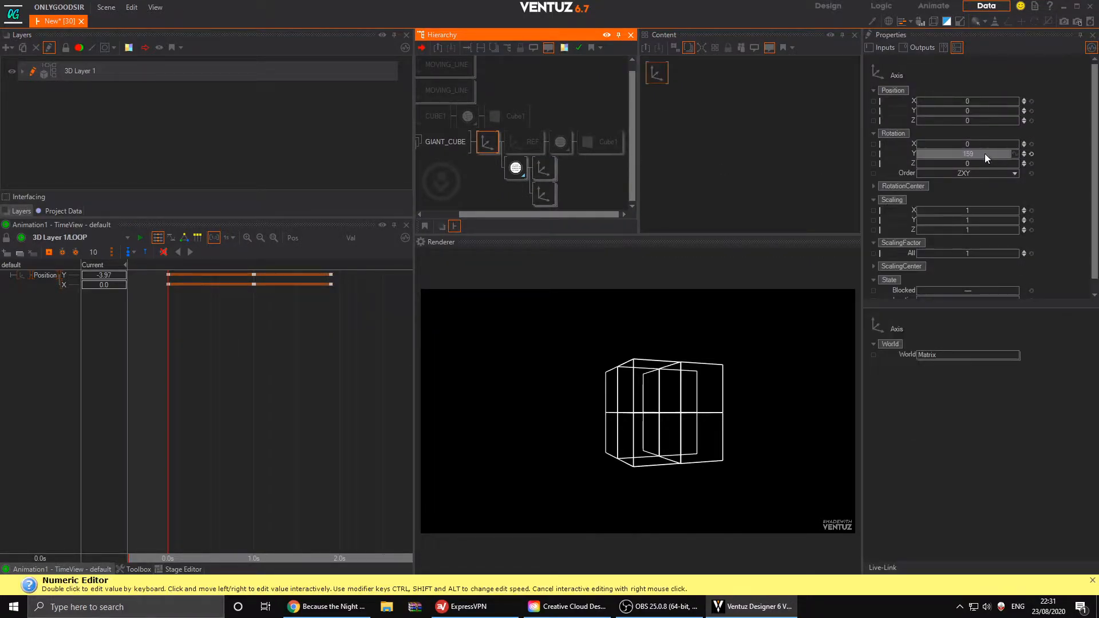
mouse_move(984, 153)
left_mouse_down()
mouse_move(966, 154)
mouse_move(984, 153)
left_mouse_up()
- Expand the first cube axis and compare the position values of CUBE1 through CUBE4
left_click(544, 169)
left_click(551, 175)
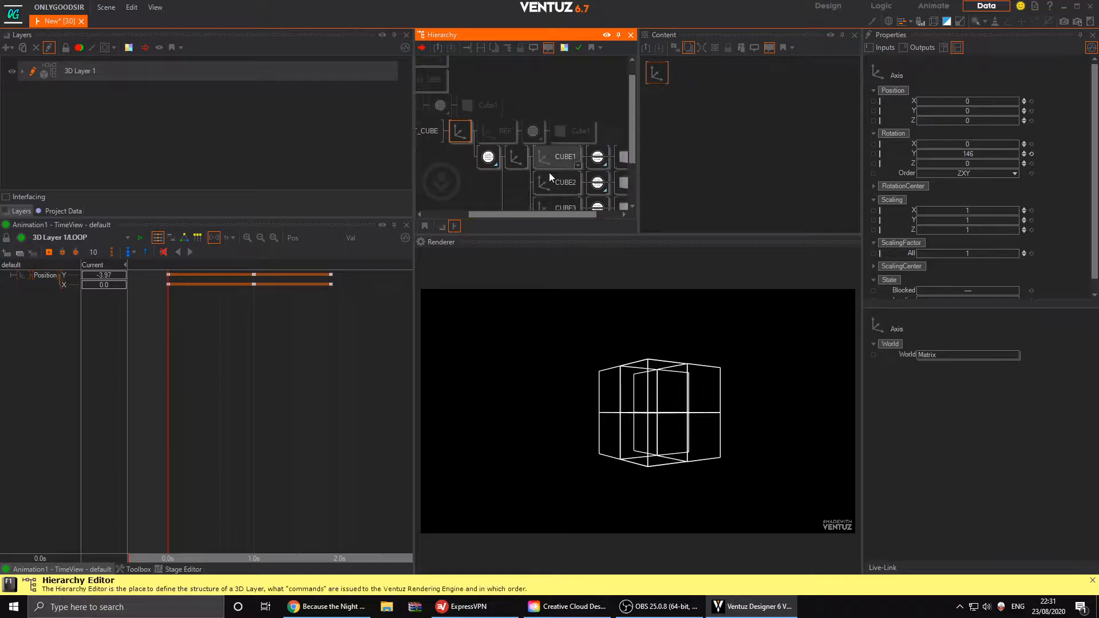
left_click(515, 96)
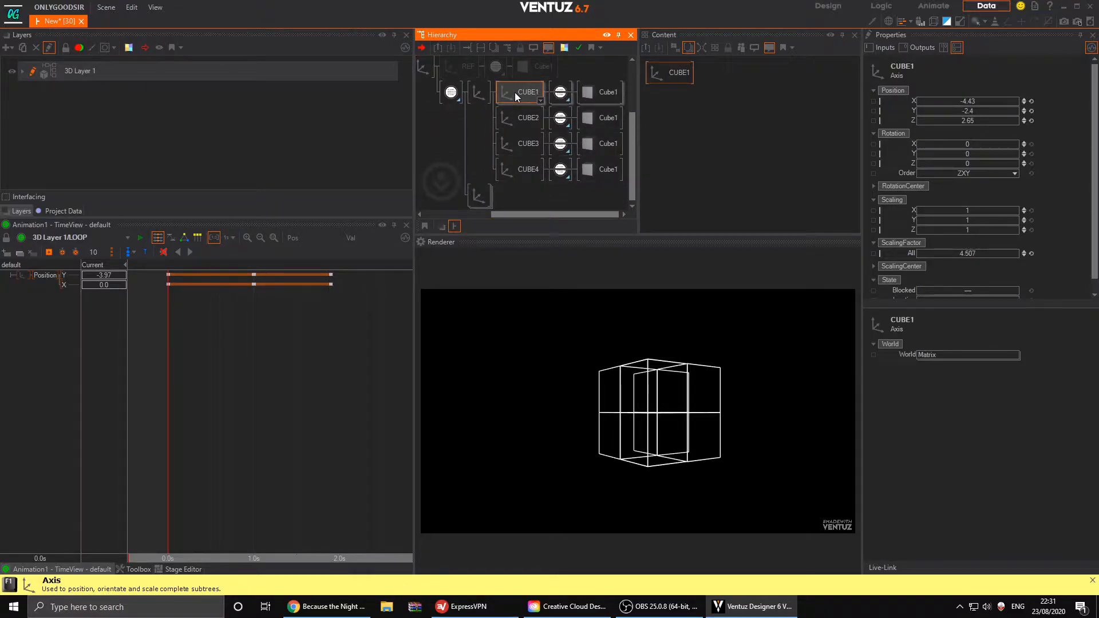
left_click(516, 119)
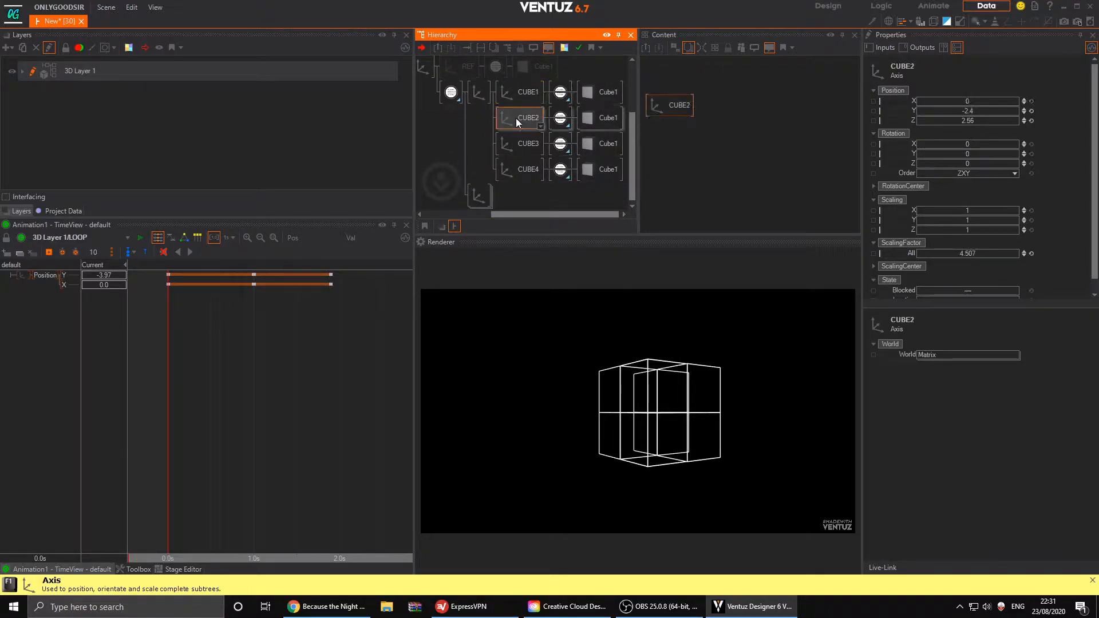
left_click(519, 148)
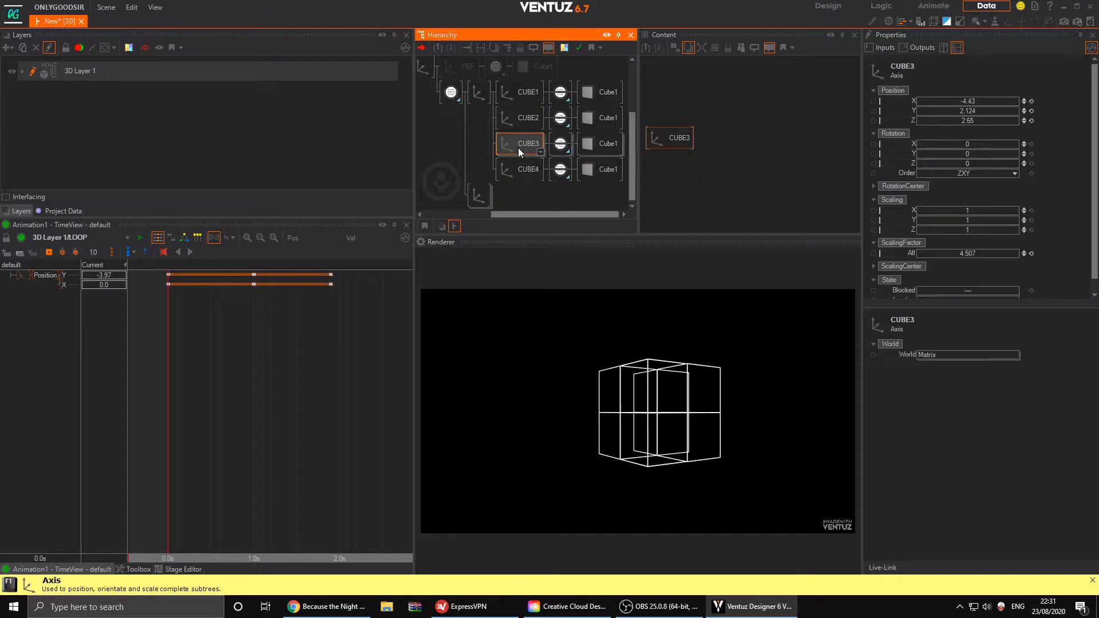
left_click(518, 171)
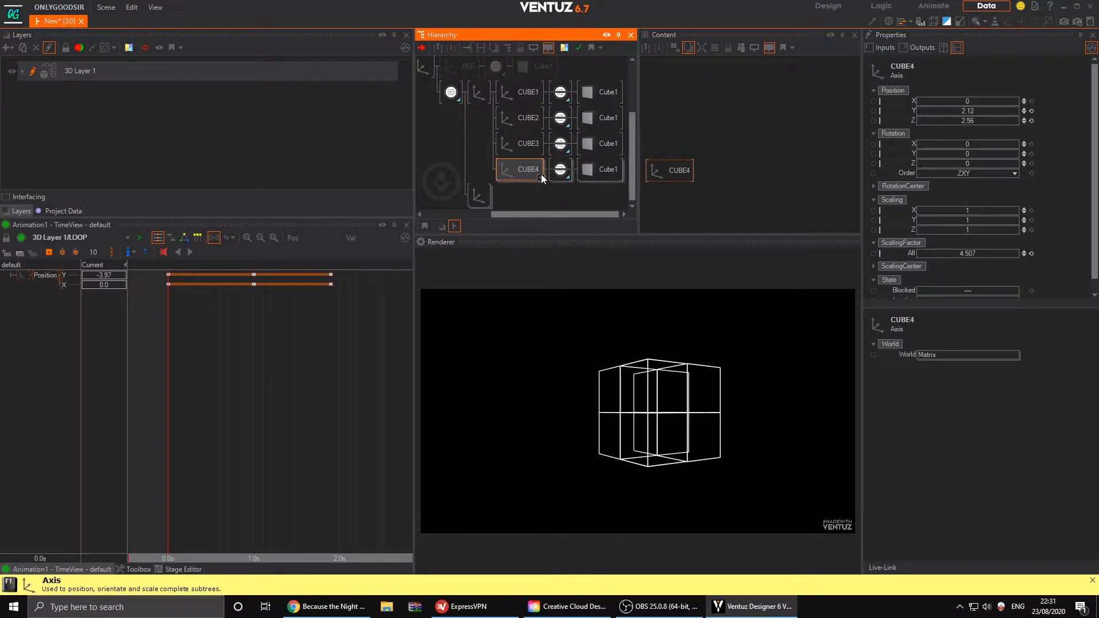
- Inspect the blending and draw mode settings of CUBE4's material, including its WidthMode choices
left_click(553, 175)
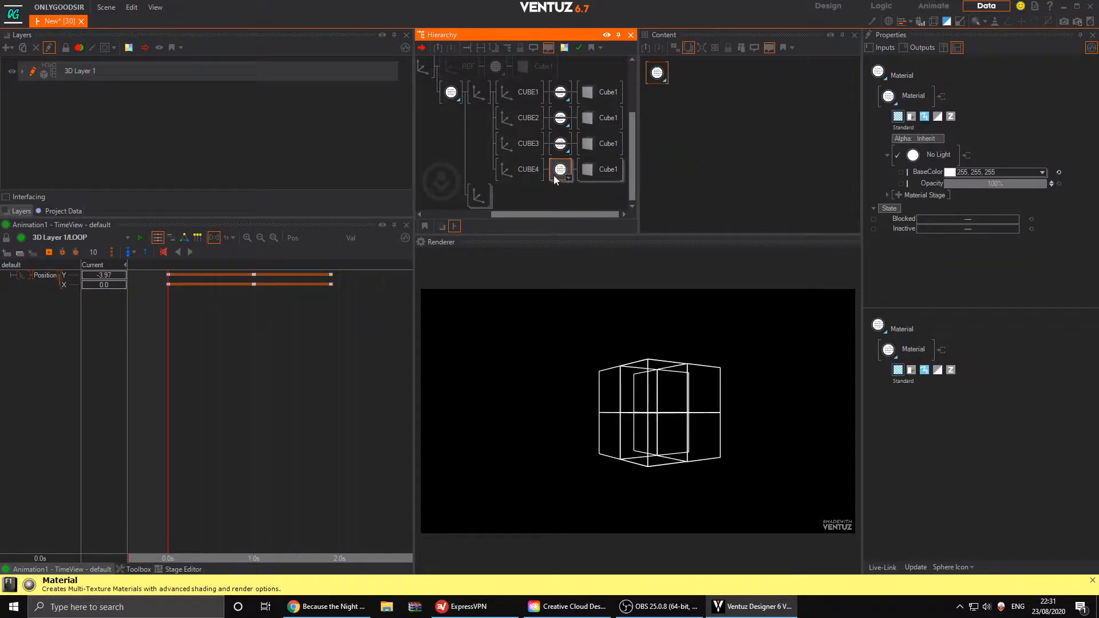
left_click(938, 118)
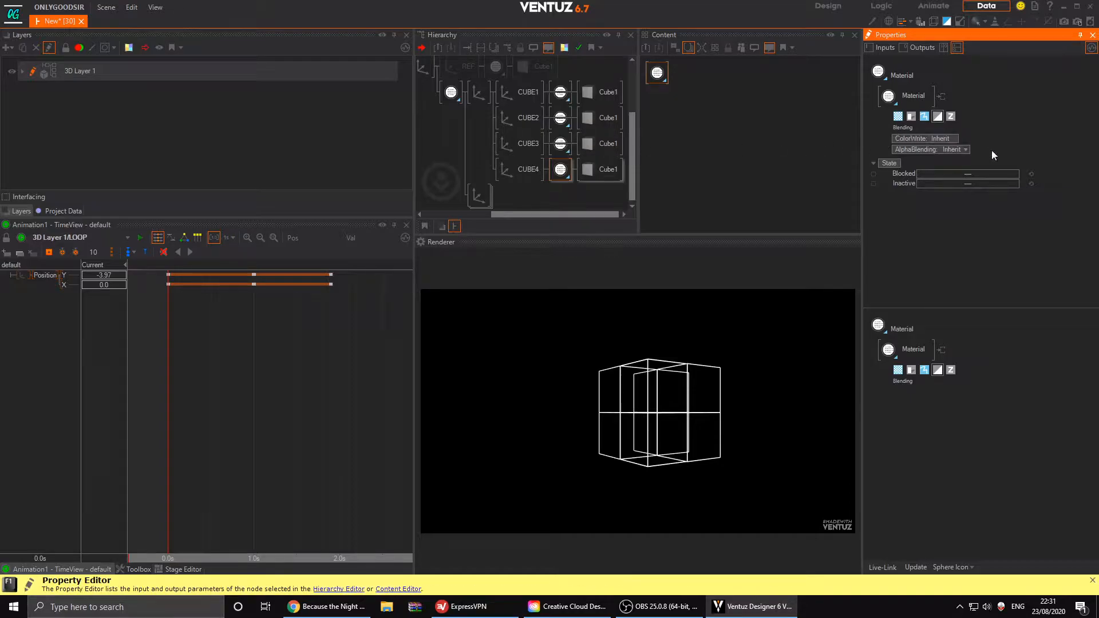
left_click(925, 116)
left_click(1032, 168)
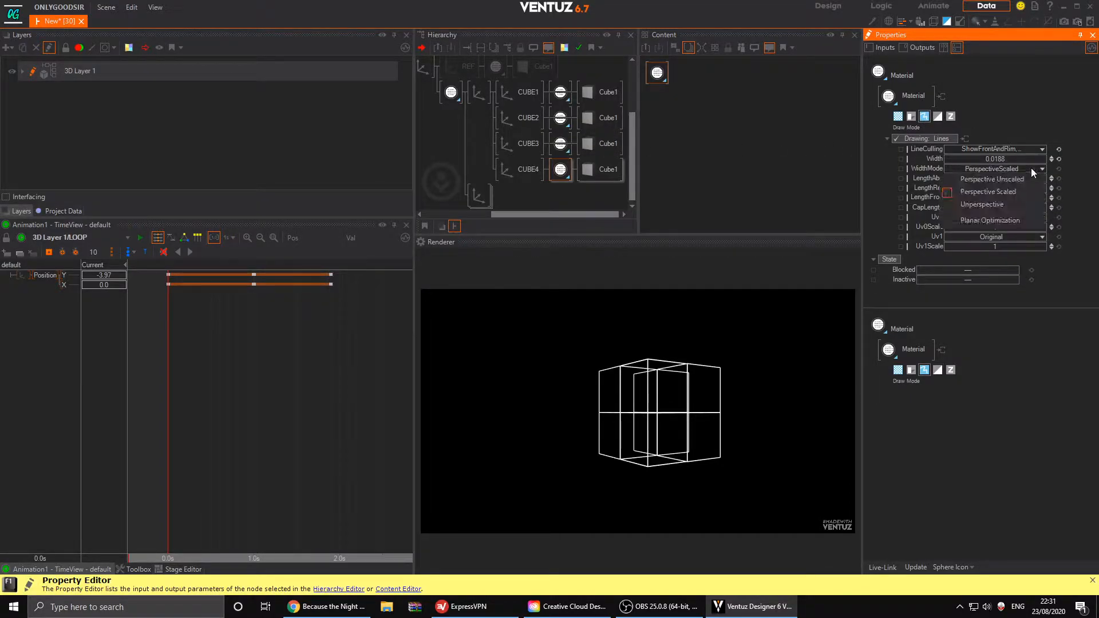
left_click(1021, 177)
- Try the LineCulling display options on CUBE4's material, finishing on Show Front+Rim
left_click(1042, 150)
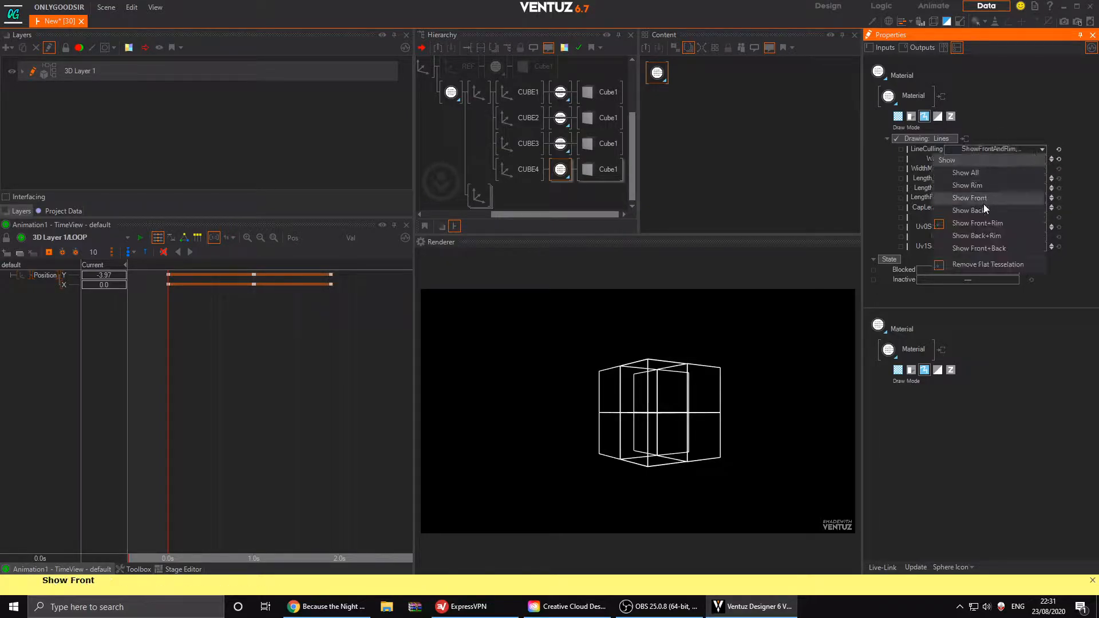
left_click(981, 235)
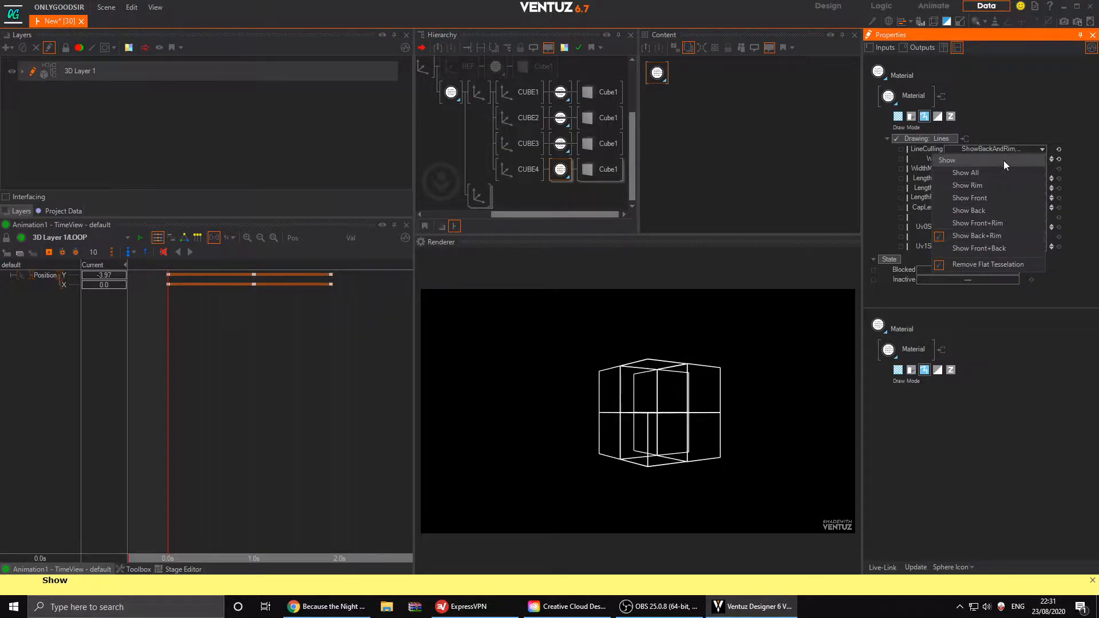
left_click(986, 249)
left_click(990, 226)
left_click(979, 213)
left_click(980, 199)
left_click(980, 185)
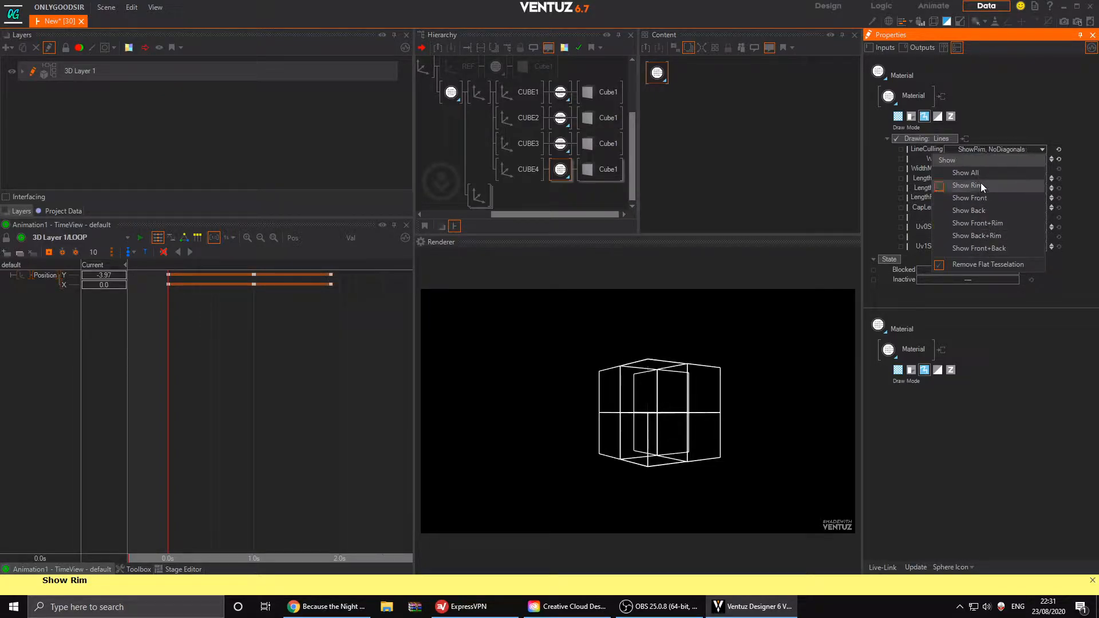
left_click(981, 174)
left_click(981, 185)
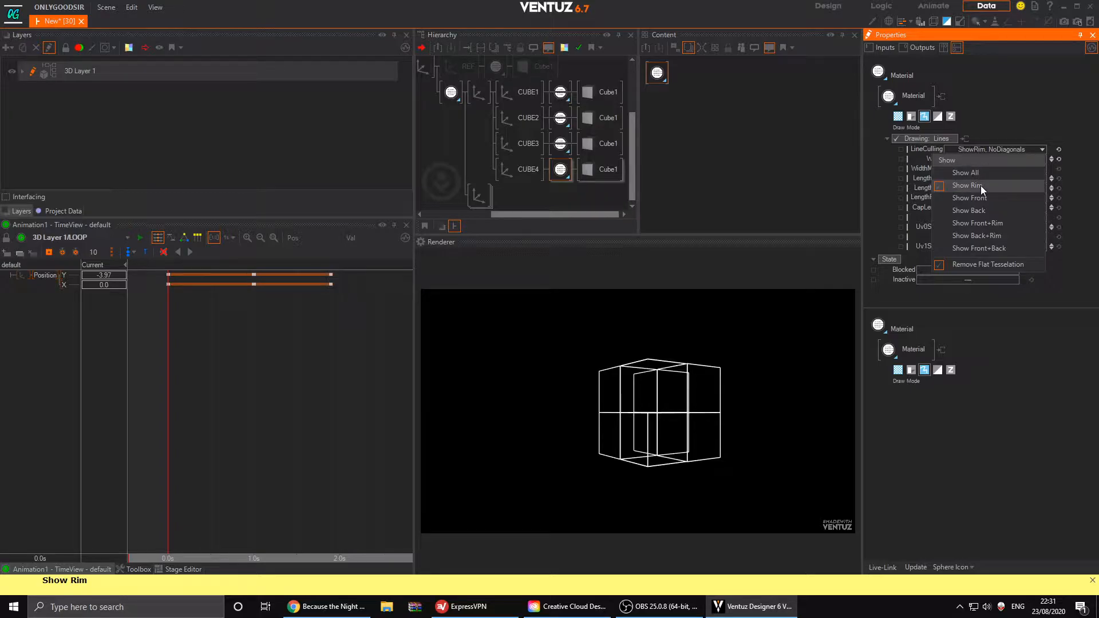
left_click(981, 224)
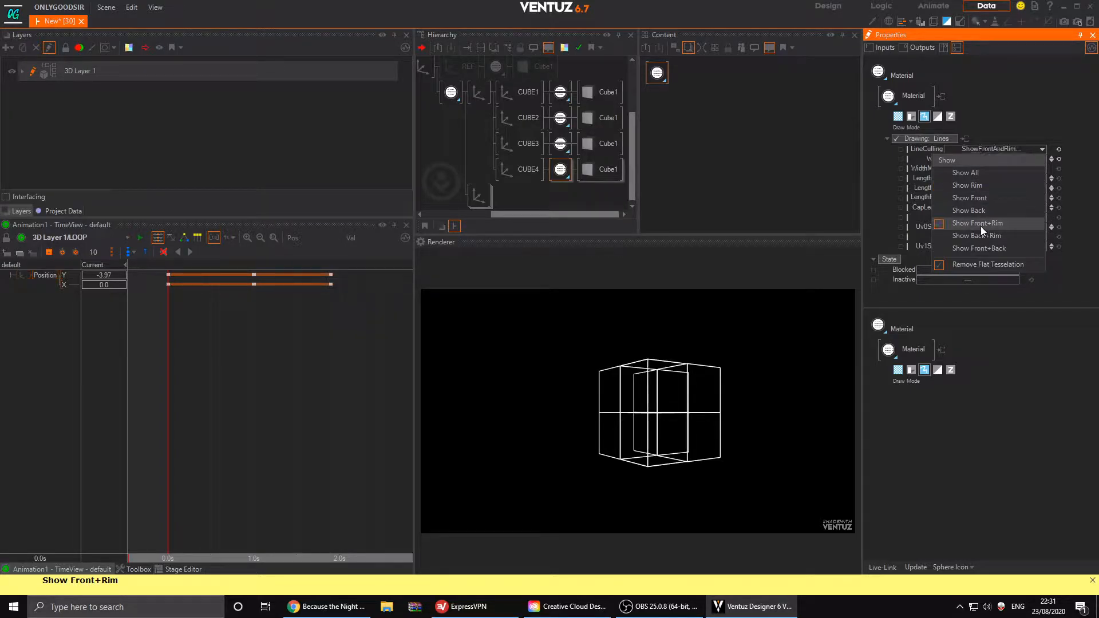
- Try the LineCulling display options on the shared material above the two cube axes, finishing on Show Back
left_click(447, 102)
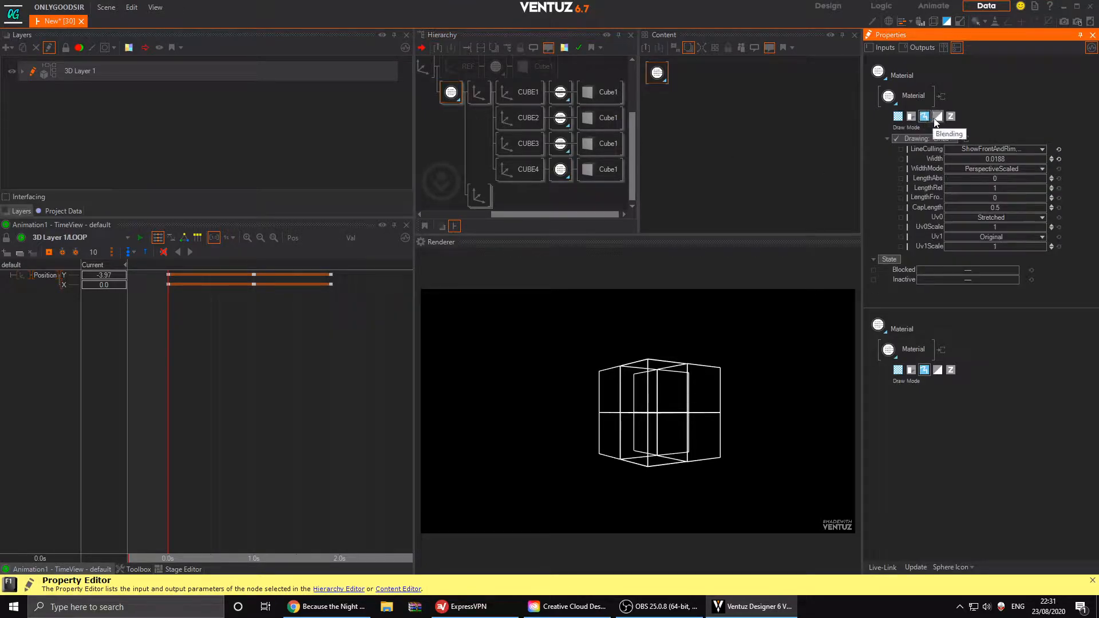
left_click(1015, 150)
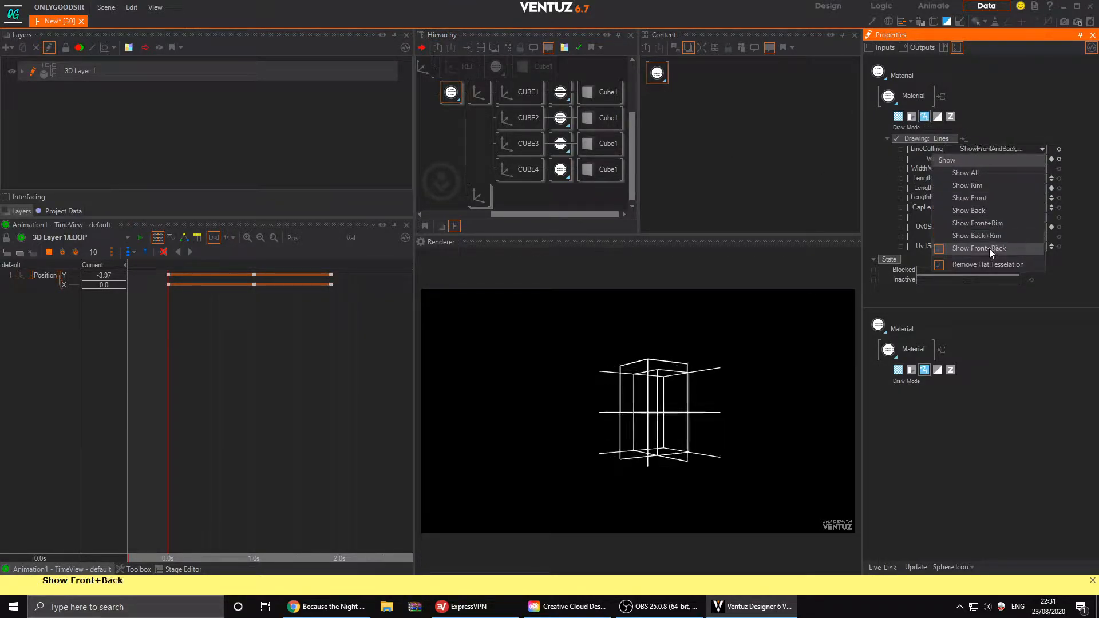
left_click(989, 210)
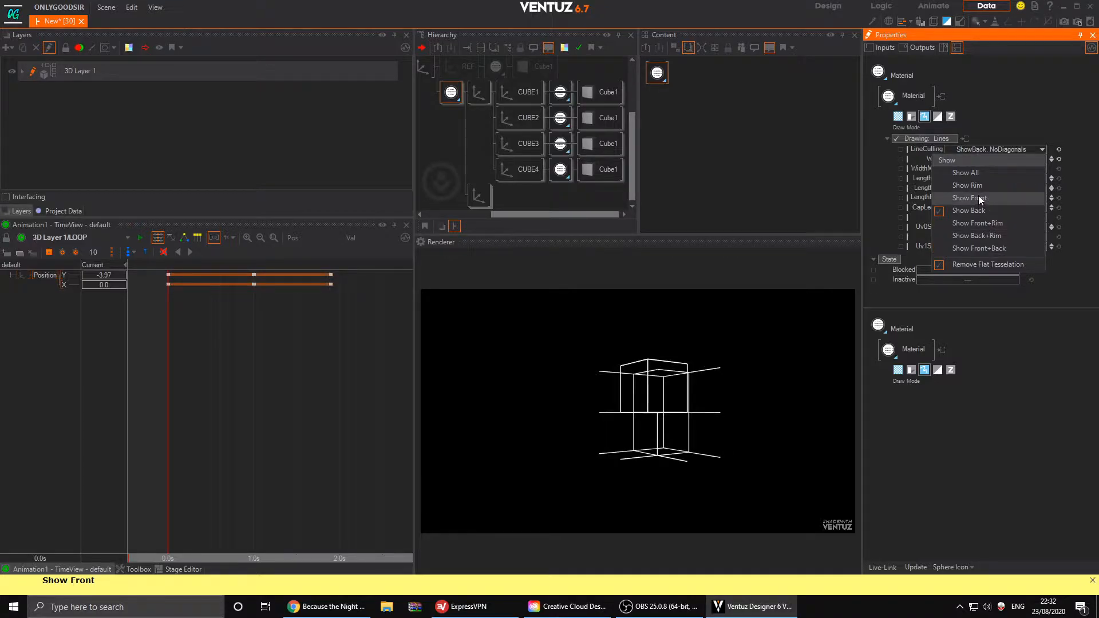
left_click(978, 184)
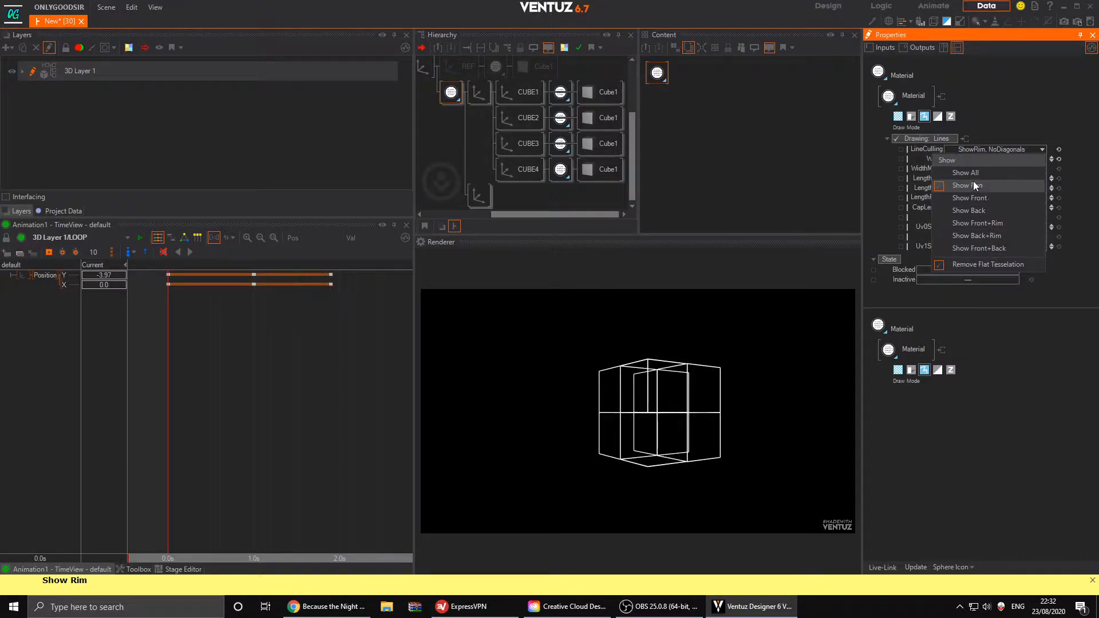
left_click(975, 198)
left_click(974, 223)
left_click(975, 248)
left_click(974, 235)
left_click(975, 221)
left_click(975, 209)
left_click(974, 199)
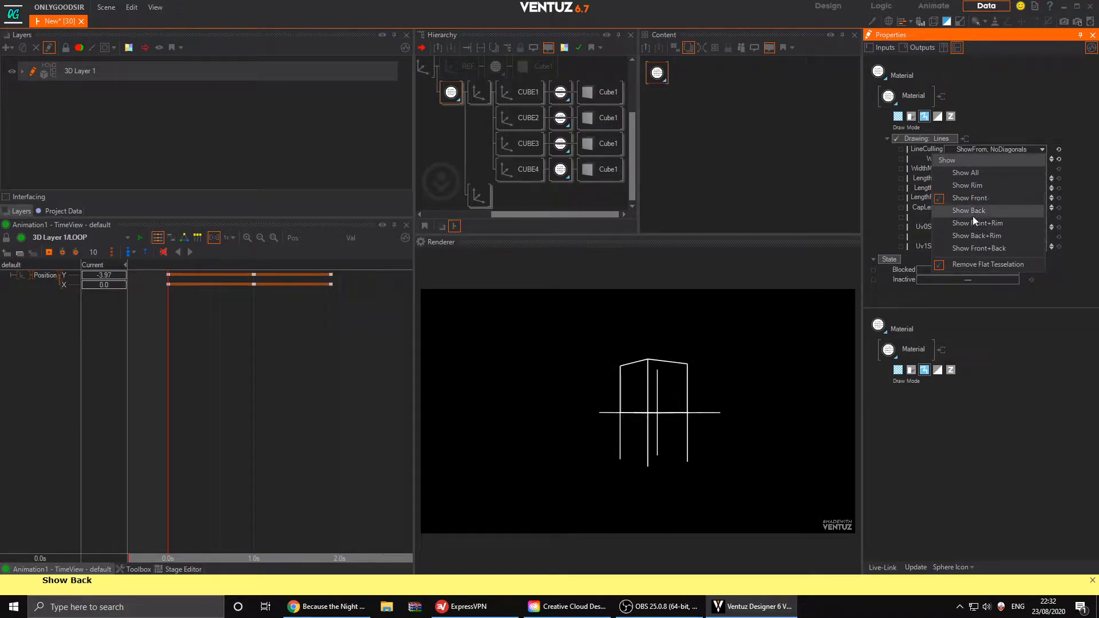
left_click(972, 174)
left_click(970, 186)
left_click(974, 211)
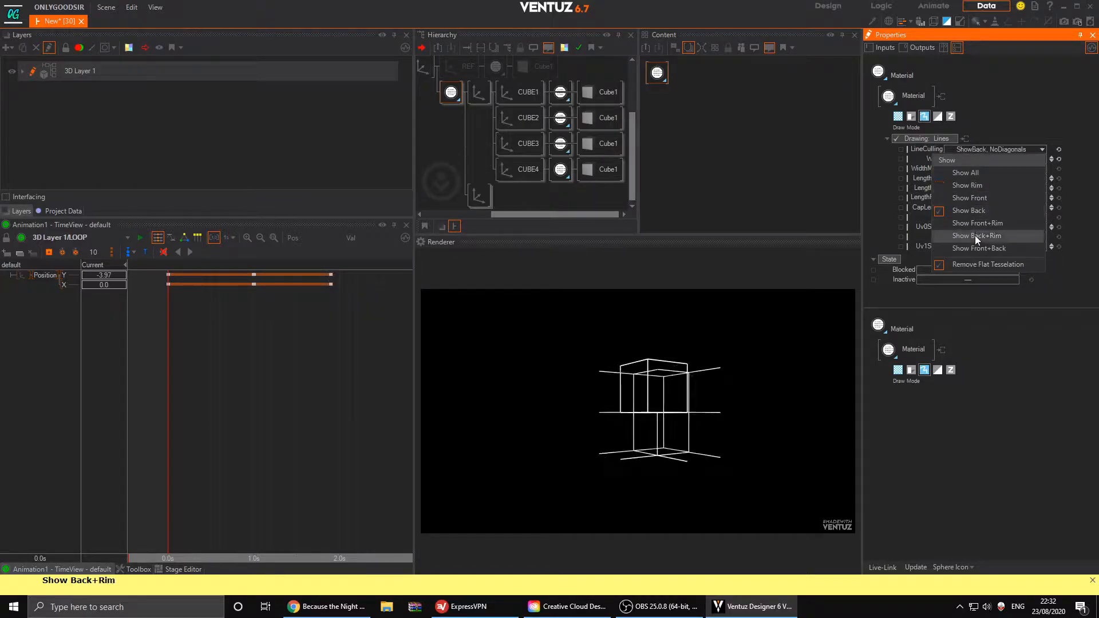
left_click(974, 236)
left_click(974, 247)
left_click(977, 234)
left_click(977, 212)
left_click(979, 198)
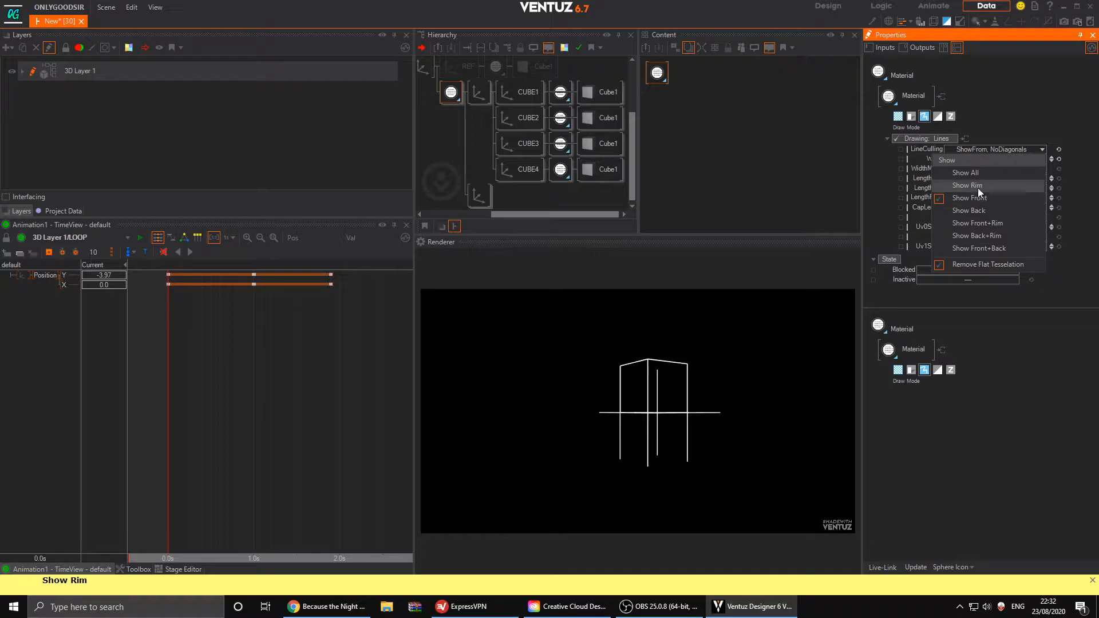
left_click(977, 187)
left_click(979, 173)
left_click(979, 183)
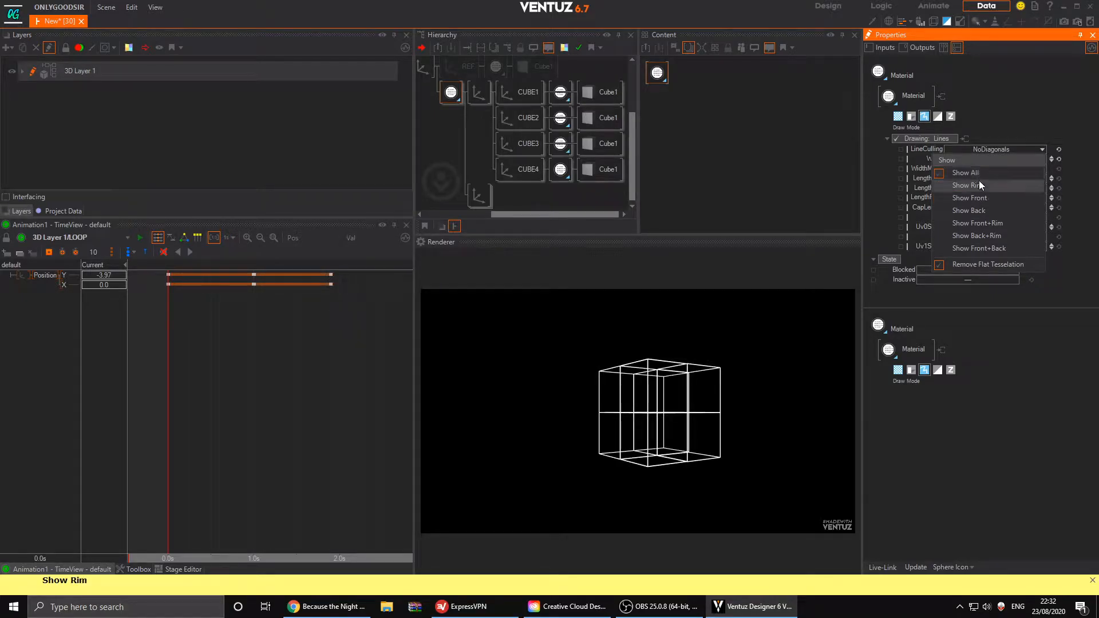
left_click(978, 211)
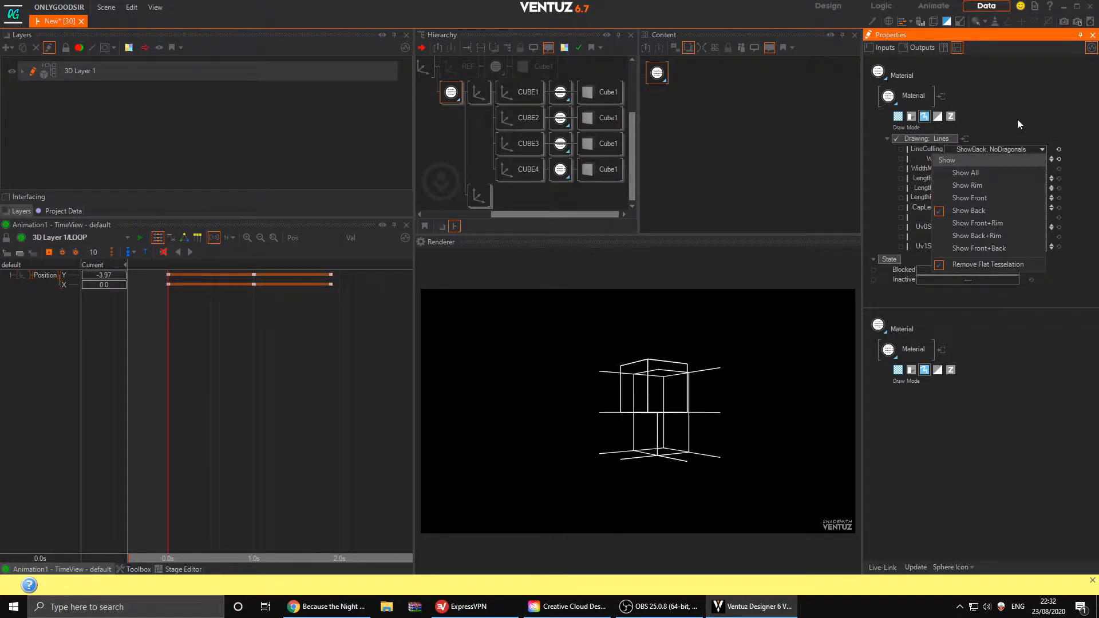
left_click(1000, 135)
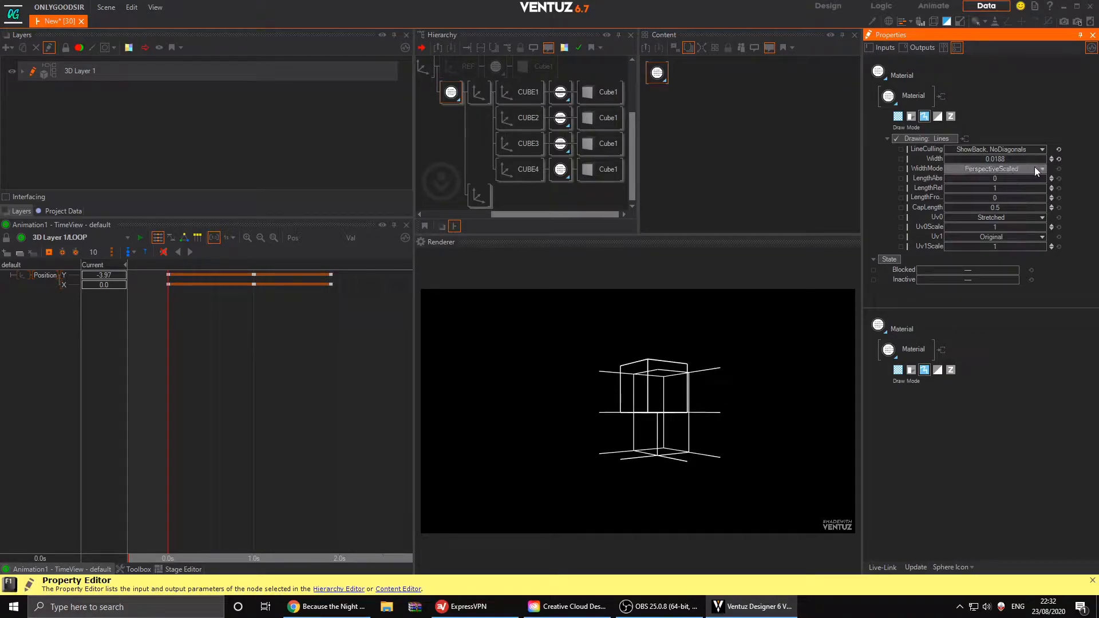
- Compare the shared material's LineCulling options again and set it to Show All with flat tessellation removed
left_click(996, 150)
left_click(984, 174)
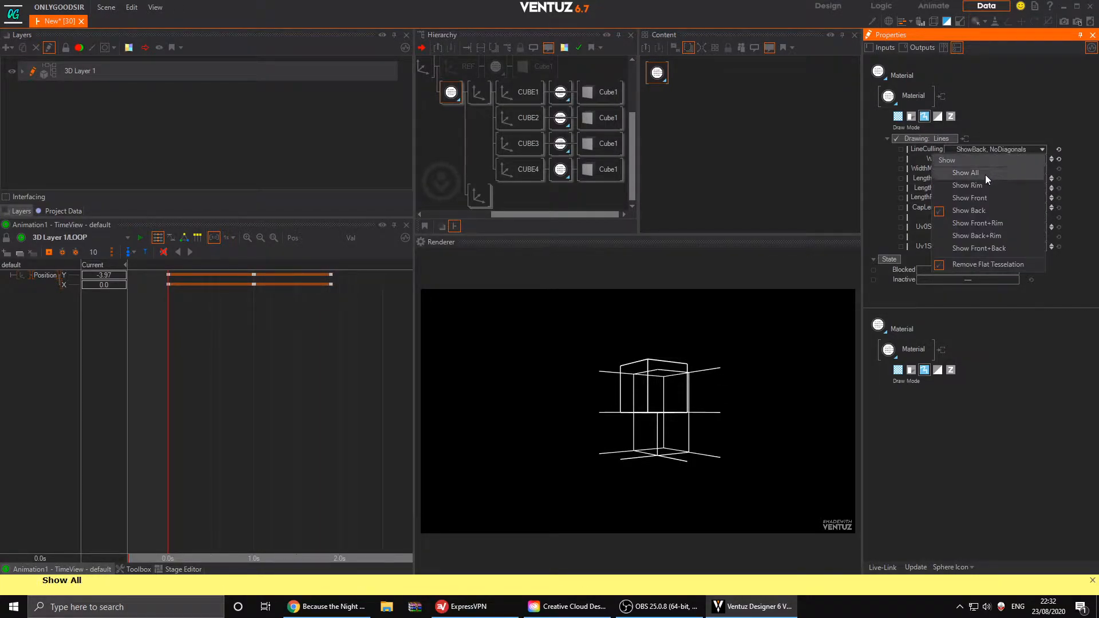
left_click(971, 235)
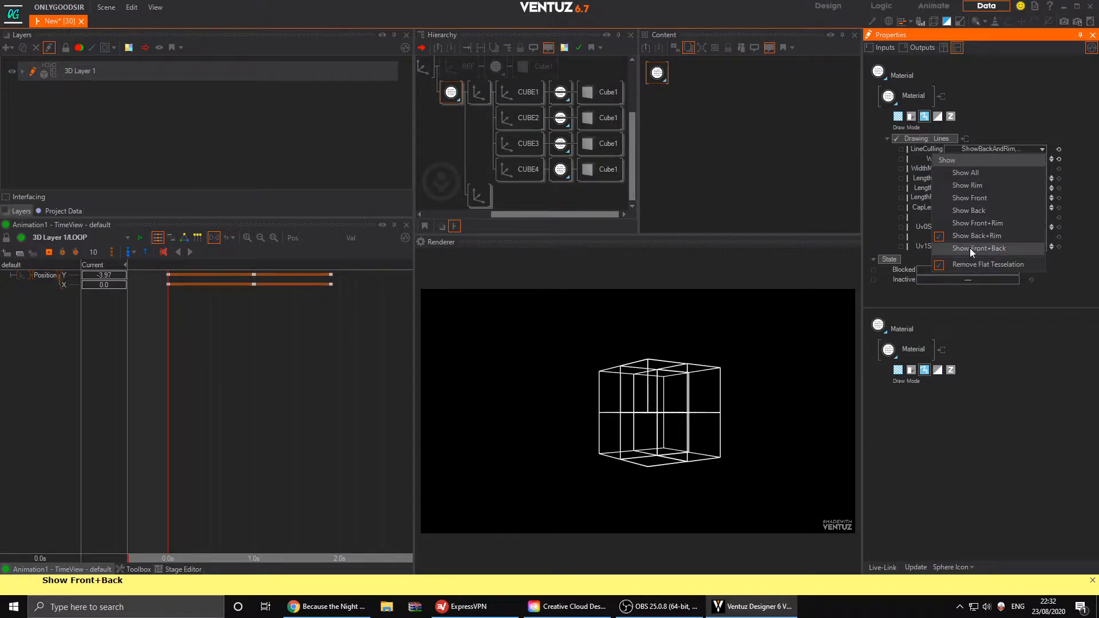
left_click(967, 210)
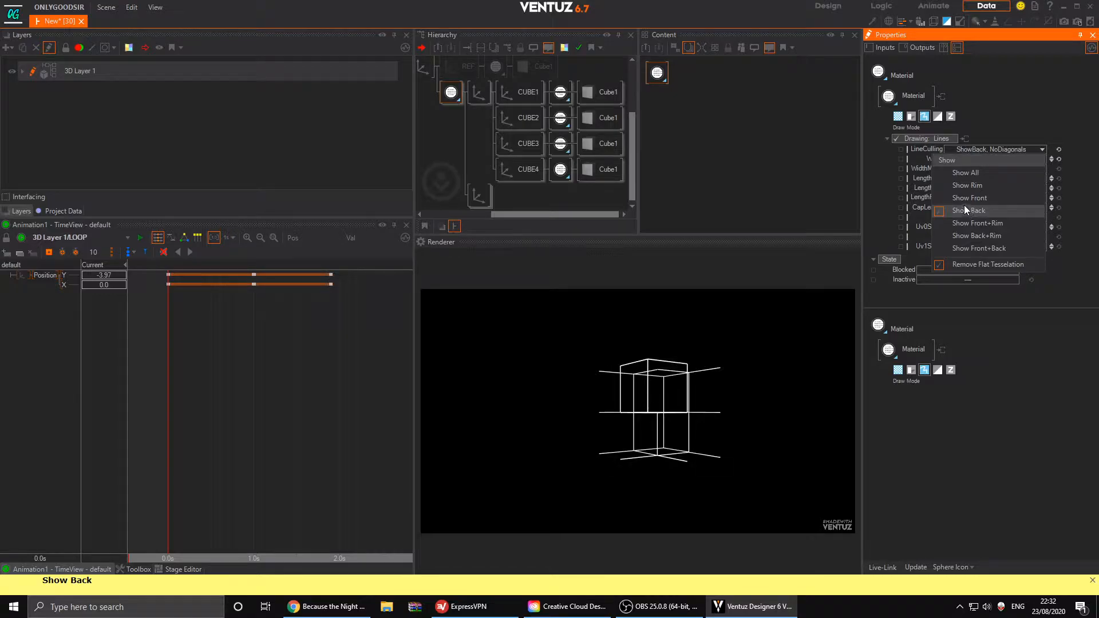
left_click(967, 185)
left_click(962, 173)
left_click(960, 198)
left_click(960, 210)
left_click(965, 194)
left_click(966, 183)
left_click(969, 173)
left_click(1037, 130)
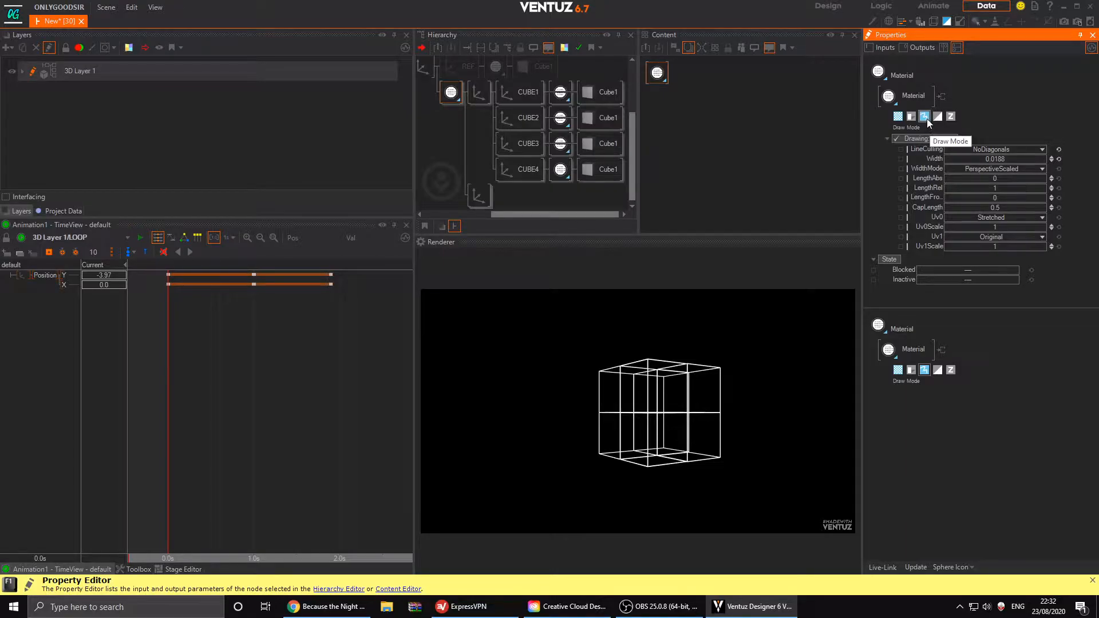
- Try Solid drawing on the shared material with its culling set to Frontfaces
left_click(946, 141)
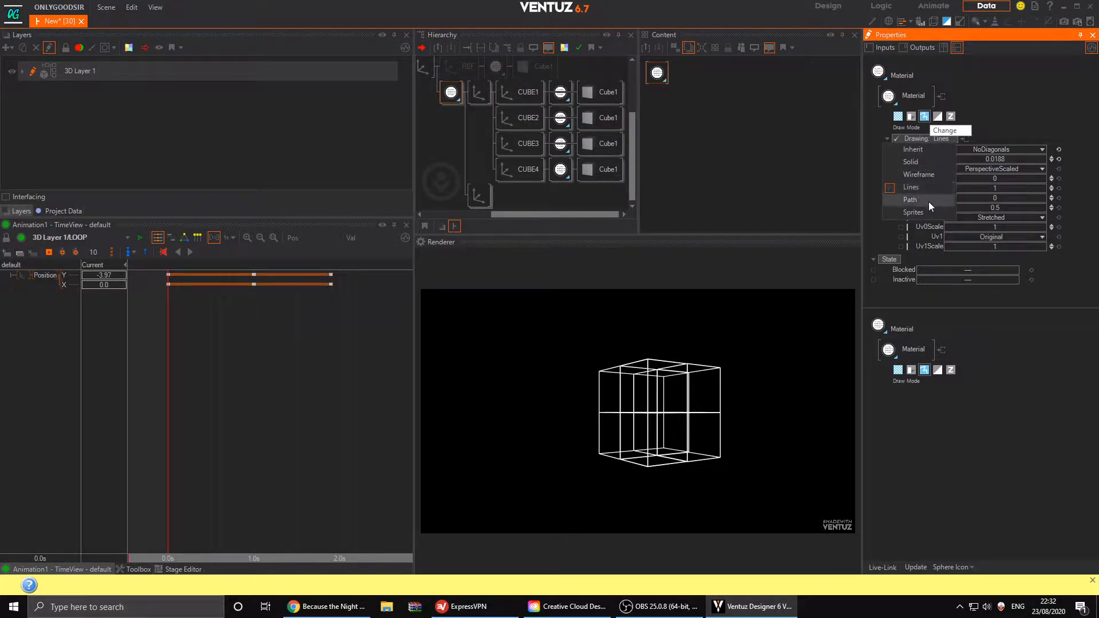
left_click(932, 162)
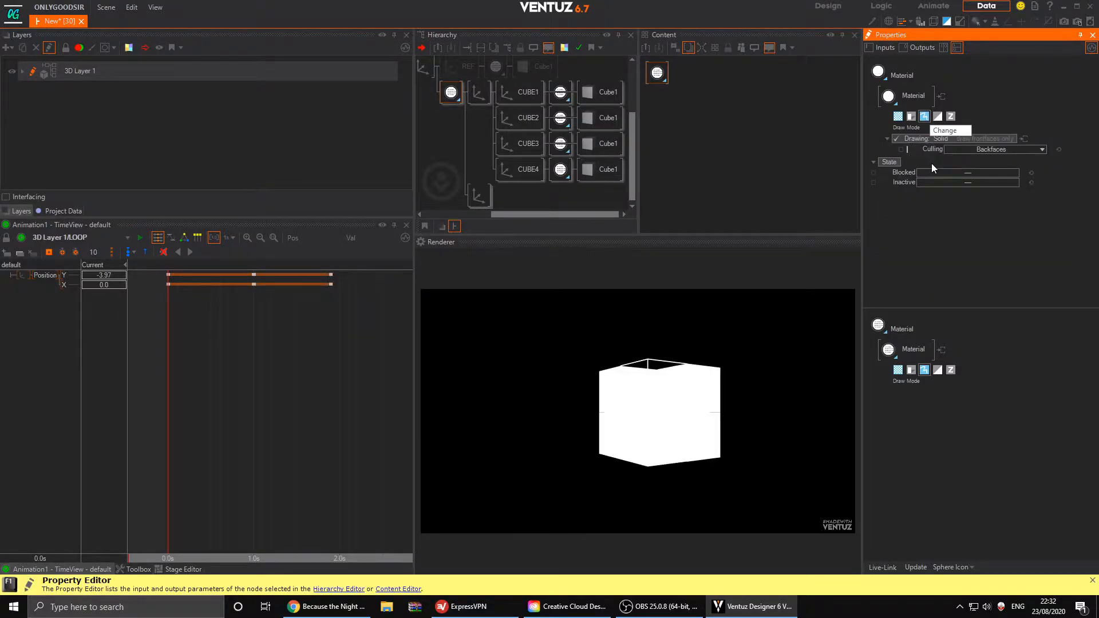
left_click(1010, 149)
left_click(1010, 174)
- Switch the shared material's drawing to Lines with WidthMode Perspective Unscaled and a line width of 0.0104
left_click(954, 141)
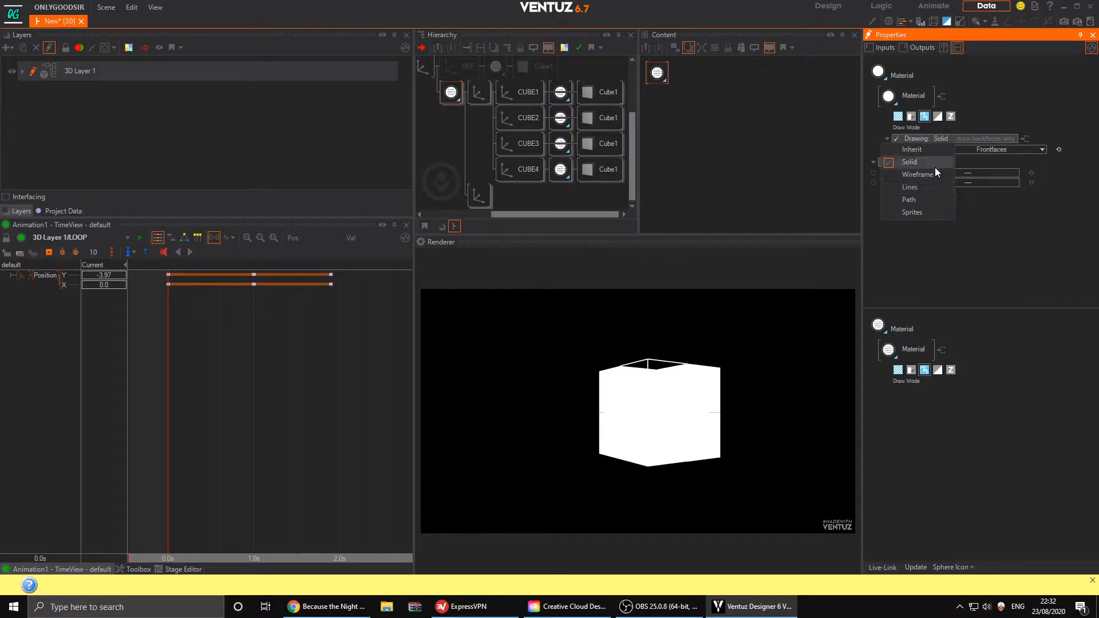
left_click(927, 188)
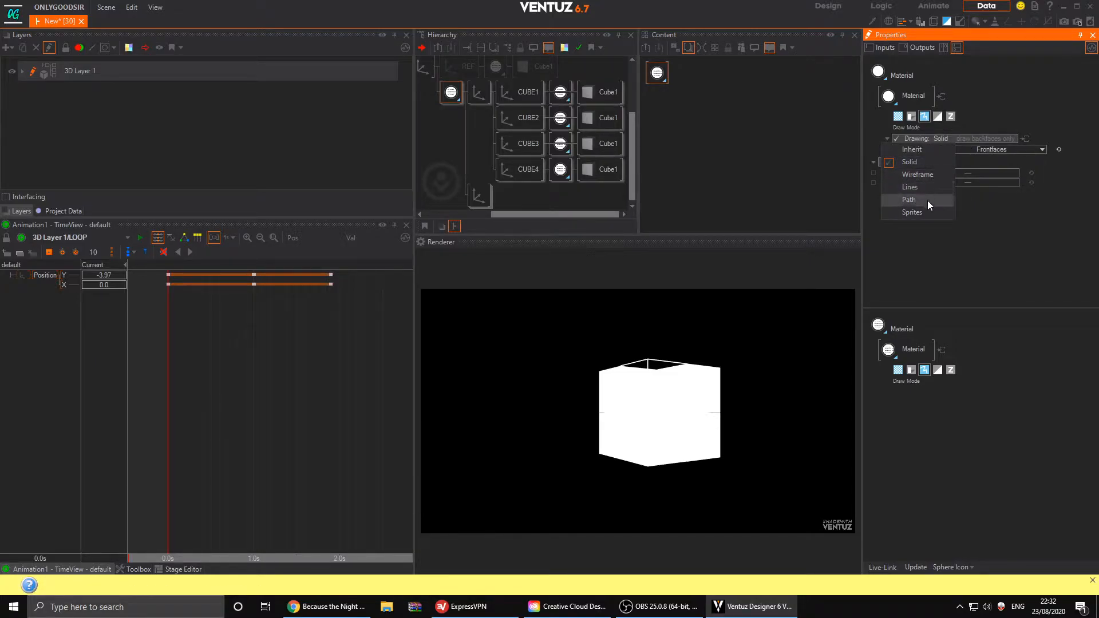
left_click(999, 169)
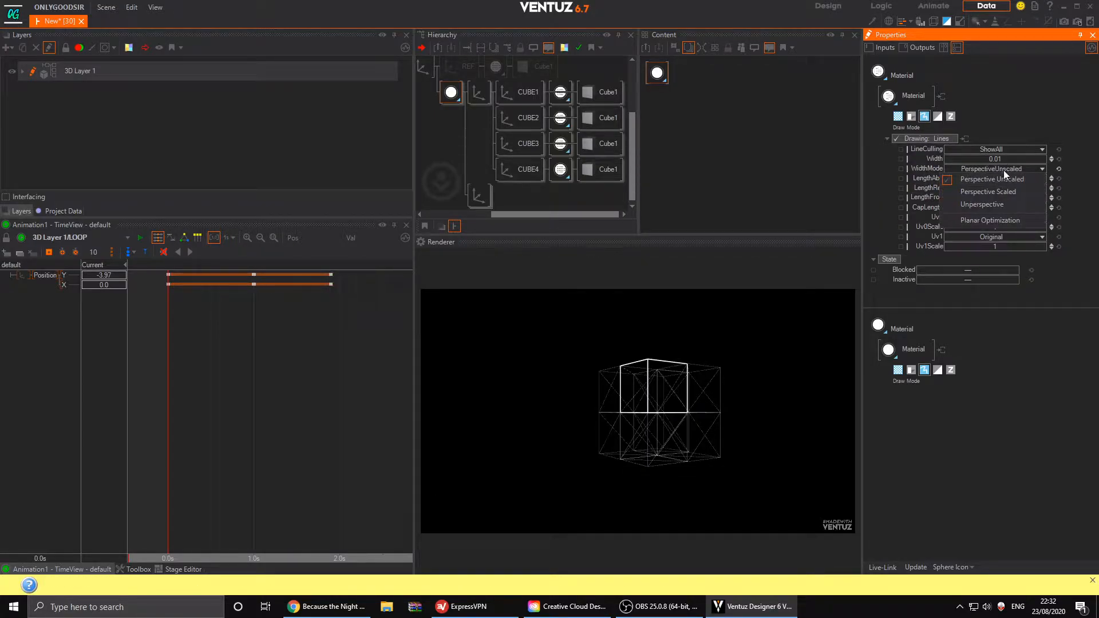
left_click(997, 180)
left_click_drag(1001, 160, 1004, 160)
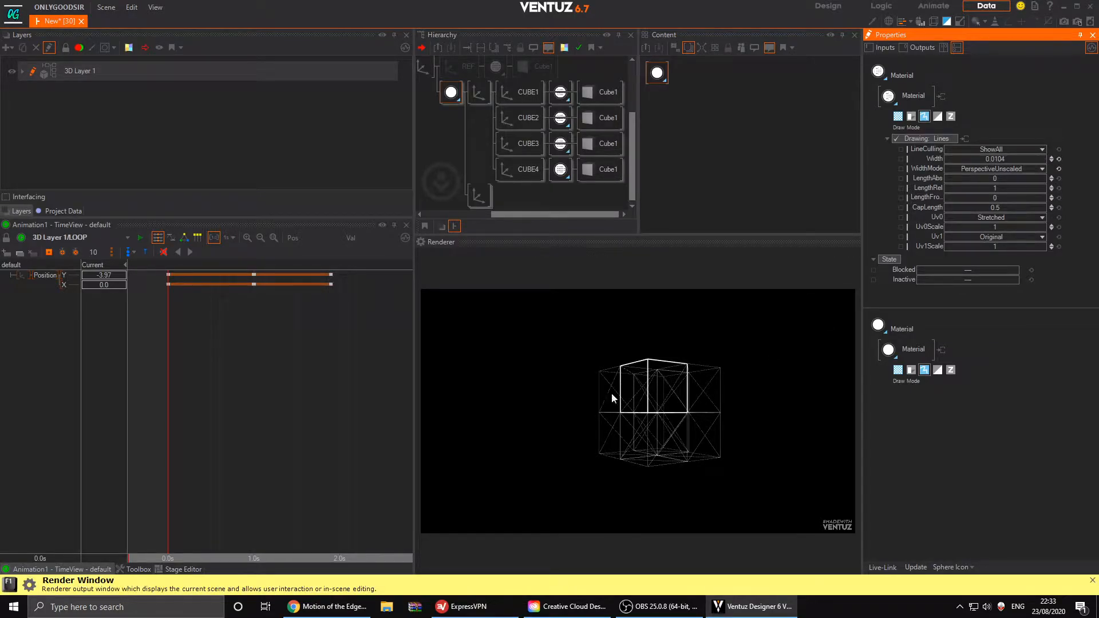
- Remove the flat tessellation lines through the shared material's LineCulling options
left_click(1005, 151)
left_click(985, 265)
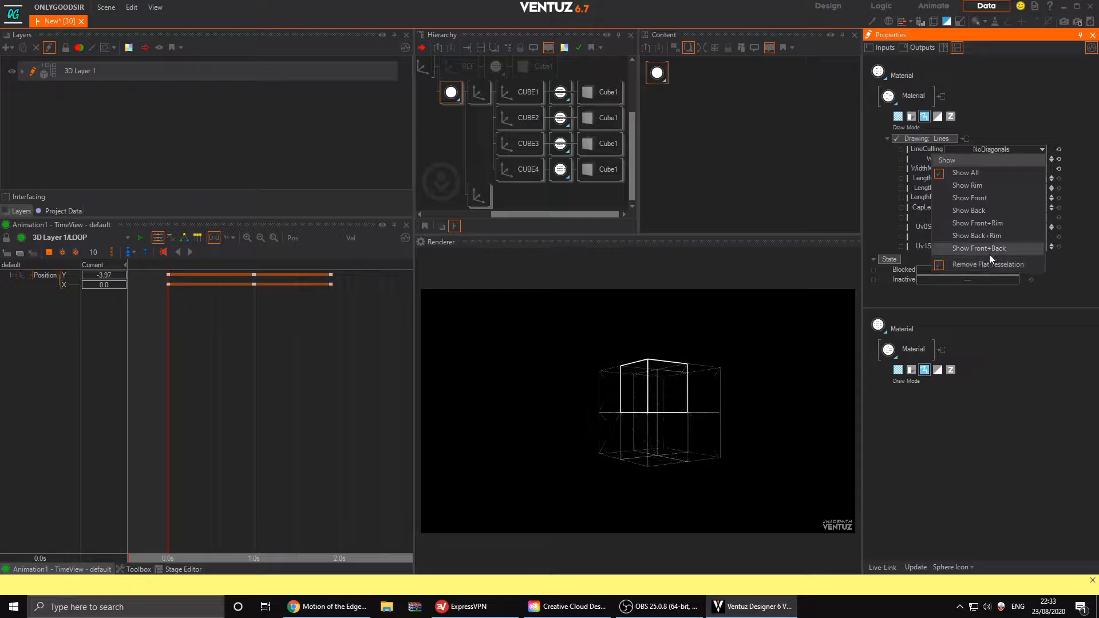
left_click(1016, 98)
- Adjust CUBE4's Y position to 2.24 so that it sits on the cube below
left_click(475, 126)
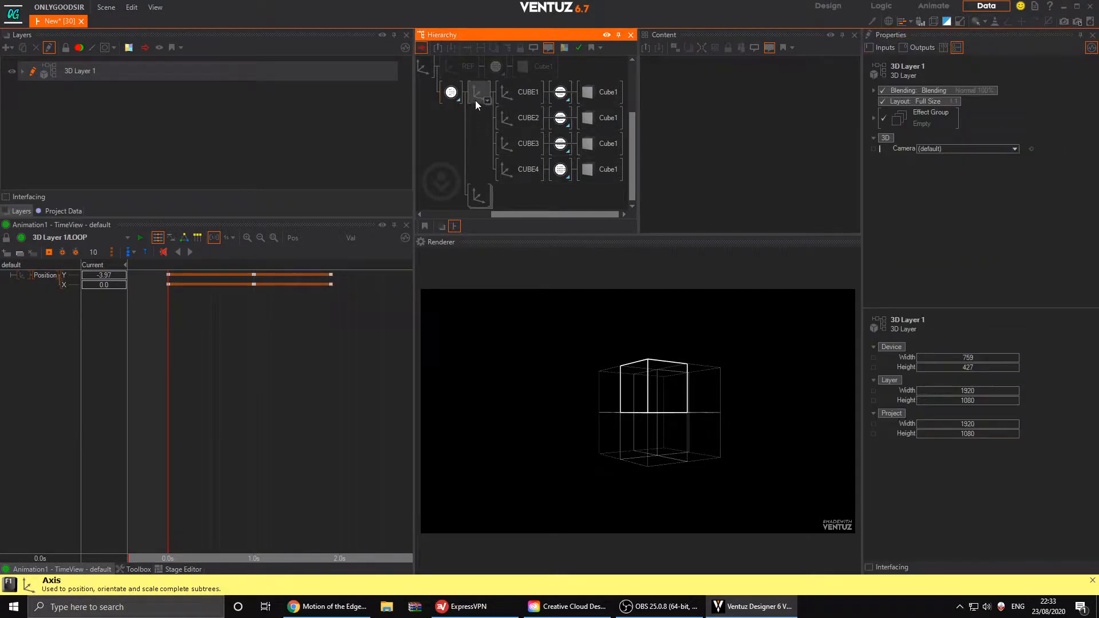
left_click(523, 176)
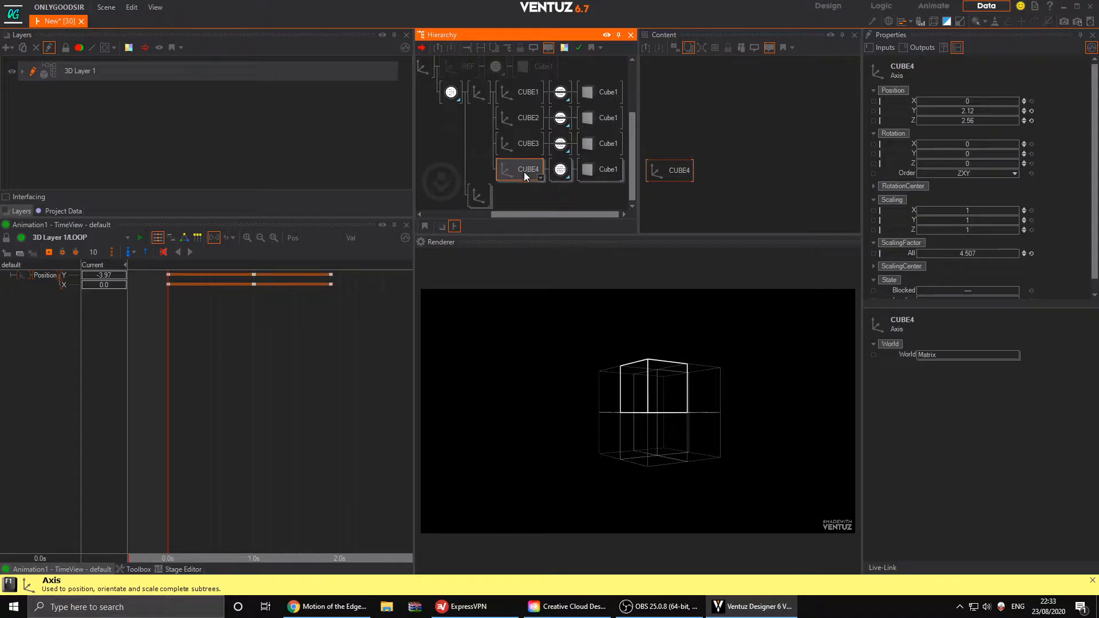
left_click_drag(989, 110, 960, 114)
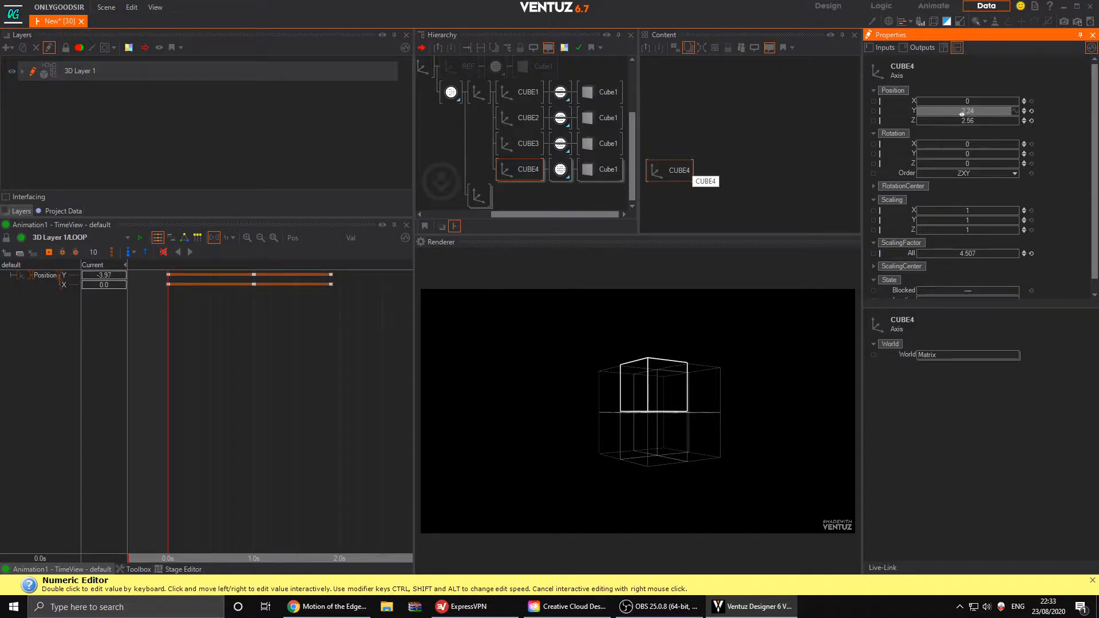
- Add a Mover beside CUBE4 and copy CUBE4's Y position of 2.24 into the Mover's Min value
double_click(781, 152)
type("mo")
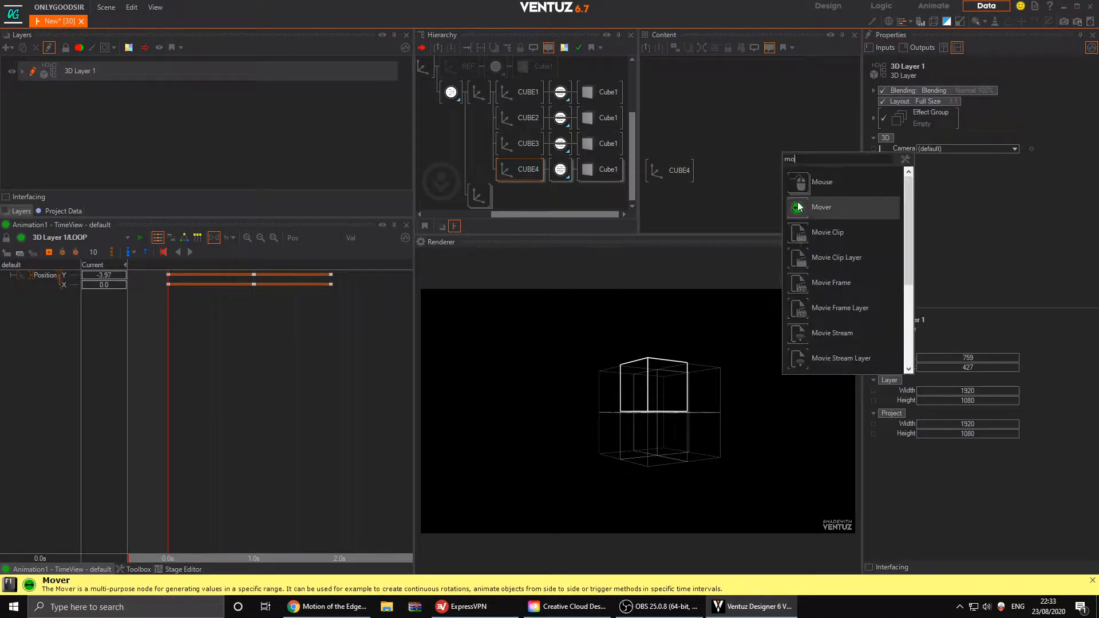
left_click(799, 207)
left_click(676, 170)
double_click(963, 110)
key("ctrl+c")
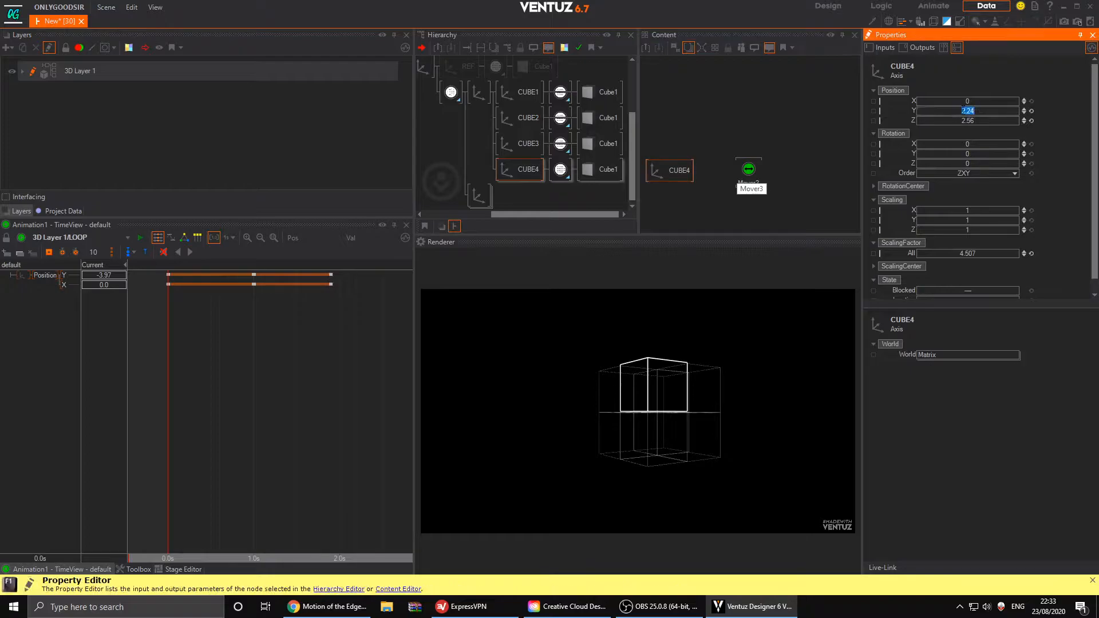
left_click(750, 178)
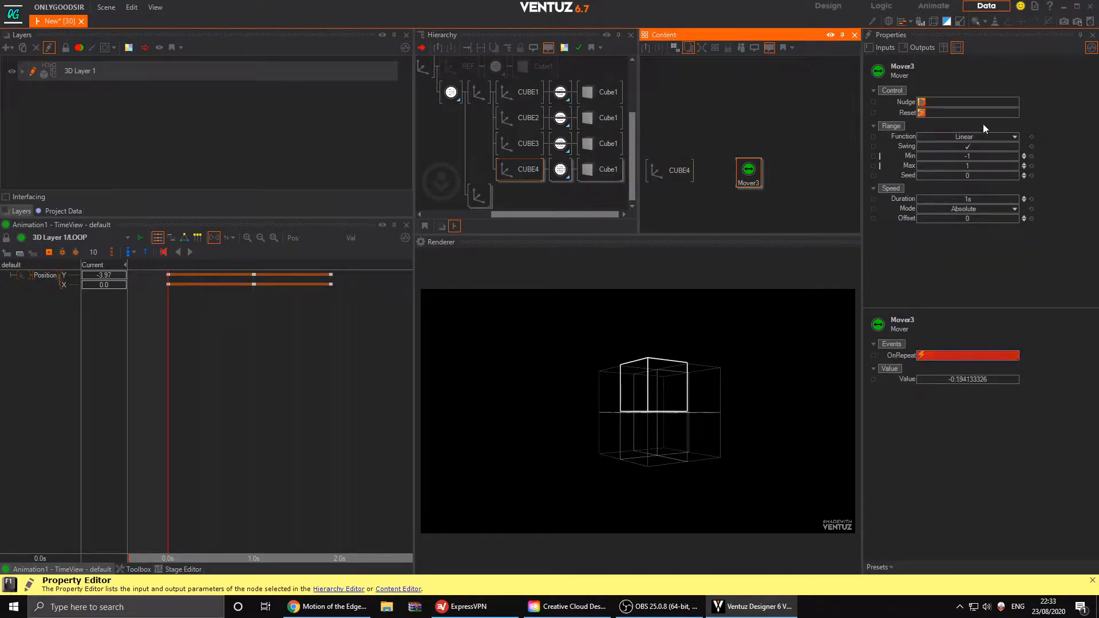
double_click(976, 158)
key("ctrl+v")
key("Return")
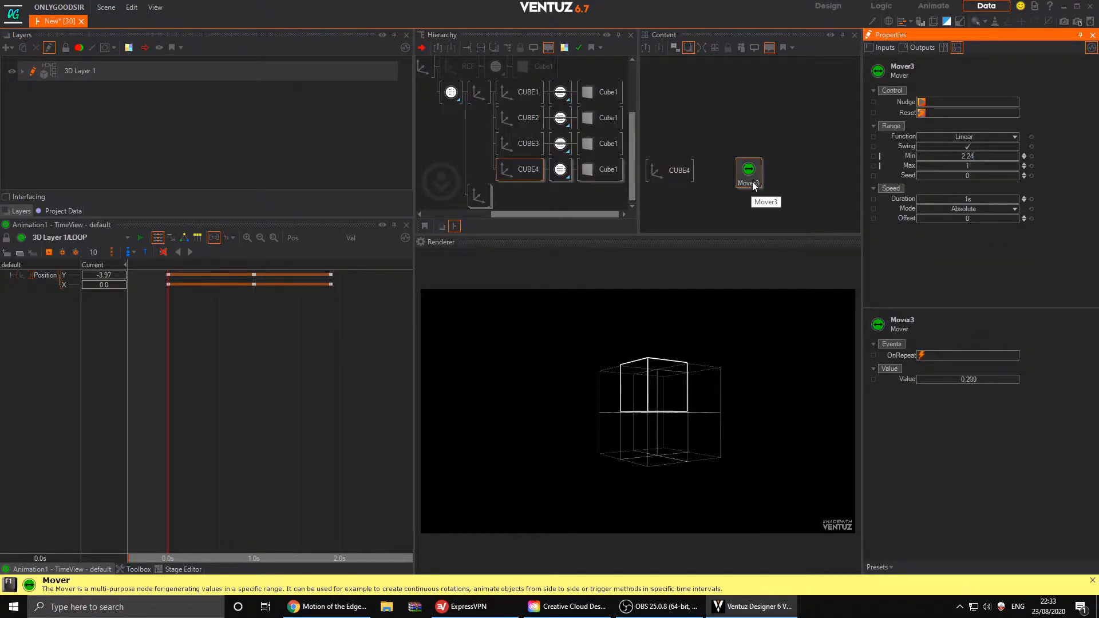
- Raise CUBE4 to a Y position of 6.84 and copy that value into the Mover's Max
left_click(690, 178)
left_click_drag(972, 109, 991, 109)
double_click(985, 111)
key("ctrl+c")
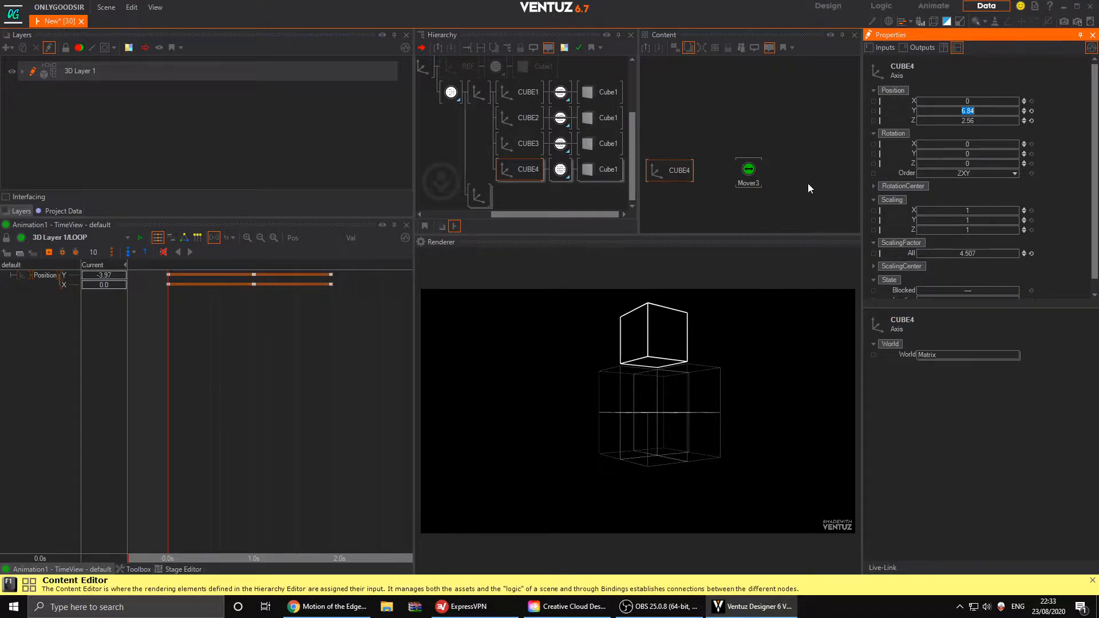
left_click(748, 170)
double_click(981, 165)
key("ctrl+v")
key("Return")
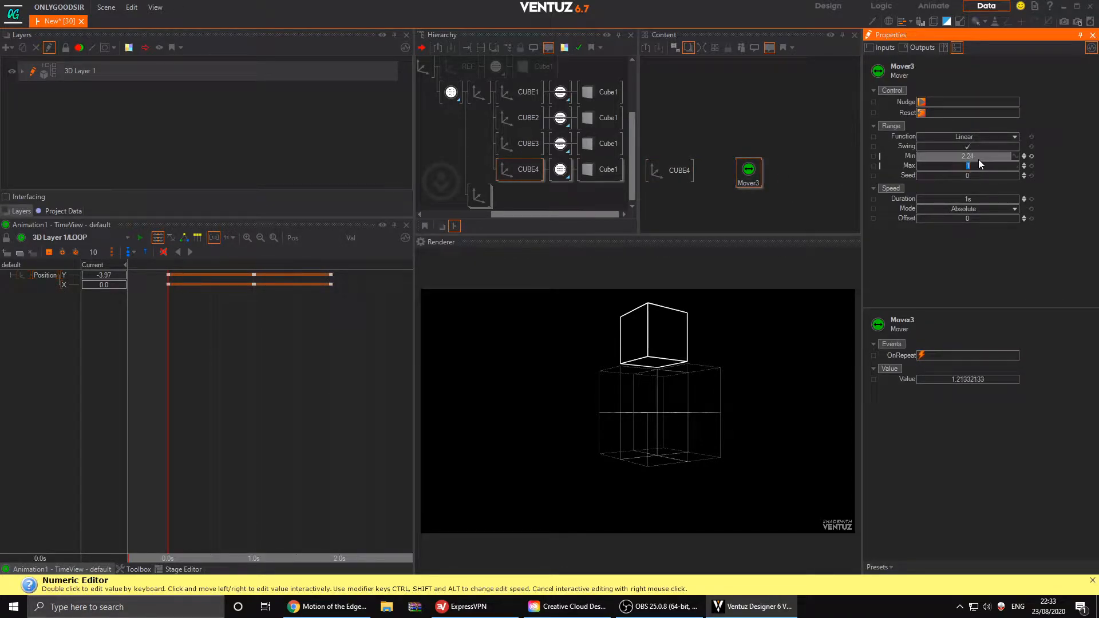
- Set the Mover to a Cosine function with a 6.2 s duration and bind it to CUBE4's Y position
left_click(943, 138)
left_click(980, 173)
left_click_drag(955, 200, 984, 202)
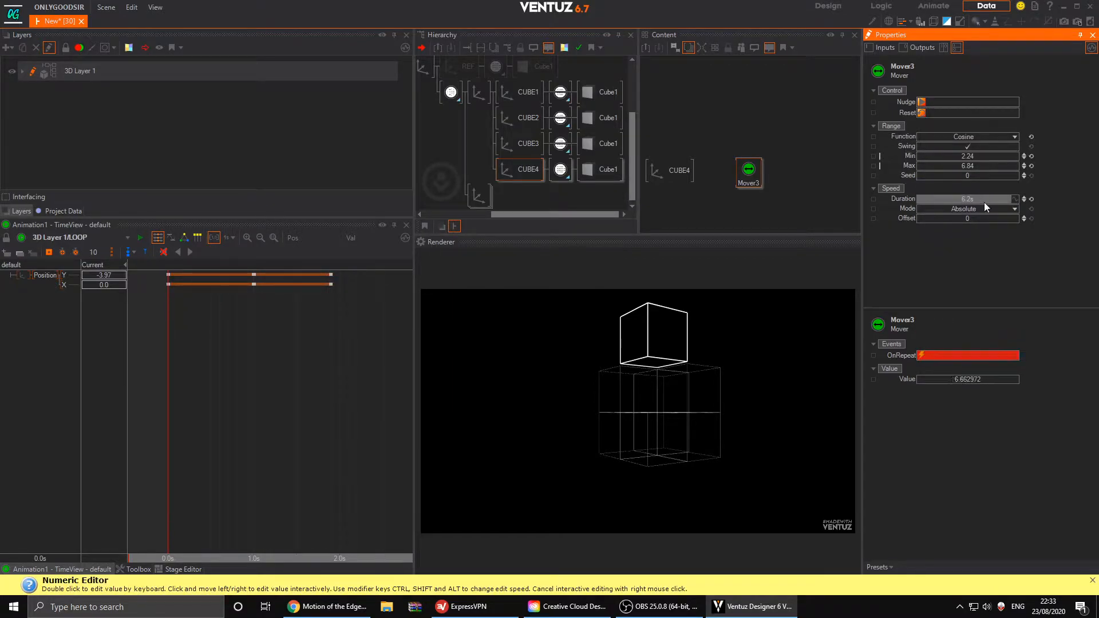
left_click(683, 174)
left_click_drag(888, 112, 752, 172)
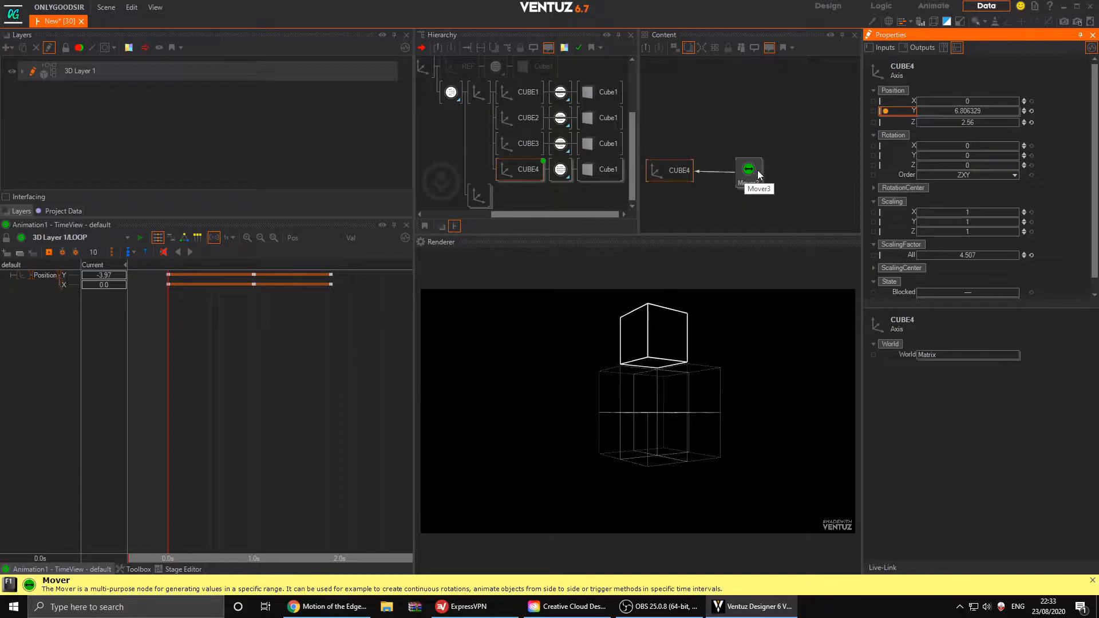
- Collapse the first cube axis under GIANT_CUBE and delete the blocked REF cube branch
left_click(480, 97)
double_click(480, 95)
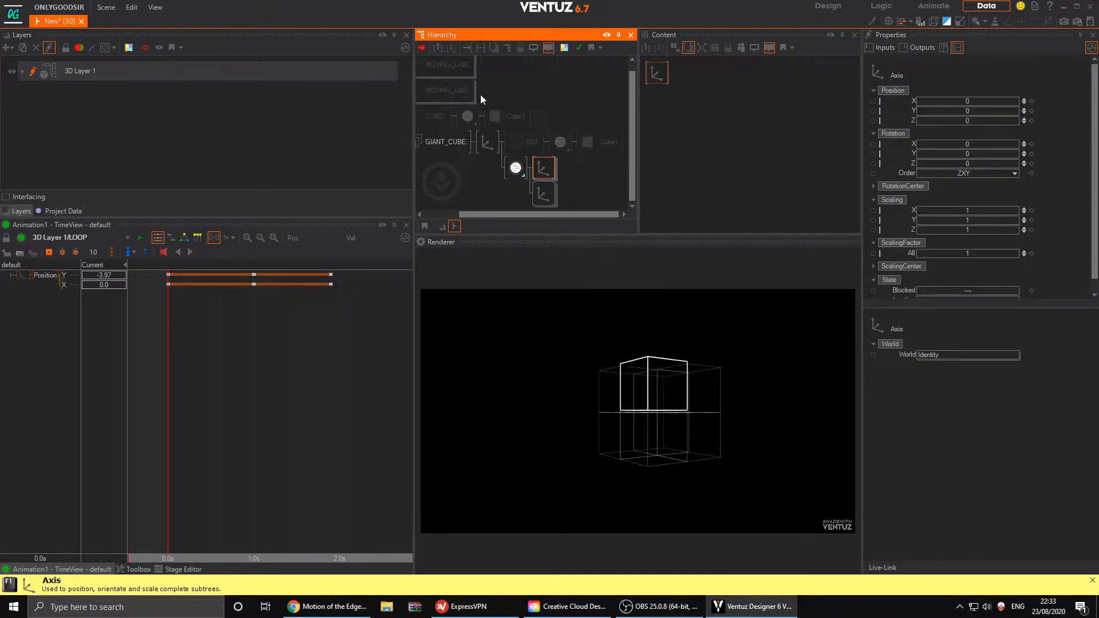
left_click(537, 193)
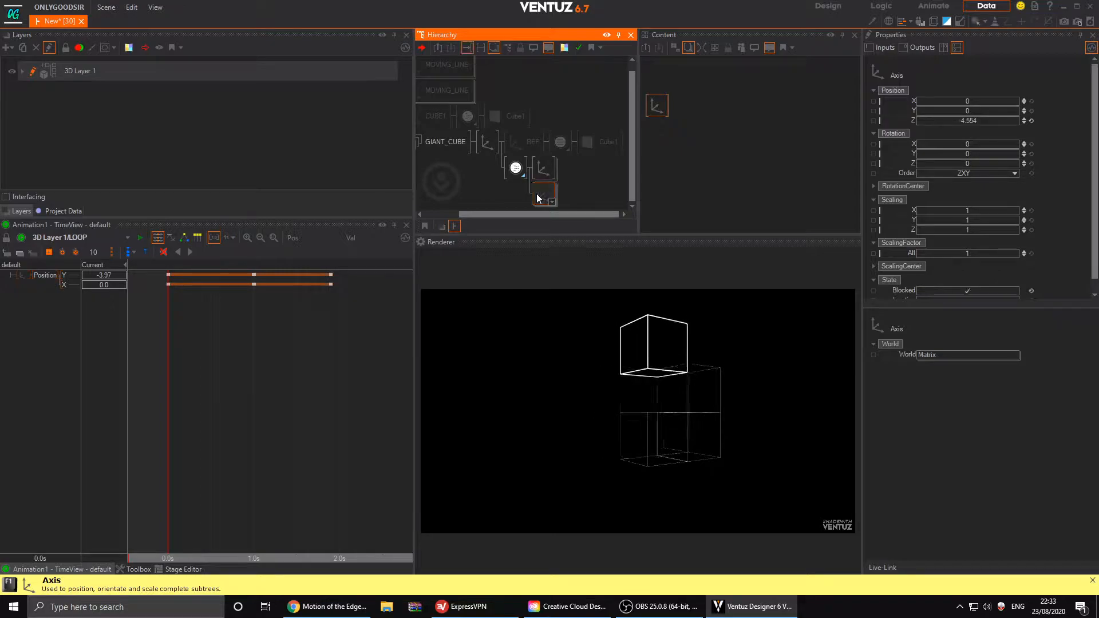
left_click(517, 195)
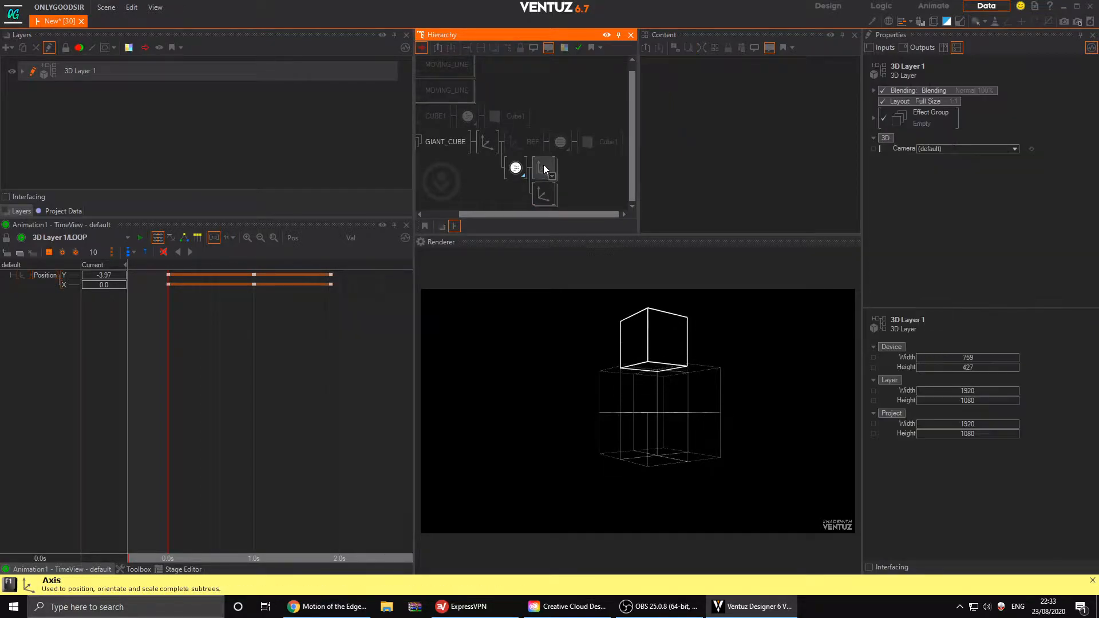
left_click(520, 142)
key("Delete")
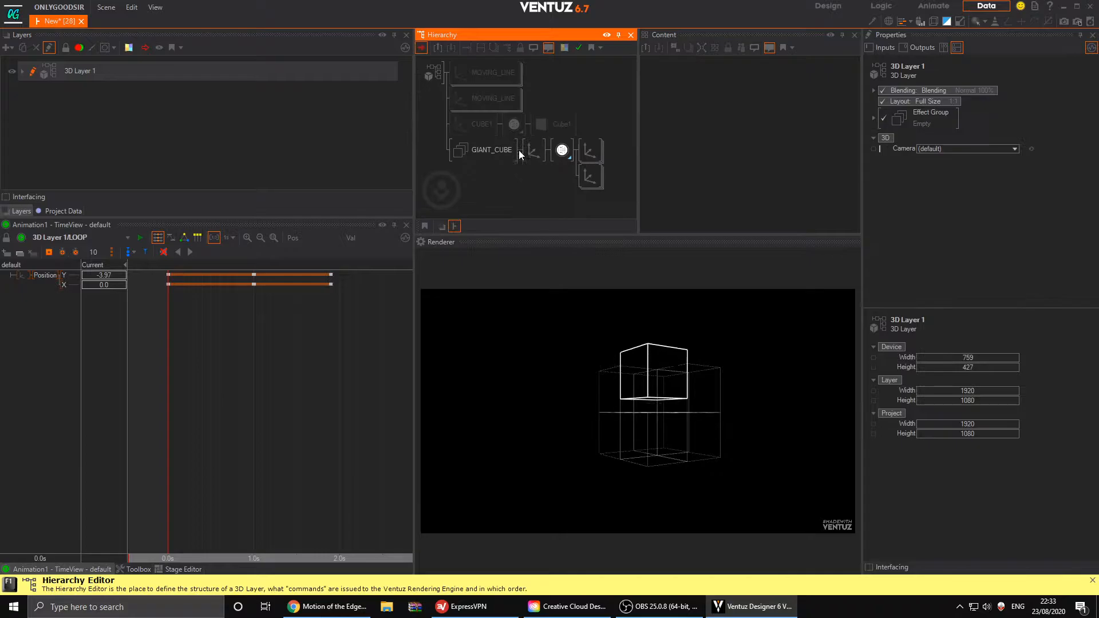
- Remove the GIANT_CUBE group node and use its child axis as the collapsed top node, named GAINT_CUBE
left_click(530, 154)
left_click(496, 151)
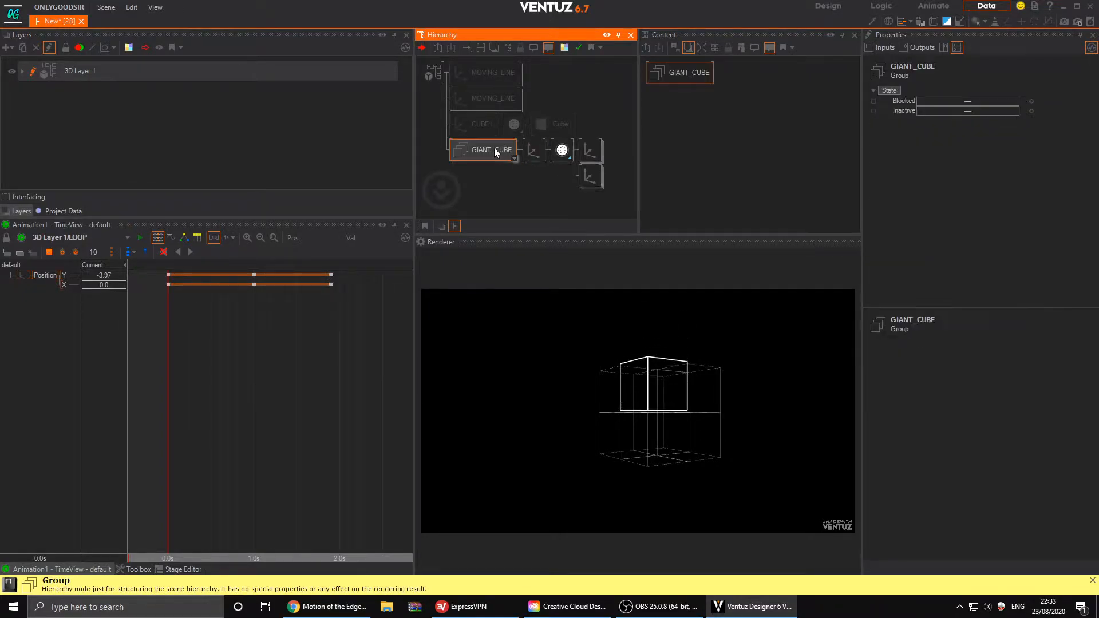
key("Delete")
left_click(466, 150)
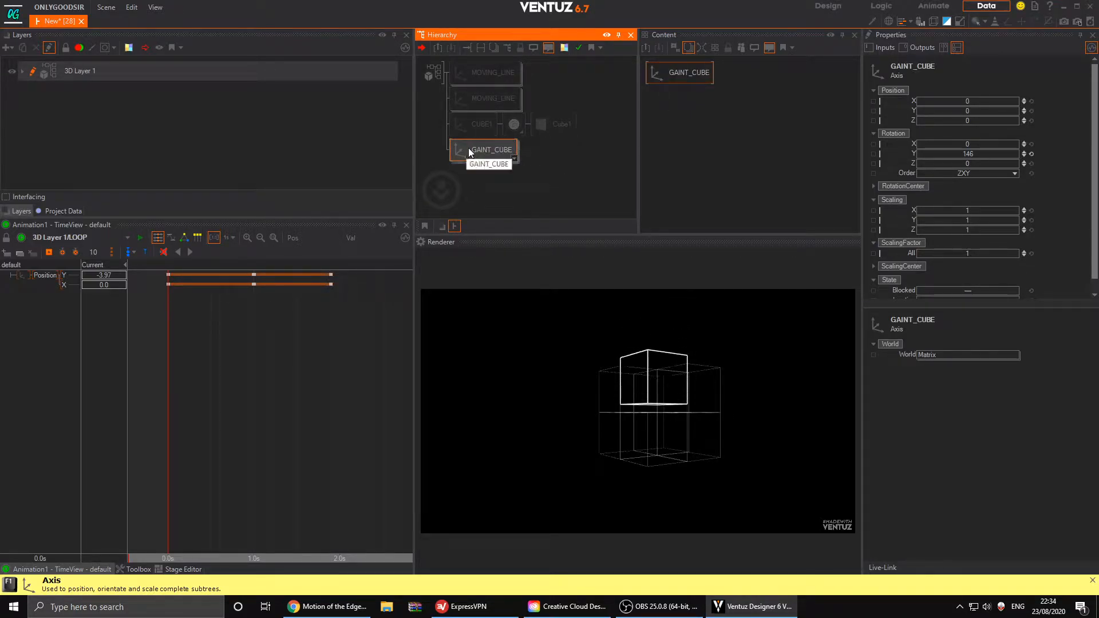
- Rotate GAINT_CUBE to 131 degrees about Y and set its Z position to 0.3
left_click(1031, 154)
mouse_move(989, 156)
left_mouse_down()
mouse_move(979, 155)
mouse_move(1011, 156)
left_mouse_up()
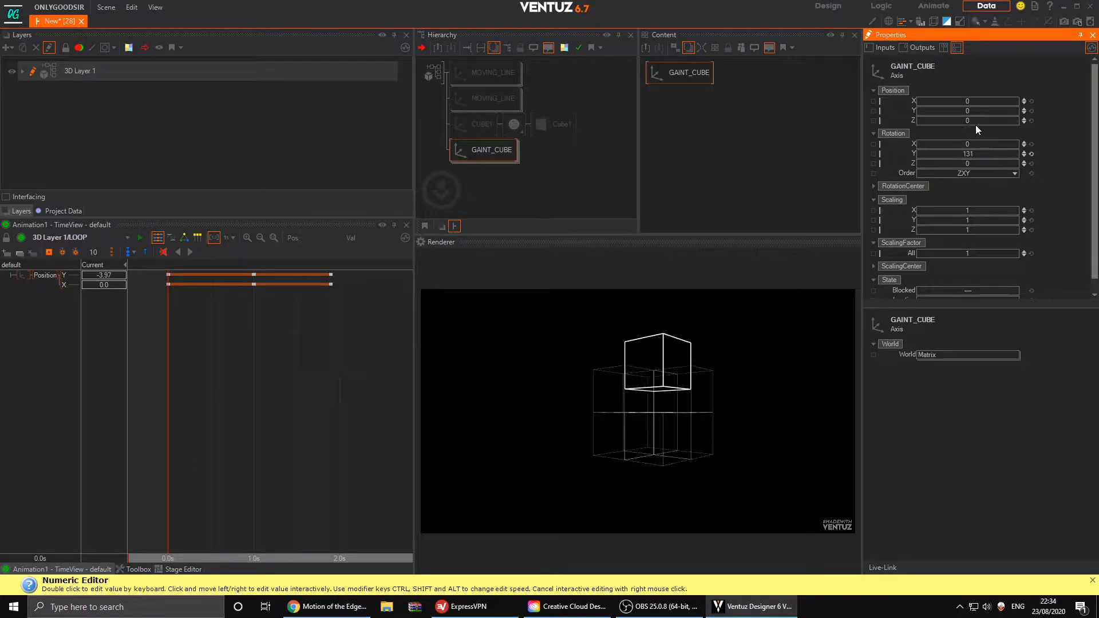
left_click_drag(970, 121, 1018, 118)
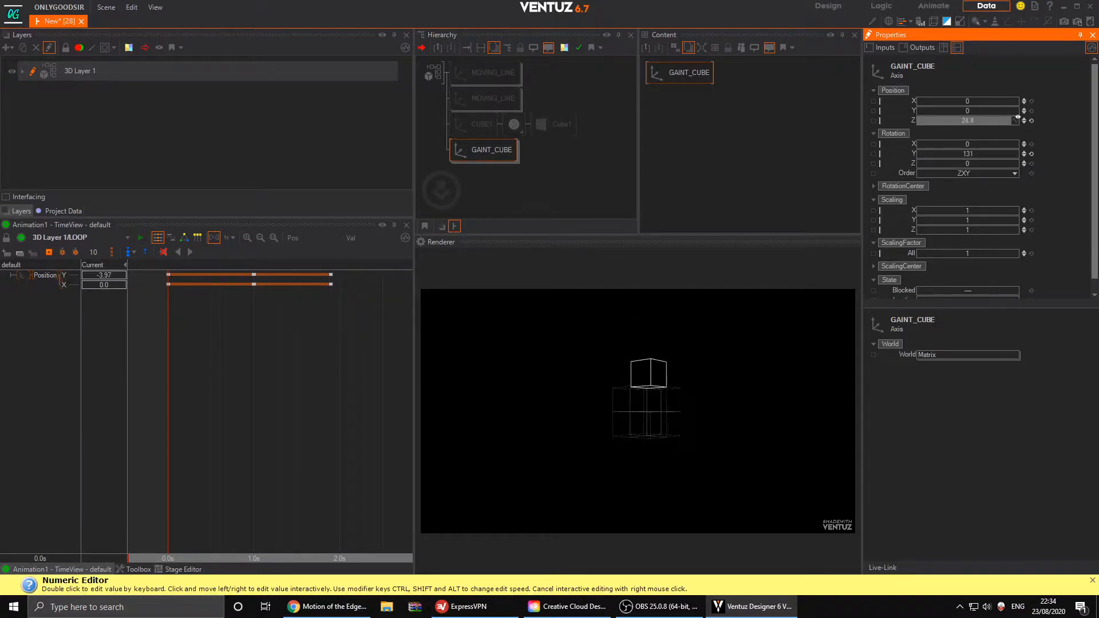
mouse_move(950, 123)
left_mouse_down()
mouse_move(959, 119)
mouse_move(945, 120)
left_mouse_up()
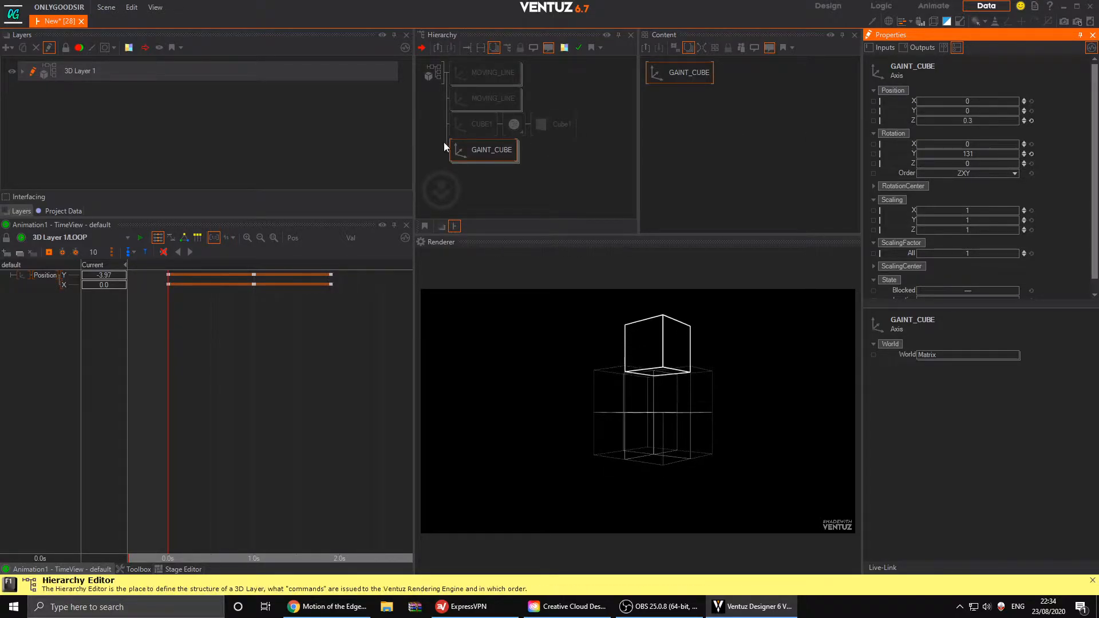
- Block GAINT_CUBE and copy the CUBE1 branch beneath it as an unblocked CUBE2
left_click(467, 152)
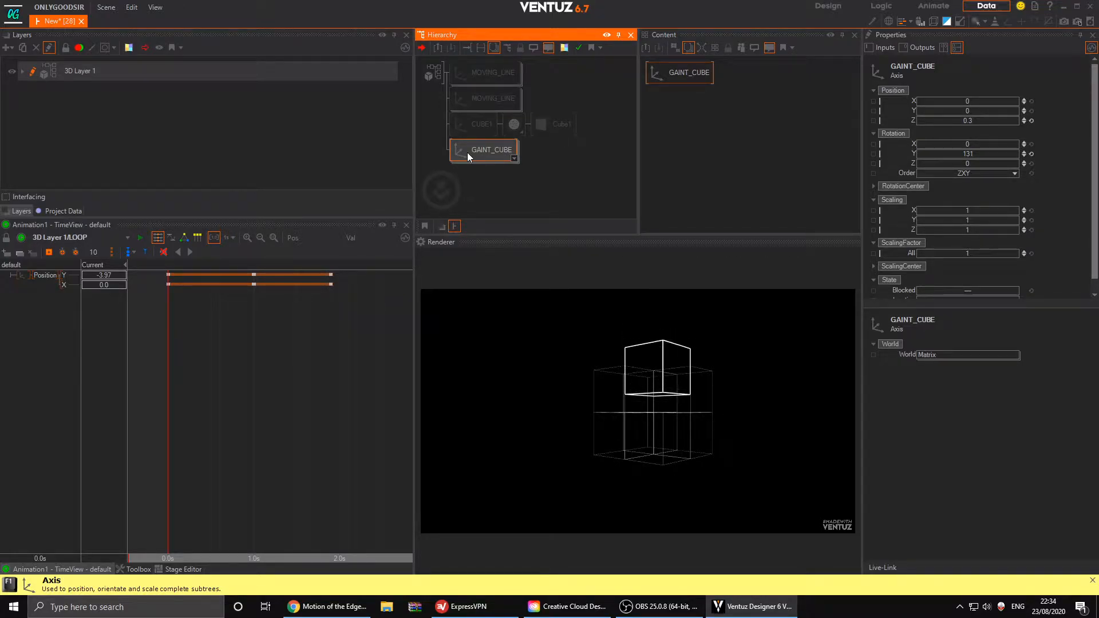
key("ctrl+b")
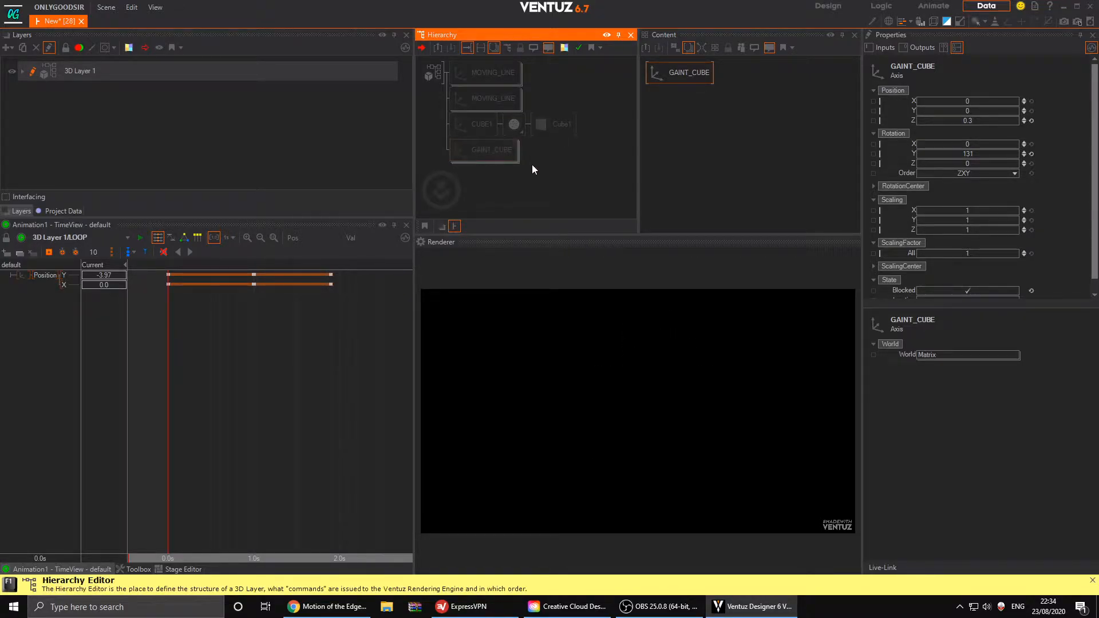
left_click(495, 194)
type("ax")
left_click_drag(537, 221, 468, 180)
left_click(474, 124)
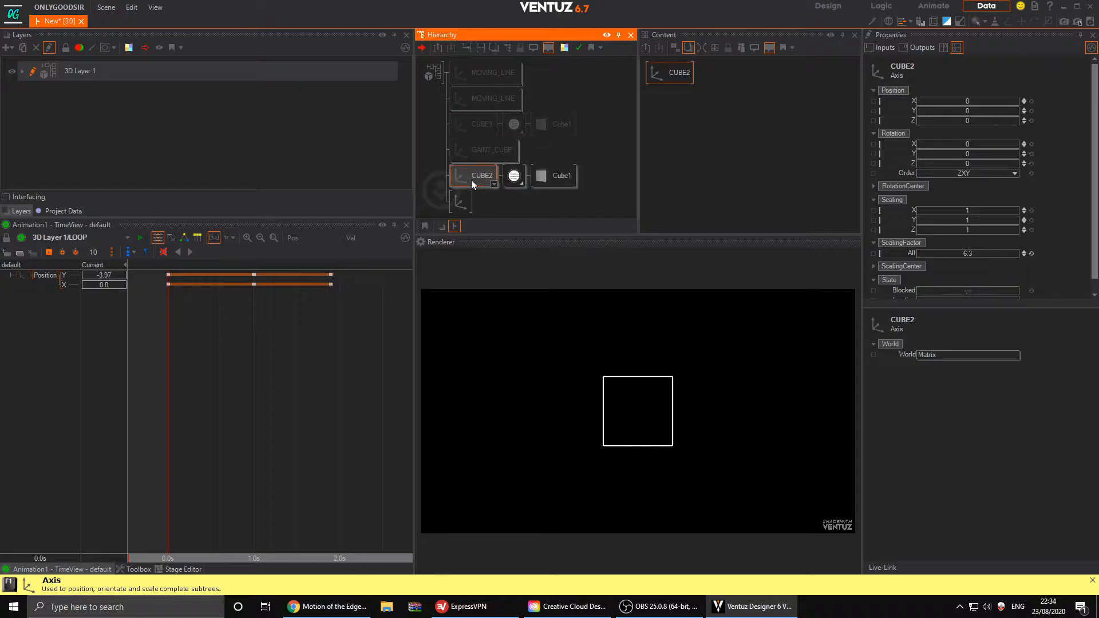
- Delete the spare axis below CUBE2 and insert a new parent axis in front of CUBE2
left_click(461, 203)
key("Delete")
left_click(482, 177)
right_click(474, 179)
left_click(499, 205)
- Duplicate CUBE2 as a smaller CUBE3 under the same axis and set its material's LineCulling to Show Back+Rim
left_click_drag(500, 176, 502, 199, "ctrl")
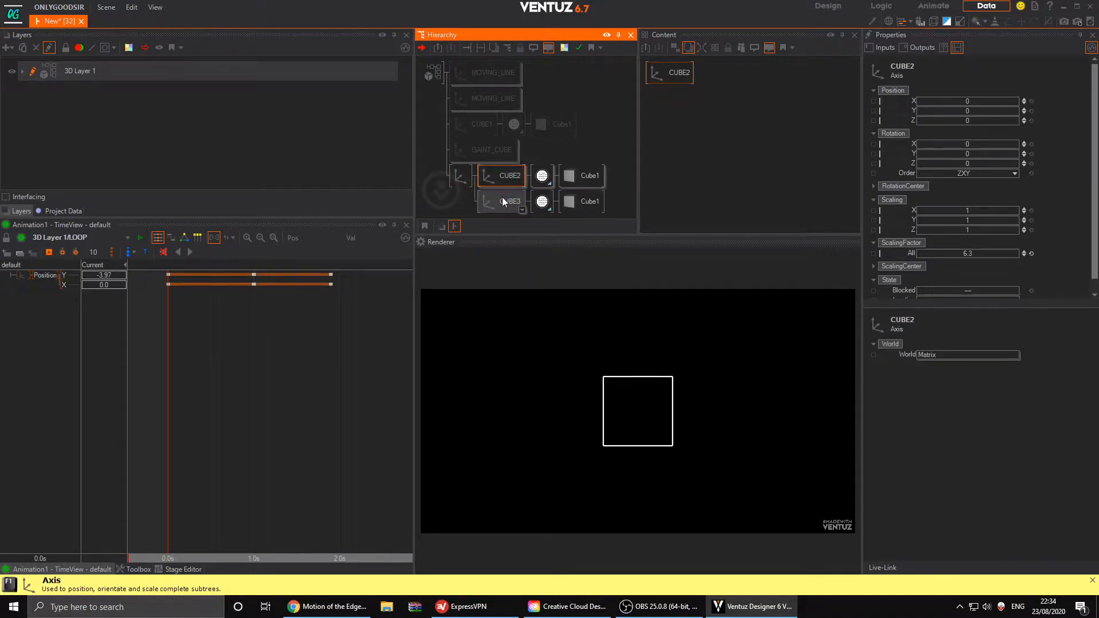
left_click_drag(984, 247, 953, 248)
left_click(550, 209)
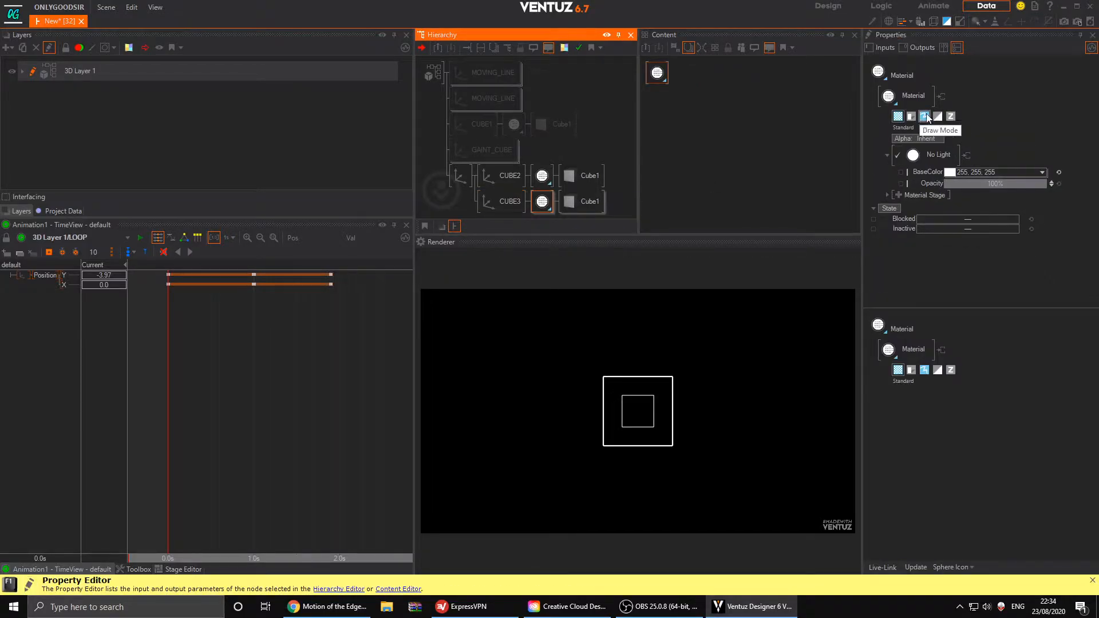
left_click(924, 117)
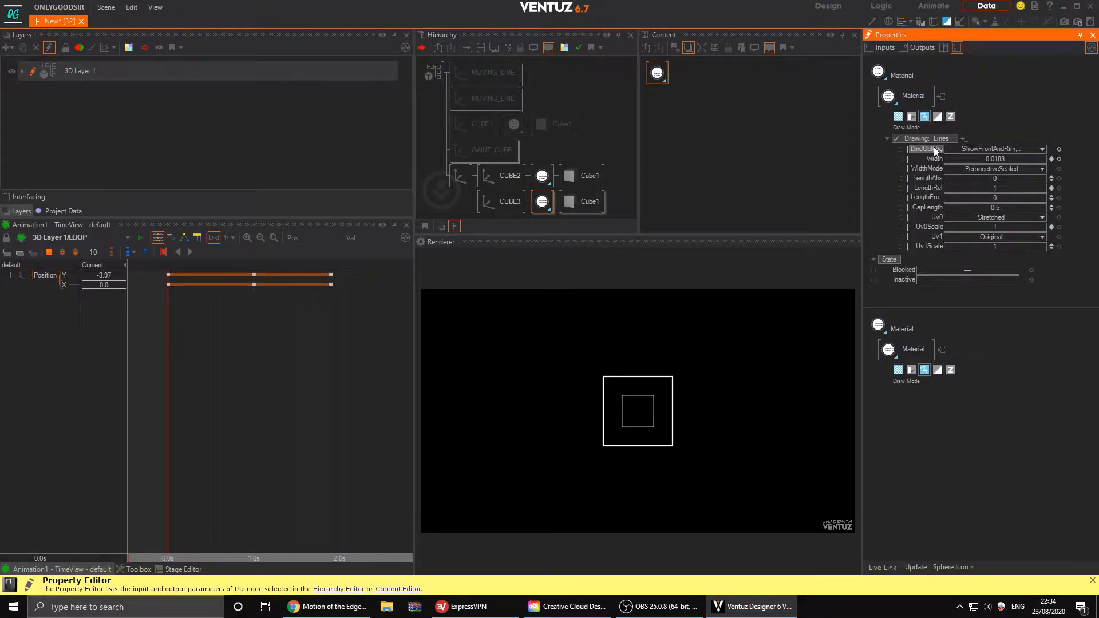
left_click(1018, 149)
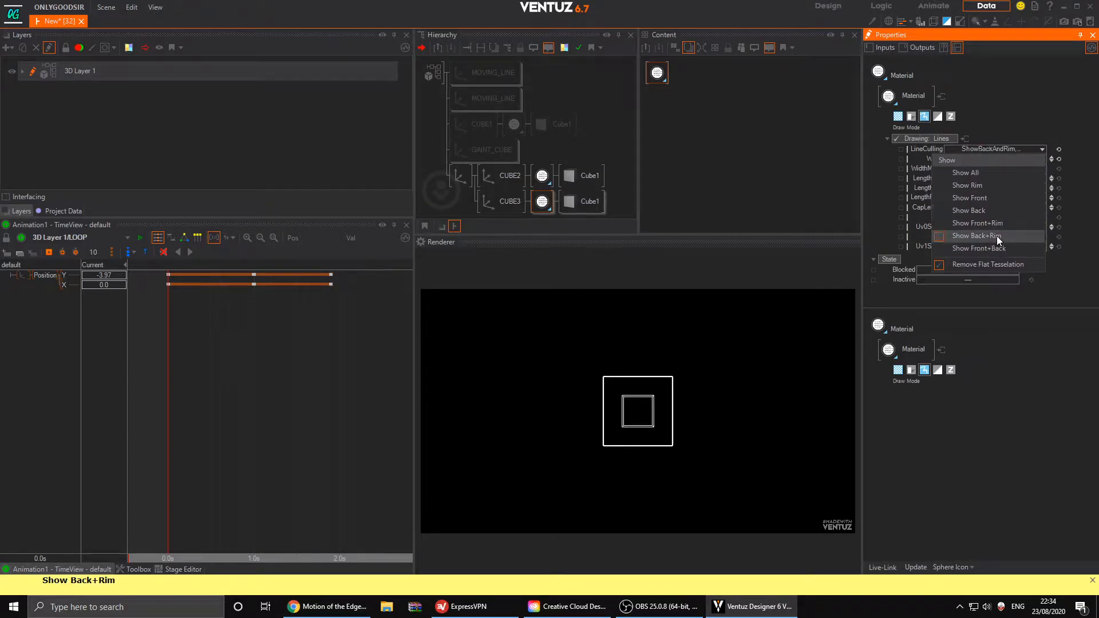
- Rotate the parent axis of CUBE2 and CUBE3 to 25 degrees about Y and rename it CUBE_IN_CUBE
left_click(460, 176)
left_click_drag(967, 153, 992, 157)
left_click_drag(961, 157, 950, 157)
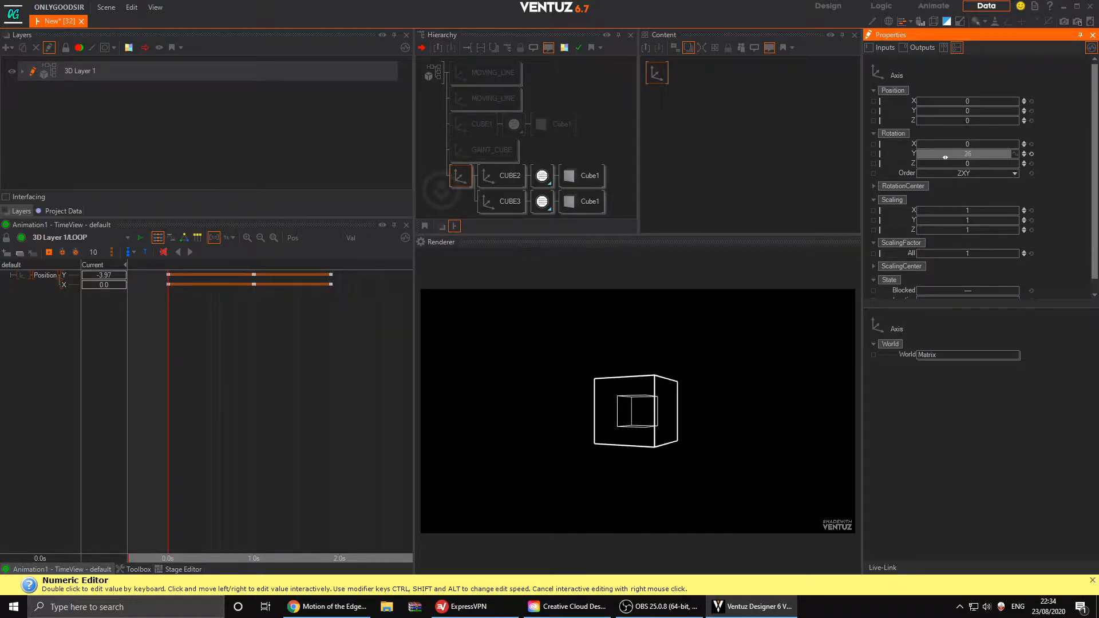
left_click(461, 177)
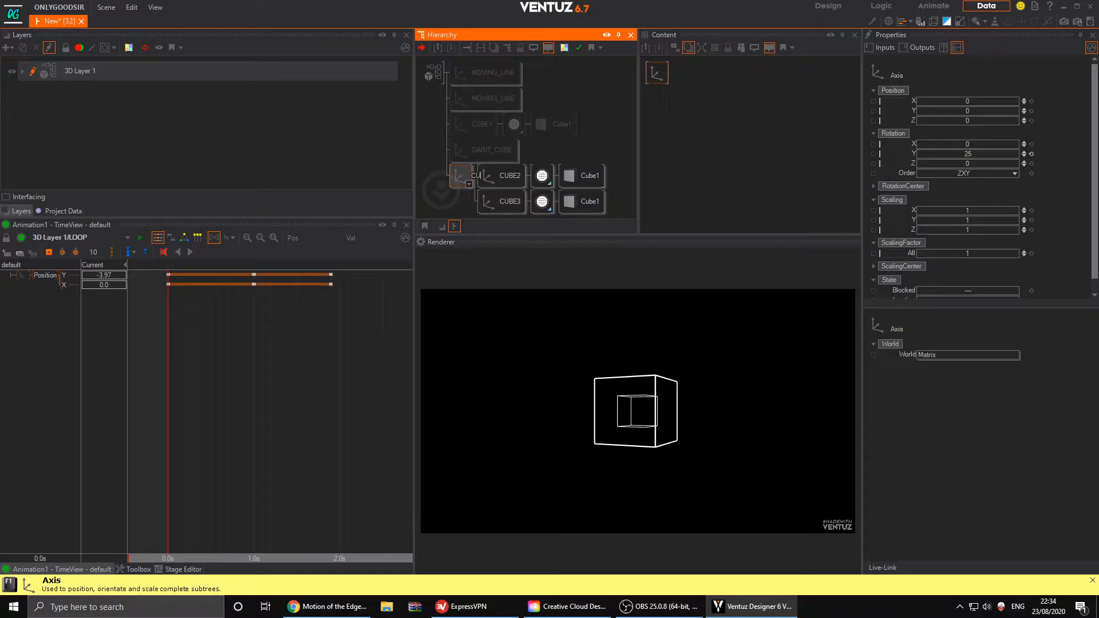
key("Return")
- Set CUBE_IN_CUBE's Y rotation to -30 degrees and collapse its branch
left_click(461, 181)
left_click_drag(979, 157, 956, 156)
left_click(513, 178)
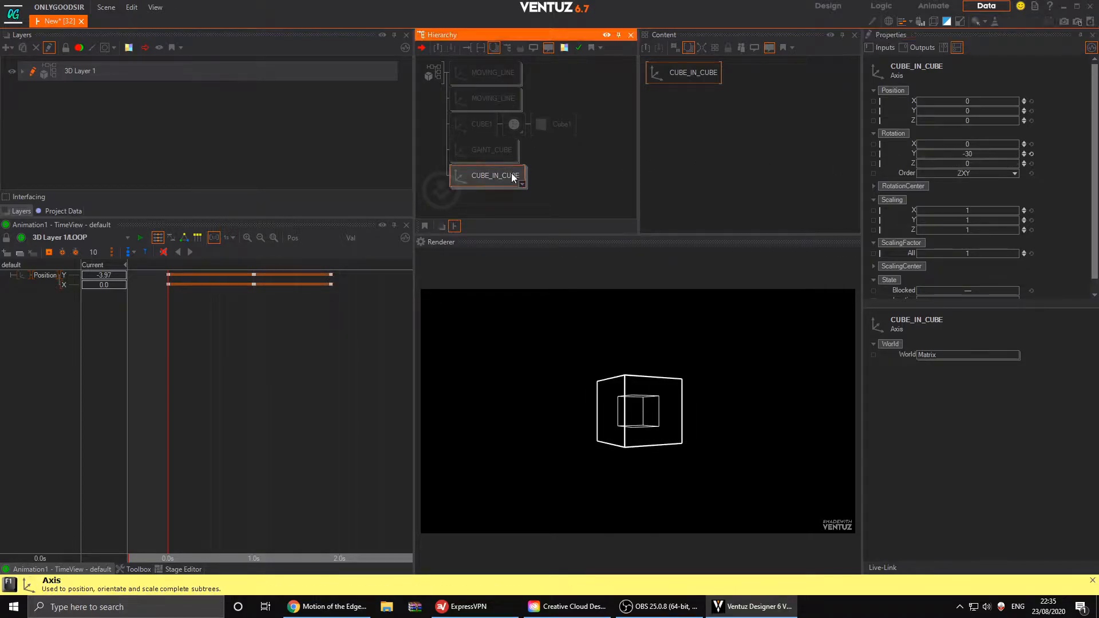
- Block the CUBE_IN_CUBE axis and duplicate the CUBE1 branch at the end of the hierarchy
key("b")
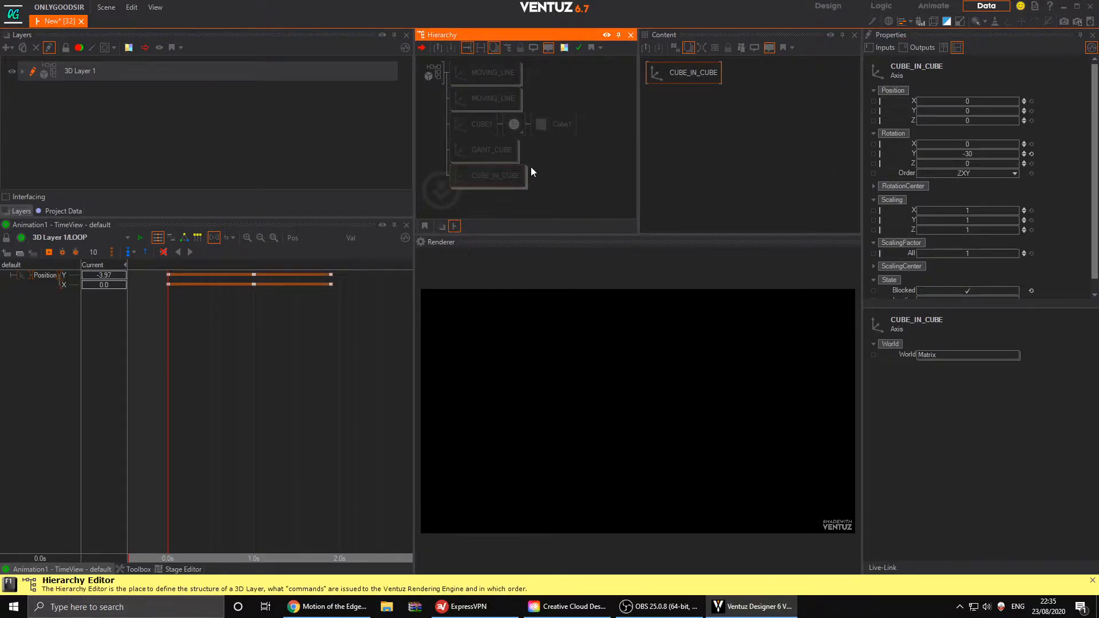
left_click(546, 170)
left_click_drag(473, 128, 472, 199, "ctrl")
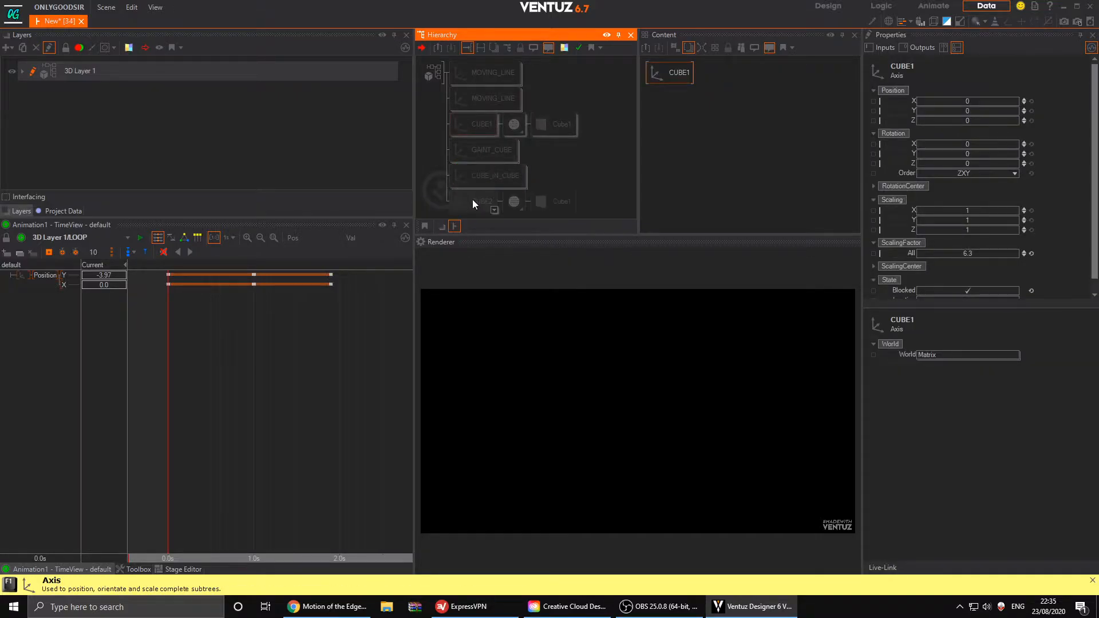
- Unblock the duplicated cube branch and rename its axis RECTANGLE
double_click(473, 201)
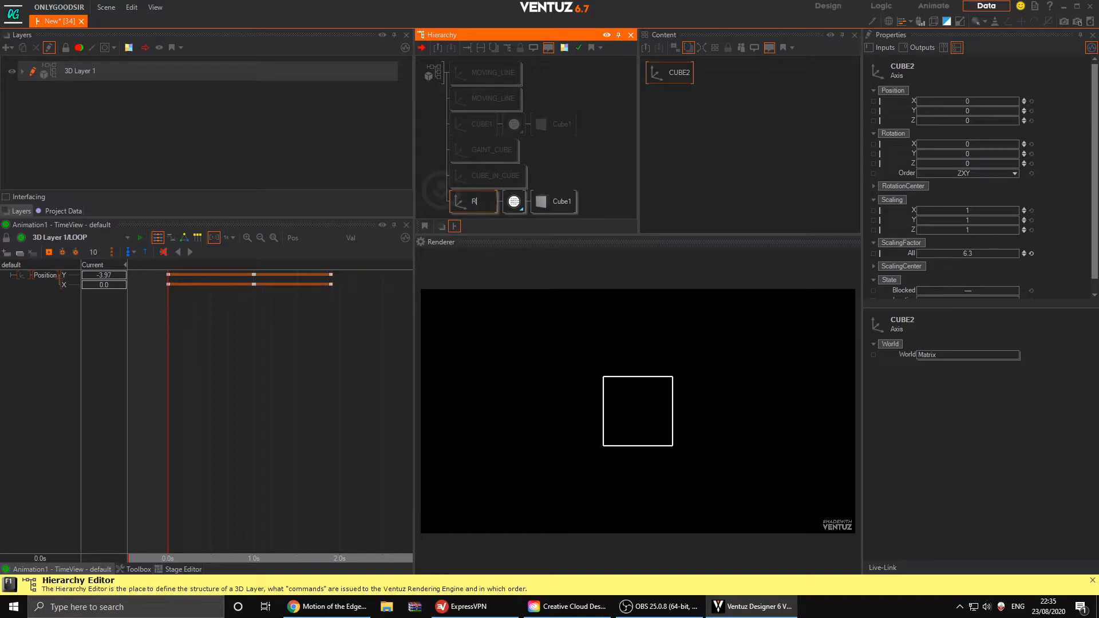
type("RECTANGLE")
key("Return")
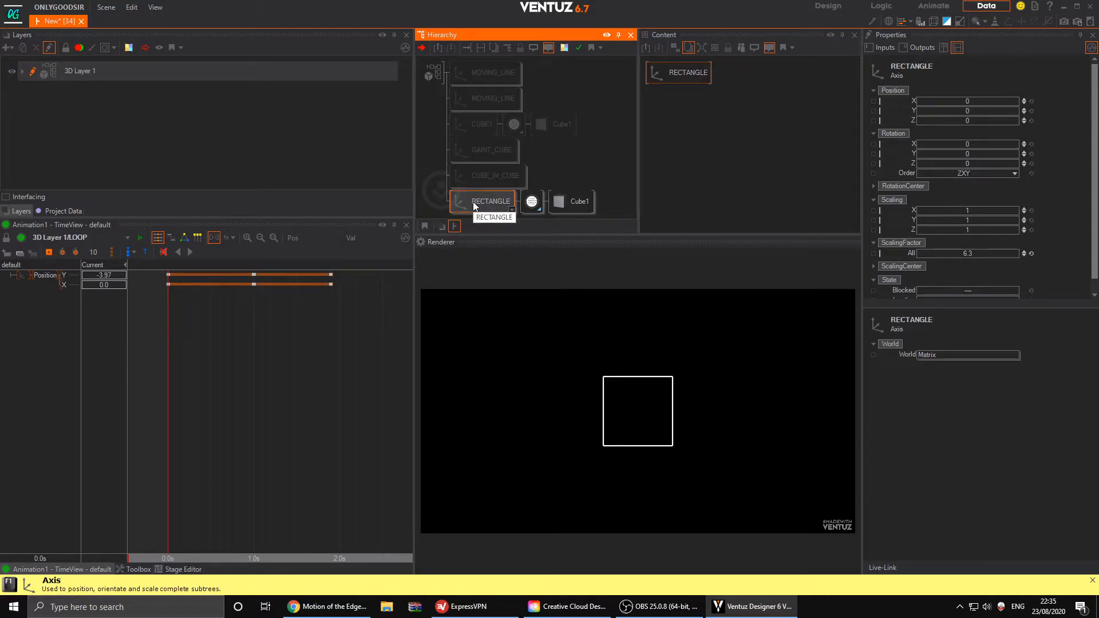
- Resize the cube under RECTANGLE into a long, thin bar and reset the axis's trial Y rotation to 0
left_click(571, 202)
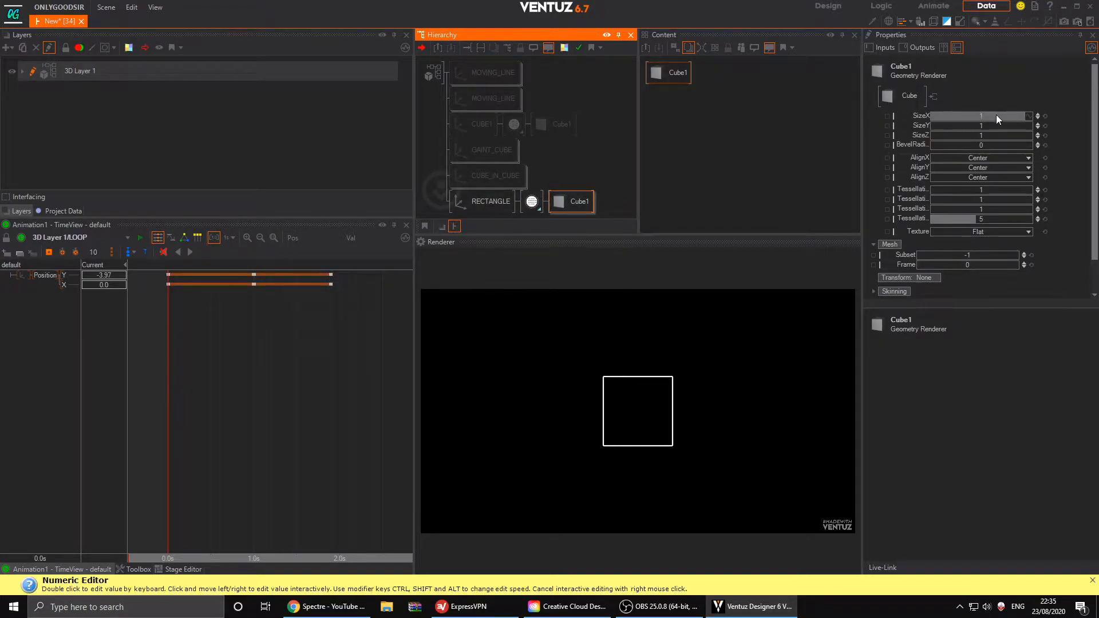
mouse_move(995, 126)
left_mouse_down()
mouse_move(959, 125)
mouse_move(957, 153)
mouse_move(979, 135)
mouse_move(960, 136)
mouse_move(980, 117)
left_mouse_up()
left_click(488, 204)
left_click(571, 203)
left_click(492, 200)
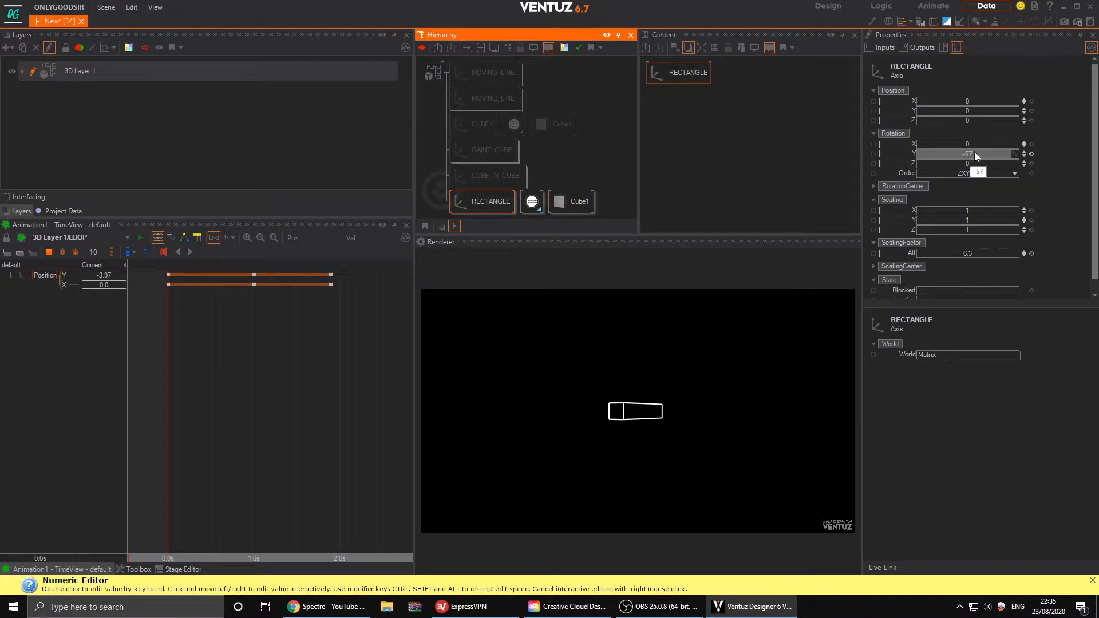
left_click(1031, 154)
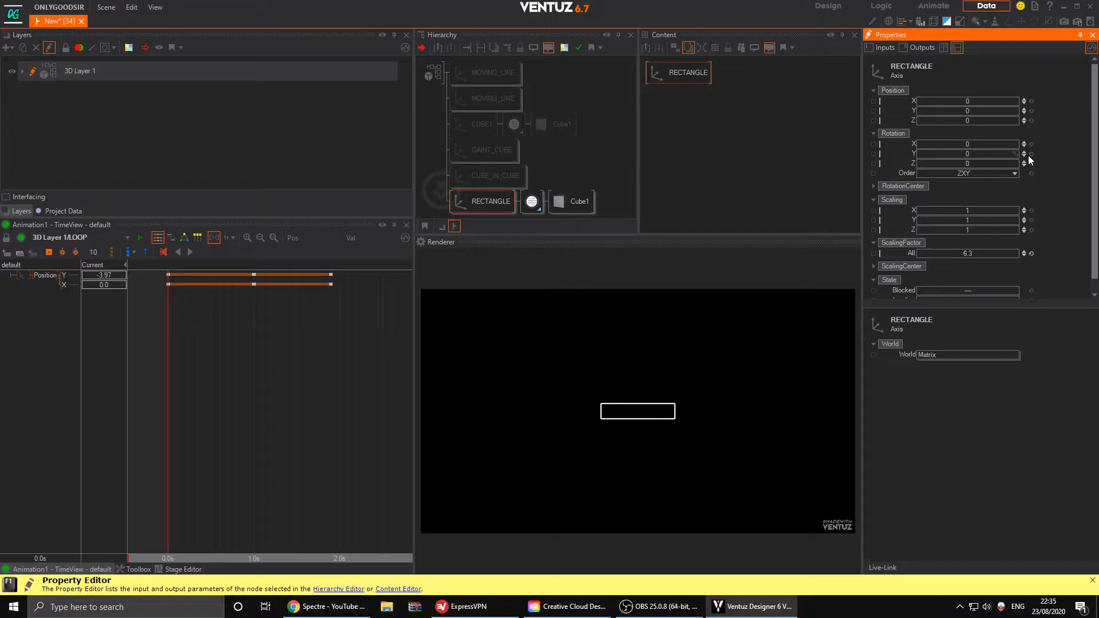
- Duplicate the RECTANGLE branch and rename the copy's axis CYCLINDER
left_click(488, 202)
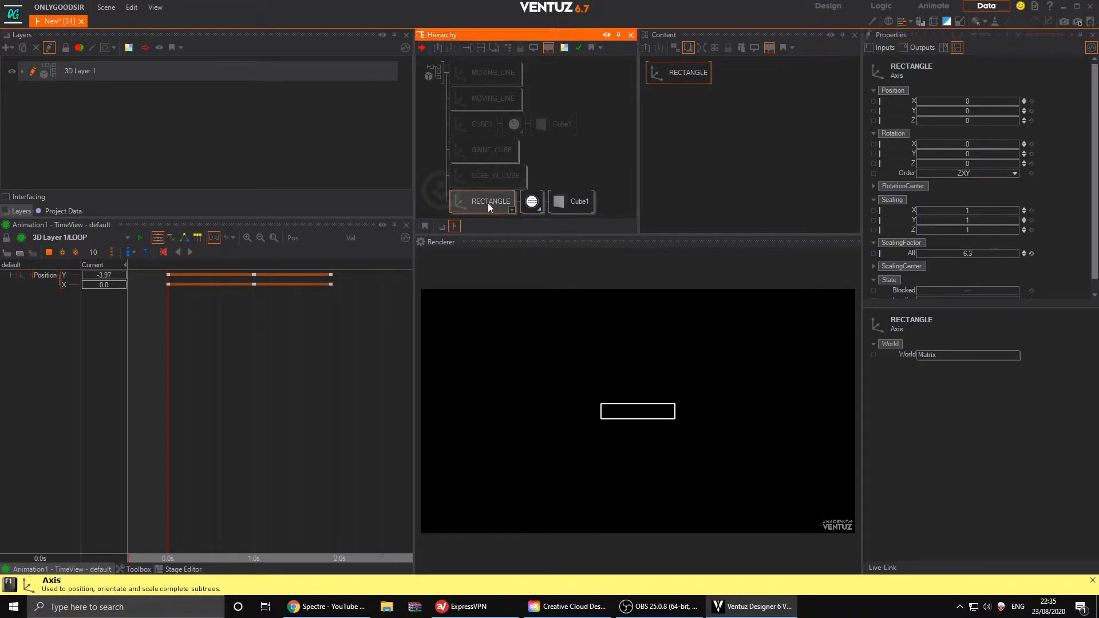
key("ctrl+c")
key("ctrl+v")
double_click(490, 192)
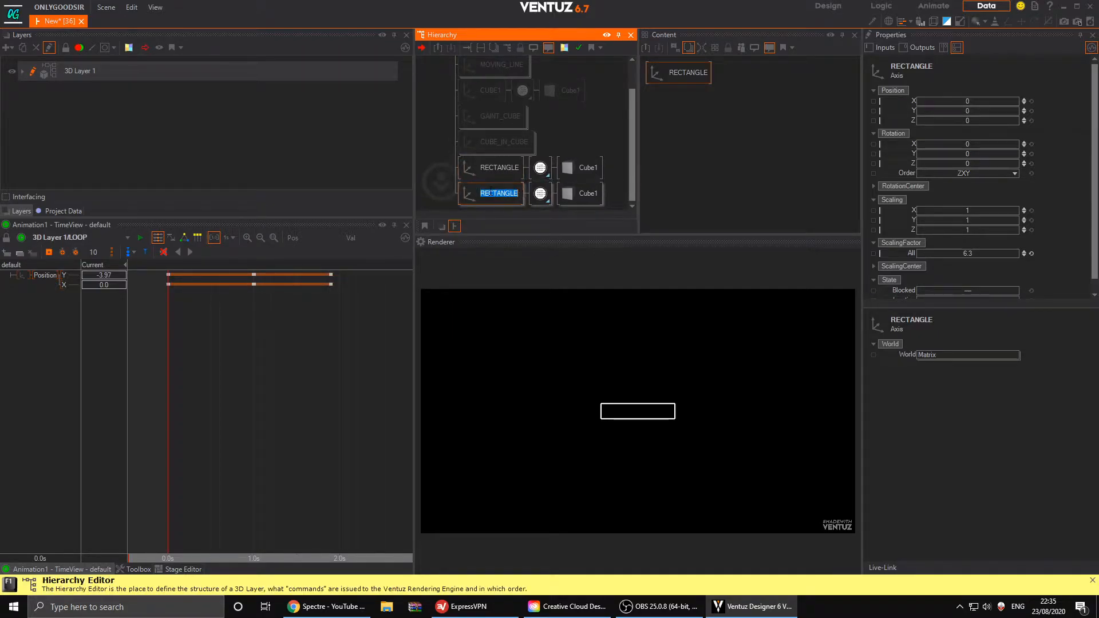
type("CYCLINDER")
key("Return")
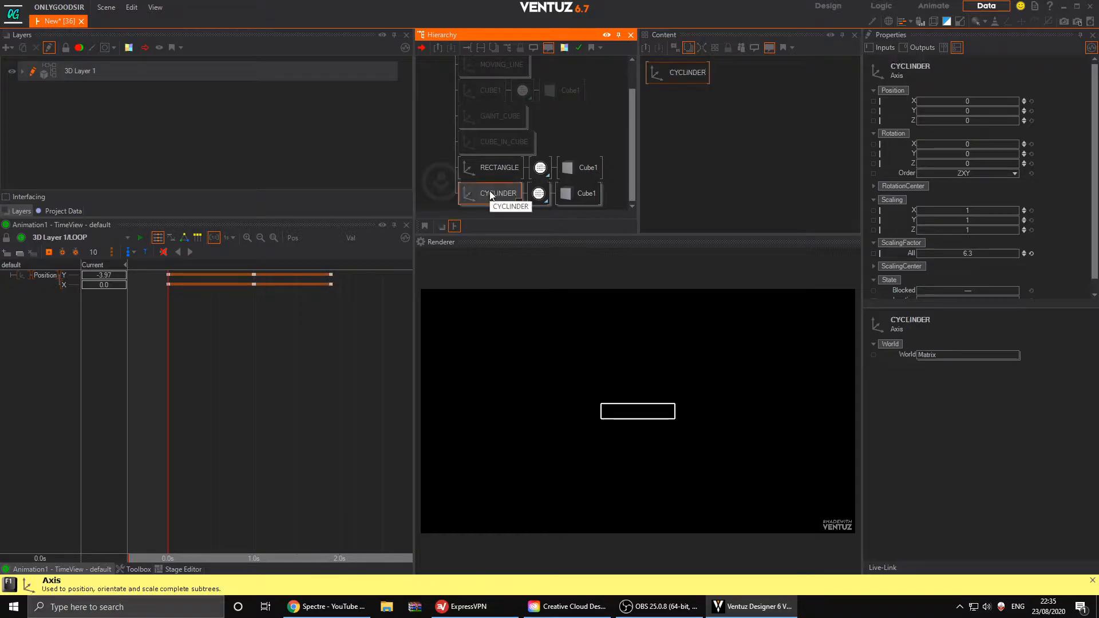
- Replace the cube under the CYCLINDER axis with a Cylinder geometry after its material
left_click(538, 194)
left_click(582, 196)
key("Delete")
type("cy")
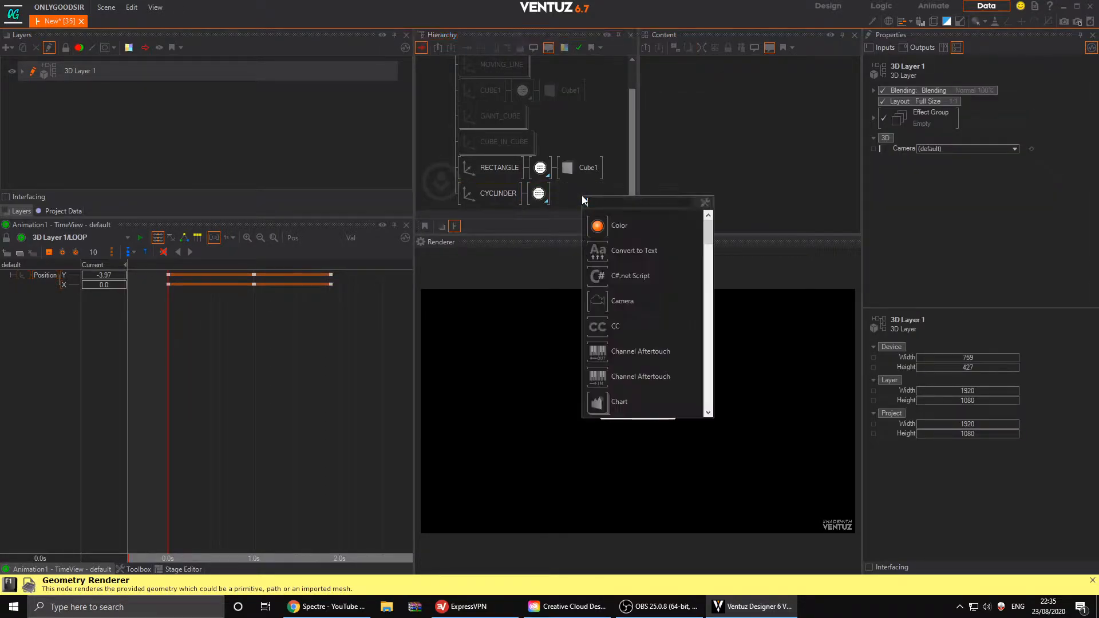
key("Down")
key("Return")
left_click(570, 195)
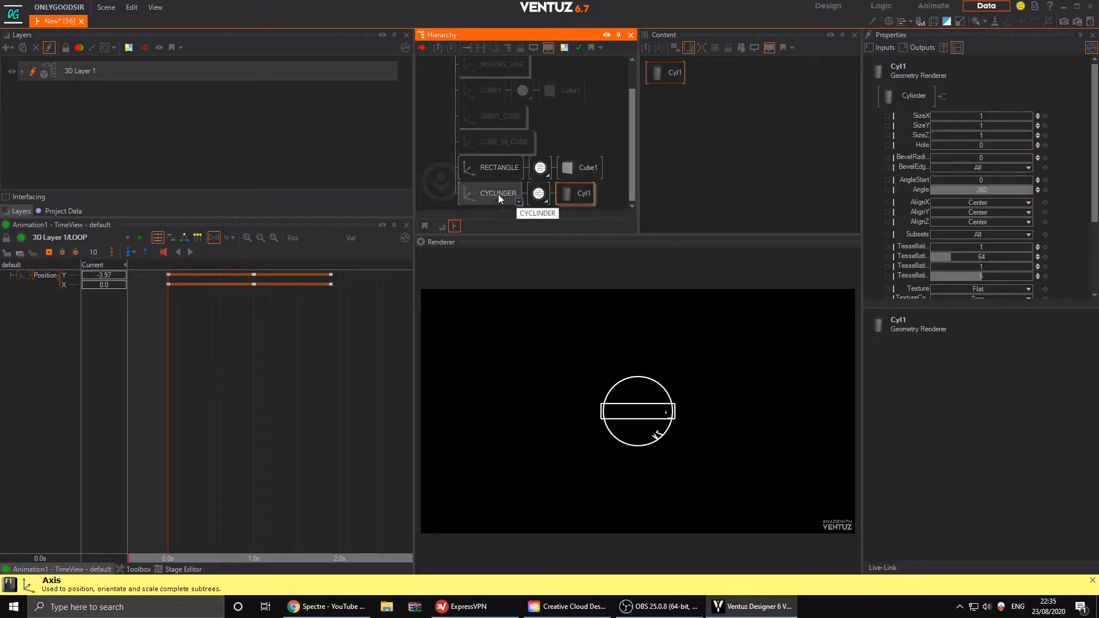
- Block the RECTANGLE axis and rotate the CYCLINDER axis to 71 degrees about X
left_click(490, 209)
left_click(481, 169)
key("ctrl+b")
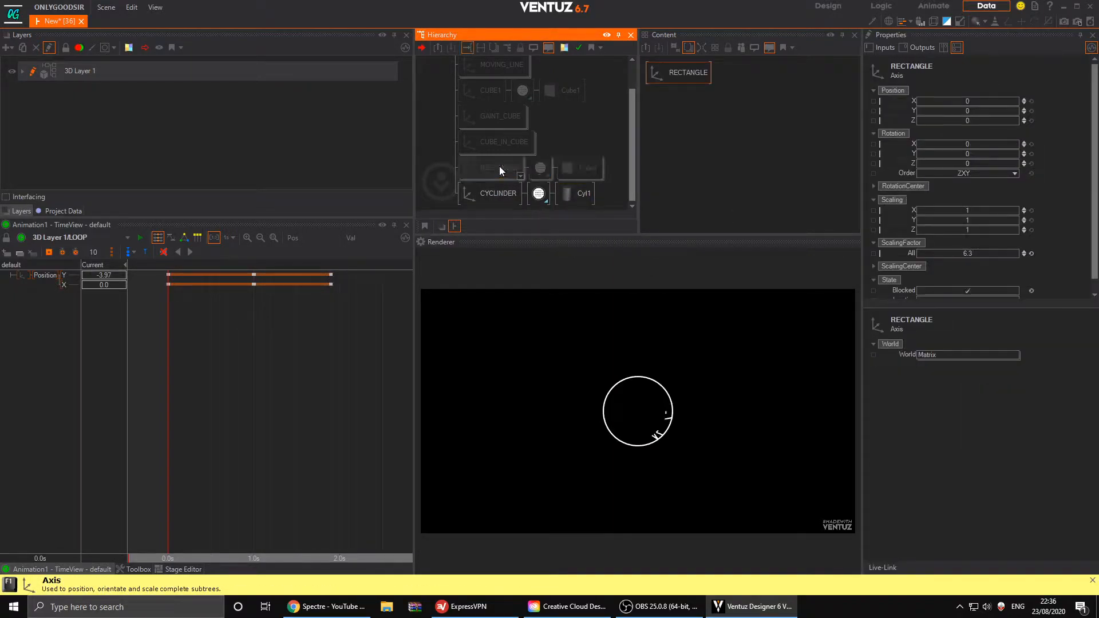
left_click(505, 195)
left_click_drag(978, 144, 1007, 142)
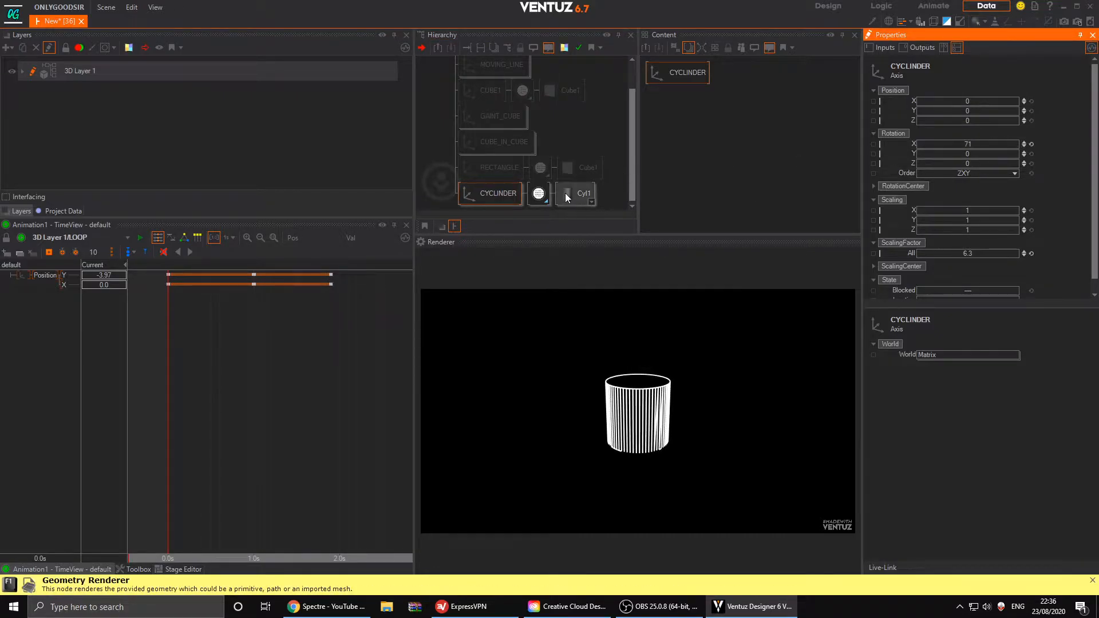
- Set the cylinder material's LineCulling to Show Rim with Remove Flat Tesselation enabled
left_click(538, 194)
left_click(657, 75)
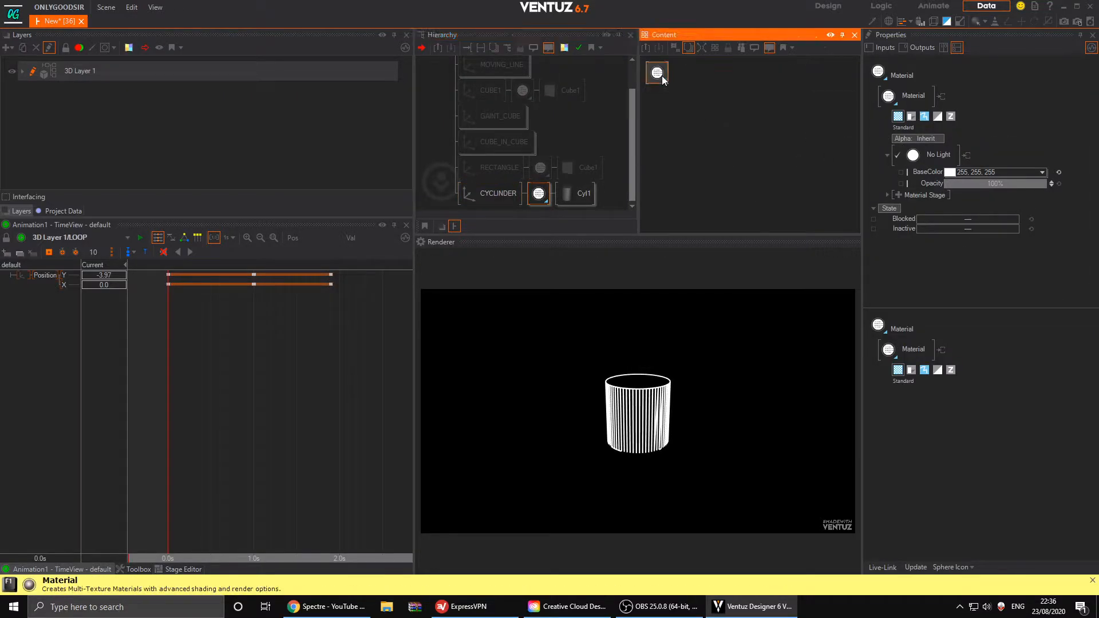
left_click(927, 117)
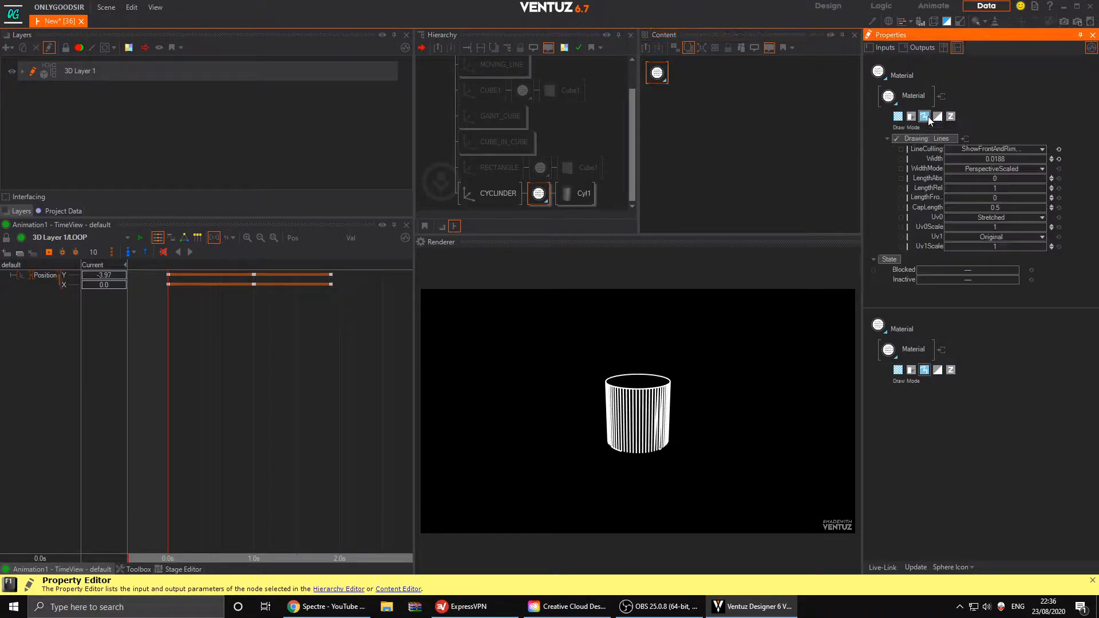
left_click(1018, 149)
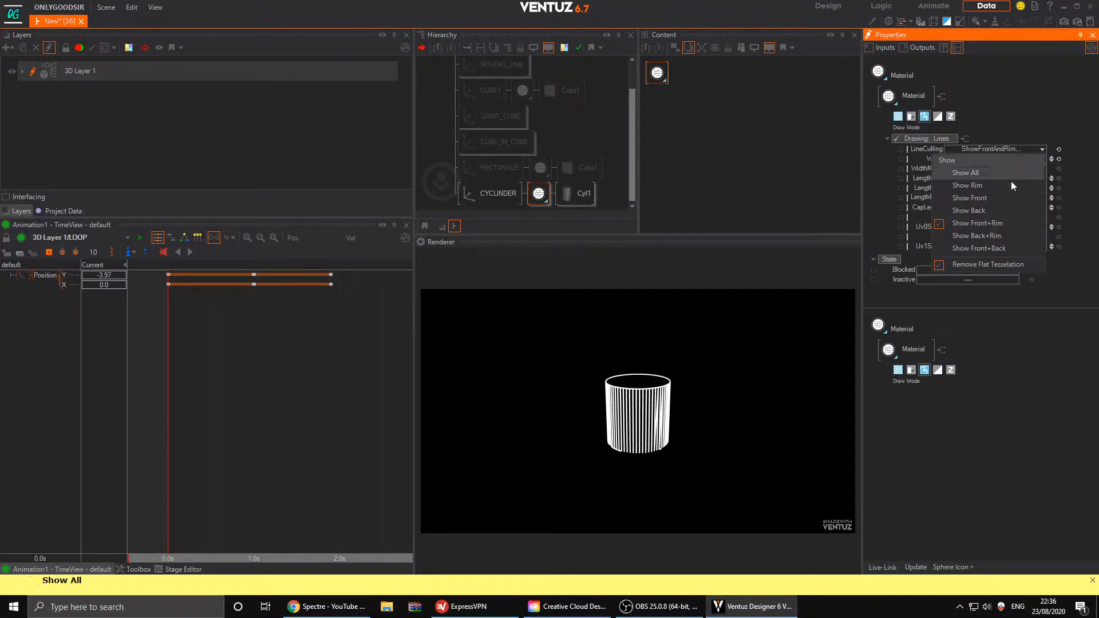
left_click(988, 266)
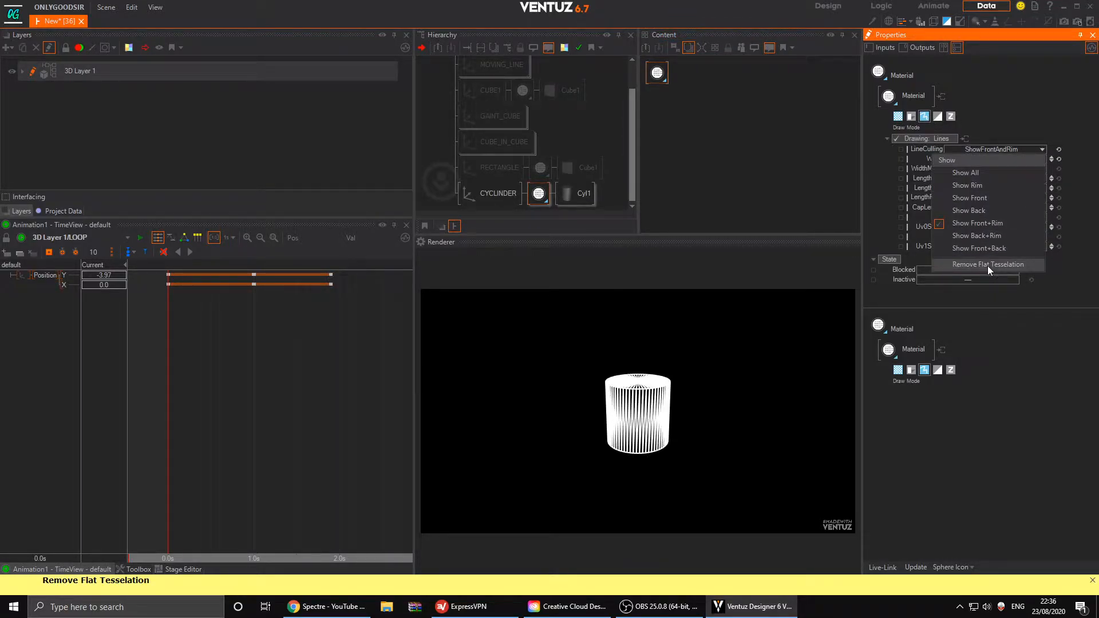
left_click(988, 235)
left_click(980, 186)
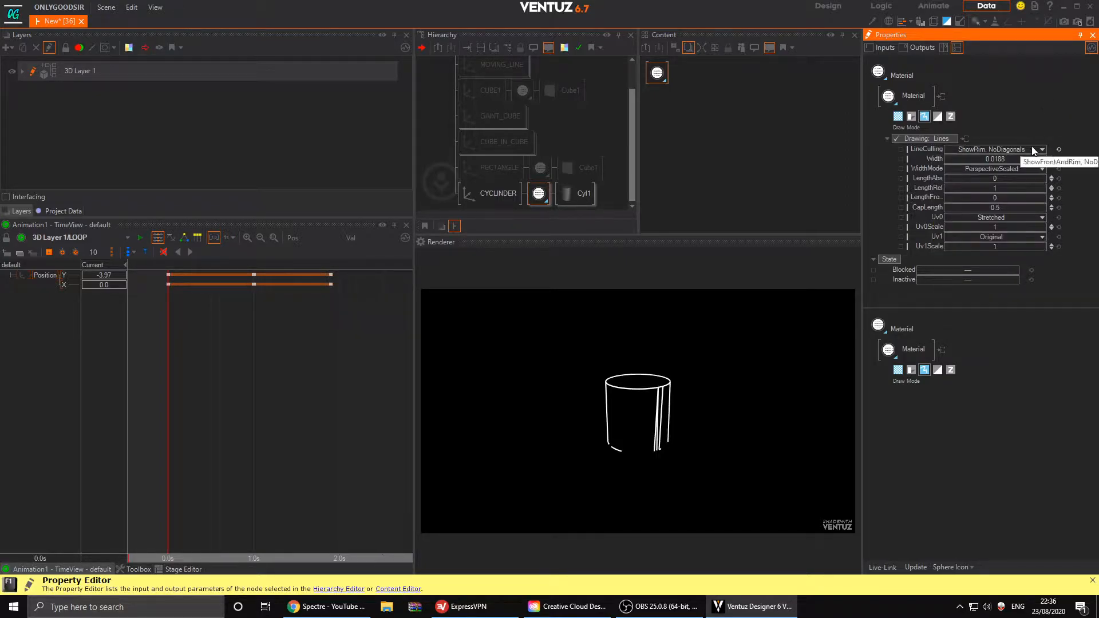
- Set the cylinder material's line Width to 0.0216 and the CYCLINDER axis's X rotation to 60
left_click_drag(1010, 159, 981, 160)
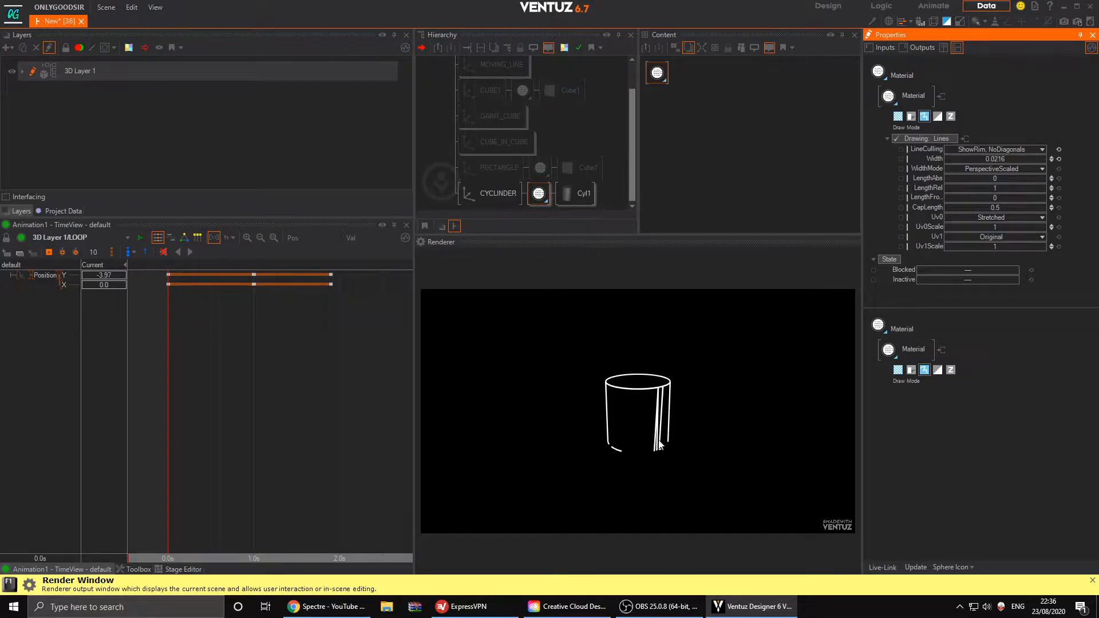
left_click(493, 195)
left_click_drag(1026, 145, 956, 143)
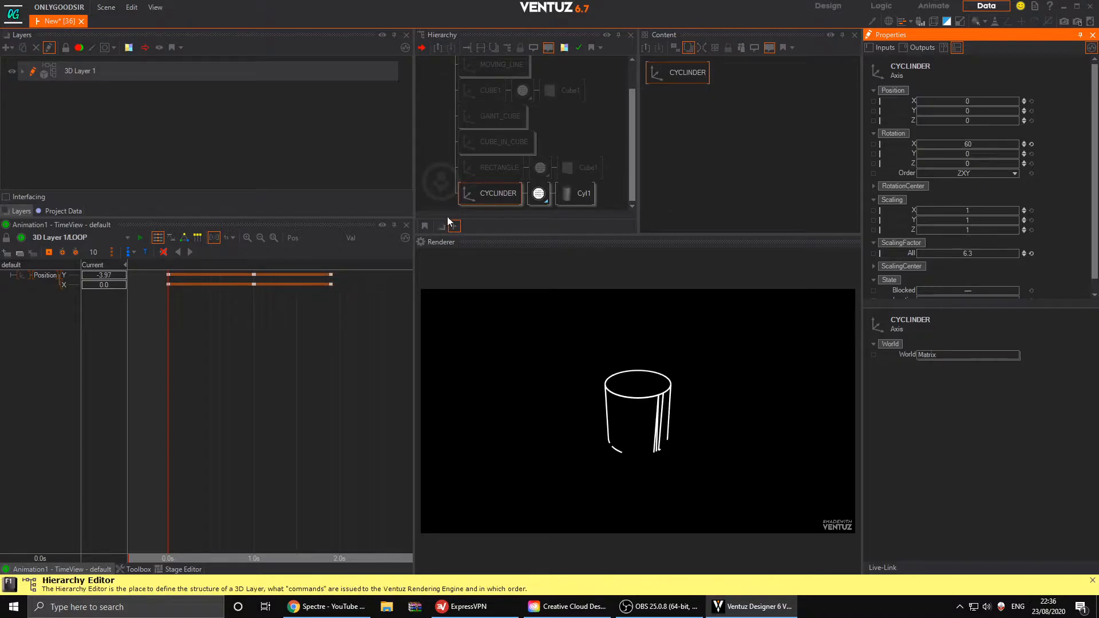
- Flatten the Cyl1 geometry by setting its SizeZ to 0.28
left_click(568, 197)
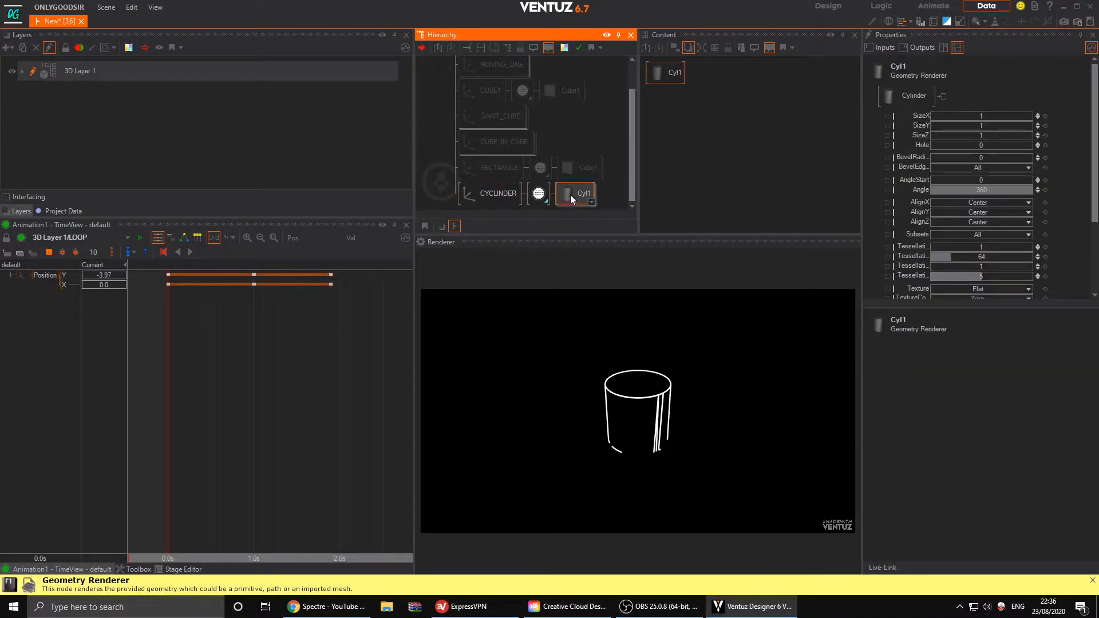
left_click_drag(980, 137, 977, 136)
- Try higher tessellation values on the Cyl1 geometry and reset them to their defaults
scroll(1005, 263, "down", 1)
left_click_drag(974, 240, 1044, 249)
left_click_drag(981, 230, 931, 234)
mouse_move(1005, 222)
left_mouse_down()
mouse_move(990, 222)
mouse_move(989, 240)
mouse_move(973, 230)
mouse_move(1007, 230)
mouse_move(950, 230)
mouse_move(1032, 218)
mouse_move(930, 223)
mouse_move(1031, 228)
left_mouse_up()
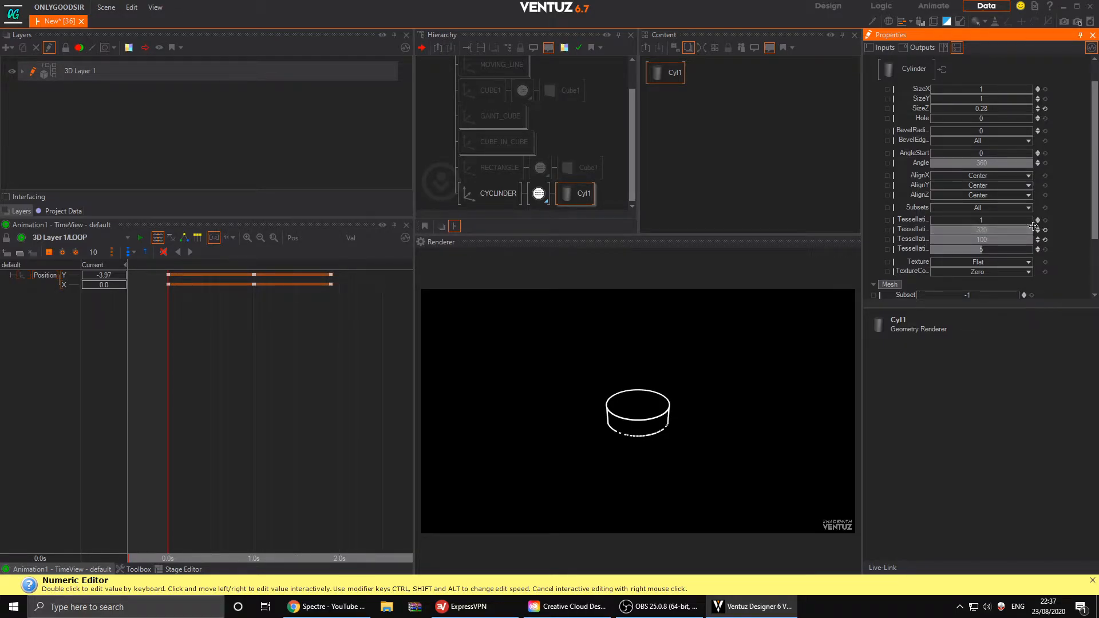
left_click(1045, 239)
left_click(1044, 231)
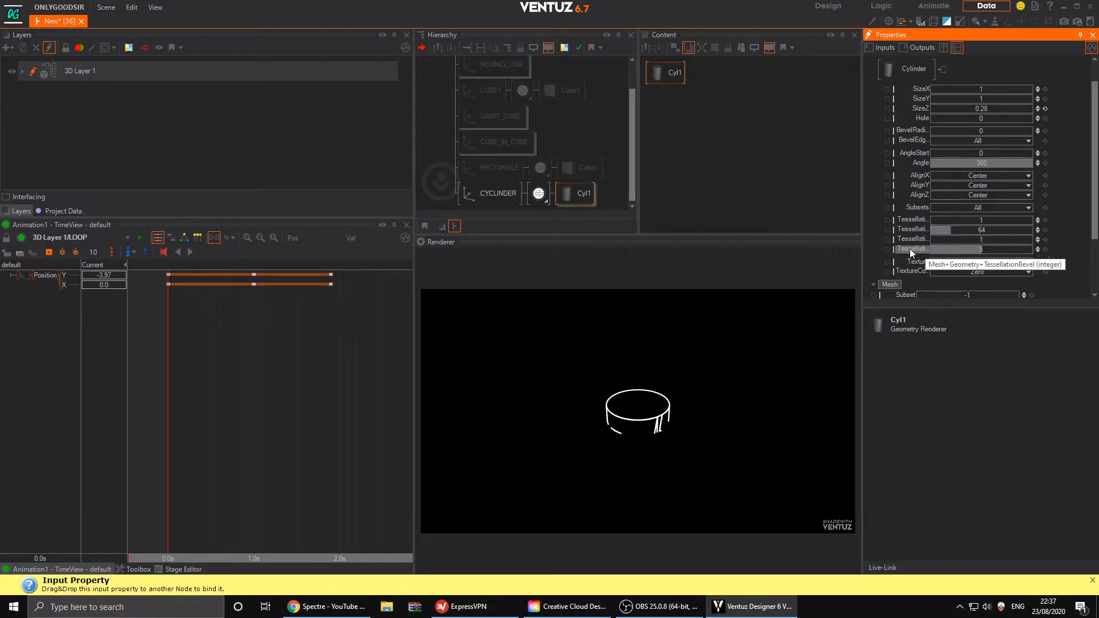
- Cut a central opening in the cylinder by setting its Hole value to 0.41
left_click_drag(982, 118, 988, 119)
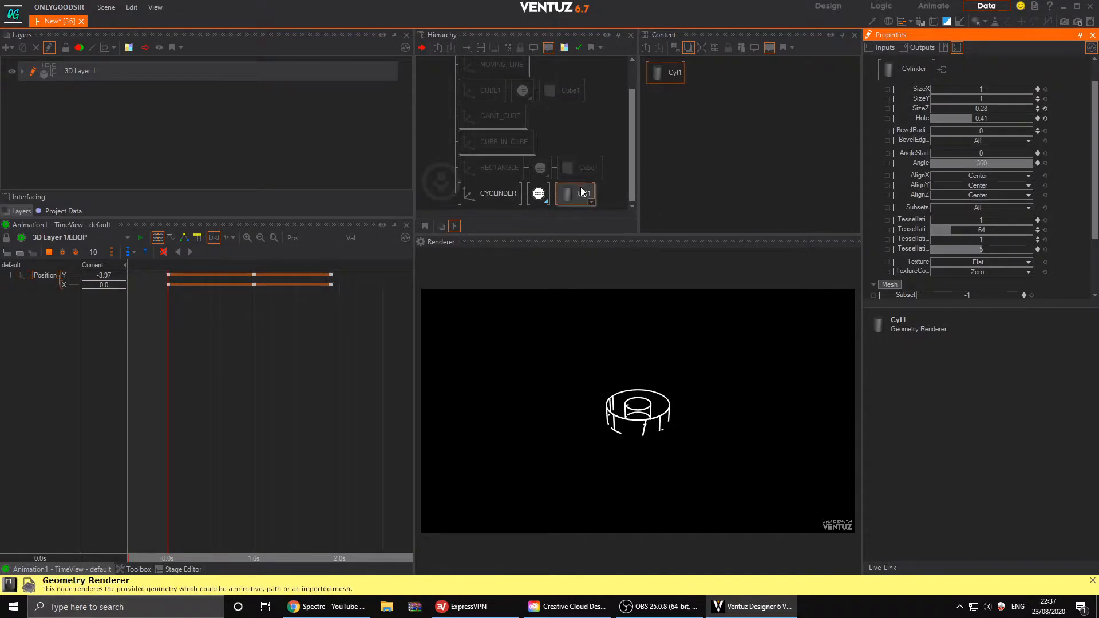
- Compare the LineCulling options on the cylinder's material, including front, back and combined modes, and finish on Show Rim
left_click(536, 193)
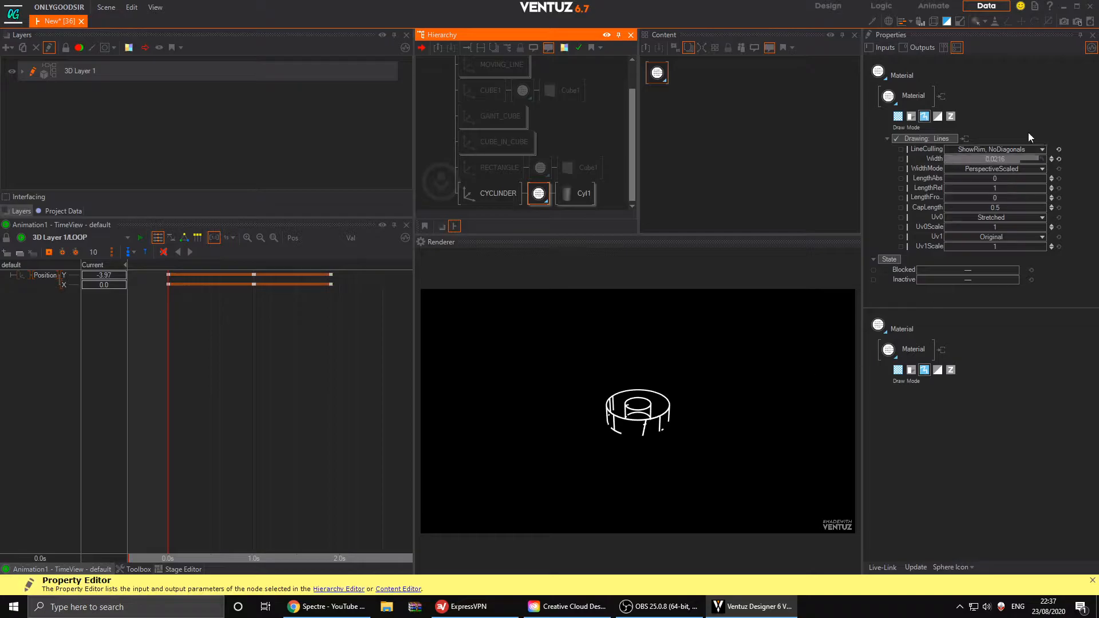
left_click(1022, 150)
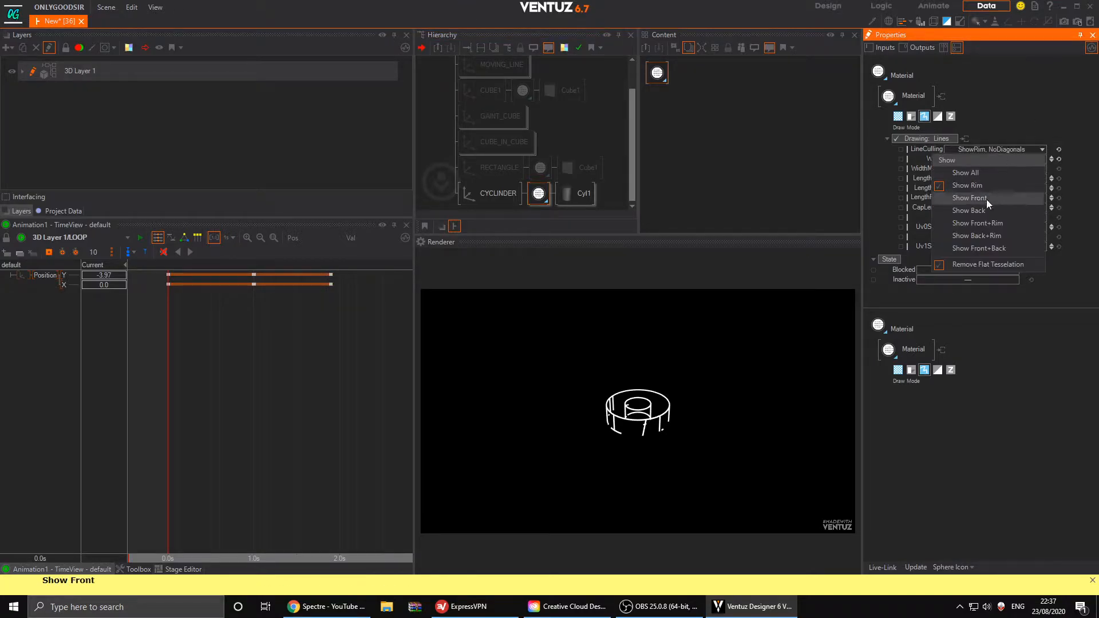
left_click(993, 200)
left_click(987, 211)
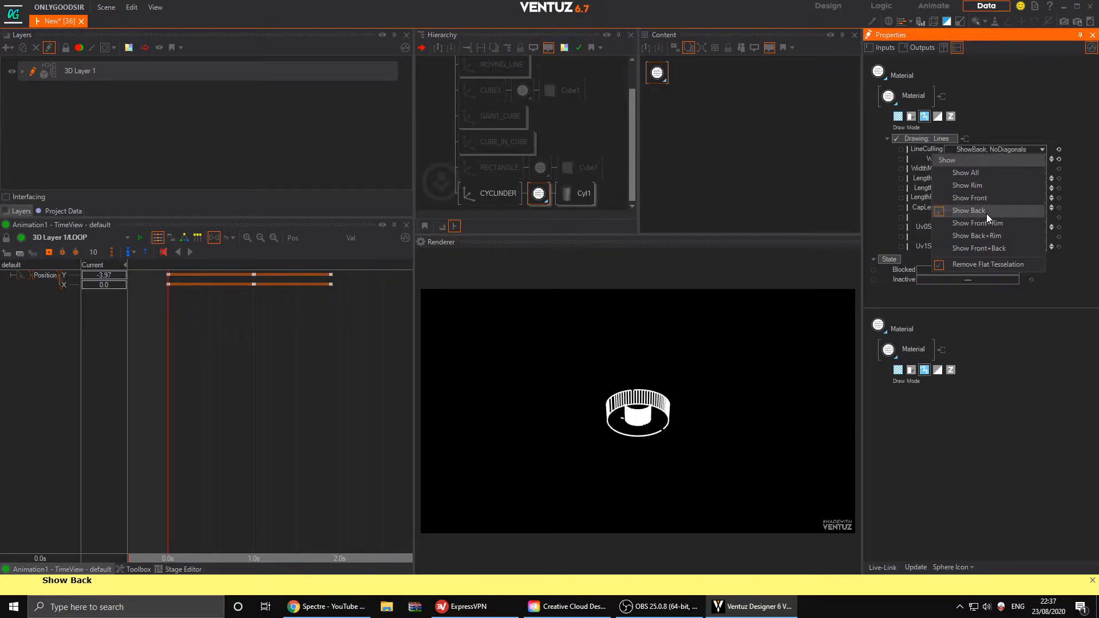
left_click(981, 232)
left_click(981, 245)
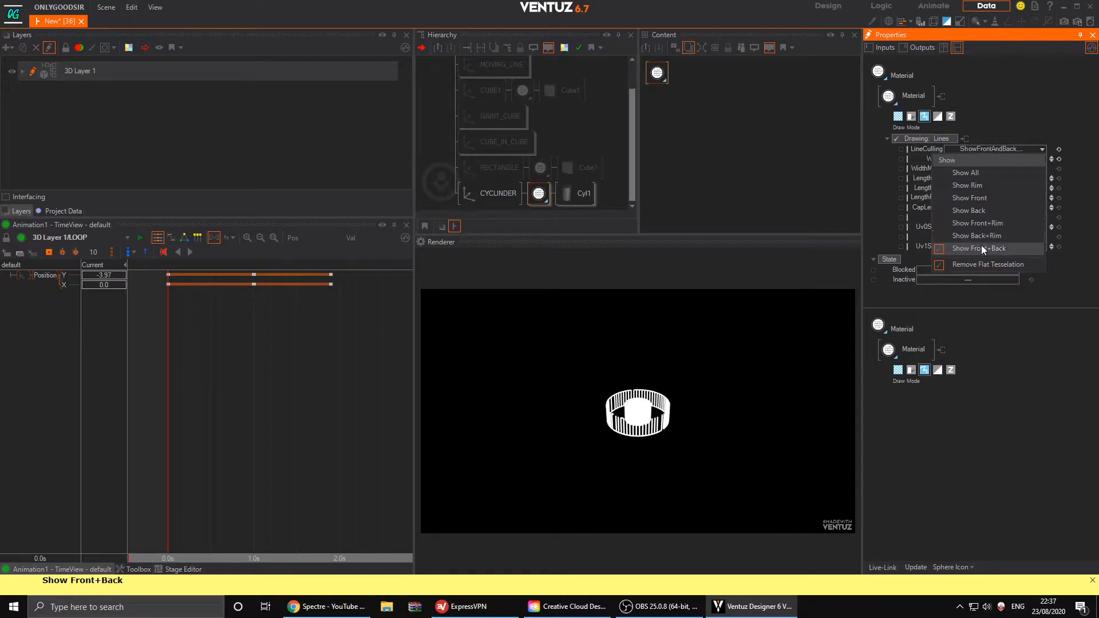
left_click(987, 223)
left_click(977, 187)
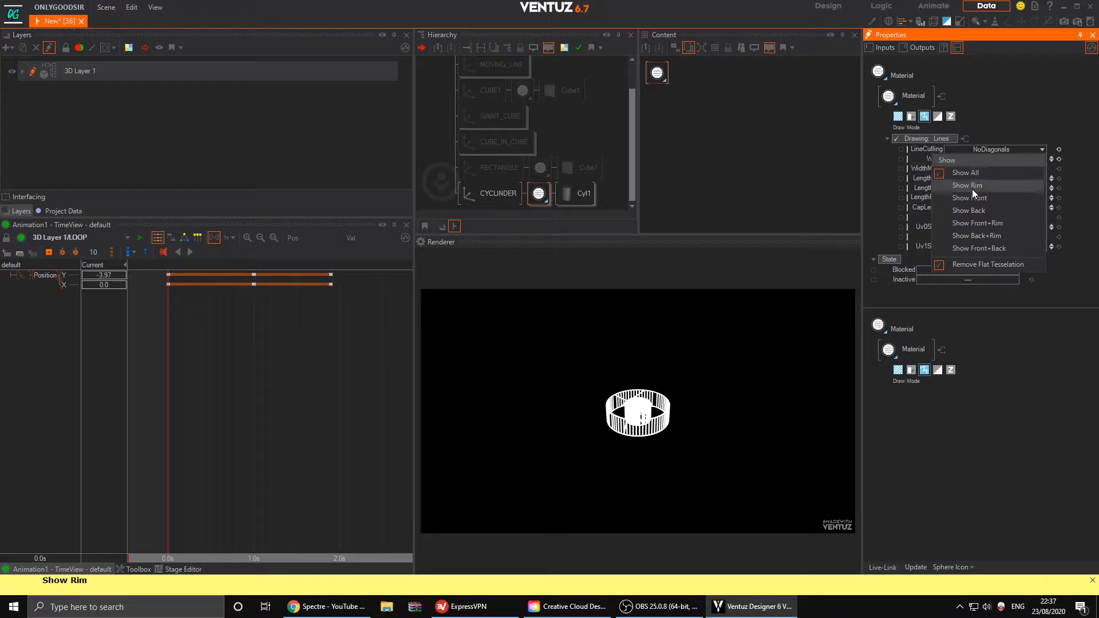
left_click(971, 202)
left_click(970, 212)
left_click(972, 238)
left_click(980, 213)
left_click(977, 200)
left_click(978, 187)
left_click(976, 172)
left_click(976, 184)
left_click(1046, 90)
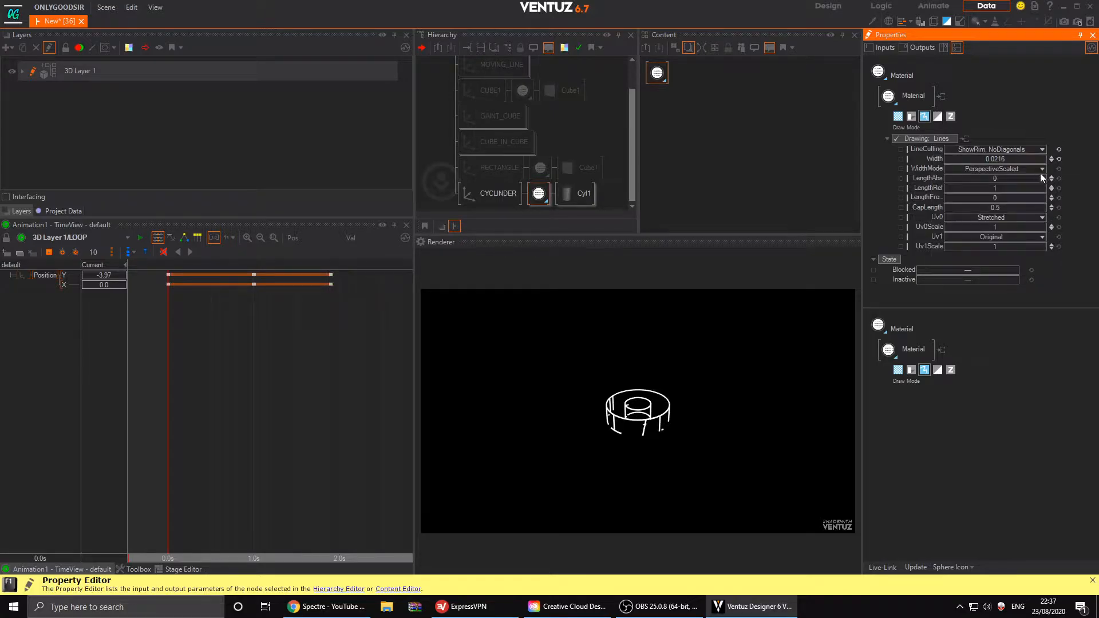
- Reset the material's line Width to 0.01 and restore the default CapLength after trying other values
left_click(1059, 159)
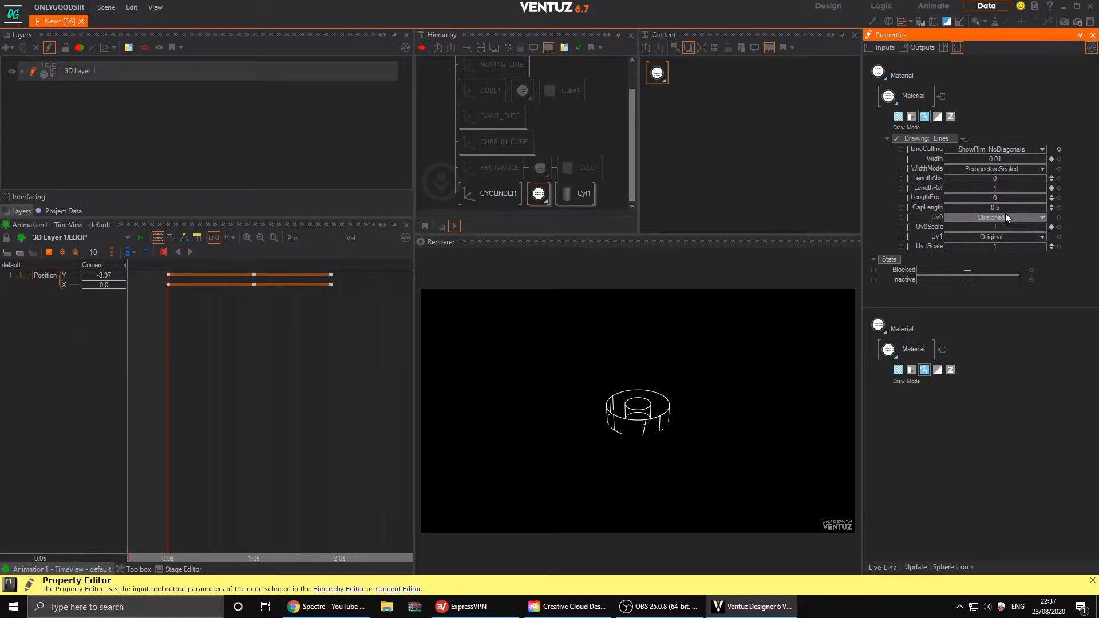
left_click_drag(1001, 207, 1048, 211)
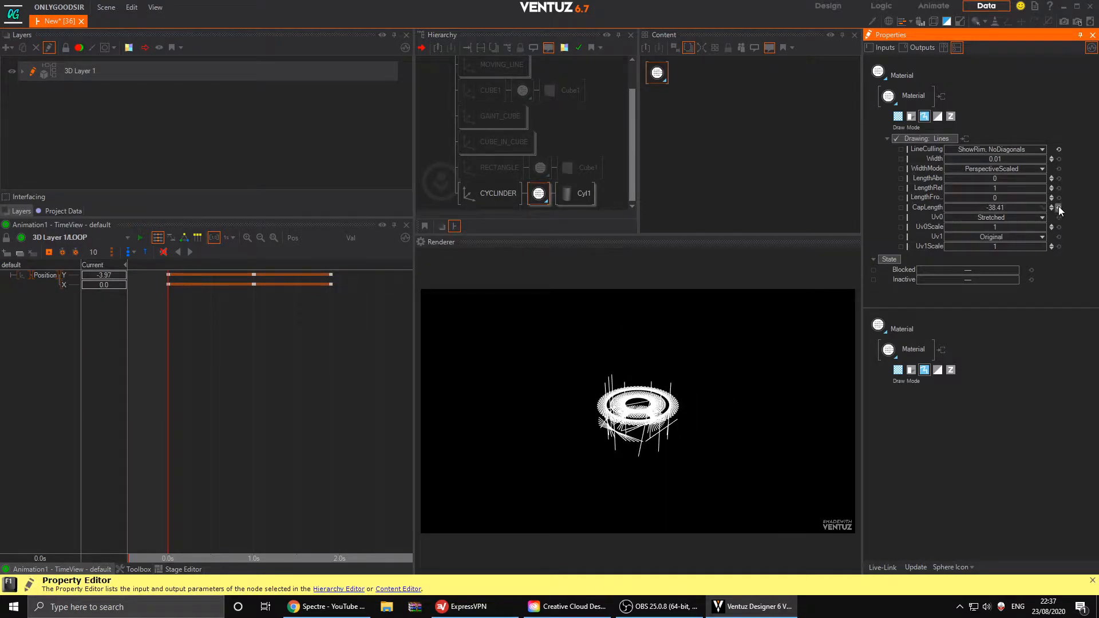
left_click(1058, 208)
left_click(1058, 246)
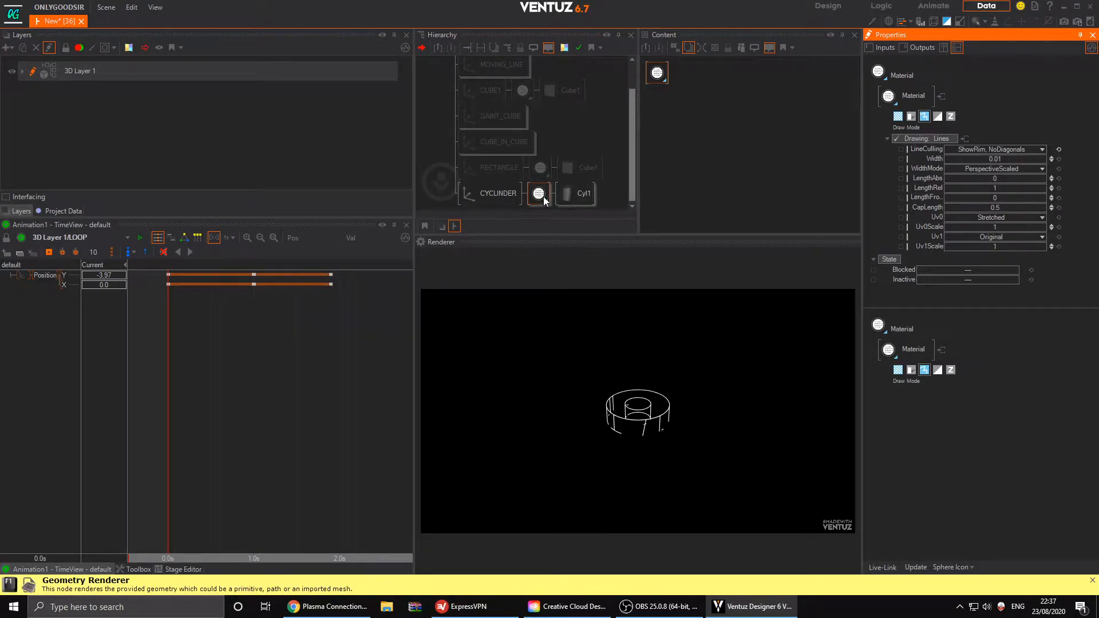
- Rename the CYCLINDER axis to TRIANGLE
double_click(505, 197)
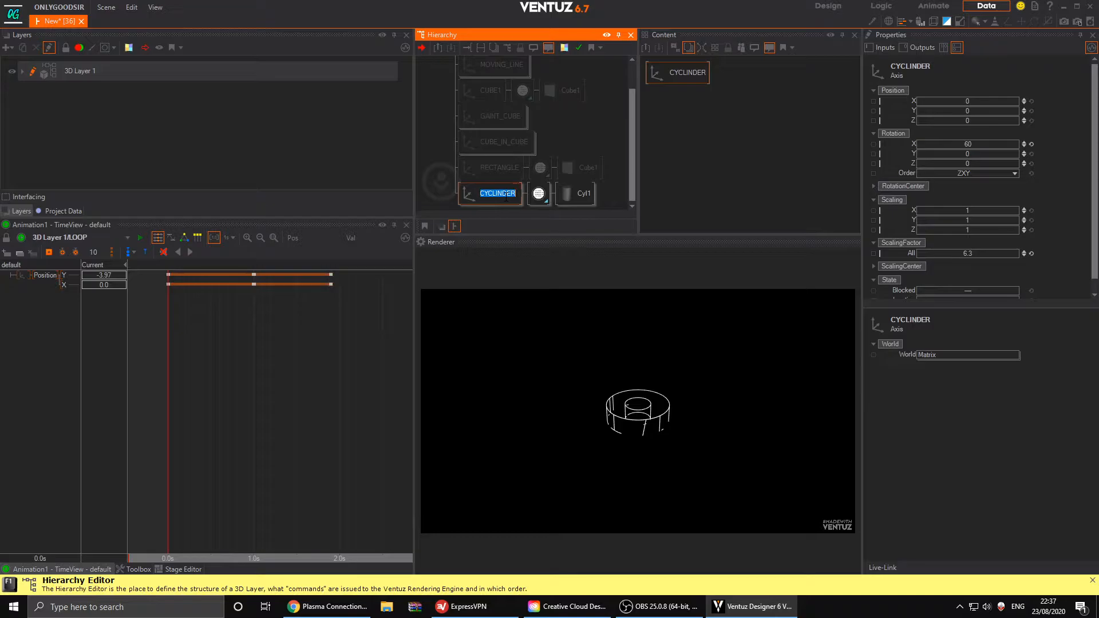
type("TRIANGLE")
key("Return")
- Reduce the second tessellation value of Cyl1 to 1 so the cylinder becomes a triangular shape
left_click(567, 194)
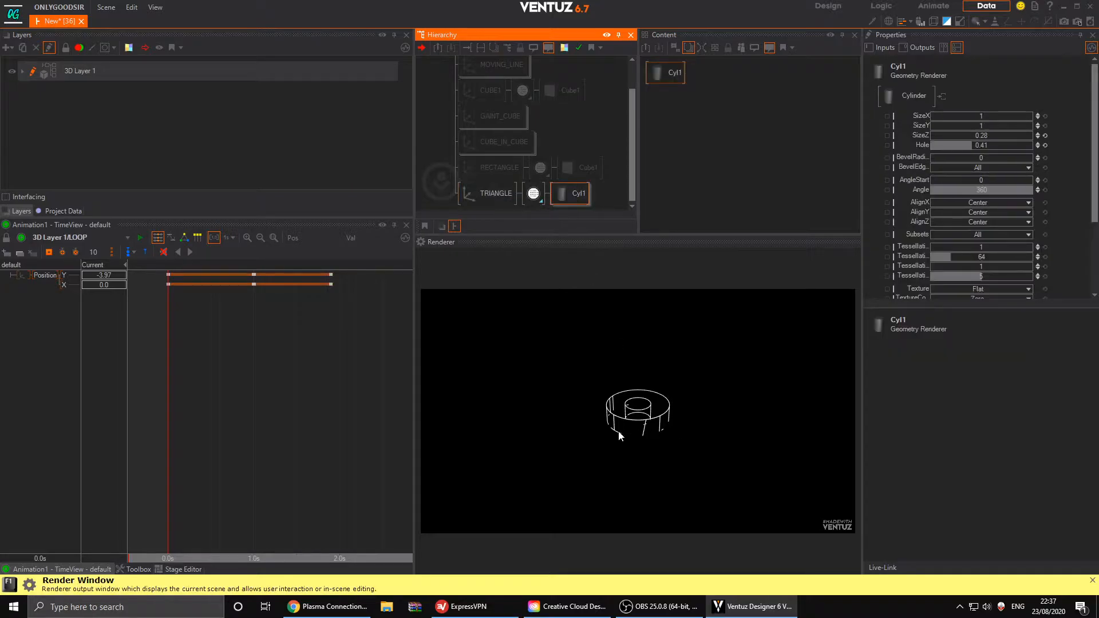
left_click(671, 70)
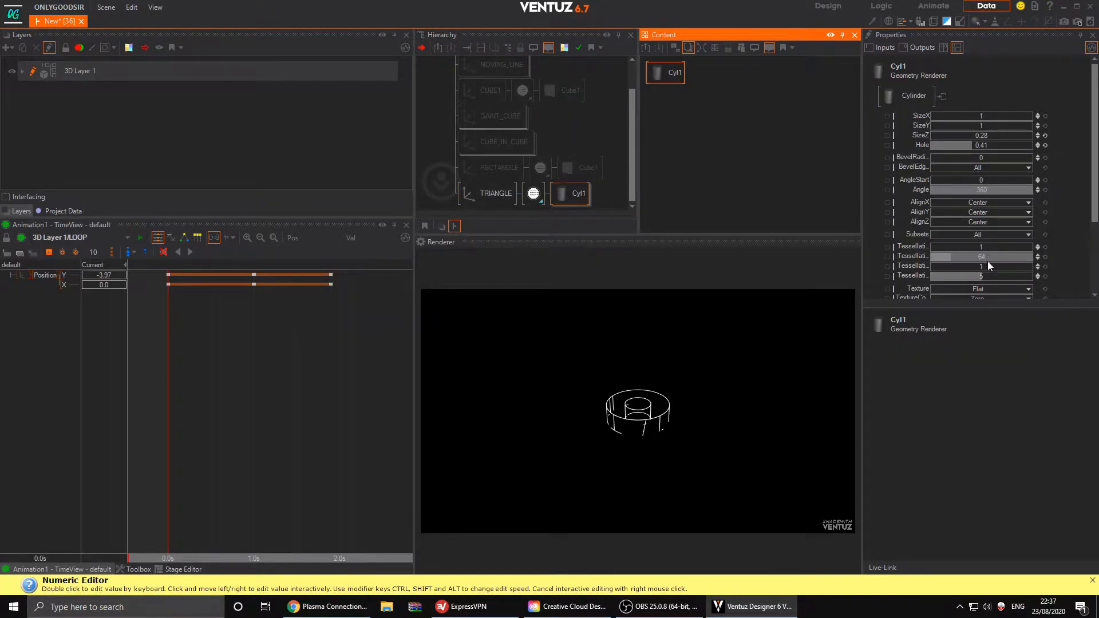
left_click_drag(978, 257, 948, 258)
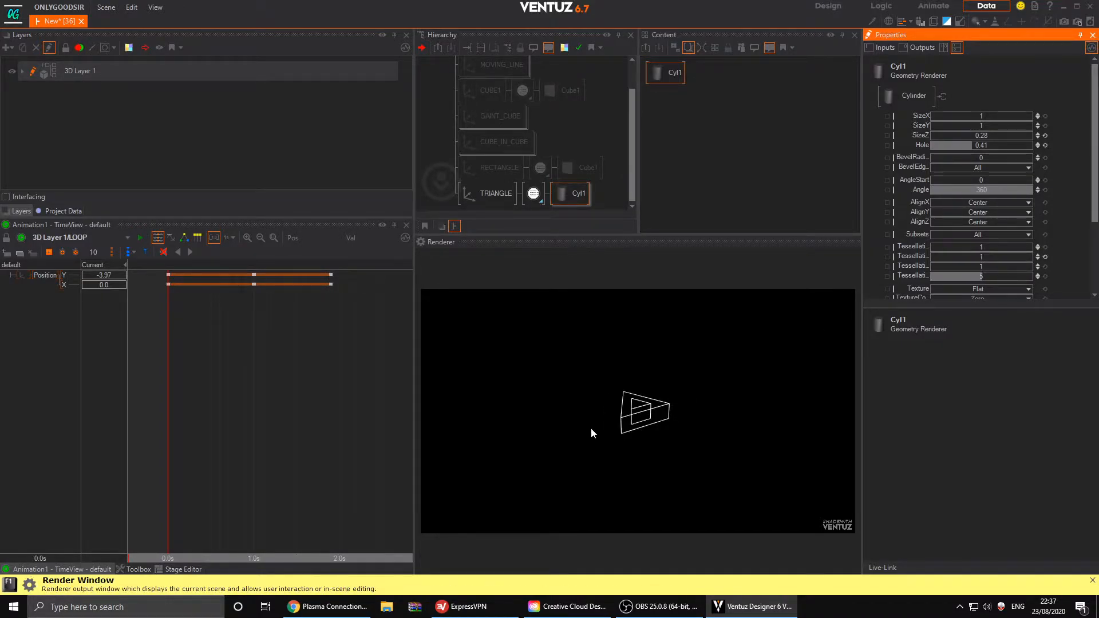
- Set the TRIANGLE axis's ScalingFactor to 9 and move the material node in front of the axis in the hierarchy
left_click(495, 196)
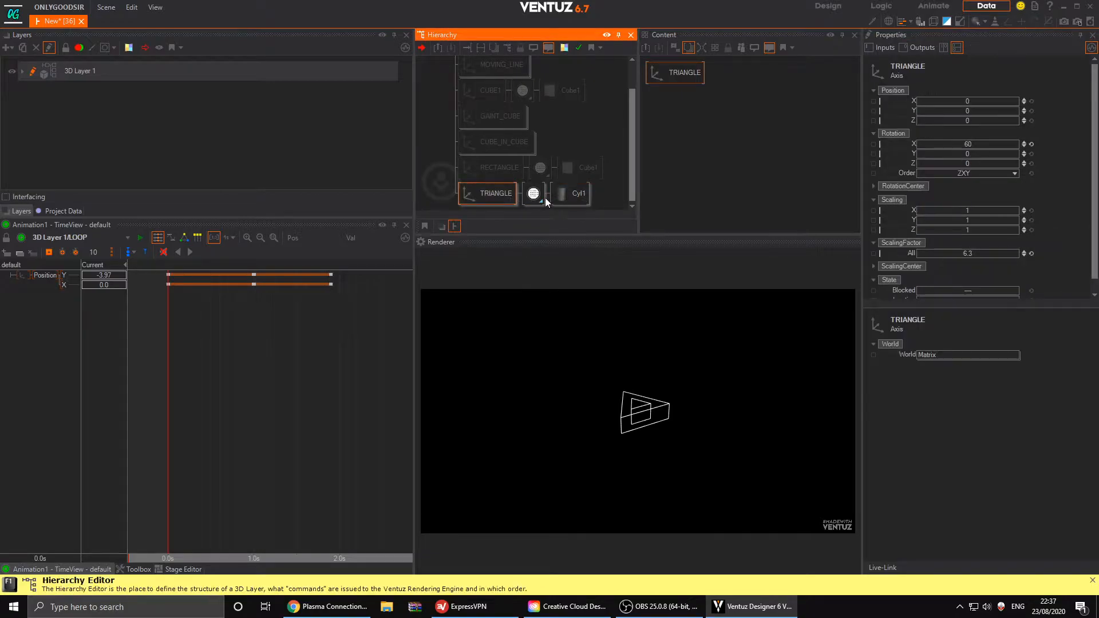
left_click_drag(977, 253, 990, 253)
left_click(534, 194)
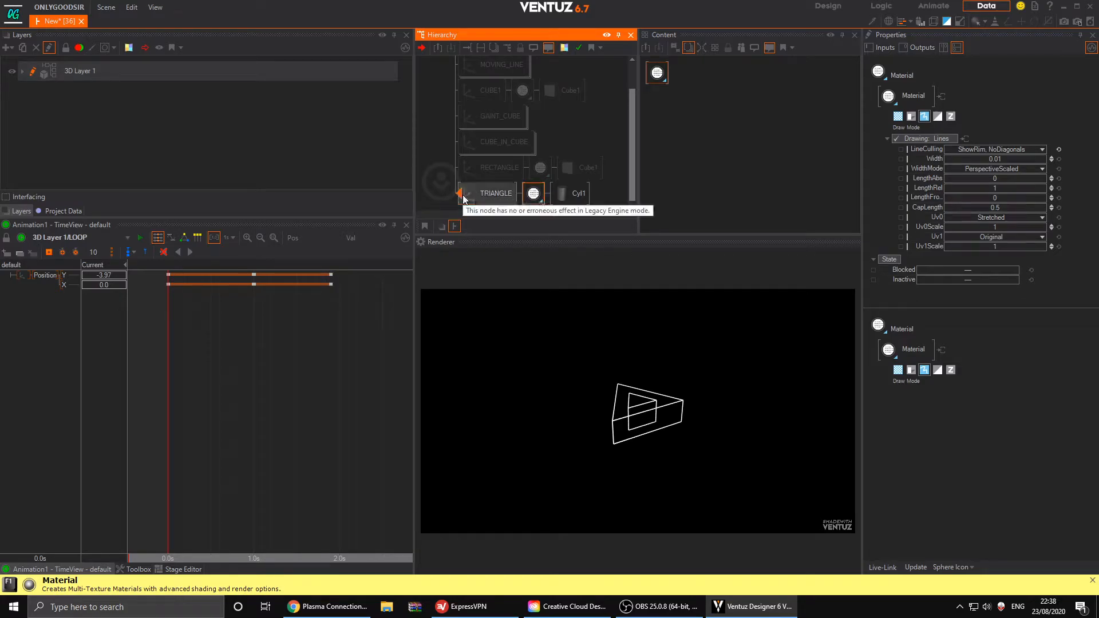
left_click_drag(463, 195, 464, 196)
- Duplicate the TRIANGLE branch under the material and raise the copy to a Y position of about 2.17
left_click(501, 198)
key("ctrl+c")
key("ctrl+v")
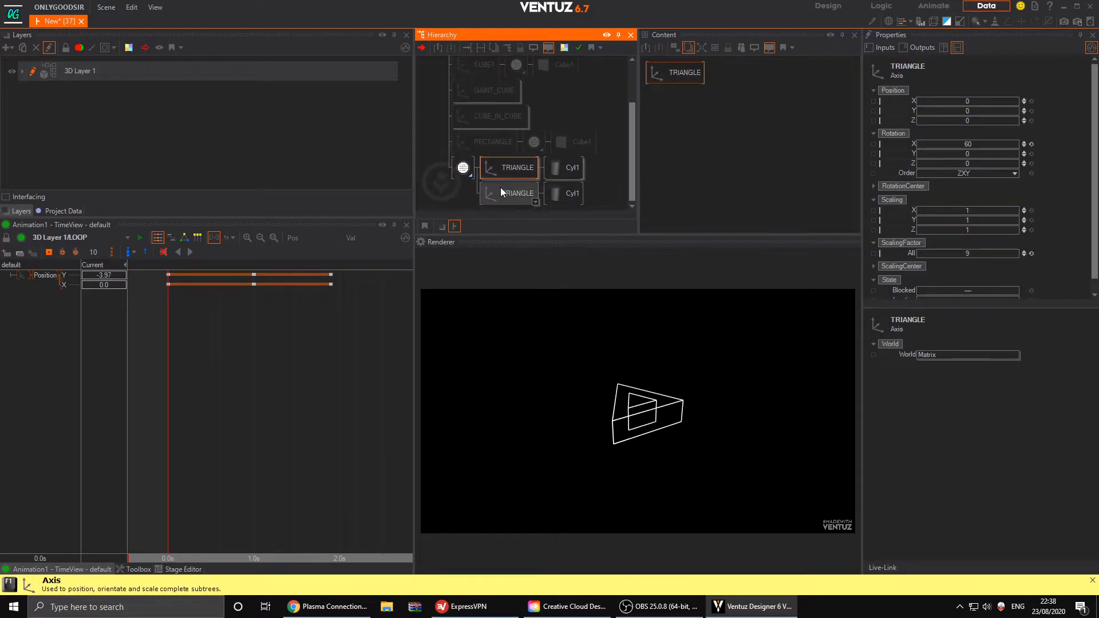
left_click(500, 192)
mouse_move(1009, 111)
left_mouse_down()
mouse_move(1018, 114)
mouse_move(987, 111)
left_mouse_up()
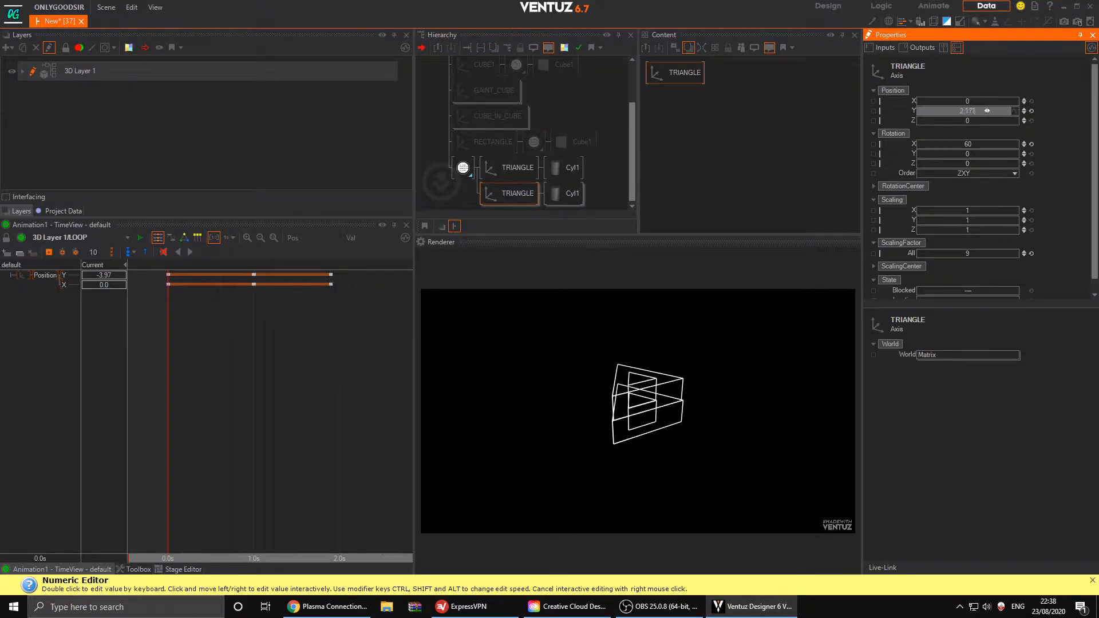
- Add a third TRIANGLE copy under the material and set its Y position to 4.422
left_click_drag(506, 197, 498, 205, "ctrl")
left_click_drag(968, 111, 972, 114)
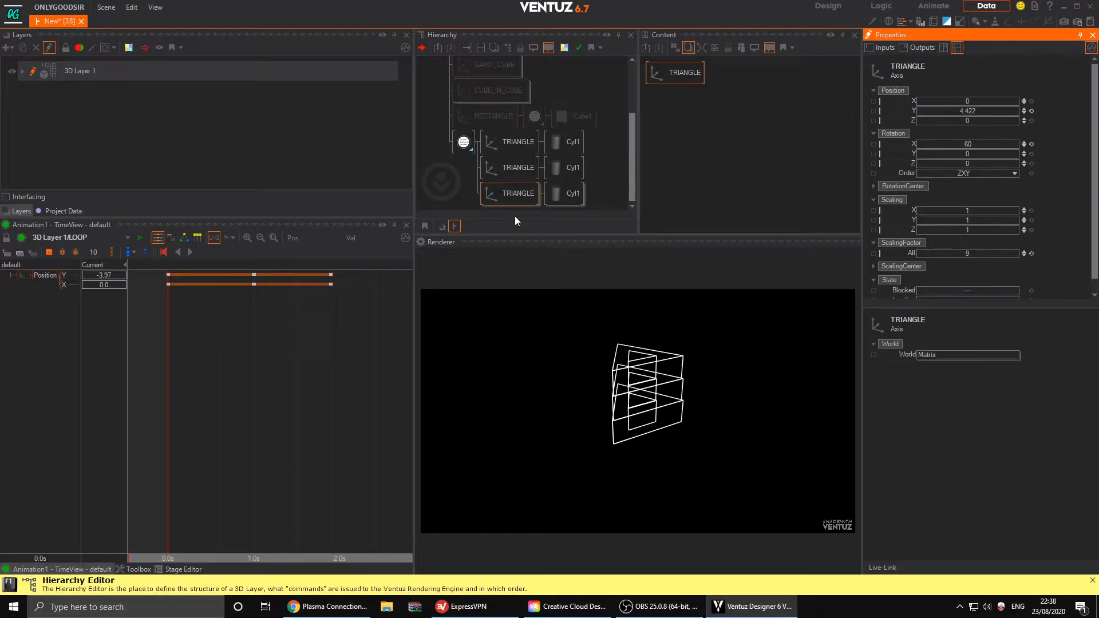
- Add a fourth TRIANGLE copy, place it first under the material and set its ScalingFactor to 3.64
left_click(500, 196)
left_click_drag(512, 169, 513, 142)
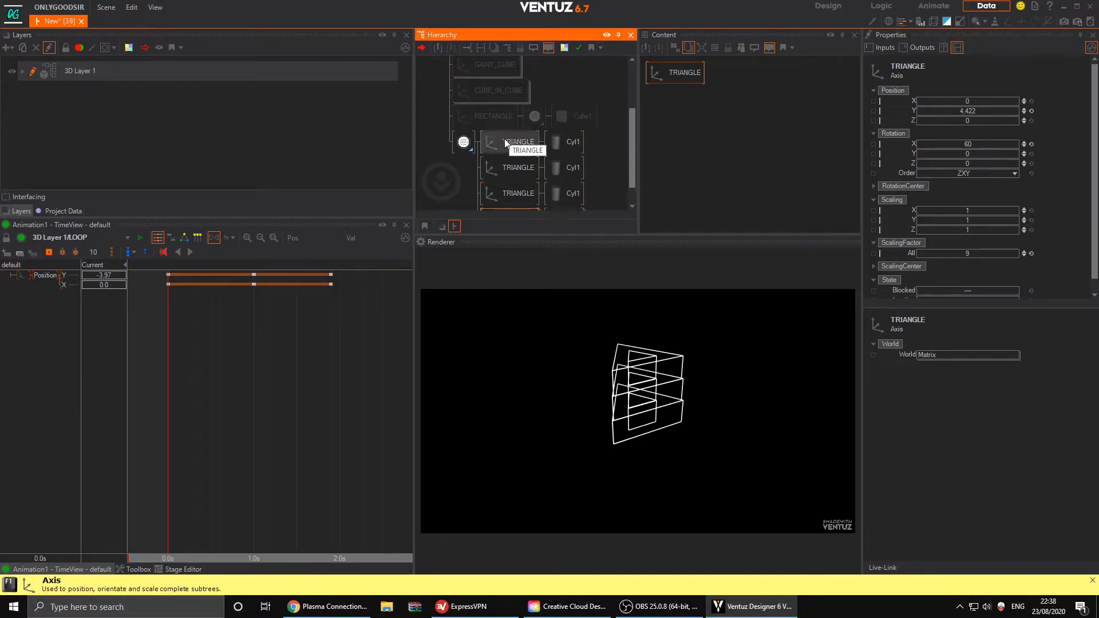
left_click_drag(979, 253, 916, 253)
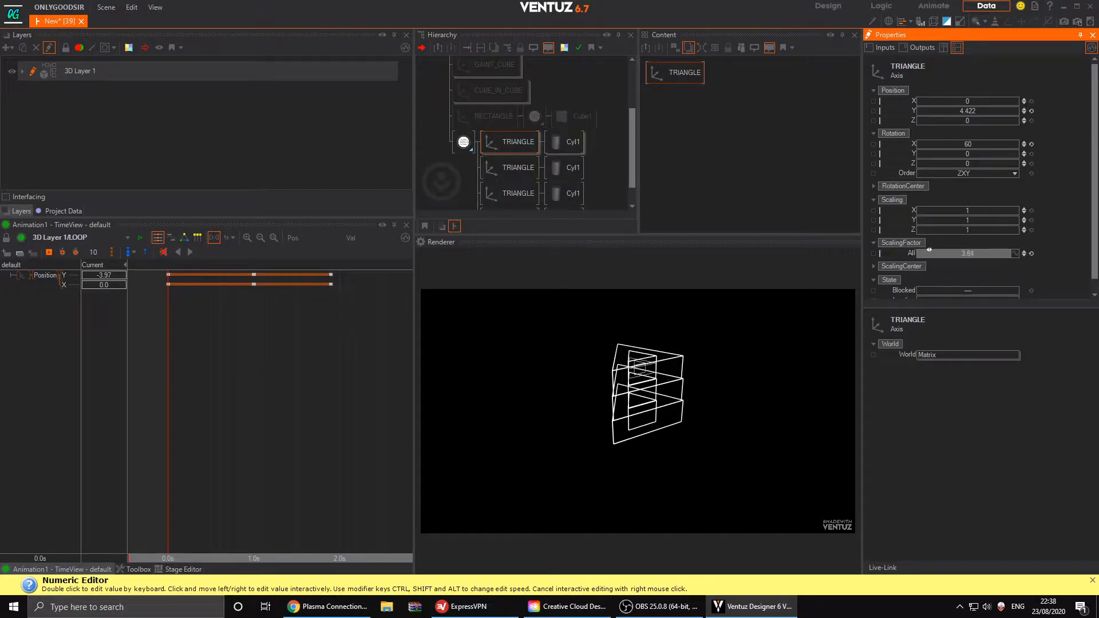
- Increase the SizeZ of the small triangle's Cyl1 and set its TRIANGLE axis's Y position to about 2.192
left_click(572, 142)
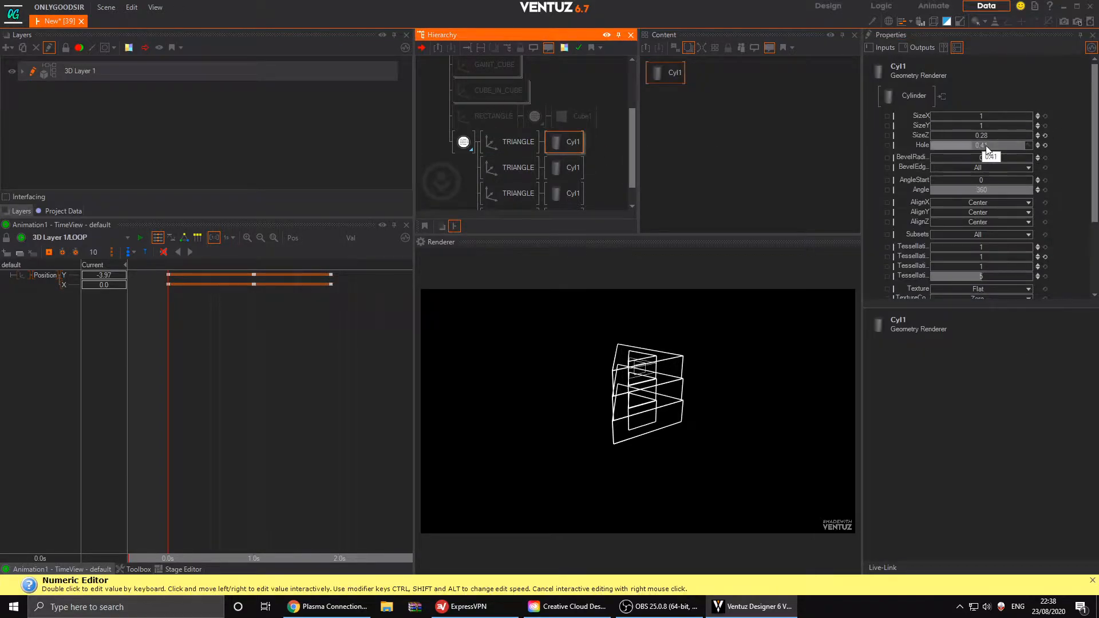
left_click_drag(973, 135, 917, 110)
left_click(521, 142)
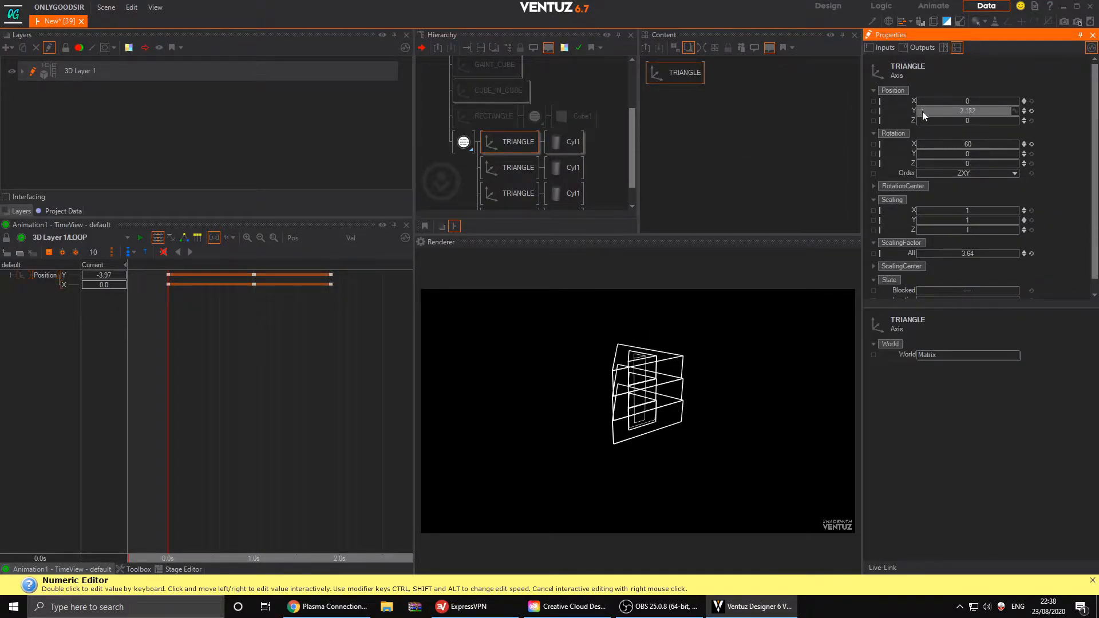
- Copy the shared material between the first TRIANGLE axis and its Cyl1, and open the copy's line drawing settings
left_click(463, 142)
left_click_drag(462, 141, 552, 143, "ctrl")
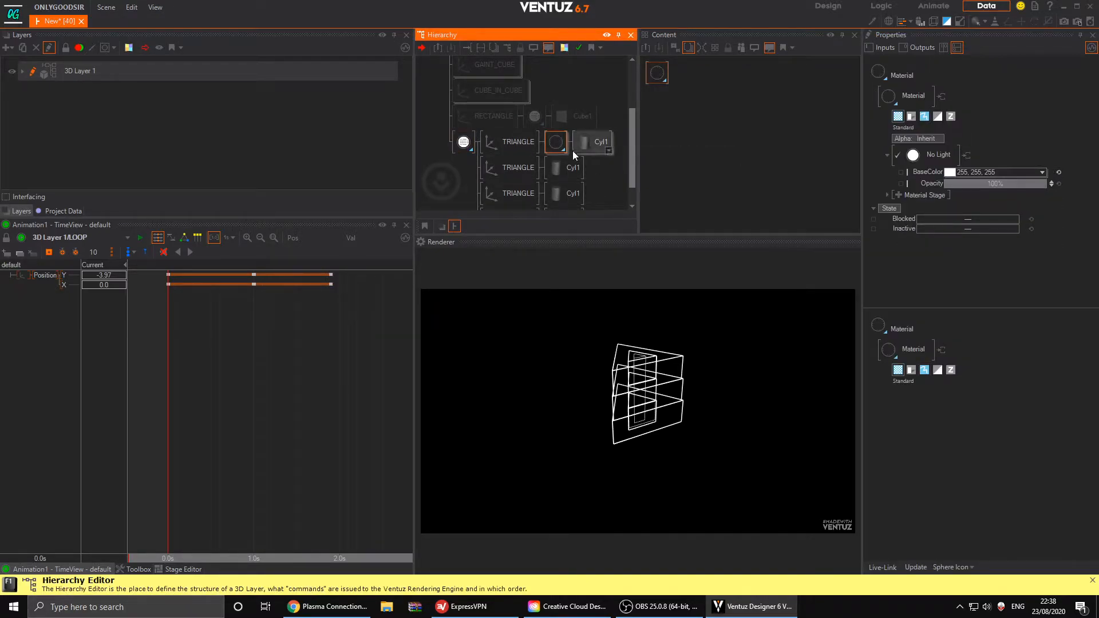
left_click(943, 152)
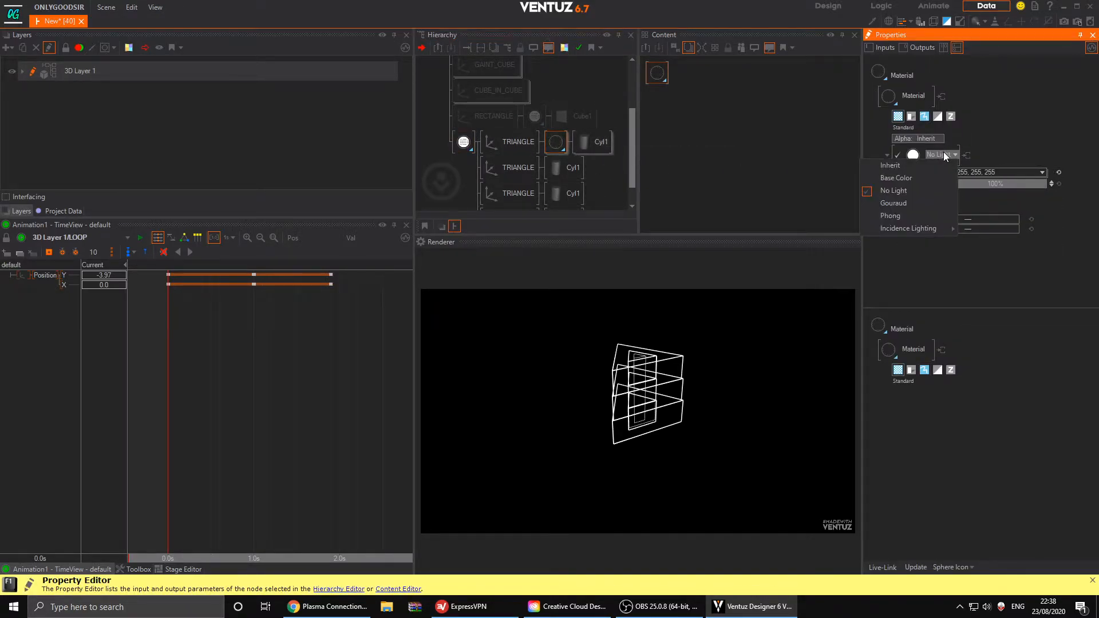
left_click(924, 117)
- Try the different LineCulling options on the small triangle's material and leave it on Show Front
left_click(1016, 149)
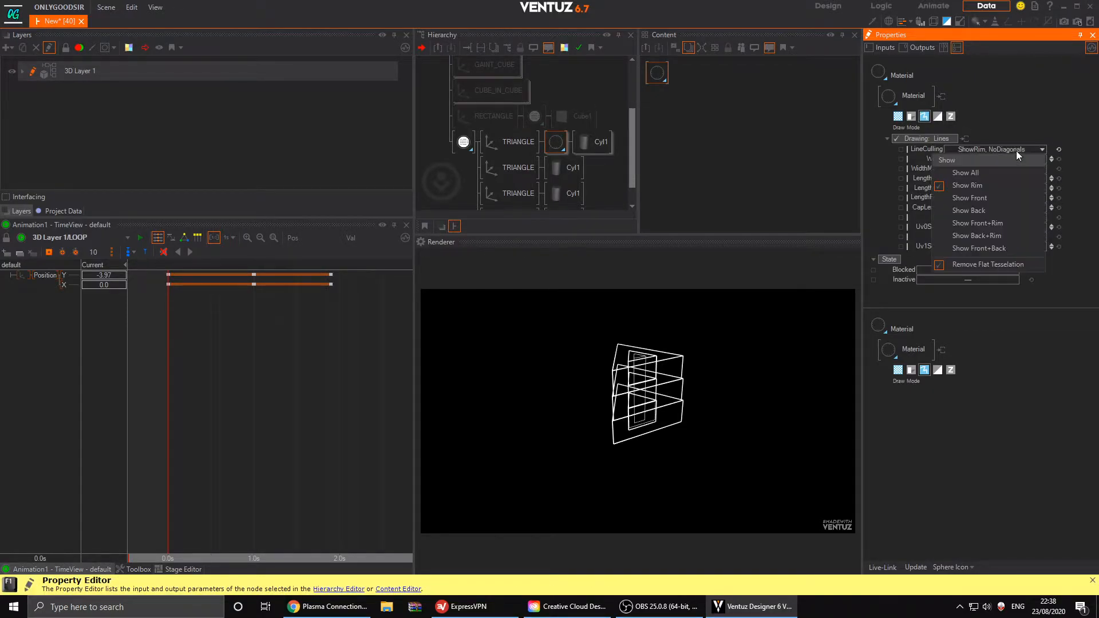
left_click(985, 225)
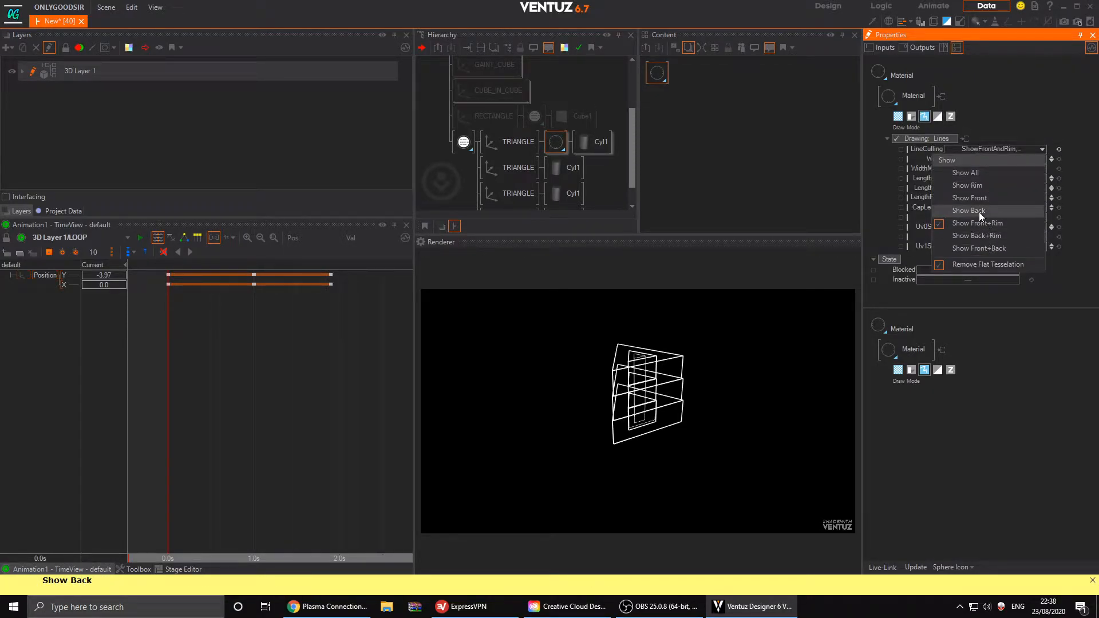
left_click(977, 235)
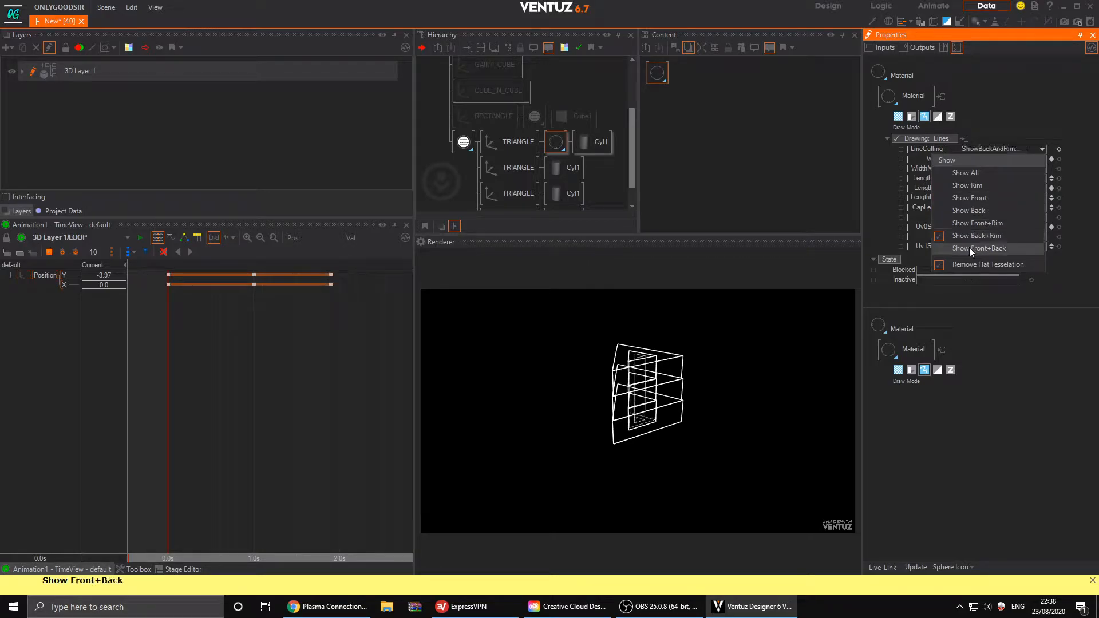
left_click(973, 248)
left_click(974, 211)
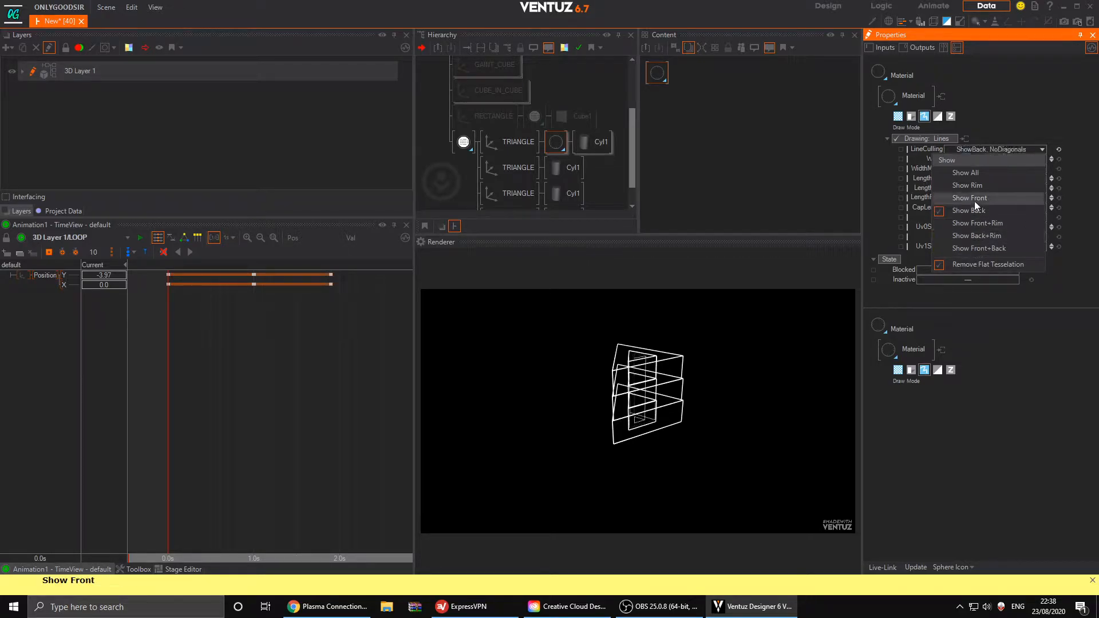
left_click(969, 198)
left_click(970, 187)
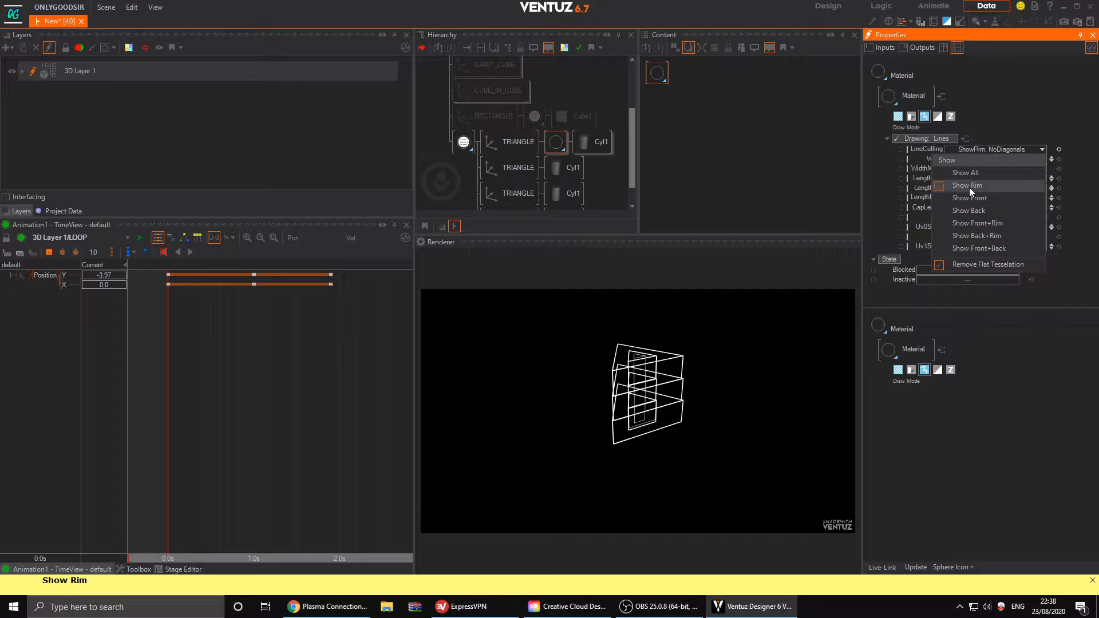
left_click(970, 198)
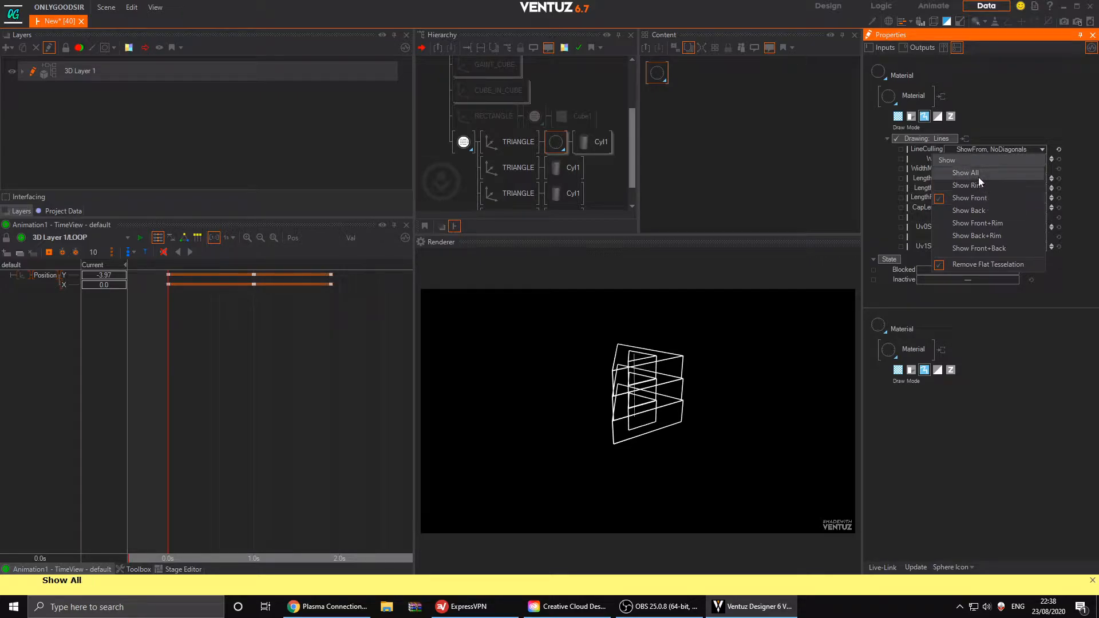
left_click(978, 190)
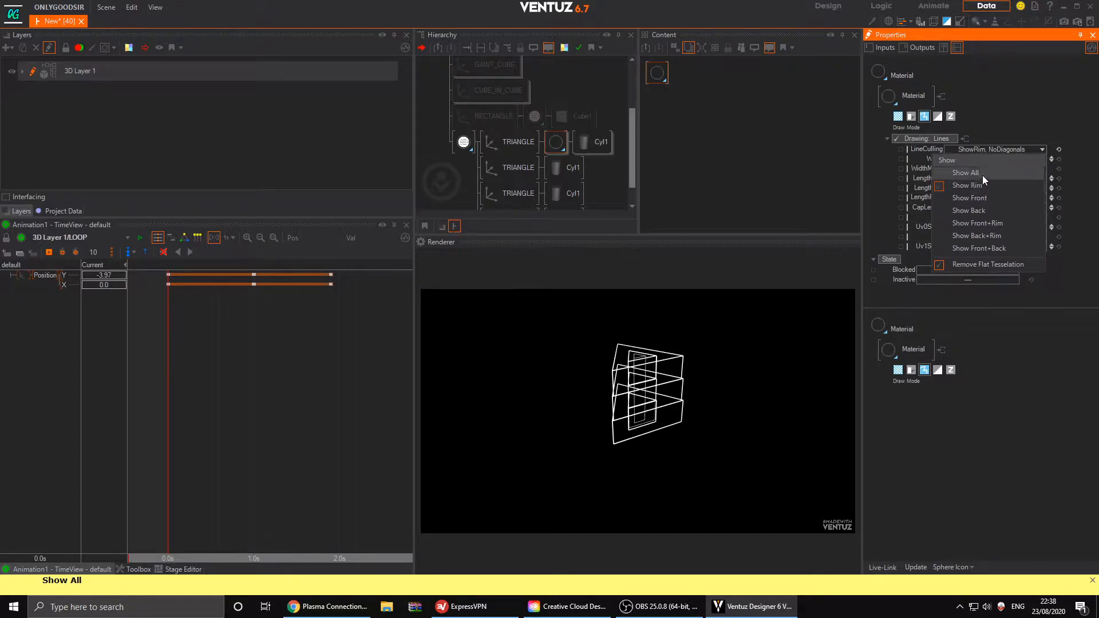
left_click(985, 198)
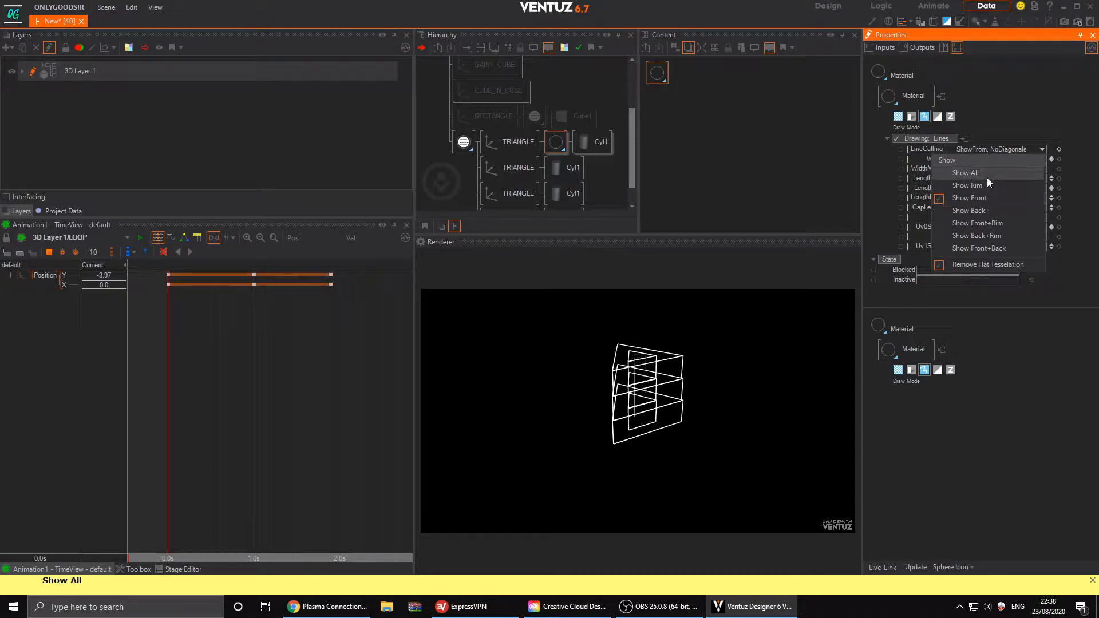
left_click(984, 208)
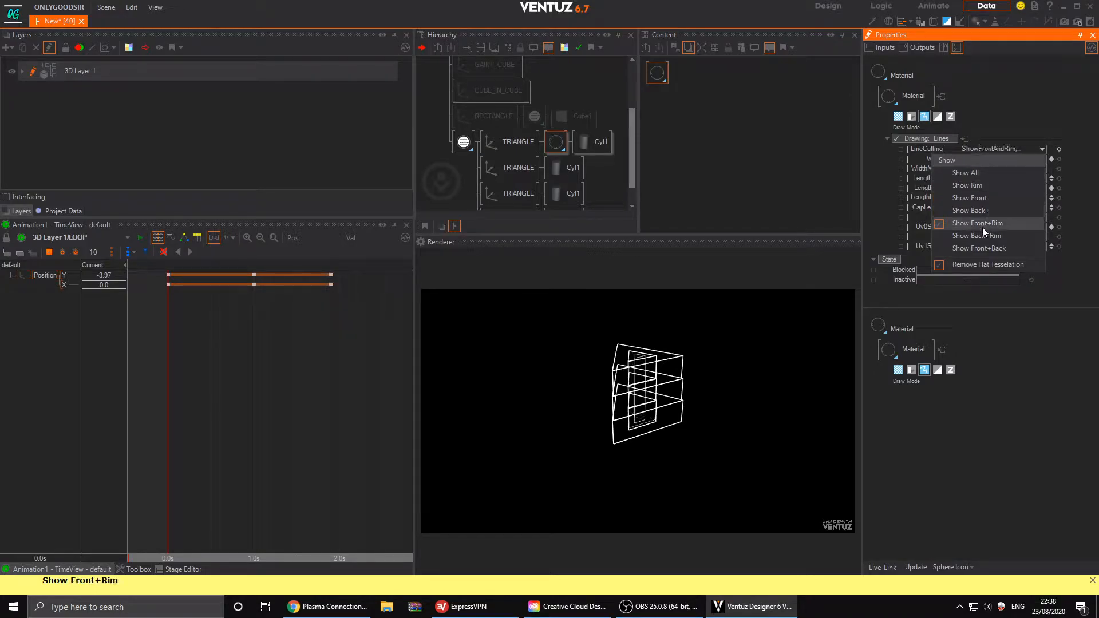
left_click(981, 237)
left_click(979, 246)
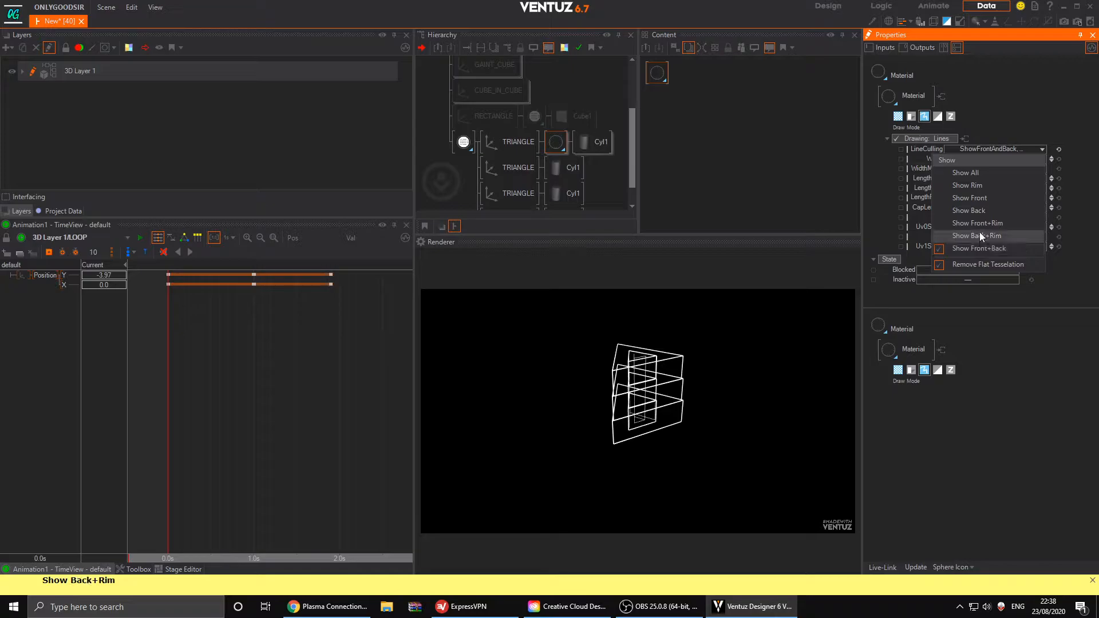
left_click(980, 212)
left_click(980, 202)
left_click(982, 224)
left_click(982, 198)
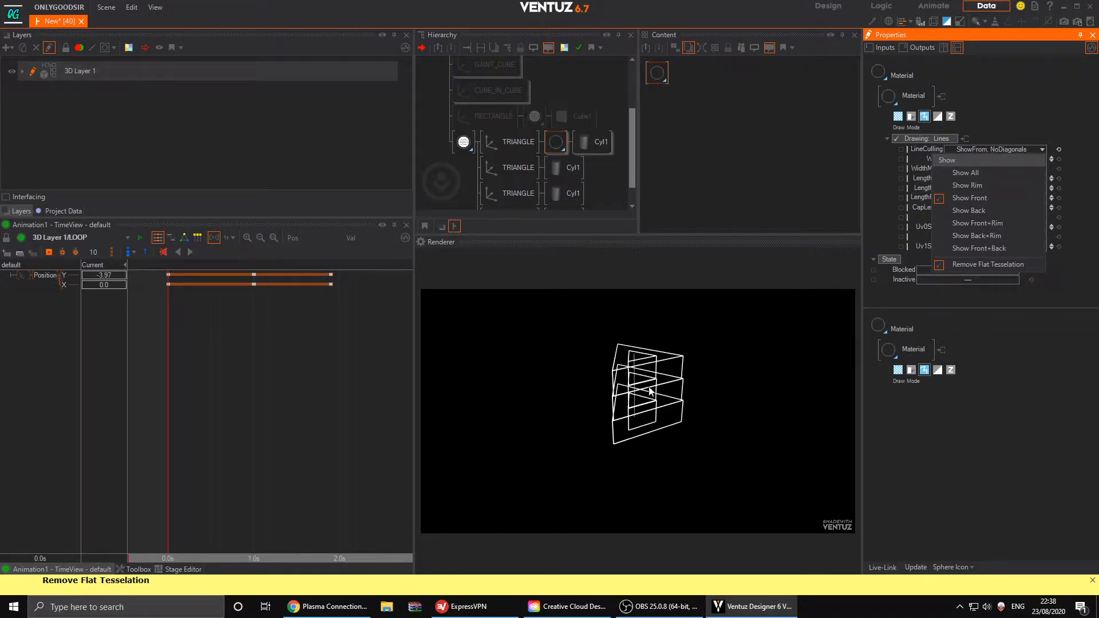
- Try the other LineCulling options on the shared material of the triangles and return it to Show Rim
left_click(465, 156)
scroll(449, 155, "down", 1)
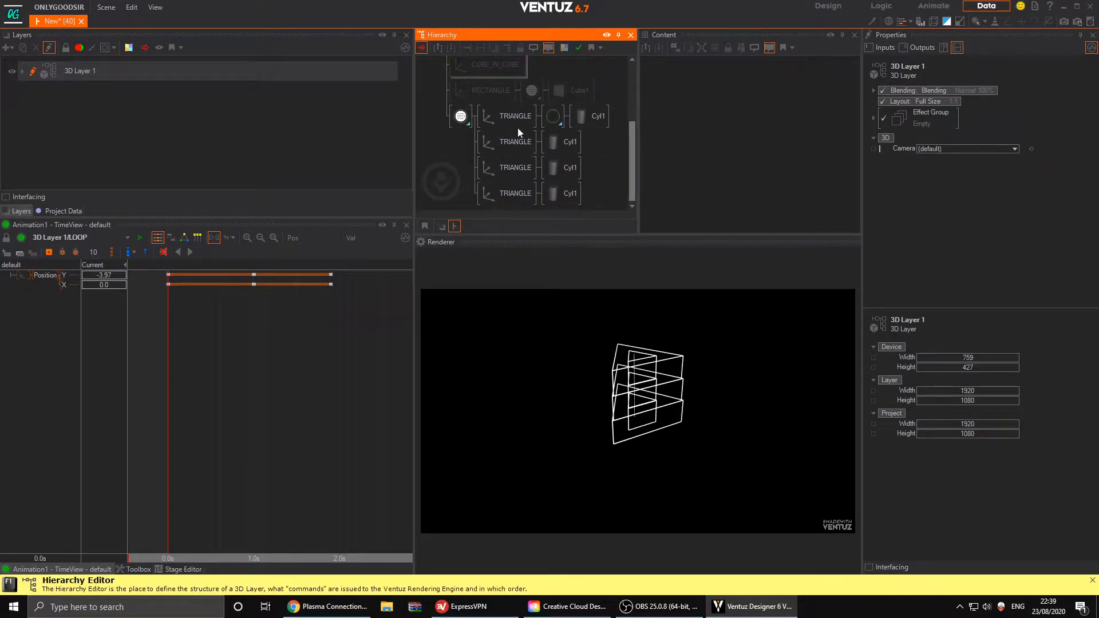
left_click(549, 120)
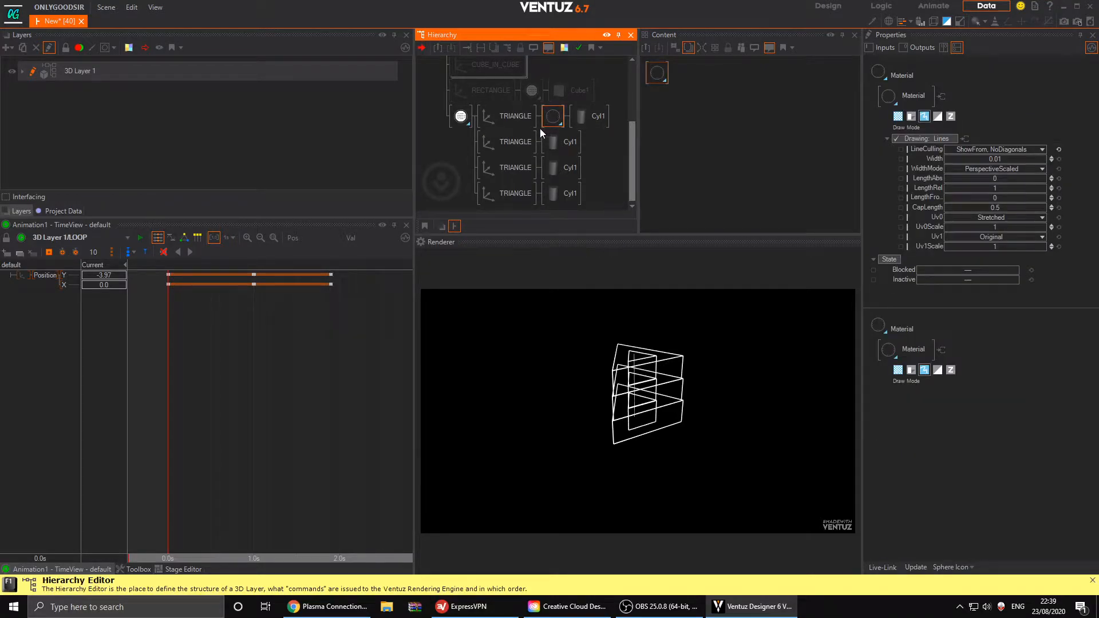
left_click(459, 121)
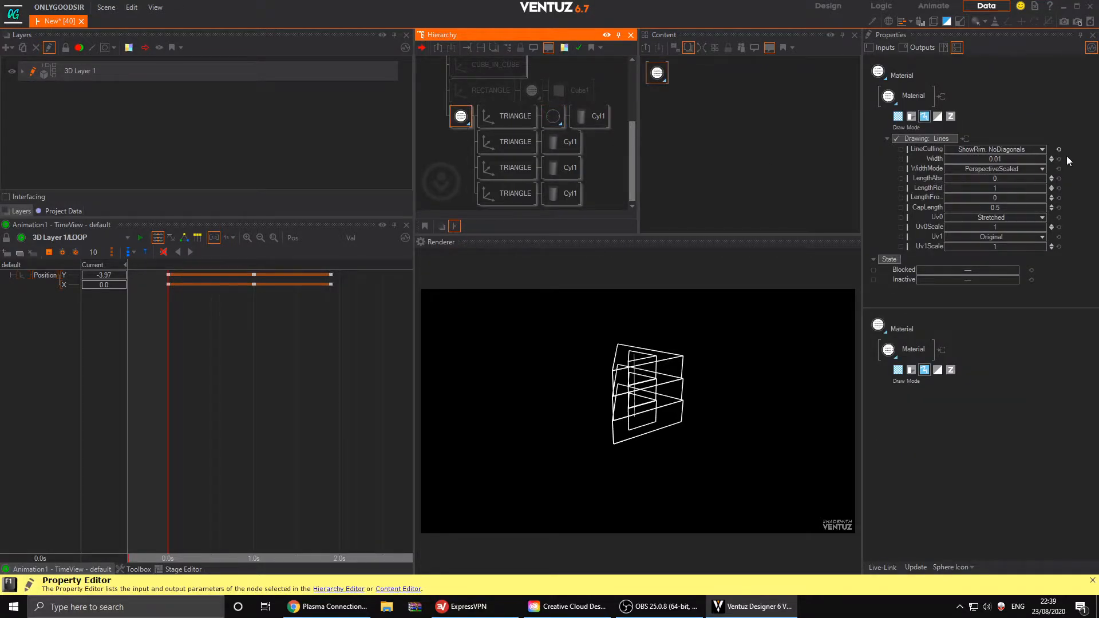
left_click(1039, 149)
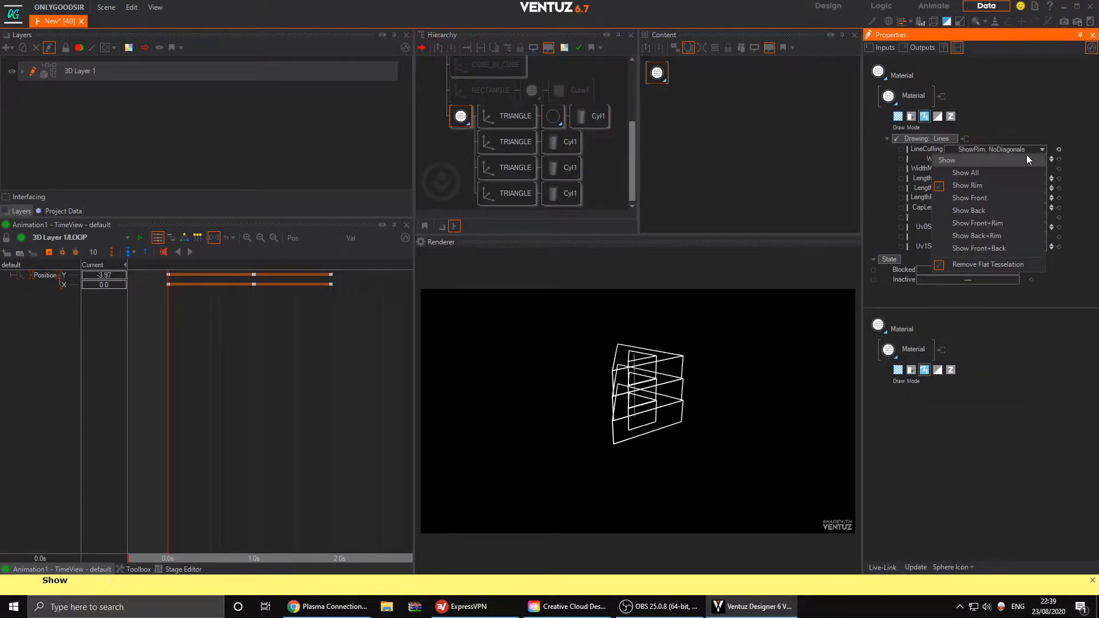
left_click(973, 248)
left_click(973, 235)
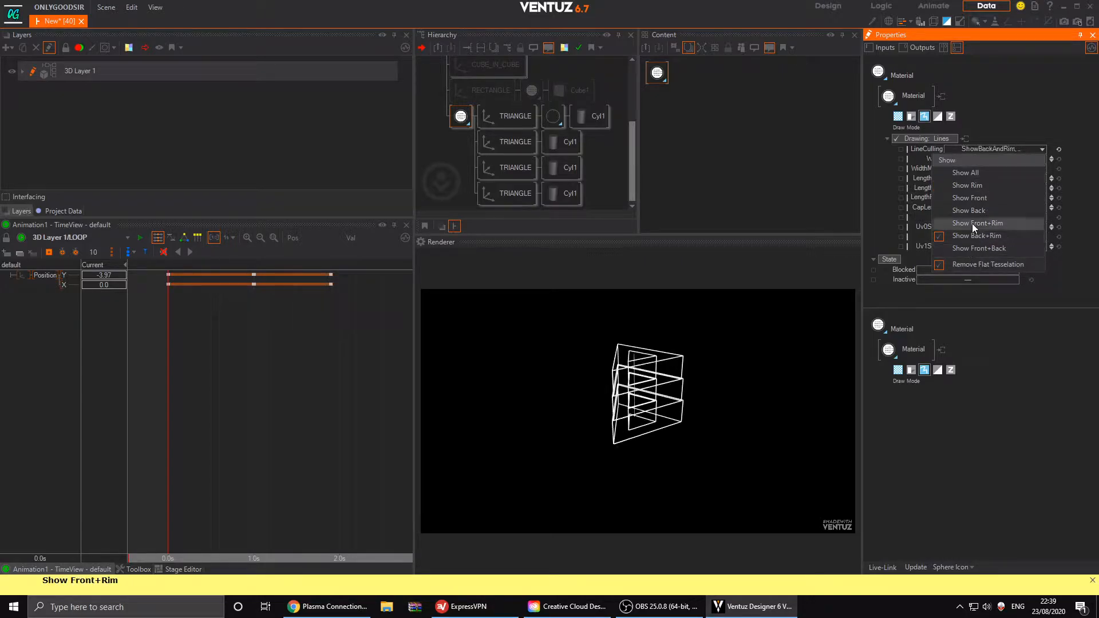
left_click(973, 223)
left_click(973, 210)
left_click(973, 197)
left_click(979, 186)
left_click(978, 174)
left_click(976, 186)
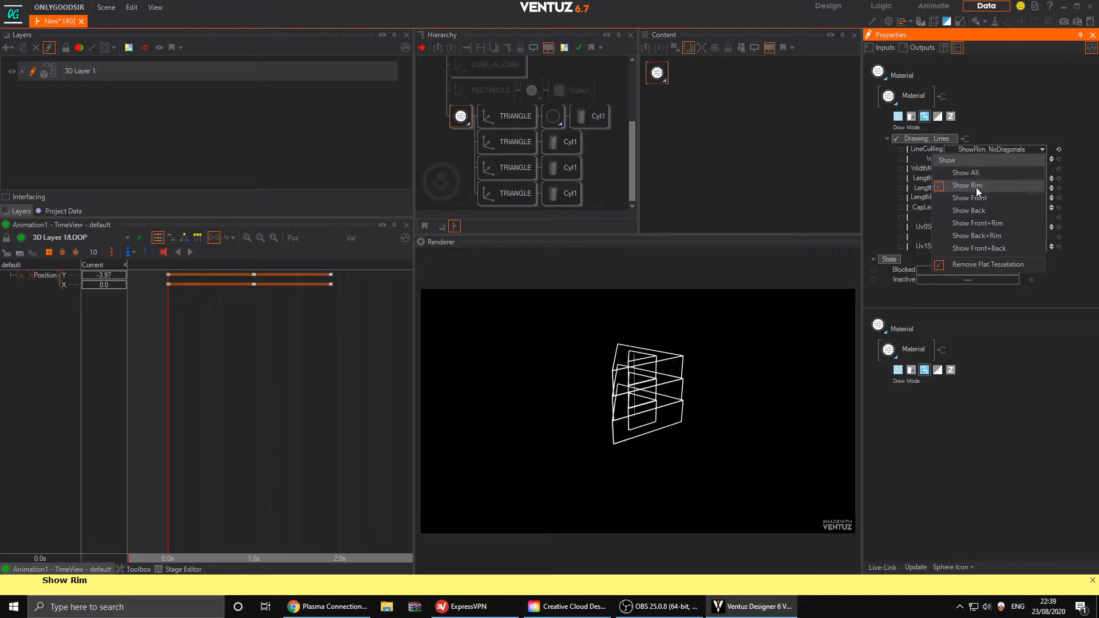
left_click(1027, 87)
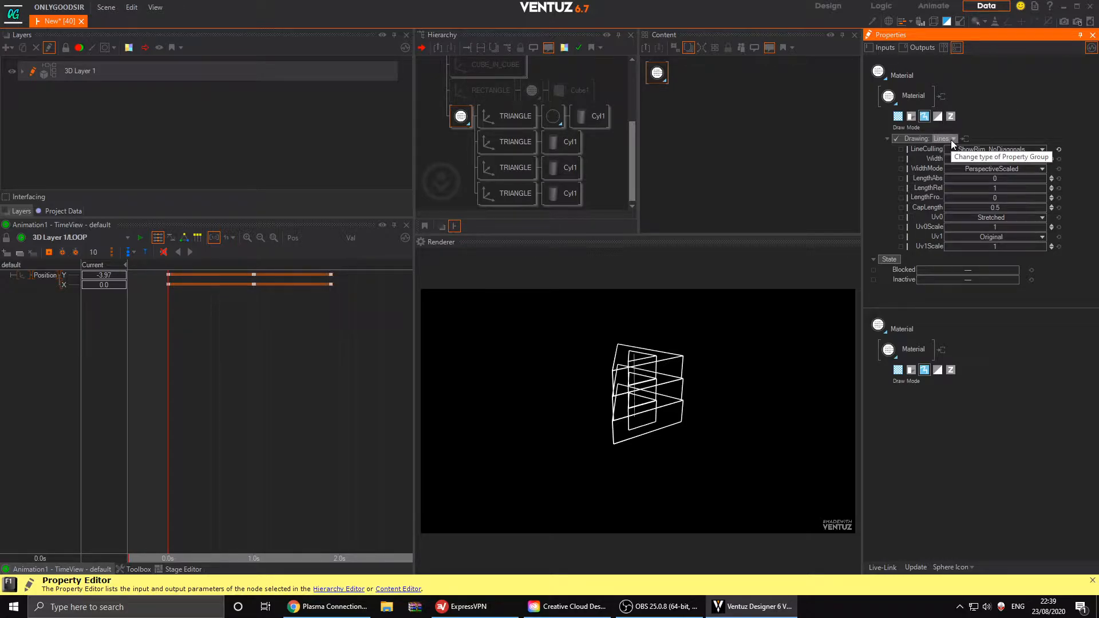
- Add an Axis node to the hierarchy, place it above the shared material, and attach a copy of that material with its triangles
left_click(451, 139)
left_click(461, 116)
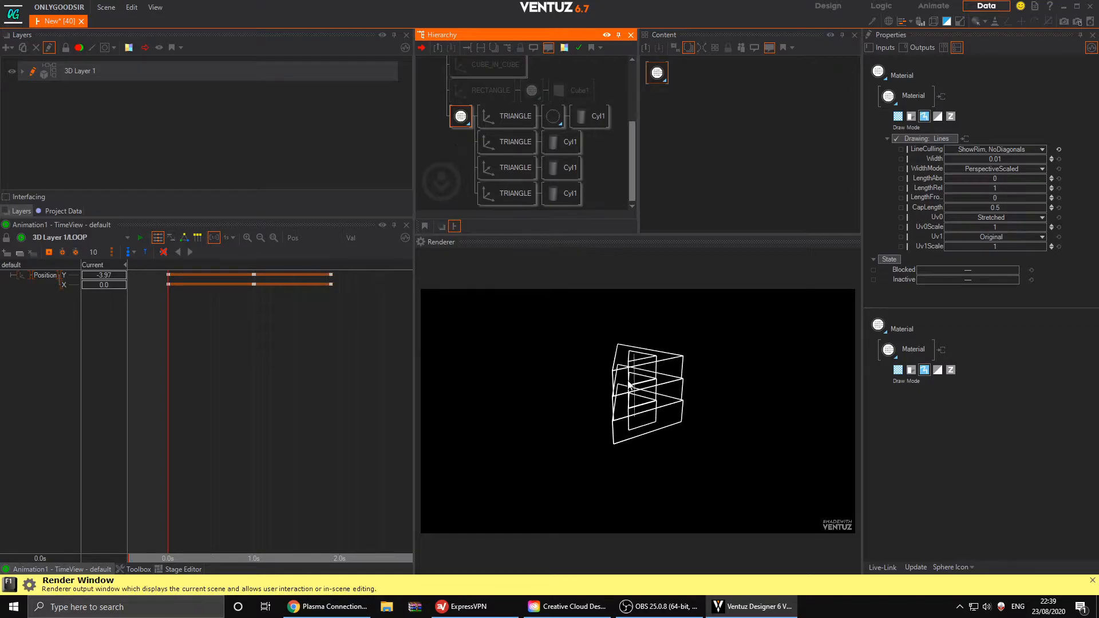
left_click(430, 166)
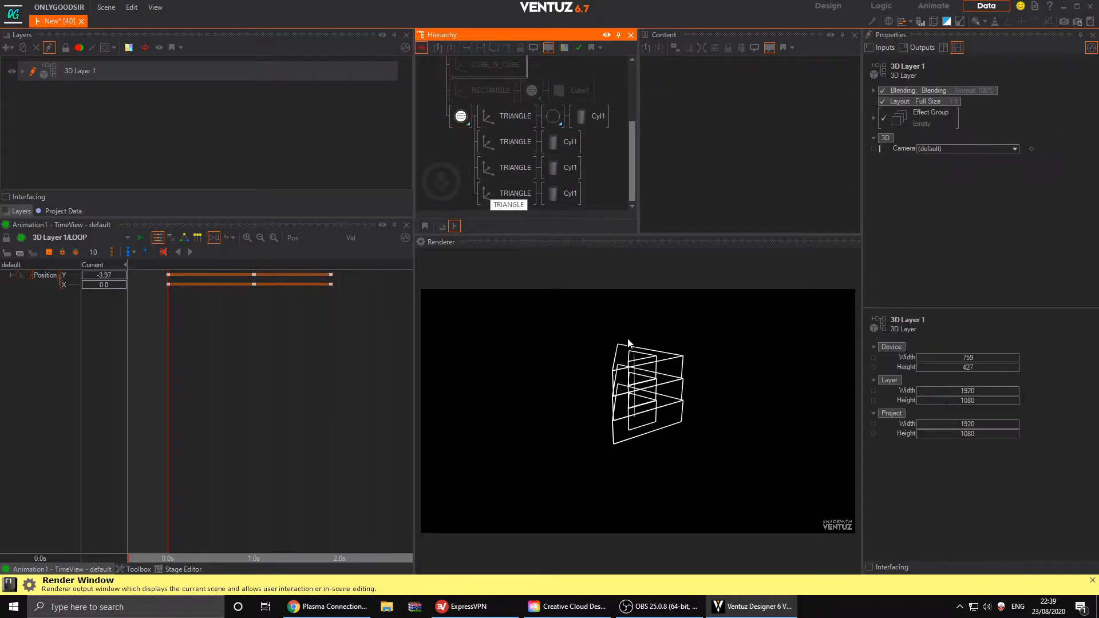
double_click(459, 152)
type("ax")
left_click_drag(470, 182, 475, 126)
left_click(463, 144)
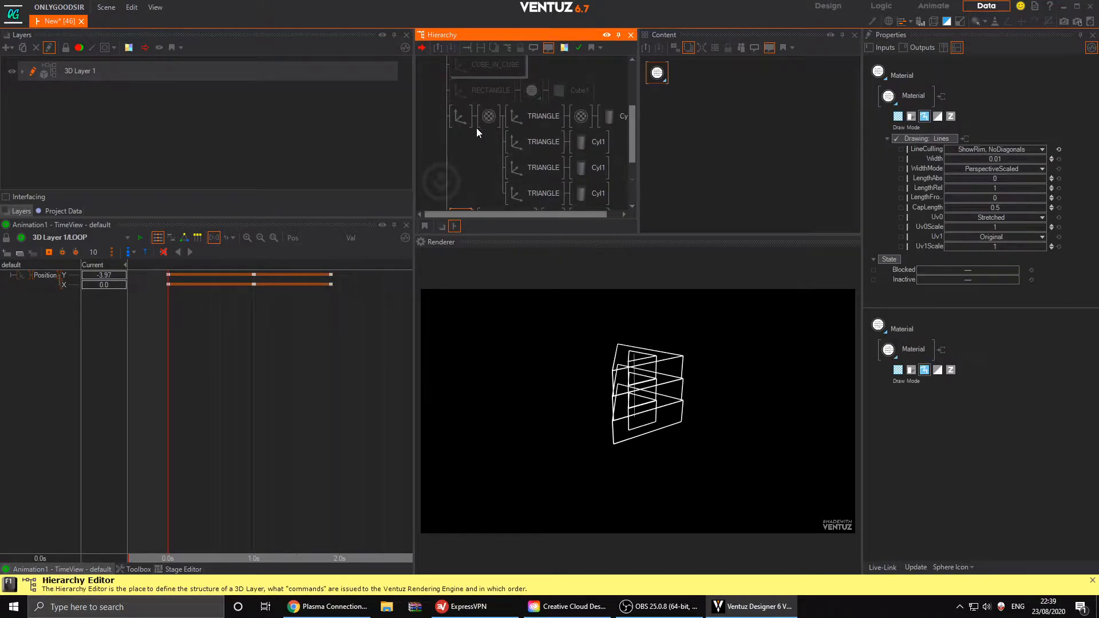
- Change the draw mode of the copied material under the new axis from Lines to Solid
left_click(486, 119)
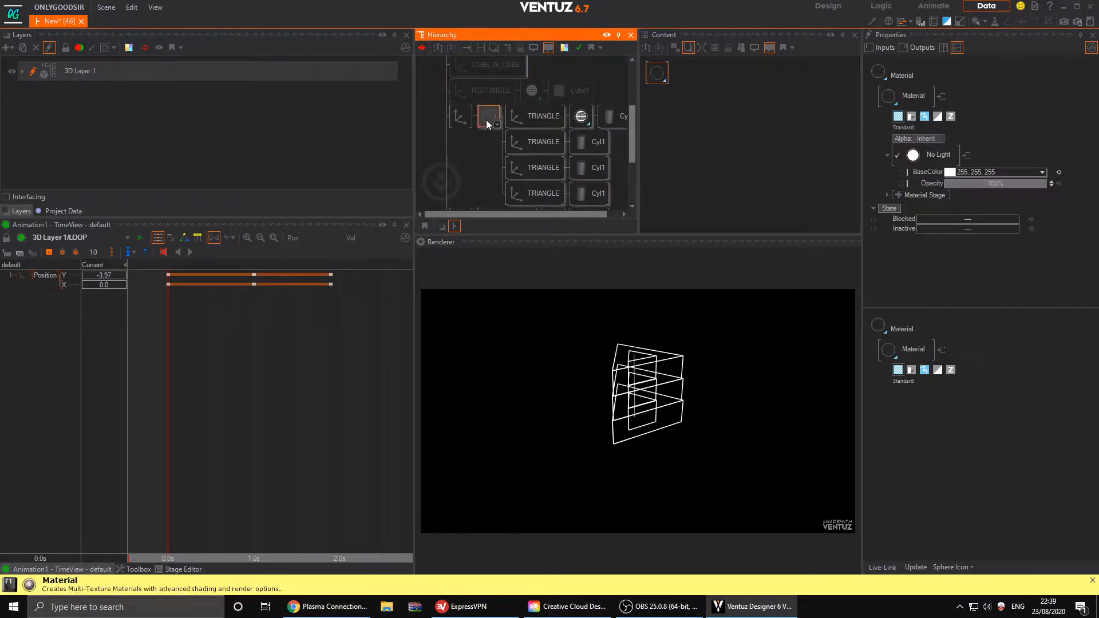
left_click(939, 139)
left_click(925, 116)
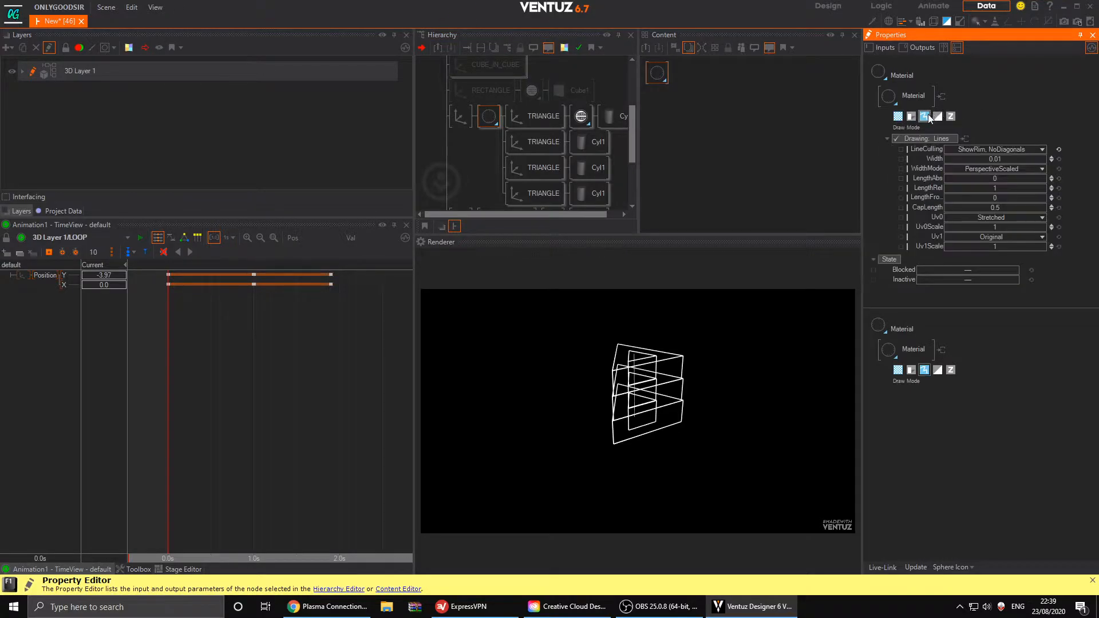
left_click(947, 139)
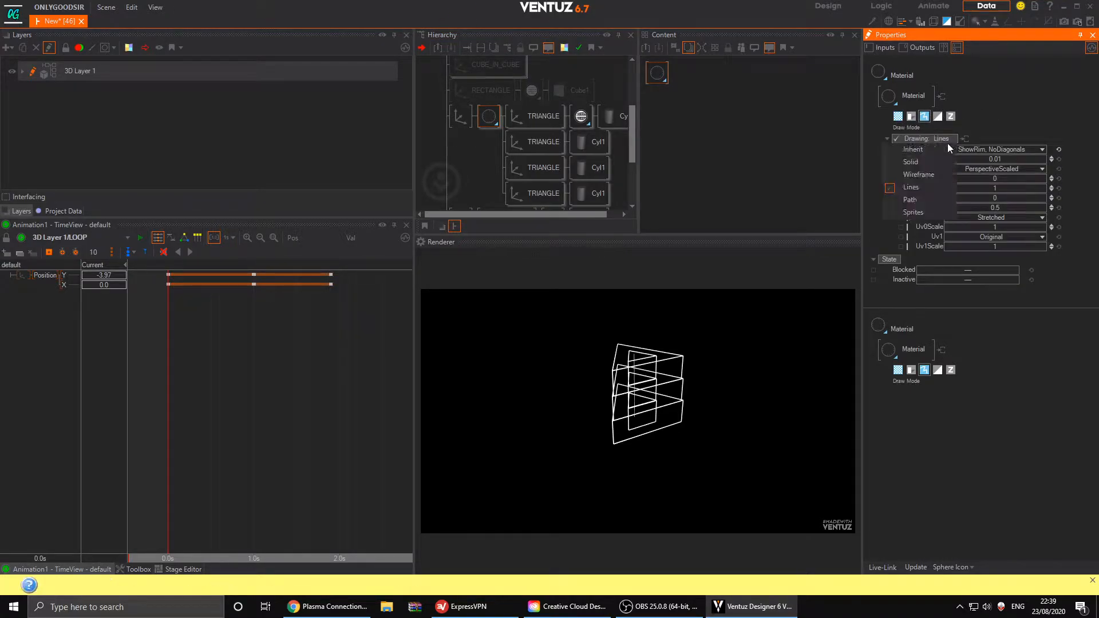
left_click(928, 164)
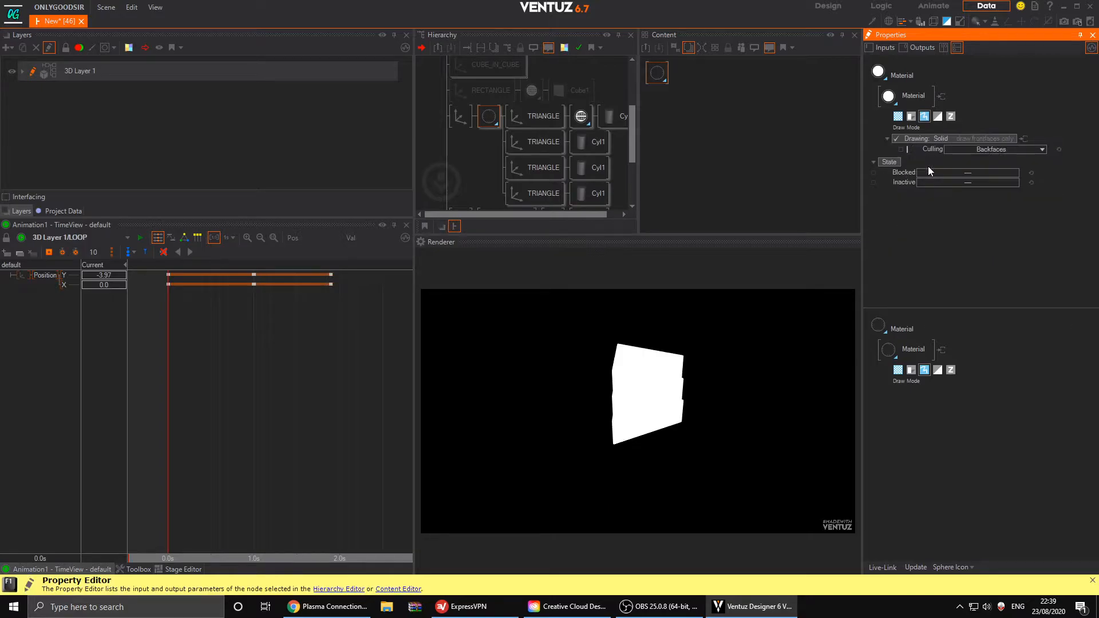
- Collapse the solid material's branch and insert a Group between the line-drawn material and its triangles
double_click(485, 120)
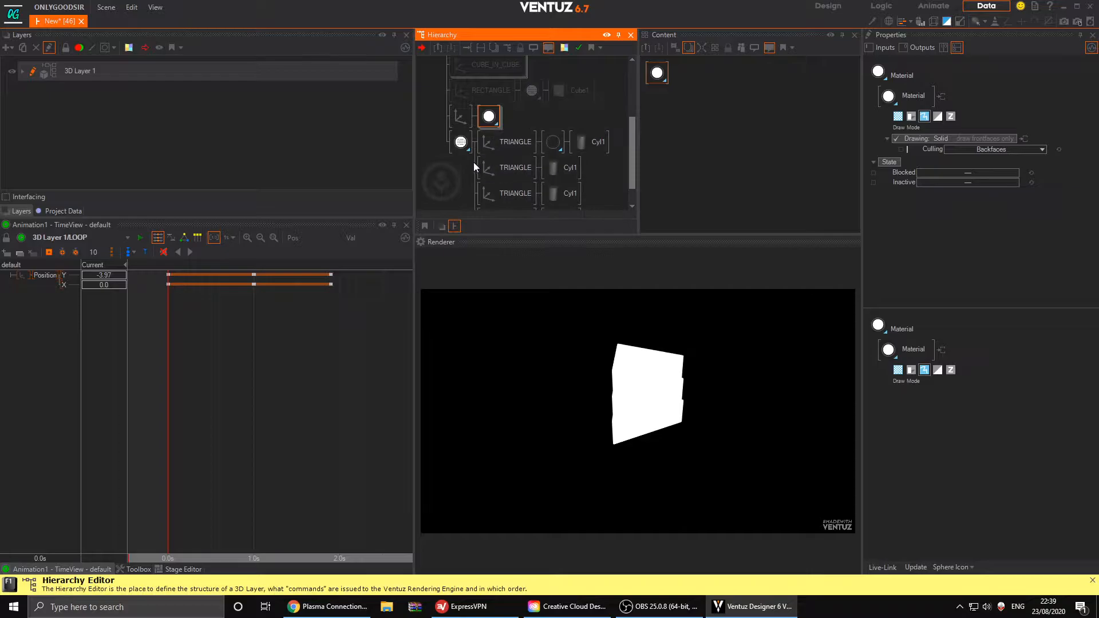
left_click(461, 144)
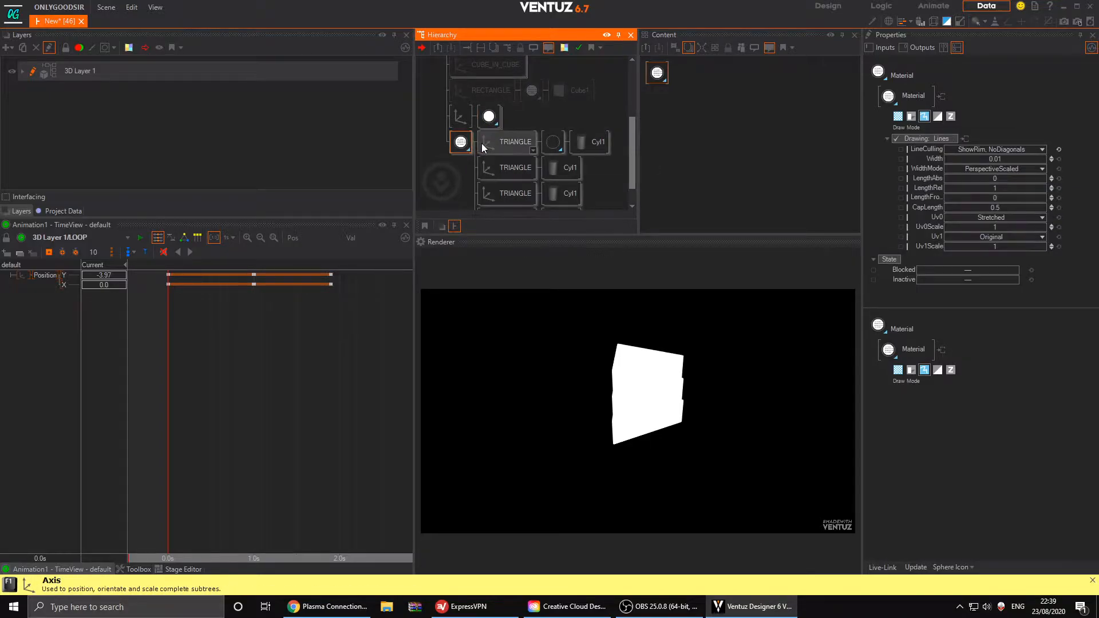
right_click(462, 189)
type("gr")
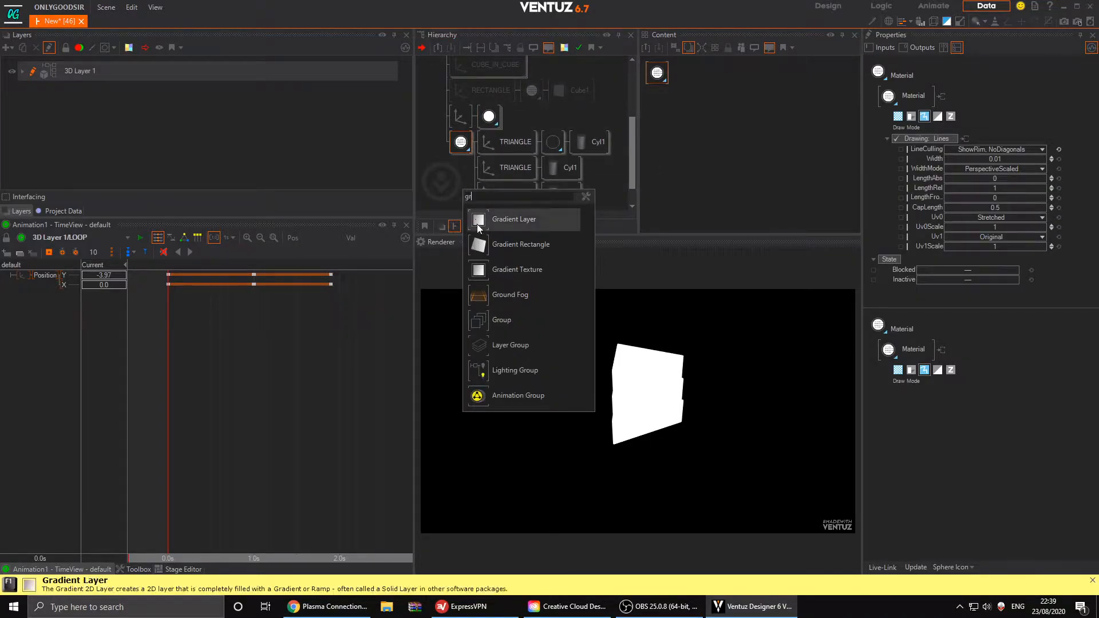
left_click(475, 318)
- Delete the duplicated TRIANGLE branches under the solid material
left_click(497, 125)
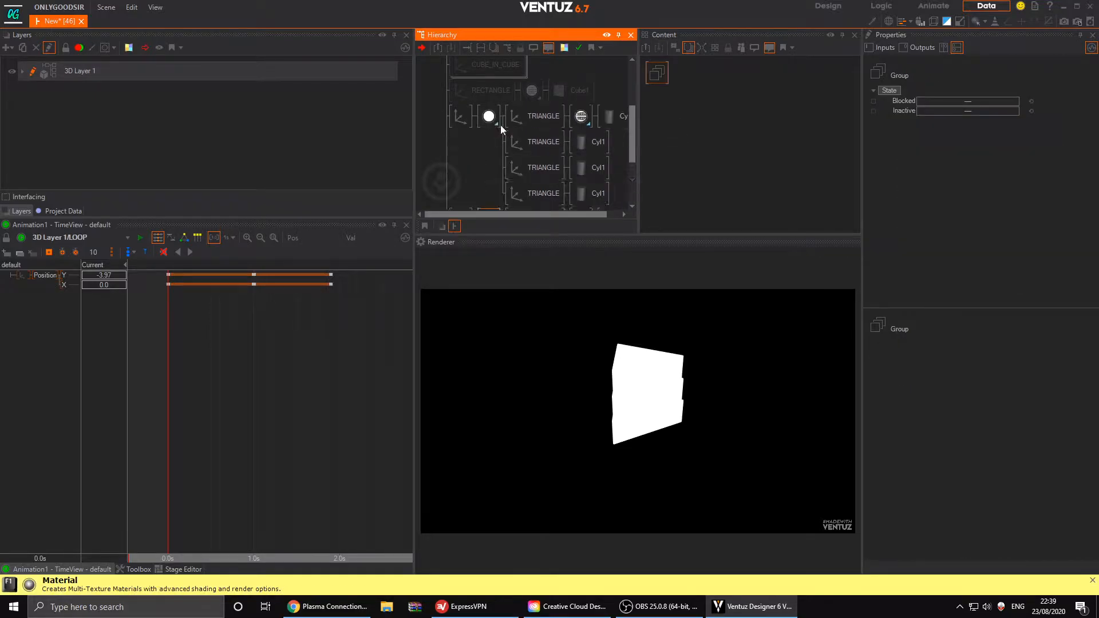
left_click(530, 118)
scroll(525, 139, "down", 3)
scroll(529, 137, "up", 3)
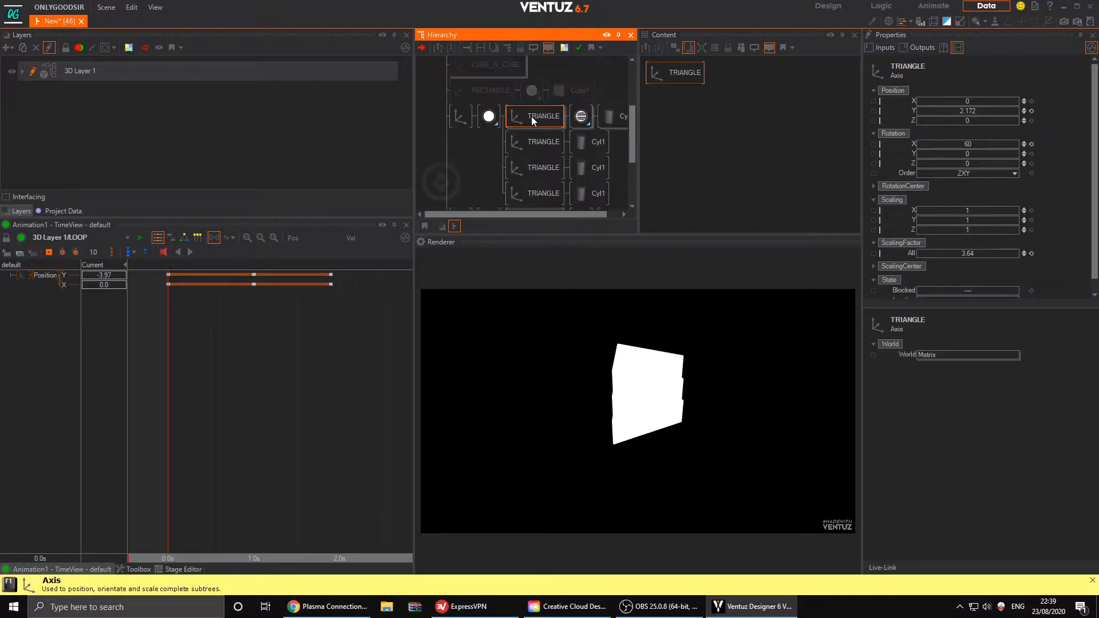
left_click(521, 195, "ctrl")
left_click_drag(519, 193, 527, 115)
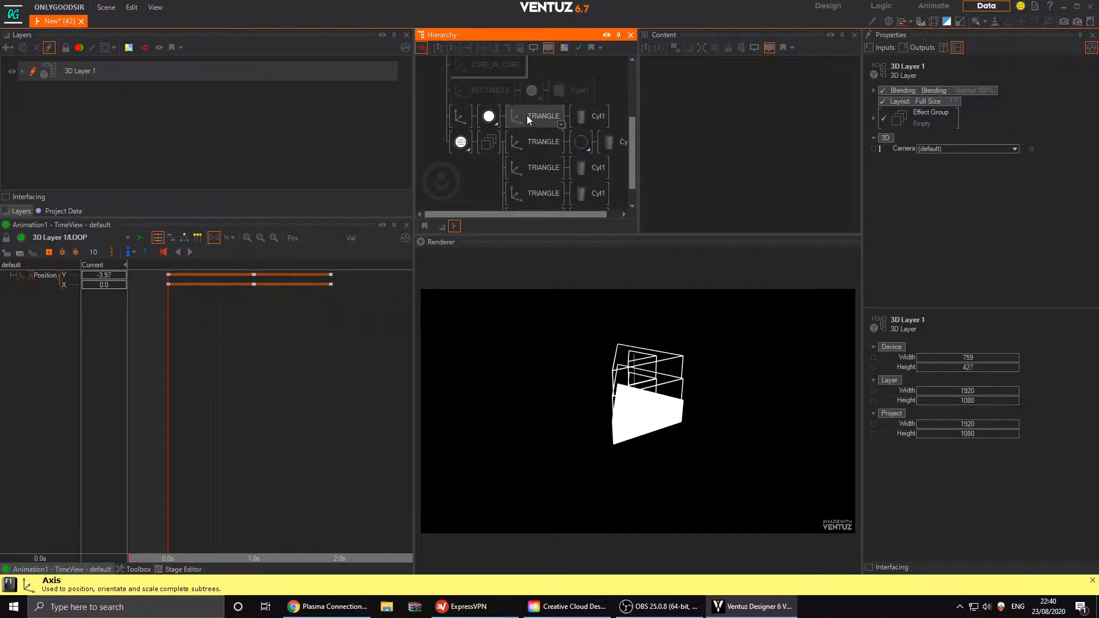
- Link the line-drawn material's triangle group under the solid material, and collapse both groups
left_click(489, 141)
right_click(489, 142)
left_click(495, 137)
right_click_drag(484, 141, 497, 117)
left_click(519, 148)
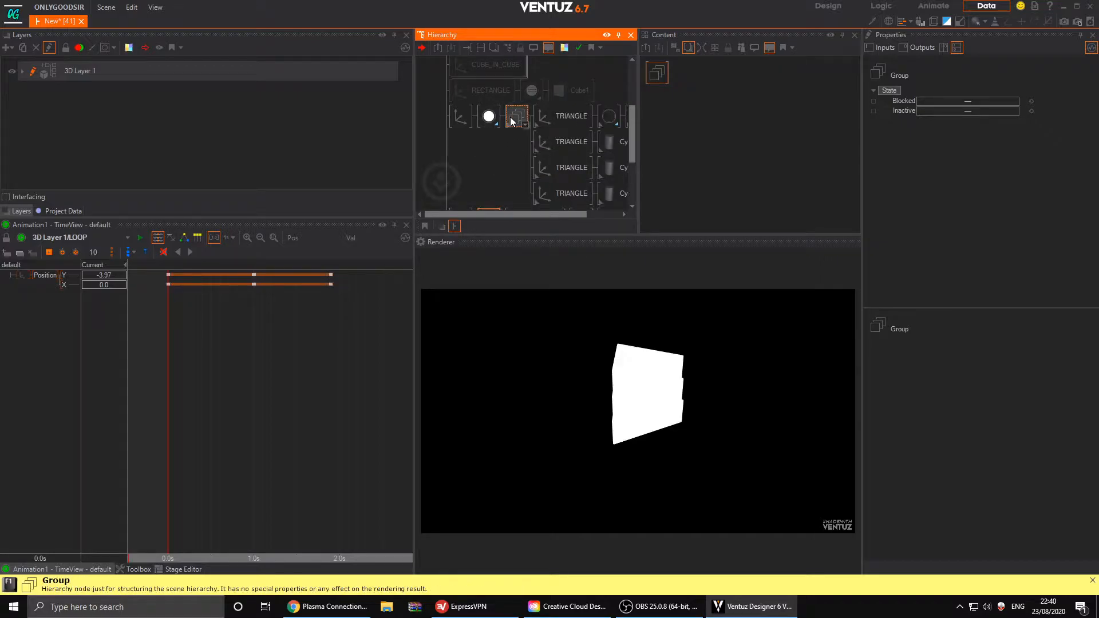
middle_click(510, 118)
middle_click(482, 145)
- Set the solid material's BaseColor to black (0, 0, 0)
left_click(488, 167)
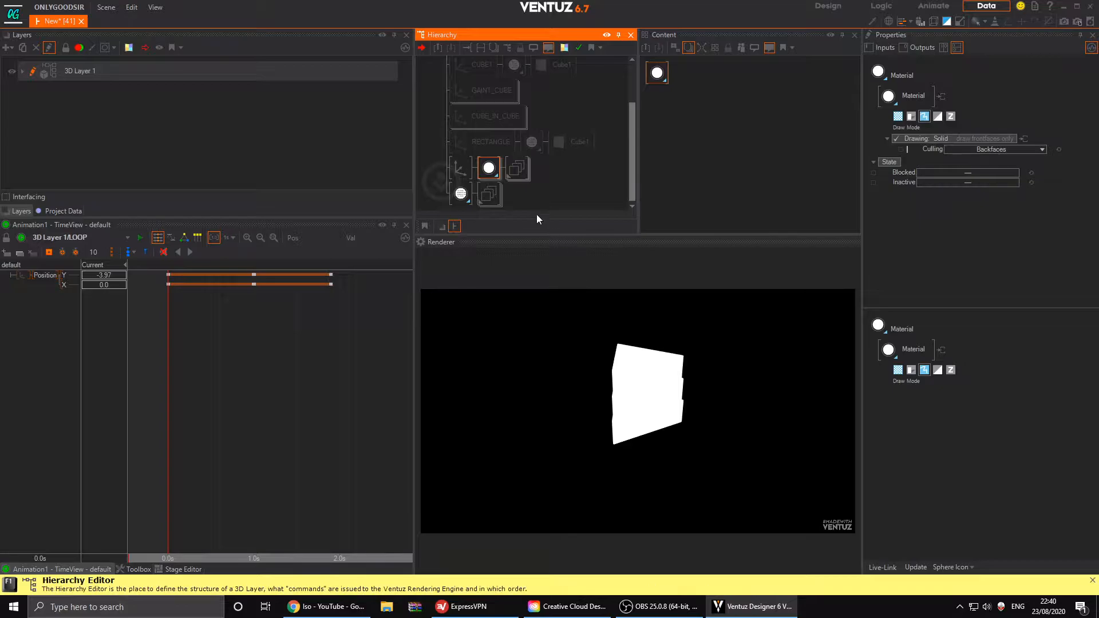
left_click(898, 116)
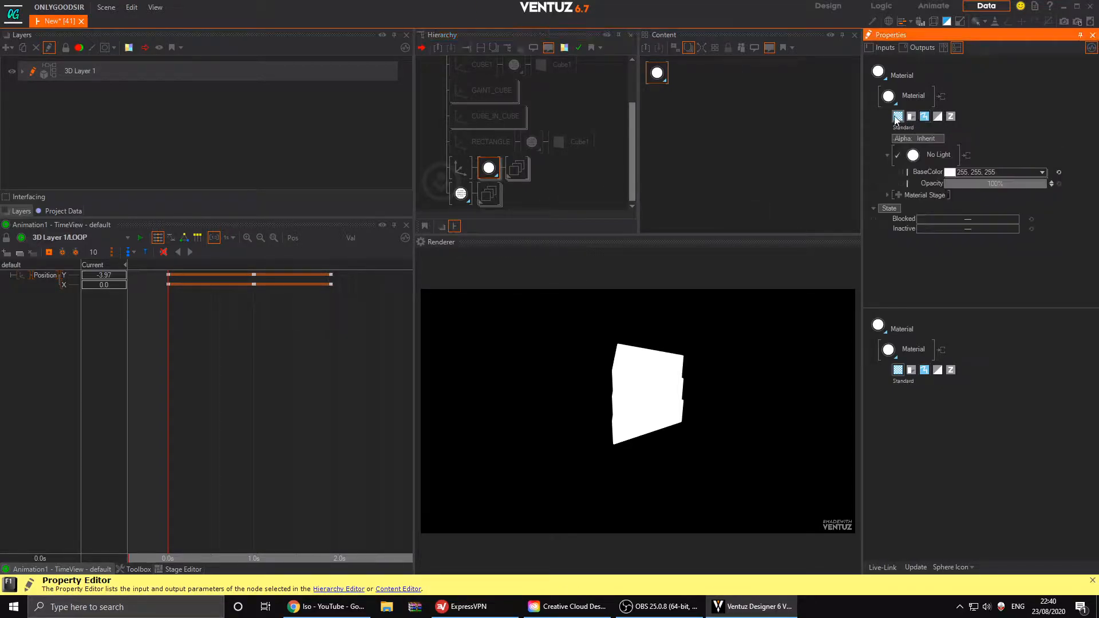
left_click(1043, 173)
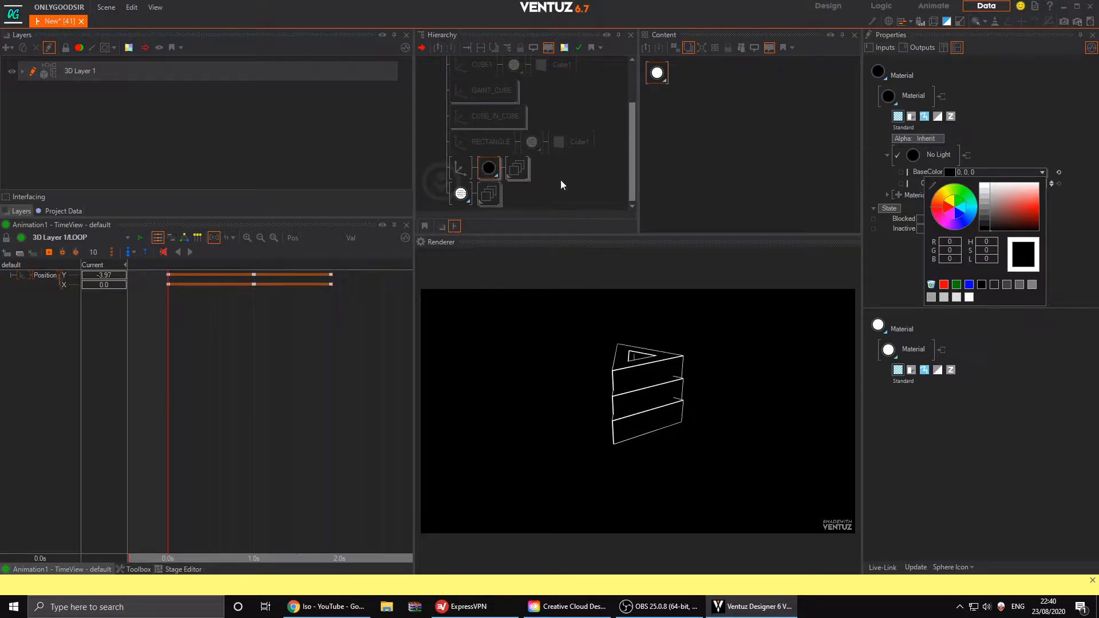
- Insert an Axis as the common parent of the black material's branch and the line-drawn material's branch
right_click(434, 182)
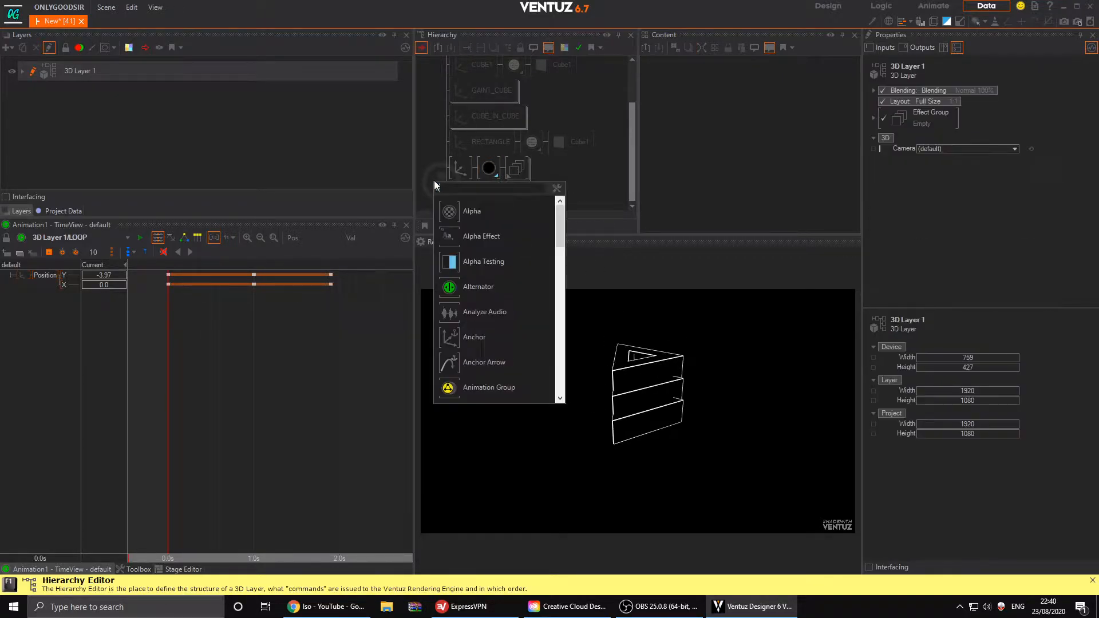
left_click(458, 211)
left_click_drag(451, 186, 452, 188)
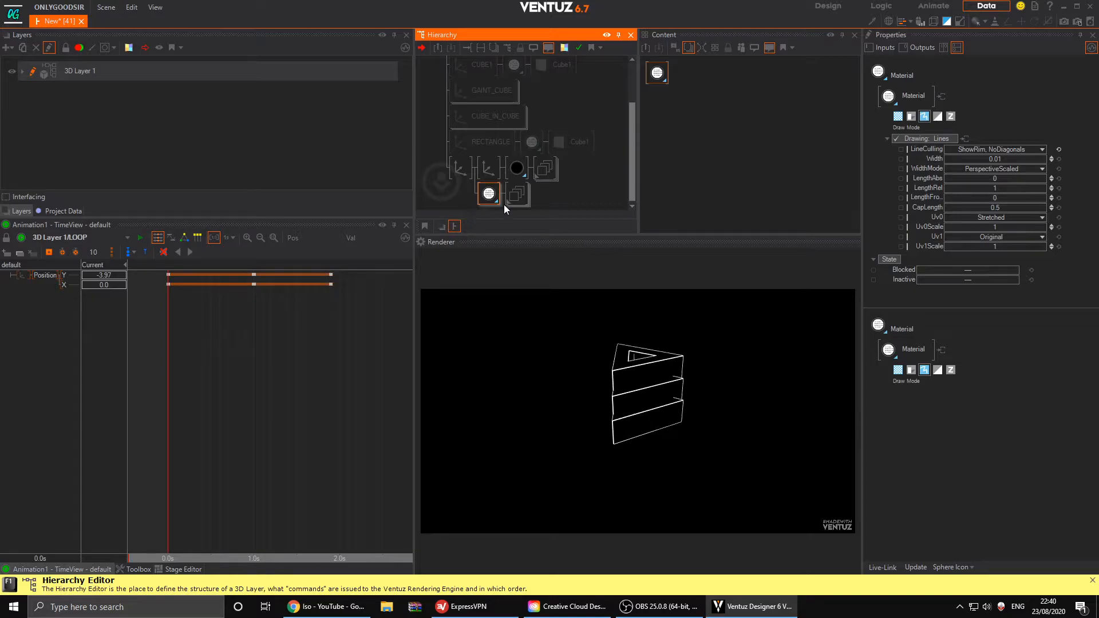
- Try rotating the new parent Axis 26 about Y, and reset the rotation
left_click(461, 168)
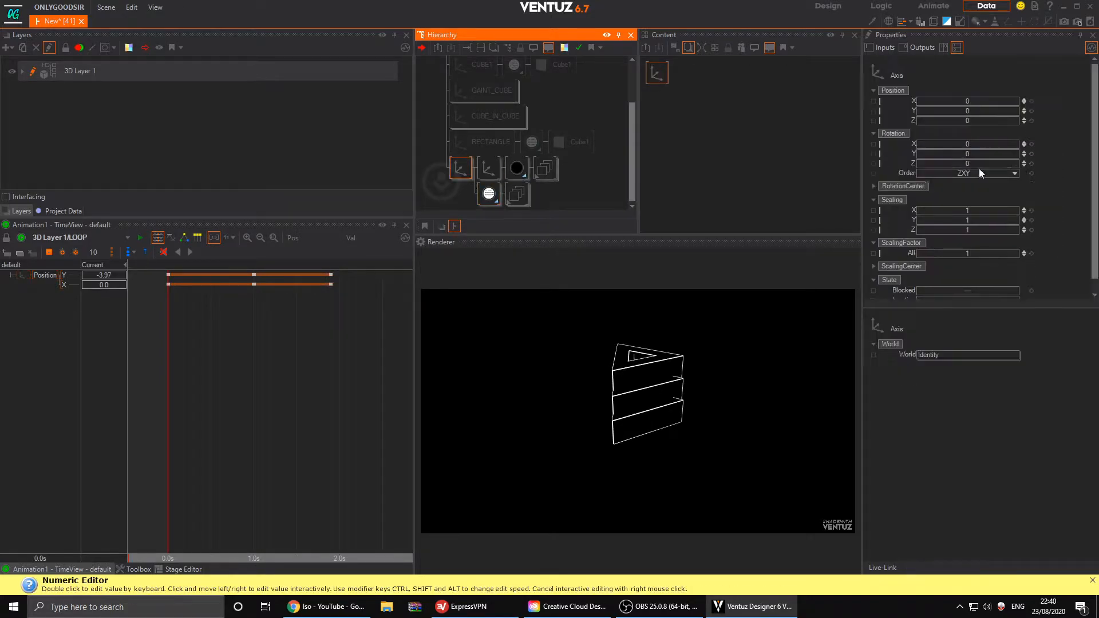
left_click_drag(972, 153, 1028, 162)
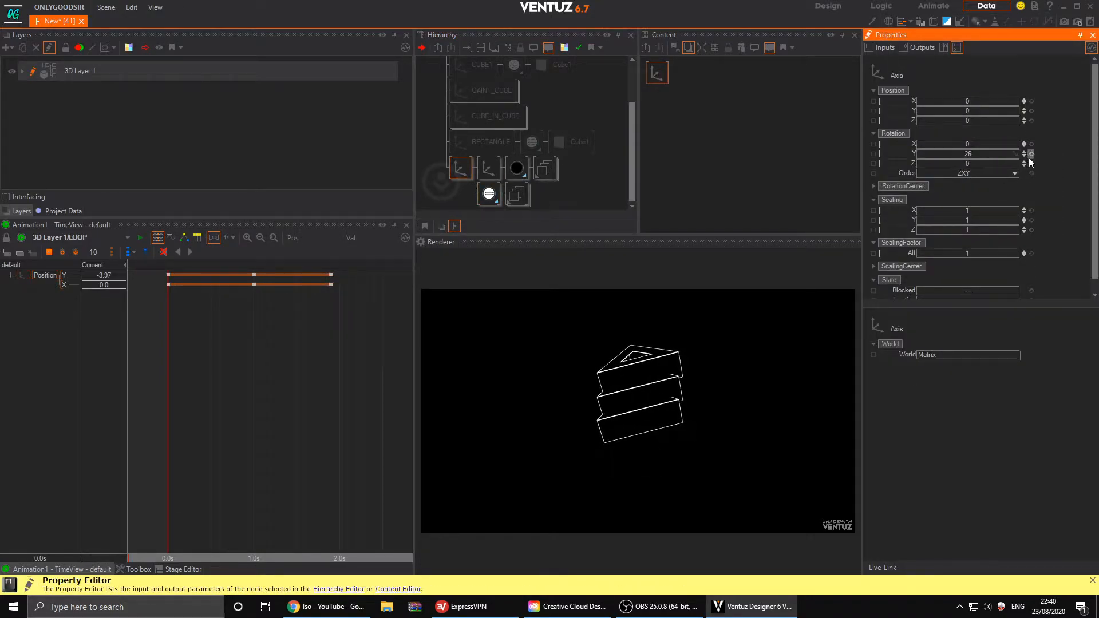
left_click(1031, 155)
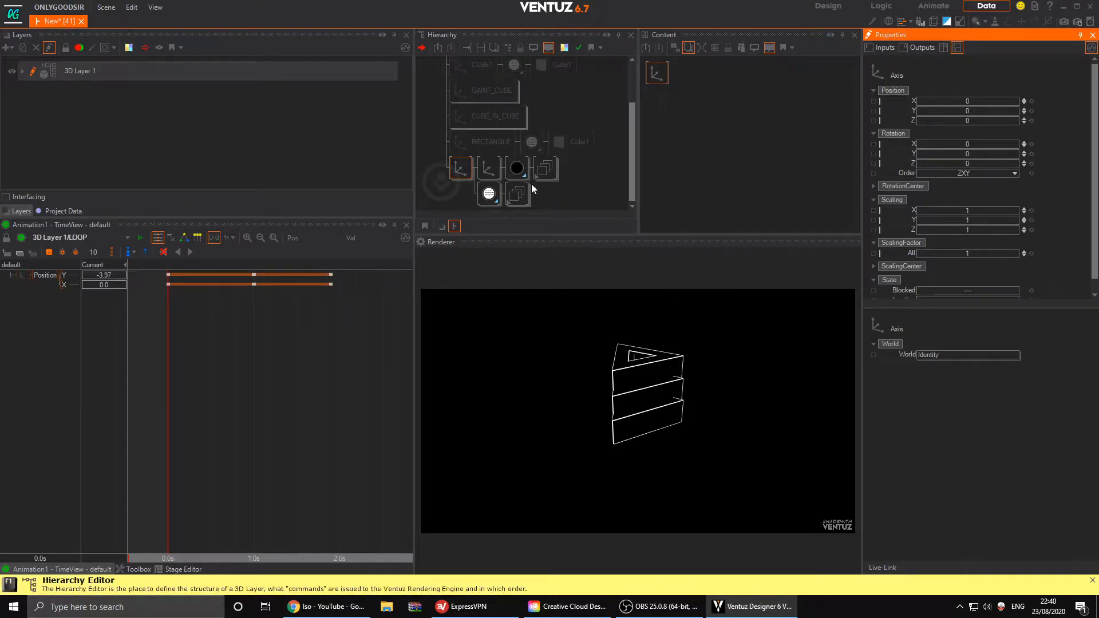
- Expand the black material's group and set the X rotation of all four TRIANGLE axes to 90
left_click(490, 168)
left_click(553, 175)
middle_click_drag(540, 194, 479, 131)
left_click(538, 112)
left_click(538, 129, "ctrl")
left_click(537, 155, "ctrl")
left_click(536, 181, "ctrl")
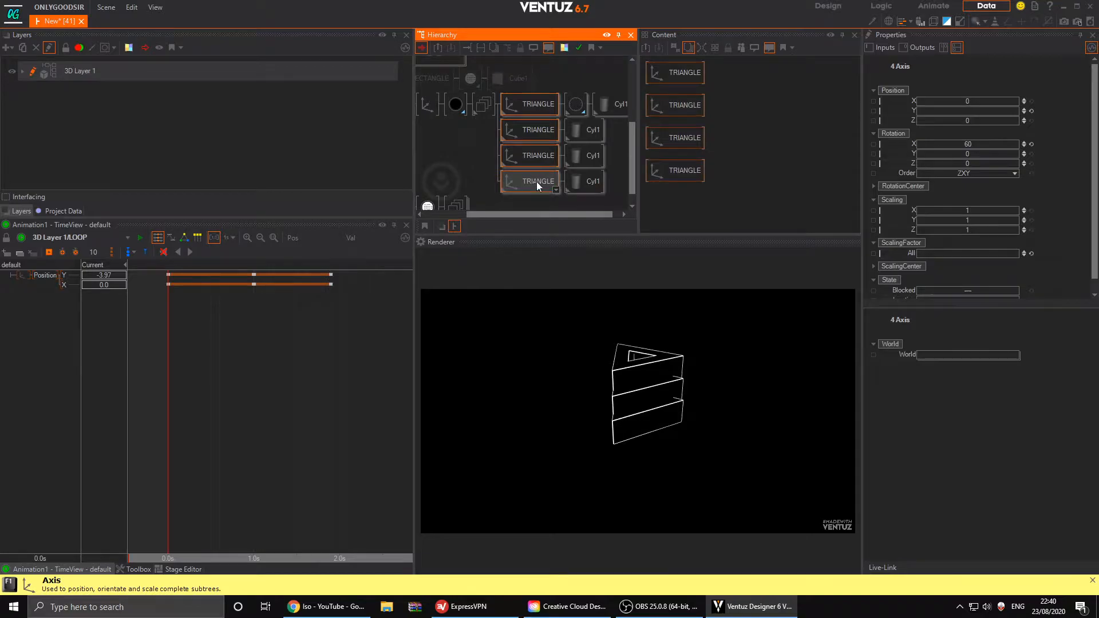
left_click(1030, 144)
double_click(972, 142)
type("90")
key("Return")
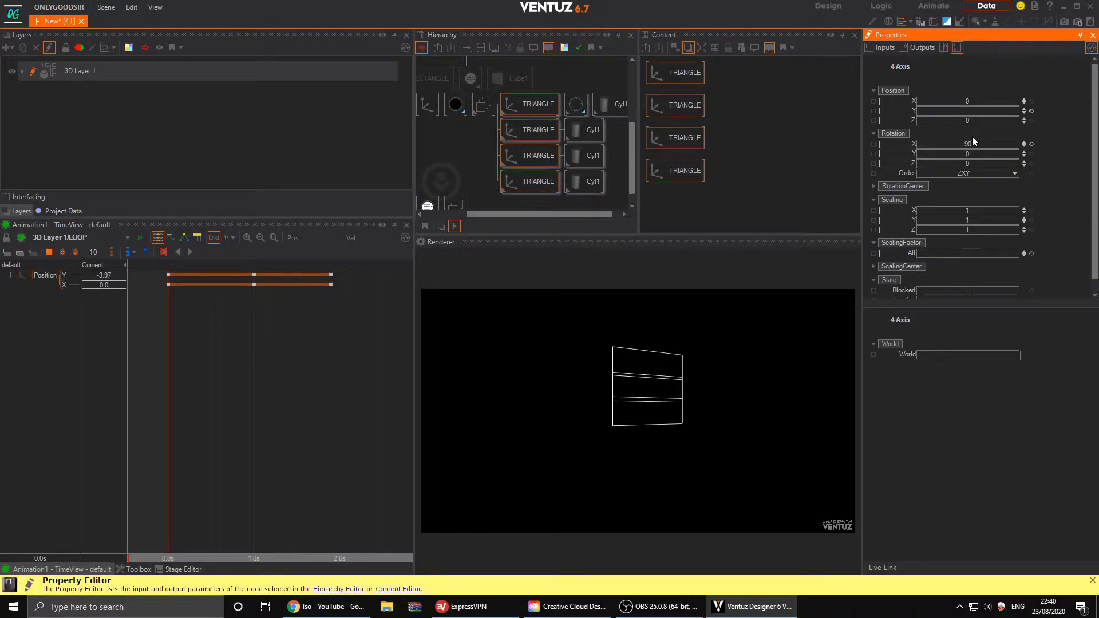
- Close the gaps between the three large triangles by adjusting their Y positions, the second TRIANGLE to about -0.4 and the fourth to 4.612
left_click(525, 127)
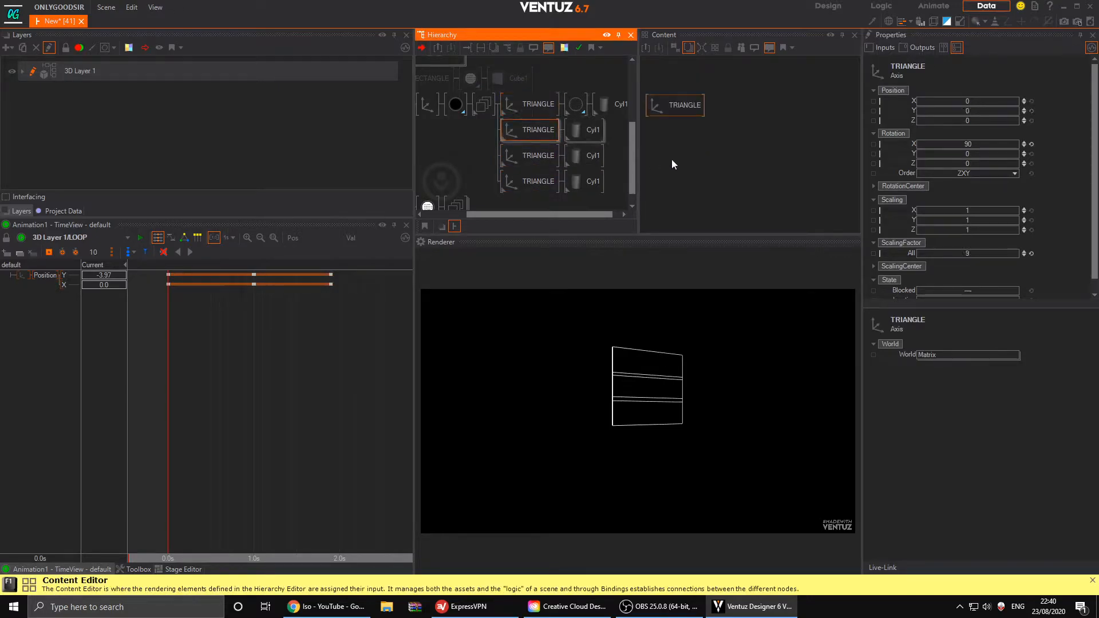
left_click_drag(968, 112, 958, 111)
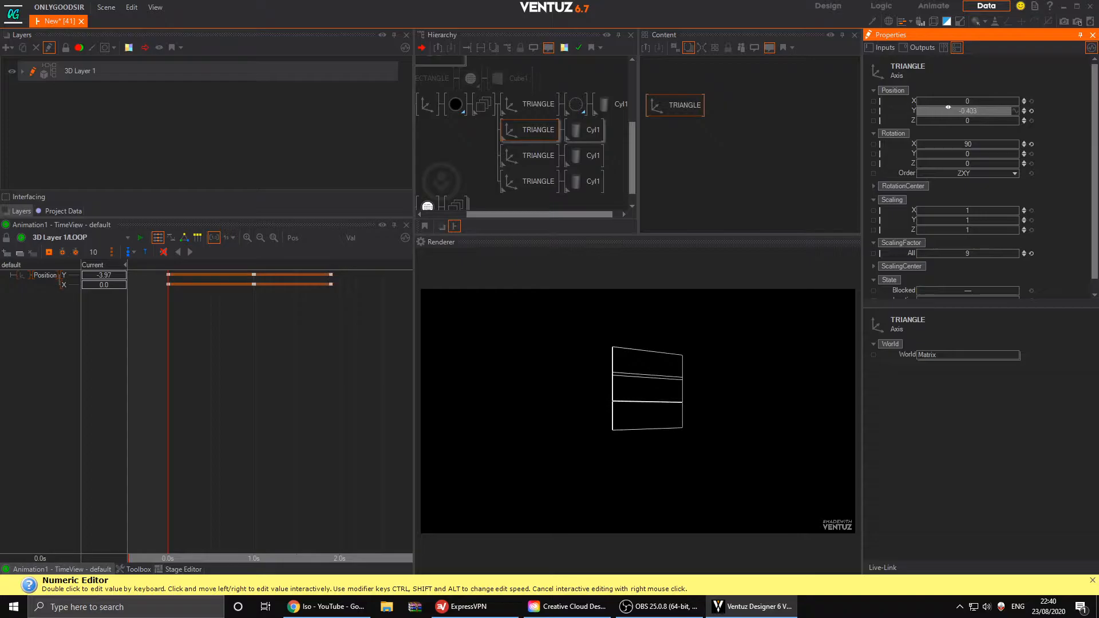
left_click(532, 155)
left_click(975, 111)
left_click_drag(977, 112, 966, 112)
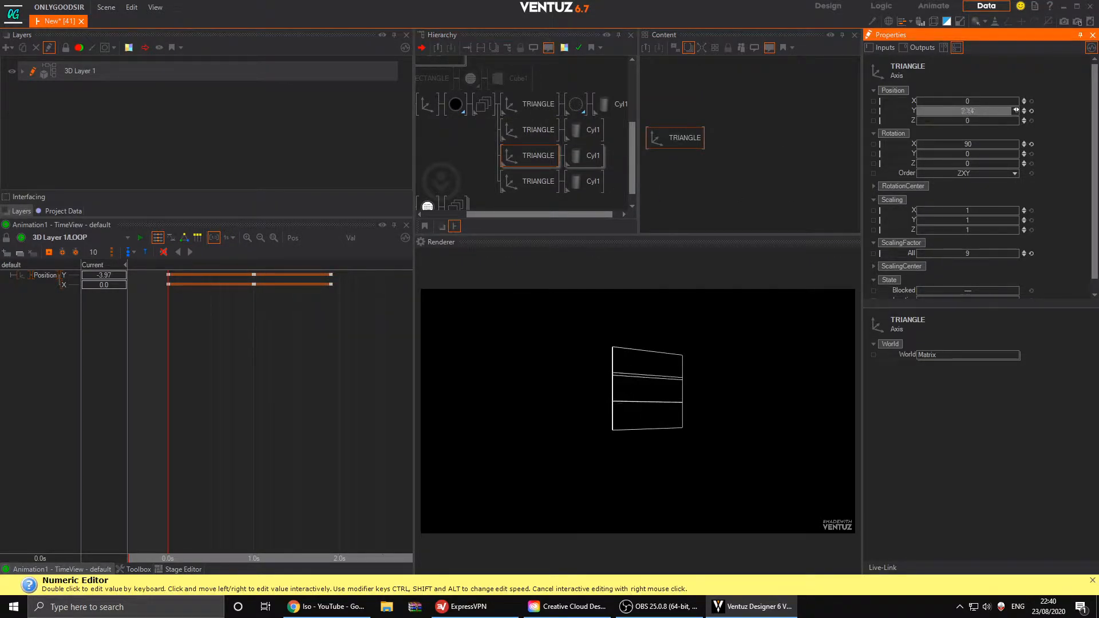
left_click(533, 181)
mouse_move(976, 111)
left_mouse_down()
mouse_move(1002, 107)
mouse_move(981, 112)
left_mouse_up()
middle_click_drag(451, 148, 477, 134)
left_click(456, 91)
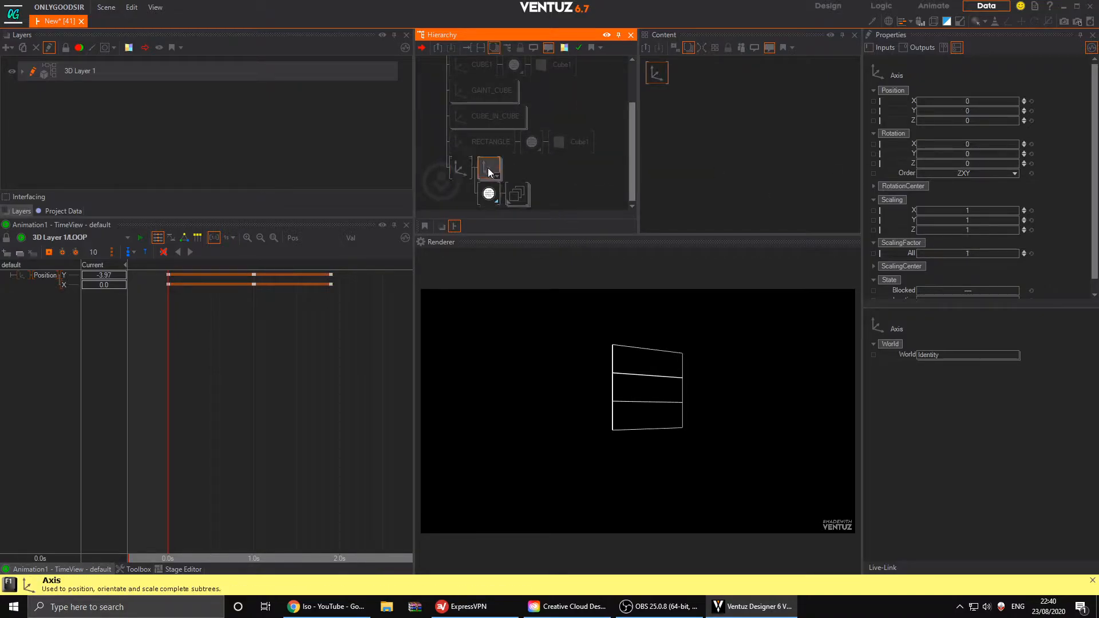
- Try rotating the parent Axis about each of its axes, and reset all its rotations
mouse_move(972, 156)
left_mouse_down()
mouse_move(947, 155)
mouse_move(964, 143)
mouse_move(996, 164)
mouse_move(982, 163)
left_mouse_up()
left_click(1031, 145)
left_click(1031, 154)
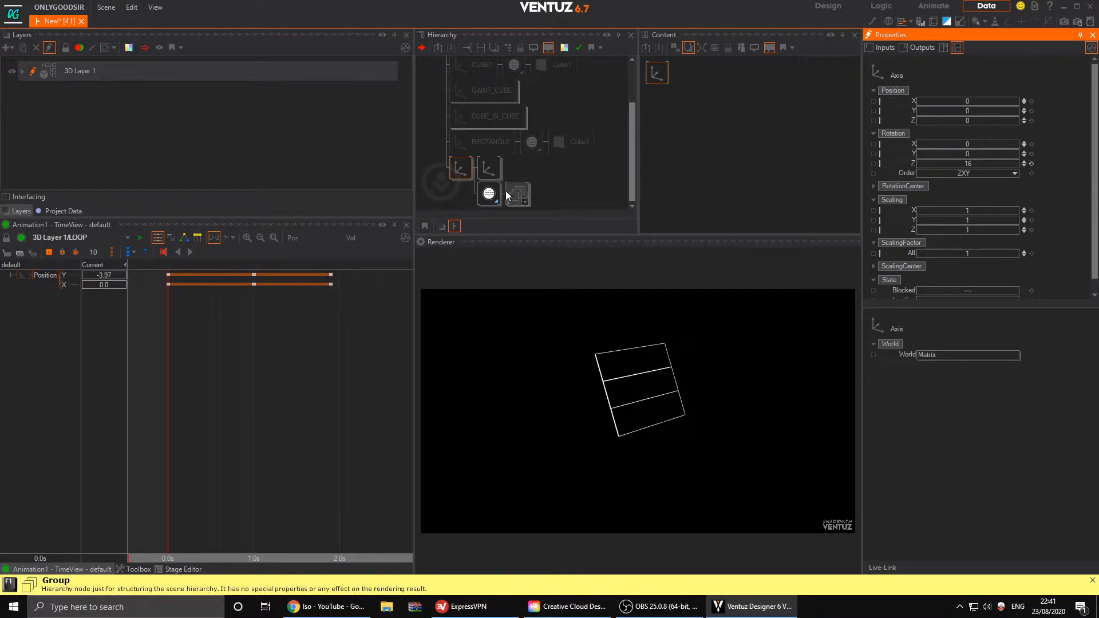
left_click(1031, 164)
- Examine the nested Axis and the TRIANGLE axes in the black material's group, and collapse the group
left_click(470, 189)
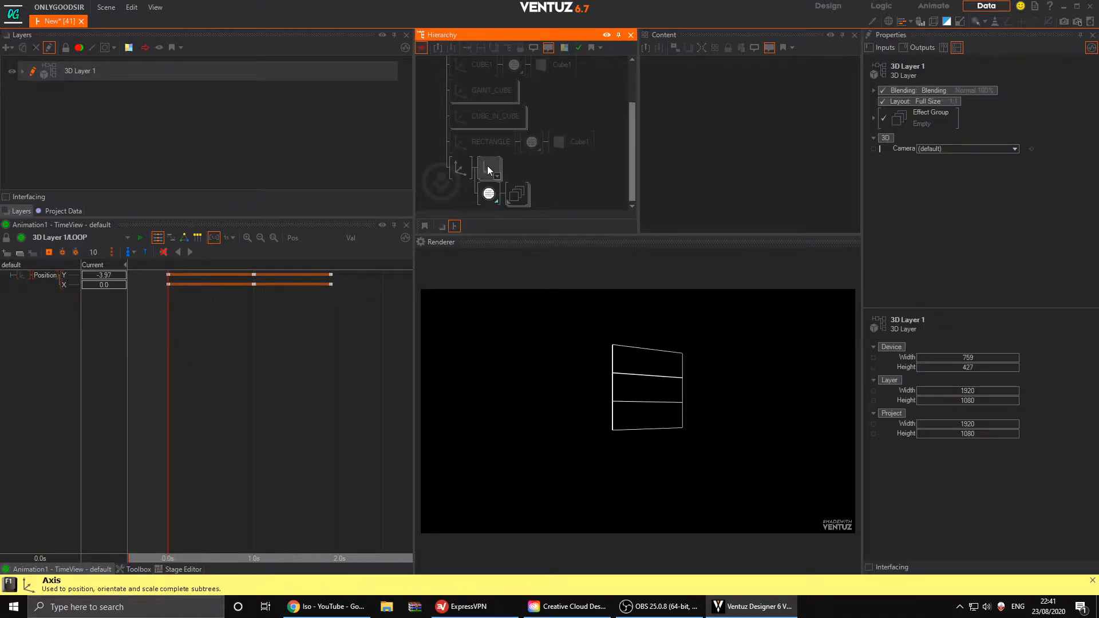
left_click(489, 169)
left_click(496, 174)
left_click(592, 169)
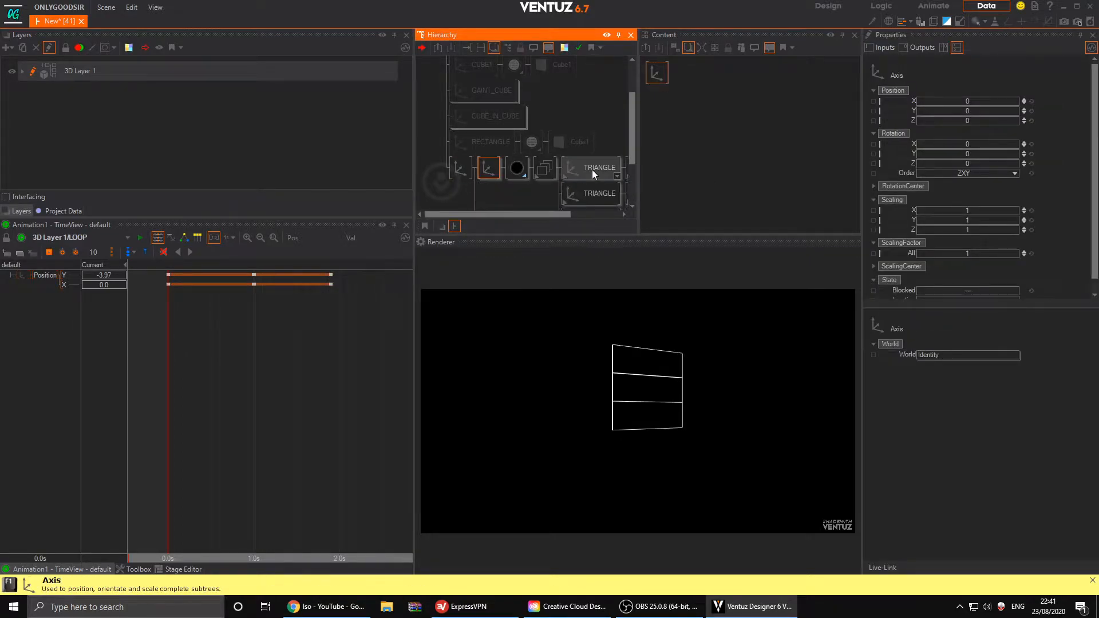
middle_click_drag(588, 192, 573, 134)
left_click(579, 161)
left_click(582, 182)
left_click(577, 169)
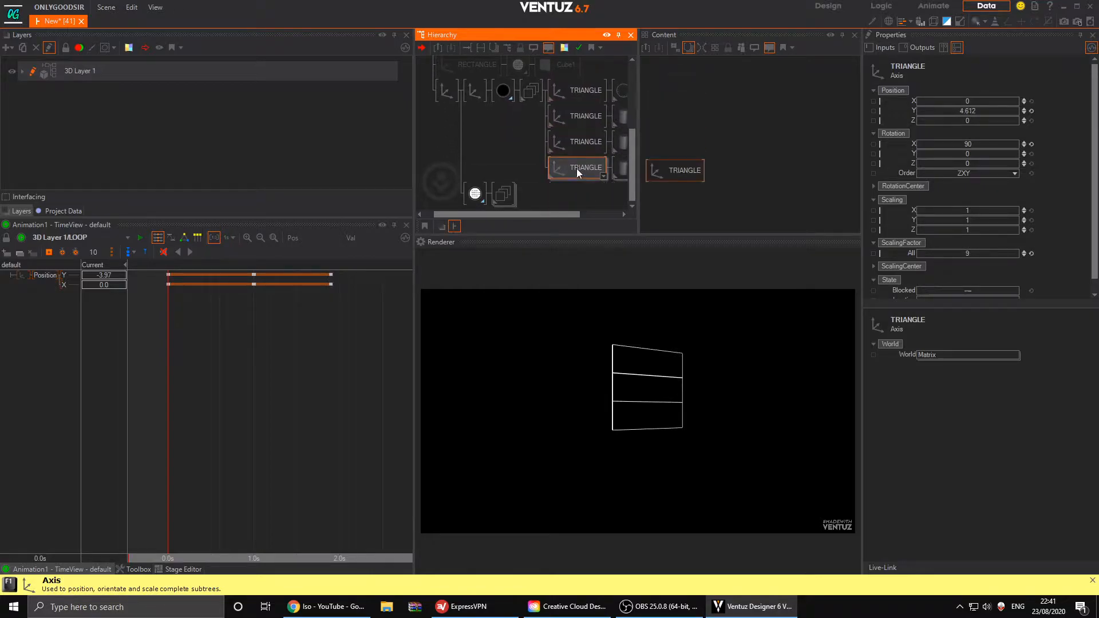
left_click(538, 98)
left_click(488, 170)
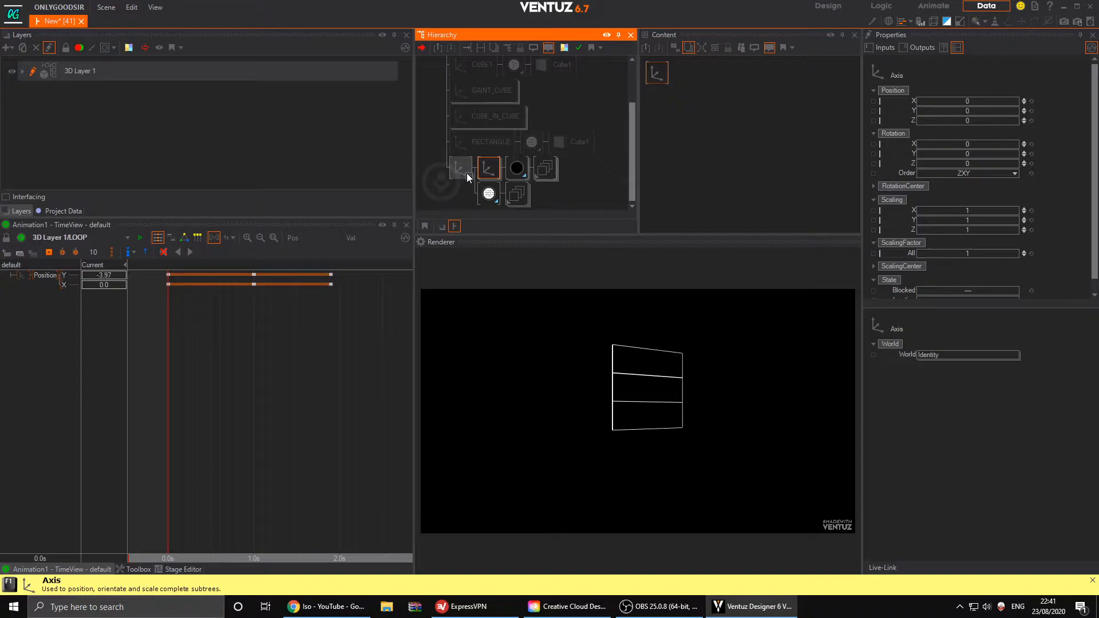
- Insert a second Axis between the parent Axis and its two material branches
left_click(463, 191)
right_click(468, 191)
left_click(480, 184)
left_click_drag(480, 175, 479, 175)
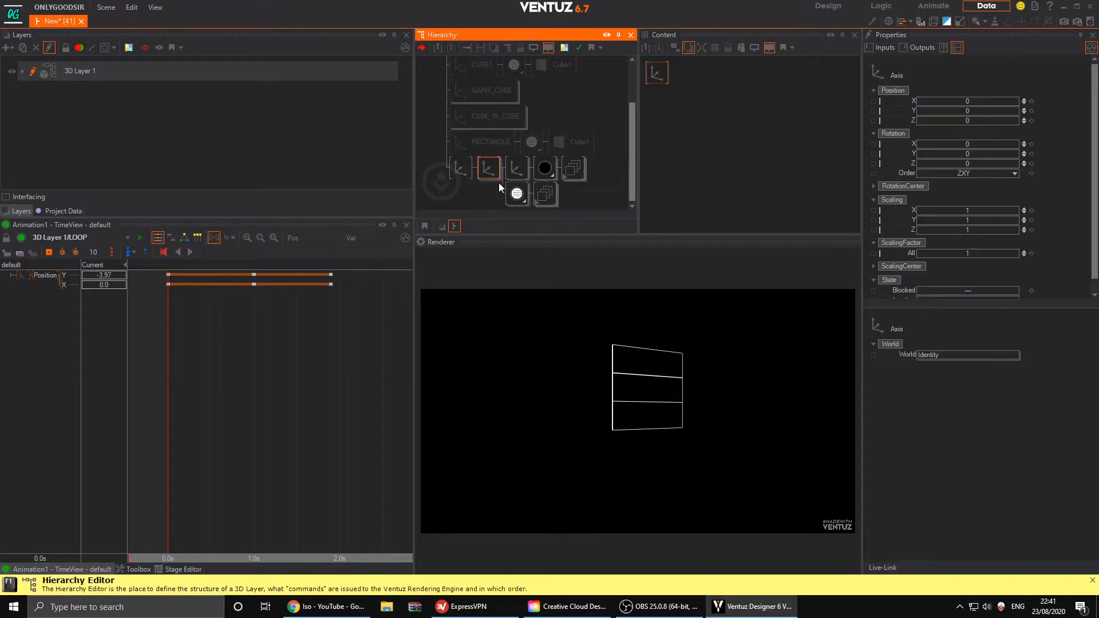
- Try rotating the second Axis -41 about X and the outermost Axis -25 about Z, and reset both
left_click_drag(990, 144, 958, 164)
left_click(461, 168)
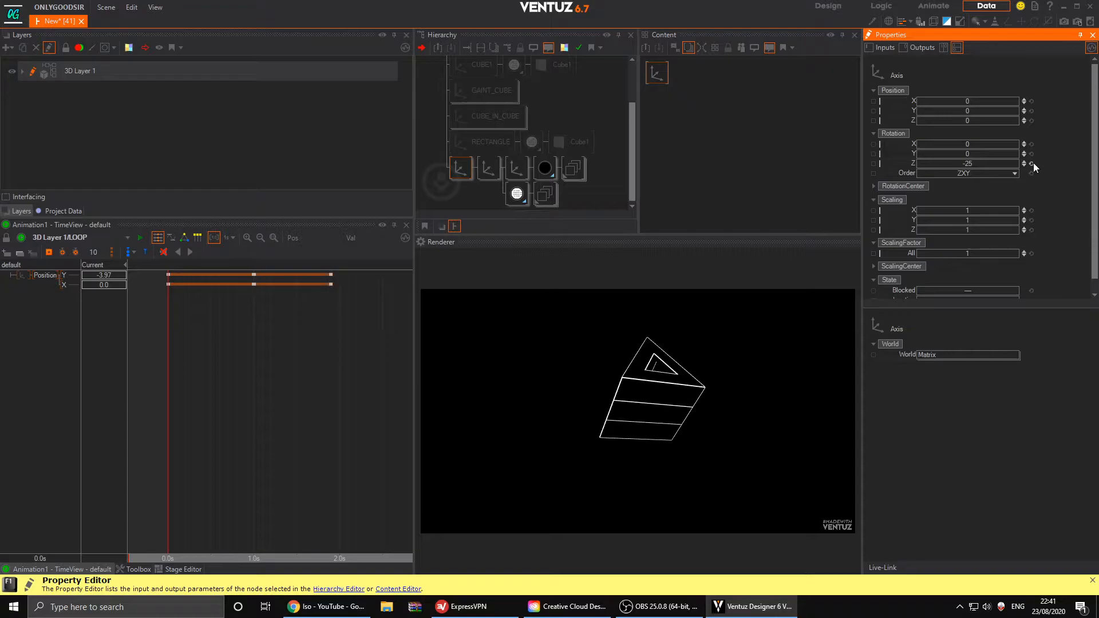
left_click(488, 168)
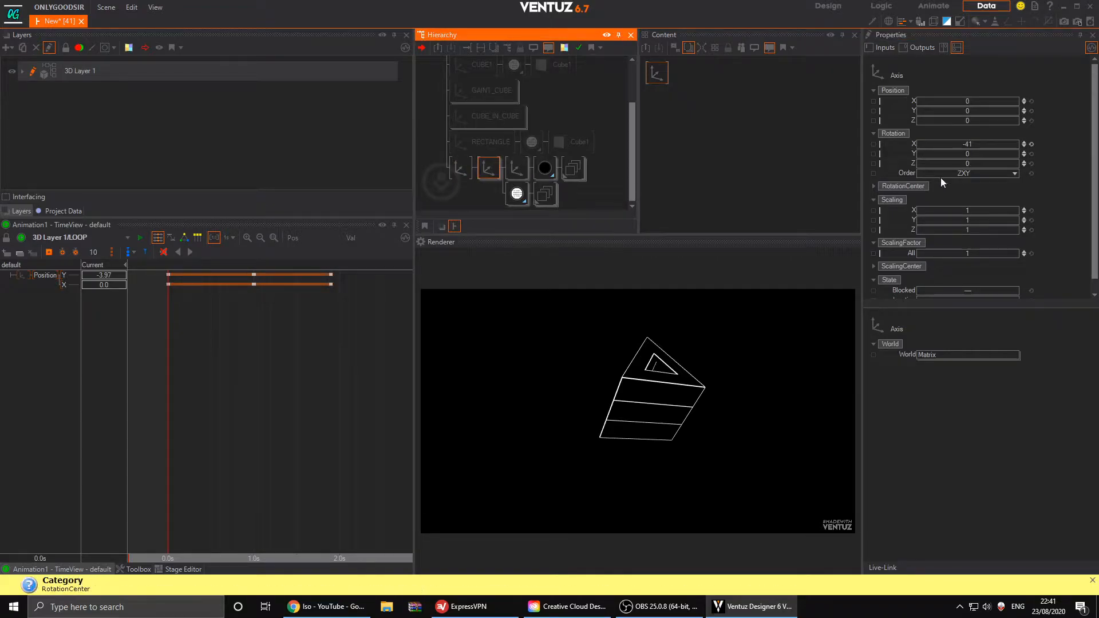
left_click(1031, 144)
left_click(488, 168)
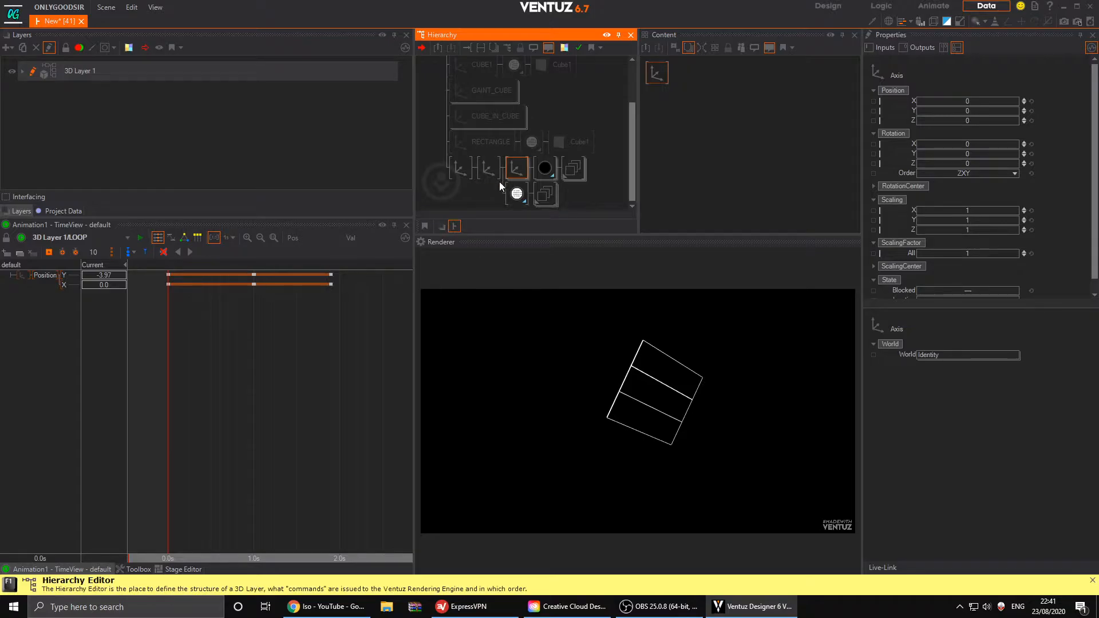
left_click(452, 167)
left_click(1031, 164)
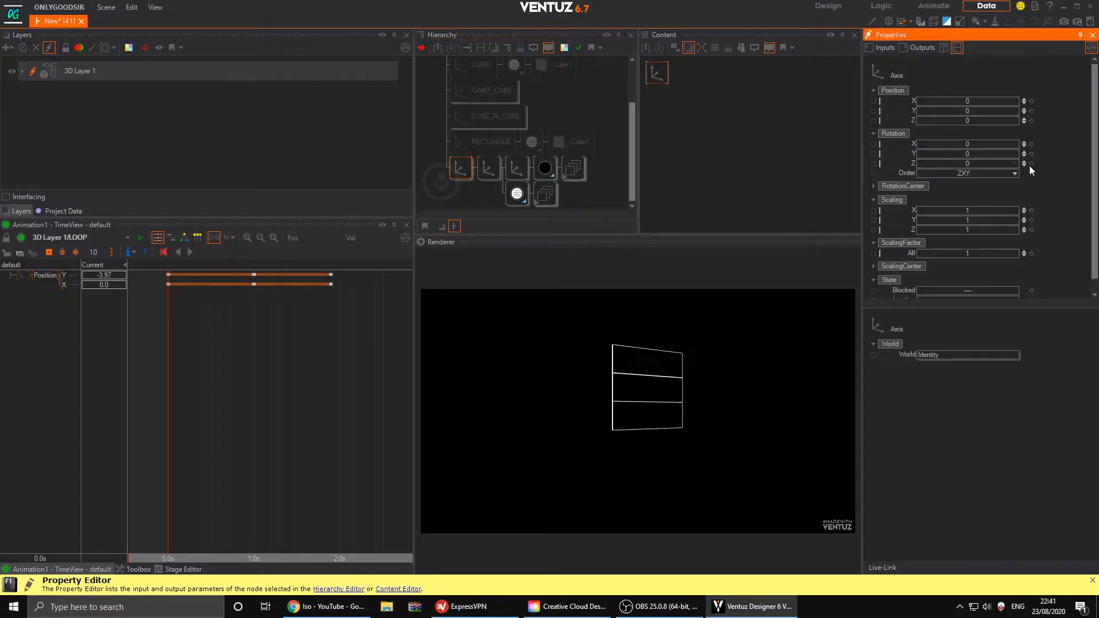
- Tilt the outermost Axis about X and rotate the second Axis 141 about Y
left_click_drag(977, 145, 661, 462)
left_click(484, 173)
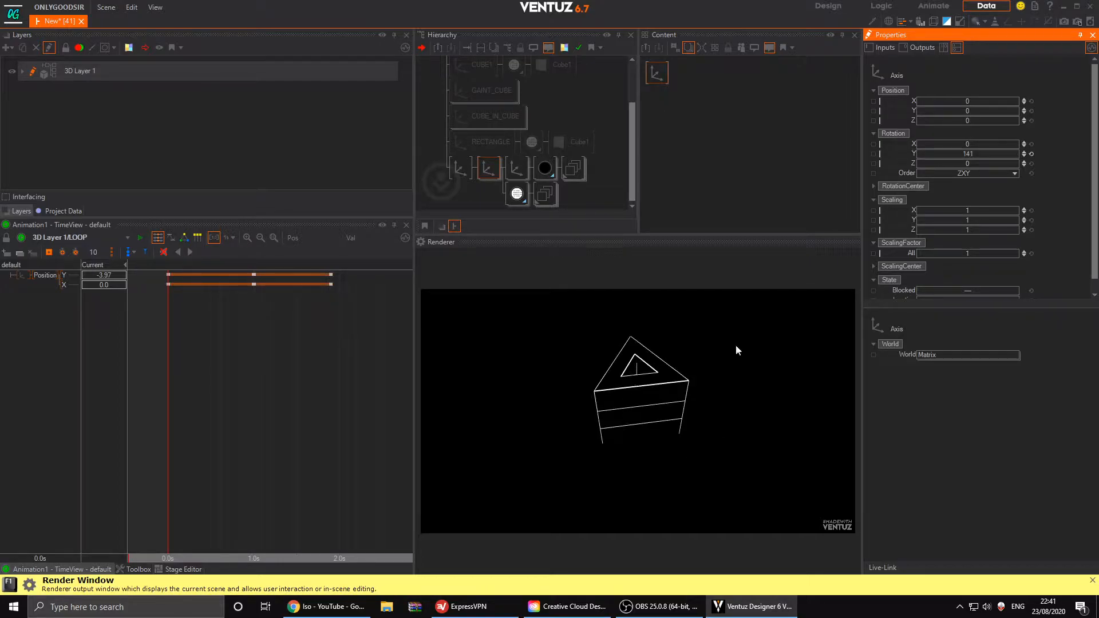
- Round all four Cyl1 shapes in the black material's group by setting their second Tessellation value to 150
left_click(576, 177)
middle_click_drag(572, 176, 502, 108)
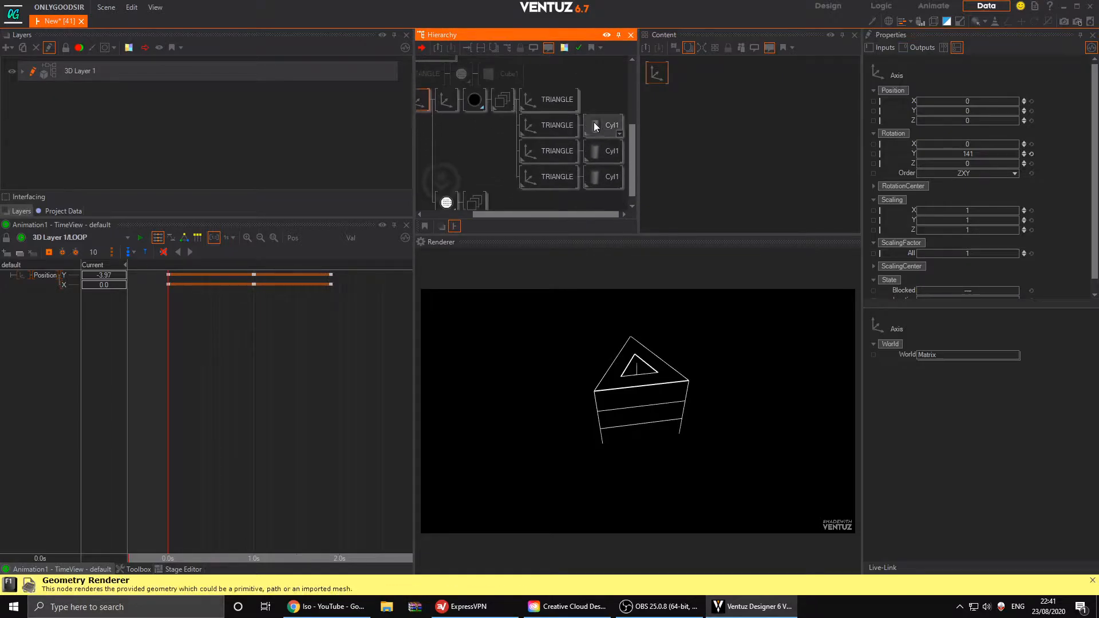
left_click(574, 107)
middle_click_drag(601, 115, 576, 102)
left_click(598, 95)
left_click(578, 119, "ctrl")
left_click(574, 143, "ctrl")
left_click(574, 168, "ctrl")
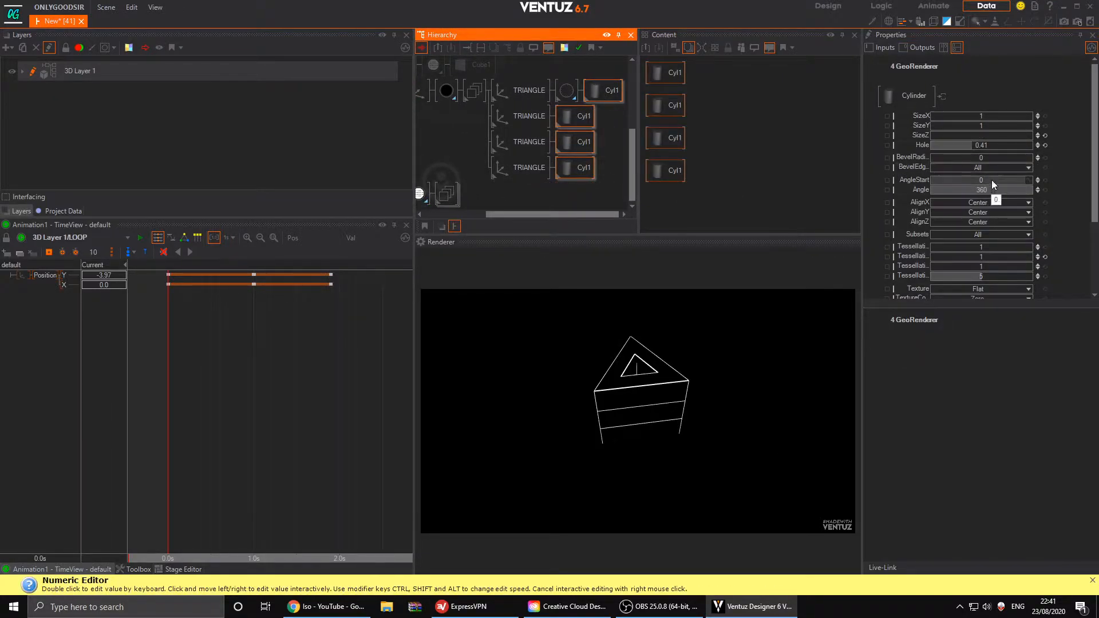
scroll(1000, 240, "down", 2)
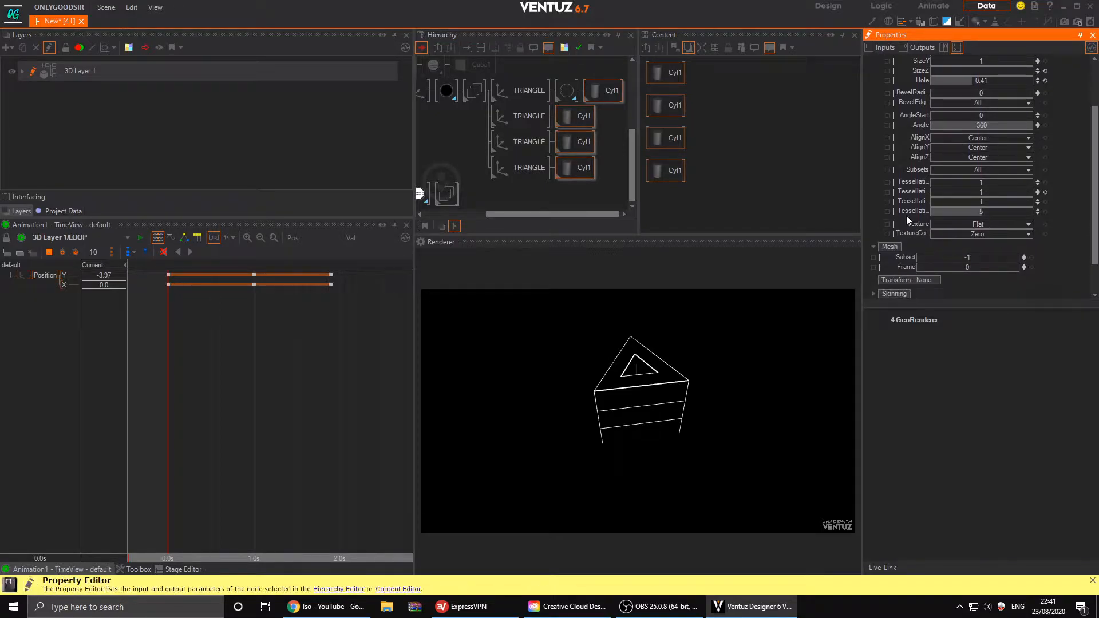
left_click_drag(982, 212, 1027, 193)
left_click(1044, 212)
left_click(1045, 202)
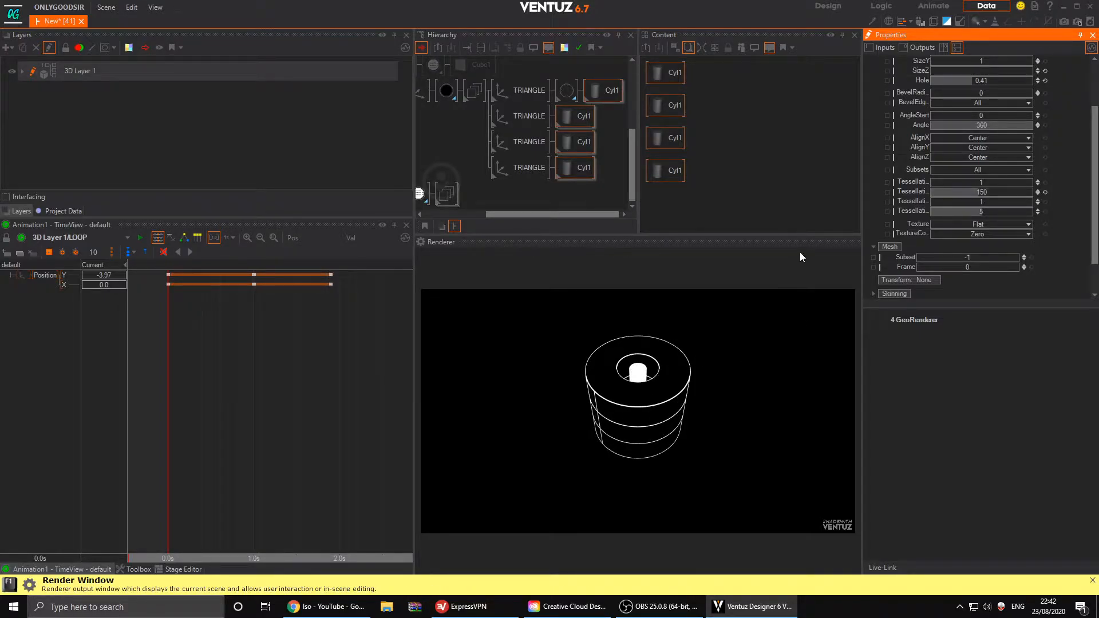
- Try different Tessellation values on the small inner Cyl1, including 26 for the second and 1 for the last
left_click(534, 93)
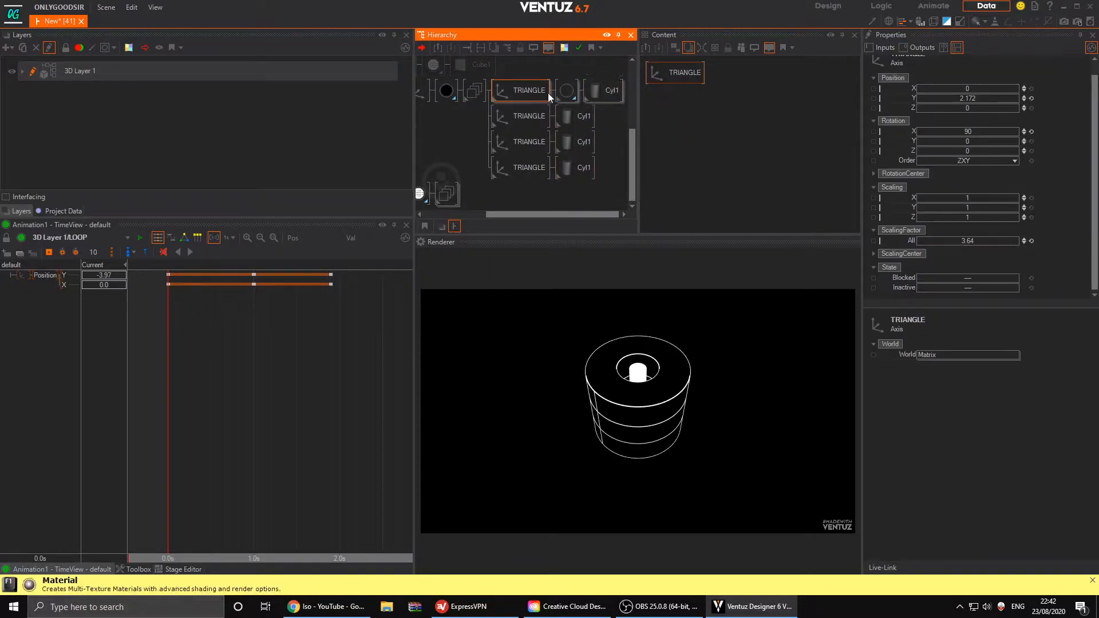
left_click(560, 94)
left_click(615, 98)
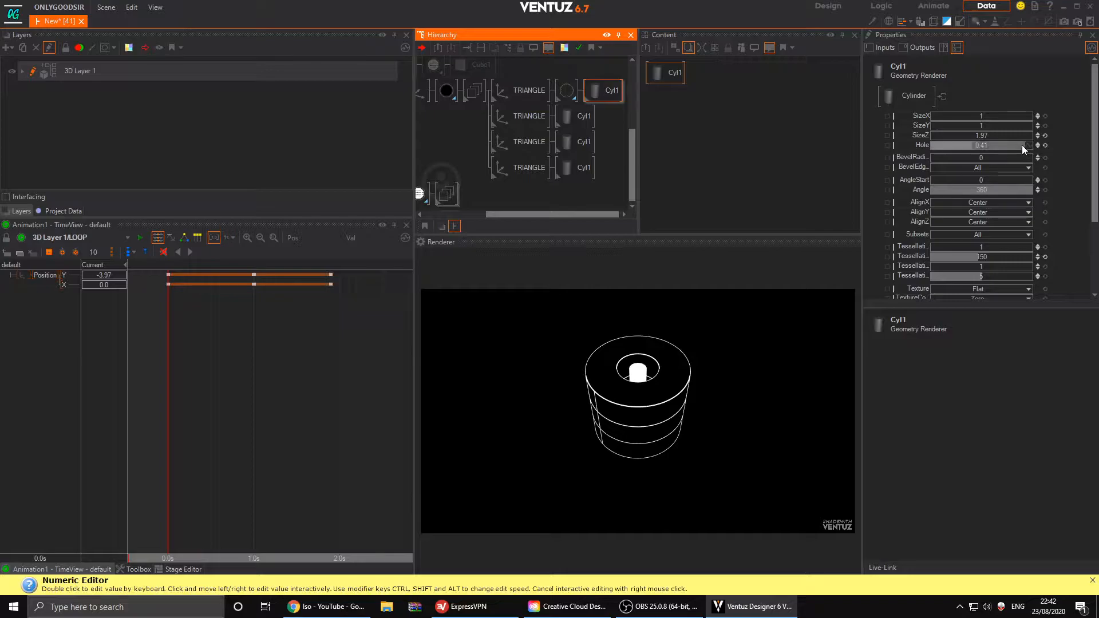
left_click_drag(988, 258, 950, 257)
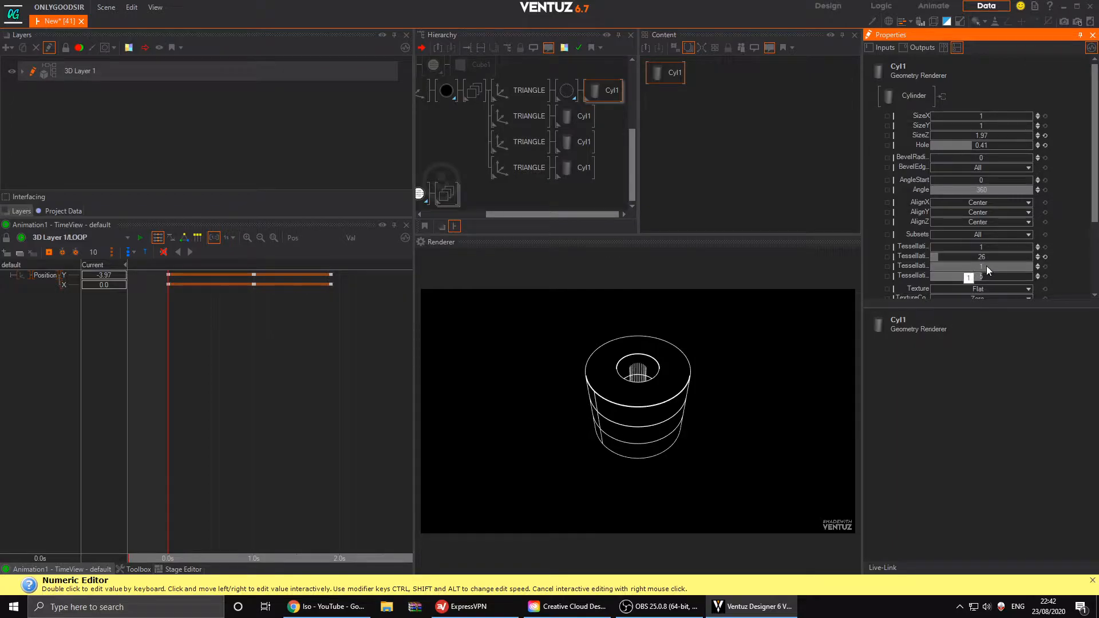
left_click_drag(993, 276, 966, 276)
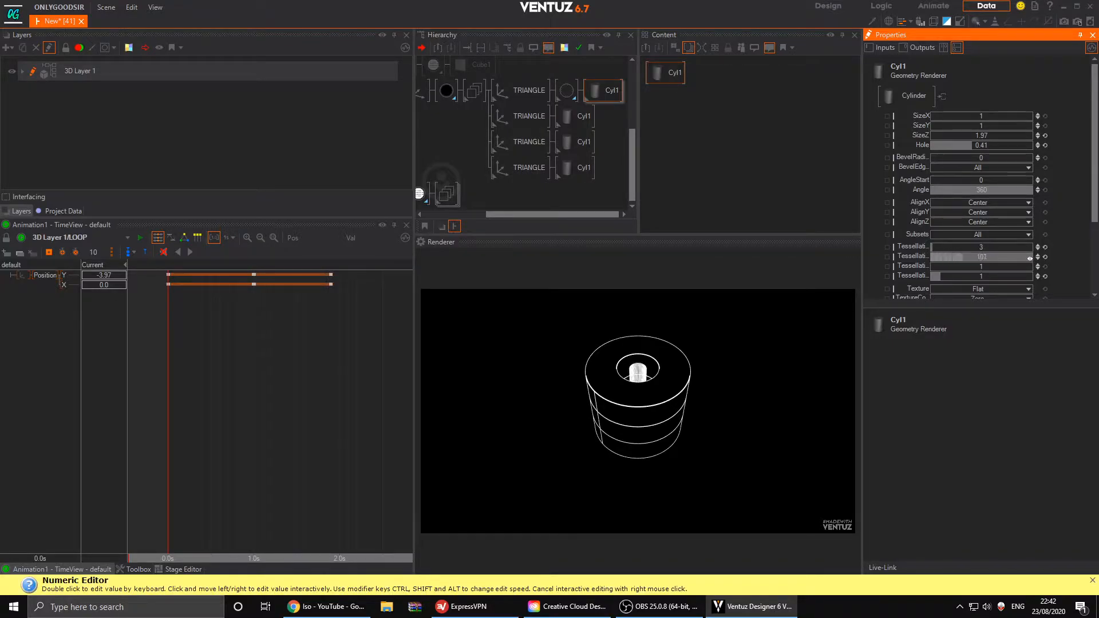
- Delete the first TRIANGLE branch with the small inner cylinder, and collapse the group
left_click(530, 94)
key("Delete")
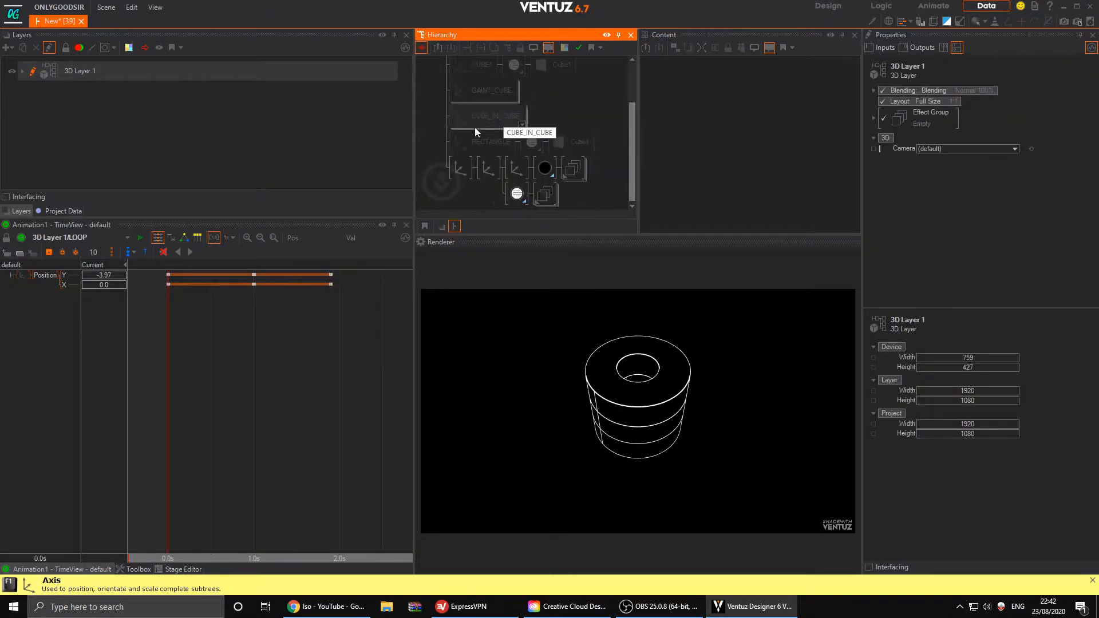
- Add a new Axis under the outermost Axis and insert a Material in front of it
left_click(502, 201)
left_click_drag(516, 229, 496, 197)
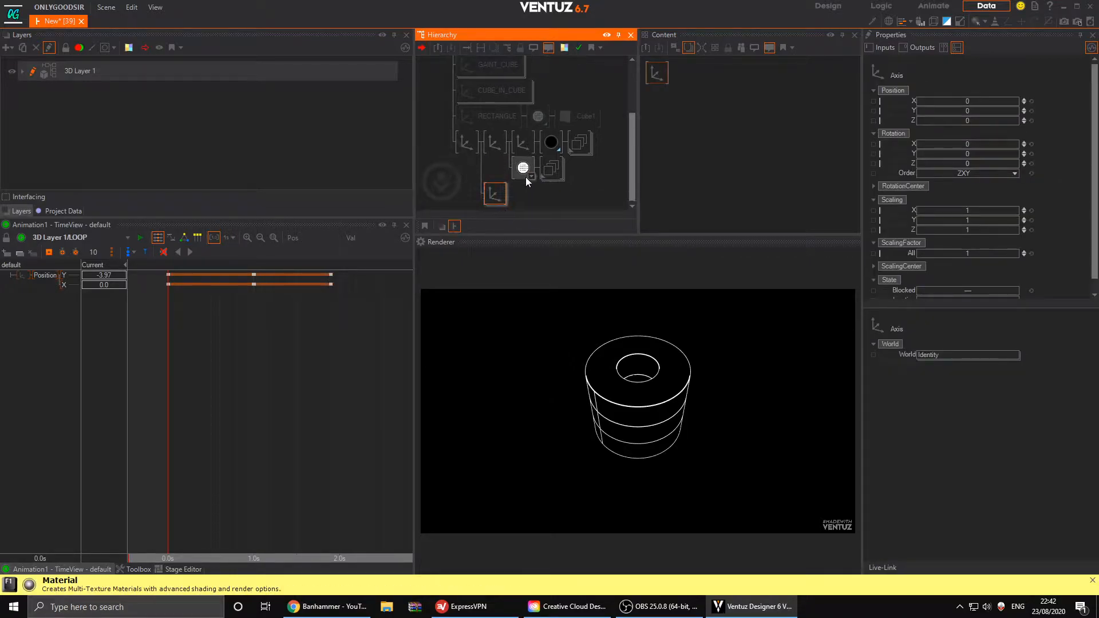
left_click(523, 168)
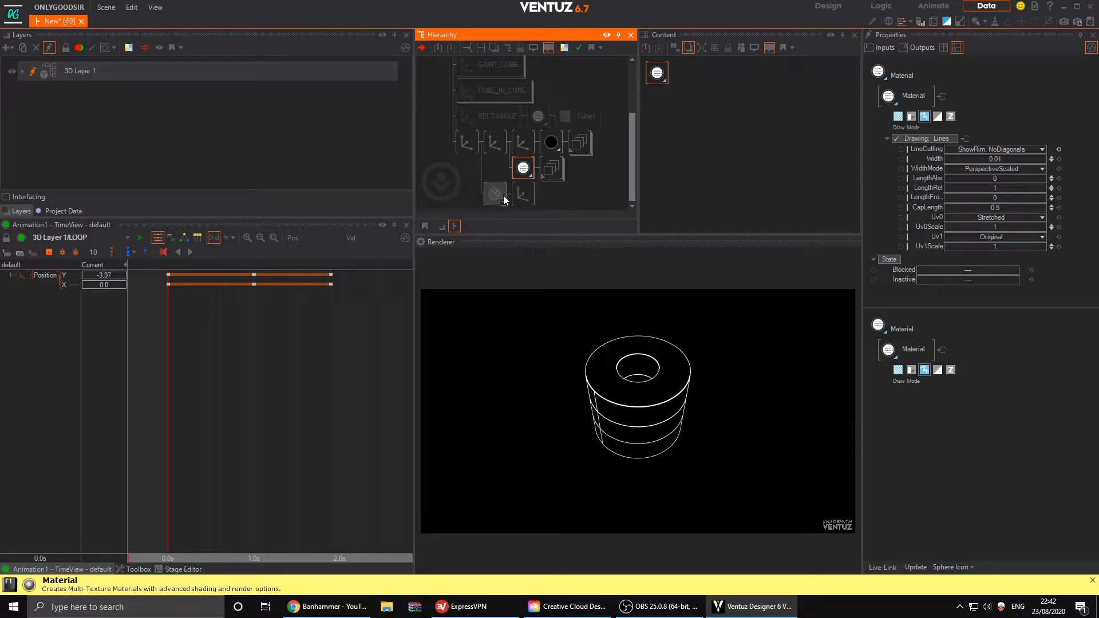
- Add a Sphere under the new Axis of the unassigned Material branch
left_click(522, 194)
left_click(528, 203)
type("sc")
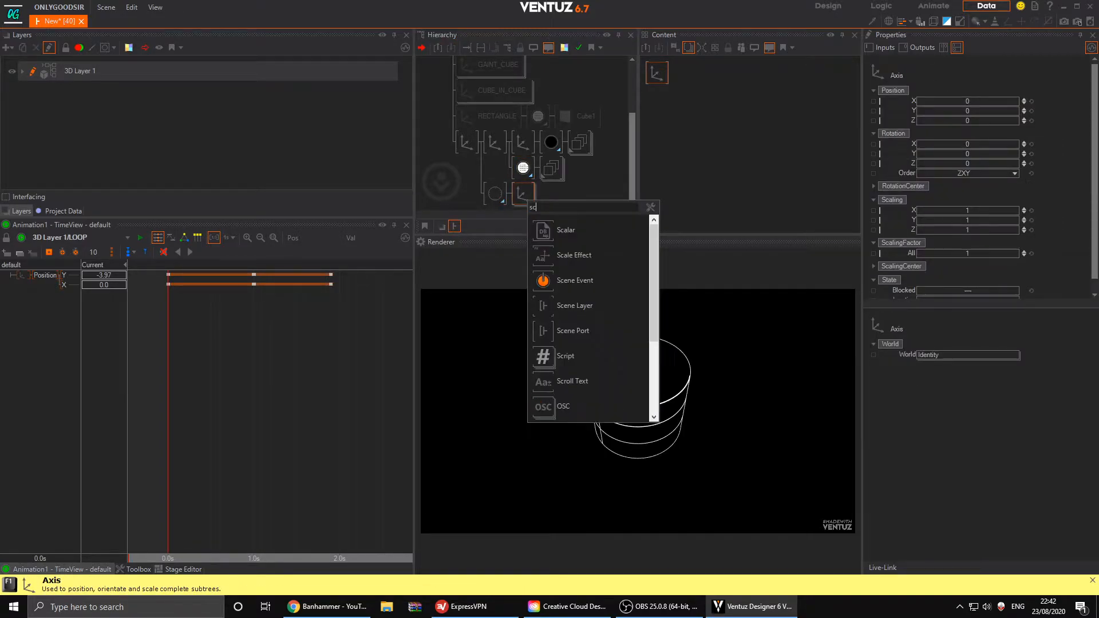
left_click(561, 189)
left_click(563, 192)
type("sp")
key("Down")
key("Return")
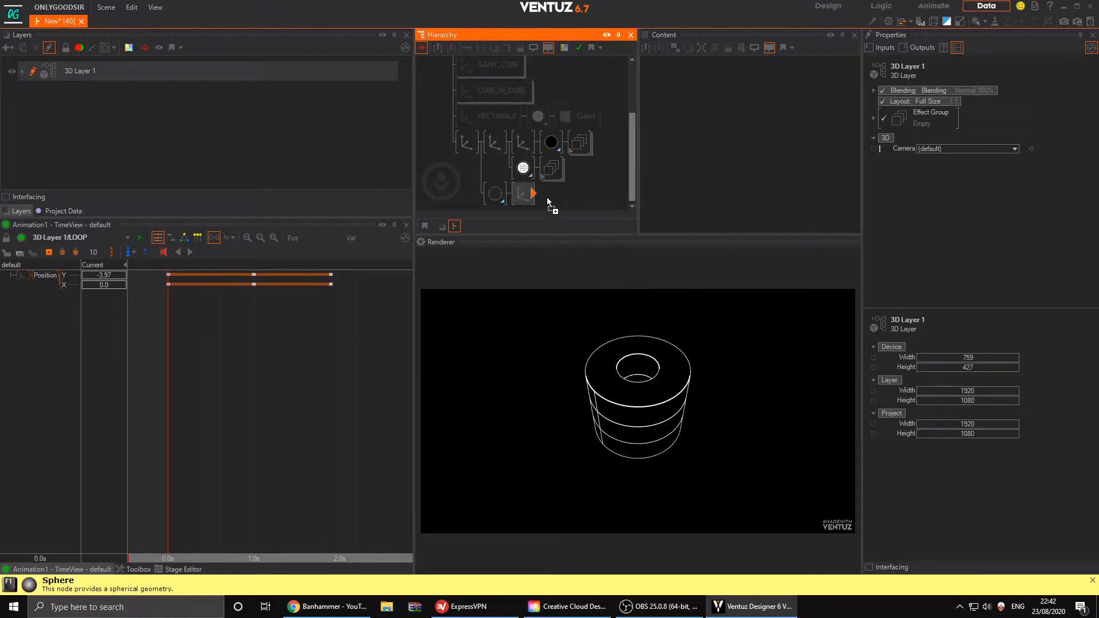
left_click(550, 195)
- Reset the outermost Axis's X rotation and the second Axis's Y rotation to 0, and move the sphere's Material branch under the second Axis
left_click(520, 197)
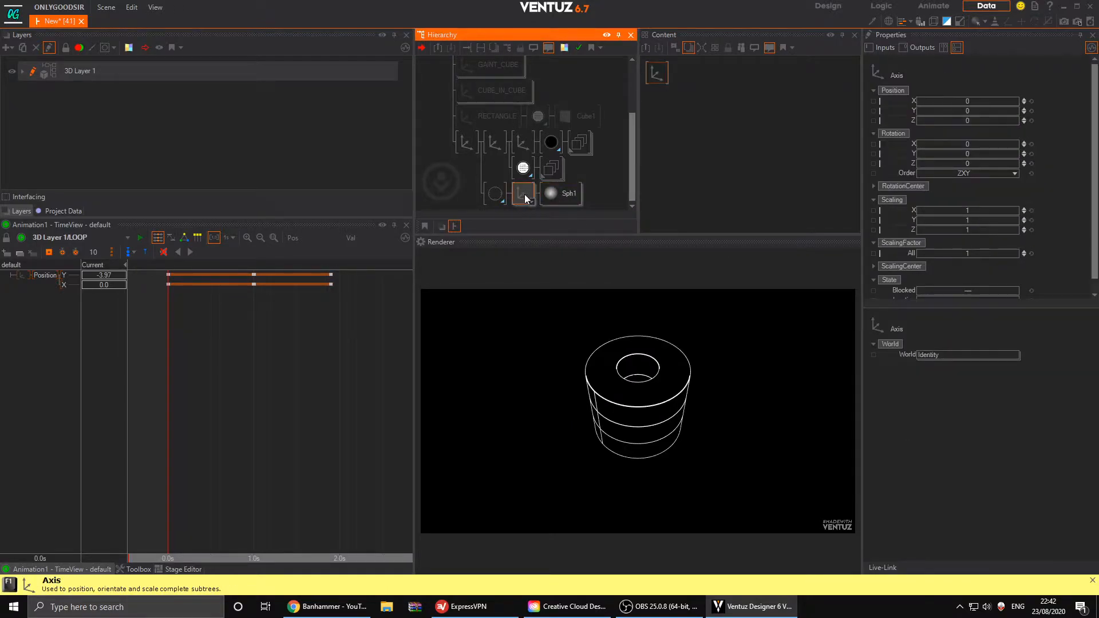
left_click(494, 142)
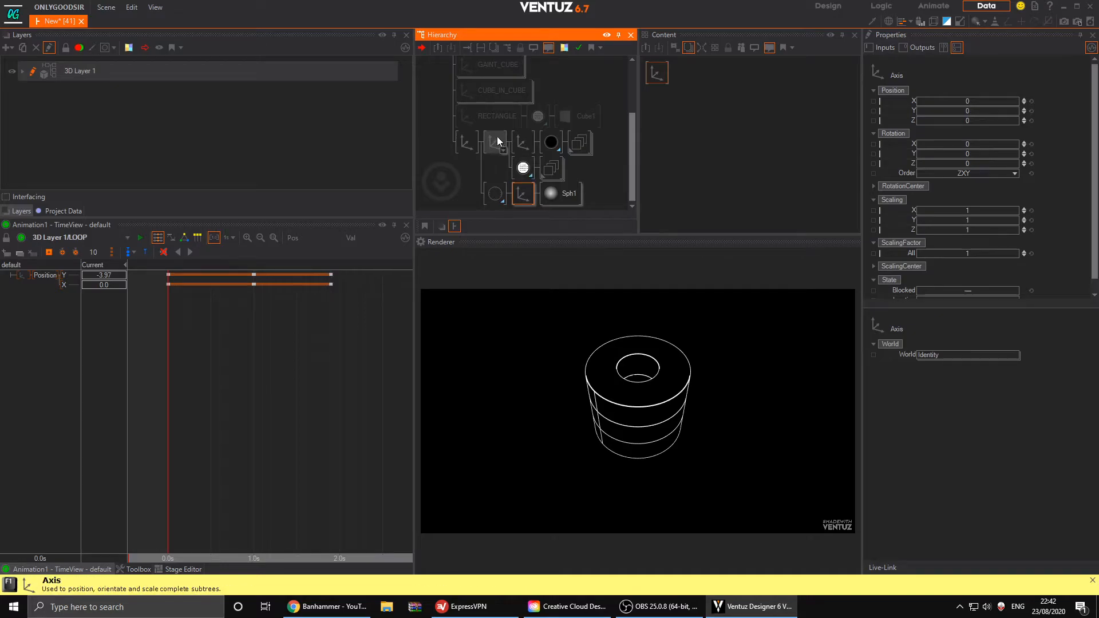
left_click(467, 143)
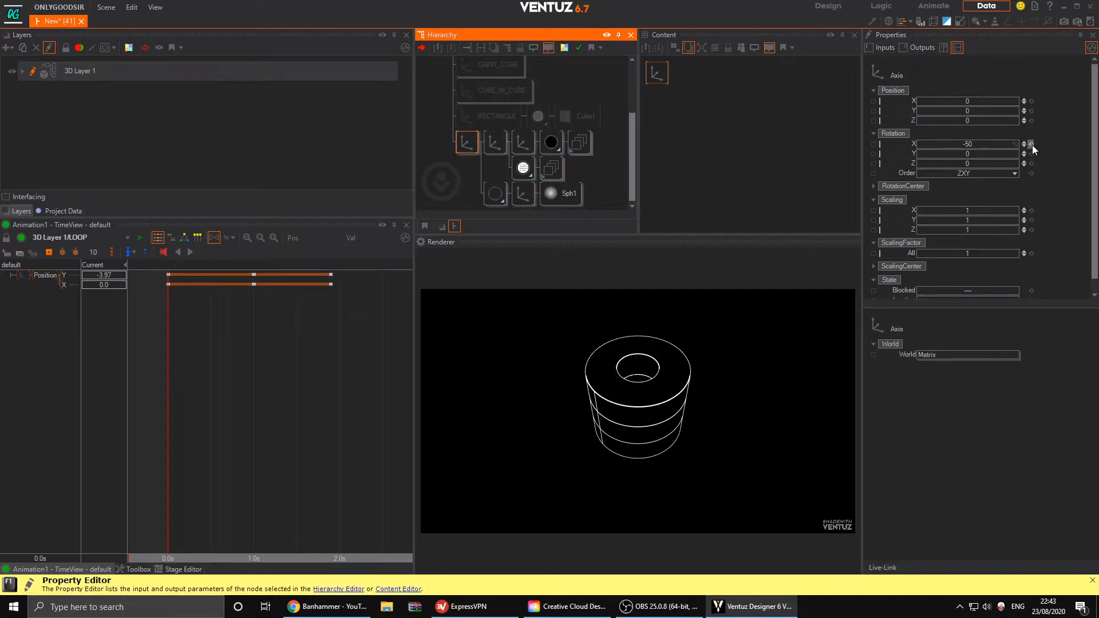
left_click(494, 143)
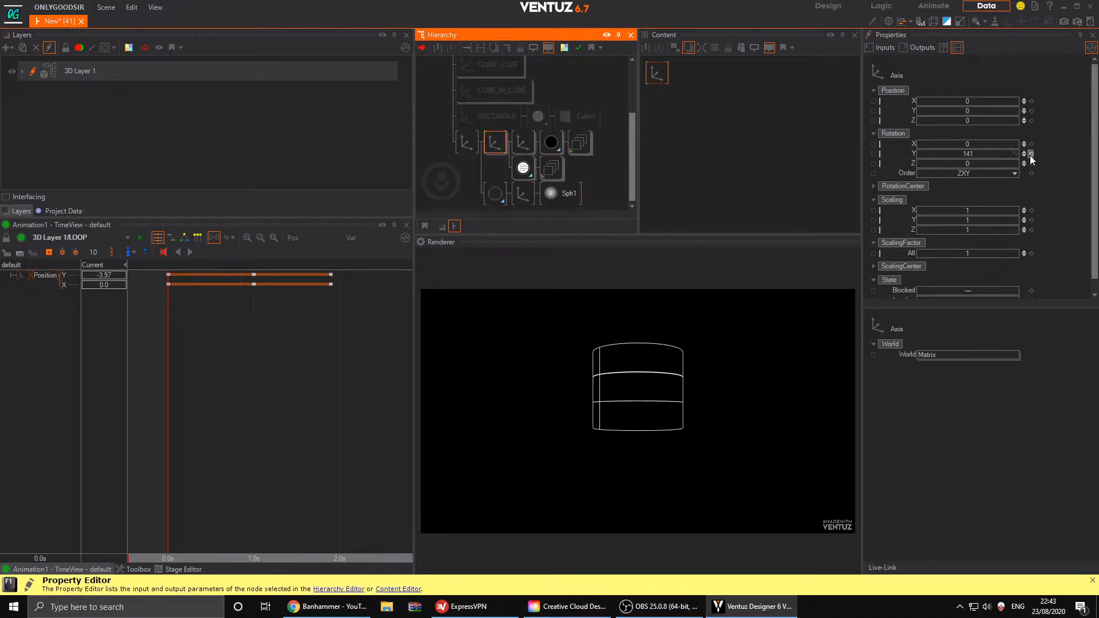
left_click(494, 194)
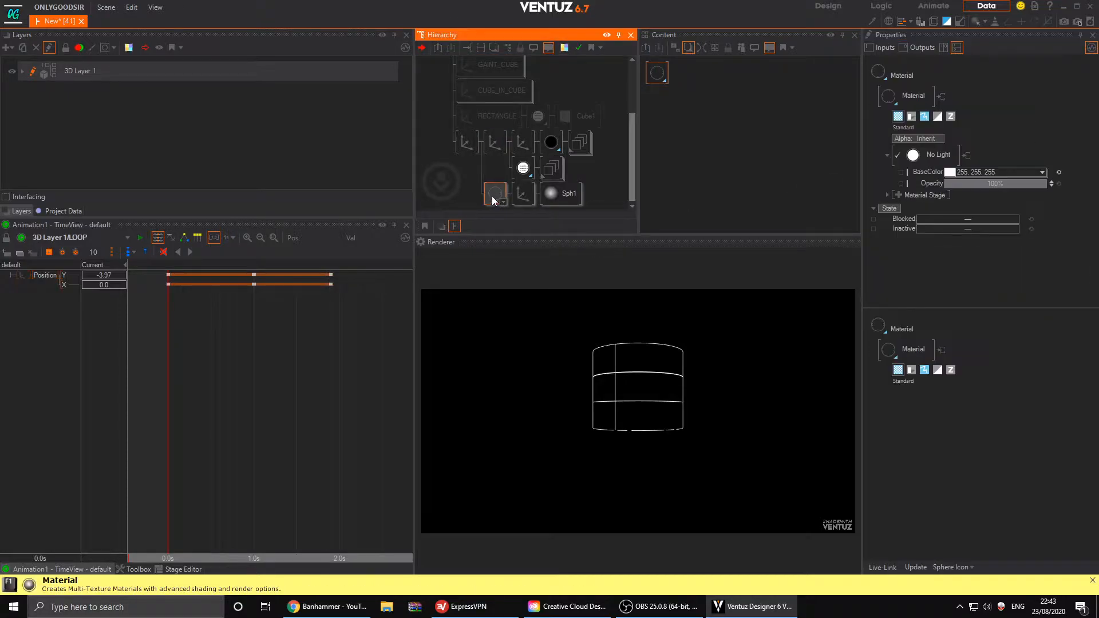
left_click_drag(522, 175, 523, 177)
- Set the sphere Axis's Y position to 8.7 and overall scaling factor to 2.7, and tilt the outermost Axis about X
left_click(550, 193)
mouse_move(993, 111)
left_mouse_down()
mouse_move(1006, 108)
mouse_move(984, 114)
left_mouse_up()
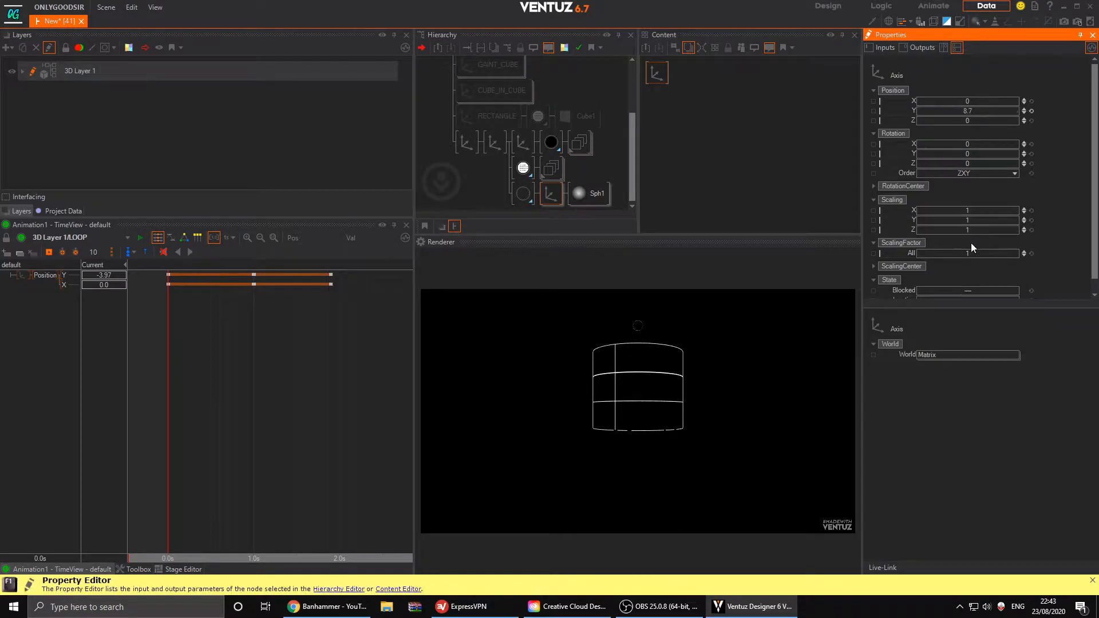
left_click(466, 142)
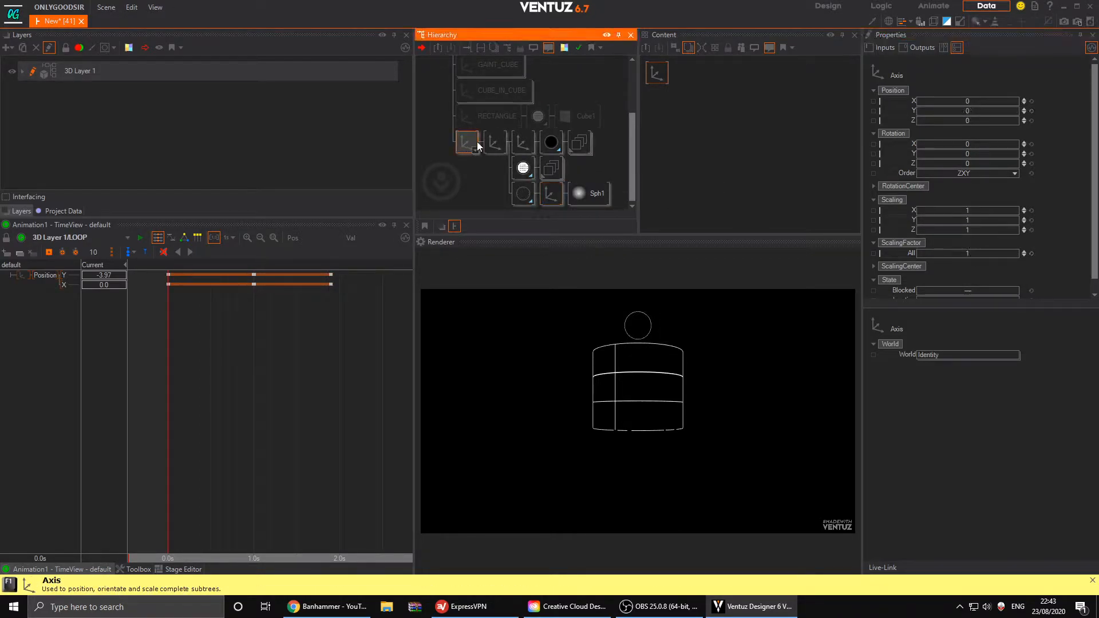
left_click_drag(983, 143, 938, 144)
- Duplicate the sphere's Axis branch and insert a copy of the black Material in front of the first branch's Sphere
left_click(551, 194)
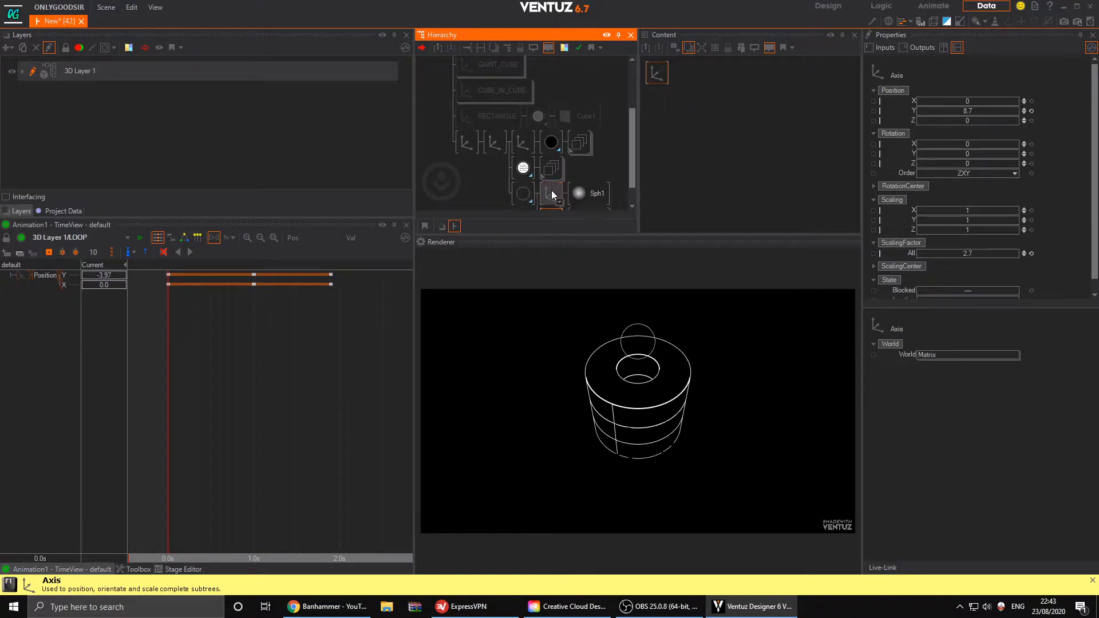
left_click(552, 143)
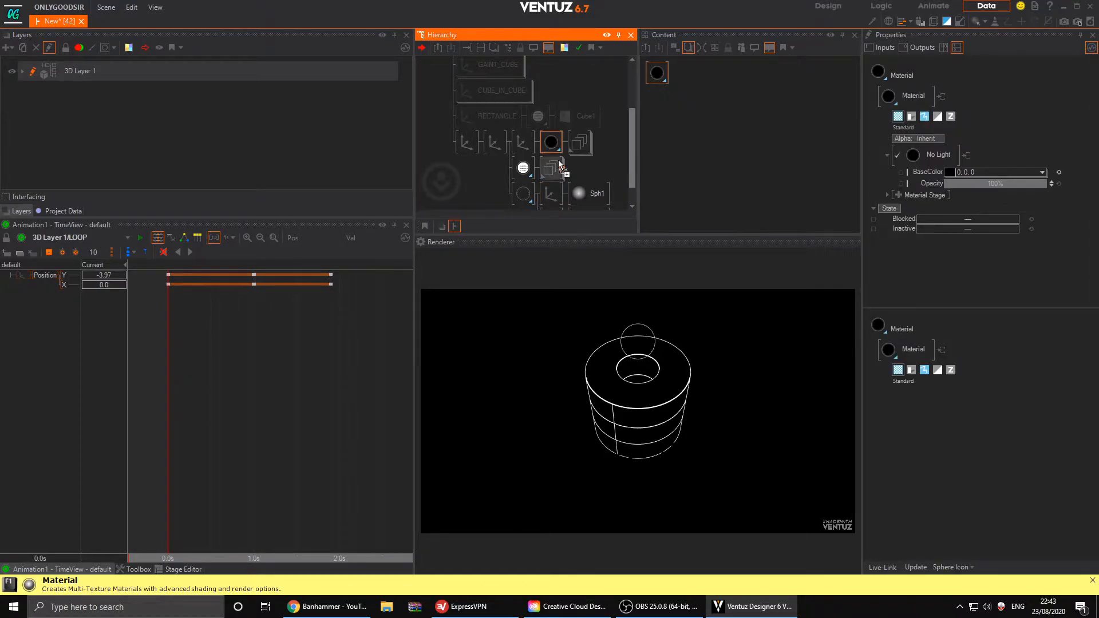
left_click_drag(575, 197, 573, 195)
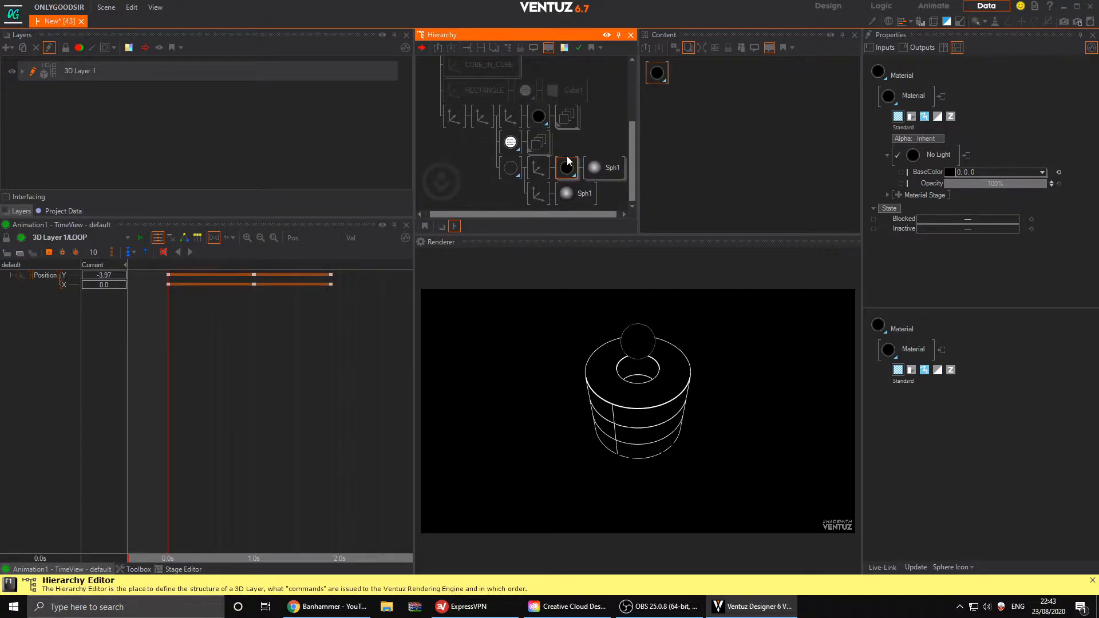
- Insert a new Axis after the sphere's Material as the common parent of both sphere Axis branches
left_click(538, 169)
left_click(536, 197)
left_click(516, 197)
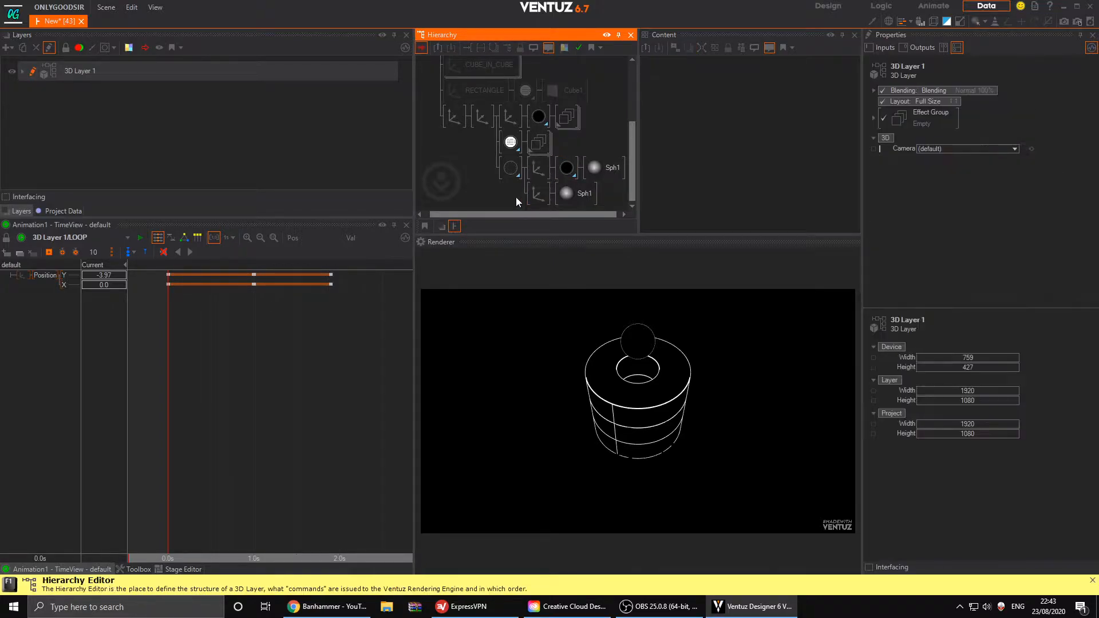
type("ax")
left_click(548, 228)
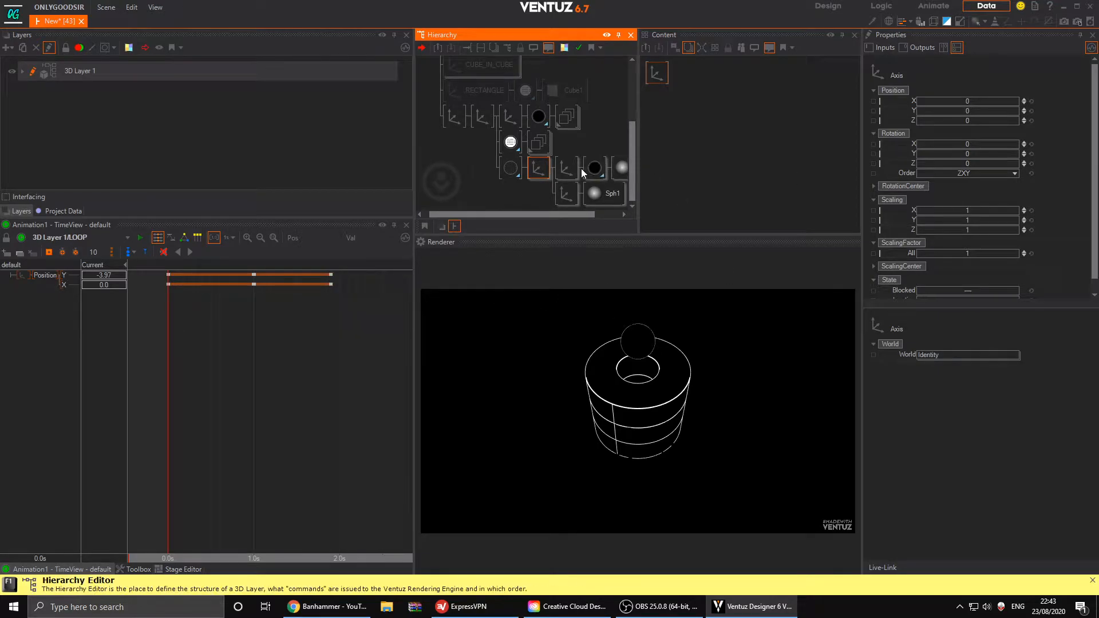
middle_click_drag(600, 171, 539, 175)
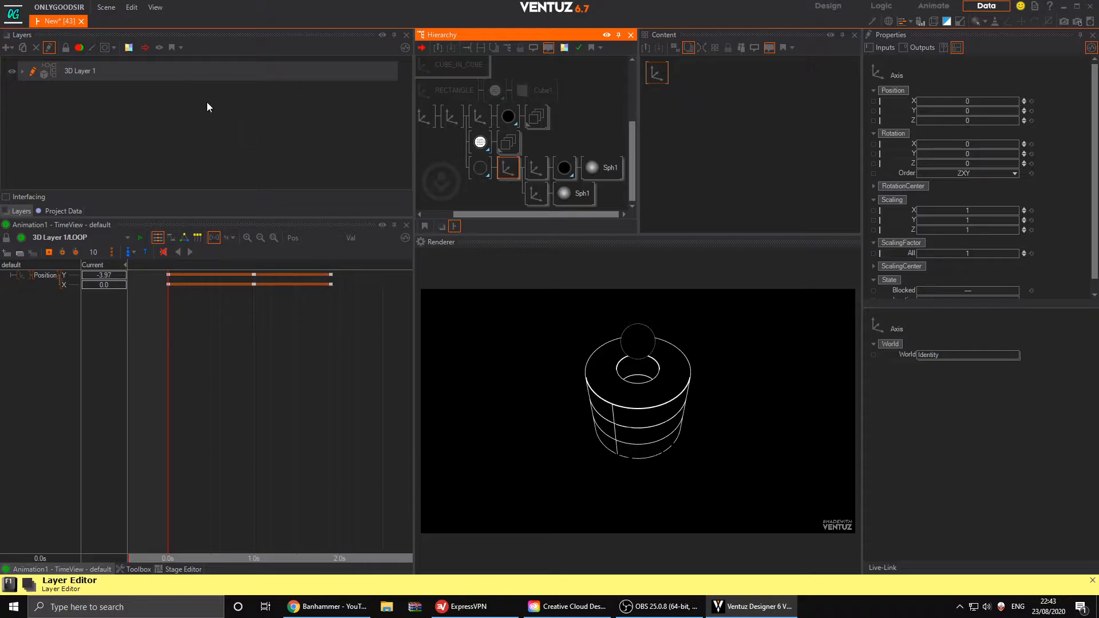
- Add a 2D Color layer and place it above 3D Layer 1 in the layer order
left_click(11, 48)
mouse_move(72, 102)
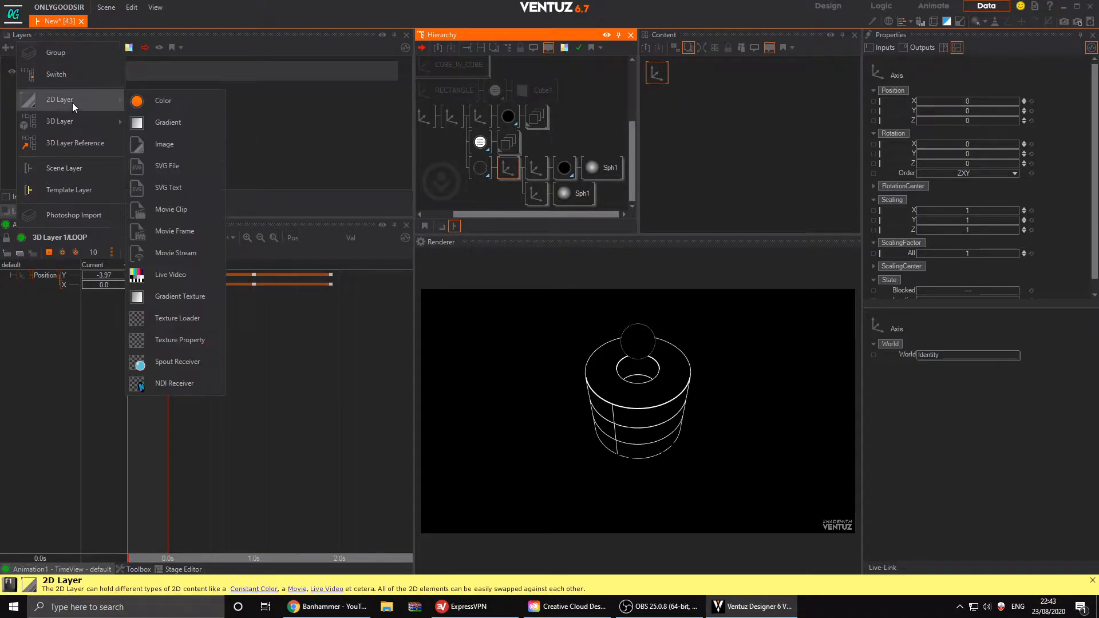
left_click(151, 100)
left_click_drag(106, 91, 103, 69)
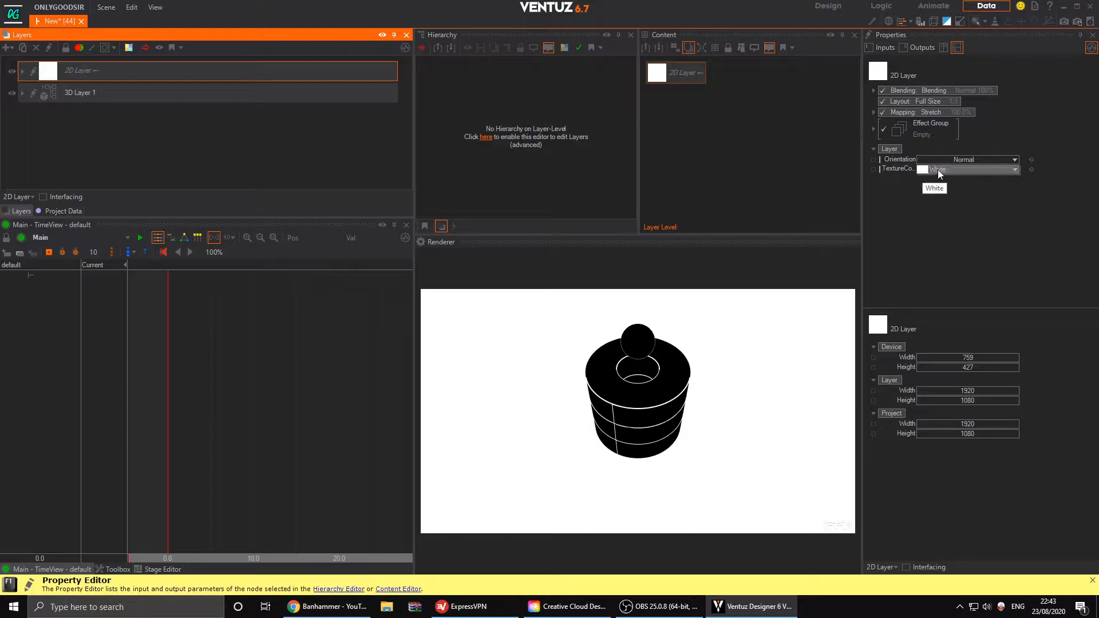
- Try several colors for the 2D Layer's texture color and set it to light blue 0, 195, 244
left_click(1001, 170)
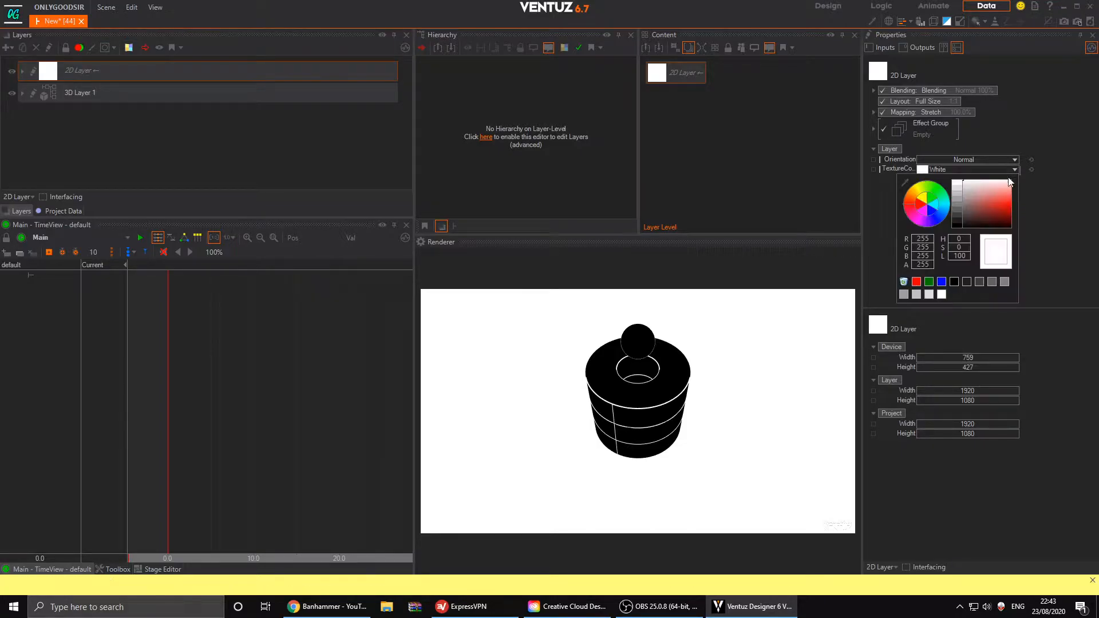
left_click(933, 184)
left_click_drag(973, 198, 1047, 204)
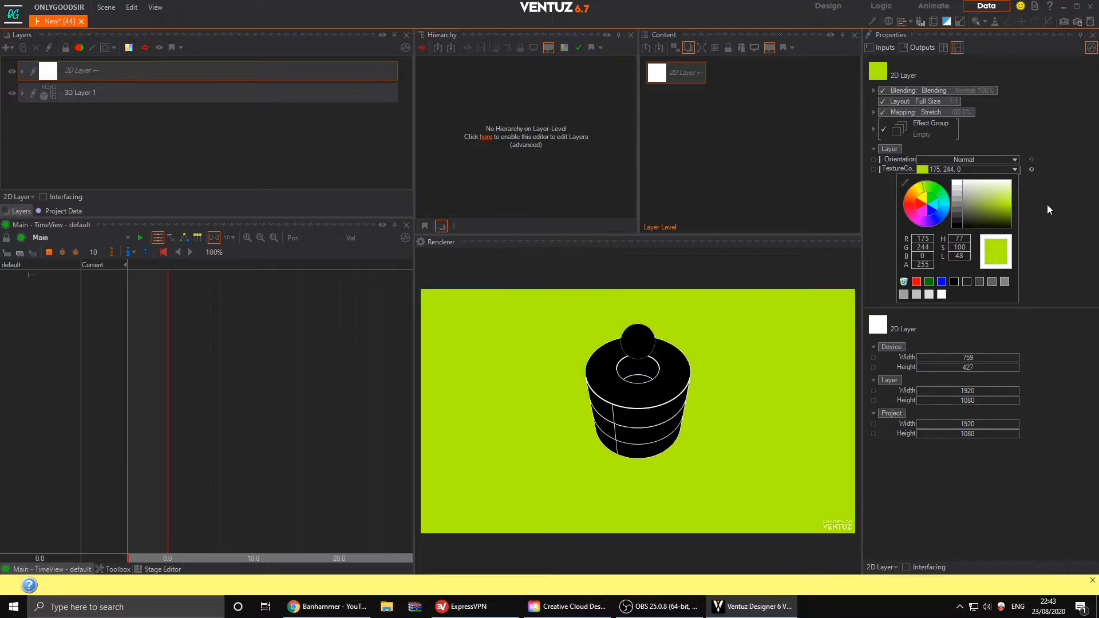
left_click_drag(922, 189, 948, 211)
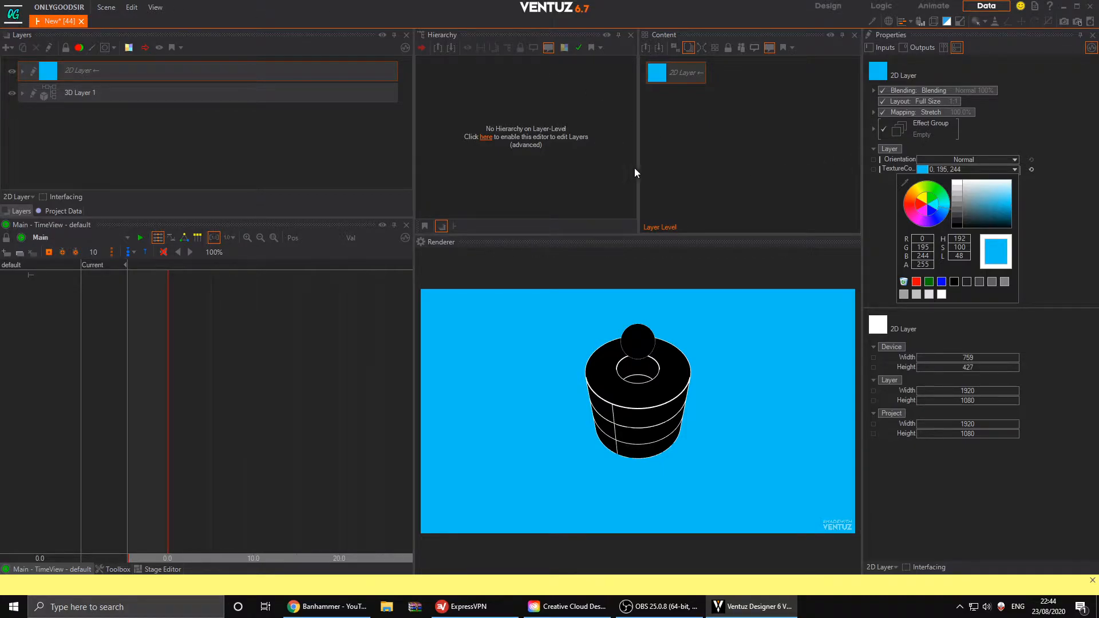
left_click(875, 173)
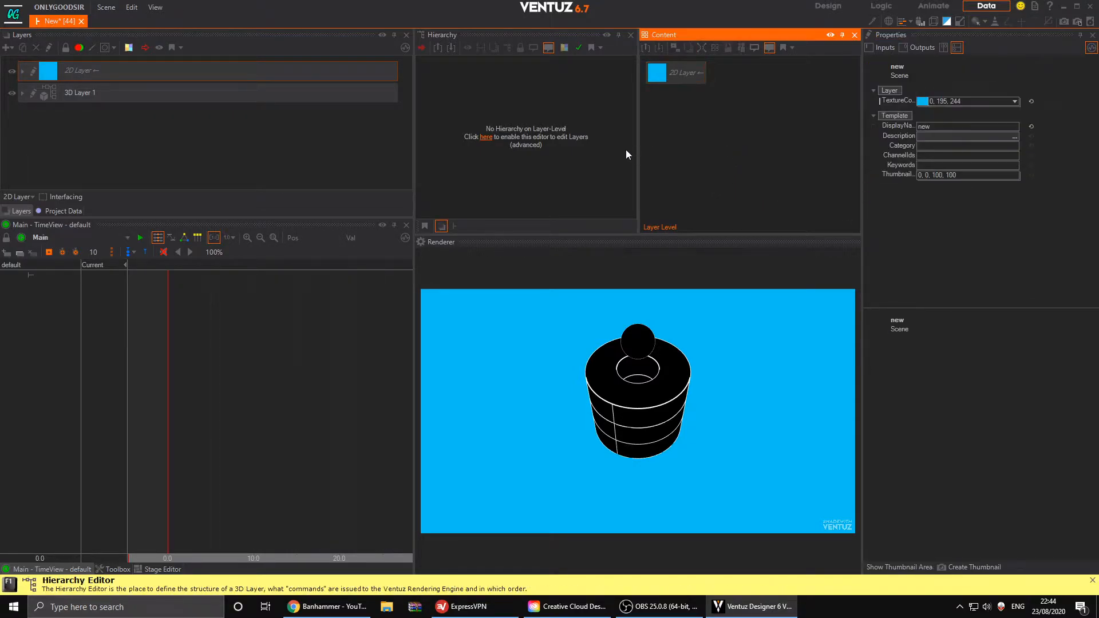
- Add a Material Provider in 3D Layer 1's content and bind it to both black Materials
left_click(121, 92)
left_click(32, 93)
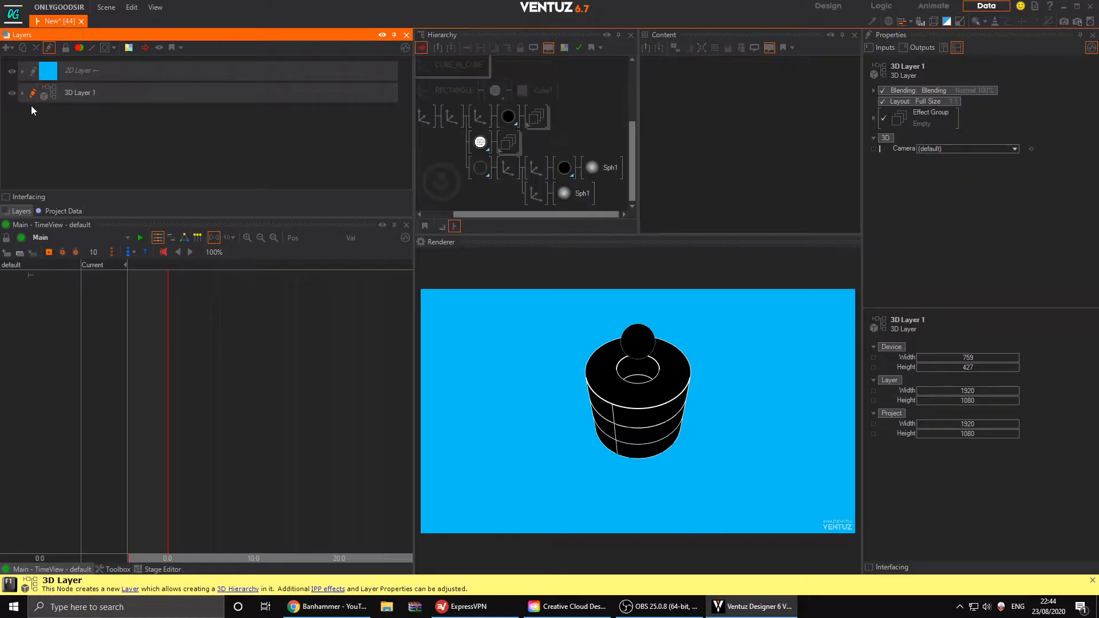
left_click(508, 115)
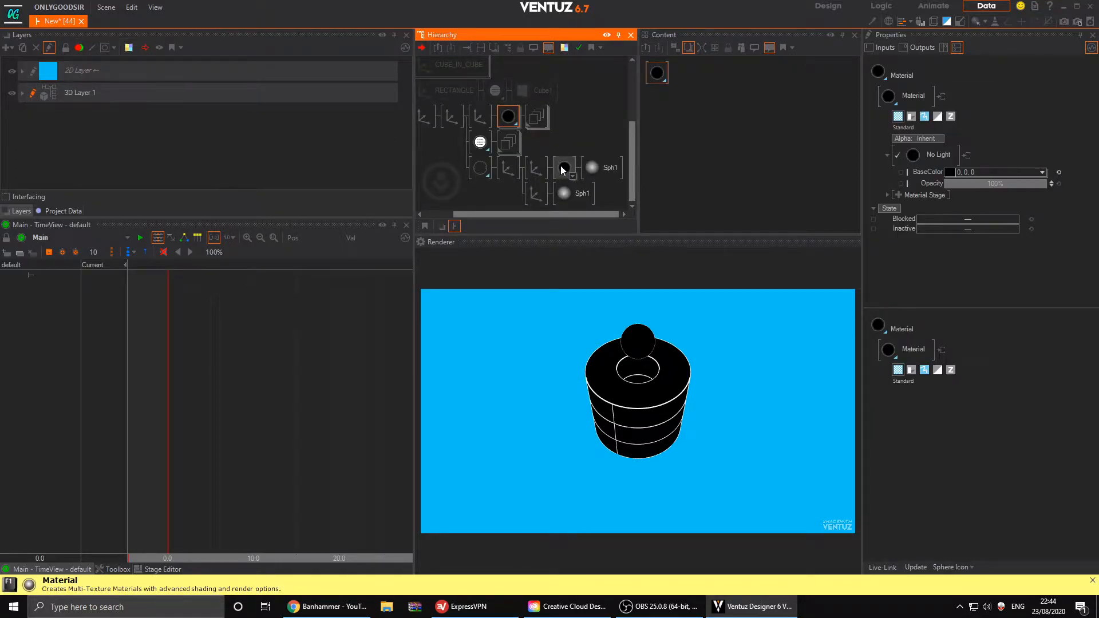
double_click(696, 124)
type("co")
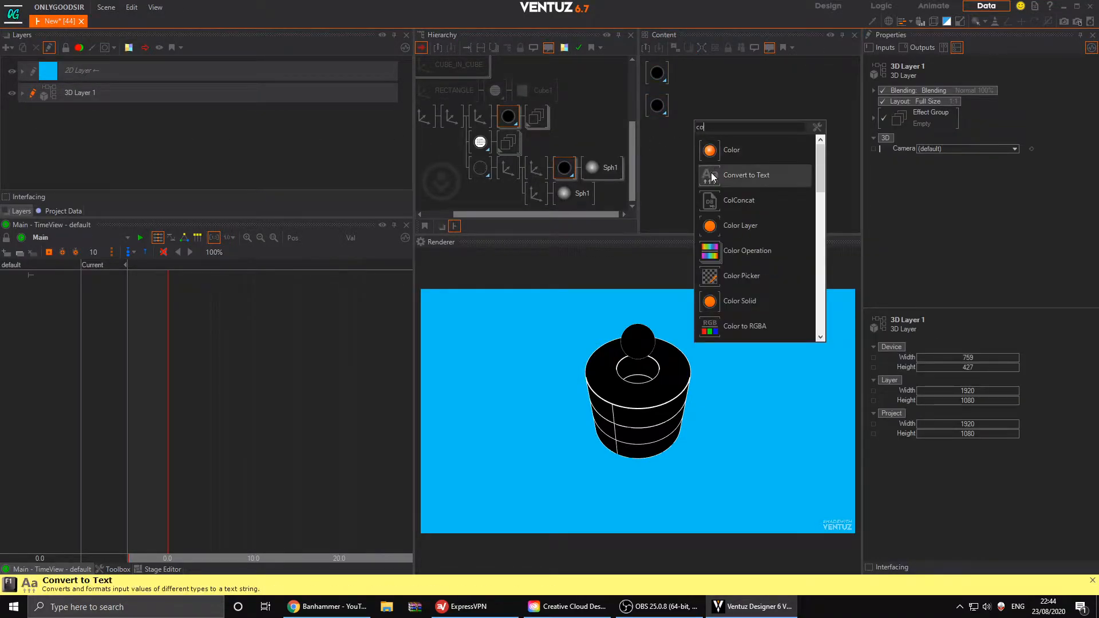
left_click(707, 303)
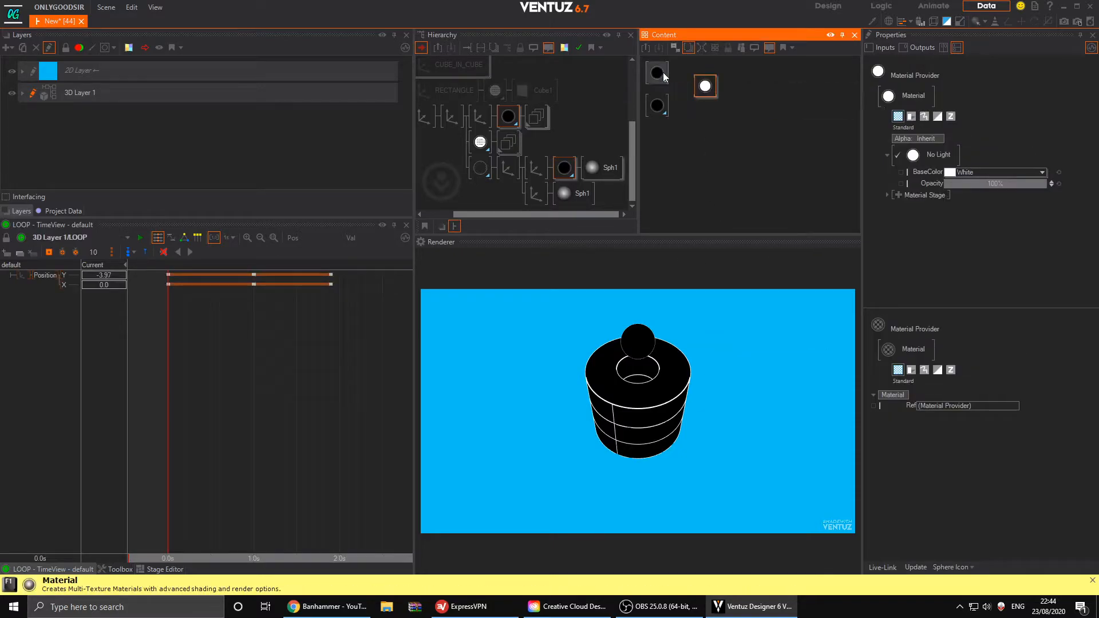
left_click_drag(926, 173, 732, 86)
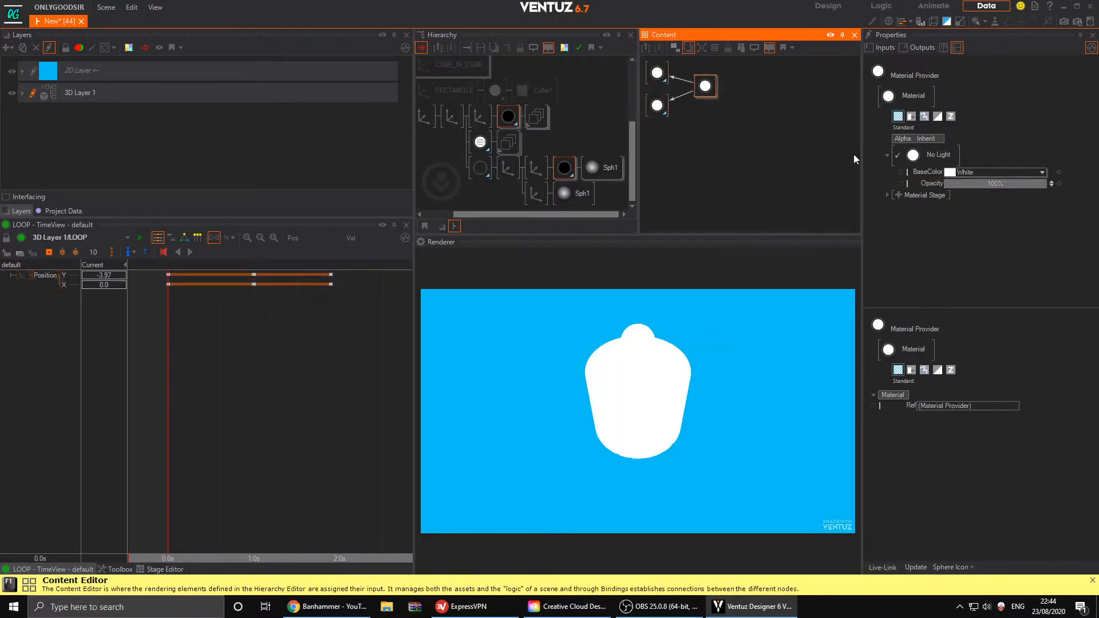
- Expose the Material Provider's BaseColor as a property of 3D Layer 1
left_click(899, 173)
left_click(811, 173)
left_click(704, 85)
- Show both layers together in the content and bind 3D Layer 1's BaseColor to the 2D Layer's texture color
left_click(119, 94)
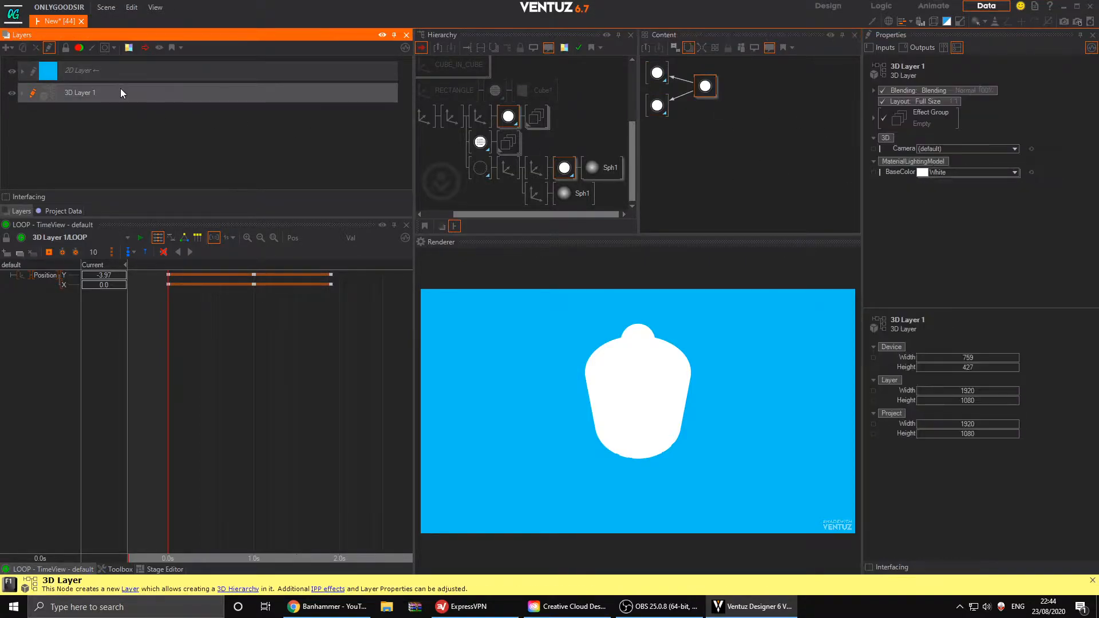
left_click(125, 73, "ctrl")
left_click(681, 108)
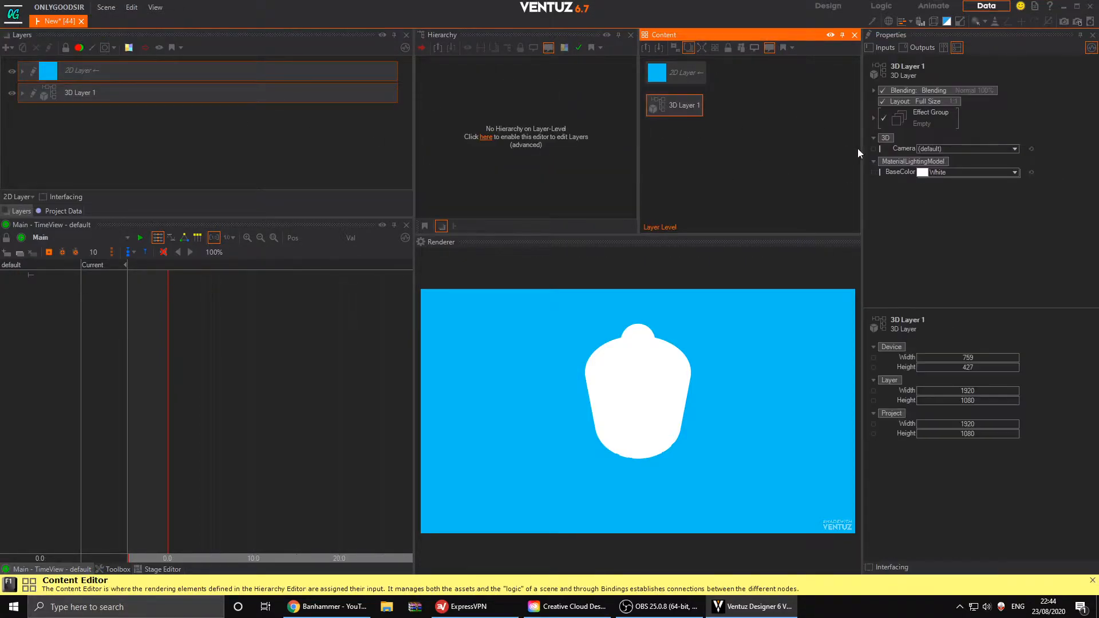
left_click_drag(900, 172, 690, 74)
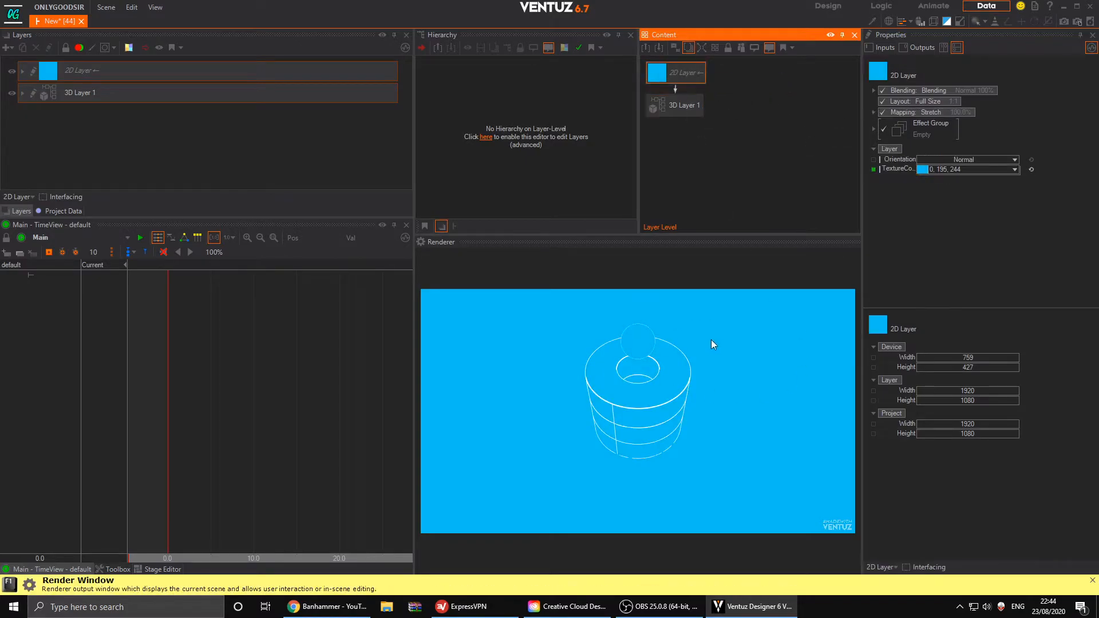
- Change the 2D Layer's texture color to the darker blue 0, 95, 239
left_click(1014, 170)
mouse_move(942, 210)
left_mouse_down()
mouse_move(938, 194)
mouse_move(905, 229)
mouse_move(919, 199)
mouse_move(909, 207)
mouse_move(945, 222)
left_mouse_up()
left_click_drag(945, 219, 944, 216)
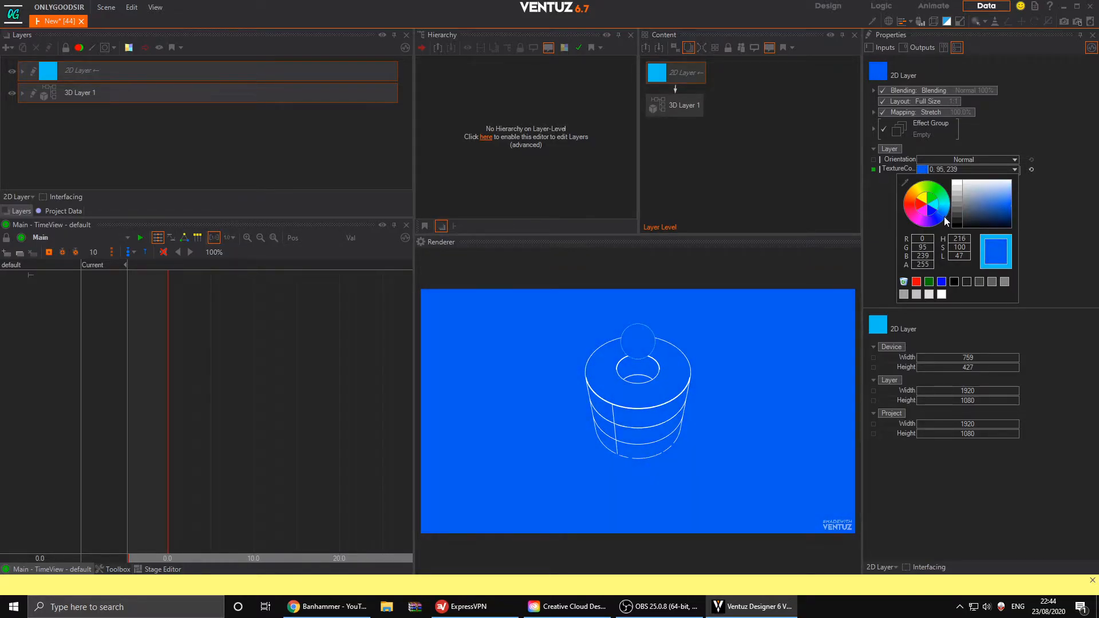
left_click(665, 159)
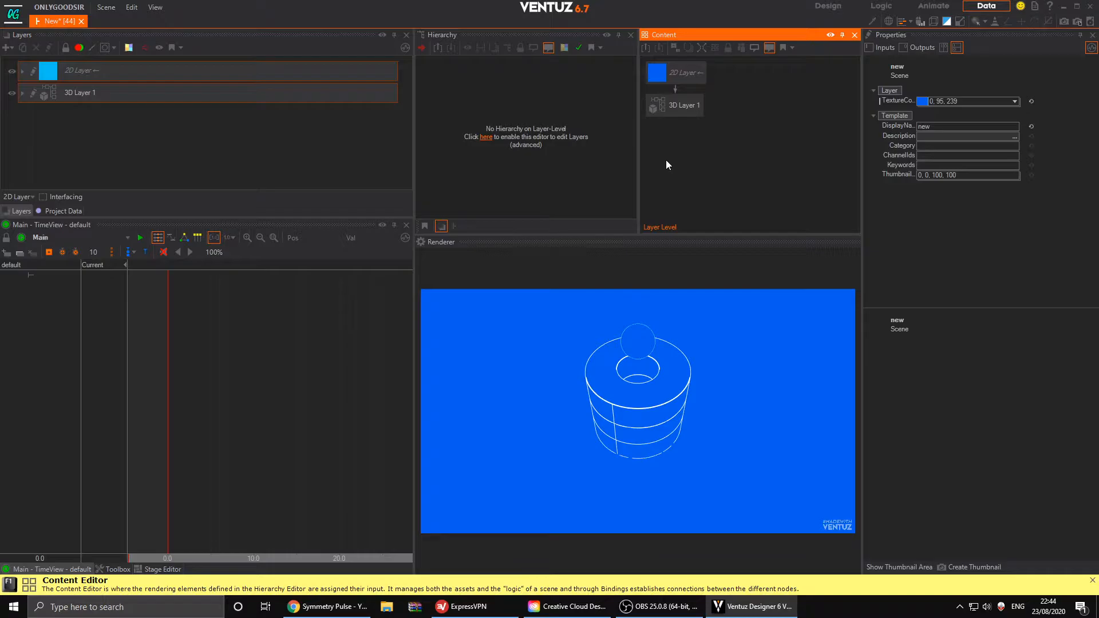
- Reopen 3D Layer 1, try Y positions including -8 on the Axis holding both spheres, and select the filled sphere's Material
left_click(34, 92)
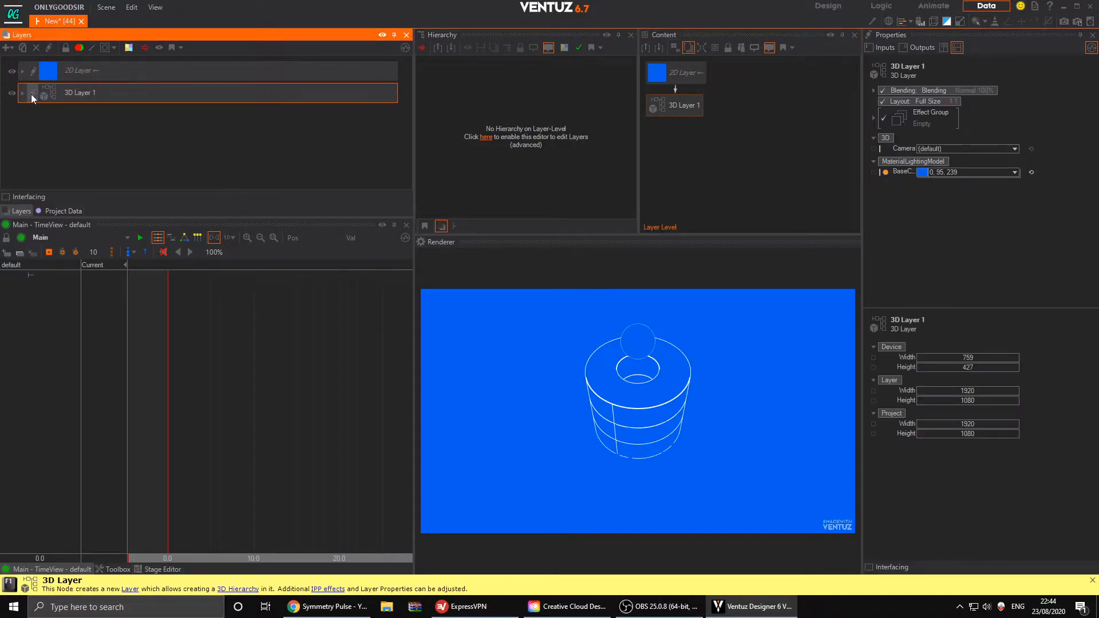
left_click(32, 93)
left_click(507, 167)
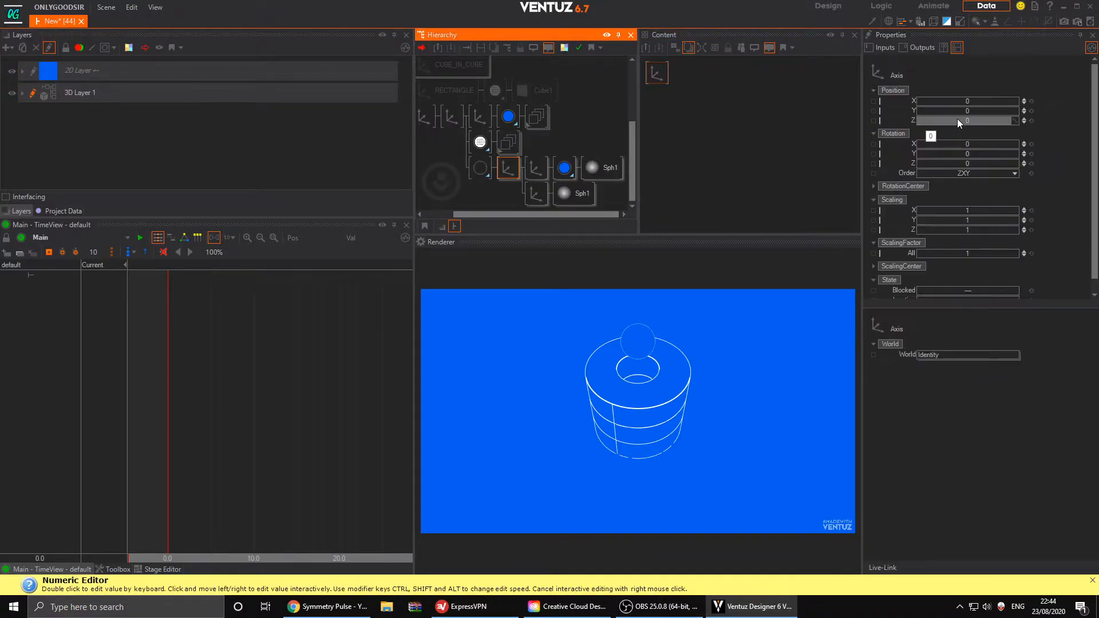
left_click_drag(967, 111, 955, 107)
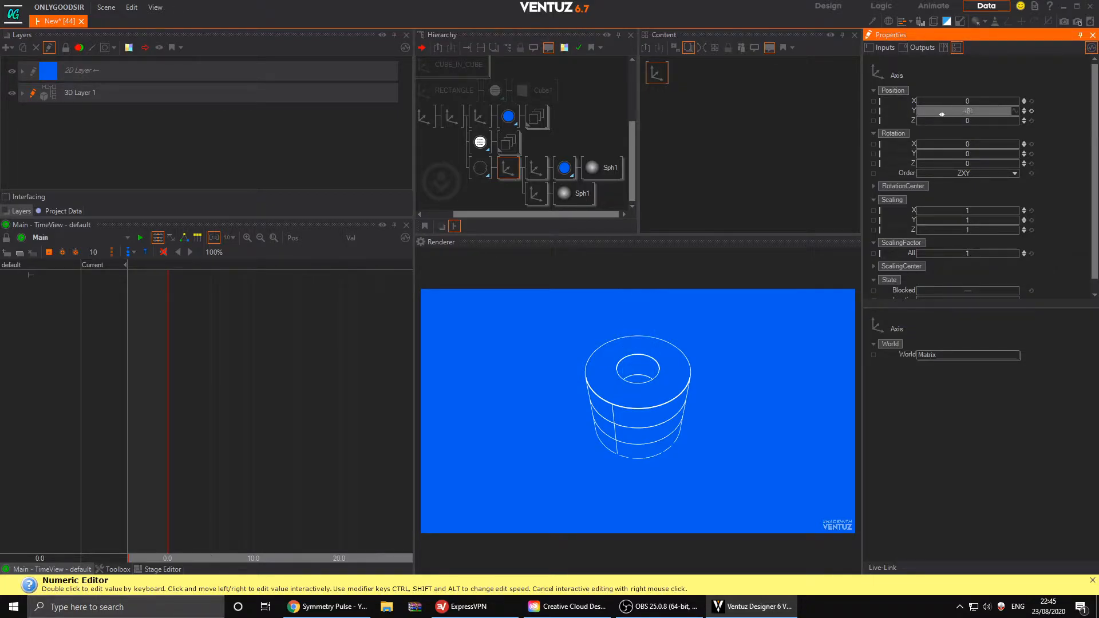
left_click(480, 168)
left_click(564, 168)
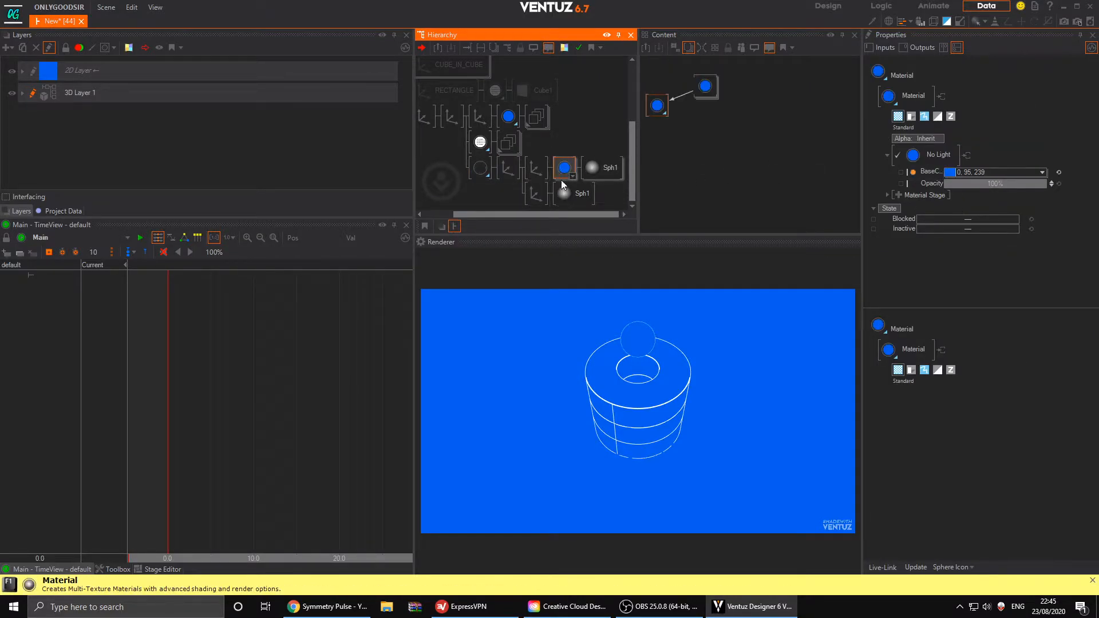
- Check the filled sphere Material's blending and draw mode, then increase the line Width in the sphere's outline Material
left_click(937, 116)
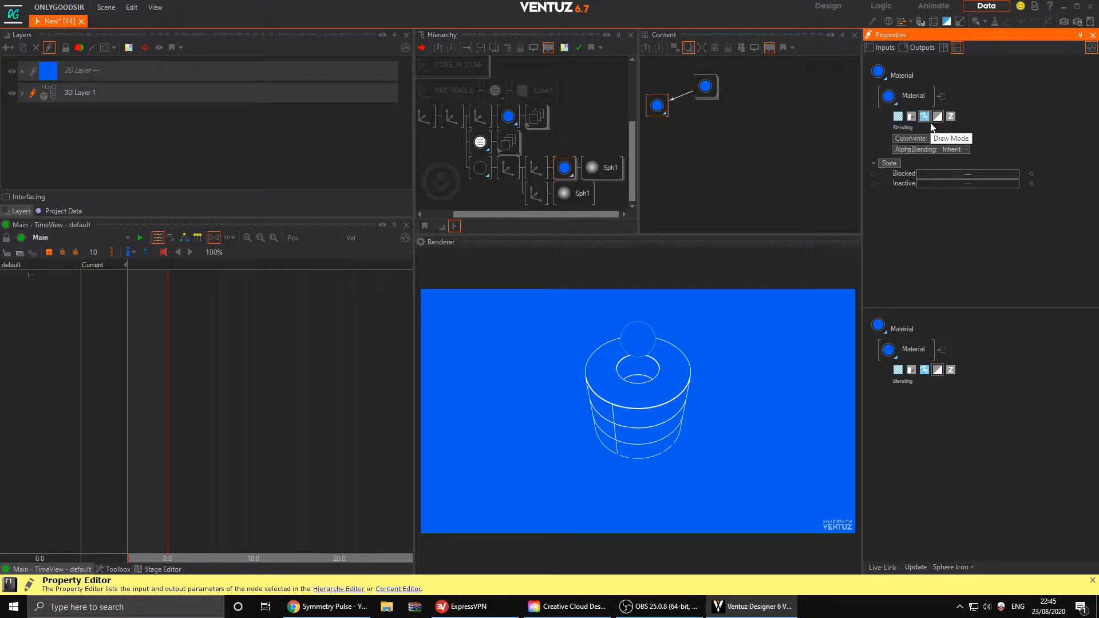
left_click(923, 117)
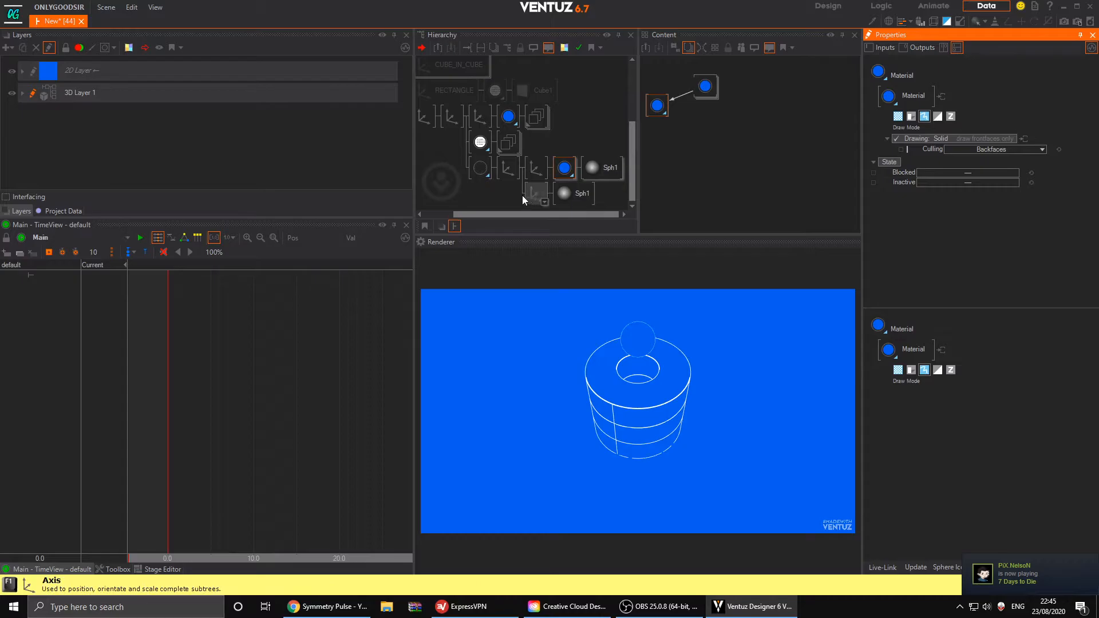
left_click(482, 166)
left_click(925, 117)
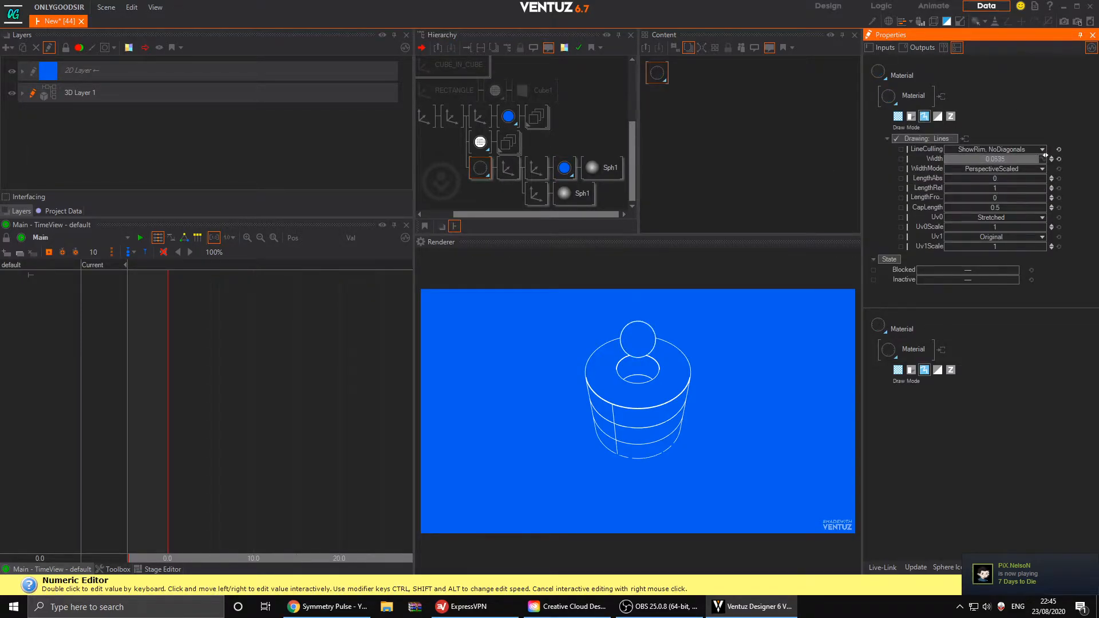
- Lower the Axis holding both spheres to Y -6.7 and add a Mover node to the content
left_click(507, 170)
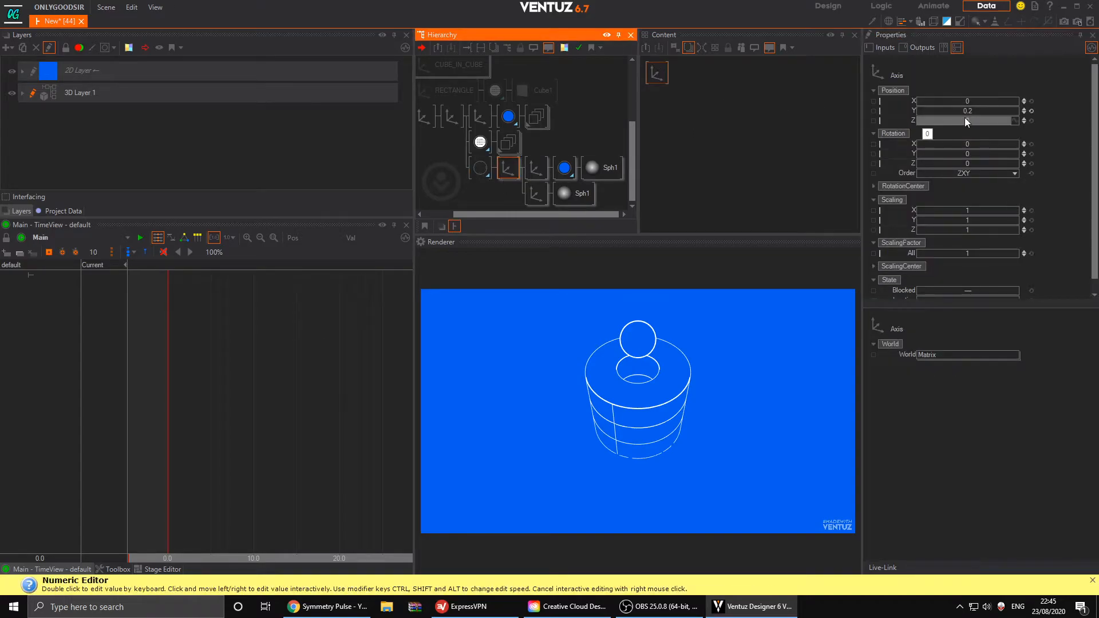
left_click_drag(976, 111, 964, 110)
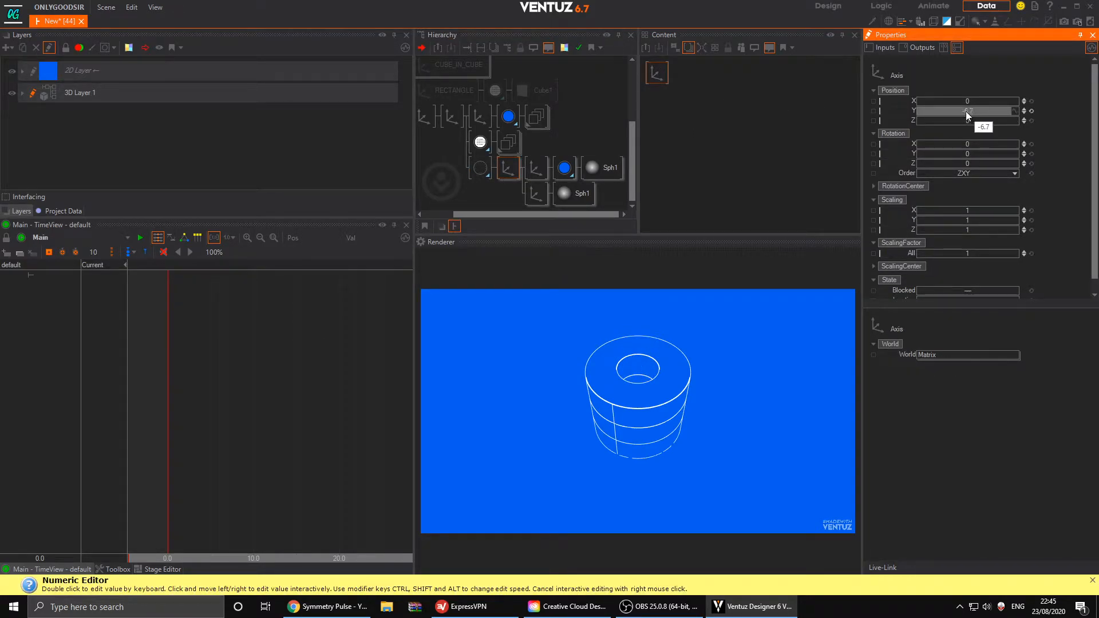
double_click(773, 110)
type("mo")
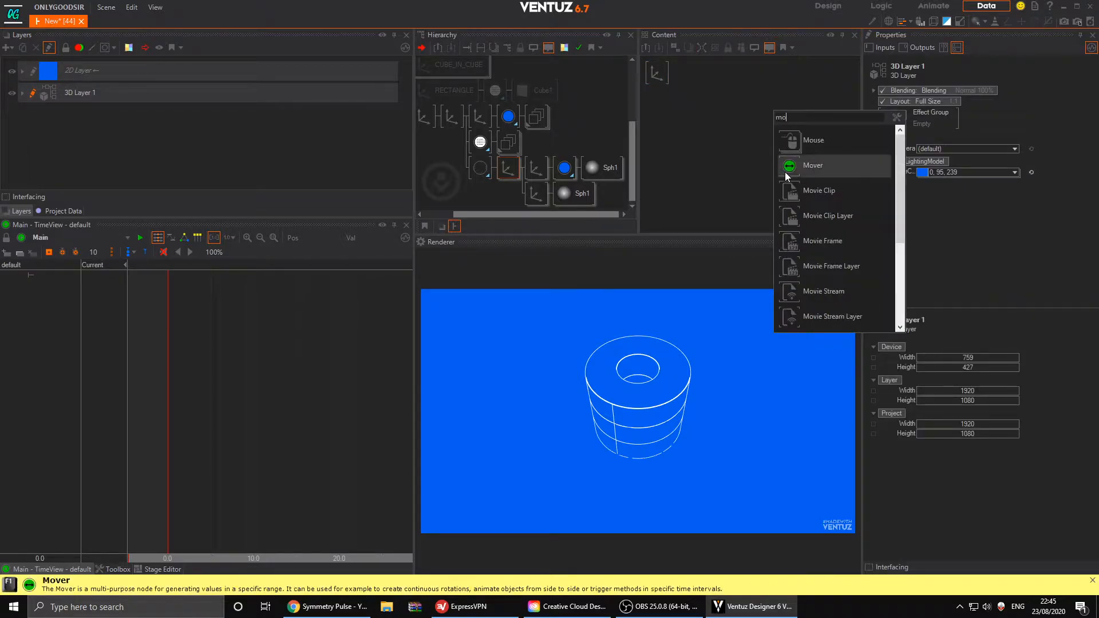
left_click(782, 170)
- Copy the spheres' Axis Y position of -6.7 into the Mover's Min value
left_click(659, 73)
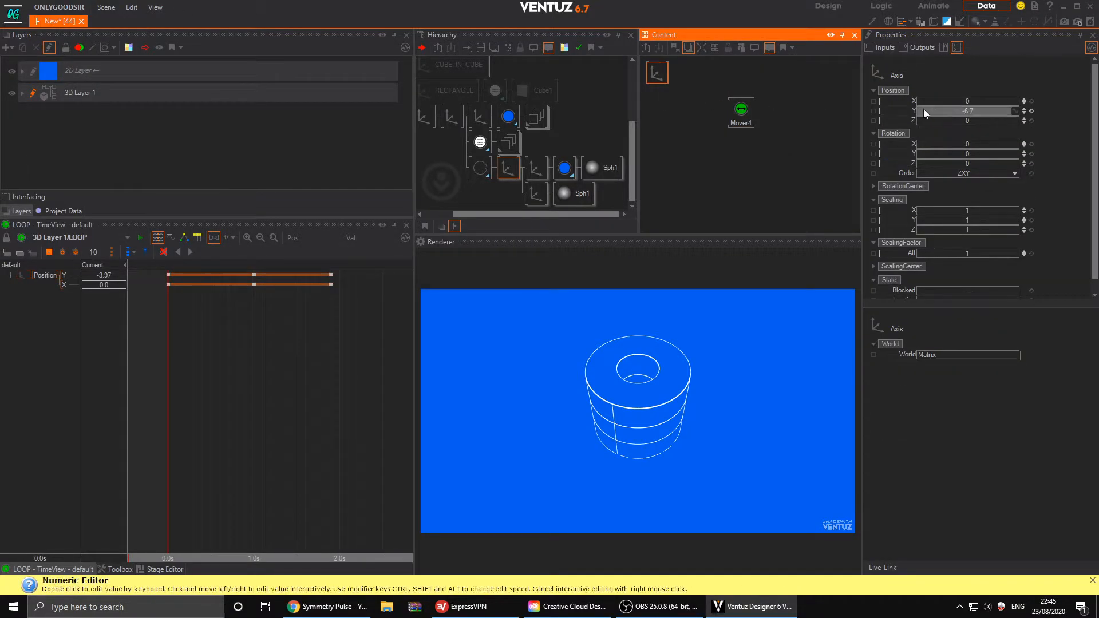
left_click(953, 110)
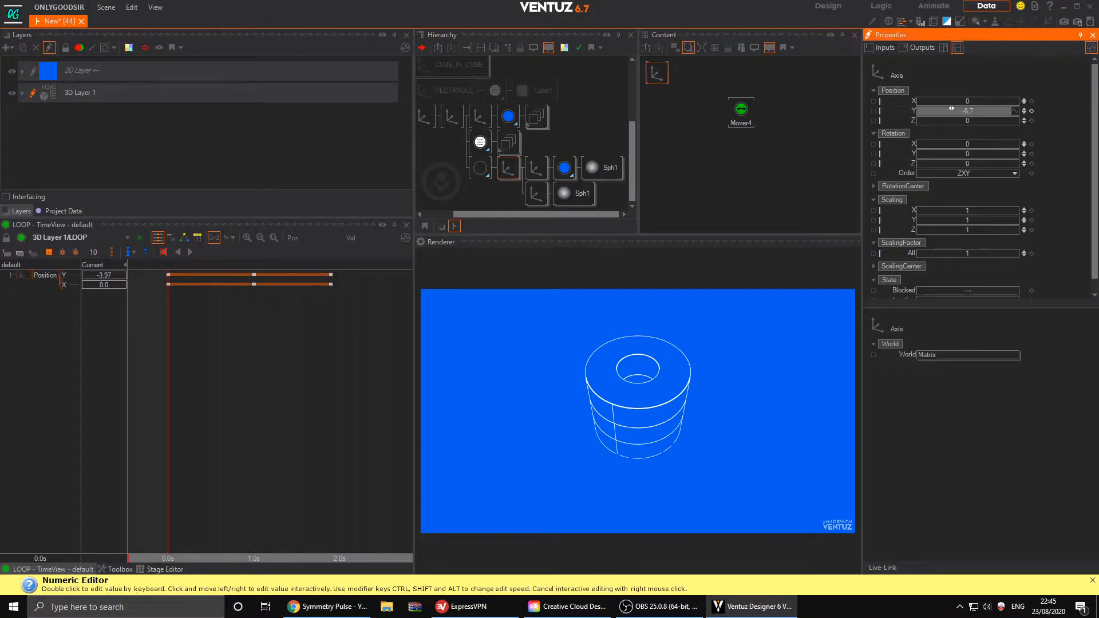
key("ctrl+c")
left_click(743, 119)
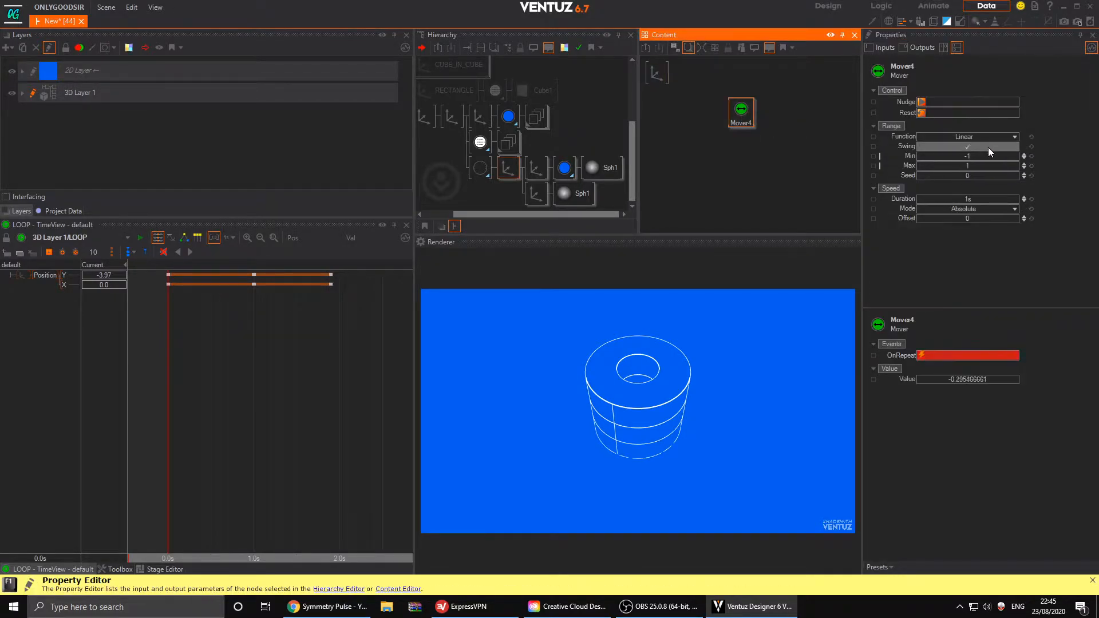
left_click(984, 155)
key("ctrl+v")
- Bind the spheres' Axis Y position to the Mover's Value and set the Mover's Max to 3
left_click(658, 73)
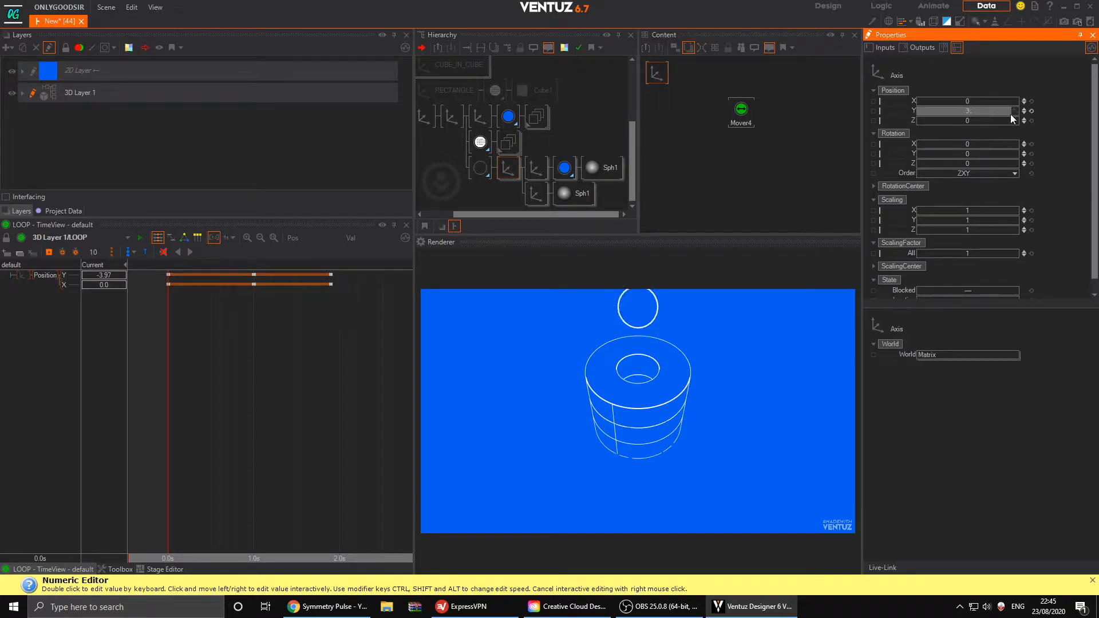
left_click(660, 75)
left_click_drag(904, 121, 741, 110)
double_click(988, 167)
type("3")
key("Return")
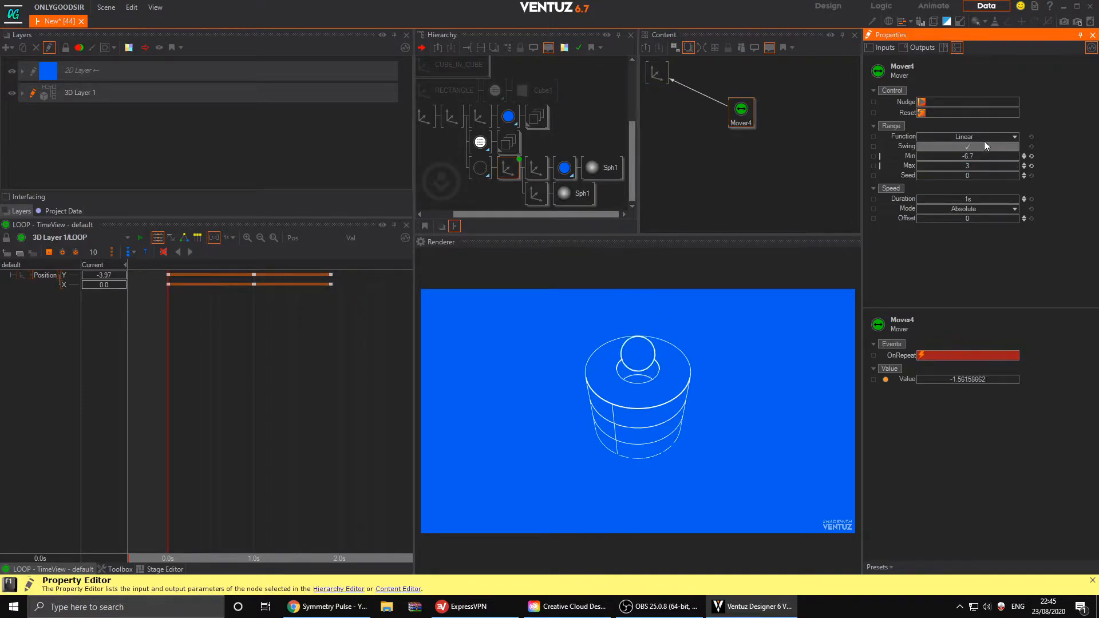
- Set the Mover's Function to Cosine and its Duration to 12s
left_click(984, 136)
left_click(987, 174)
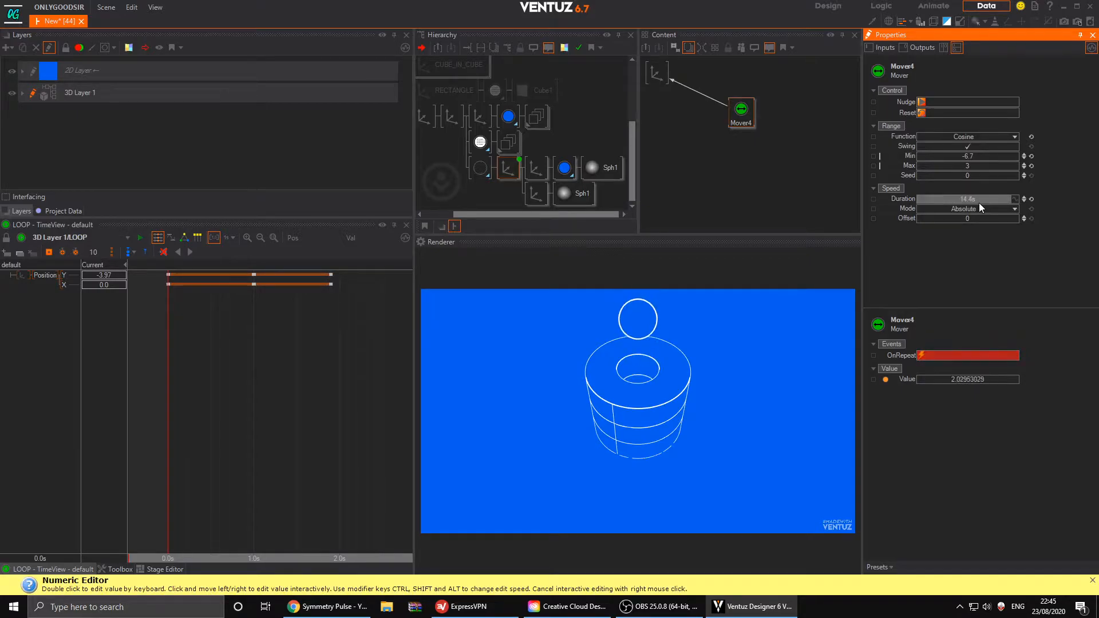
left_click_drag(976, 203, 967, 201)
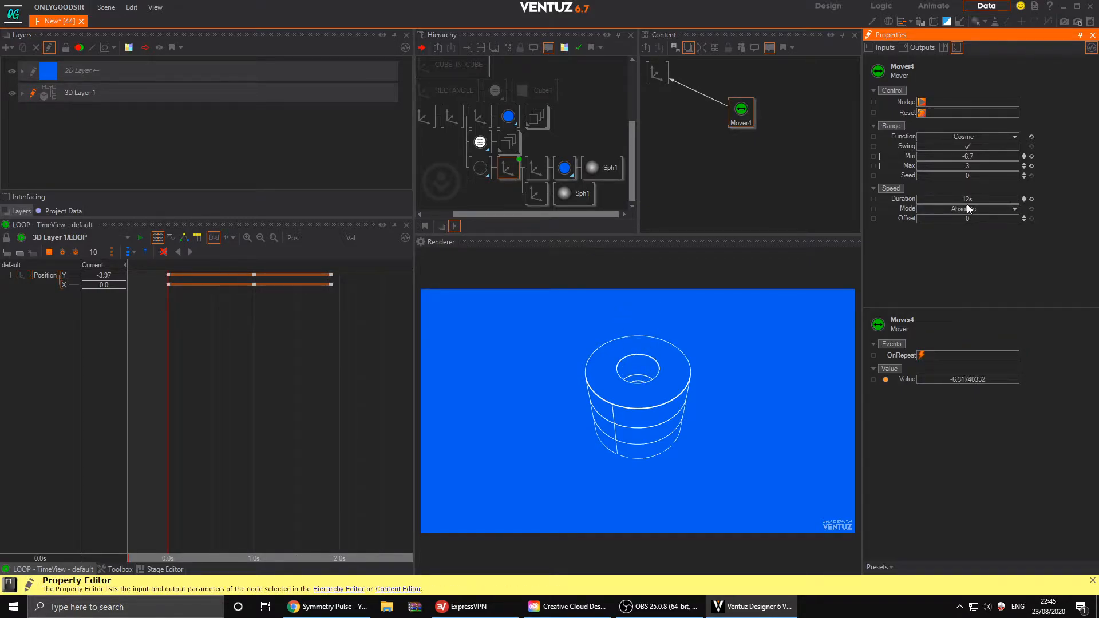
- Collapse the cylinder and sphere hierarchy and rename its top Axis as RINGS
right_click_drag(451, 165, 490, 150)
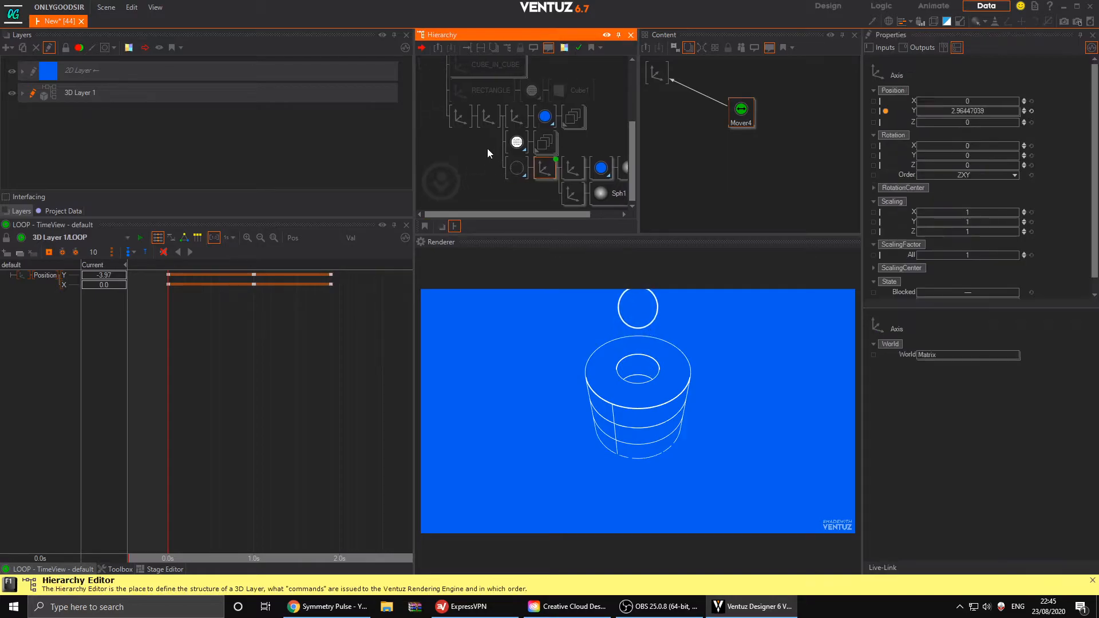
right_click(490, 150)
left_click(473, 122)
left_click(471, 122)
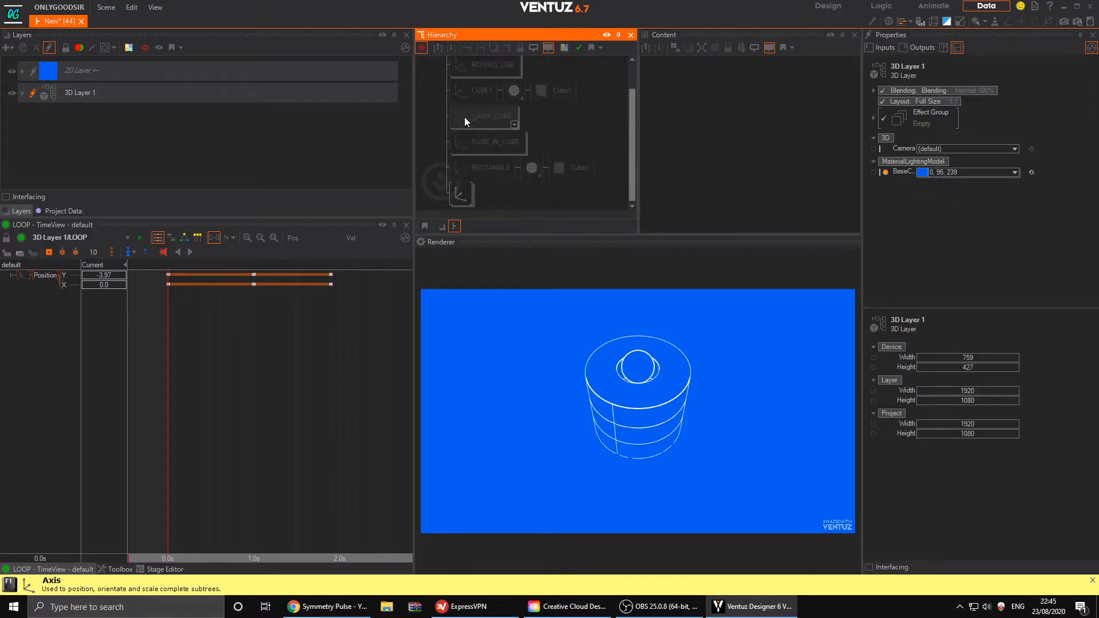
double_click(462, 193)
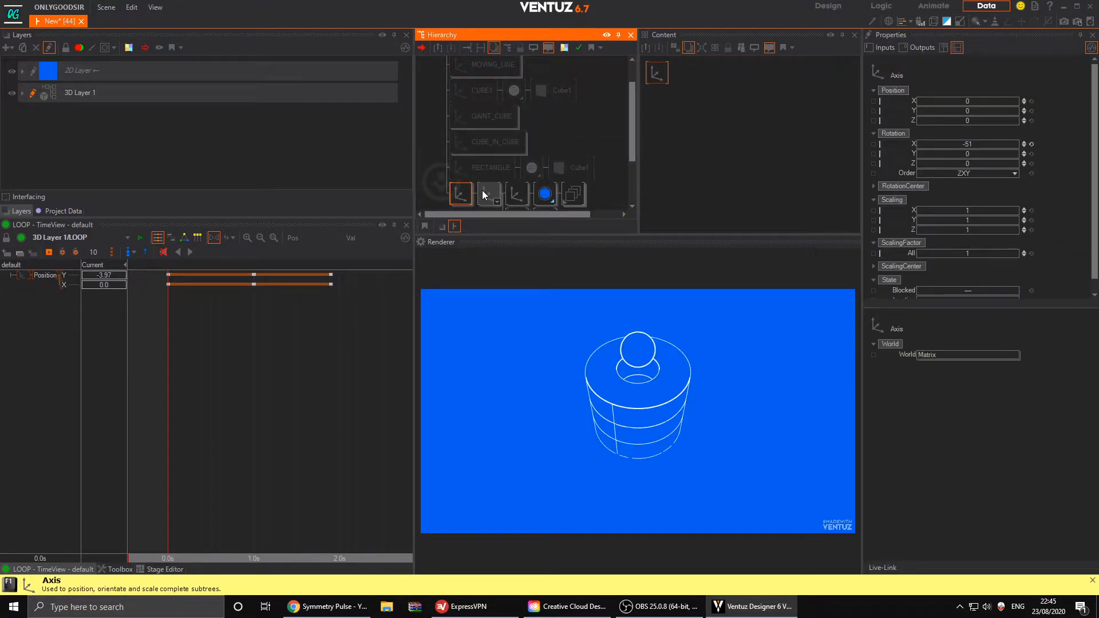
double_click(460, 195)
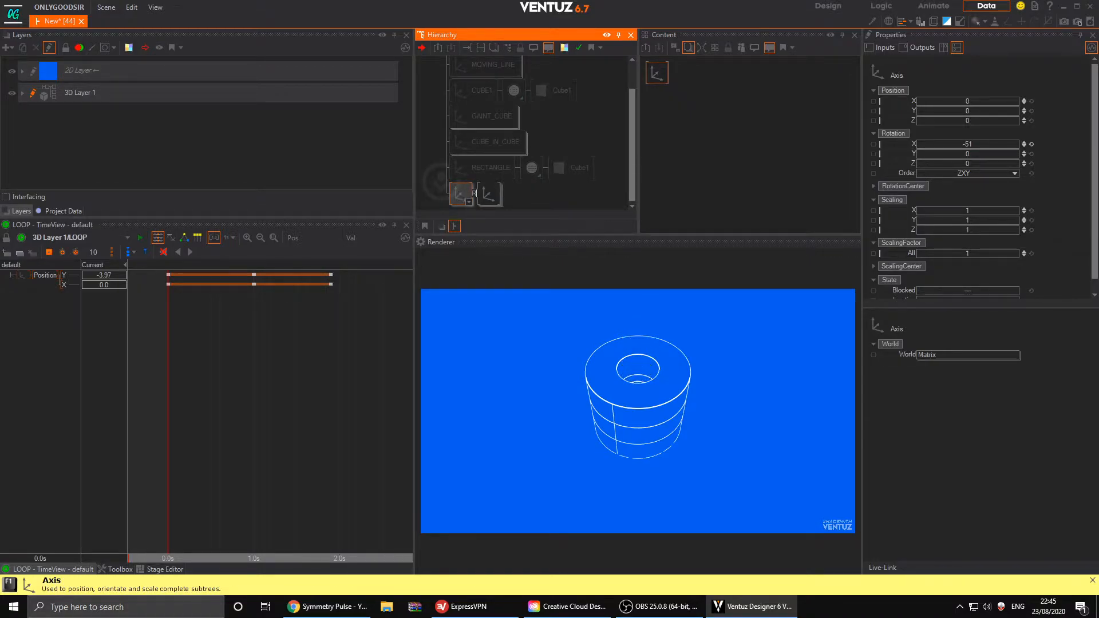
type("S")
key("Return")
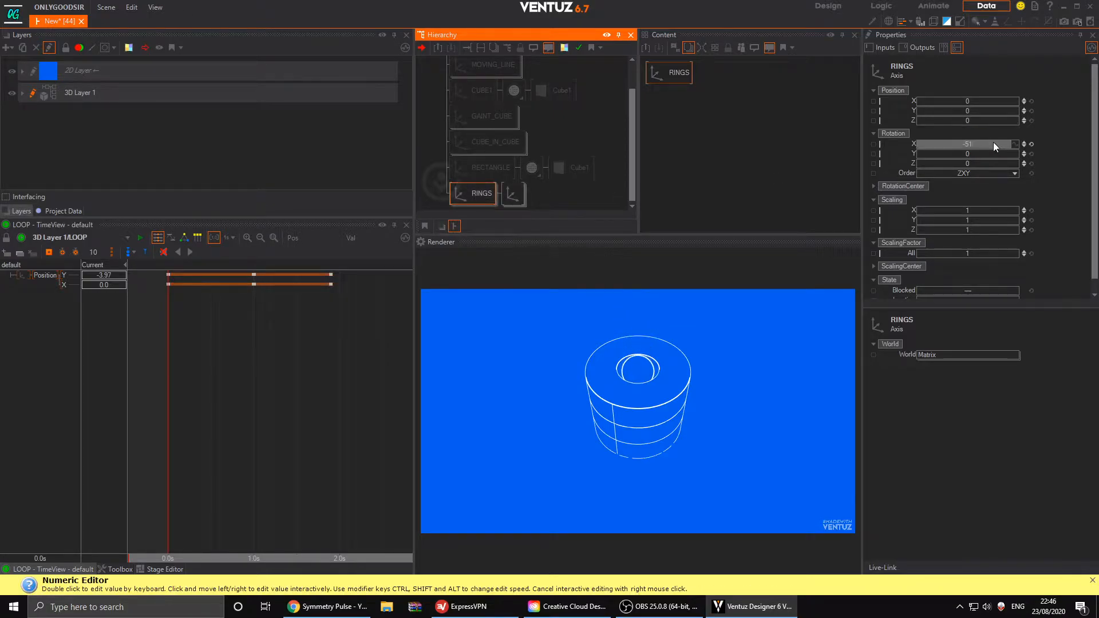
- Reset the X rotation of RINGS to 0 and block the RINGS Axis
left_click(1031, 144)
left_click(475, 194)
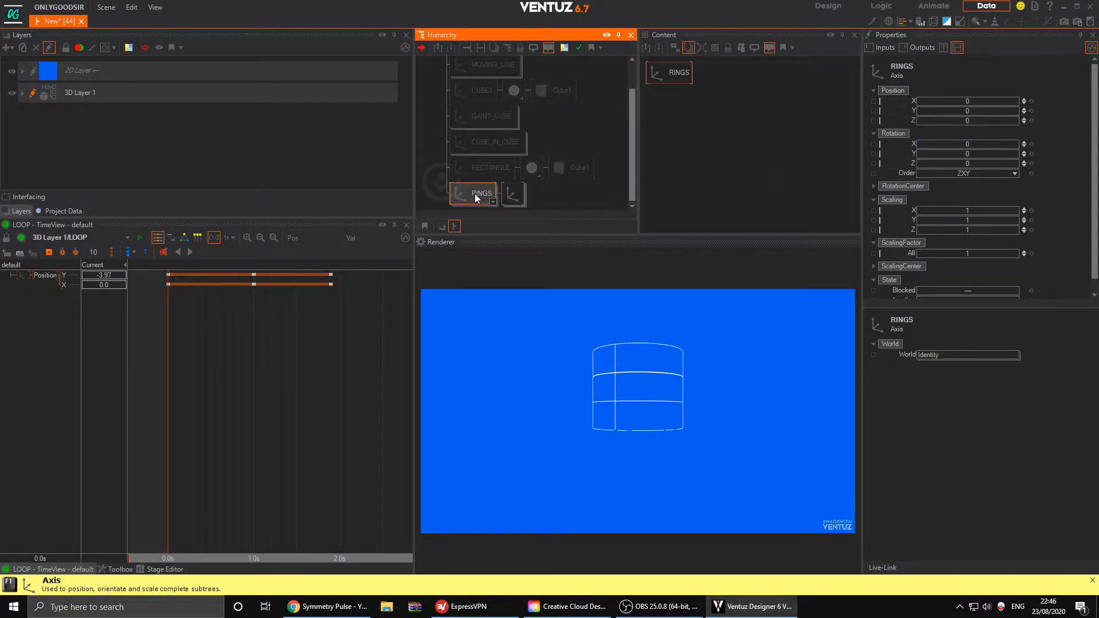
left_click(467, 48)
scroll(466, 135, "up", 2)
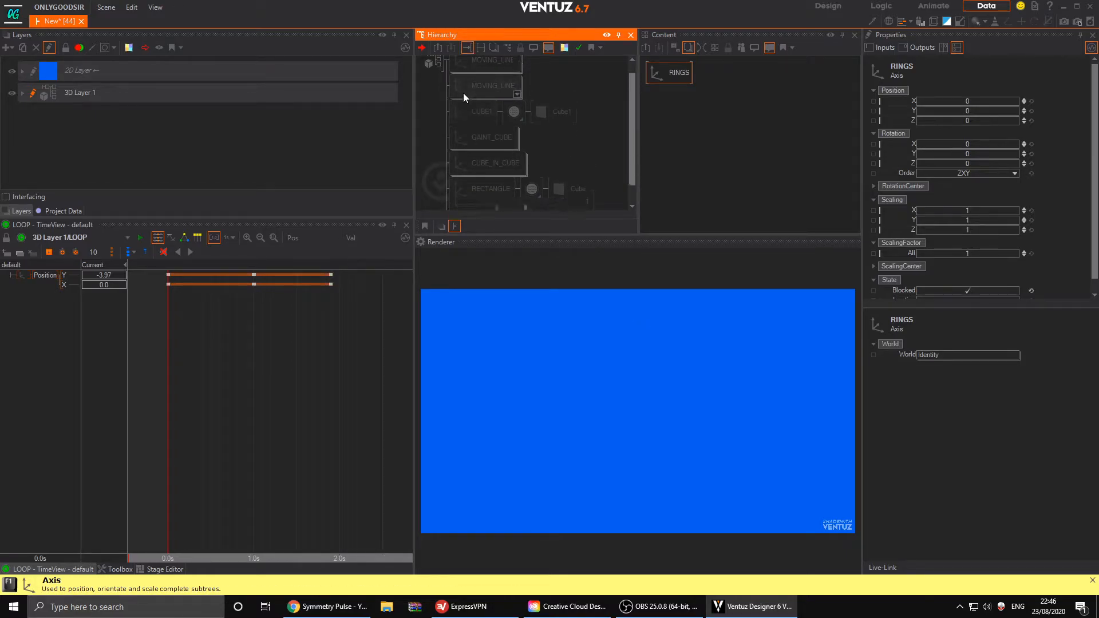
- Preview both MOVING_LINE groups and CUBE1 one at a time by unblocking and blocking each again
left_click(481, 79)
key("ctrl+b")
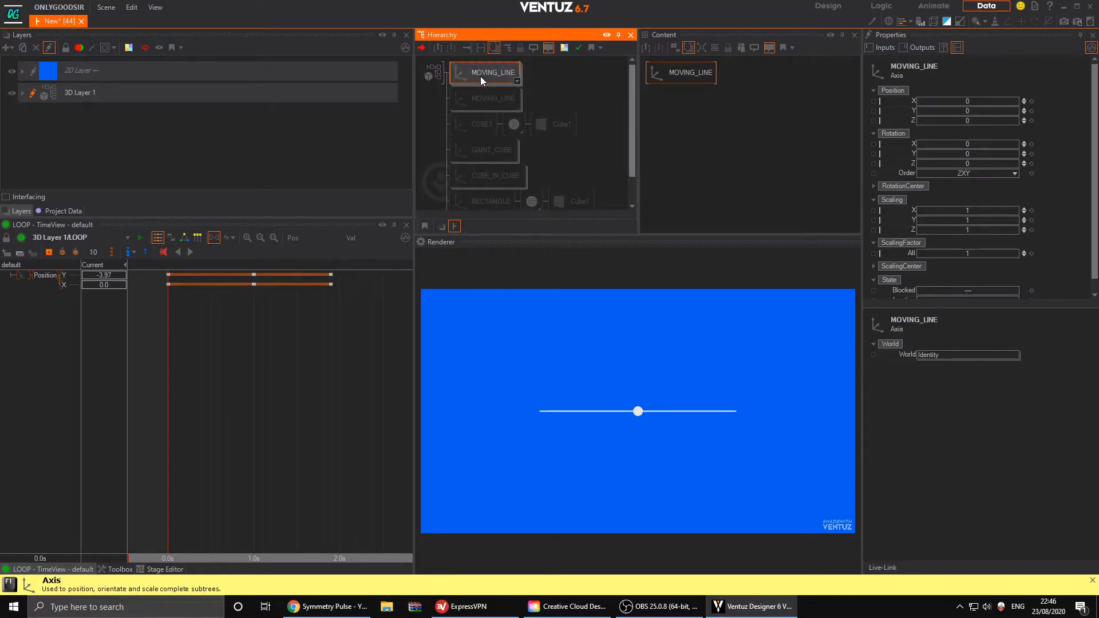
key("ctrl+b")
left_click(479, 101)
key("ctrl+b")
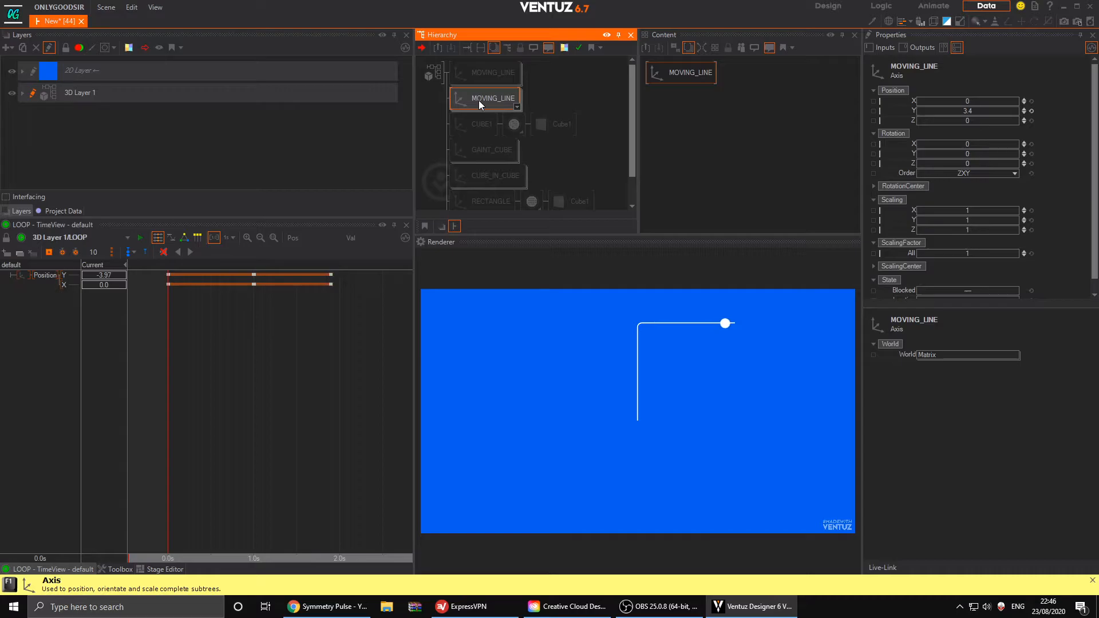
key("ctrl+b")
left_click(482, 126)
key("ctrl+b")
key("ctrl+b")
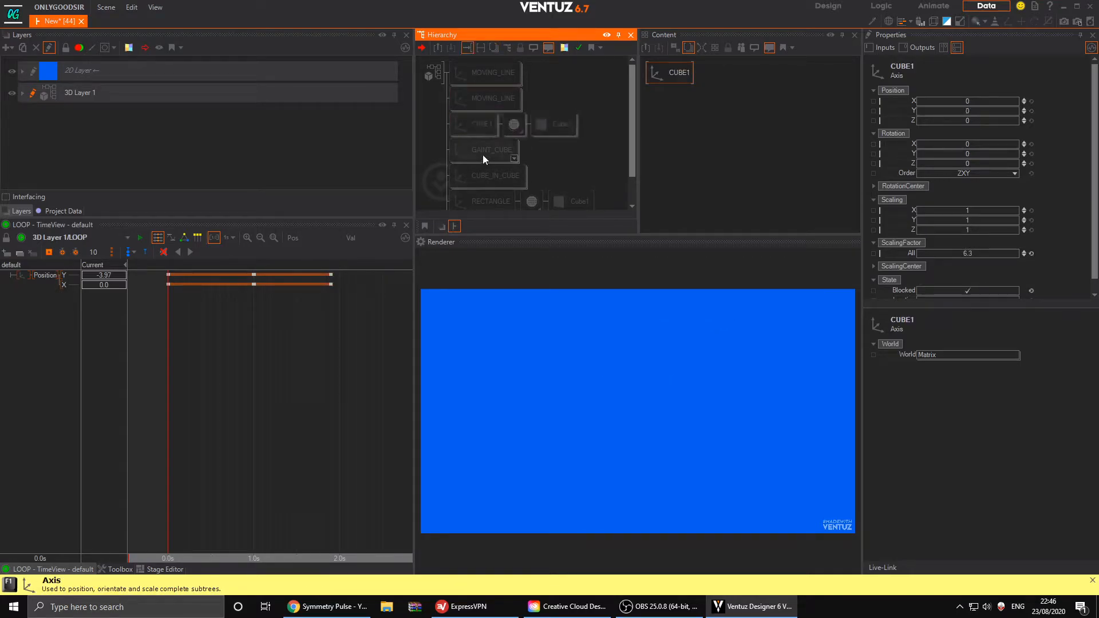
- Unblock GAINT_CUBE and raise the line Width of its Material to 0.0648
left_click(483, 151)
key("ctrl+b")
left_click(514, 155)
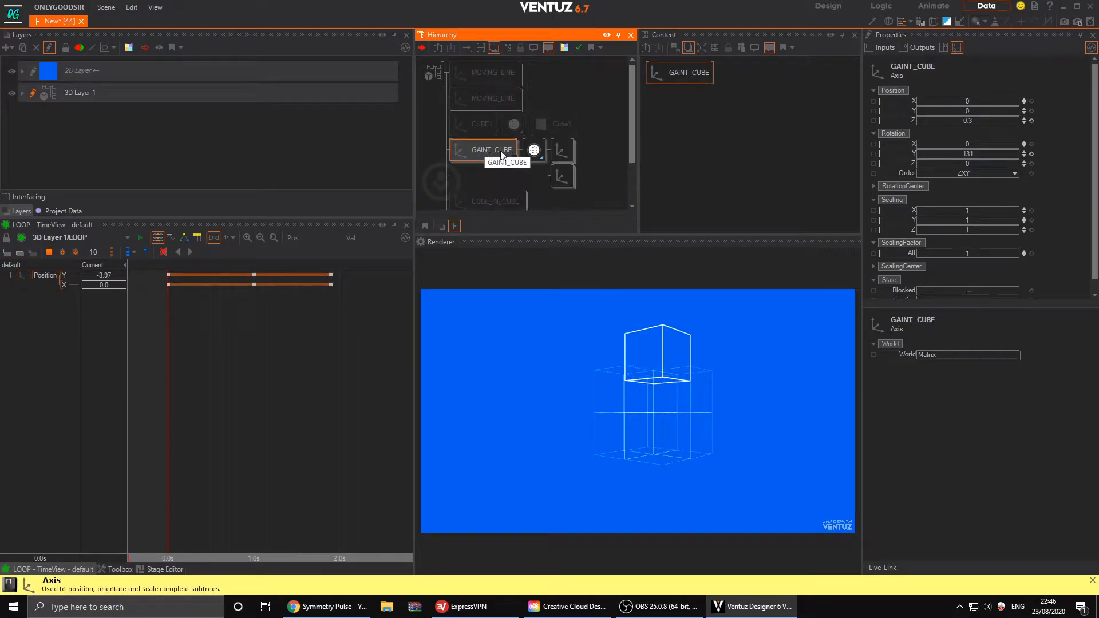
scroll(513, 137, "down", 1)
left_click(533, 117)
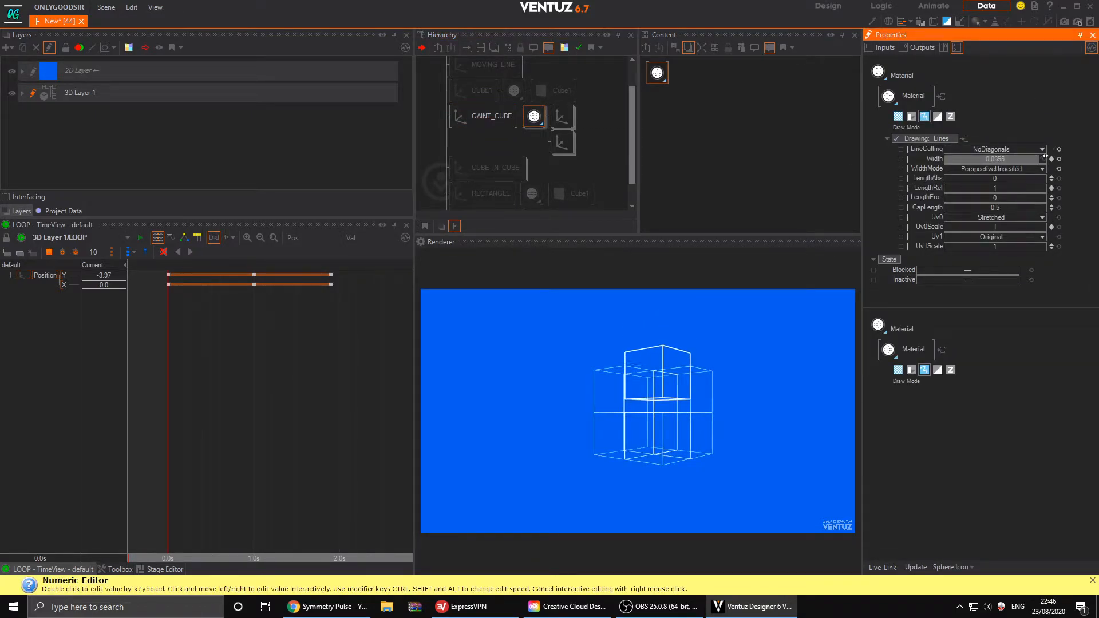
left_click_drag(1014, 162, 1022, 162)
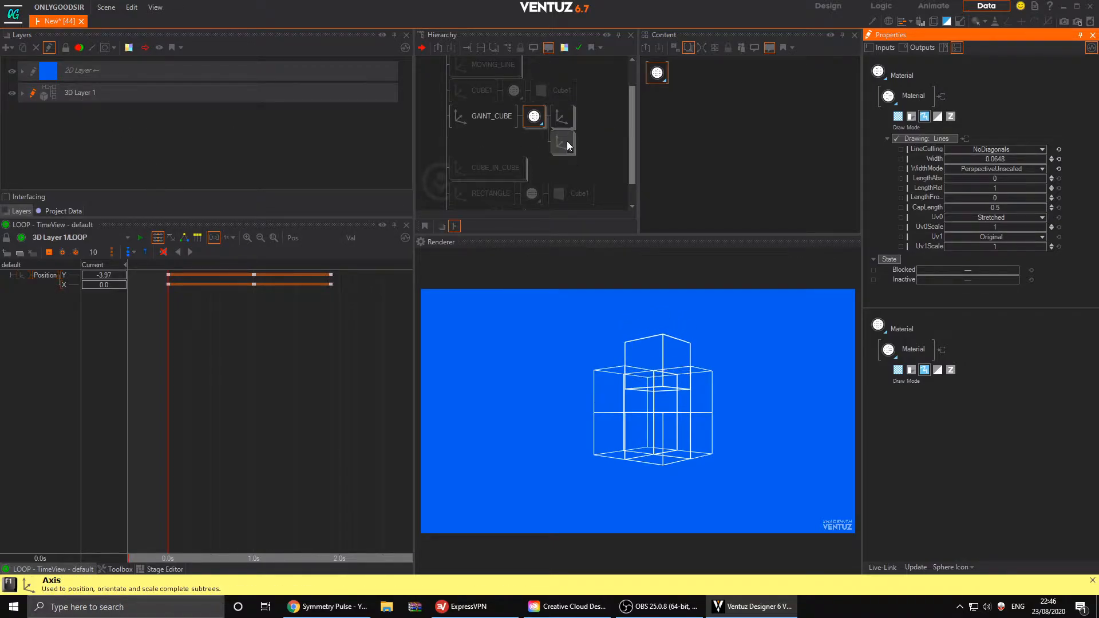
- Examine the two cube-group Axis nodes under GAINT_CUBE's Material and the cubes they hold
left_click(551, 143)
left_click(476, 94)
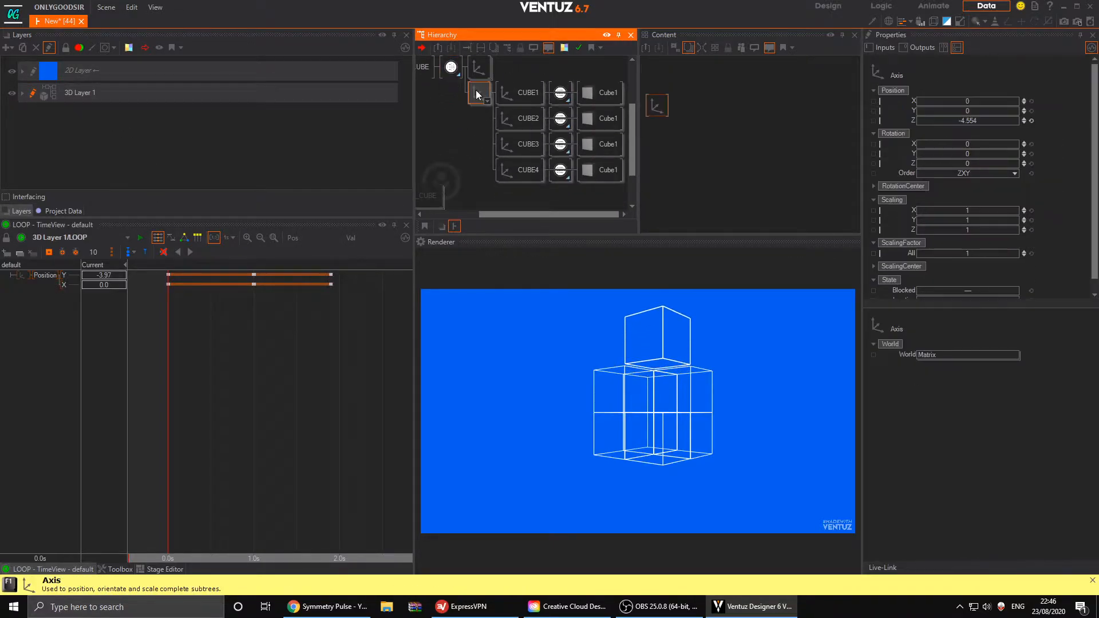
left_click(481, 70)
key("ctrl+b")
key("ctrl+b")
scroll(479, 113, "up", 1)
double_click(478, 94)
double_click(476, 113)
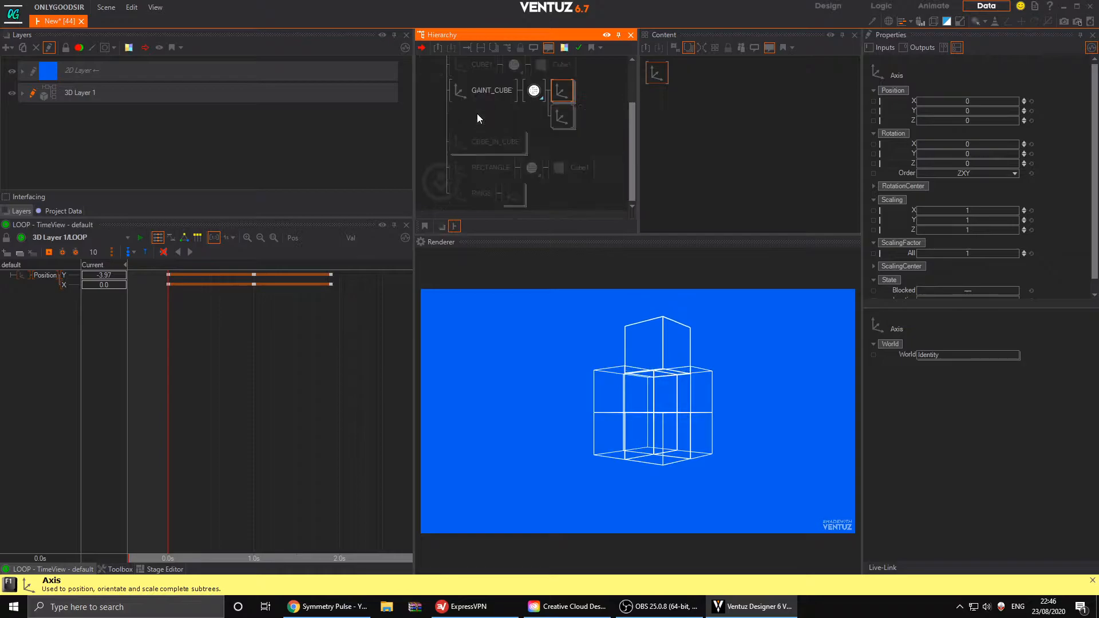
- Move CUBE4 out of the first cube group to sit directly under GAINT_CUBE's Material, ahead of both groups
double_click(560, 95)
middle_click_drag(584, 126, 510, 115)
scroll(509, 114, "down", 1)
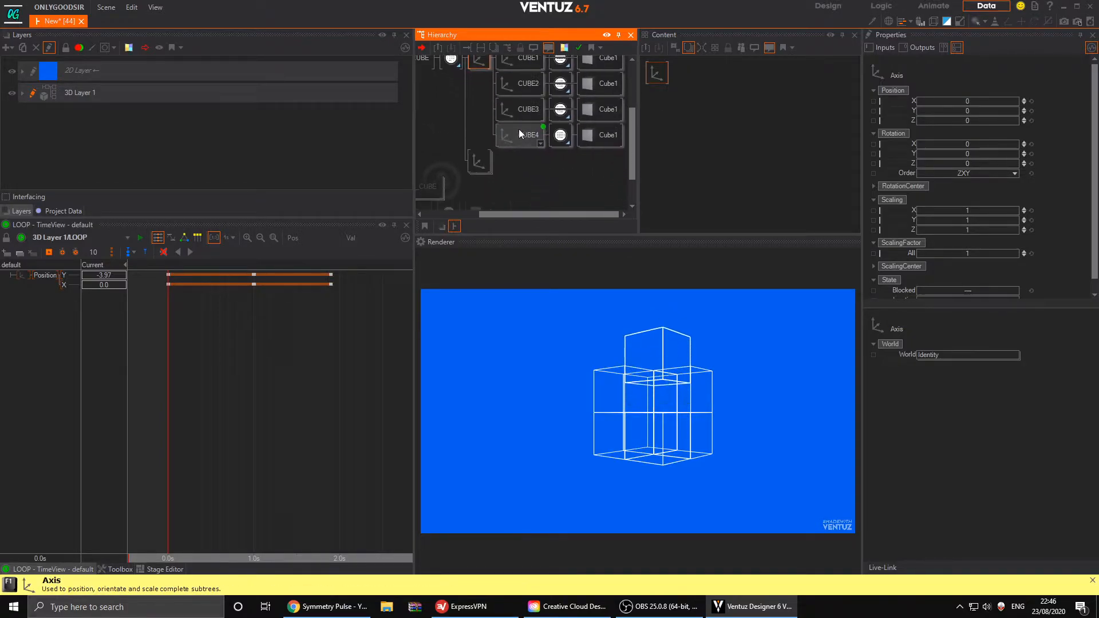
left_click(509, 142)
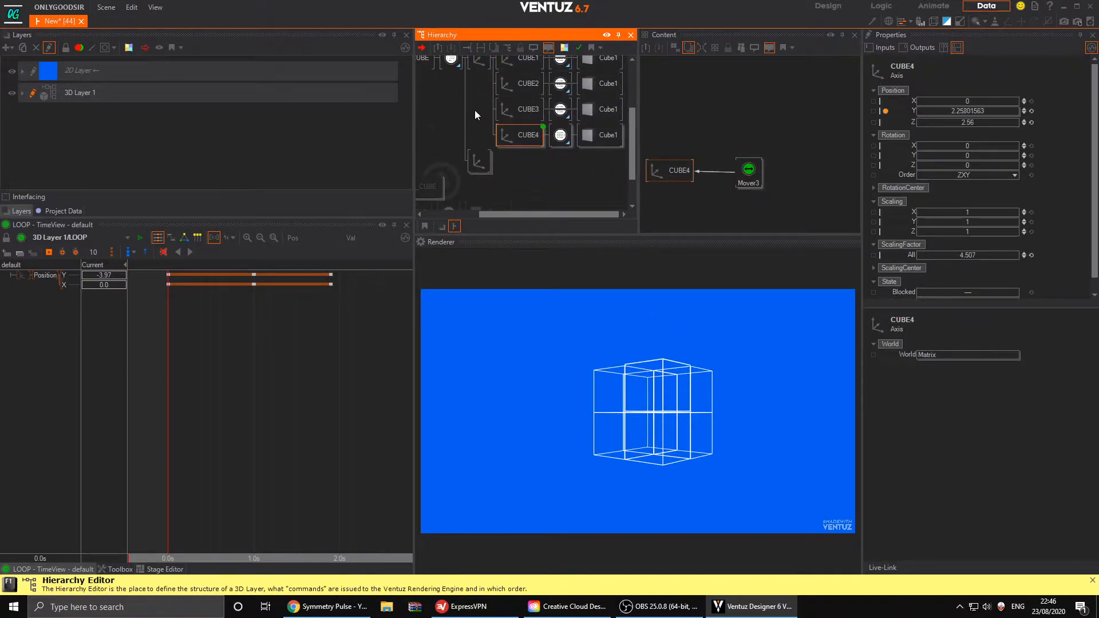
scroll(478, 92, "up", 1)
left_click(481, 69)
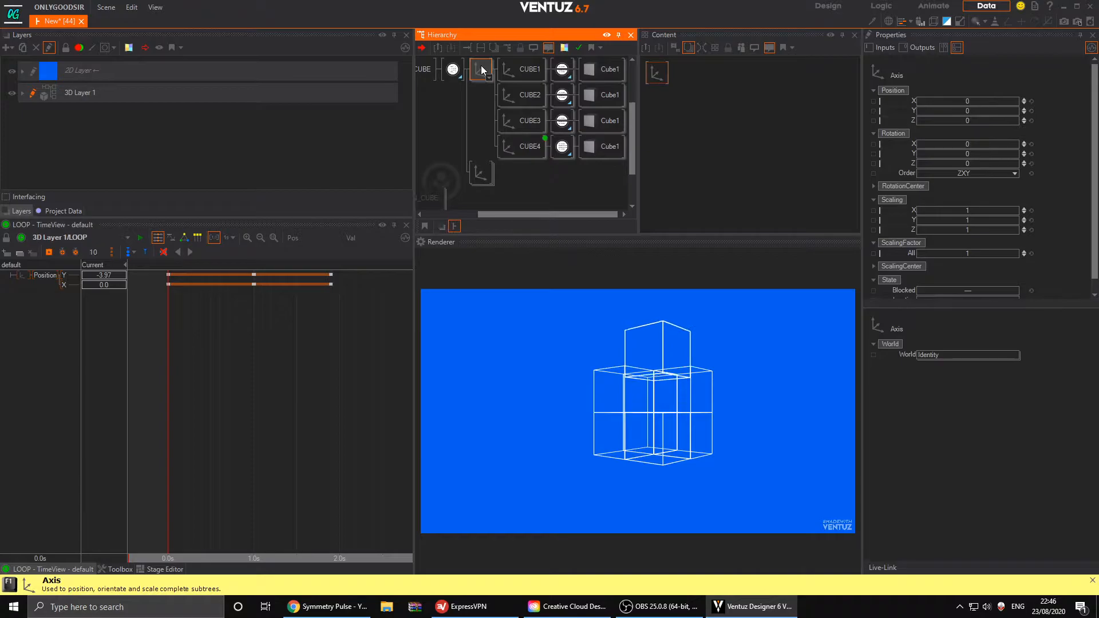
left_click(520, 149)
left_click_drag(481, 67, 481, 67)
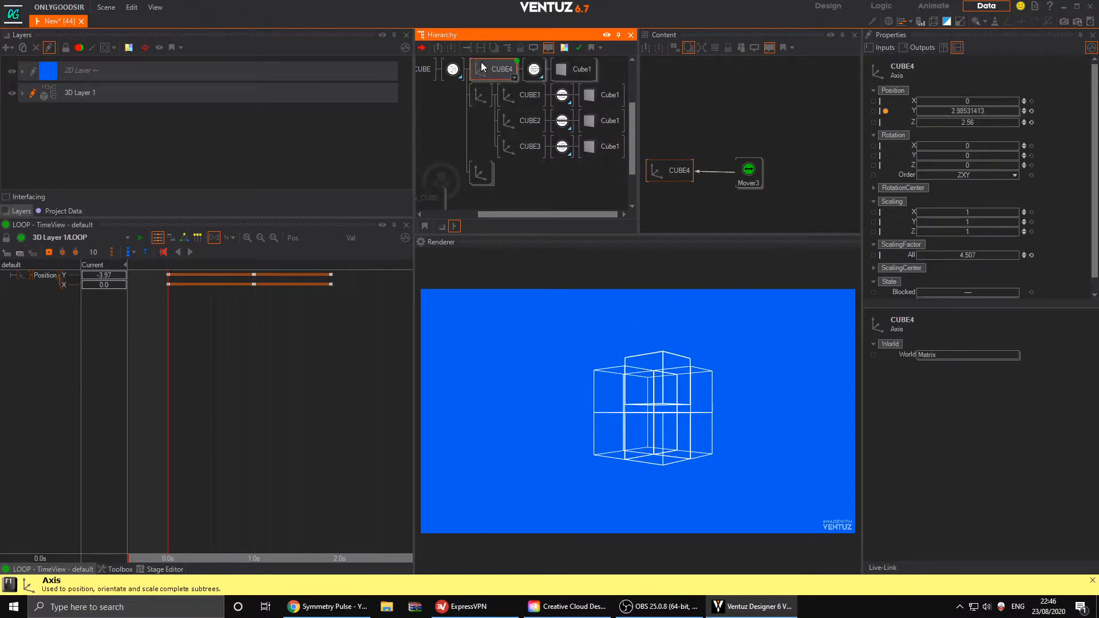
- Collapse the first cube group and insert a new Axis as the parent of its Axis
right_click(484, 99)
right_click(498, 121)
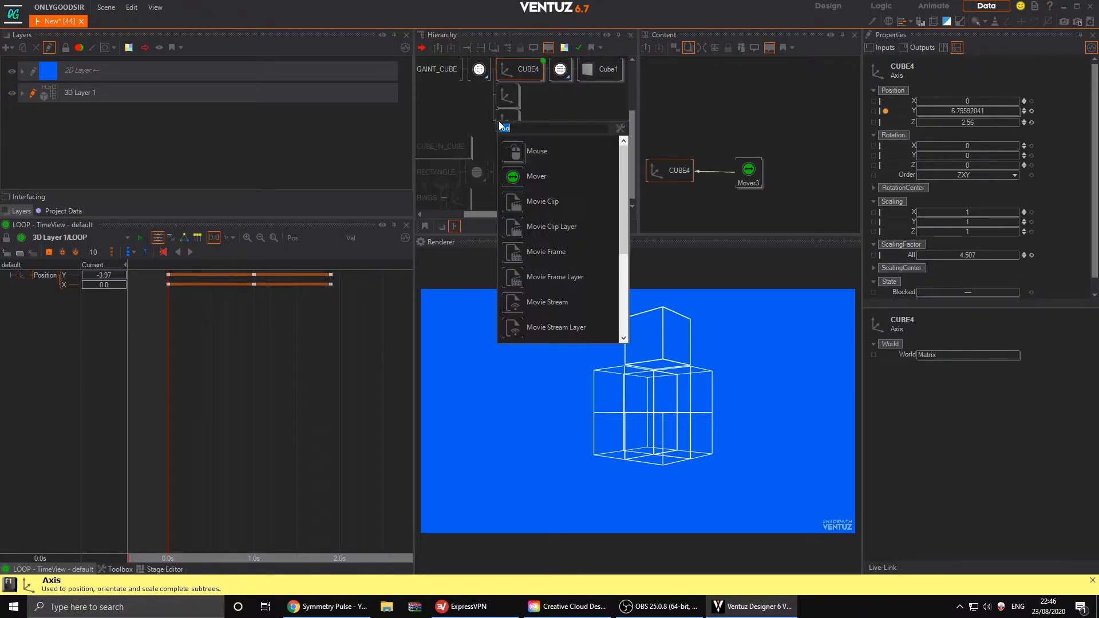
type("ax")
key("Down")
key("Return")
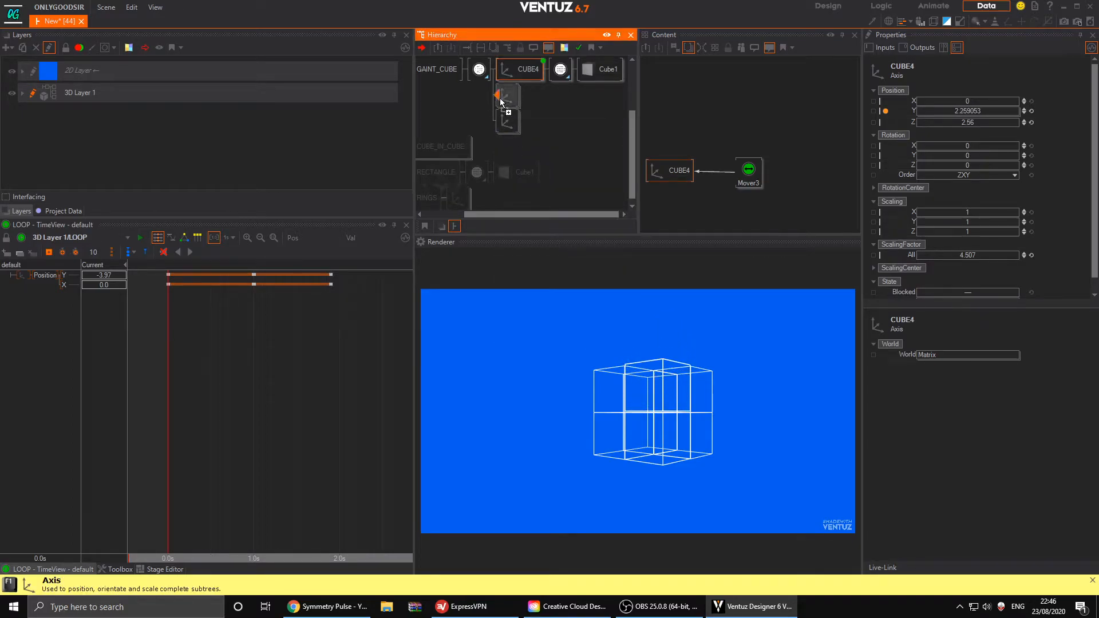
left_click(500, 102)
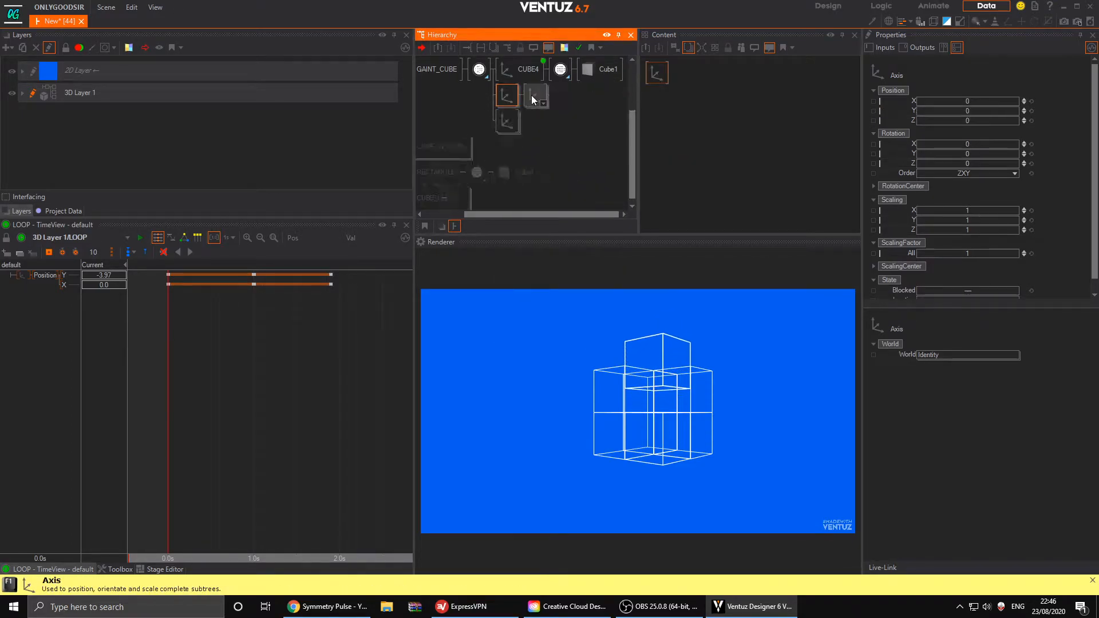
- Duplicate the parent Axis that holds both cube groups, placing the copy directly under GAINT_CUBE's Material
left_click(505, 99)
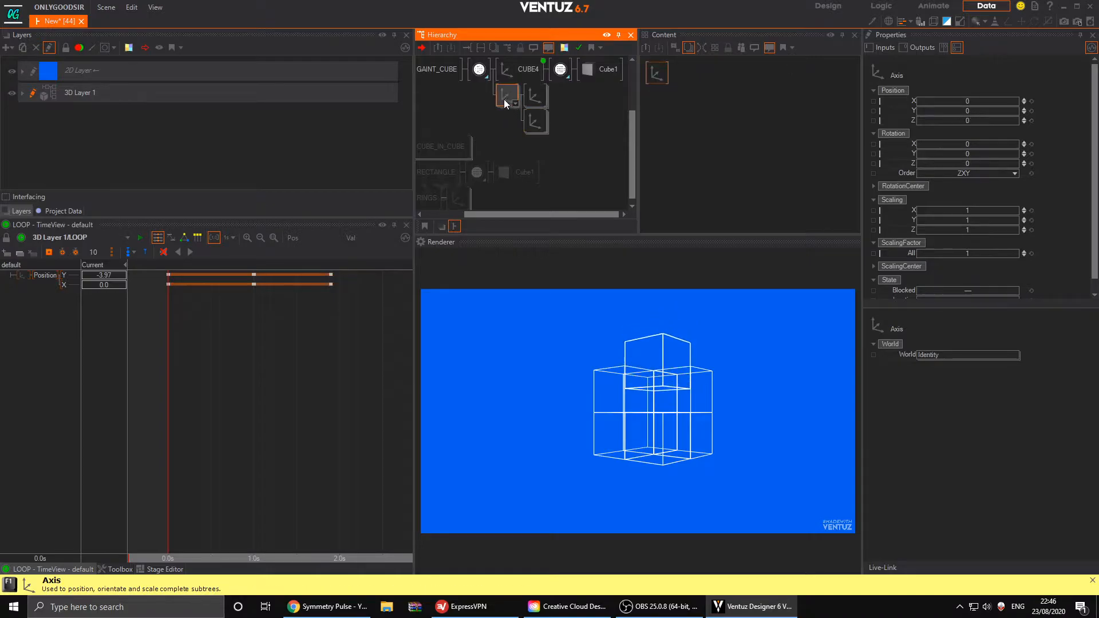
left_click_drag(504, 98, 505, 95)
left_click(521, 105)
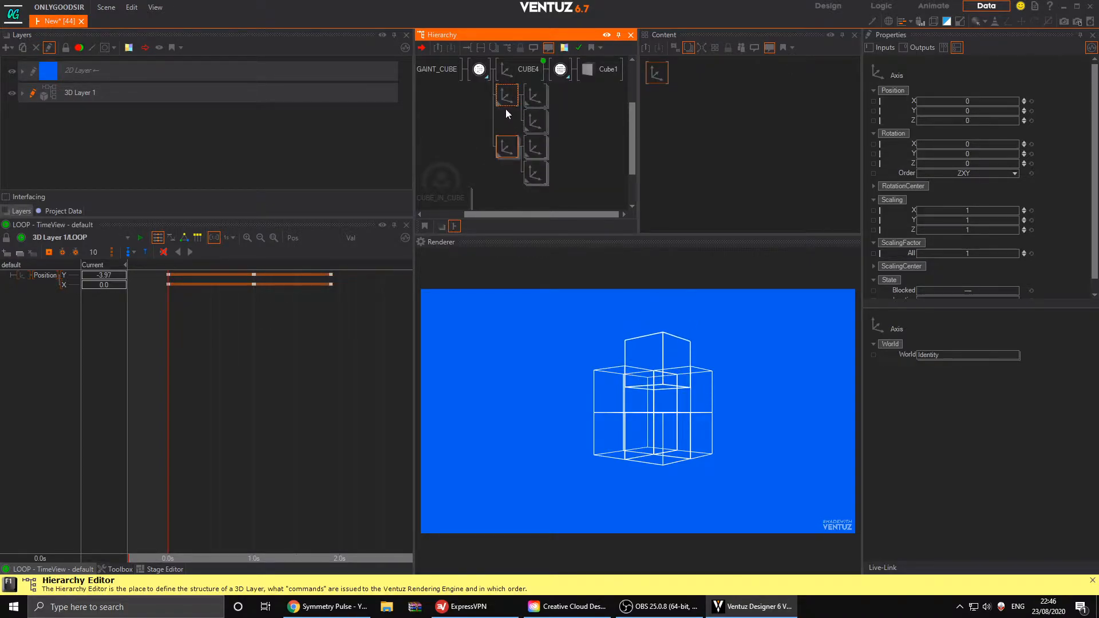
left_click(506, 109)
left_click(482, 101)
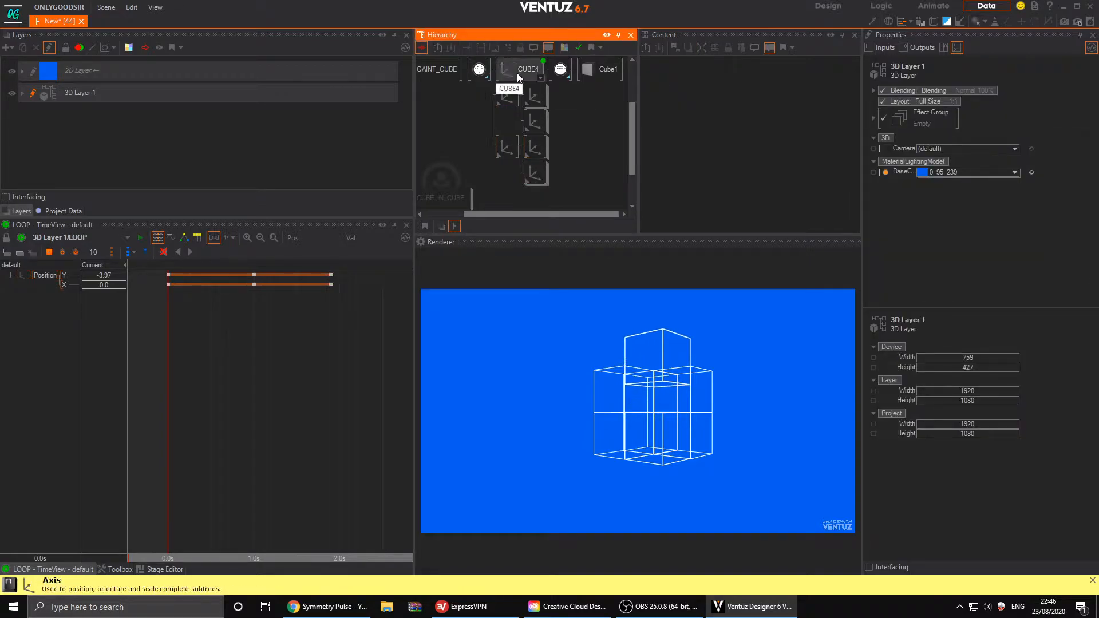
- Insert a copy of GAINT_CUBE's Material before the first Axis copy, expose its BaseColor and match the background blue 0, 95, 239
left_click(484, 71)
left_click_drag(484, 71, 505, 96)
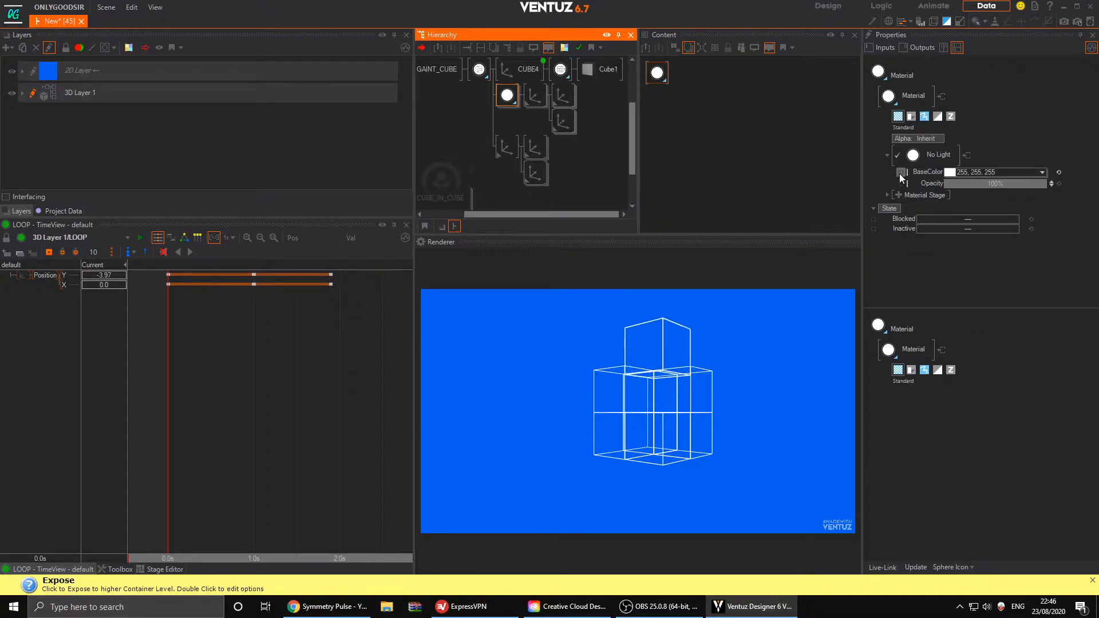
left_click(899, 173)
left_click(1043, 172)
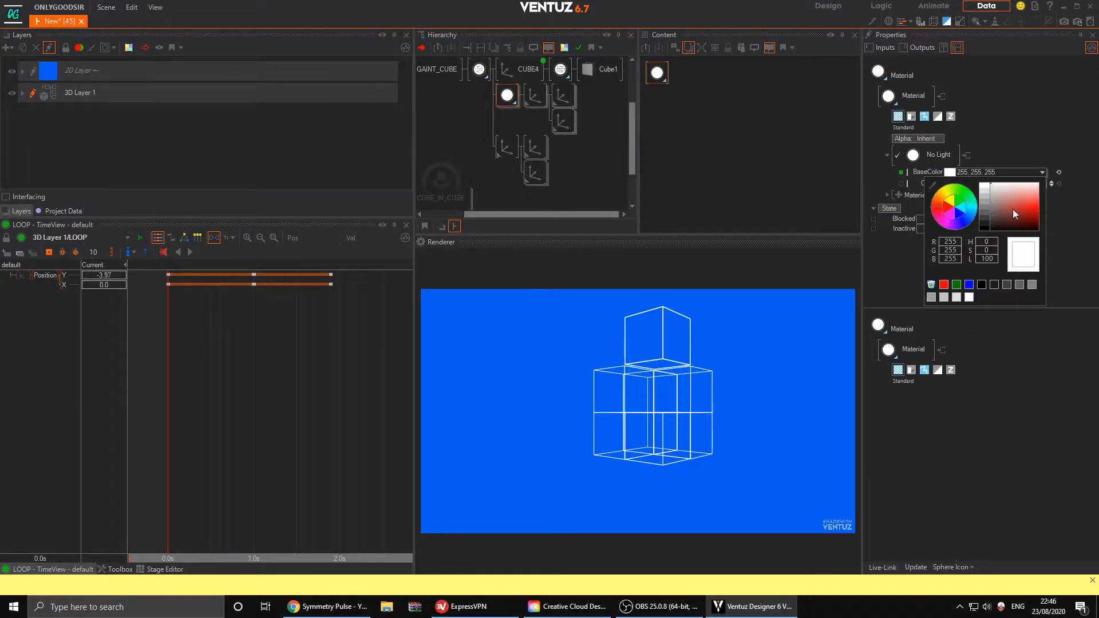
left_click_drag(932, 185, 708, 333)
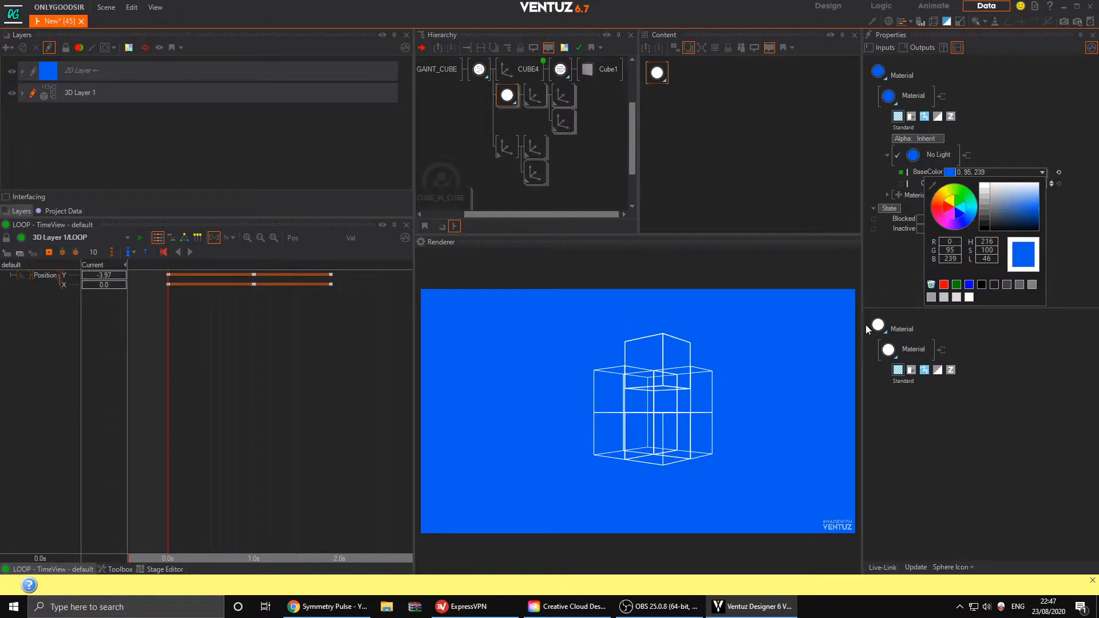
left_click(1003, 161)
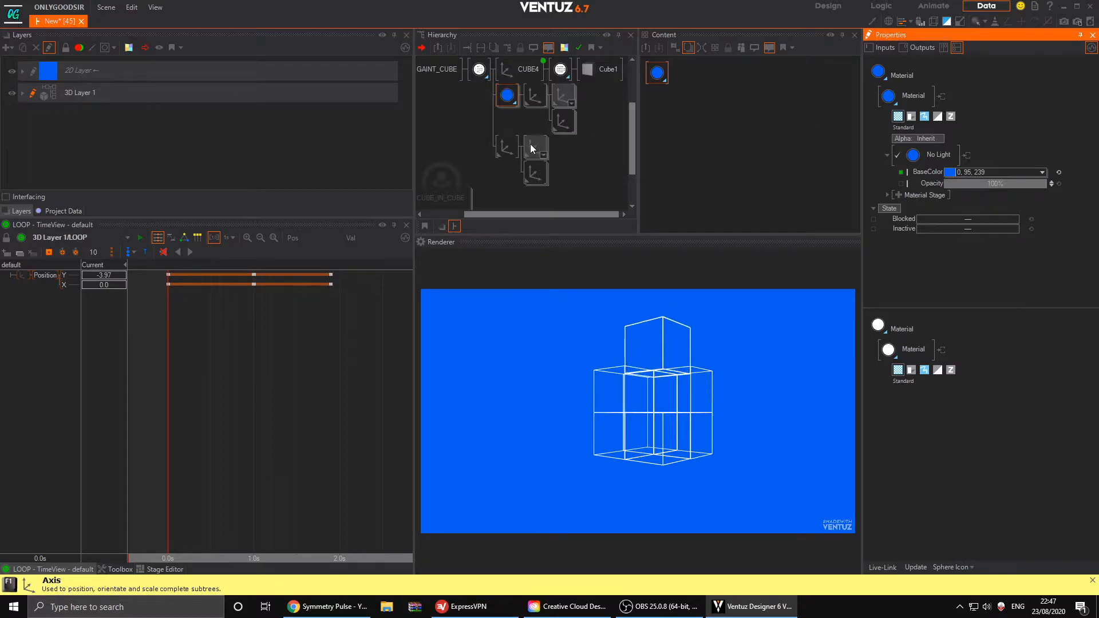
- Change the blue Material's Draw Mode from Lines to Solid
left_click(924, 116)
left_click(1007, 149)
left_click(938, 138)
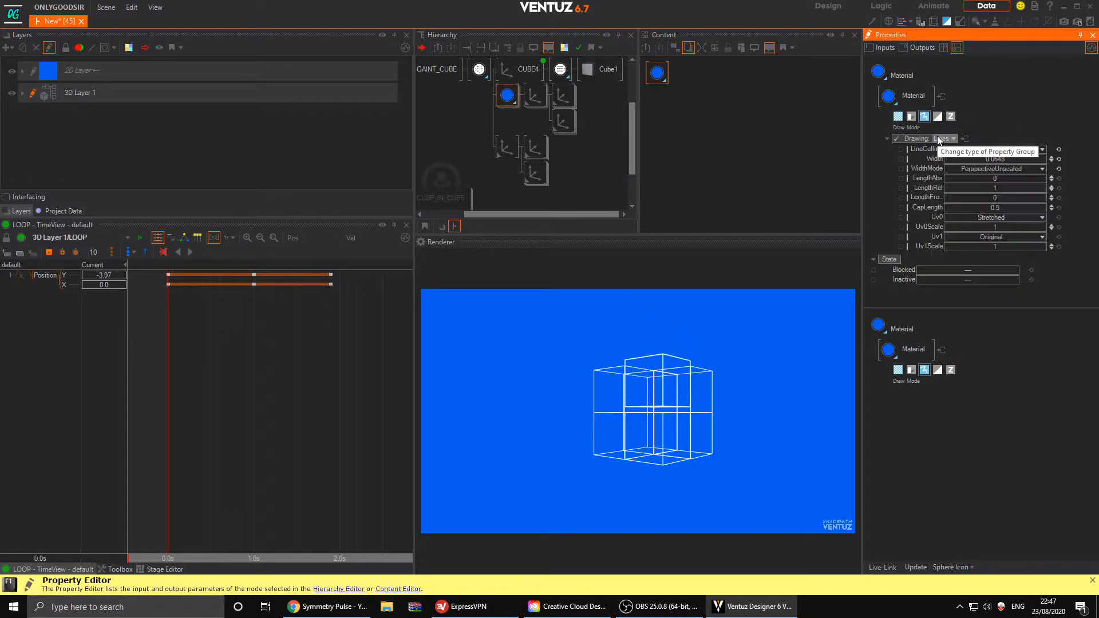
left_click(941, 140)
left_click(917, 164)
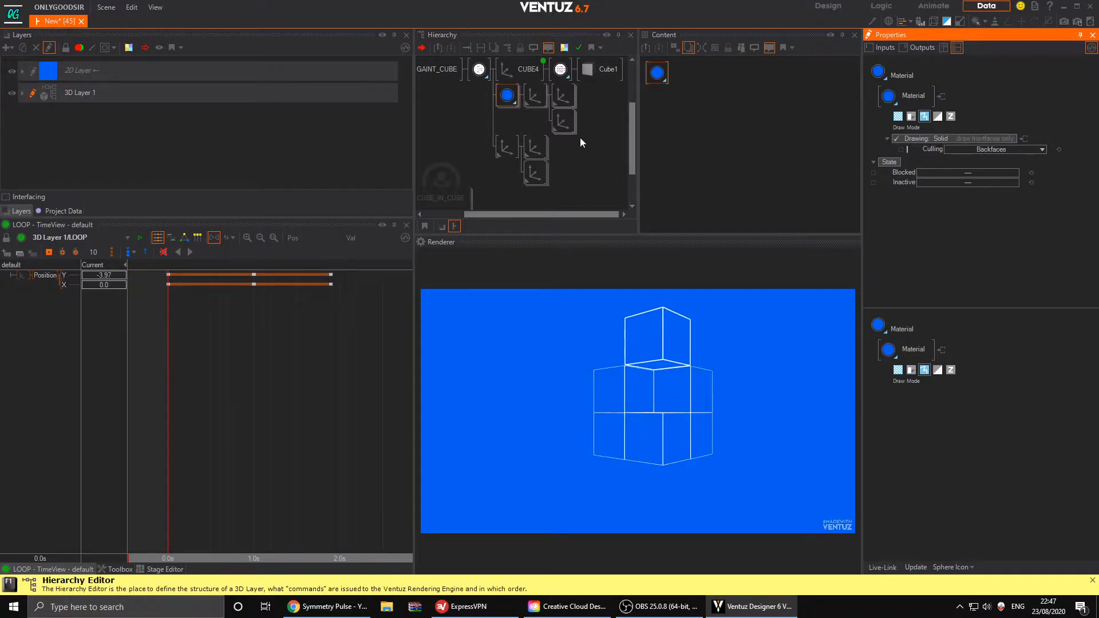
scroll(574, 151, "up", 2)
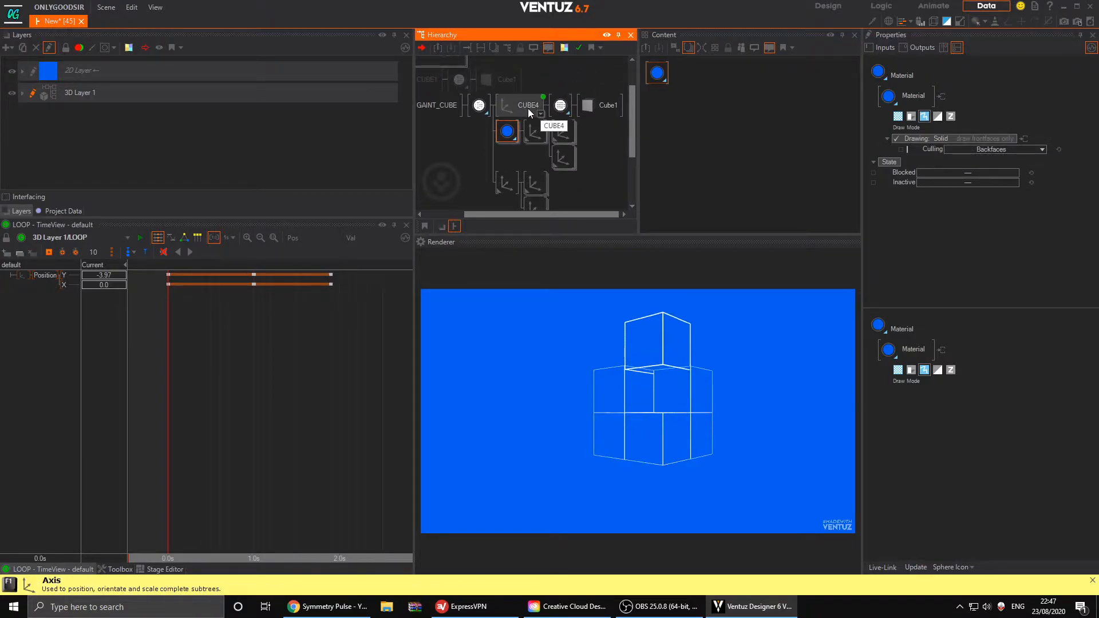
left_click(553, 110)
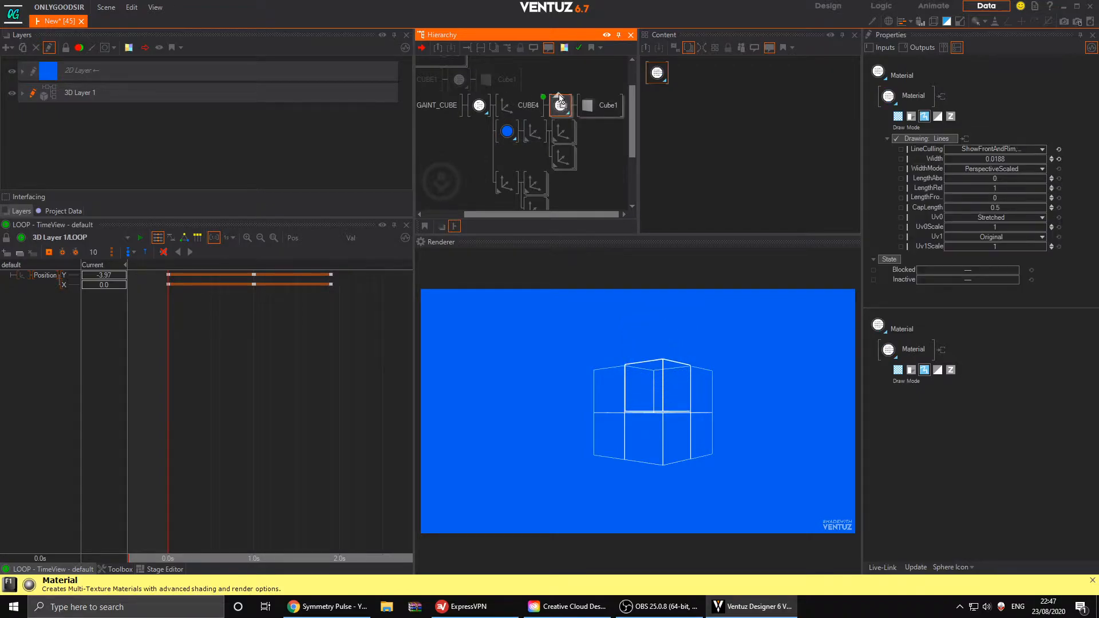
right_click(560, 99)
left_click(595, 116)
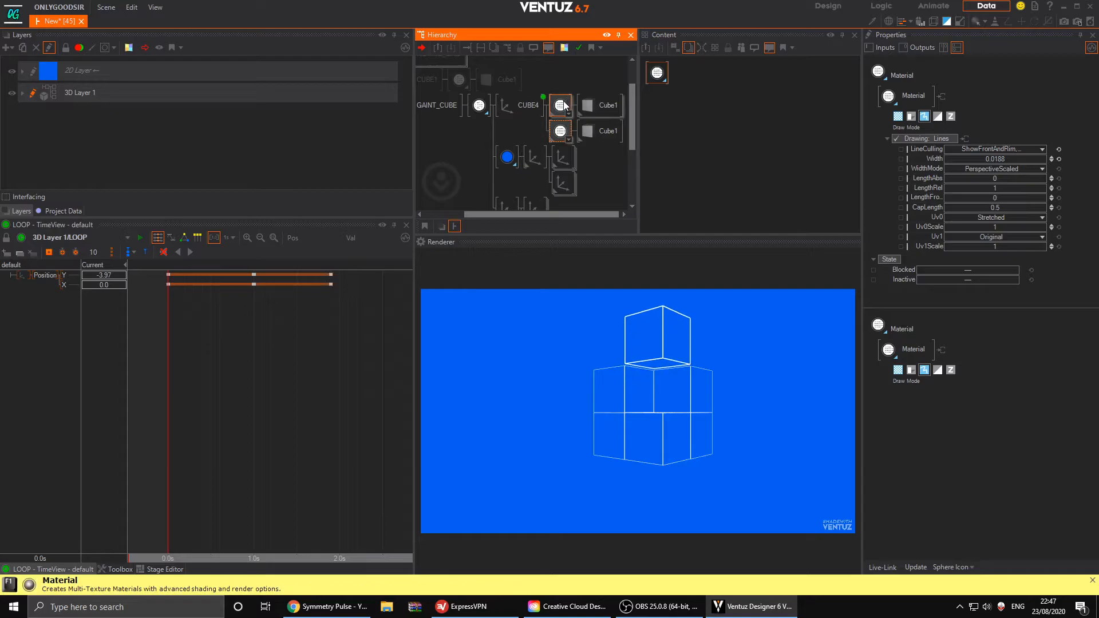
left_click(112, 8)
mouse_move(132, 7)
left_click(152, 84)
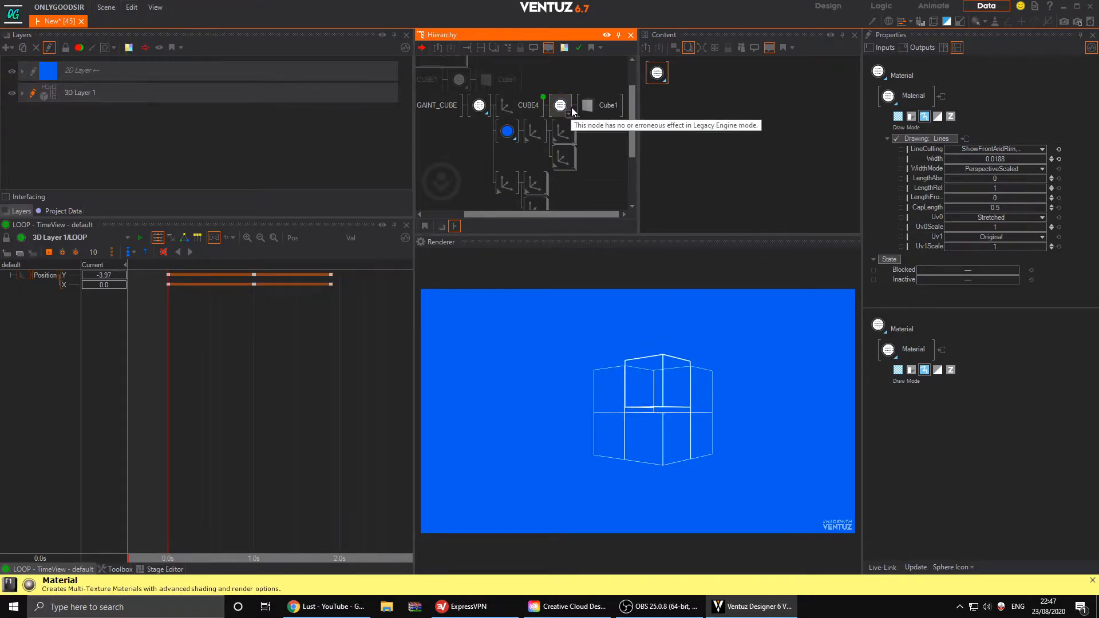
- Duplicate CUBE4's cube branch and replace the first copy's line Material with a copy of the blue solid Material
right_click_drag(561, 105, 564, 95)
left_click(594, 115)
left_click(597, 115)
left_click(508, 159)
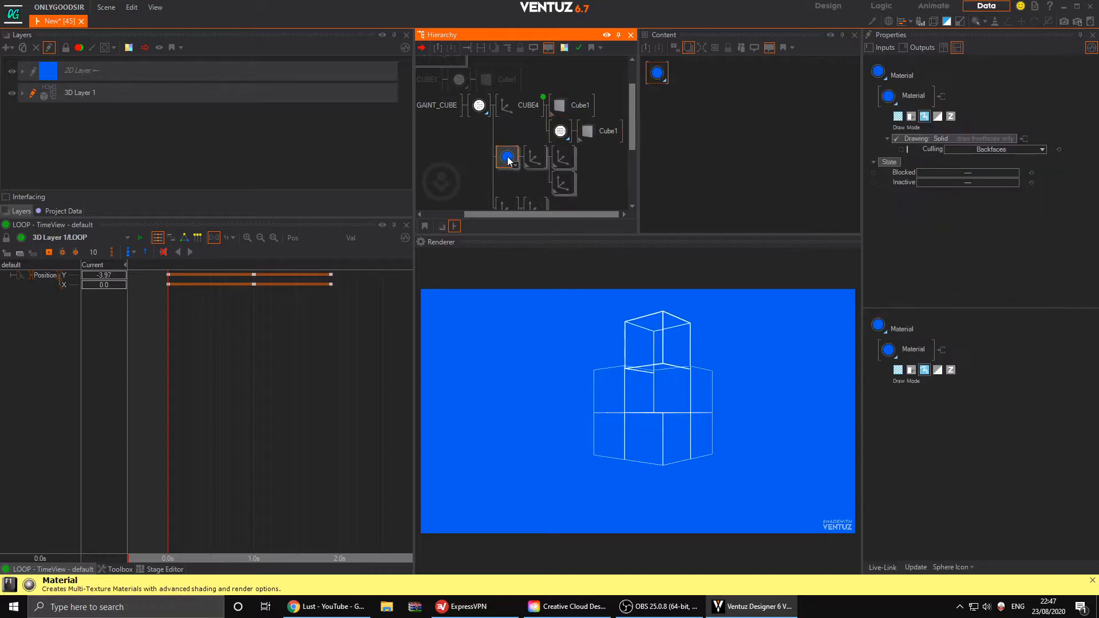
mouse_move(507, 165)
left_mouse_down()
mouse_move(564, 103)
mouse_move(555, 108)
left_mouse_up()
- Remove the BaseColor exposure from the two blue solid Materials
left_click(514, 158, "ctrl")
left_click(678, 88)
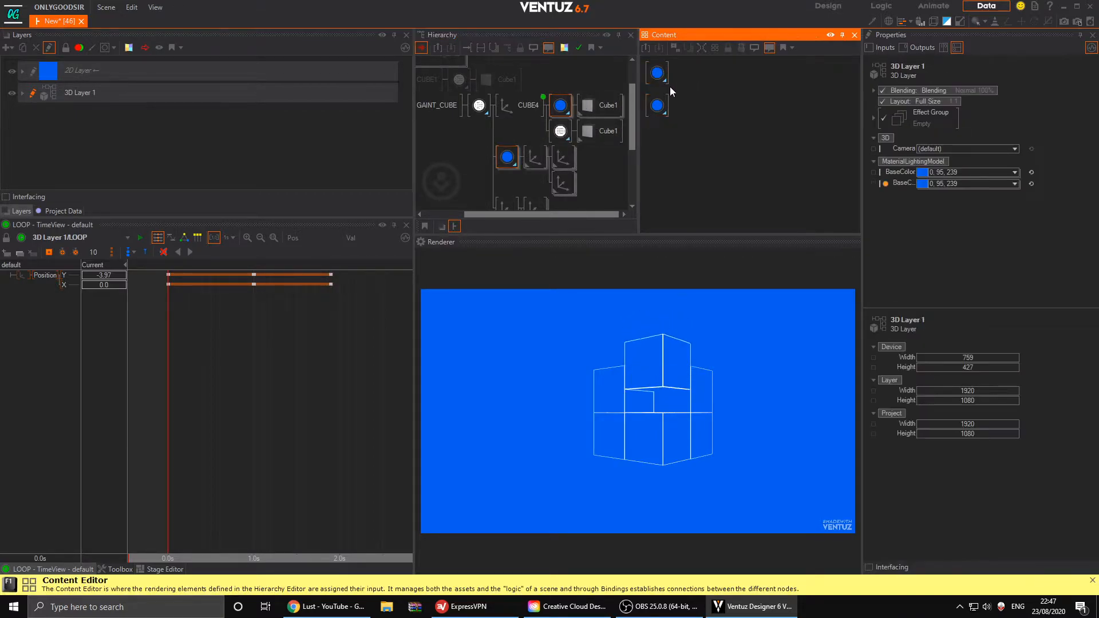
left_click(664, 80)
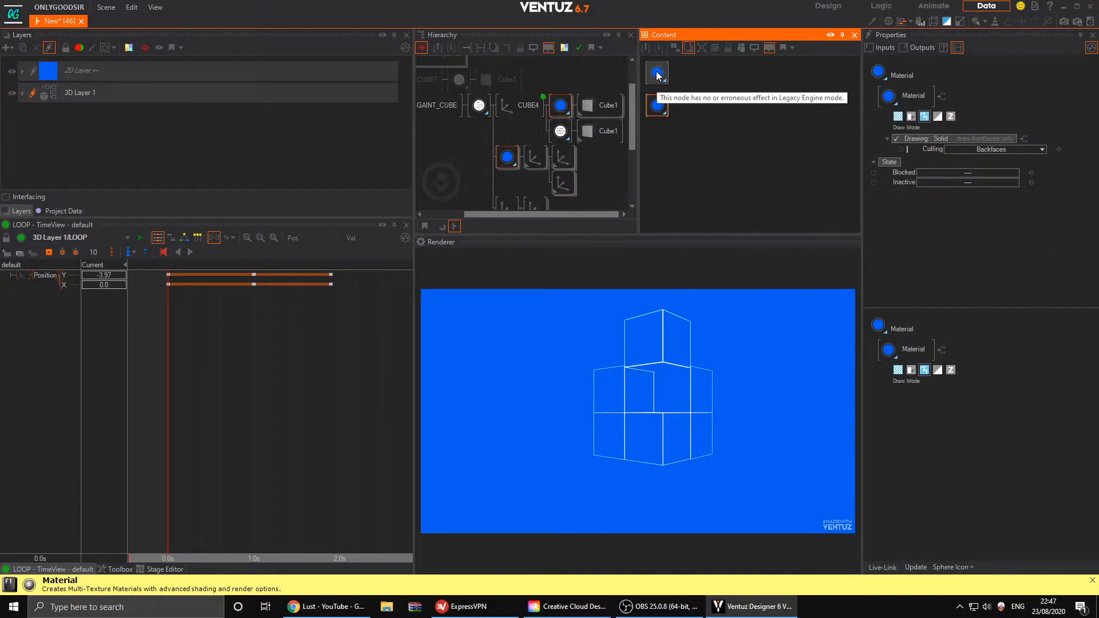
left_click(657, 105)
left_click(898, 116)
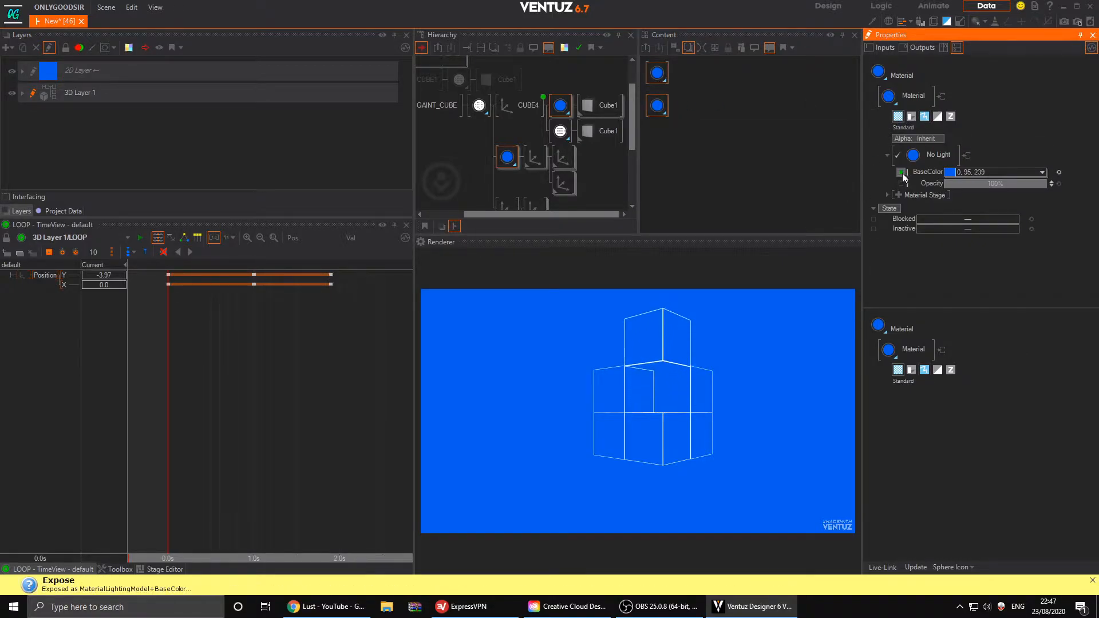
- Add a Color Solid node to the content and bind both blue solid Materials to it
double_click(693, 127)
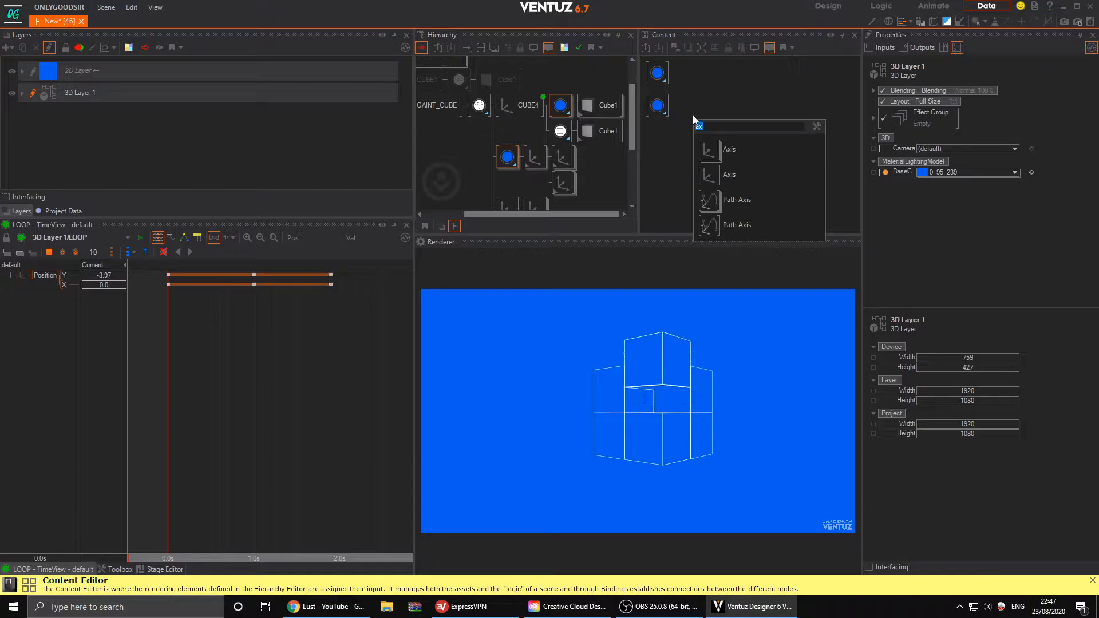
type("col")
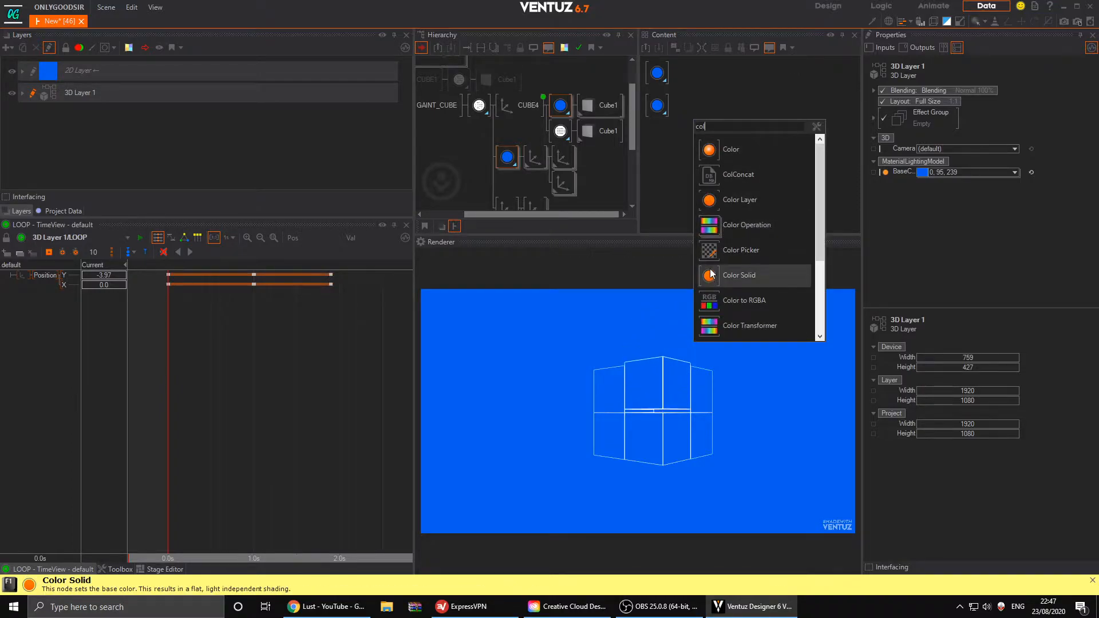
left_click(710, 276)
left_click(681, 70)
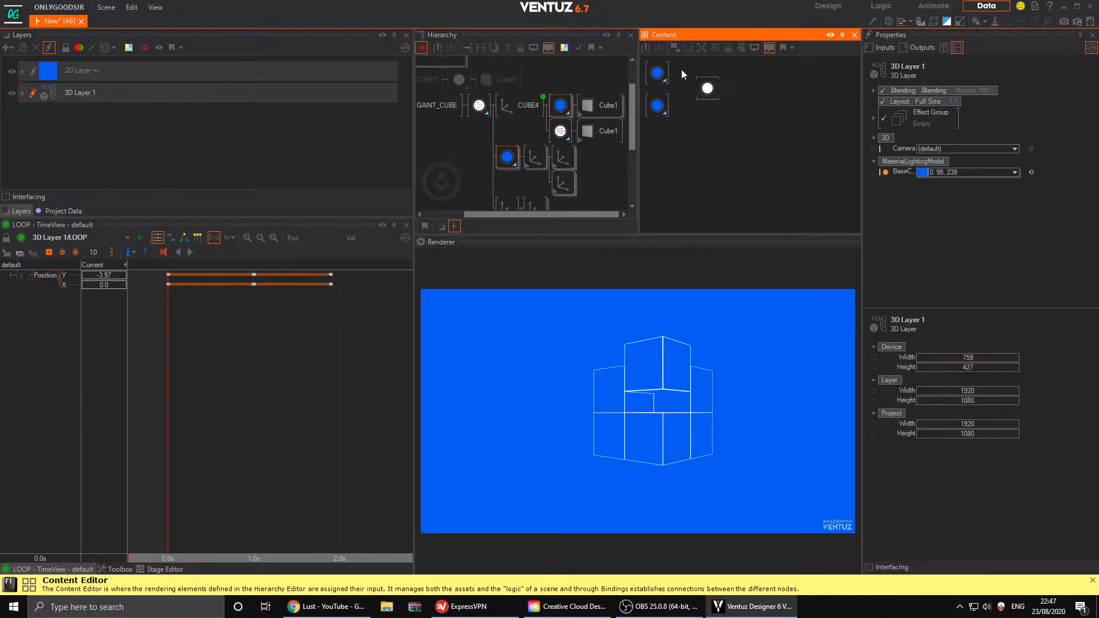
left_click(659, 79)
left_click(659, 104, "ctrl")
left_click_drag(921, 174, 708, 89)
- Expose the Color Solid's BaseColor with blue 0, 95, 239 and bind it at layer level to the 2D Layer's colour
left_click(709, 92)
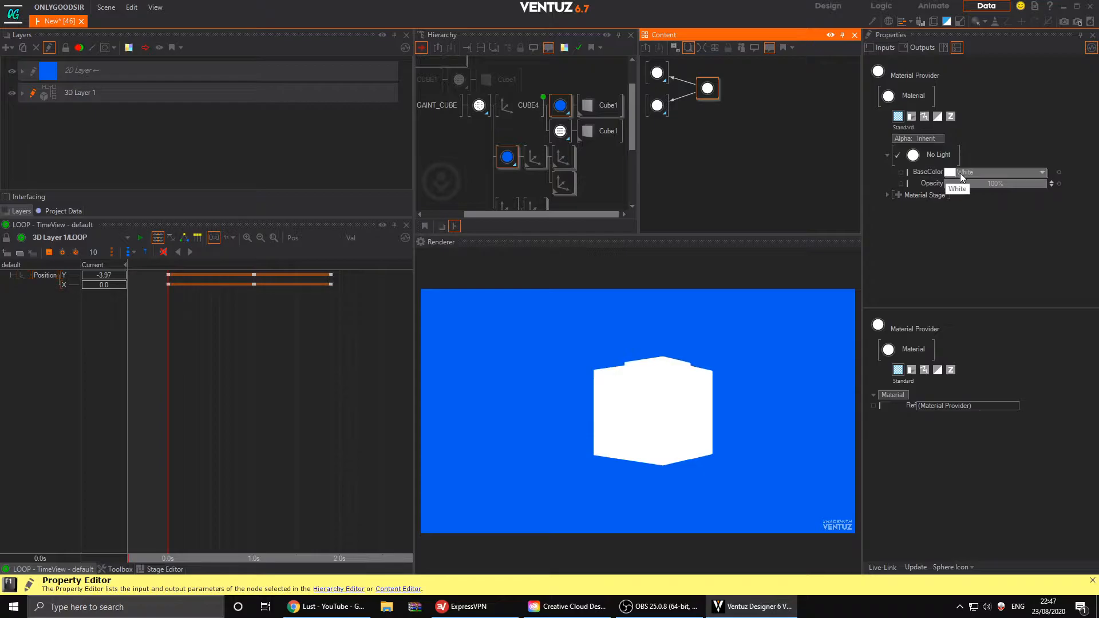
left_click_drag(953, 174, 760, 336)
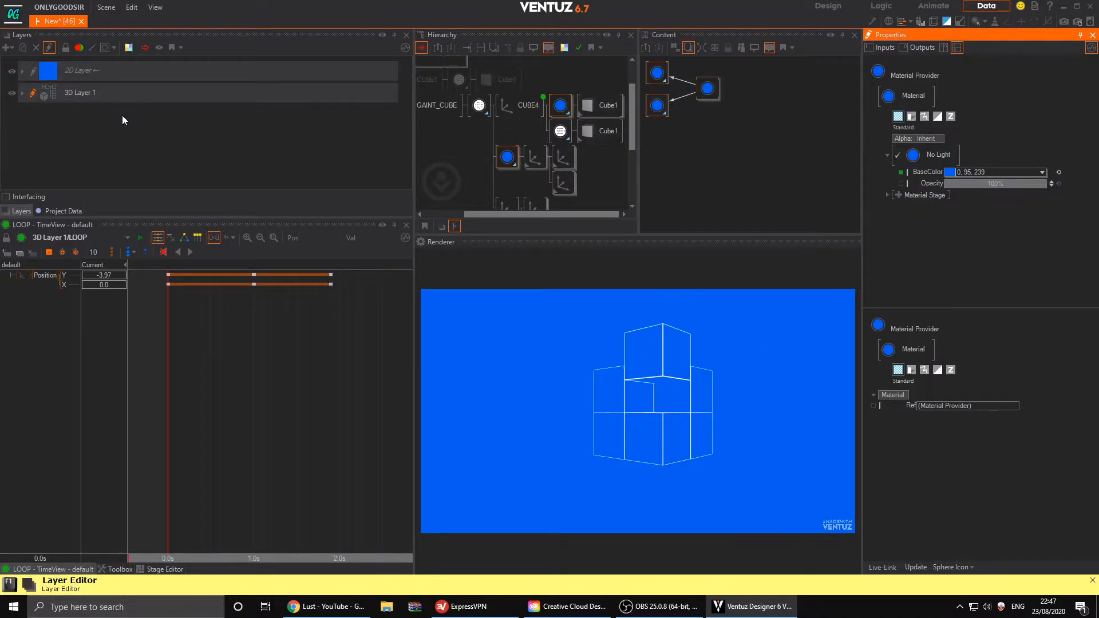
left_click(127, 93)
left_click(128, 72, "ctrl")
left_click(677, 161)
left_click_drag(683, 105, 685, 129)
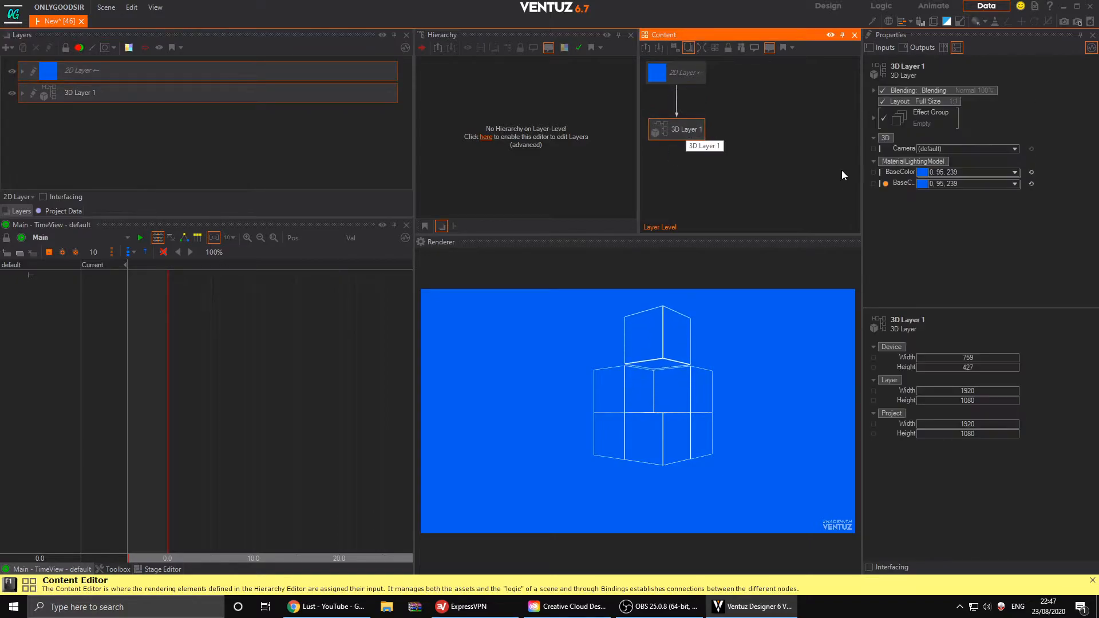
left_click_drag(903, 174, 681, 75)
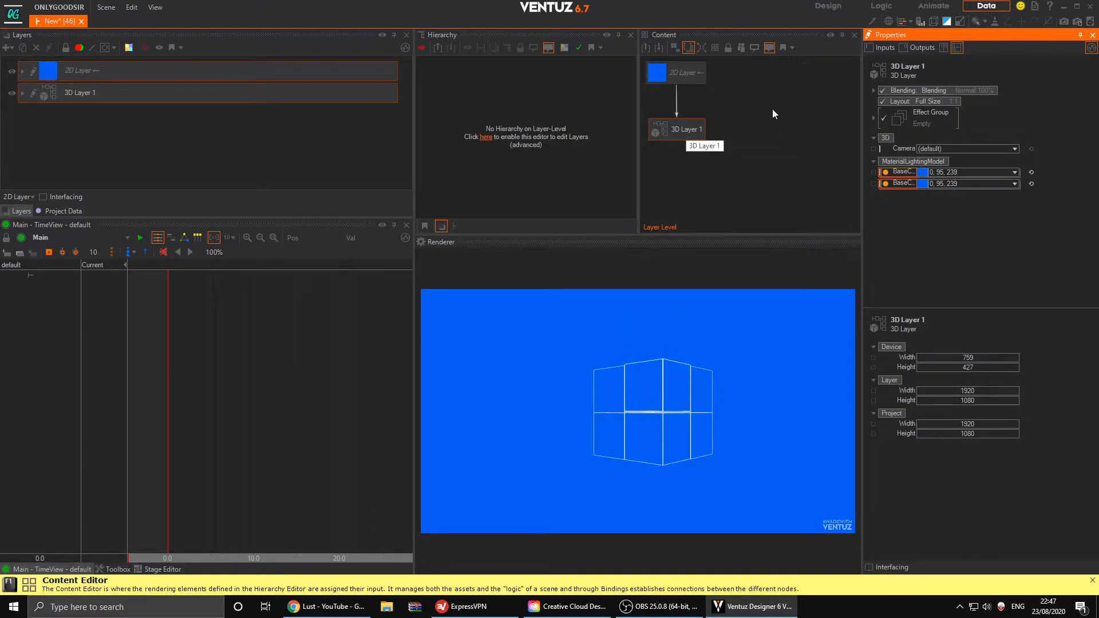
- Collapse GAINT_CUBE in 3D Layer 1 and reset its Y rotation and Z position
left_click(32, 96)
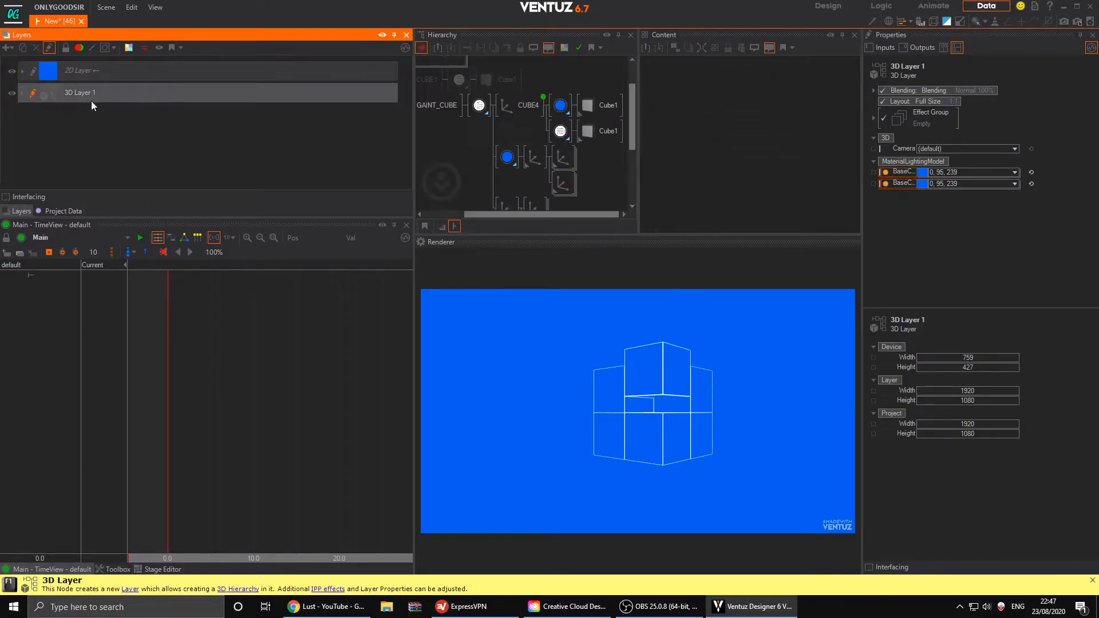
middle_click_drag(444, 125, 496, 127)
middle_click(490, 113)
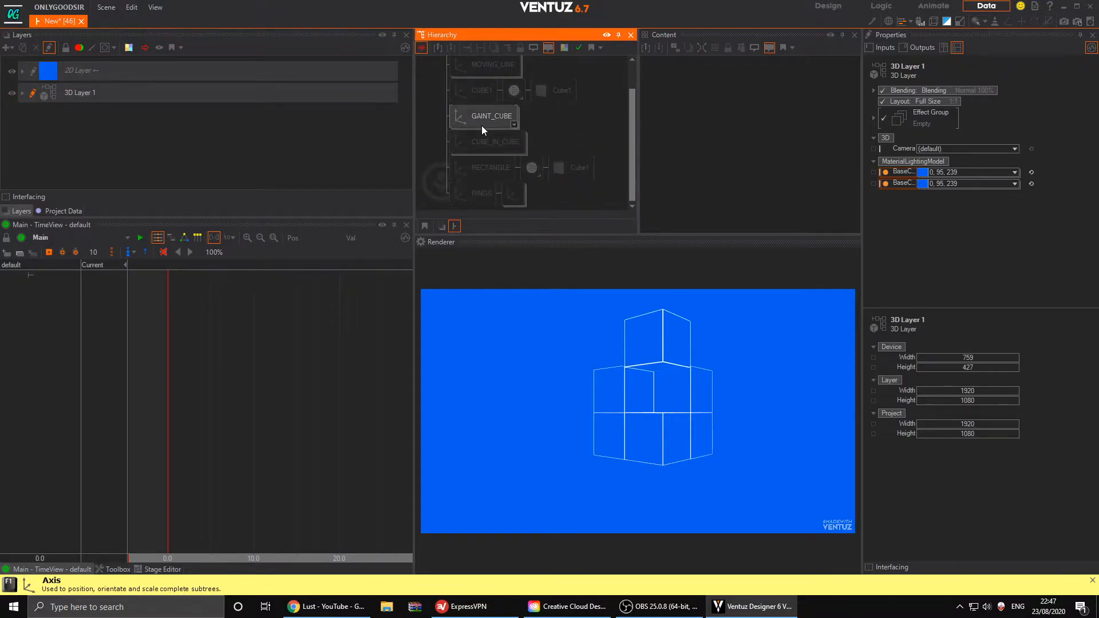
left_click(483, 122)
left_click_drag(970, 153, 1008, 162)
left_click(1030, 153)
left_click(1030, 120)
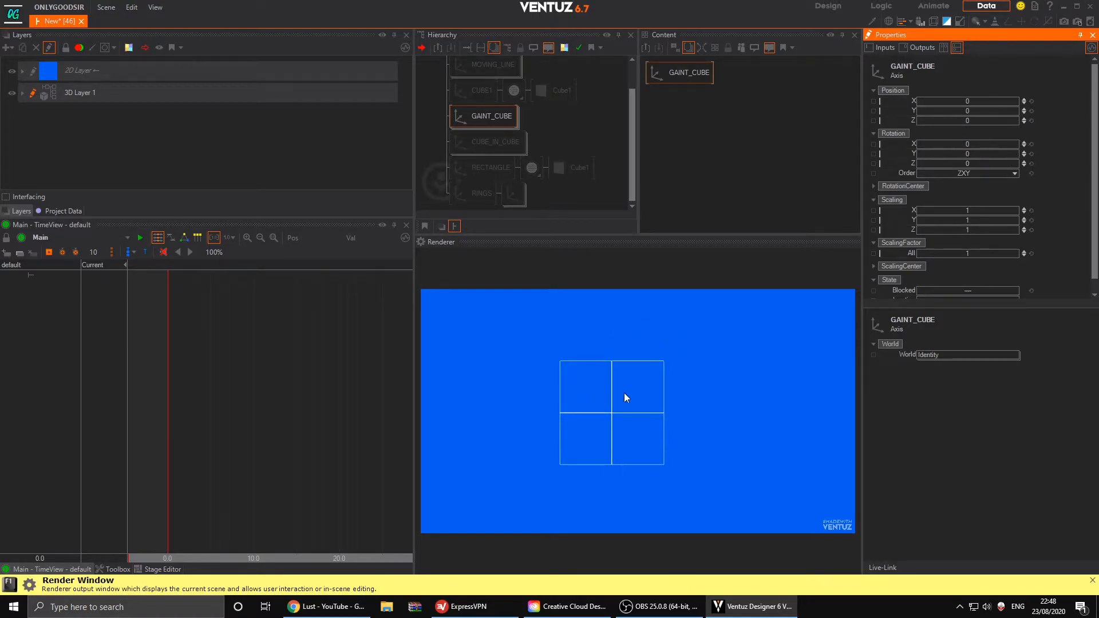
- Set GAINT_CUBE's ScalingFactor to 0.85 and reset its Y rotation
left_click_drag(965, 155, 999, 156)
mouse_move(982, 258)
left_mouse_down()
mouse_move(973, 253)
mouse_move(984, 252)
left_mouse_up()
left_click(1031, 153)
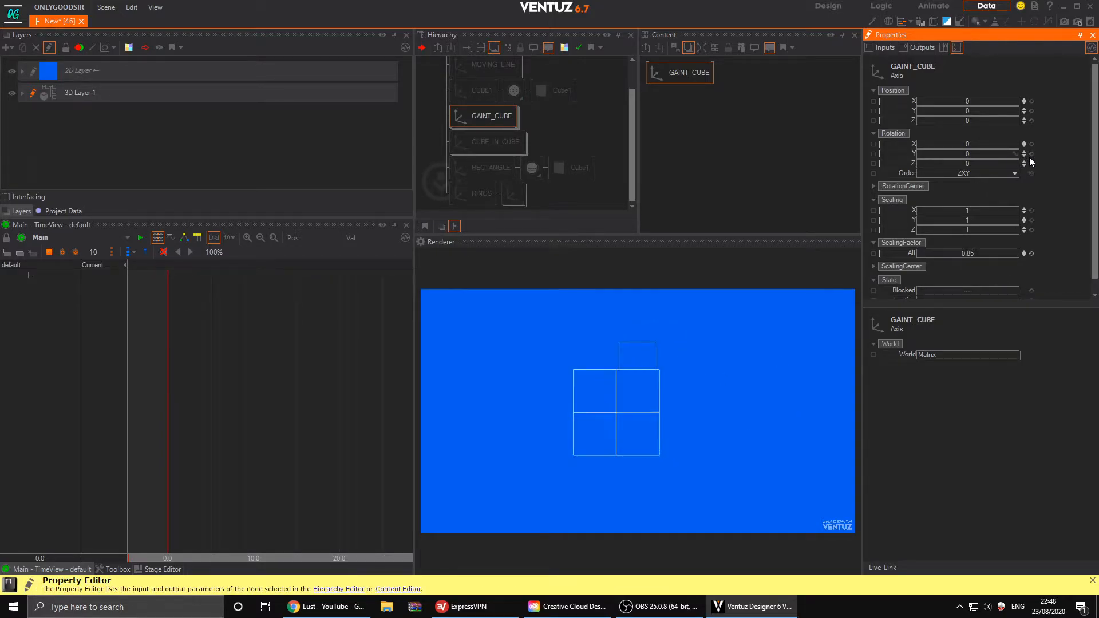
- Examine the position properties of CUBE4 and the cube-group Axis nodes inside the expanded GAINT_CUBE
middle_click(481, 117)
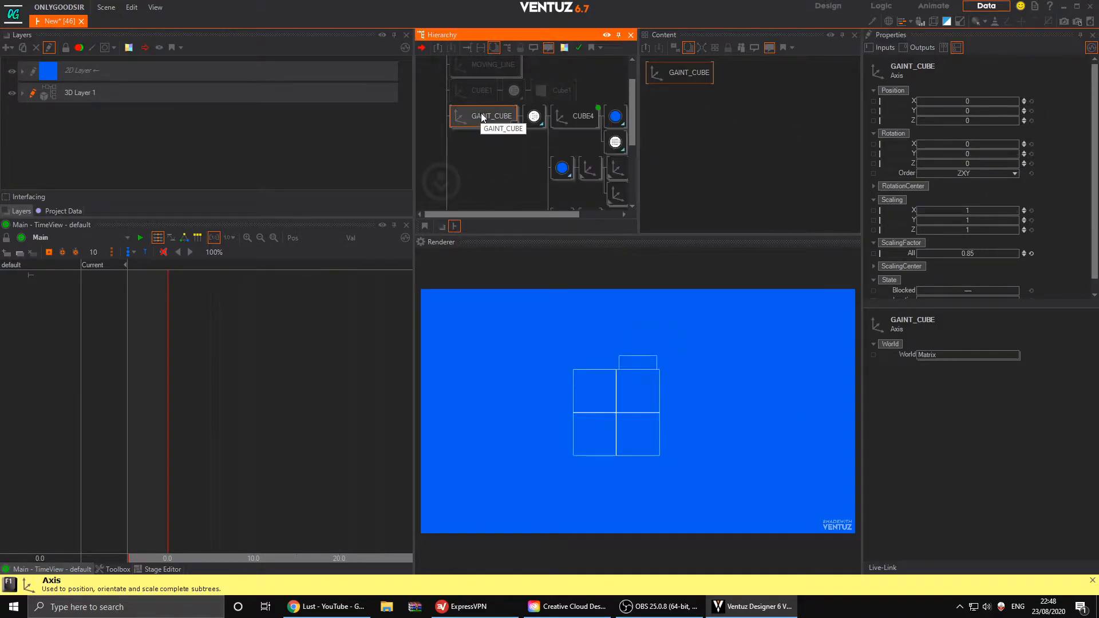
middle_click_drag(560, 125, 527, 102)
middle_click(527, 100)
middle_click_drag(574, 146, 528, 139)
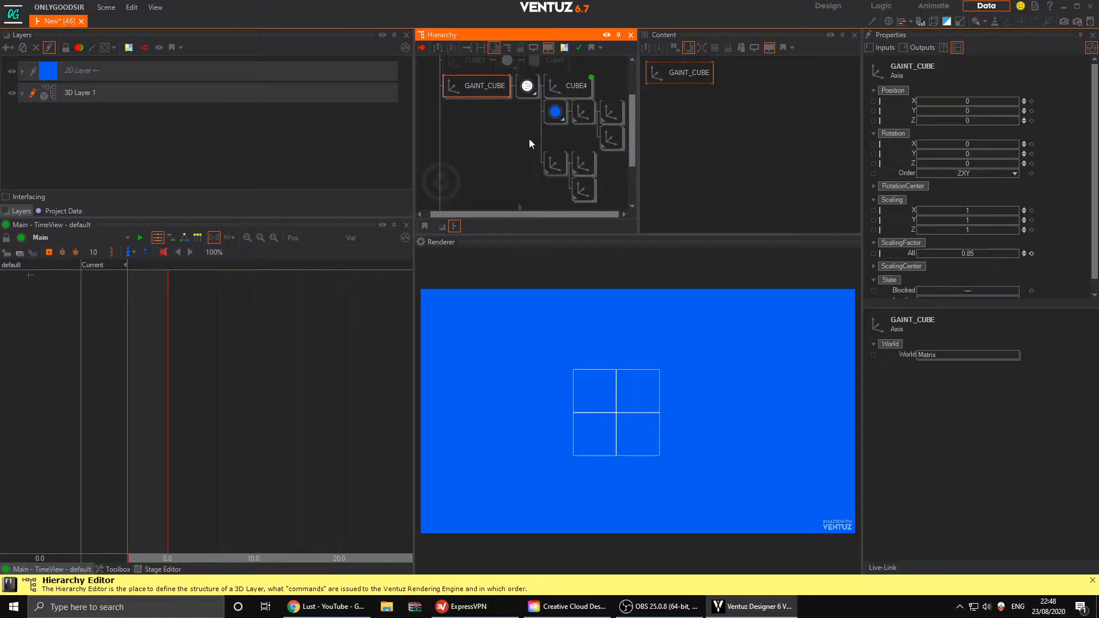
middle_click(580, 114)
left_click(563, 138)
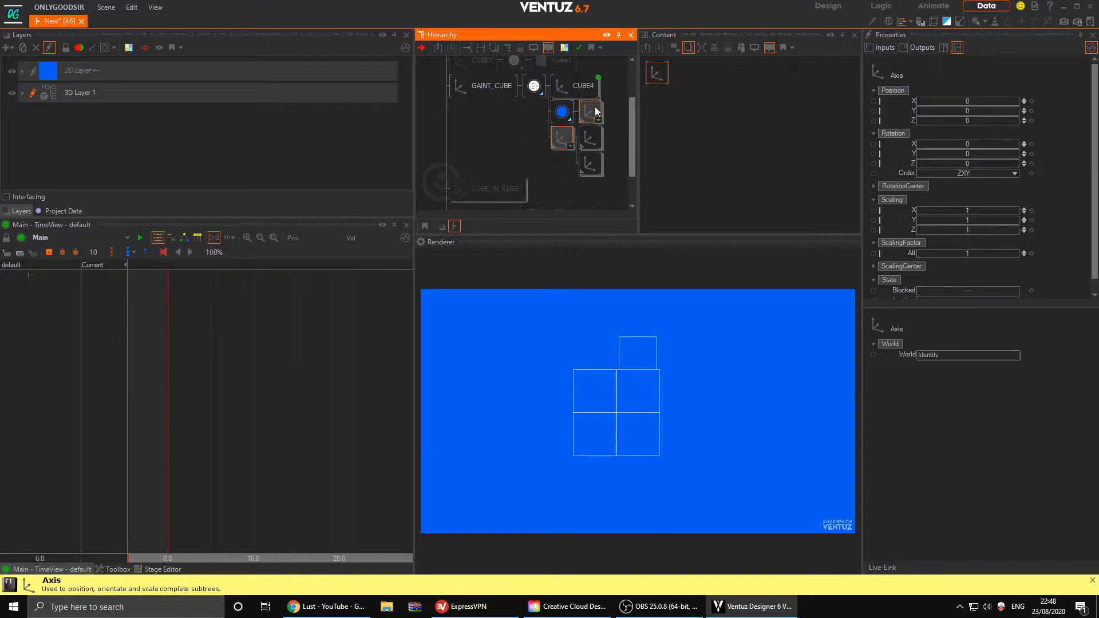
left_click(593, 139)
left_click(591, 166)
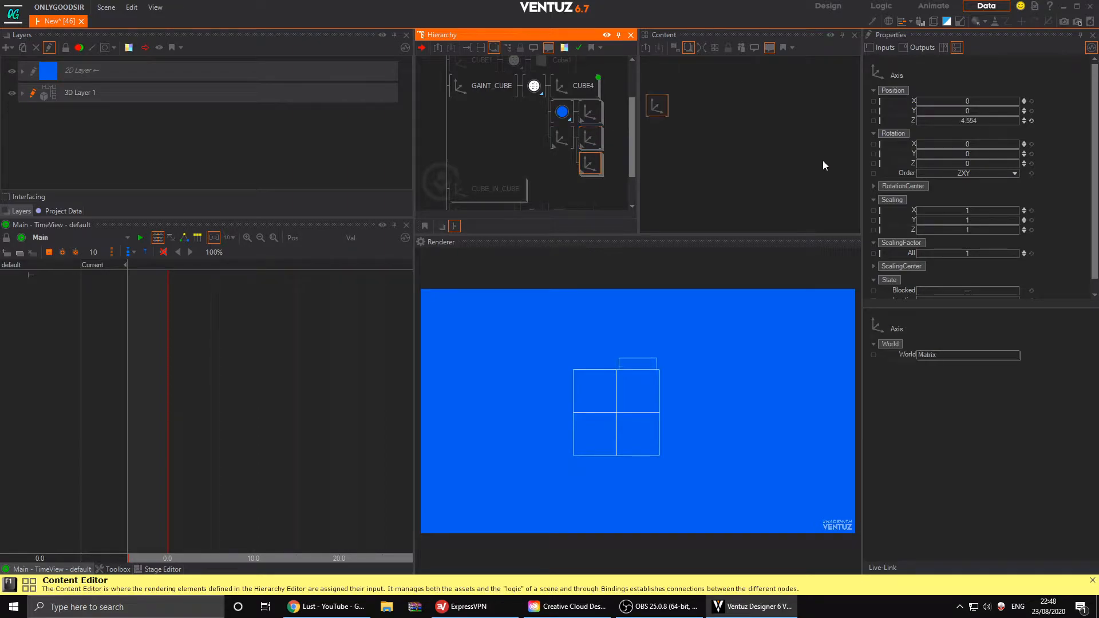
left_click(561, 91)
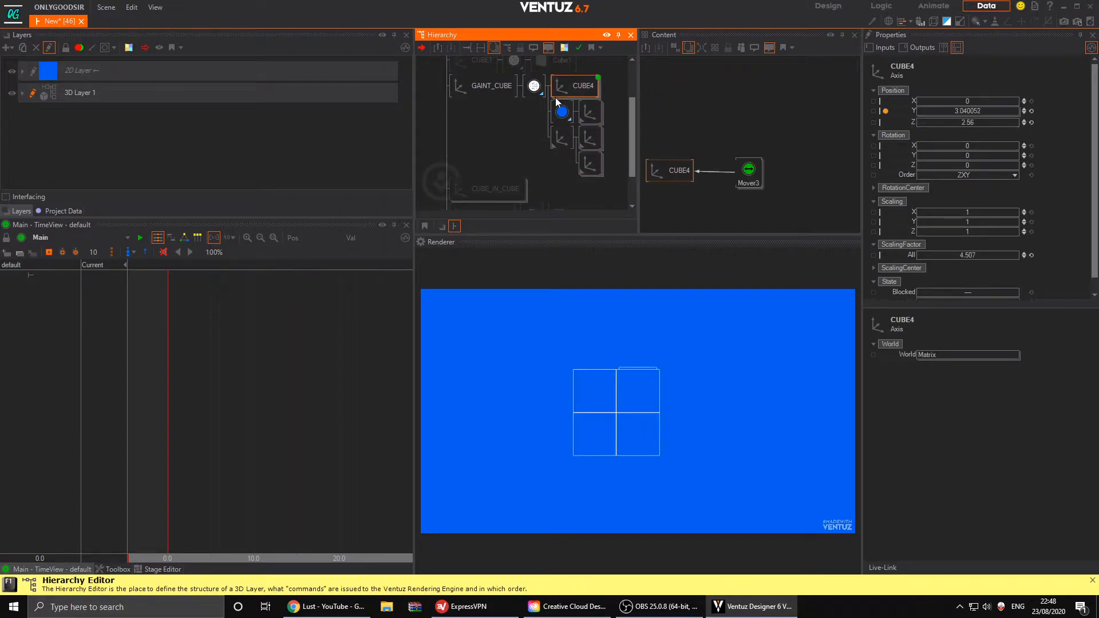
- Rotate GAINT_CUBE to 138.4 about Y
left_click(498, 88)
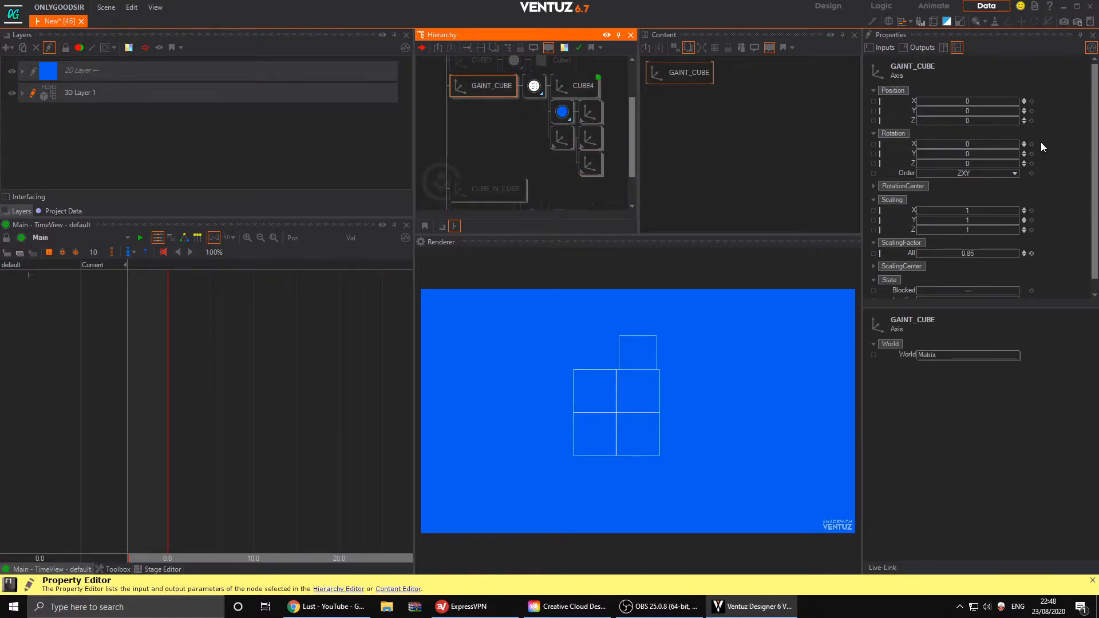
left_click_drag(953, 154, 1047, 158)
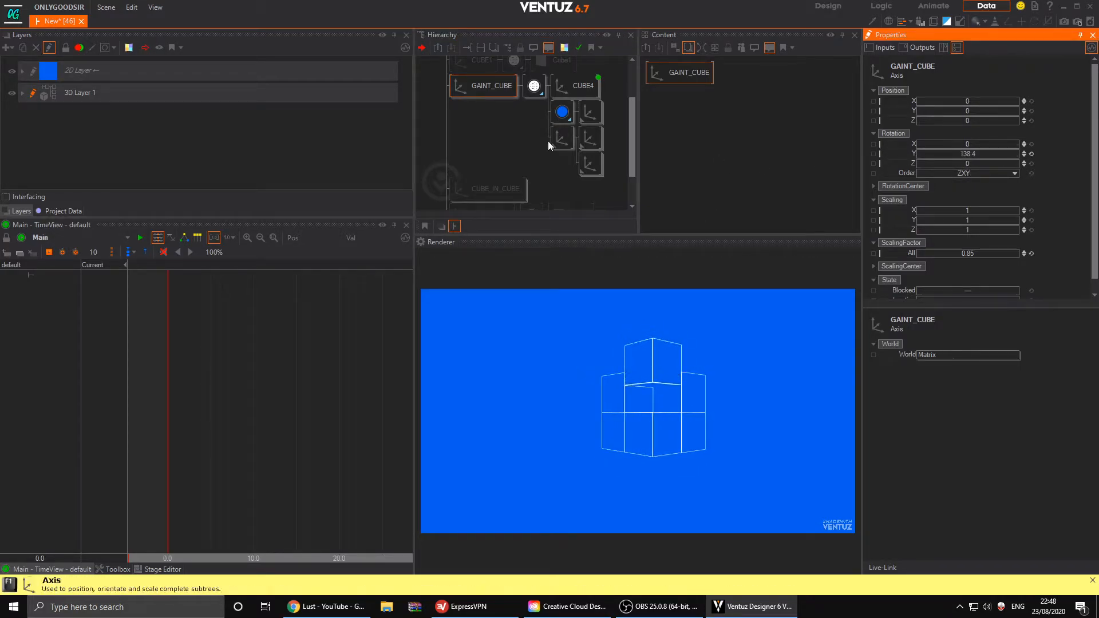
- Collapse and block GAINT_CUBE in the hierarchy, and unblock CUBE1
double_click(478, 95)
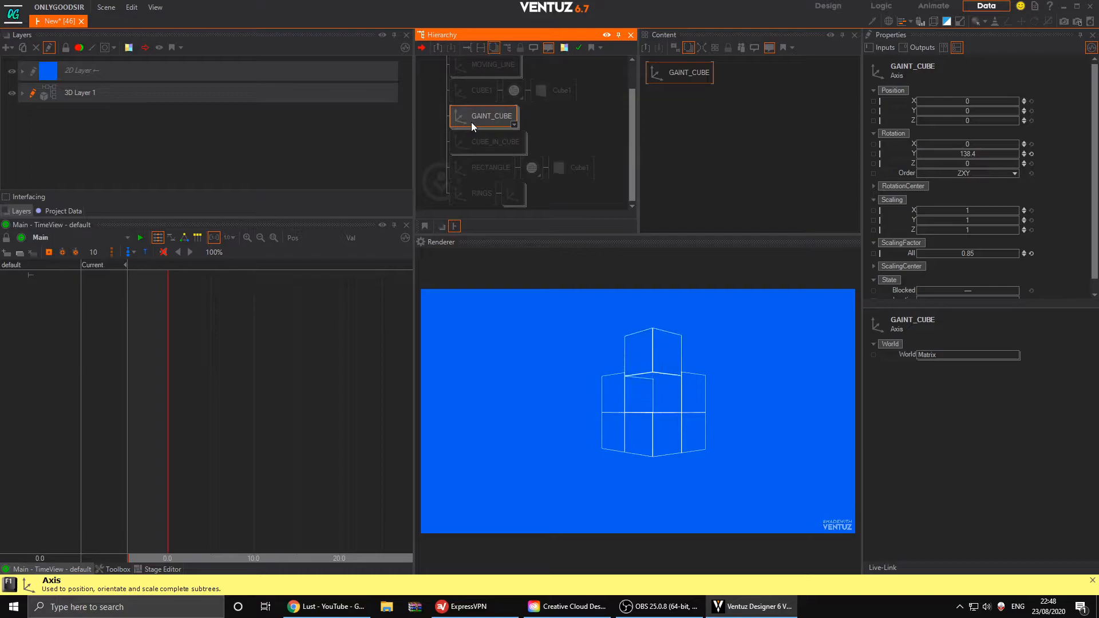
key("ctrl+b")
left_click(473, 98)
key("ctrl+b")
key("ctrl+b")
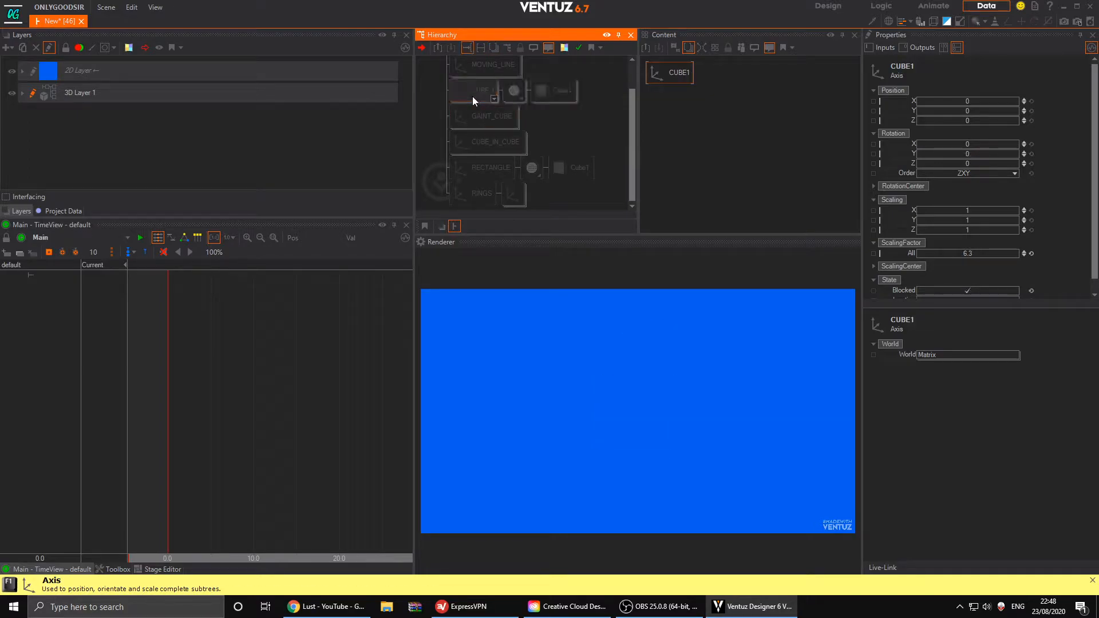
key("ctrl+b")
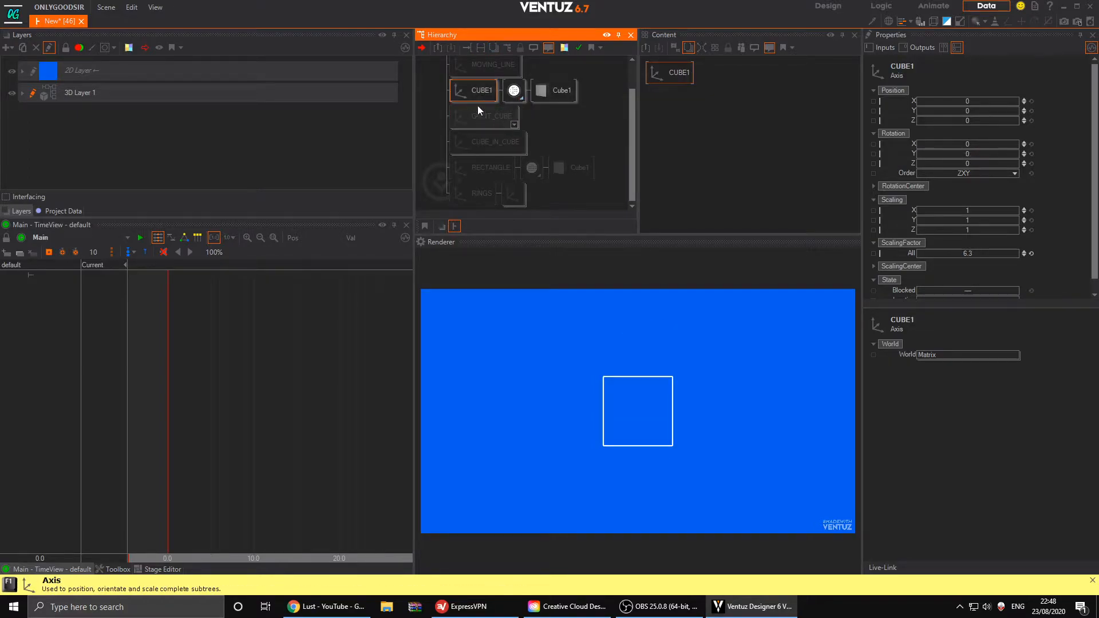
- Link the Cube1 geometry directly under the CUBE1 axis and insert a Material in front of the linked copy
right_click_drag(544, 93, 518, 86)
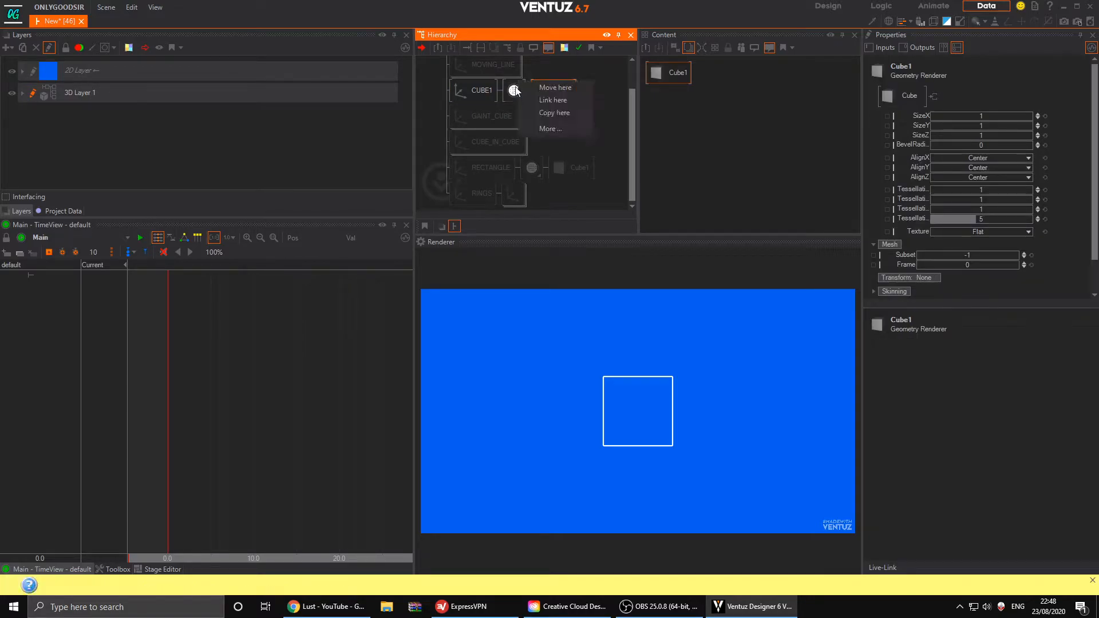
left_click(553, 101)
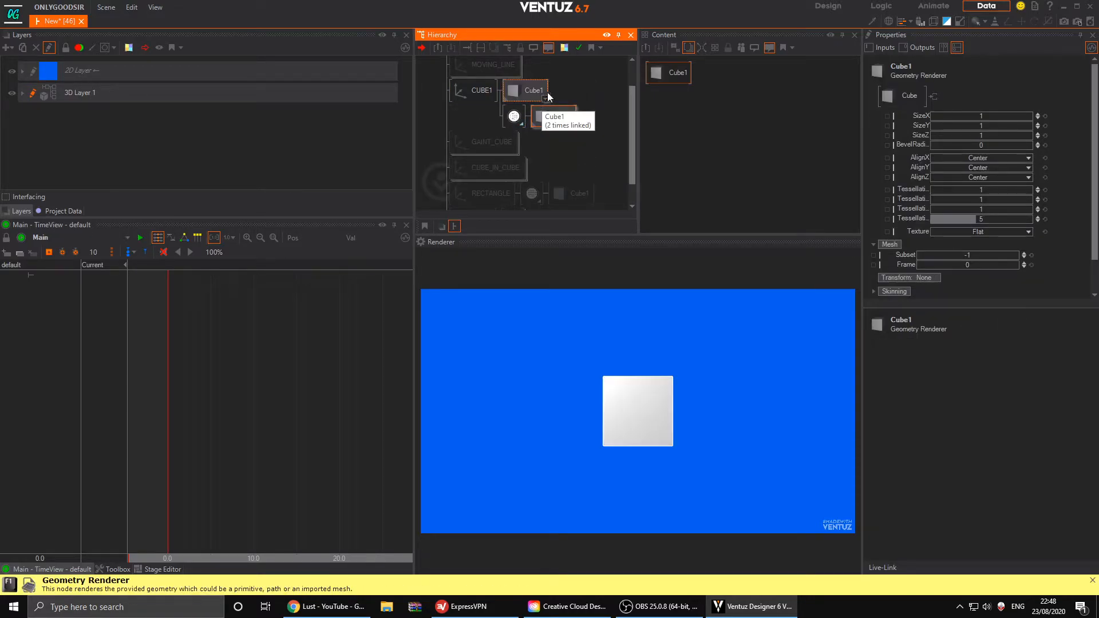
double_click(496, 122)
left_click_drag(511, 150, 511, 92)
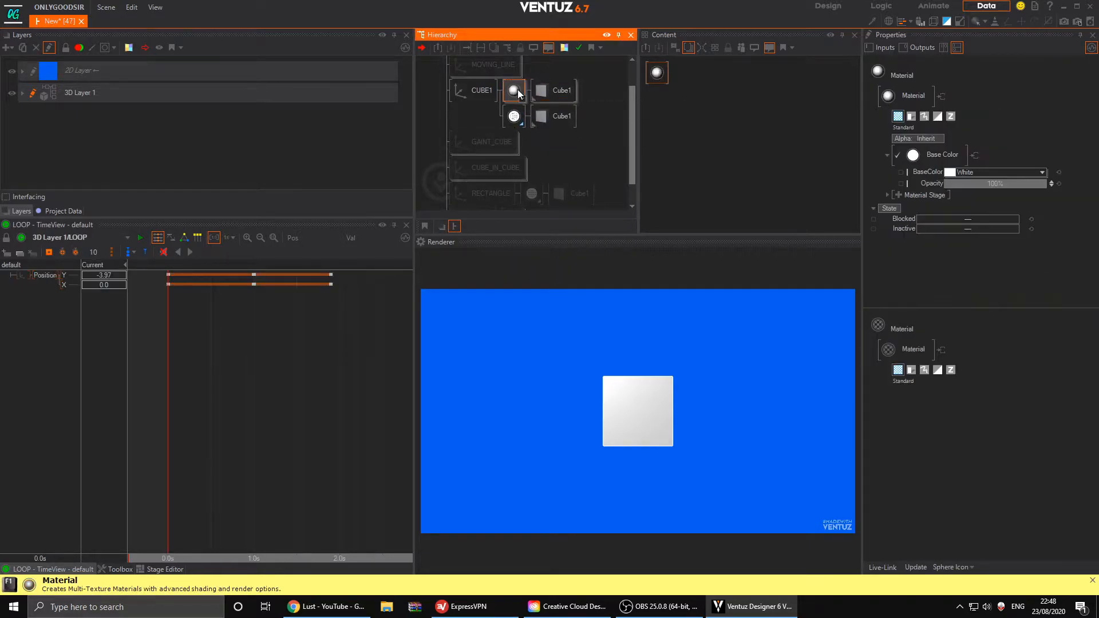
- Color the new CUBE1 material 0, 95, 239 from the background, set its lighting to No Light and expose its BaseColor
left_click_drag(950, 173, 738, 321)
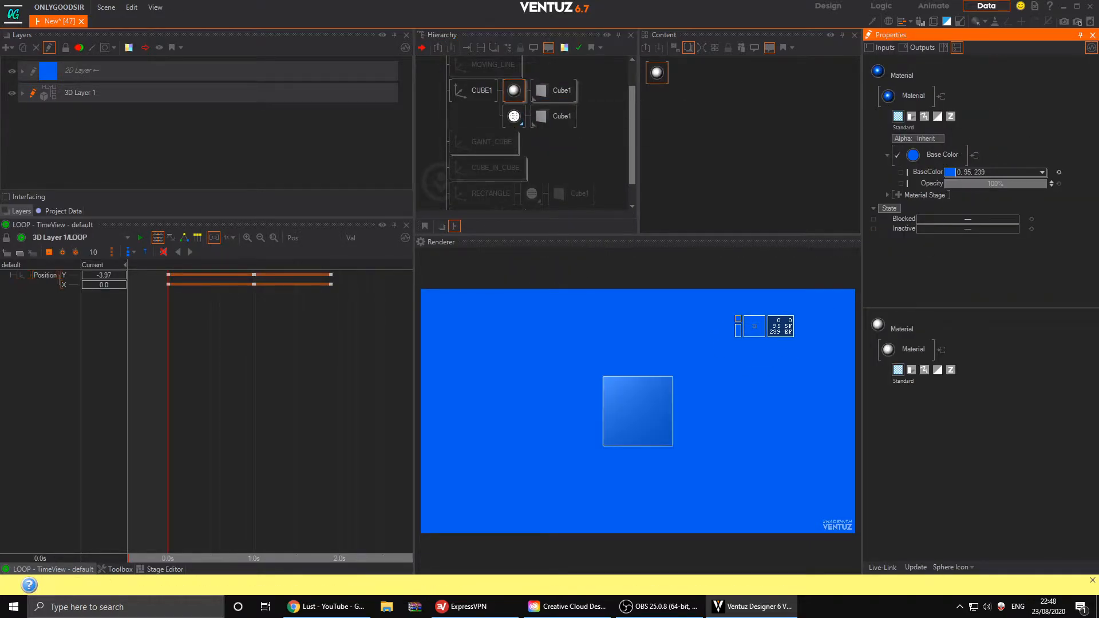
left_click(954, 154)
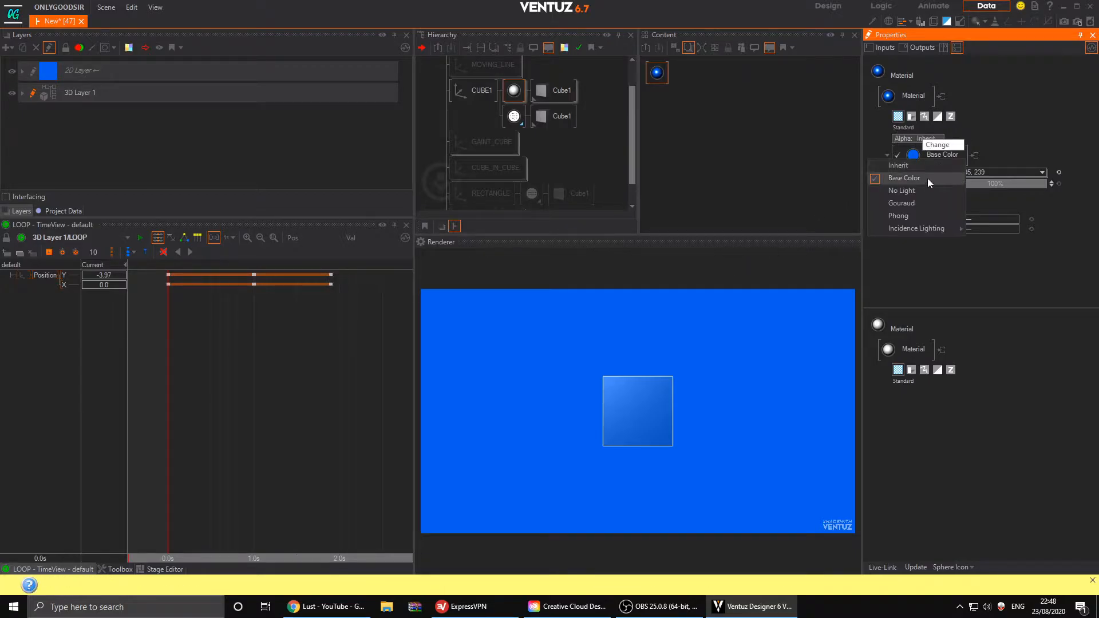
left_click(905, 191)
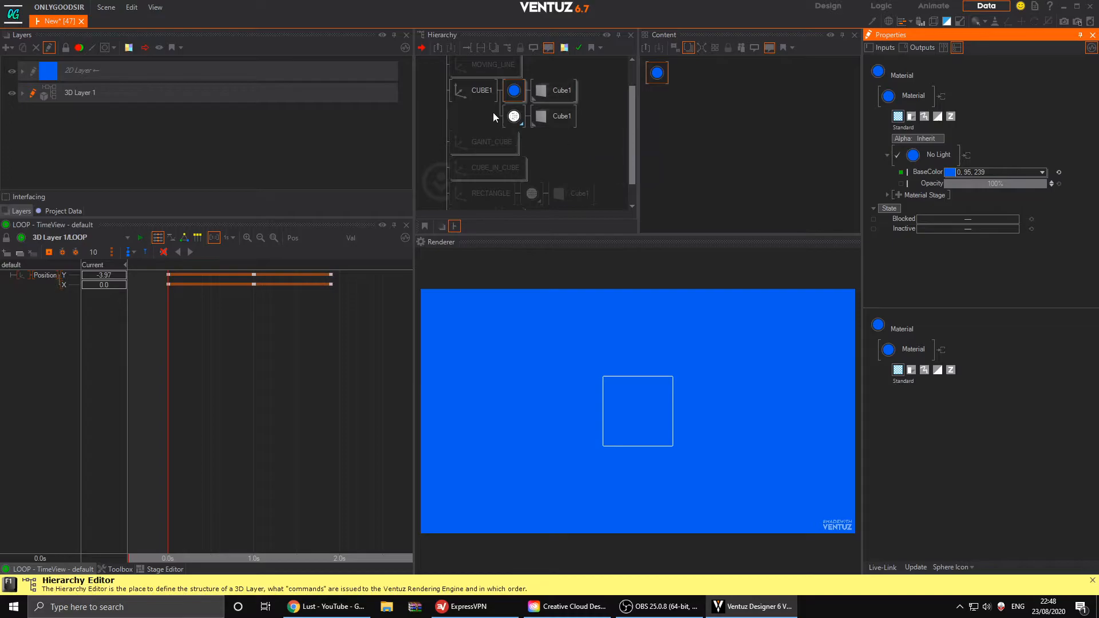
- Rotate CUBE1 to 58 about Y
left_click(531, 98)
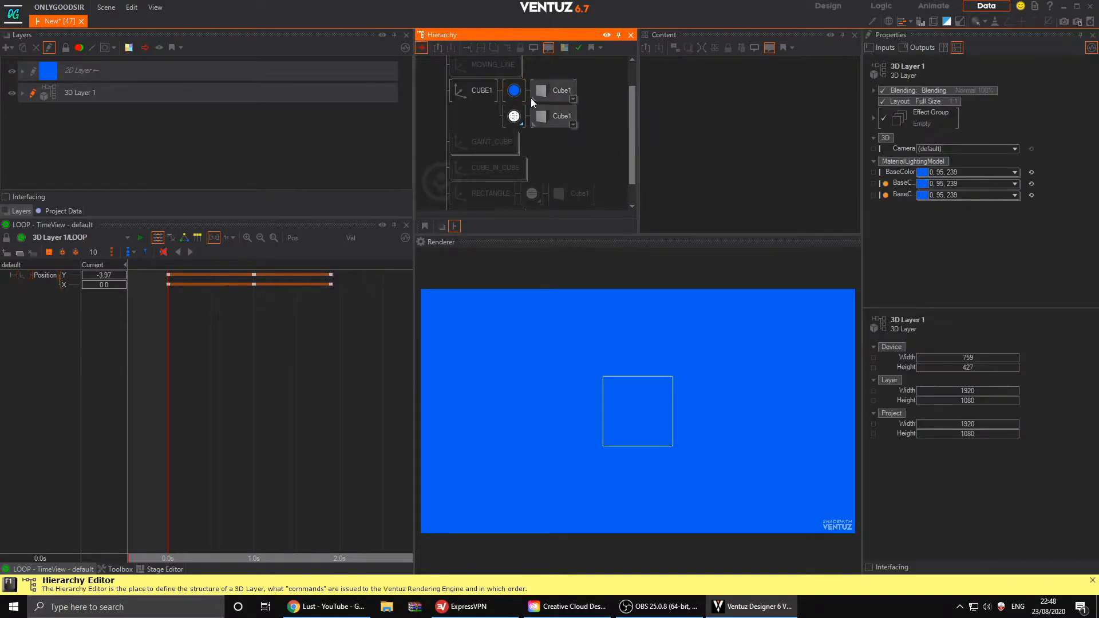
left_click(473, 94)
left_click_drag(977, 157, 893, 180)
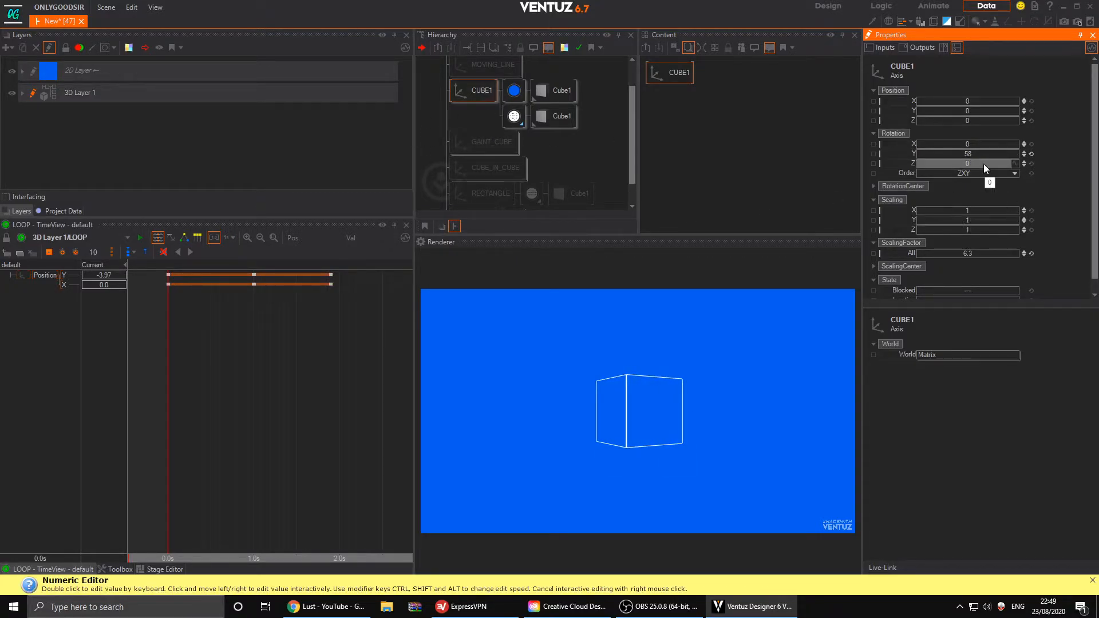
- Bind 3D Layer 1's exposed BaseColor for the CUBE1 solid material to the 2D Layer's background color
left_click(516, 97)
left_click(82, 71)
left_click_drag(158, 98, 675, 131)
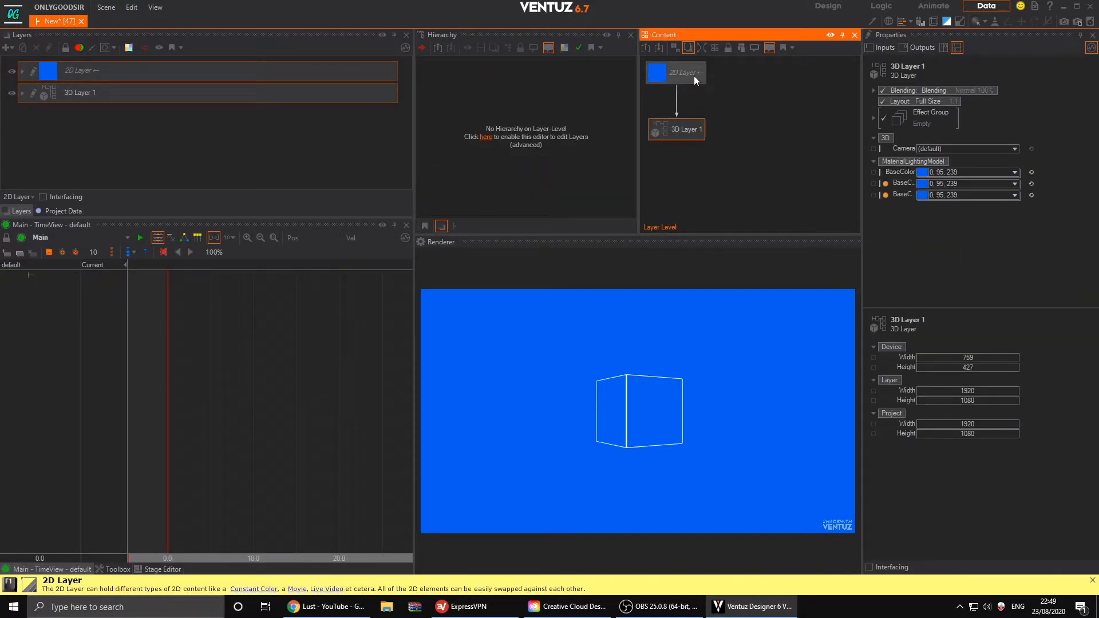
left_click_drag(900, 171, 687, 79)
left_click(753, 101)
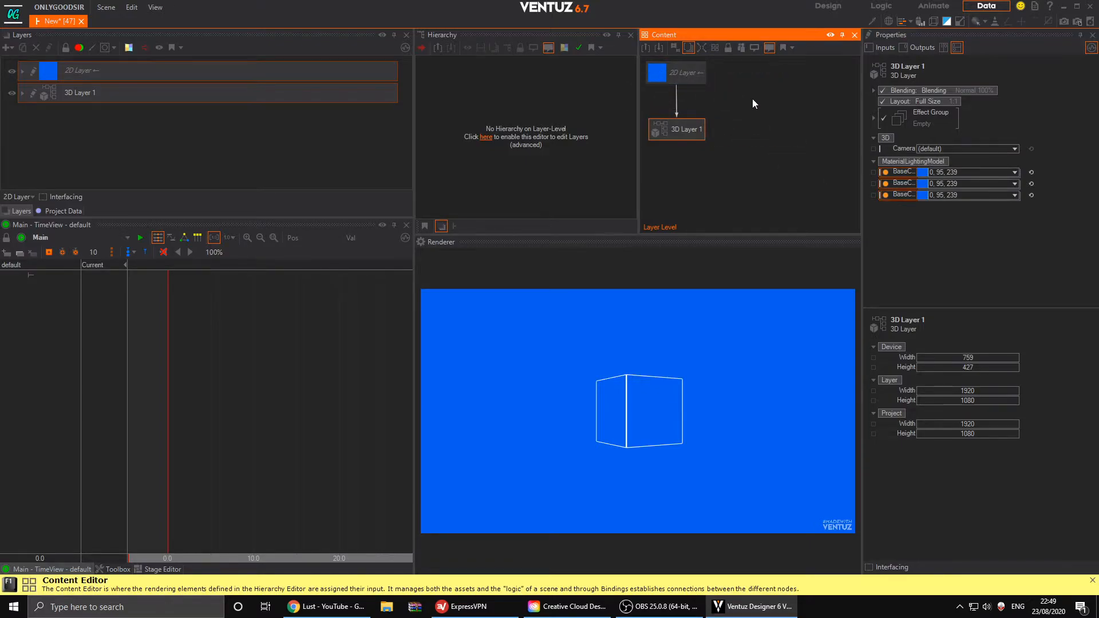
- Collapse CUBE1 inside 3D Layer 1 and block it
left_click(48, 95)
left_click(464, 95)
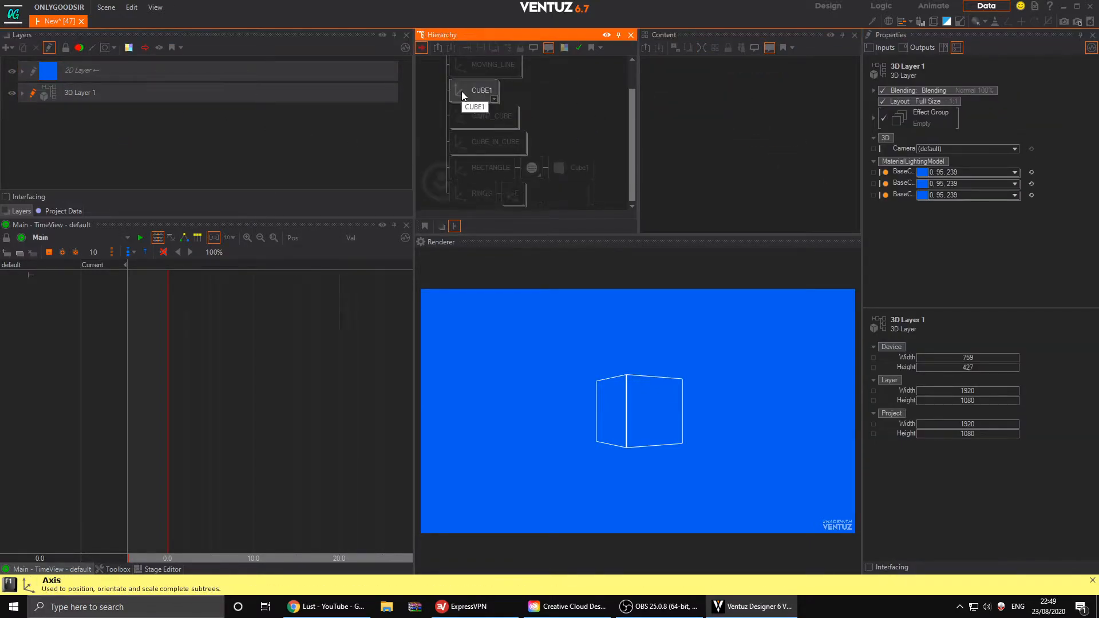
left_click(473, 95)
key("b")
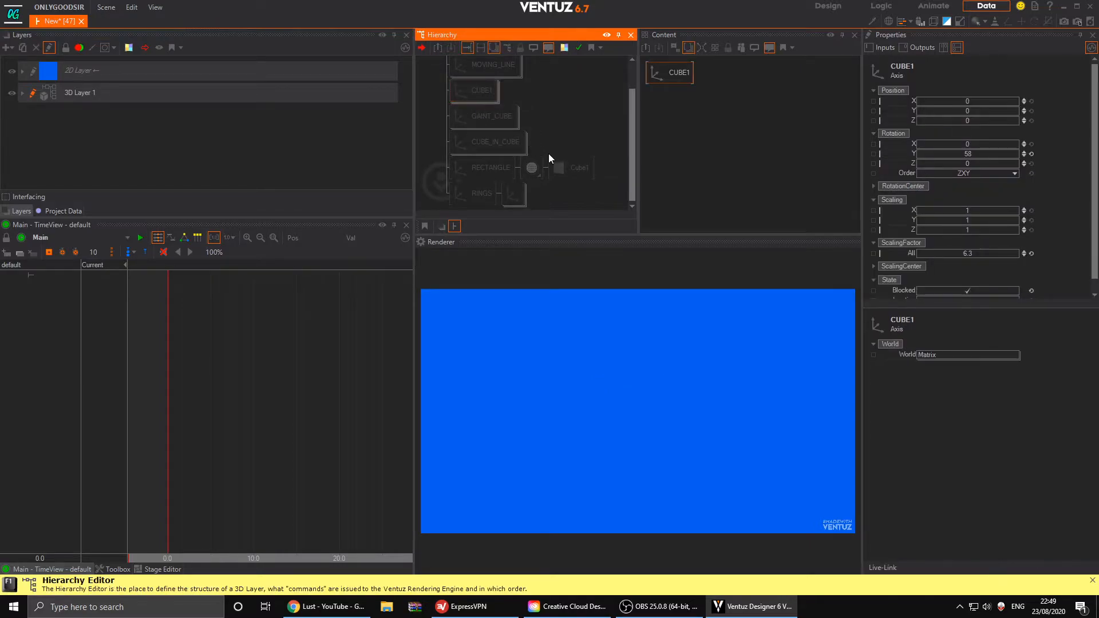
- Unblock CUBE_IN_CUBE and expand it to show its CUBE2 and CUBE3 branches
left_click(473, 193)
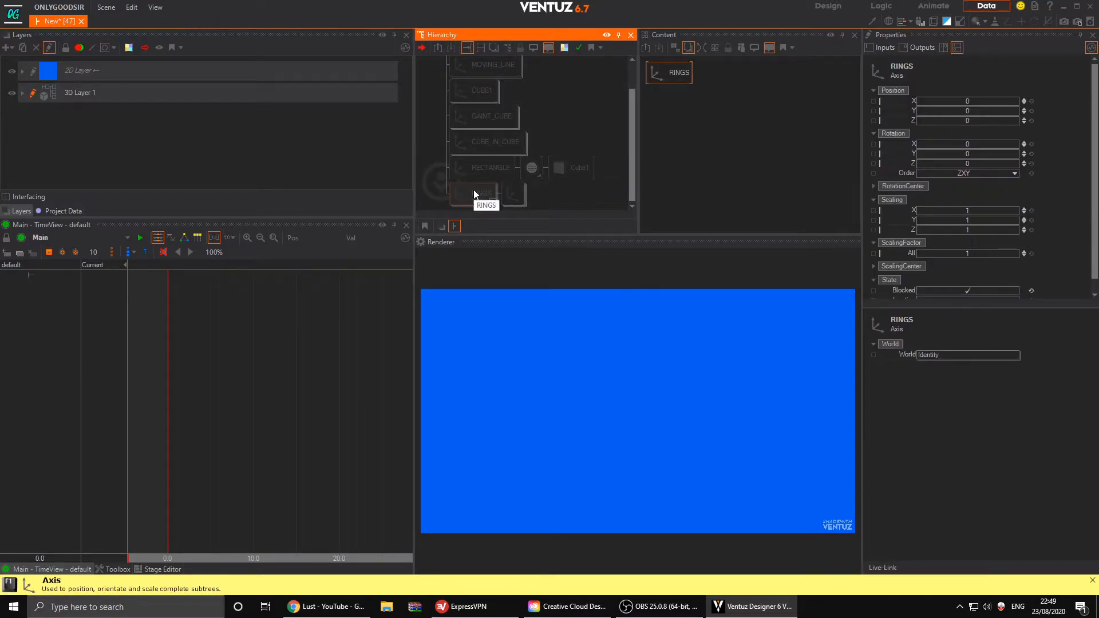
left_click(478, 151)
key("b")
left_click(522, 150)
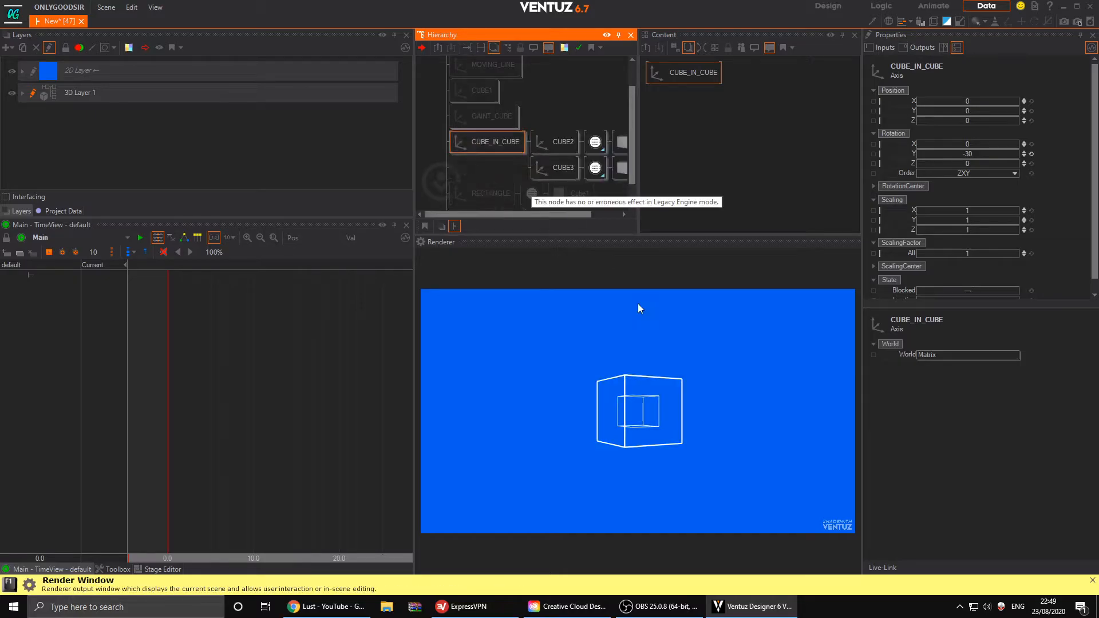
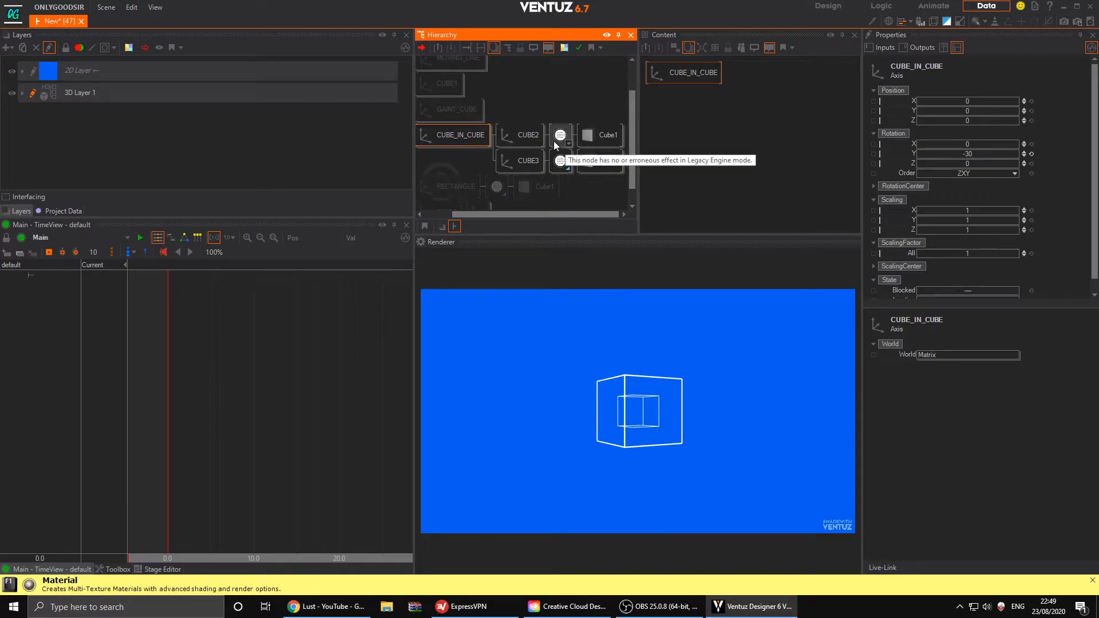
- Move CUBE3 ahead of CUBE2 inside CUBE_IN_CUBE and link the Cube1 geometry directly under CUBE3
left_click(528, 138)
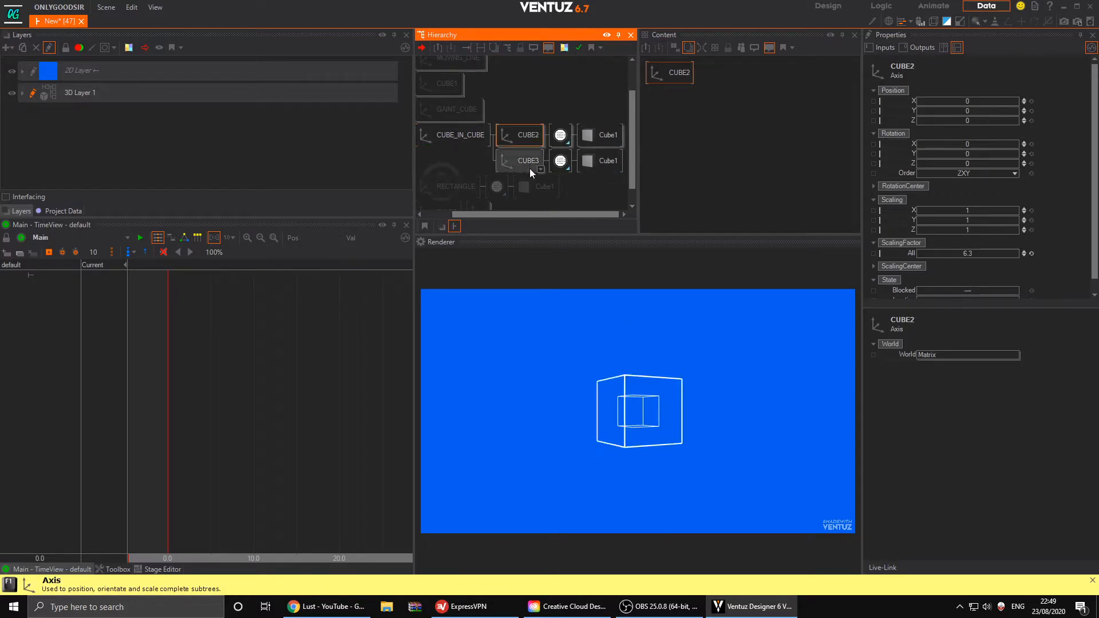
left_click_drag(527, 164, 522, 133)
right_click_drag(599, 135, 566, 135)
left_click(580, 147)
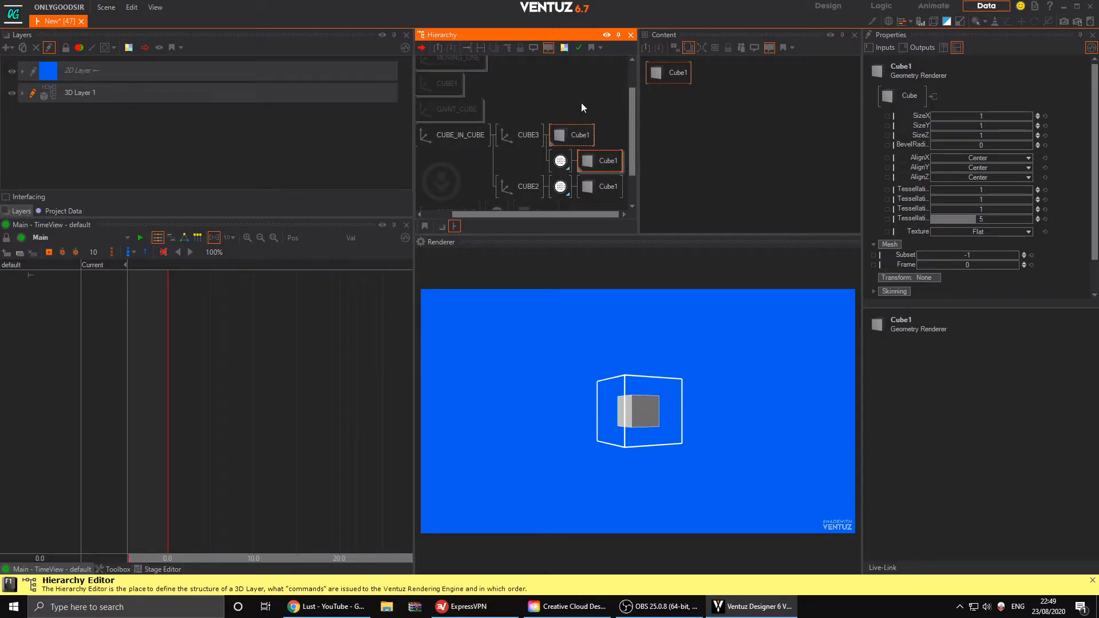
- Insert a Material in front of CUBE3's linked cube, colored 0, 95, 239 from the background with No Light lighting
double_click(583, 107)
type("c")
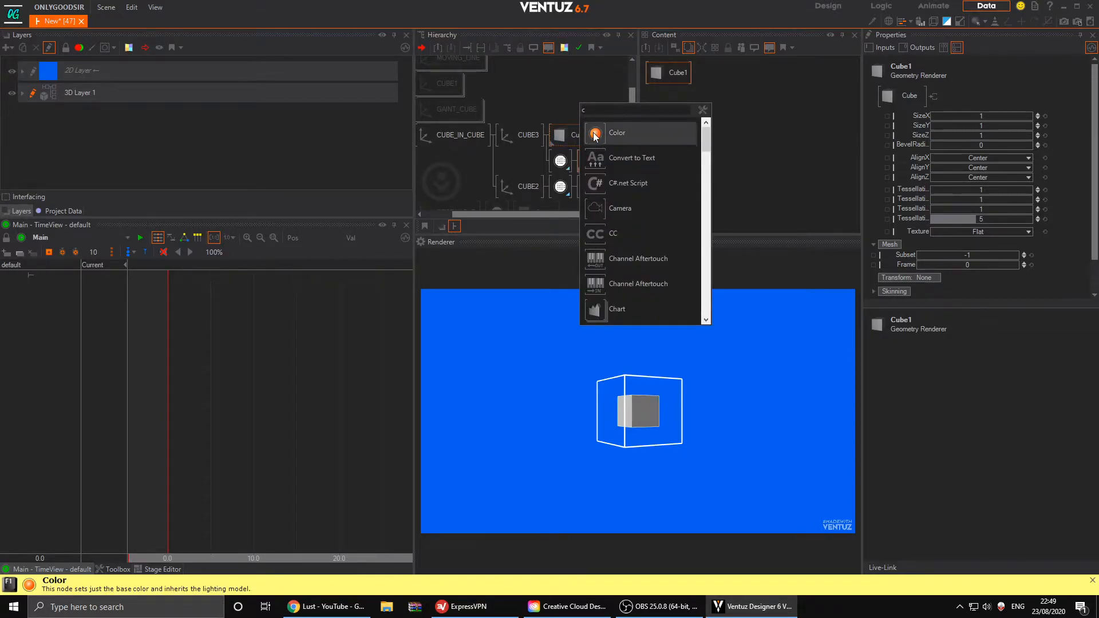
left_click(595, 135)
left_click(553, 139)
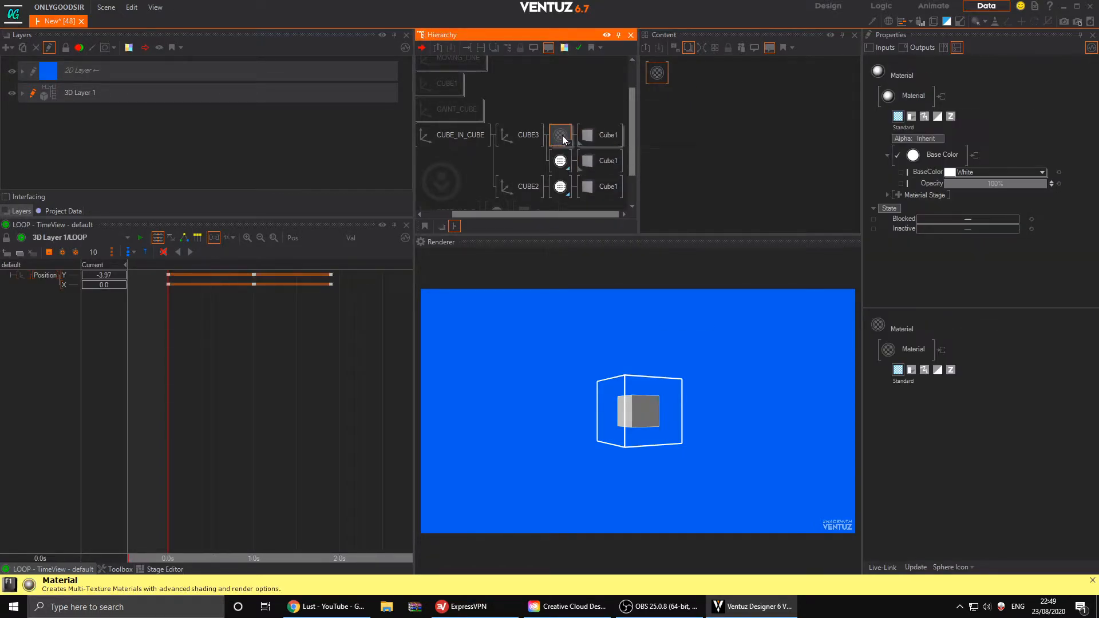
left_click_drag(950, 172, 735, 370)
left_click(943, 155)
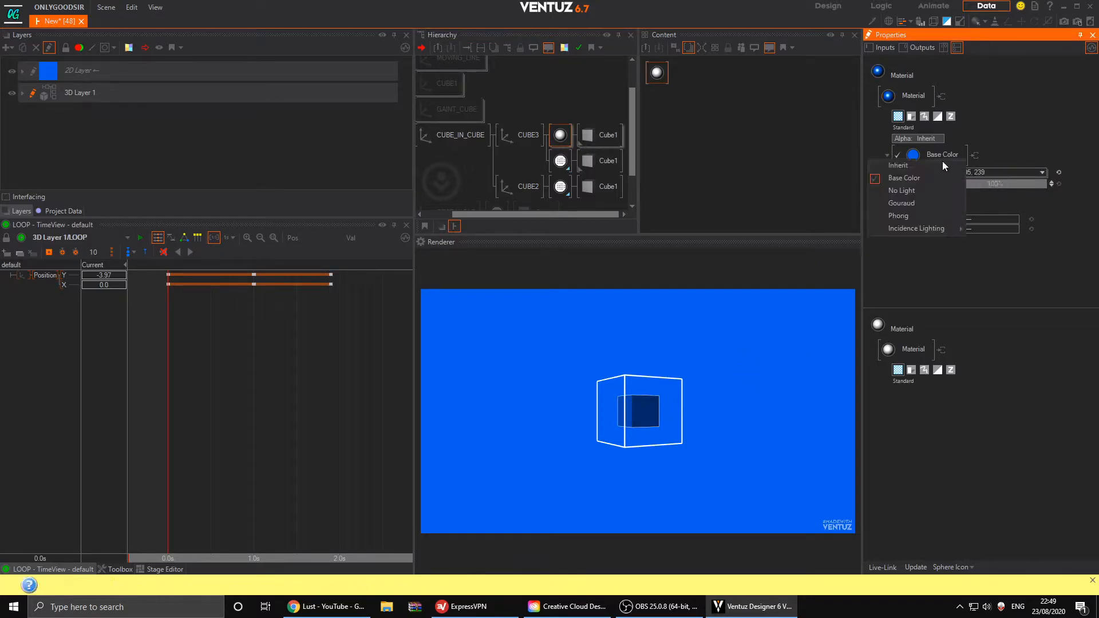
left_click(911, 188)
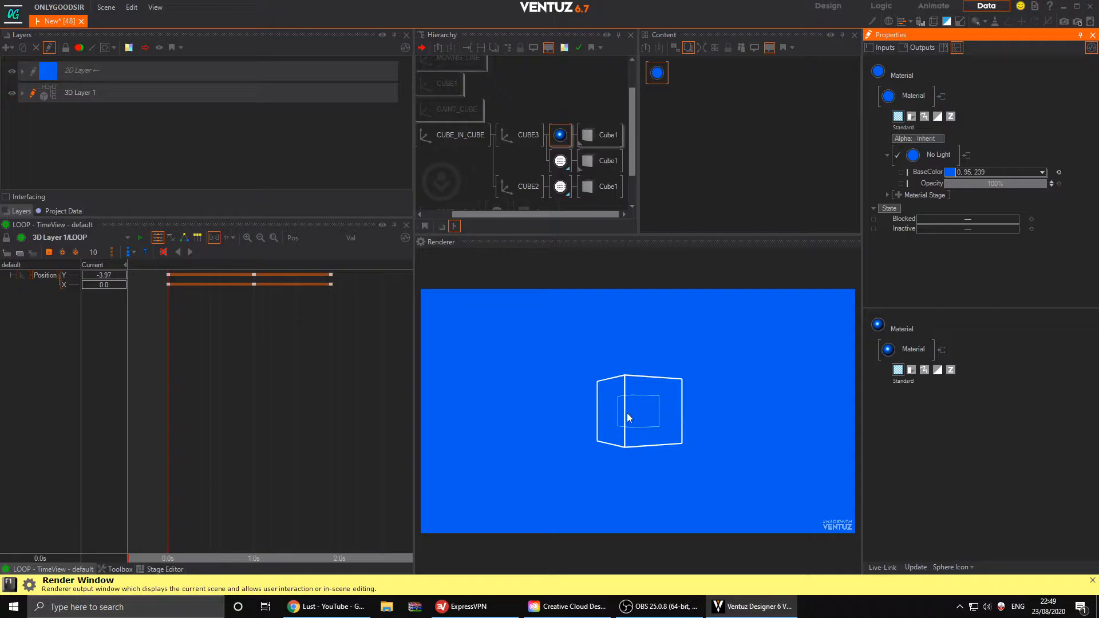
- Try several LineCulling options on CUBE3's line material and settle on Show Rim
left_click(570, 164)
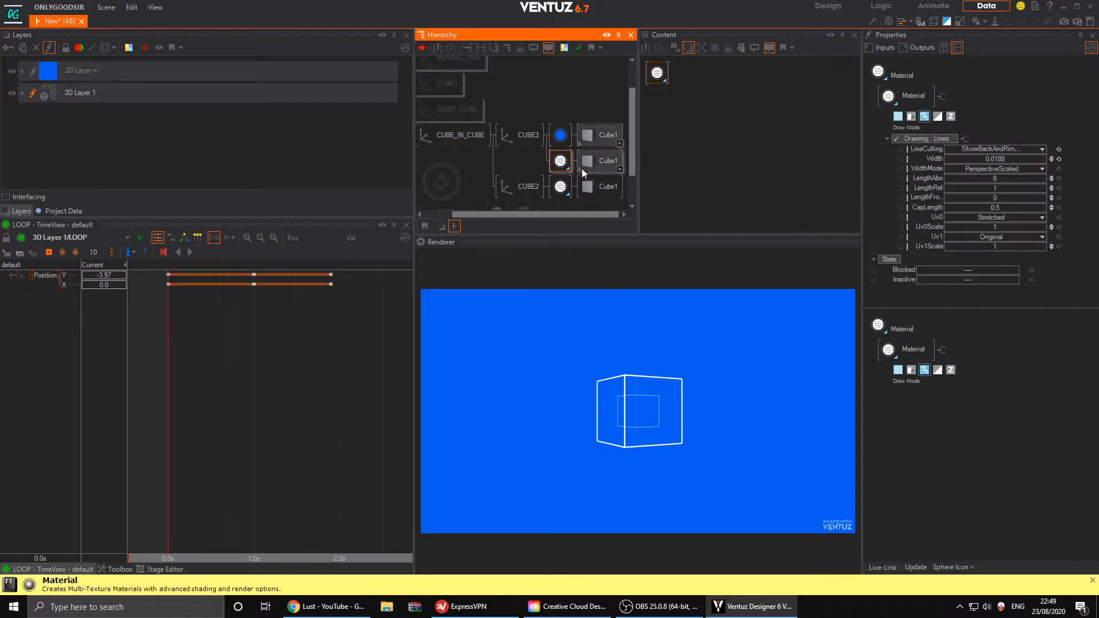
left_click(1005, 148)
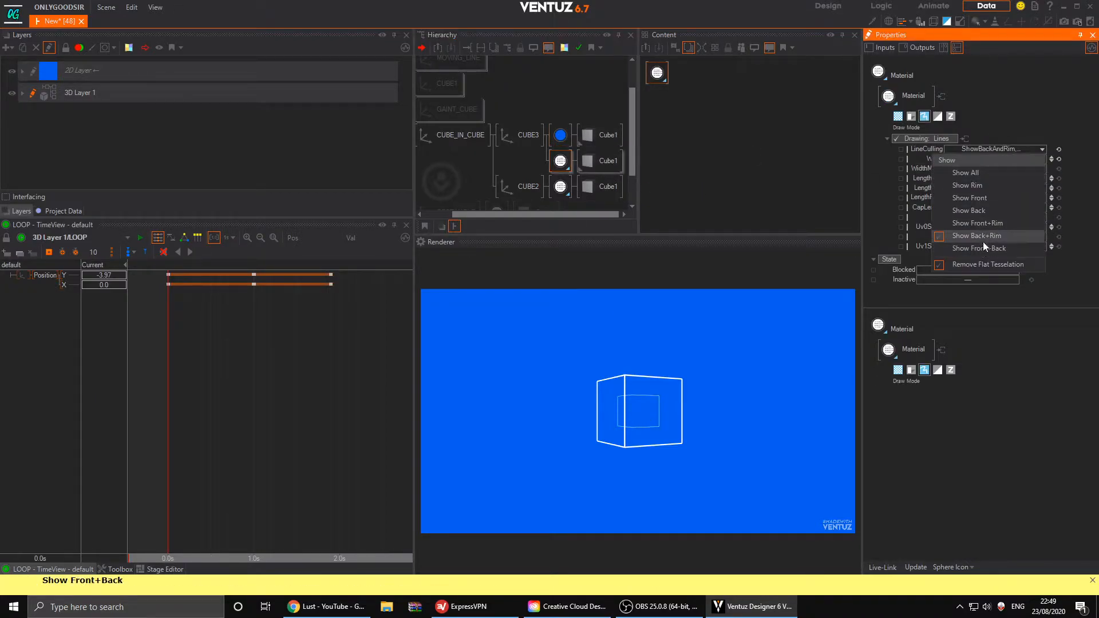
left_click(986, 223)
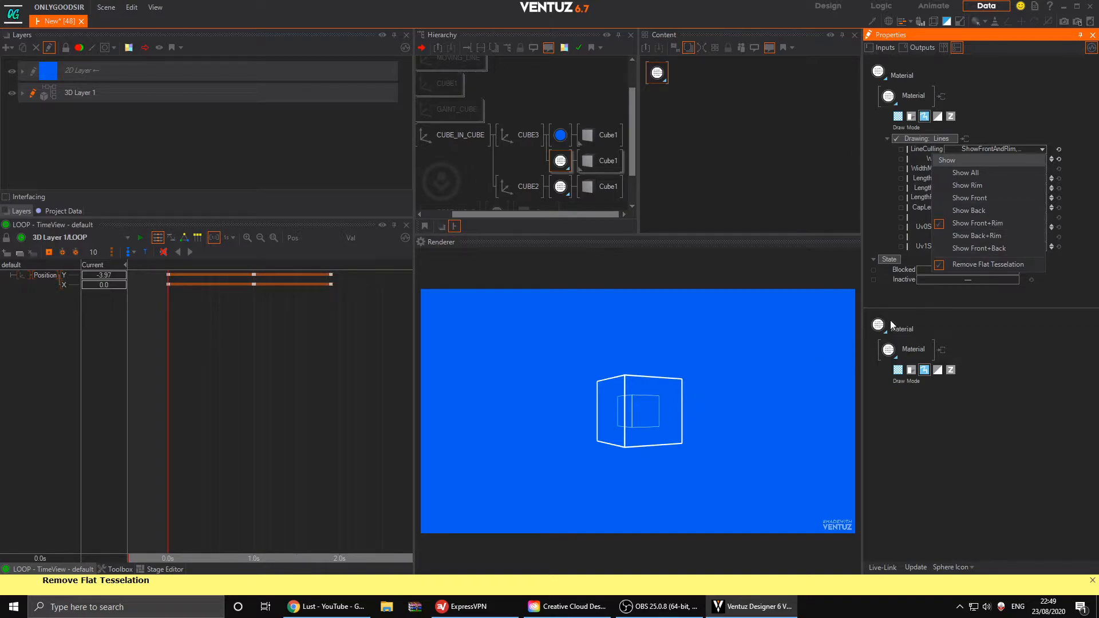
left_click(986, 236)
left_click(983, 212)
left_click(980, 185)
left_click(980, 172)
left_click(981, 190)
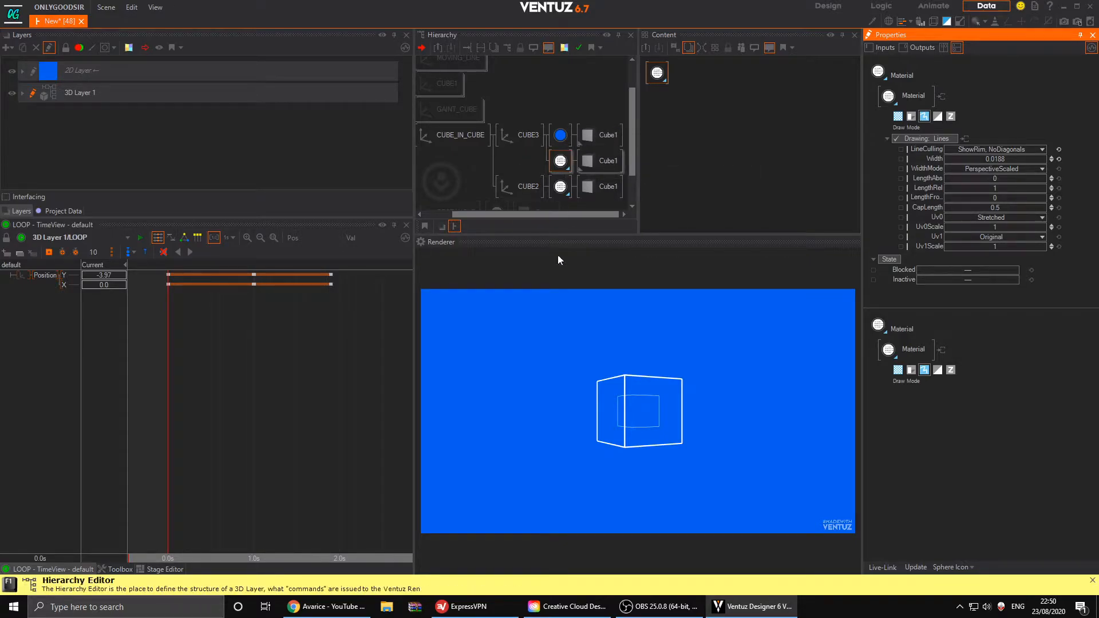
- Rotate CUBE_IN_CUBE to -28 about Y
left_click(444, 139)
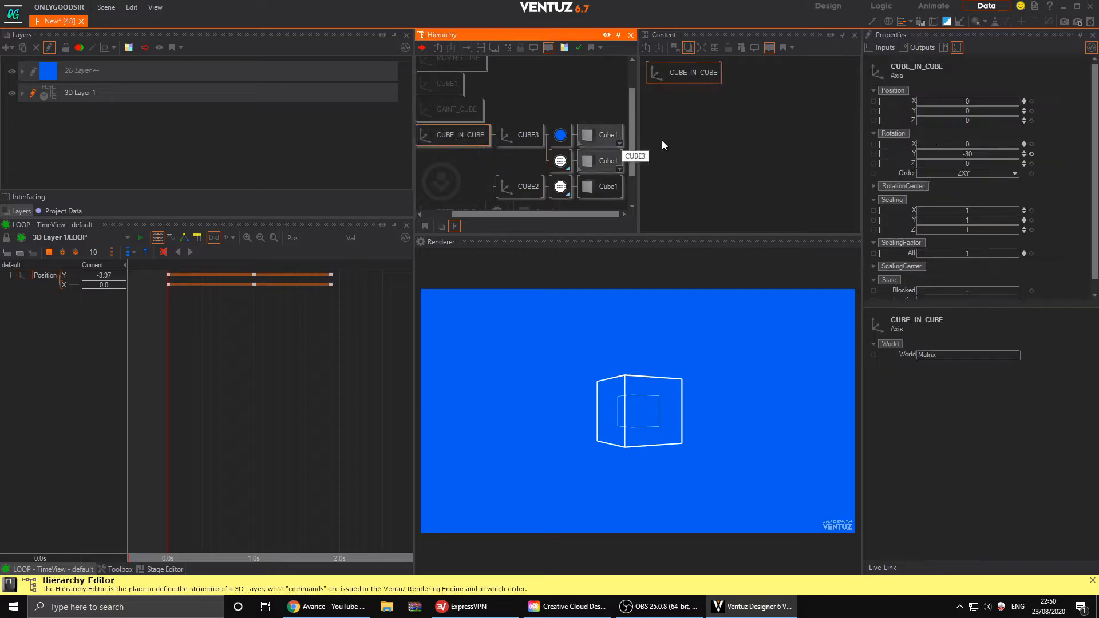
mouse_move(981, 154)
left_mouse_down()
mouse_move(1002, 156)
mouse_move(981, 155)
left_mouse_up()
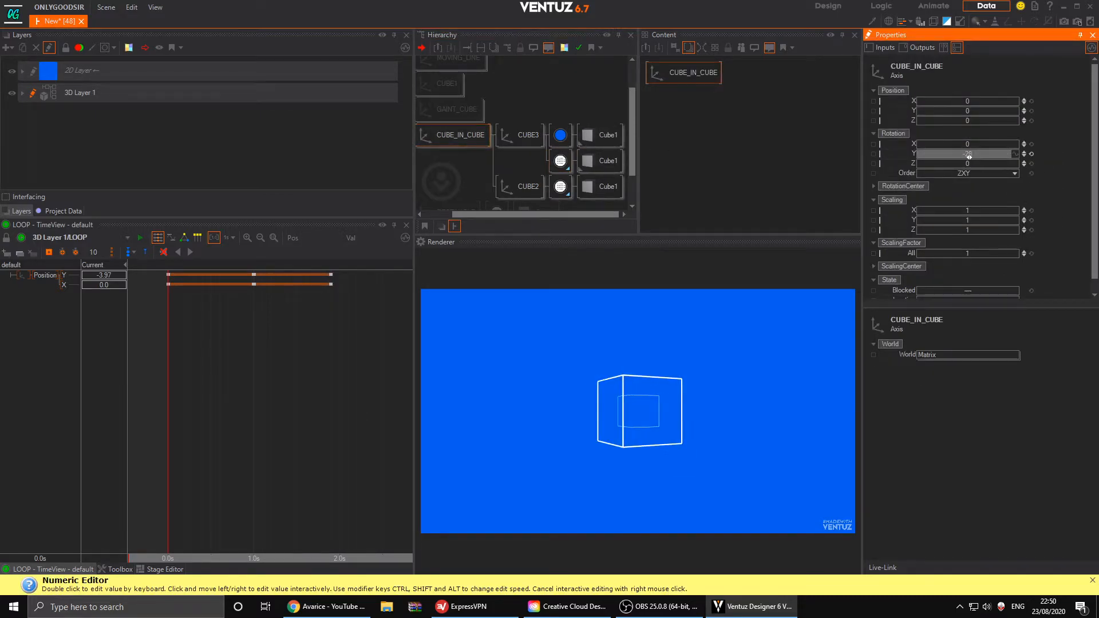
- Expose the BaseColor of CUBE3's solid material on 3D Layer 1 and bind it to the 2D Layer's background color
left_click(560, 135)
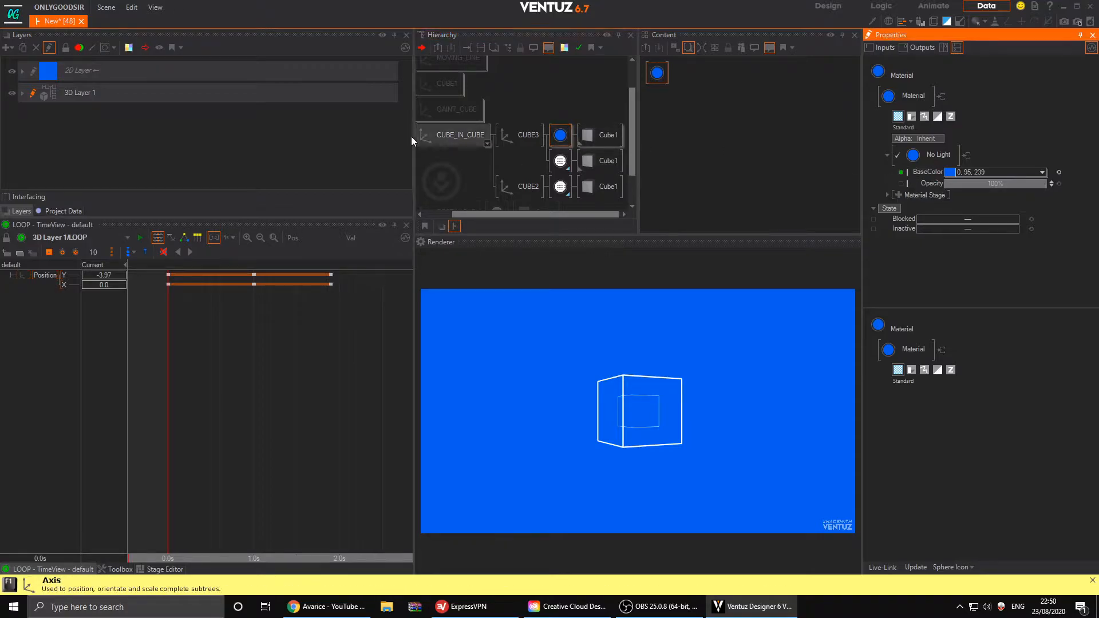
left_click(128, 94)
left_click(140, 76)
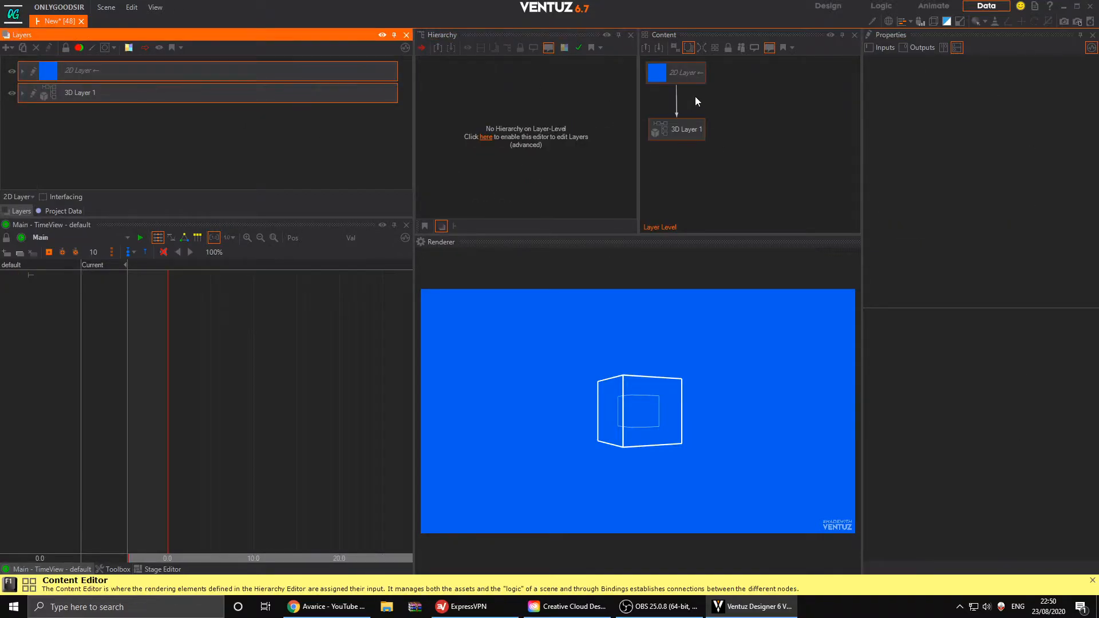
left_click(684, 129)
left_click_drag(906, 174, 693, 73)
- Collapse CUBE_IN_CUBE inside 3D Layer 1 and block it
left_click(32, 94)
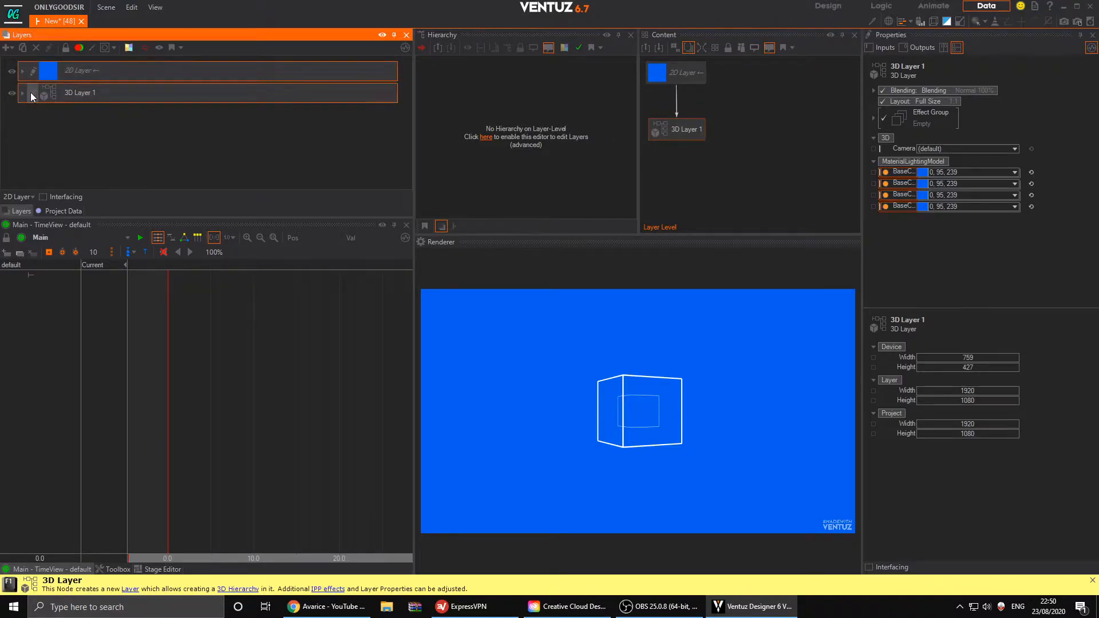
left_click(456, 142)
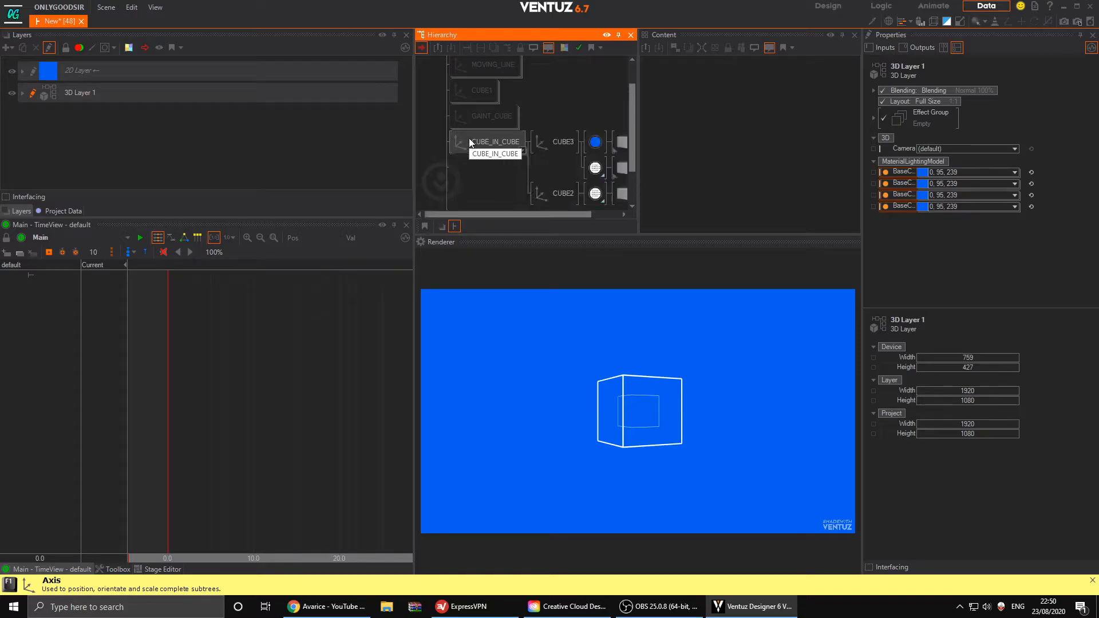
left_click(470, 141)
key("b")
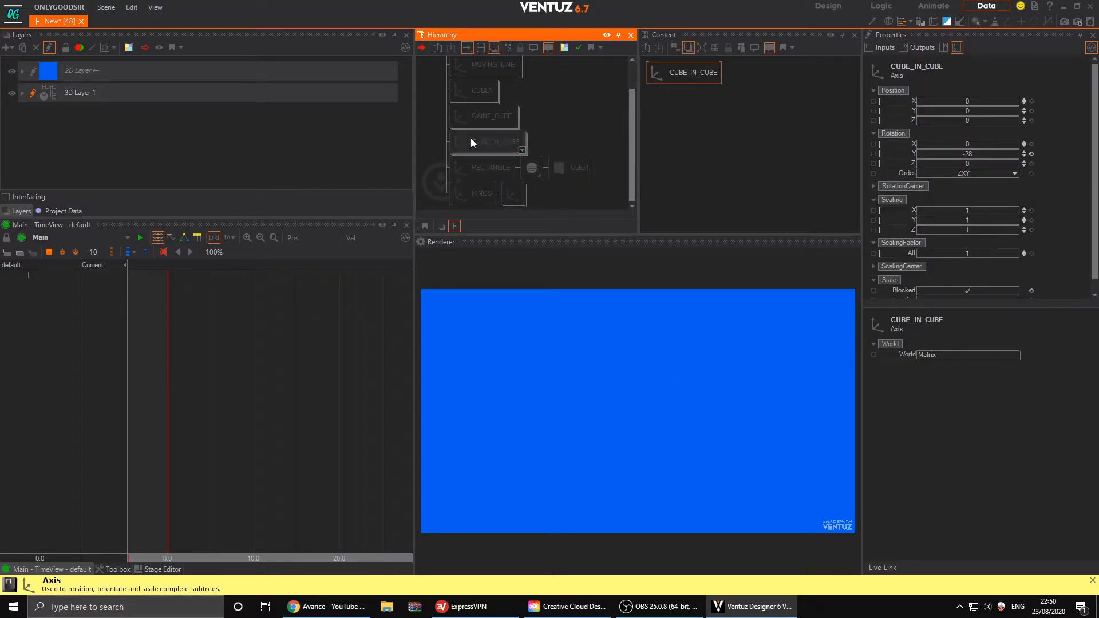
- Add an Axis at the start of 3D Layer 1 with a Rectangle beneath it, and scale the axis to 22
type("ax")
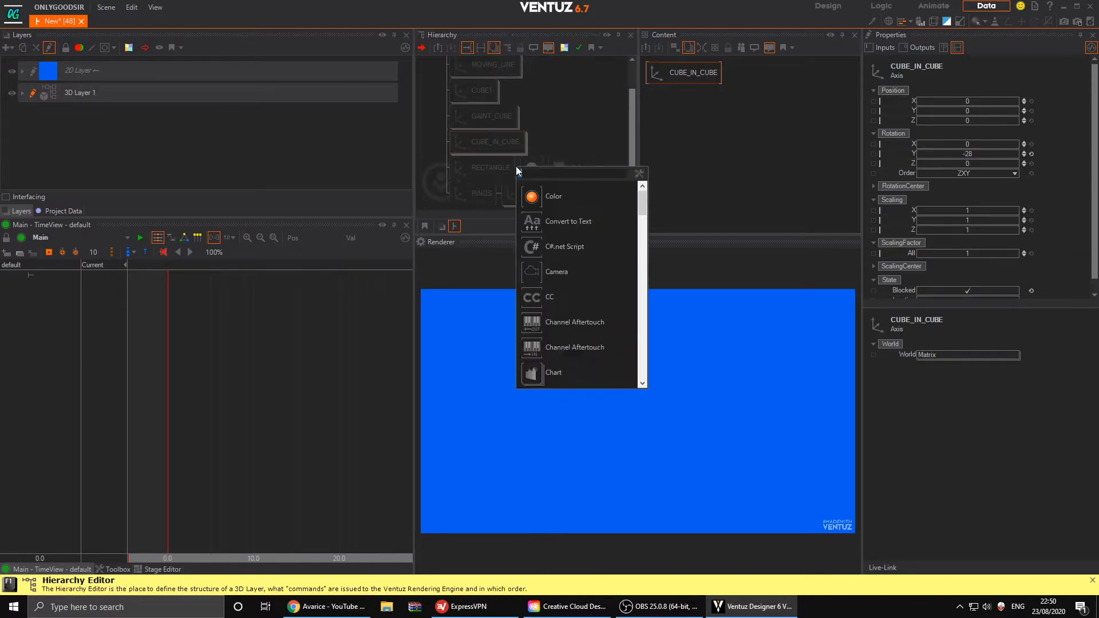
left_click(534, 197)
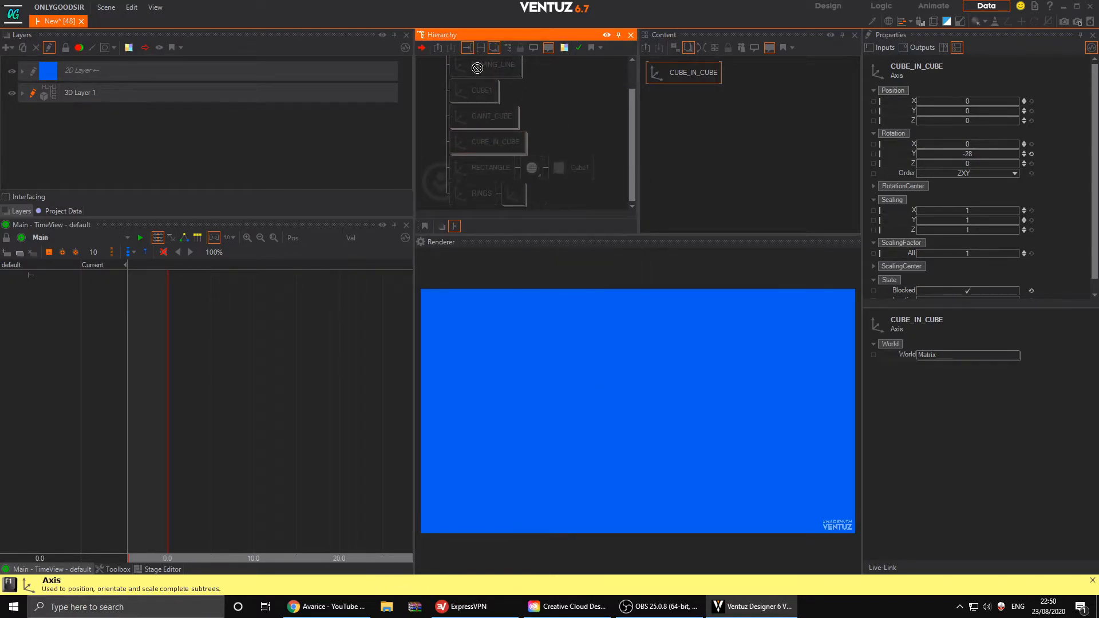
scroll(483, 89, "up", 1)
scroll(515, 177, "down", 1)
scroll(493, 200, "up", 1)
key("space")
left_click(508, 126)
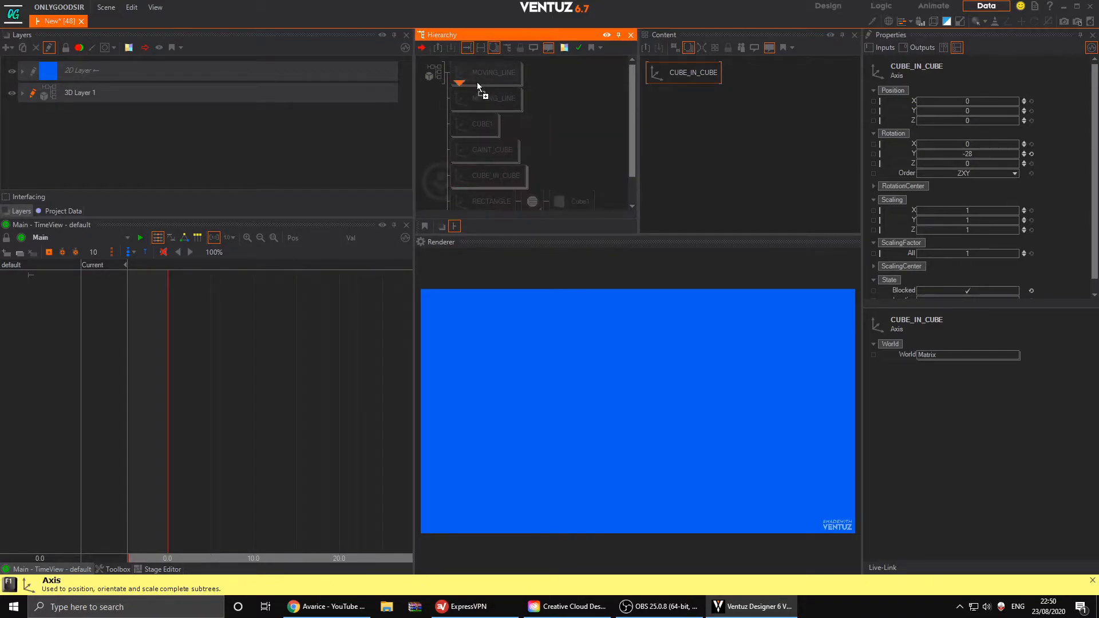
left_click(467, 68)
key("space")
type("re")
left_click(516, 122)
left_click(462, 73)
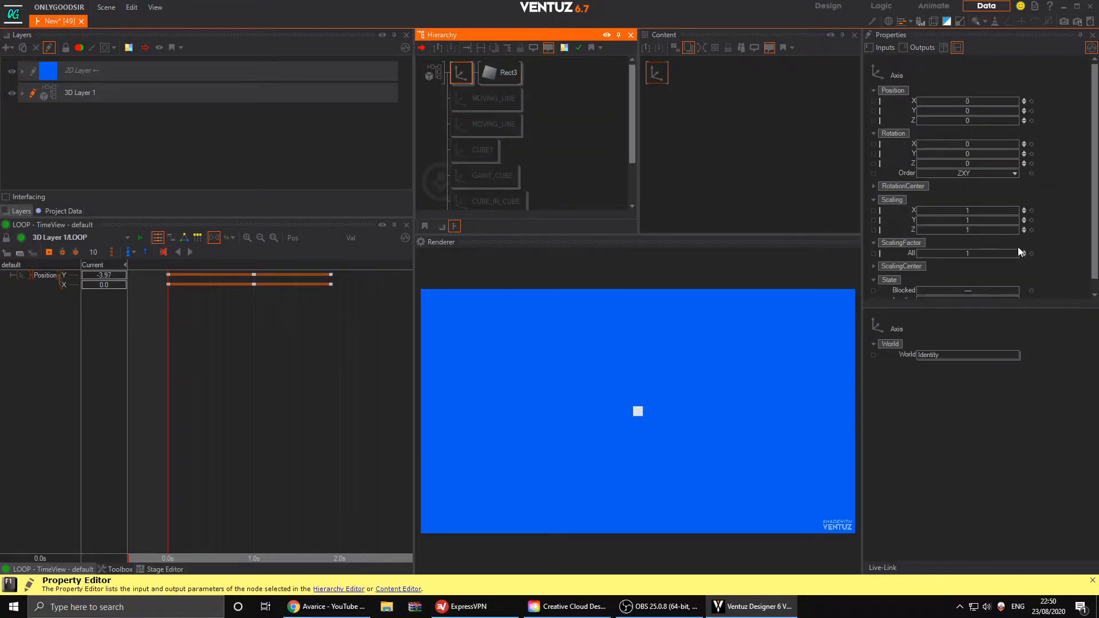
left_click_drag(970, 252, 982, 252)
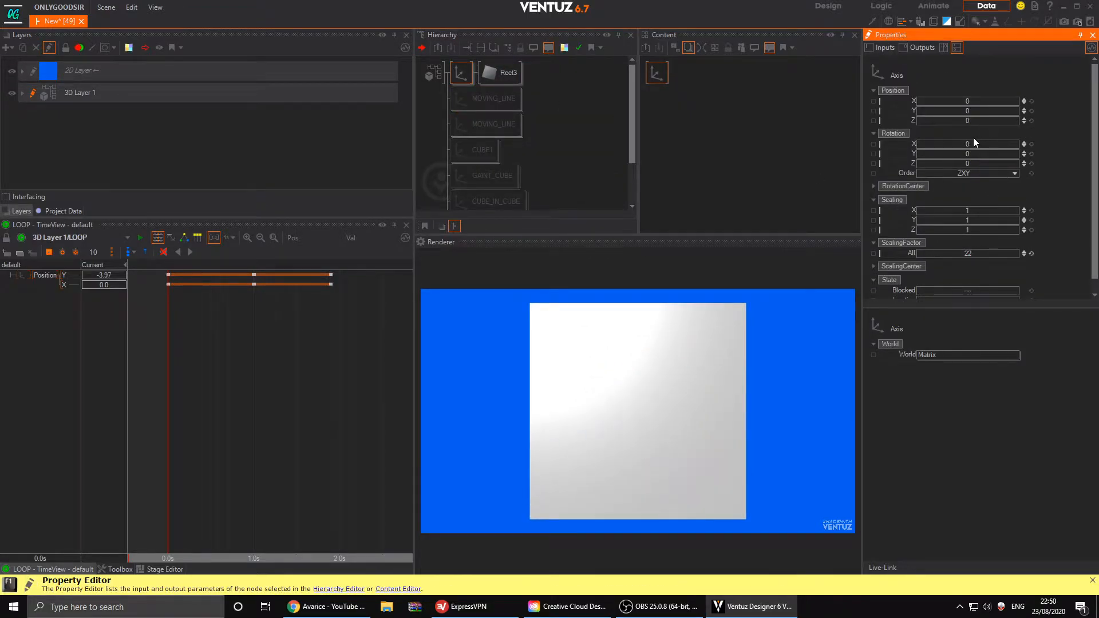
- Move both MOVING_LINE groups, CUBE1, GAINT_CUBE, CUBE_IN_CUBE, RECTANGLE and RINGS under the new axis, below Rect3
left_click(438, 98)
left_click(479, 123)
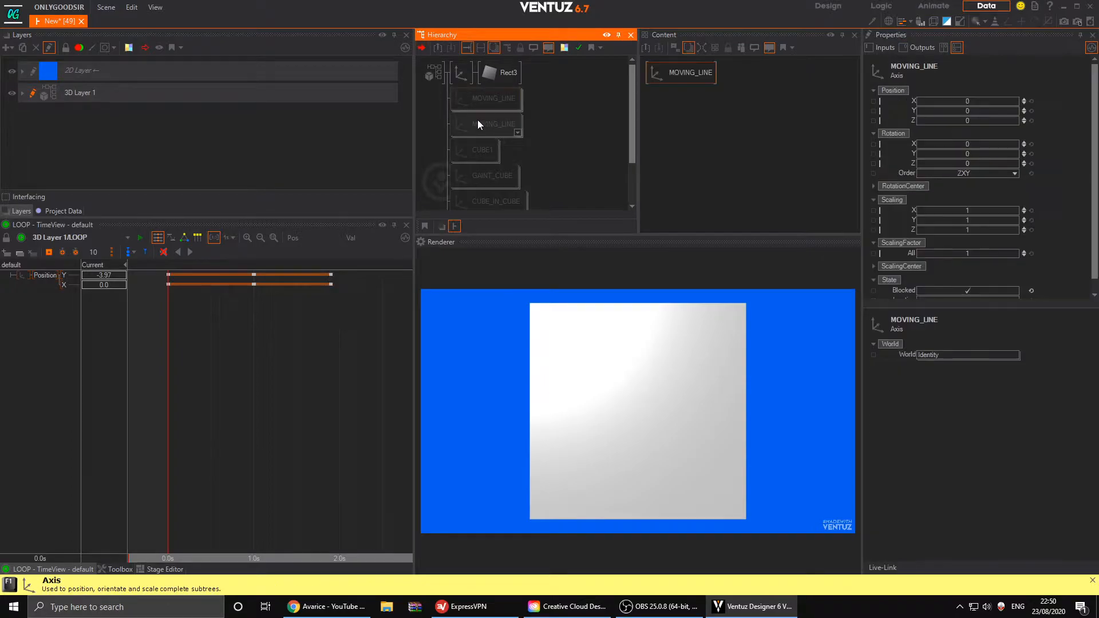
left_click(461, 121, "ctrl")
left_click(466, 153, "ctrl")
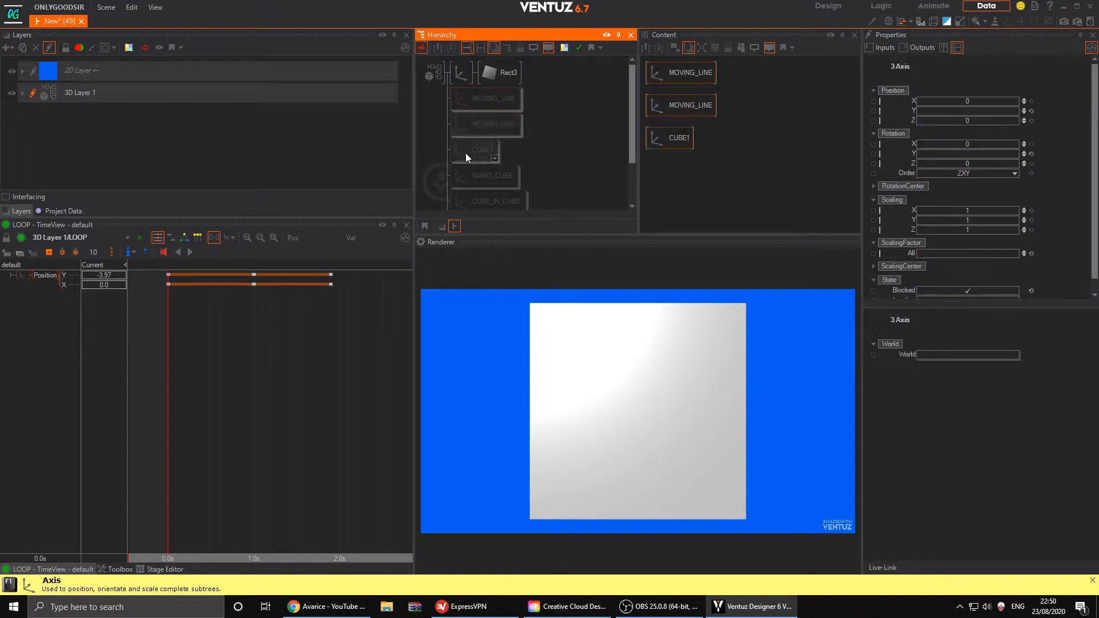
middle_click_drag(482, 165, 485, 122)
left_click(471, 166, "ctrl")
middle_click_drag(473, 189, 475, 174)
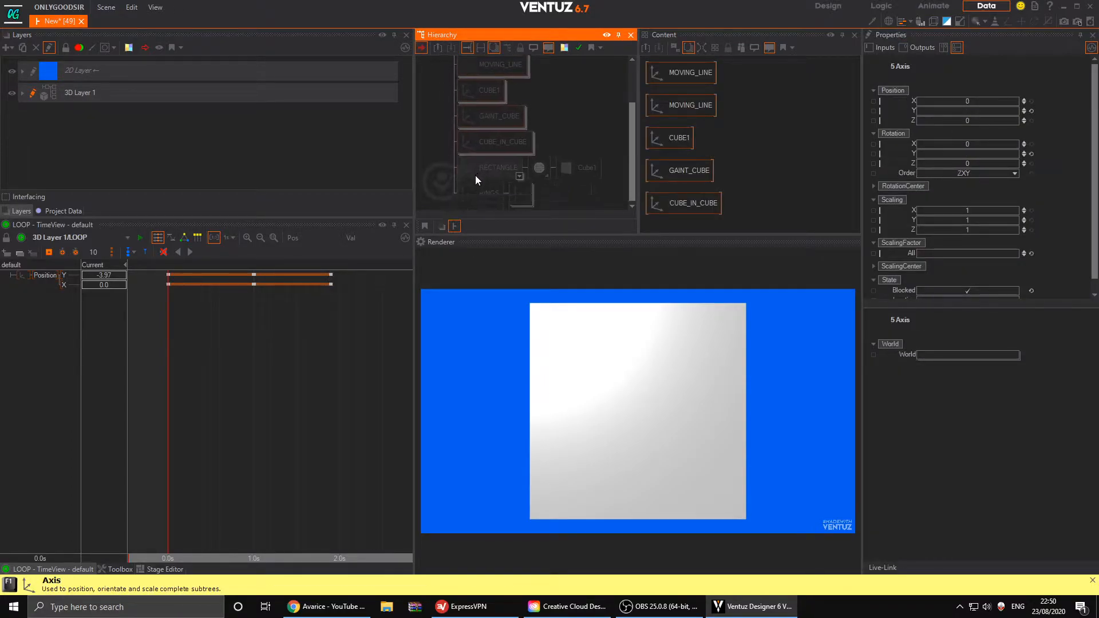
left_click(475, 174, "ctrl")
left_click(479, 192, "ctrl")
scroll(500, 169, "up", 3)
left_click_drag(497, 90, 498, 82)
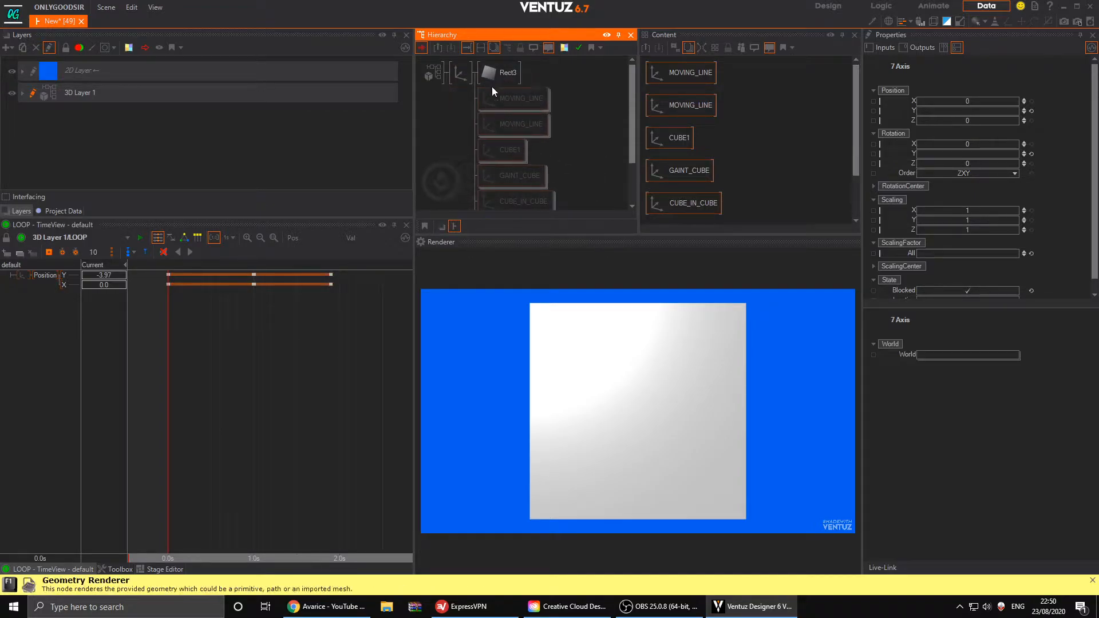
- Tilt the parent axis to 67 about X, scale it to 32.9 and set its Z position to 15.1
left_click(459, 75)
left_click_drag(972, 145, 996, 143)
left_click_drag(963, 252, 1004, 256)
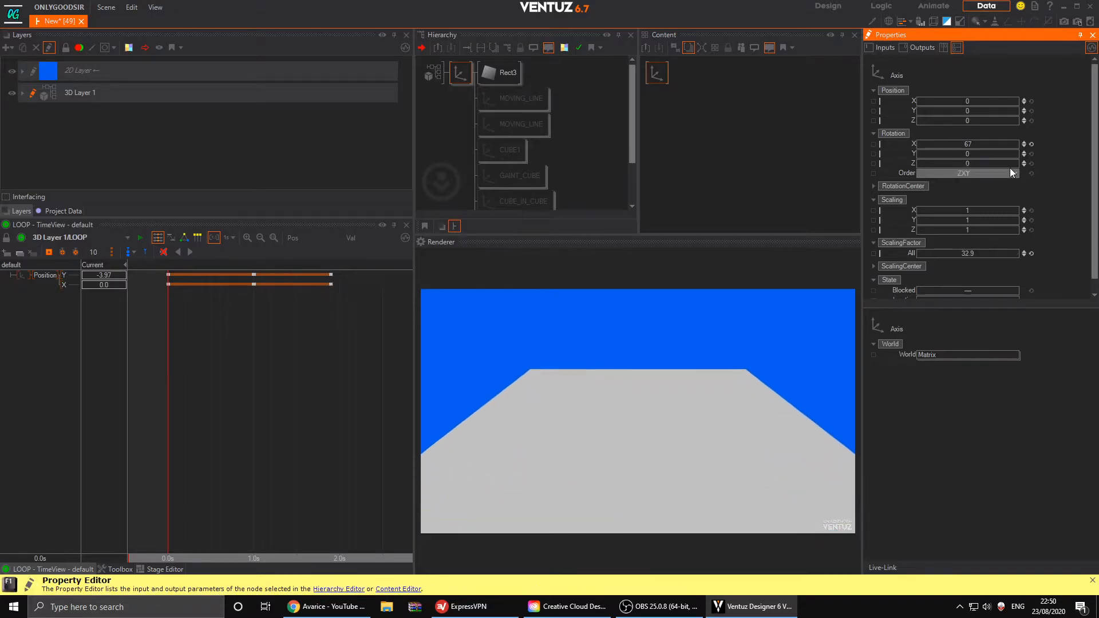
left_click_drag(982, 120, 1017, 120)
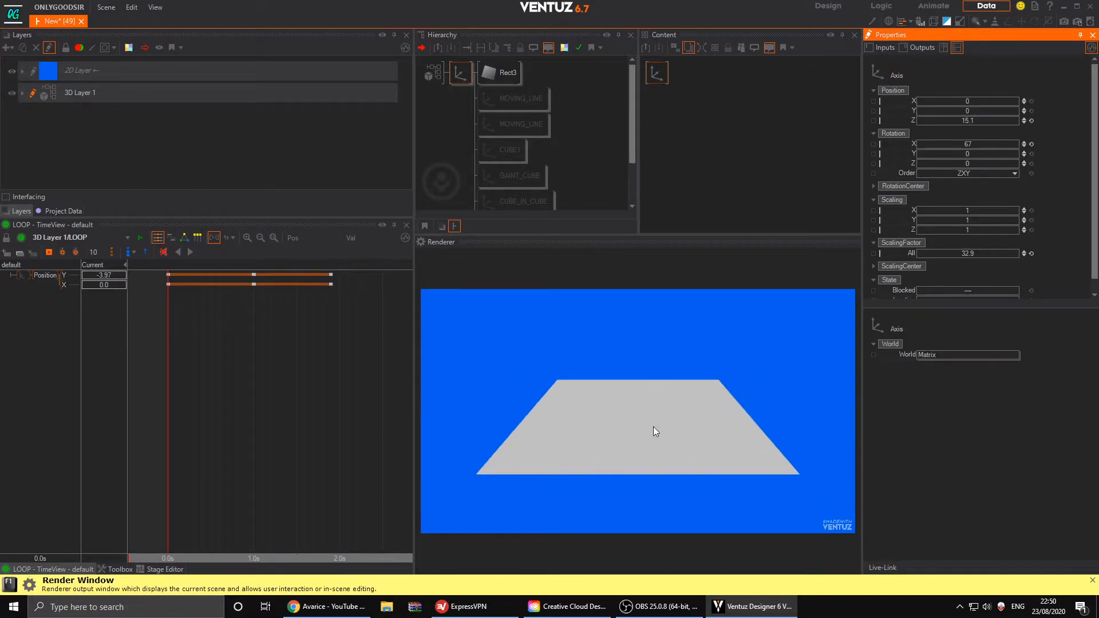
- Unblock the first MOVING_LINE and scale it down to 0.024 to fit the plane
left_click(499, 101)
left_click(499, 99)
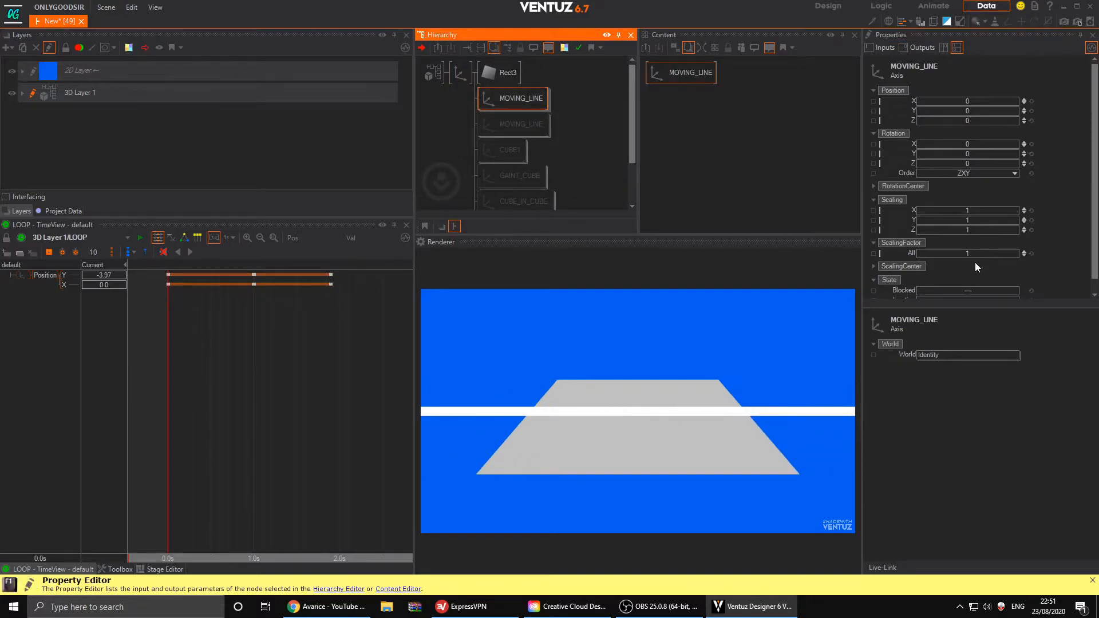
left_click_drag(974, 252, 916, 253)
left_click(1030, 253)
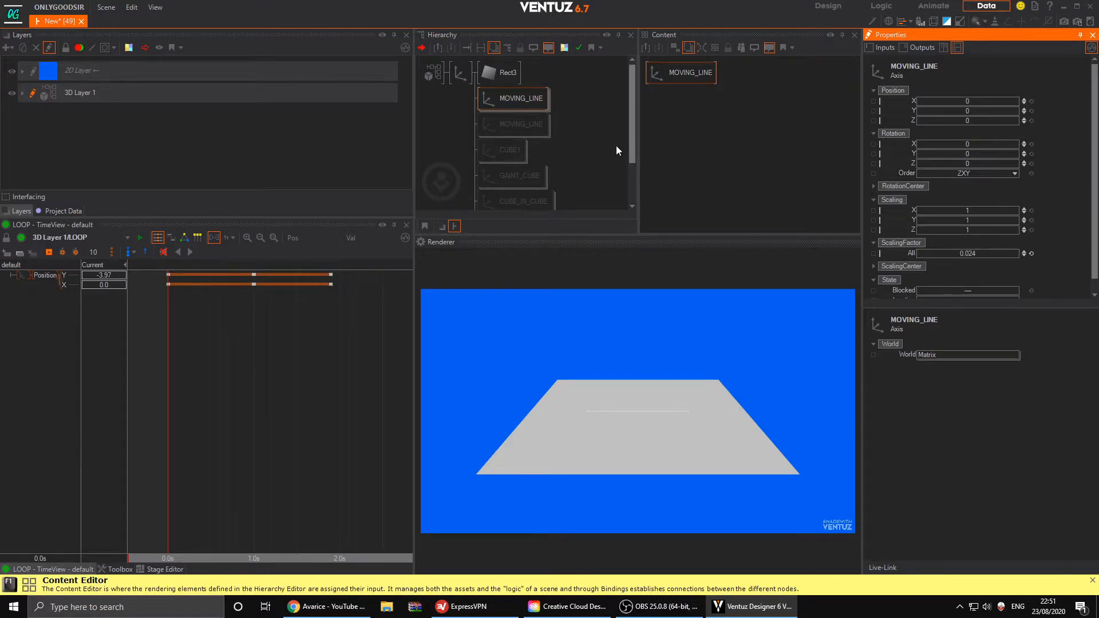
- Insert an Alpha node before Rect3 and set its AlphaValue to 25%
double_click(496, 65)
type("a")
key("Return")
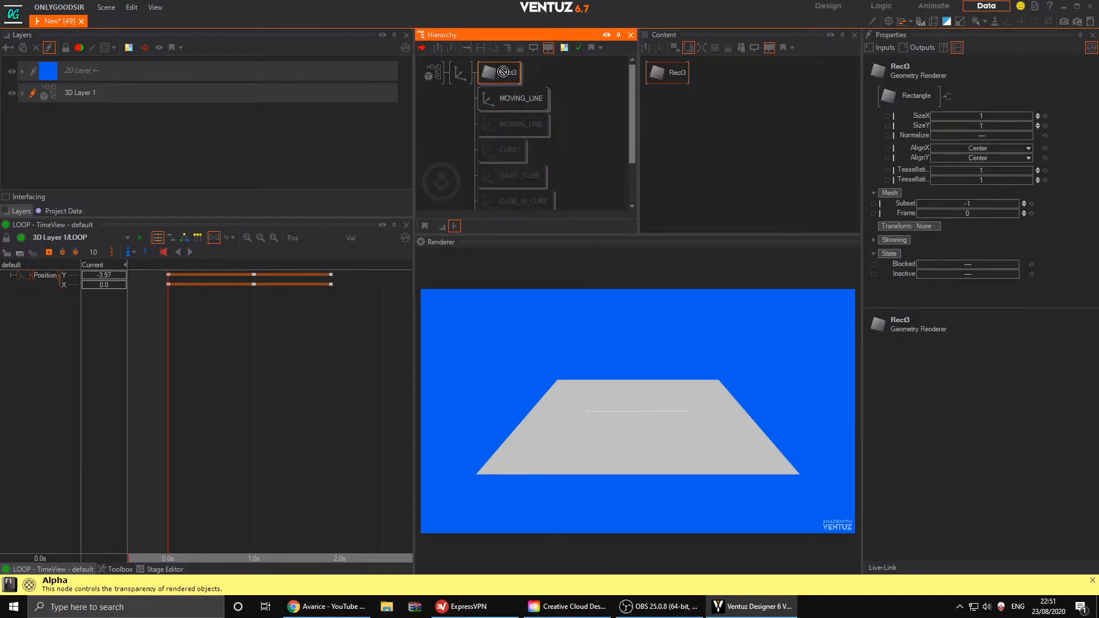
left_click(484, 73)
left_click_drag(1022, 150, 970, 150)
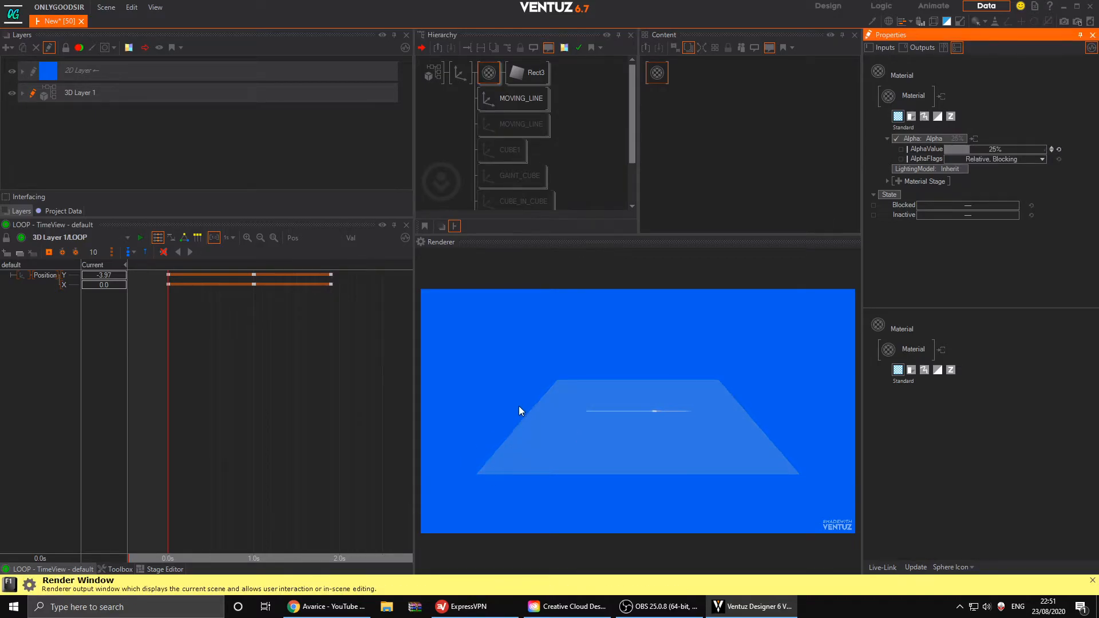
- Position the first MOVING_LINE at X 0.132, Y 0.21, Z -0.006 and scale it to 0.015
left_click(512, 98)
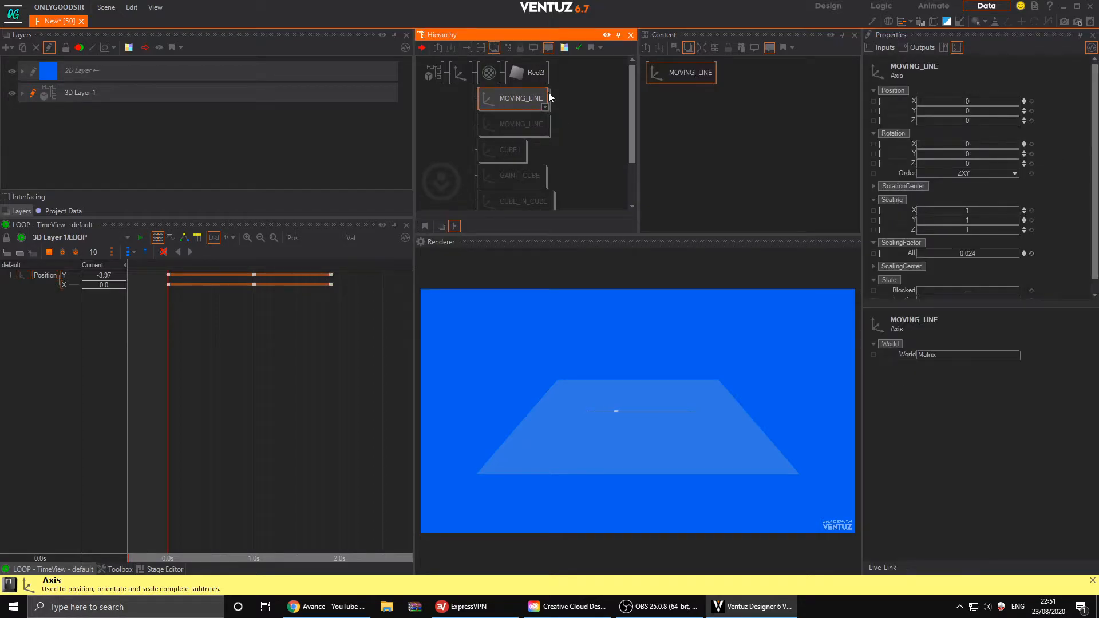
left_click_drag(970, 120, 967, 119)
left_click_drag(980, 253, 976, 253)
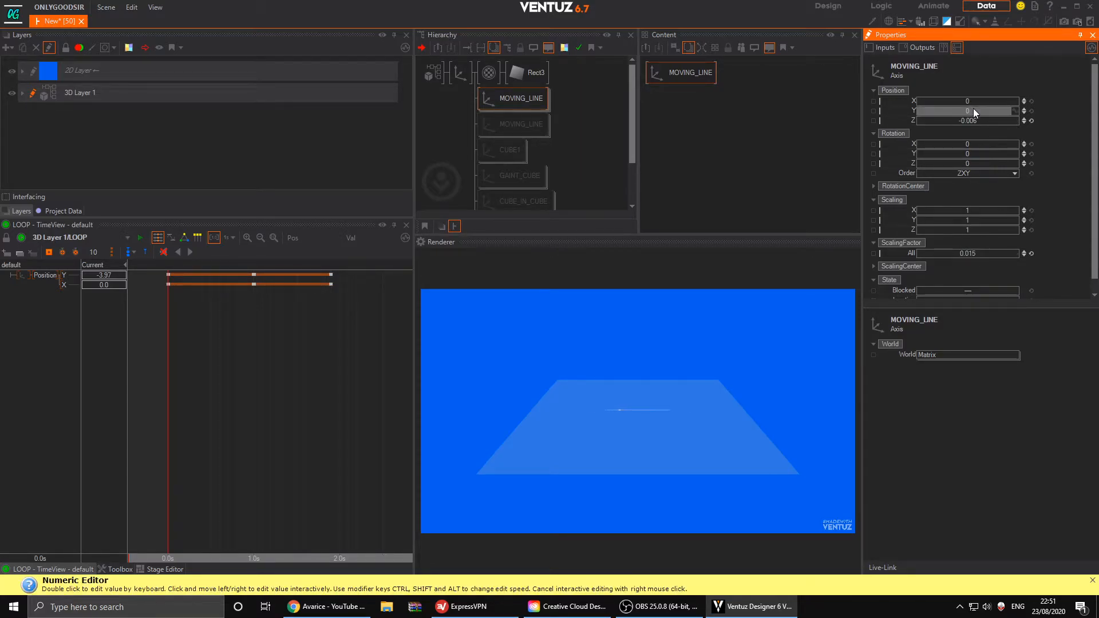
left_click_drag(972, 101, 980, 111)
left_click_drag(984, 113, 988, 113)
- Duplicate the first MOVING_LINE, rotate the copy to 90 about Z and move it to the plane's left side
left_click(517, 102)
key("ctrl+c")
key("ctrl+v")
left_click(500, 105)
left_click(499, 118)
mouse_move(981, 101)
left_mouse_down()
mouse_move(953, 100)
mouse_move(990, 102)
left_mouse_up()
left_click_drag(1009, 163, 1014, 164)
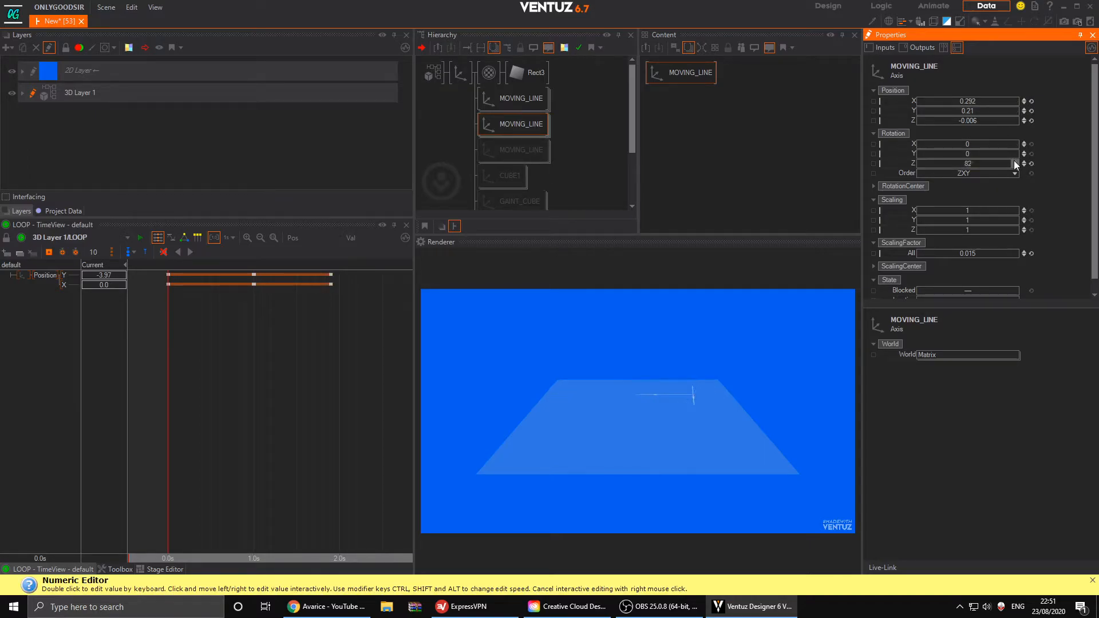
double_click(988, 163)
type("90")
key("Return")
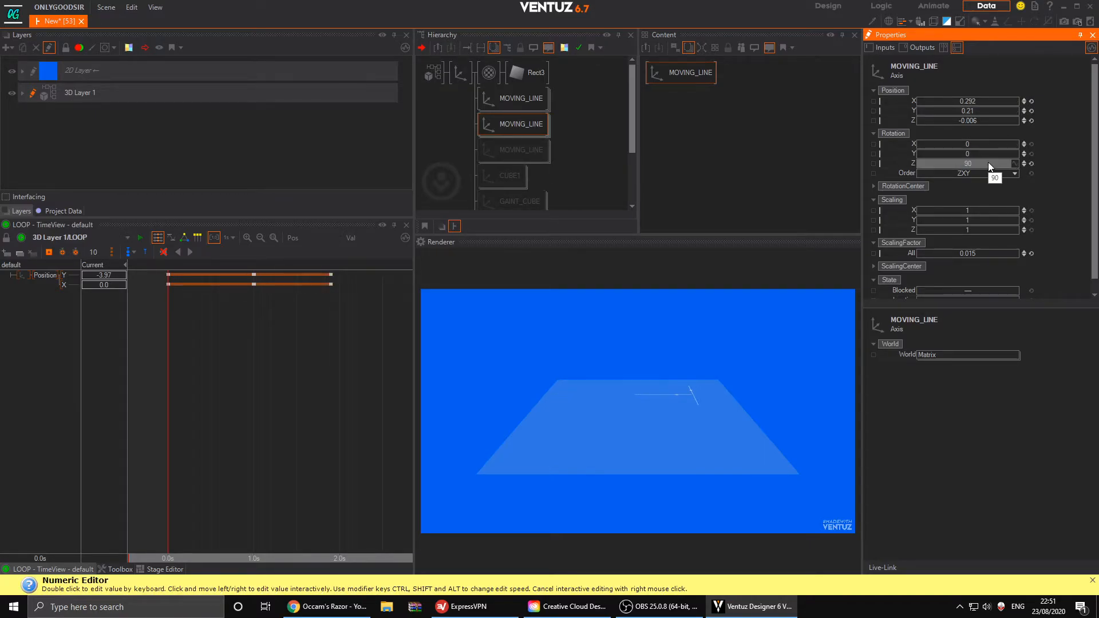
left_click_drag(968, 110, 962, 110)
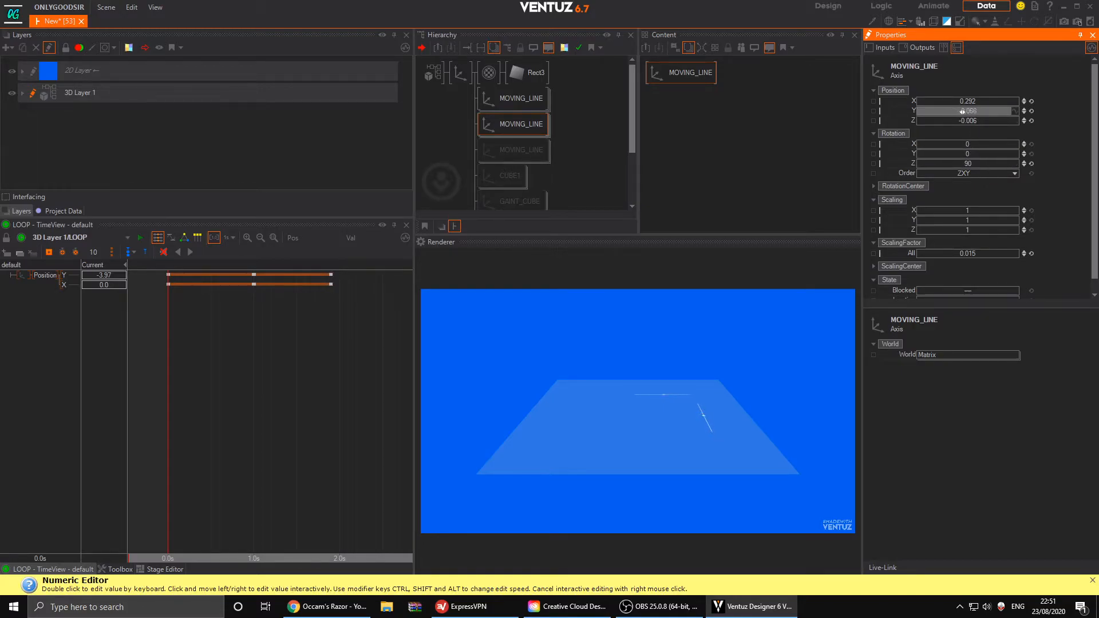
left_click_drag(973, 101, 941, 104)
- Duplicate the first MOVING_LINE again, set the copy's Y position to -0.164 and scale it to 0.023
left_click(507, 126)
left_click_drag(509, 103, 502, 138)
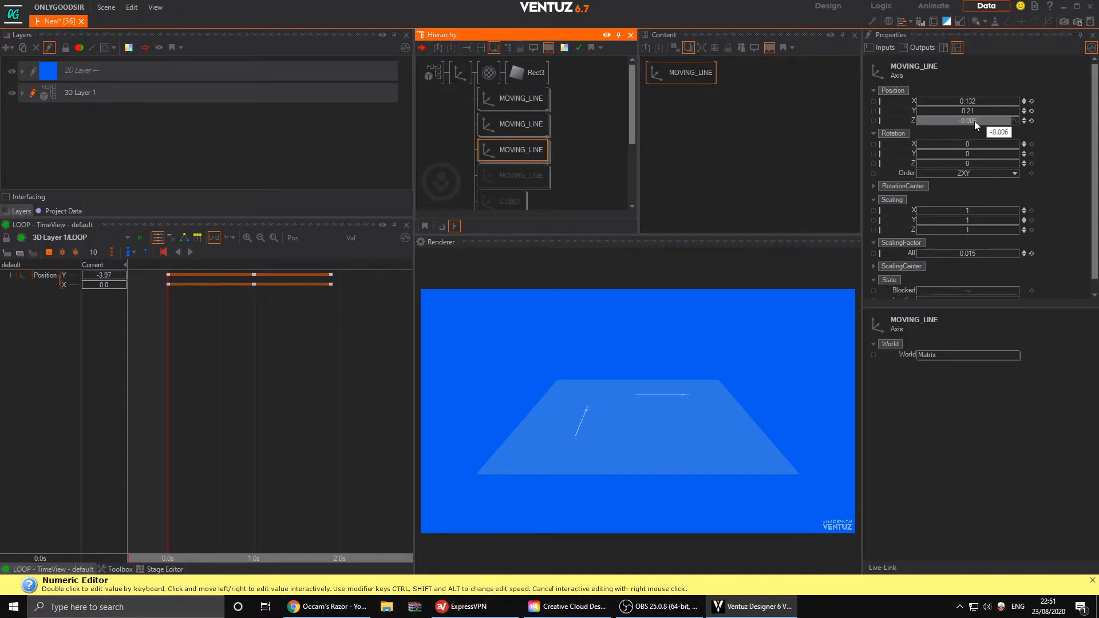
left_click_drag(948, 112, 962, 114)
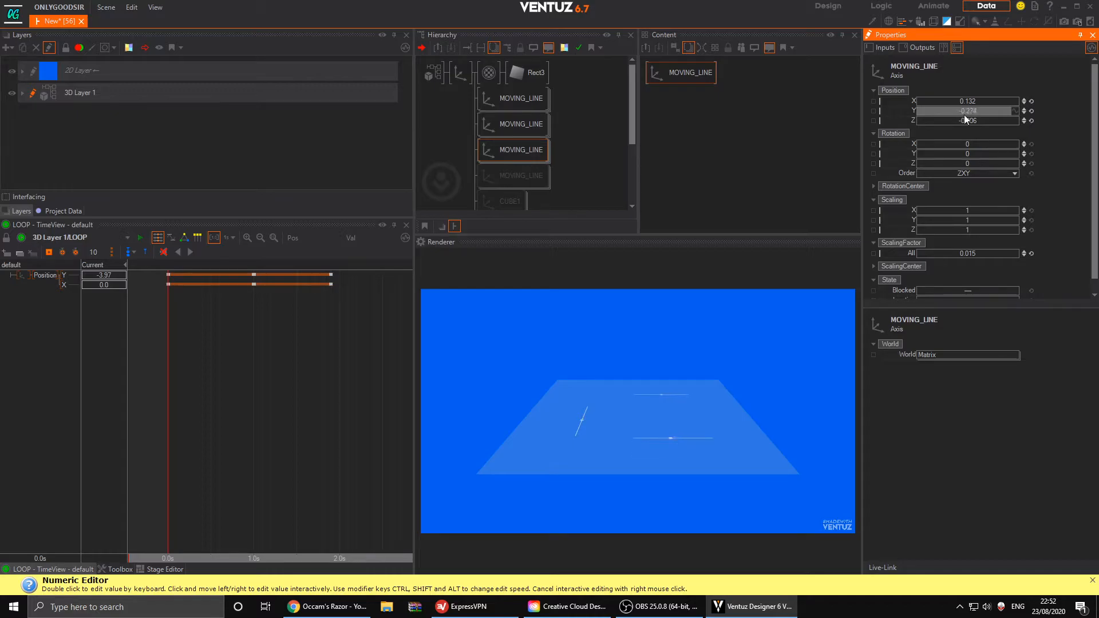
left_click_drag(971, 256, 970, 252)
left_click_drag(969, 111, 967, 111)
- Duplicate the third MOVING_LINE and place the copy at X 0.248, Y -0.316 with a scale of 0.008
left_click(517, 151)
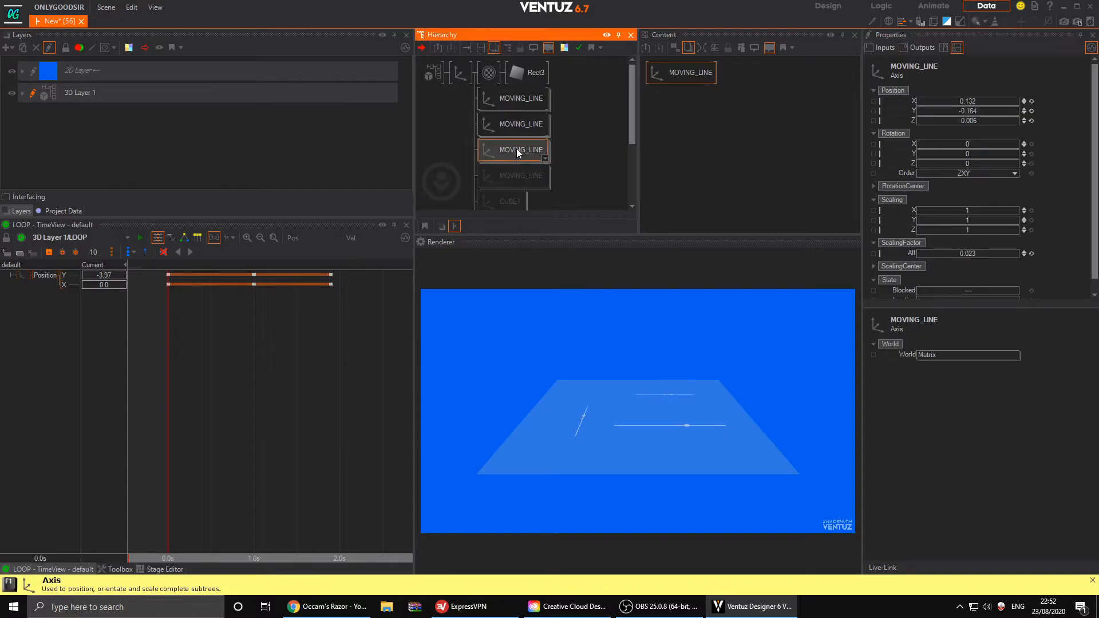
left_click_drag(506, 153, 506, 164)
left_click_drag(981, 108, 971, 111)
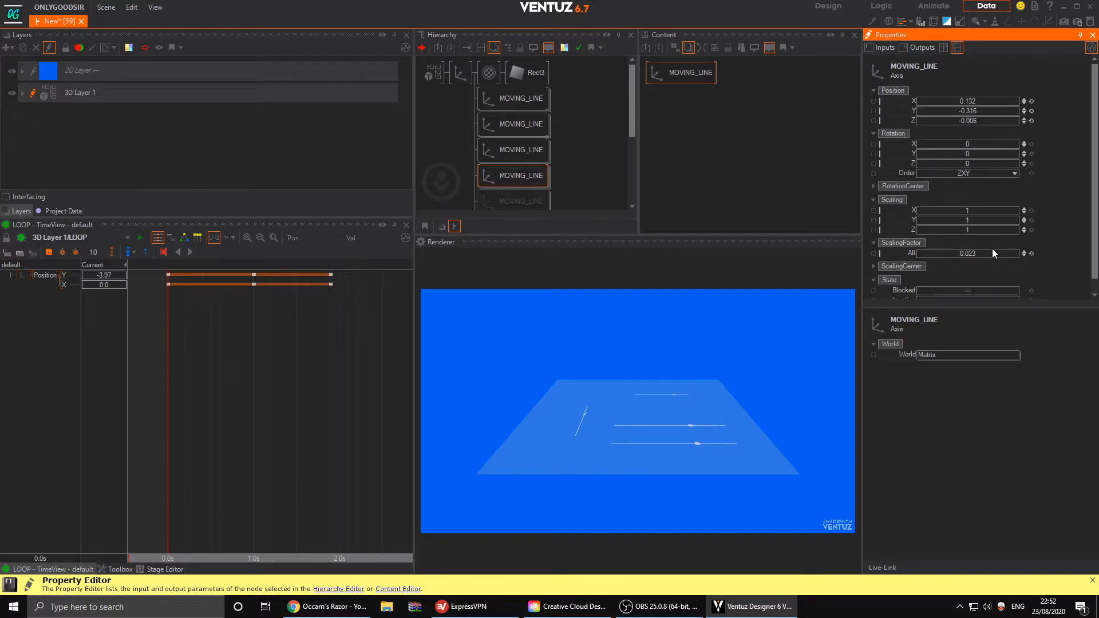
left_click_drag(979, 253, 970, 253)
left_click_drag(973, 101, 951, 105)
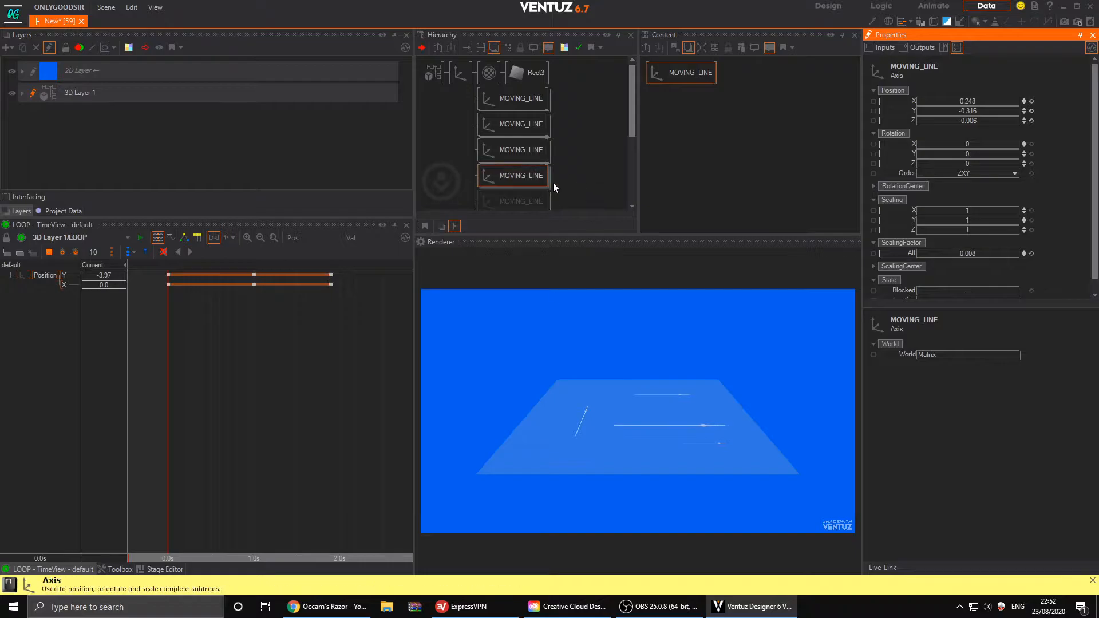
- Unblock the corner-shaped MOVING_LINE, scale it down and place it at the plane's back left
scroll(549, 153, "down", 2)
left_click(530, 156)
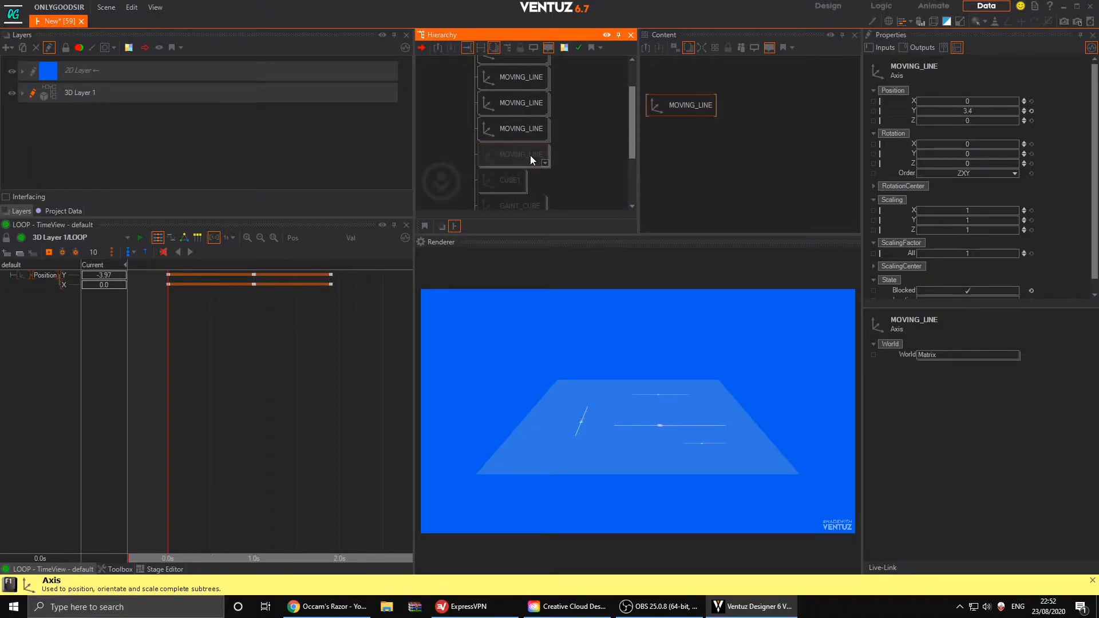
key("ctrl+b")
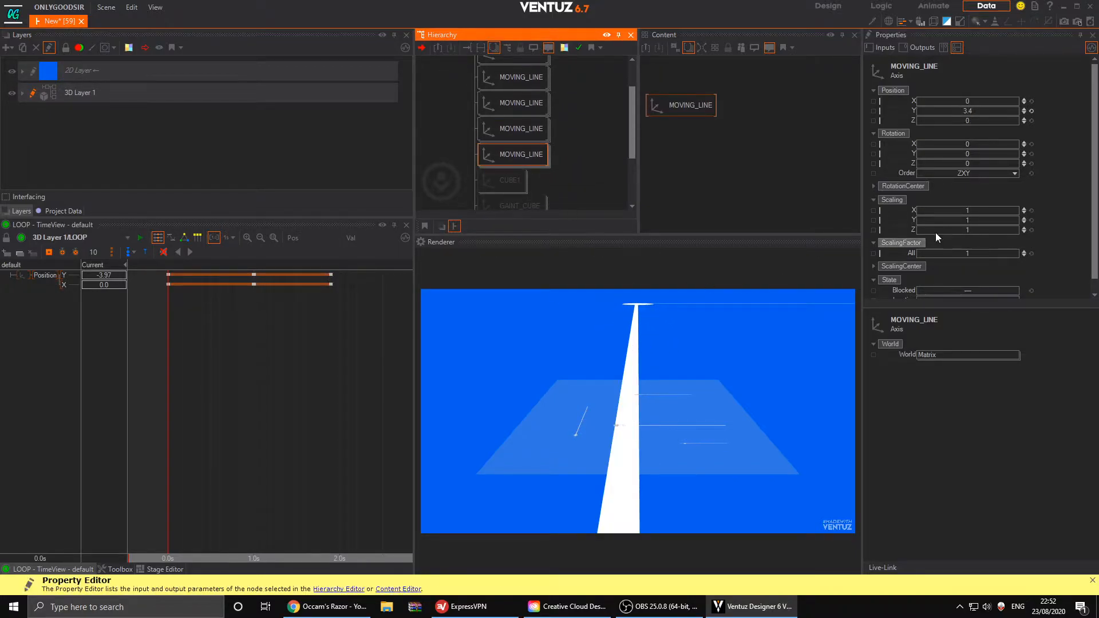
left_click_drag(977, 252, 914, 253)
left_click_drag(976, 120, 936, 122)
left_click_drag(976, 252, 929, 254)
mouse_move(980, 114)
left_mouse_down()
mouse_move(967, 111)
mouse_move(991, 121)
left_mouse_up()
left_click_drag(916, 118, 977, 106)
- Expand the corner MOVING_LINE, shorten its second Rect2 and set that rectangle's axis to X position 2.657
double_click(503, 153)
left_click(561, 108)
key("ctrl+b")
key("ctrl+b")
left_click(560, 163)
left_click(557, 134)
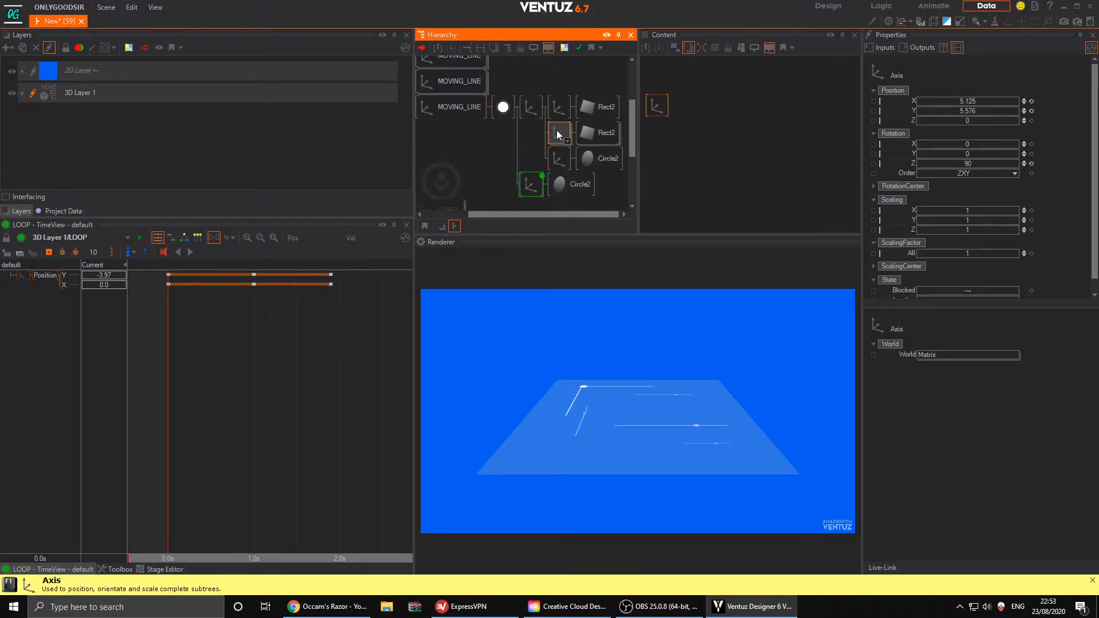
left_click(595, 132)
left_click_drag(996, 129, 930, 101)
left_click(560, 138)
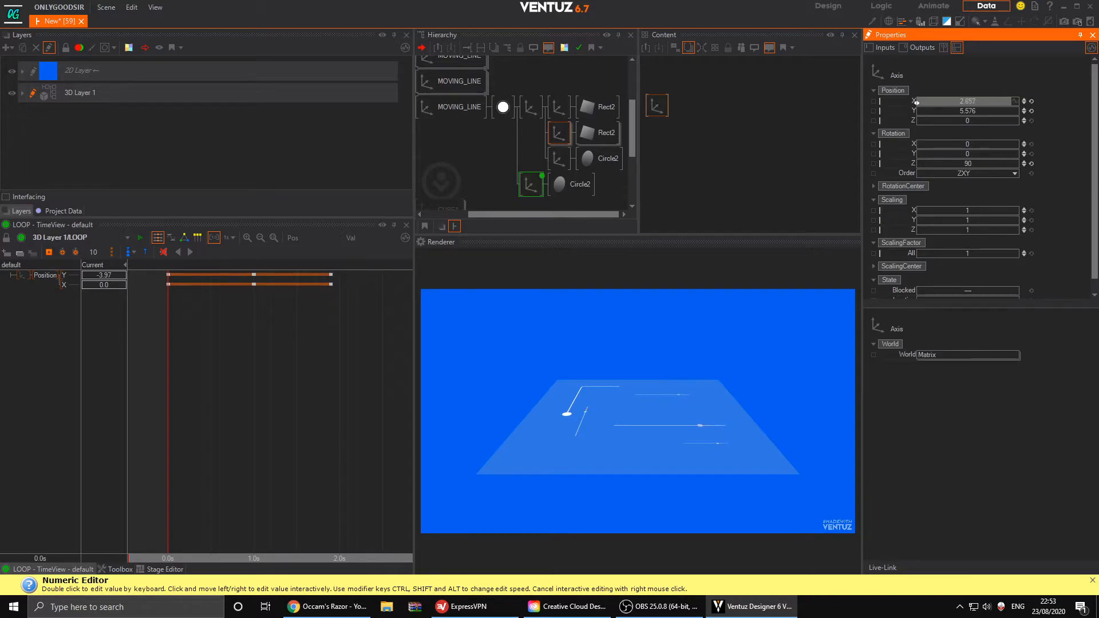
- Set the LOOP animation's last X position keyframe to 4.65 and scale the moving circle's axis to 0.75
left_click_drag(287, 326, 334, 322)
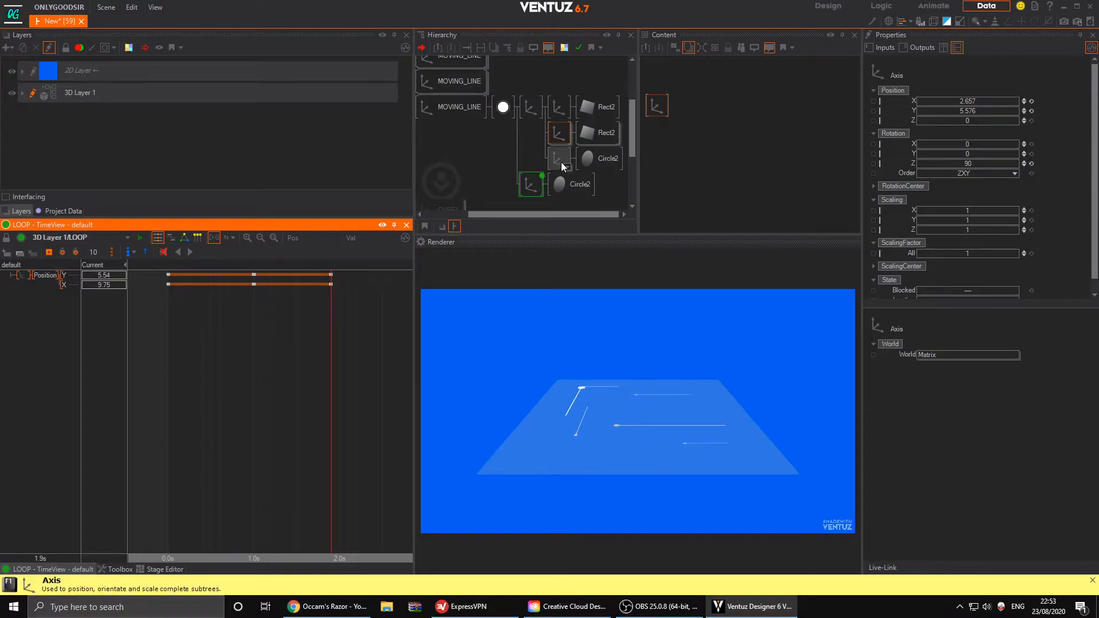
left_click(527, 184)
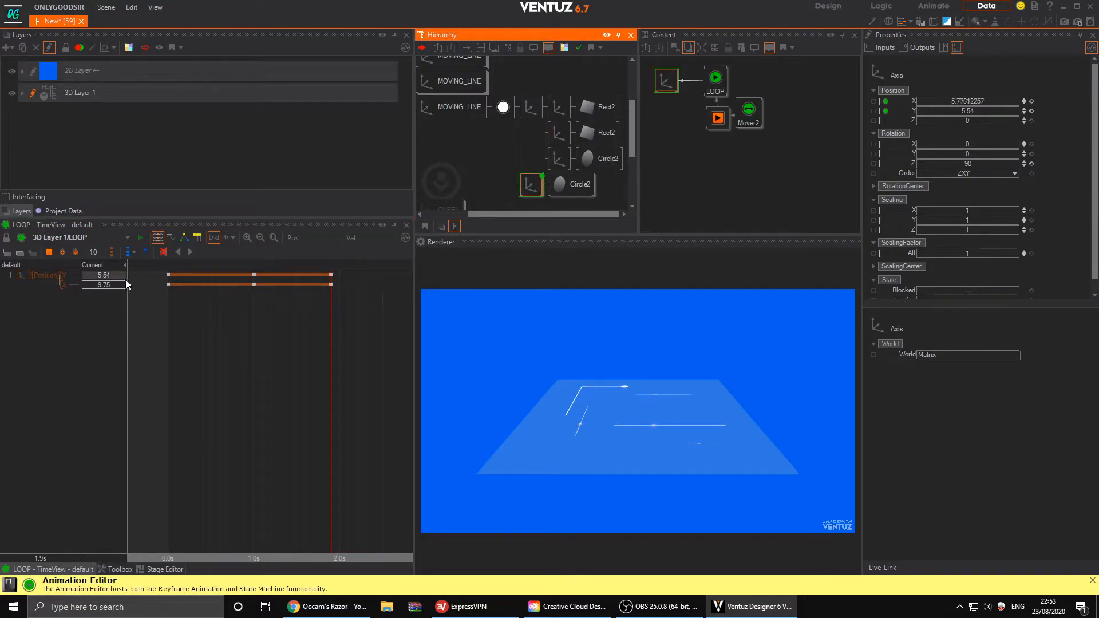
left_click(112, 285)
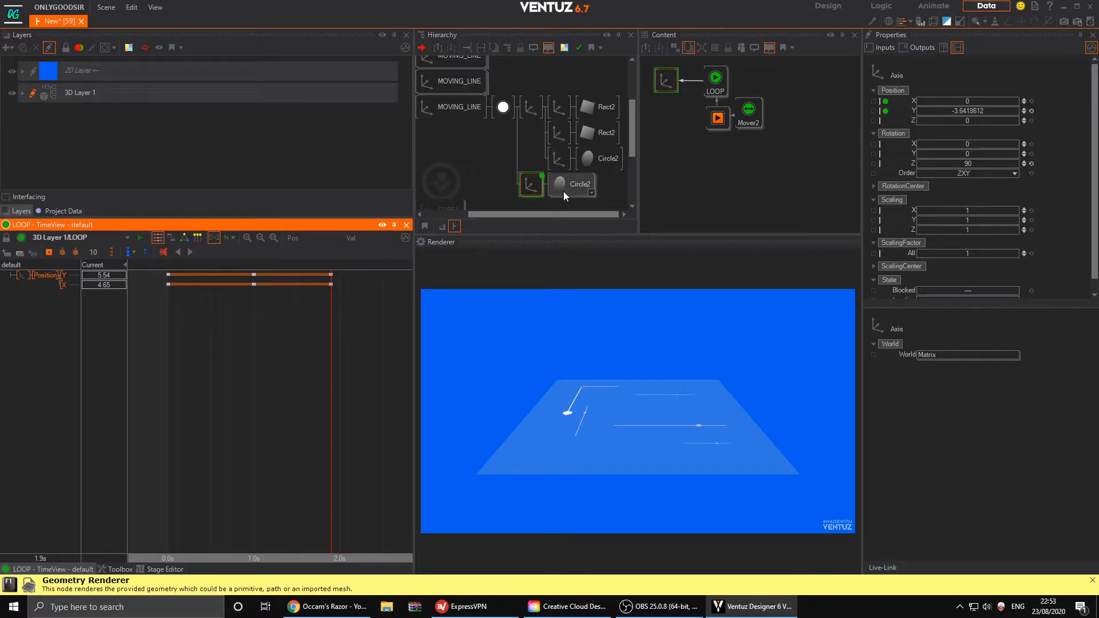
left_click(536, 187)
left_click_drag(970, 255, 955, 252)
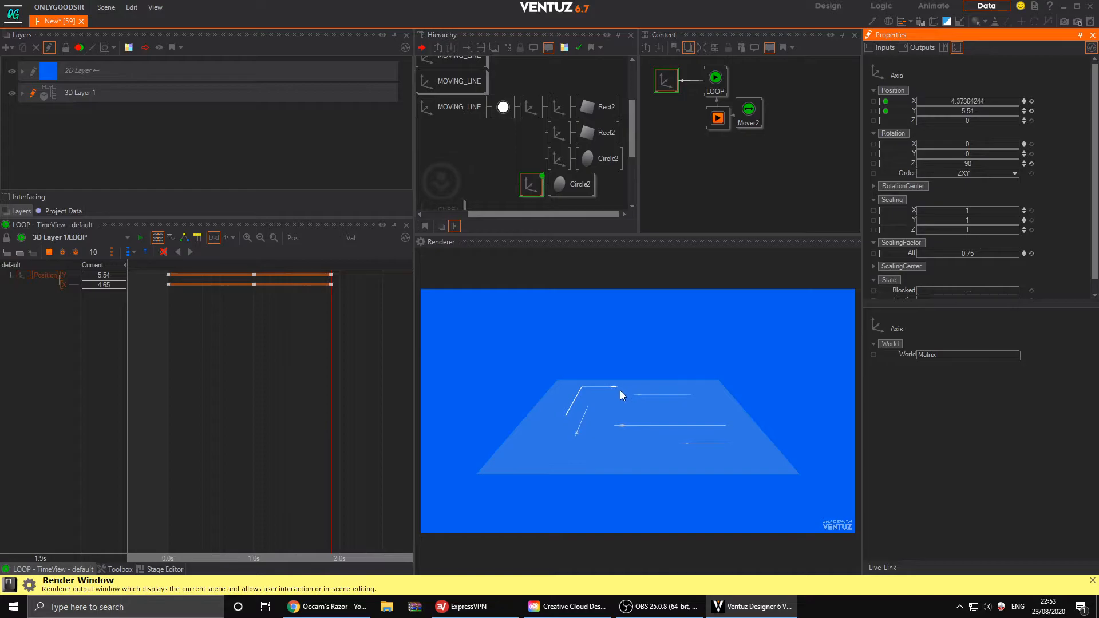
- Collapse the expanded corner MOVING_LINE branch in the hierarchy and unblock CUBE1
left_click(458, 127)
middle_click(445, 111)
scroll(510, 132, "up", 3)
scroll(502, 135, "down", 2)
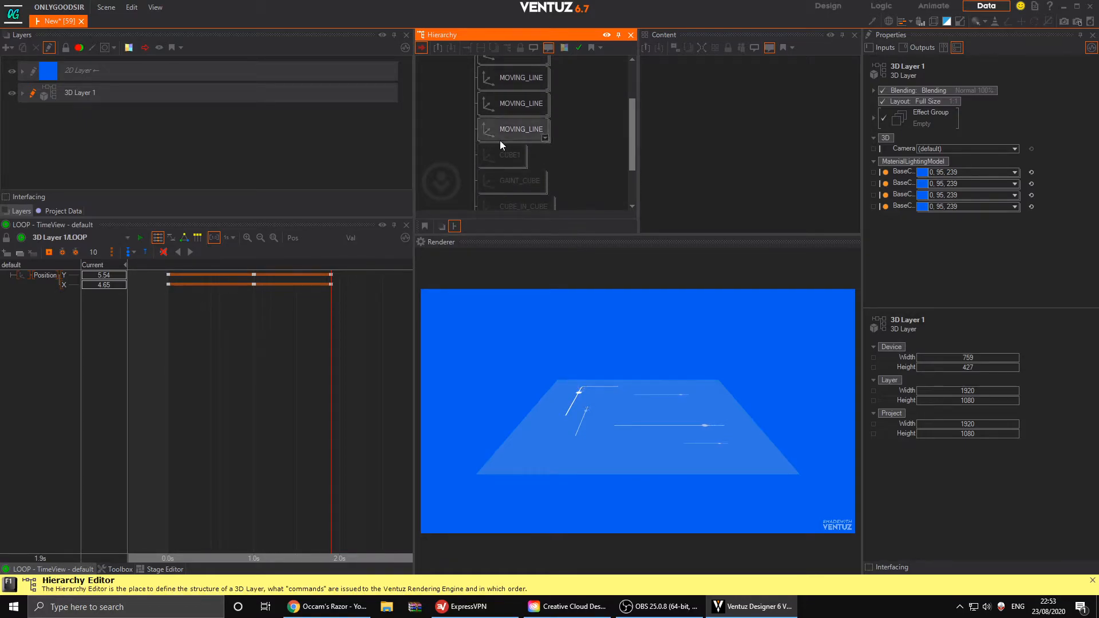
left_click(506, 152)
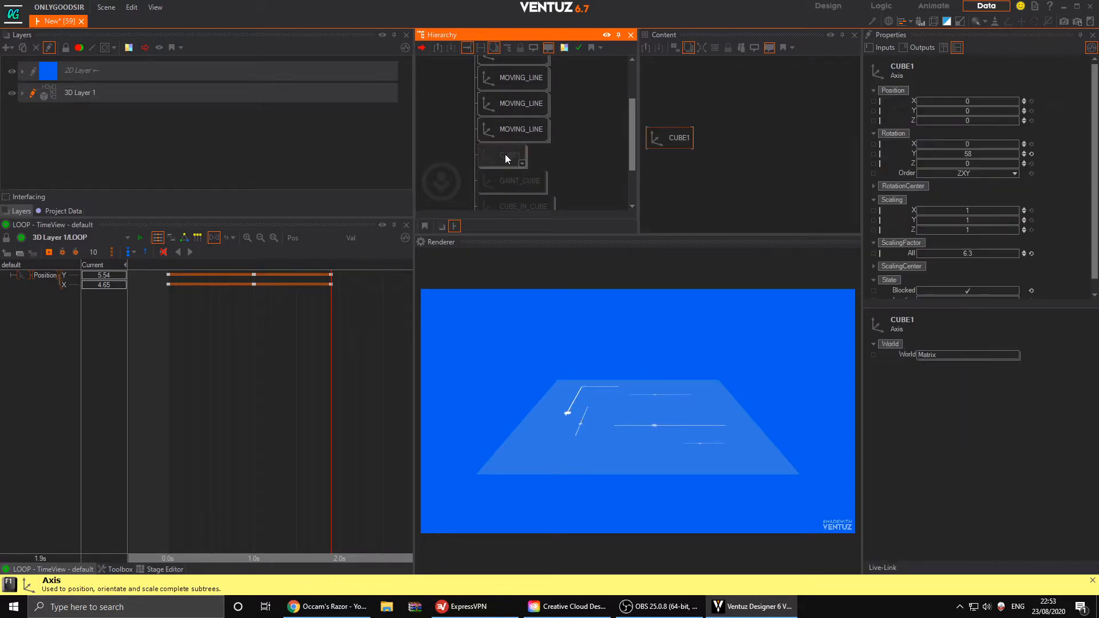
key("ctrl+b")
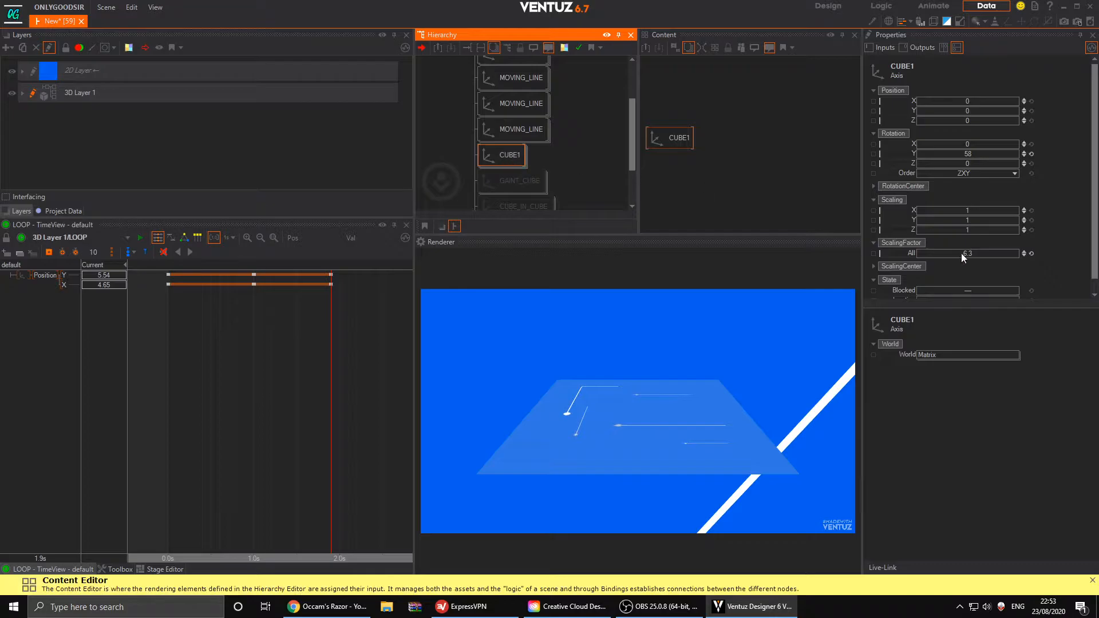
- Shrink CUBE1 with its overall scaling factor and reset its Y rotation to 0
left_click_drag(974, 255, 876, 256)
left_click(1030, 154)
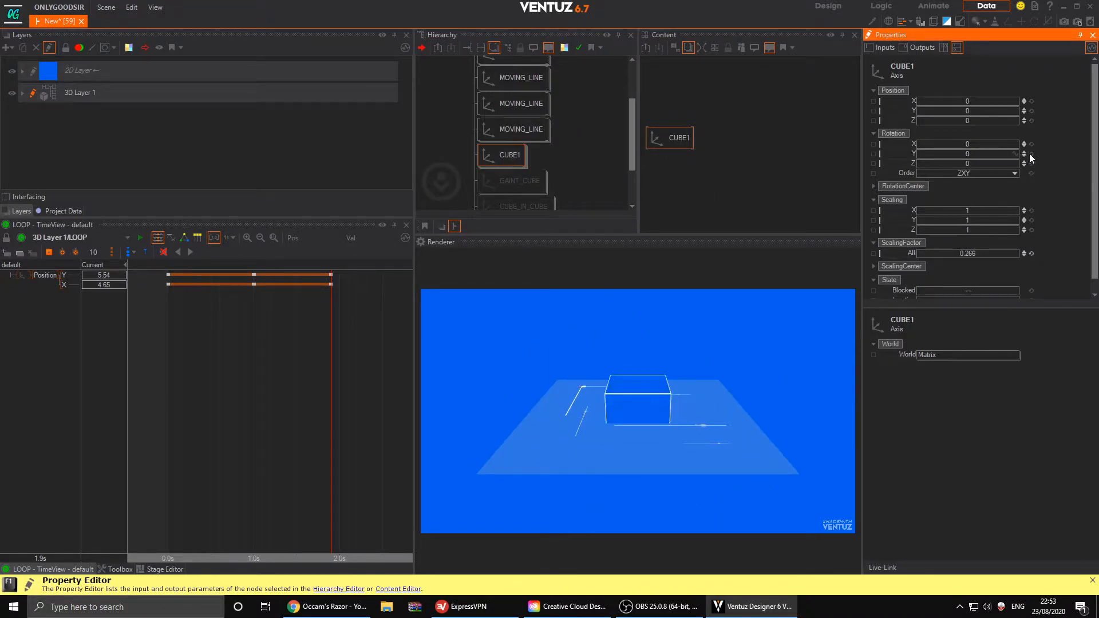
left_click_drag(963, 252, 921, 254)
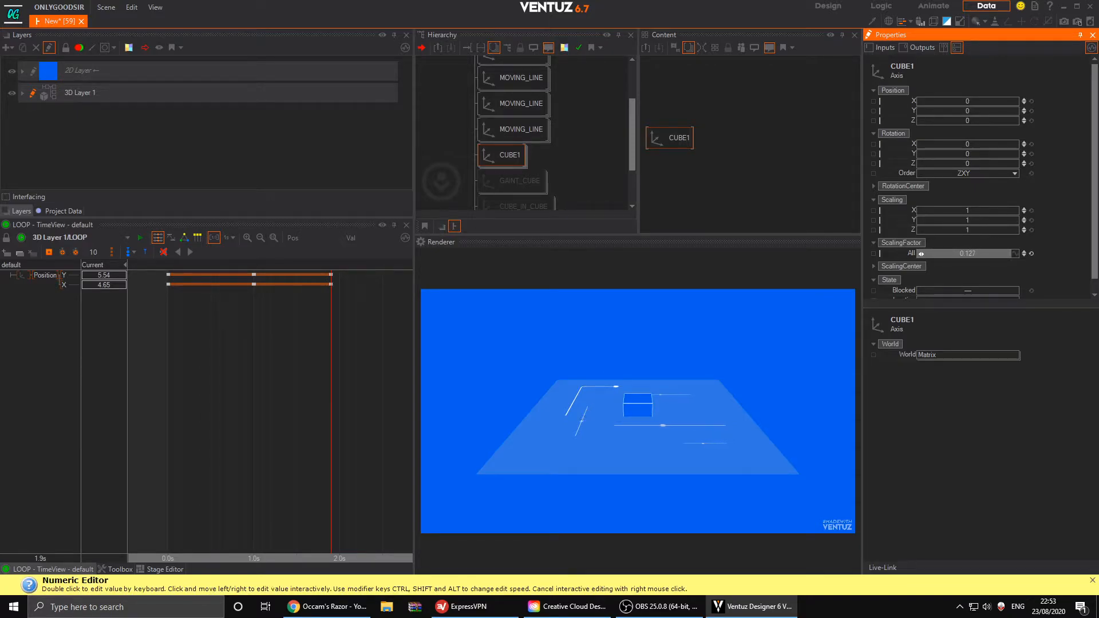
left_click_drag(921, 254, 916, 252)
- Place CUBE1 at X 0.09, Y -0.349, Z -0.032 with an overall scale of 0.06
left_click_drag(974, 121, 1018, 100)
left_click_drag(991, 251, 973, 250)
left_click_drag(978, 120, 984, 120)
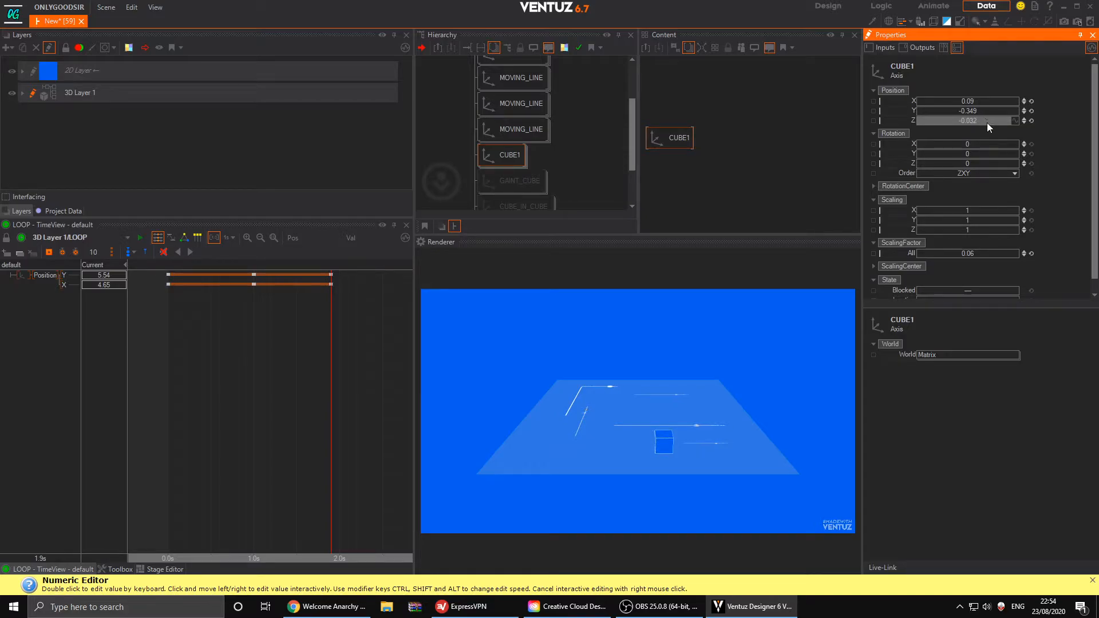
- Unblock GAINT_CUBE, scale it down and reset its Y rotation to 0
left_click(513, 183)
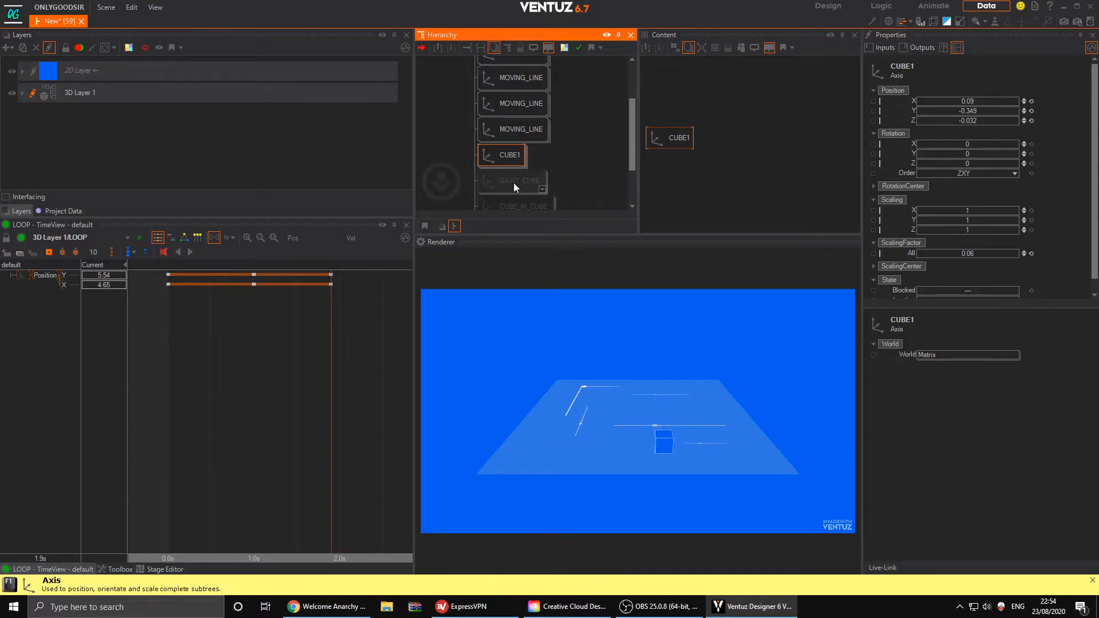
key("ctrl+b")
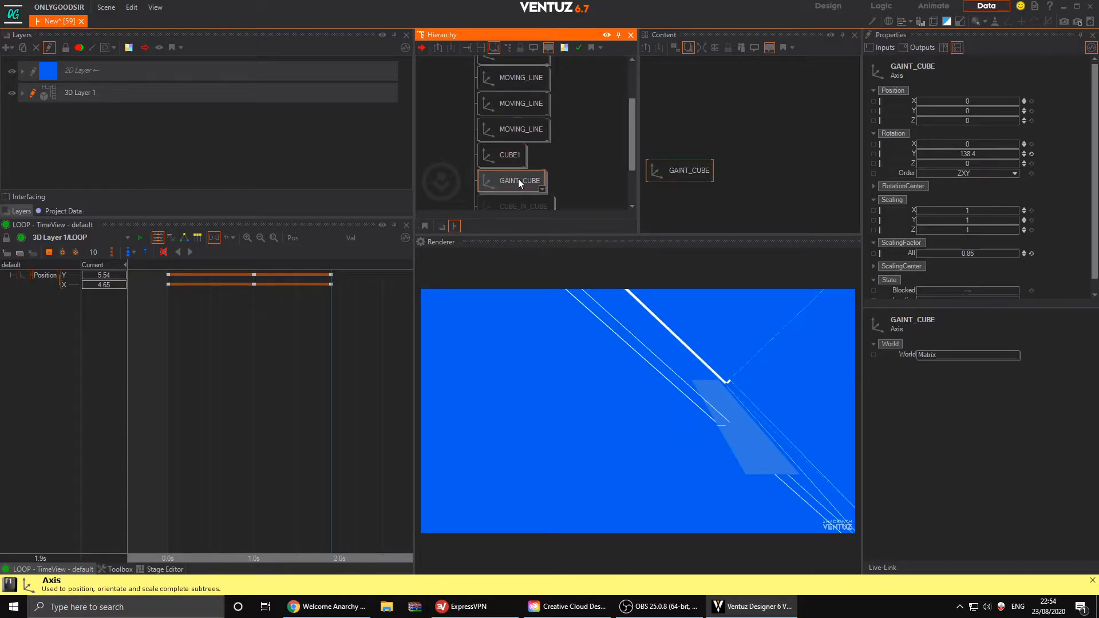
left_click_drag(997, 253, 923, 253)
left_click(1032, 154)
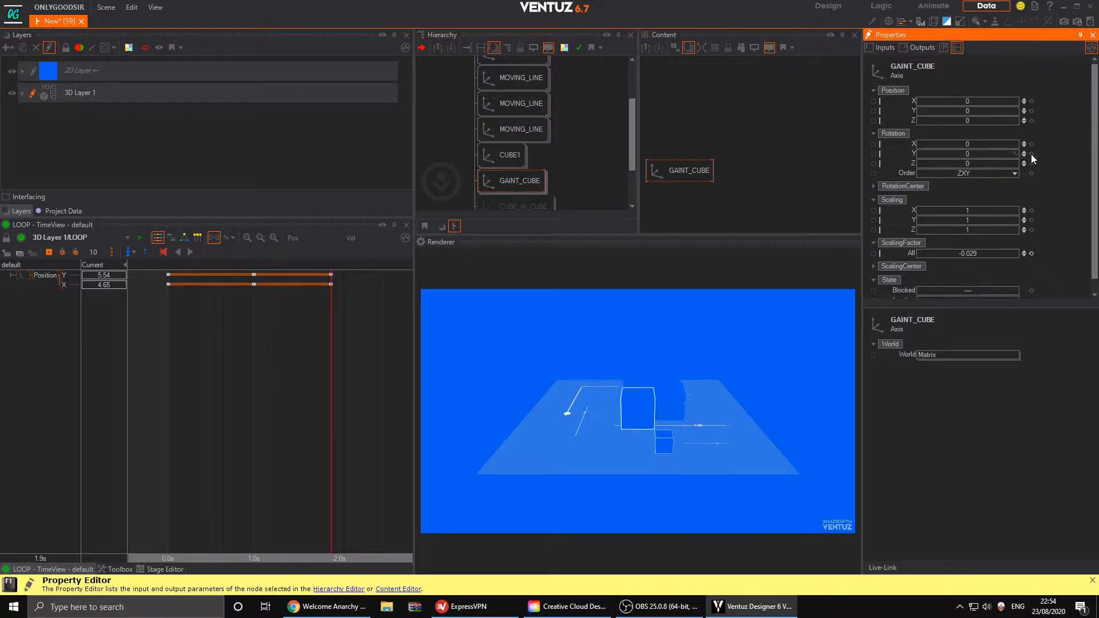
- Move GAINT_CUBE to Y 0.02, Z -0.184 with X rotation 90, and set its overall scale to 0.018
left_click_drag(985, 111, 930, 123)
double_click(996, 144)
type("90")
key("Return")
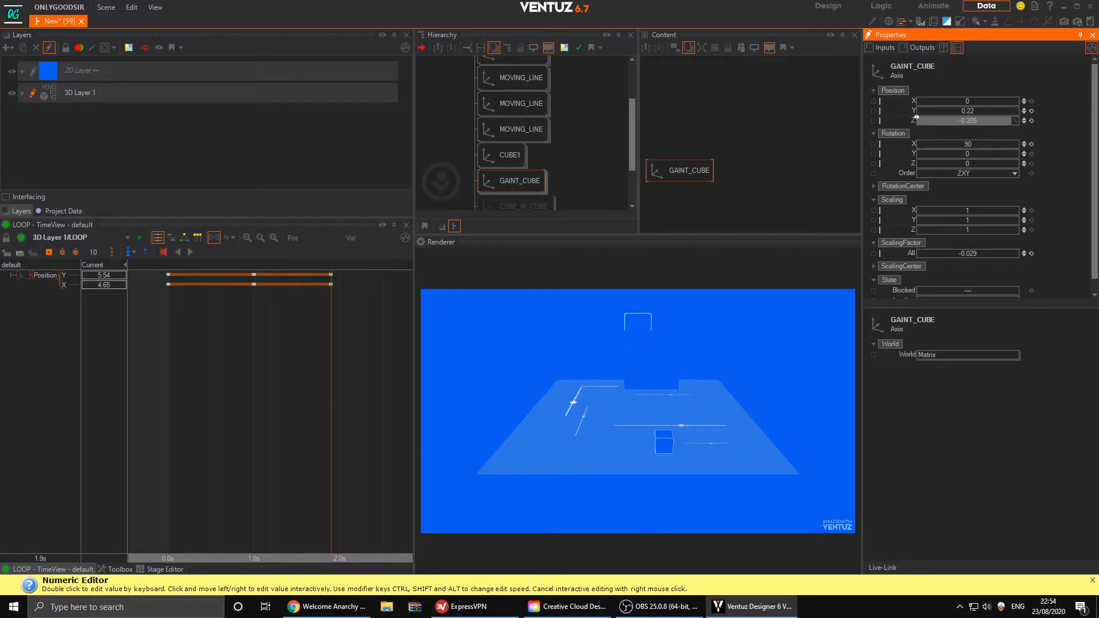
left_click_drag(924, 117, 956, 112)
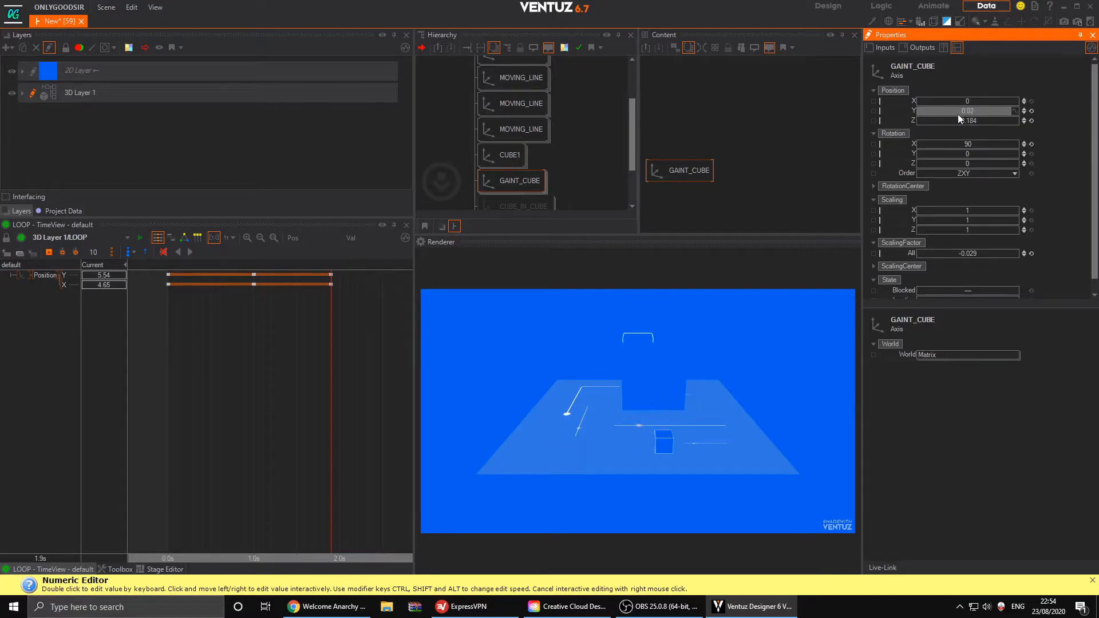
left_click_drag(981, 253, 992, 254)
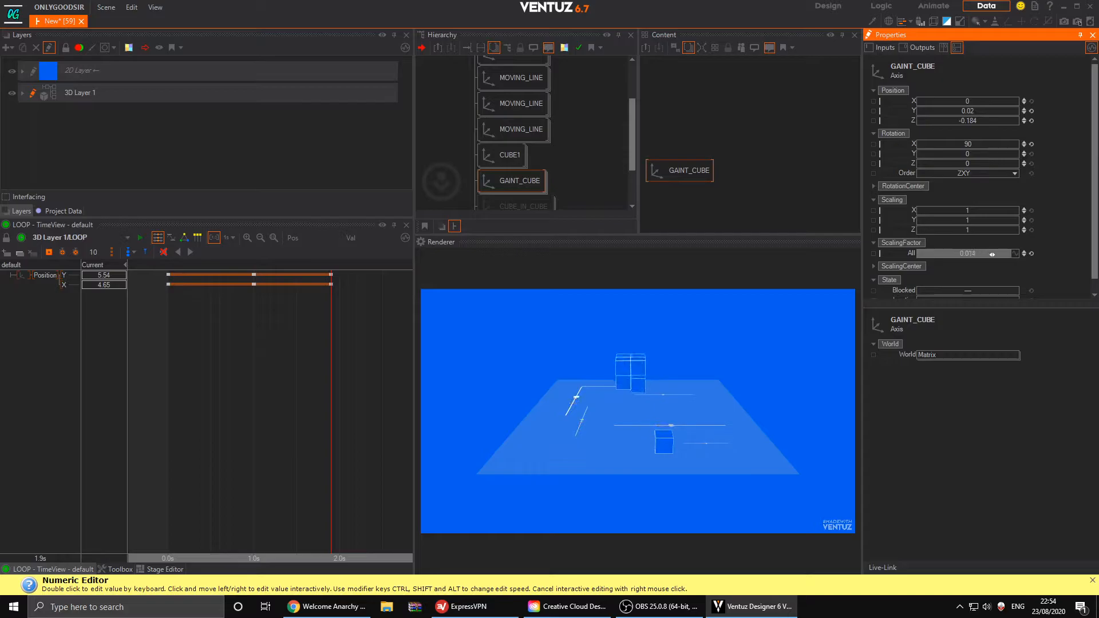
- Reset GAINT_CUBE's X rotation, set its Y rotation to 90 and turn it to about 102 around X
left_click(1032, 144)
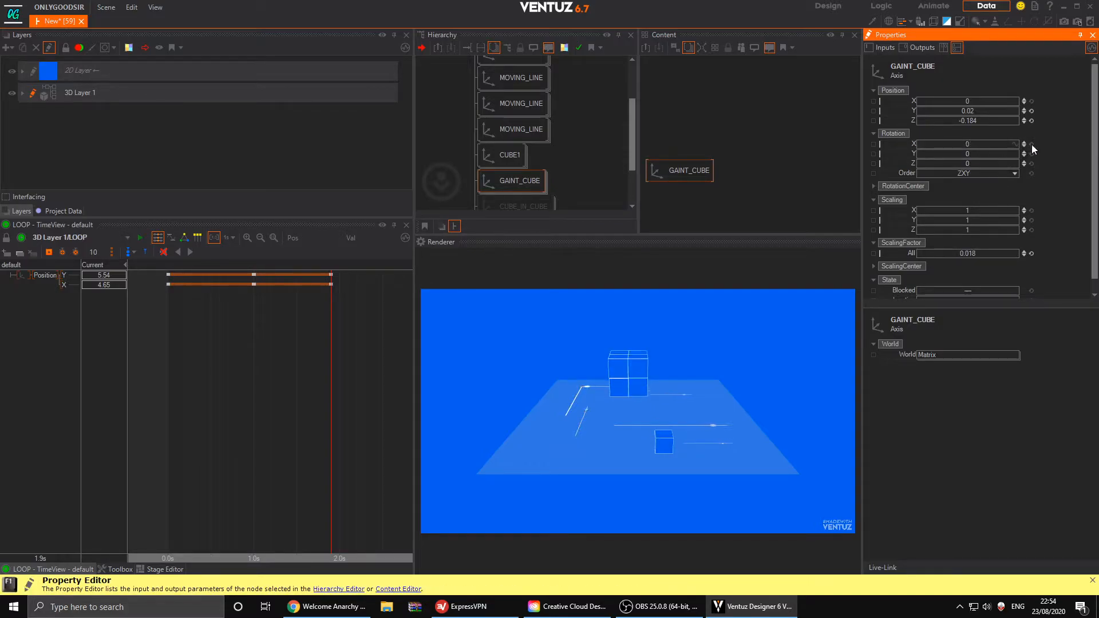
left_click_drag(974, 153, 998, 152)
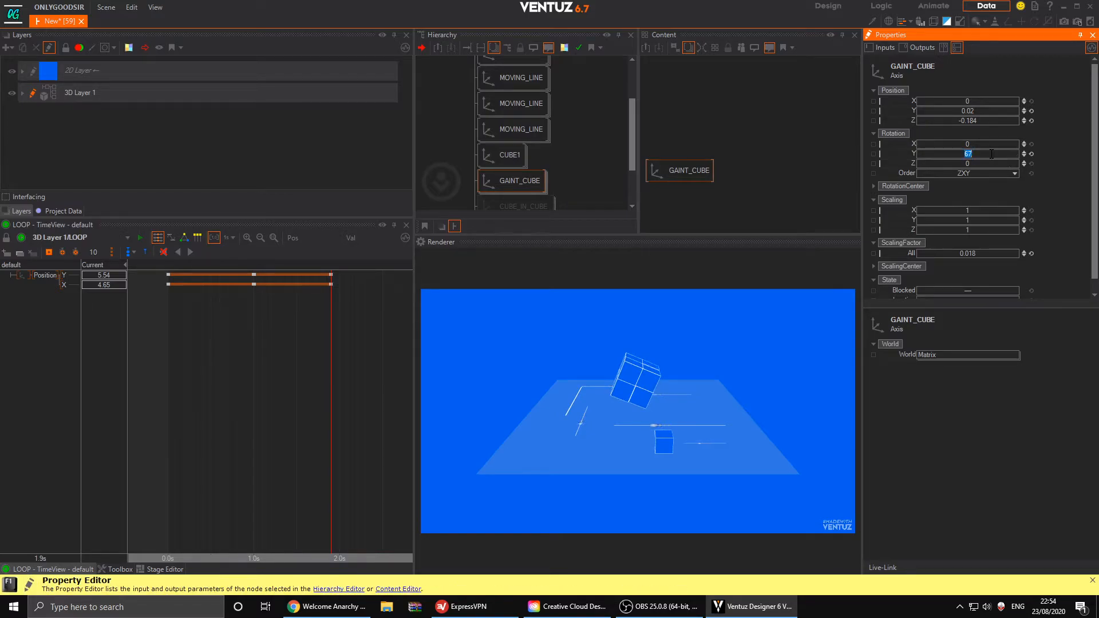
type("0")
key("Return")
left_click_drag(985, 145, 1018, 143)
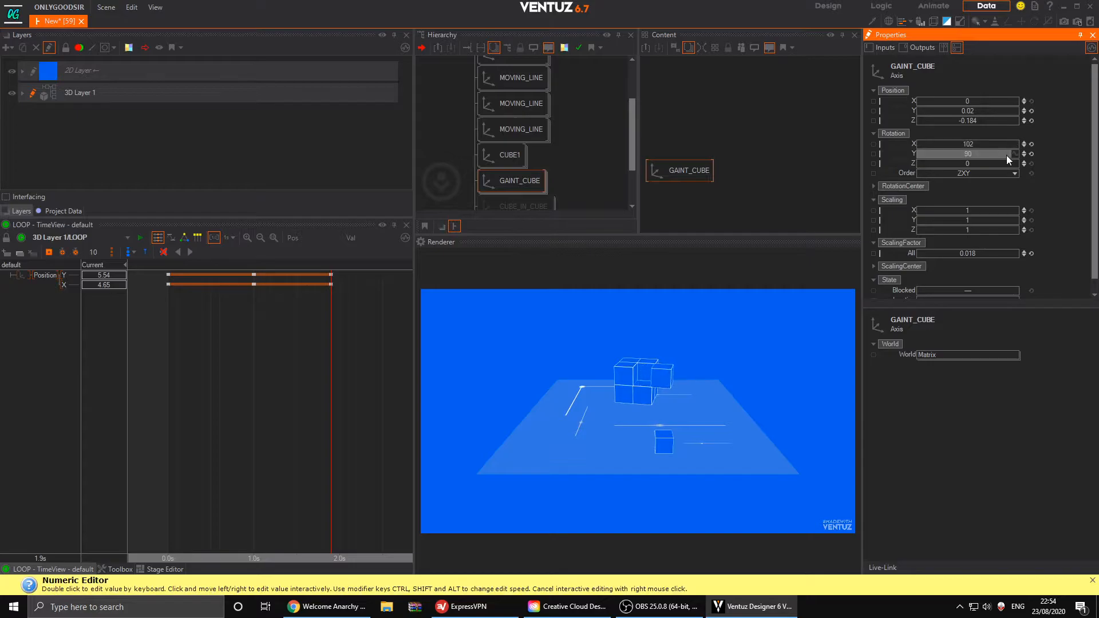
- Try a Z rotation of 90 on GAINT_CUBE and change it to -90
double_click(986, 164)
type("90")
key("Return")
type("-90")
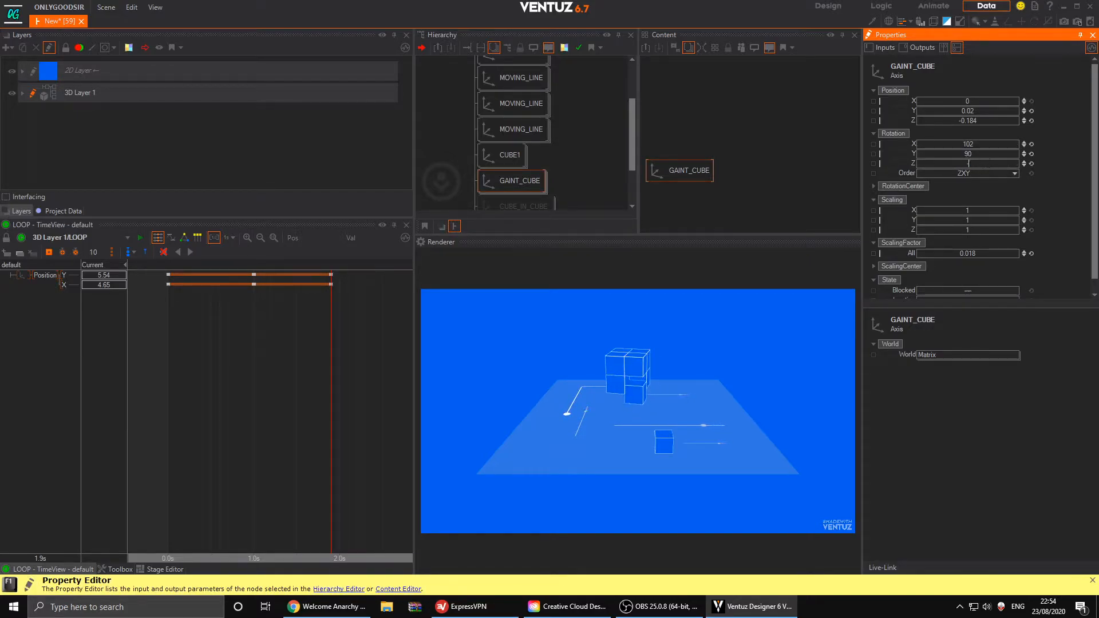
key("Return")
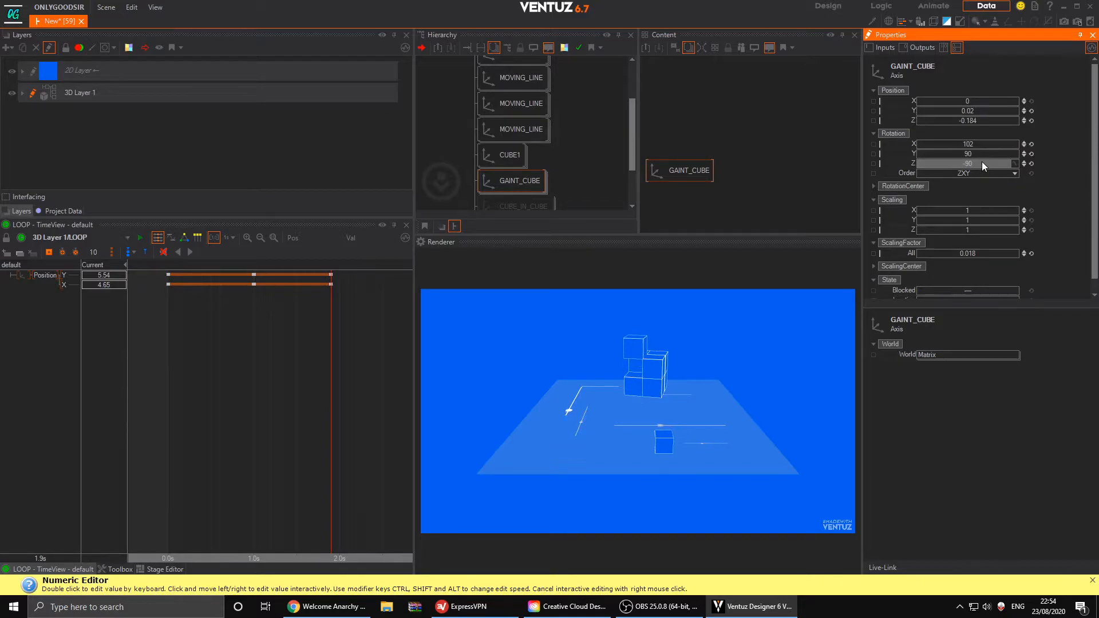
- Try other Y rotations on GAINT_CUBE, then set both its Y and X rotations to exactly 90
left_click_drag(979, 153, 998, 156)
double_click(994, 153)
type("90")
key("Return")
double_click(974, 143)
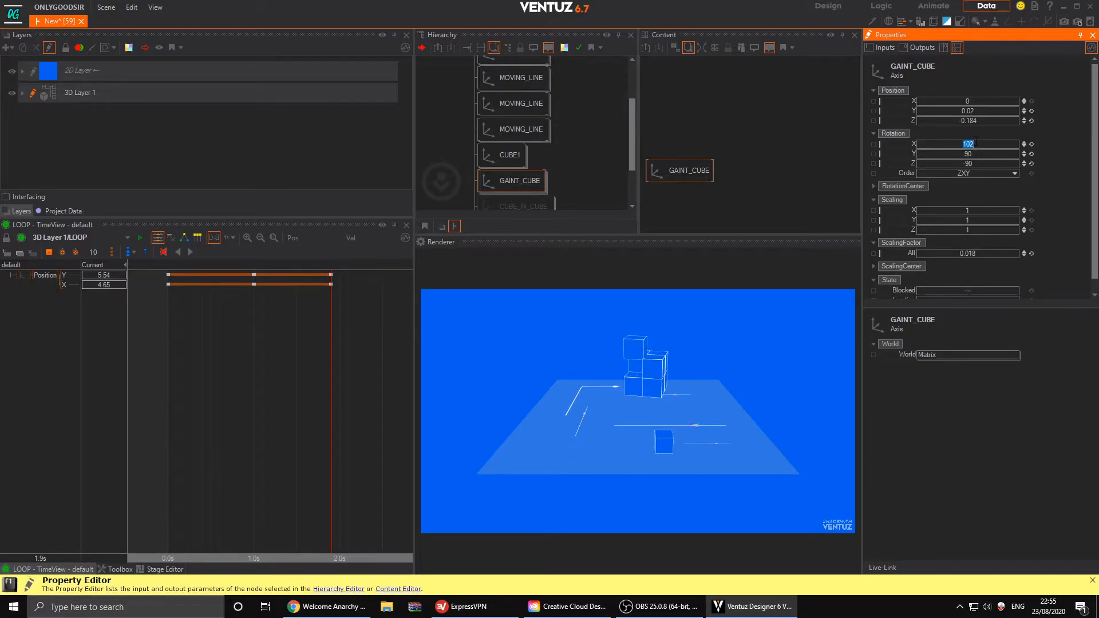
type("90")
key("Return")
- Place GAINT_CUBE at X 0.223, Y -0.008 and adjust its Z position so it stands at the back right of the plane
left_click_drag(962, 110, 985, 102)
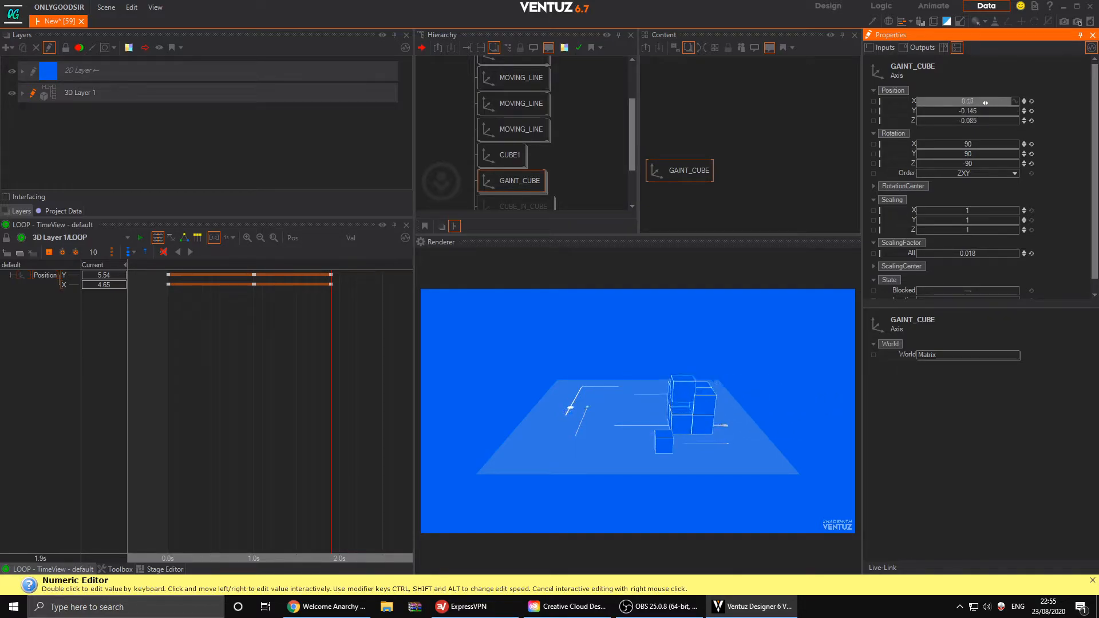
left_click_drag(970, 120, 970, 119)
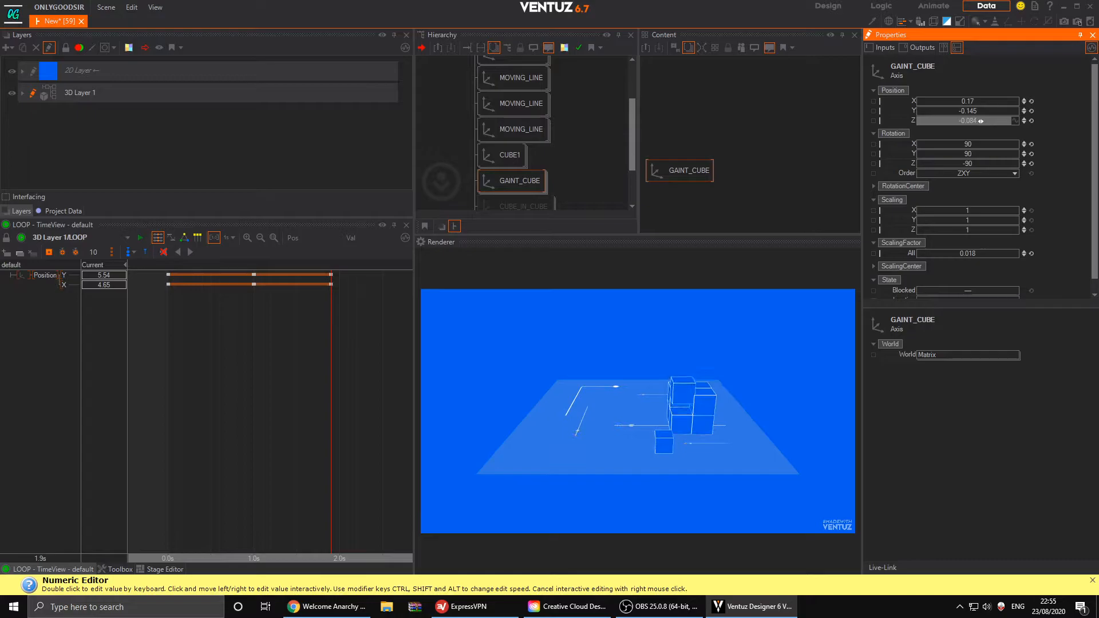
left_click_drag(1011, 114, 977, 120)
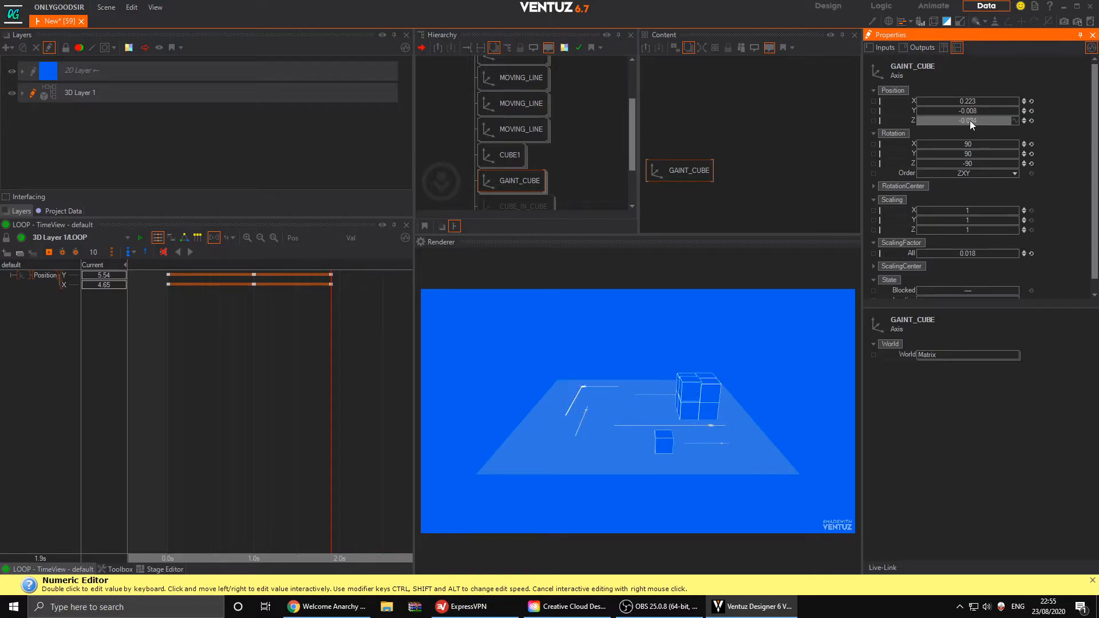
- Unblock CUBE_IN_CUBE in the hierarchy
scroll(523, 154, "down", 2)
left_click(517, 143)
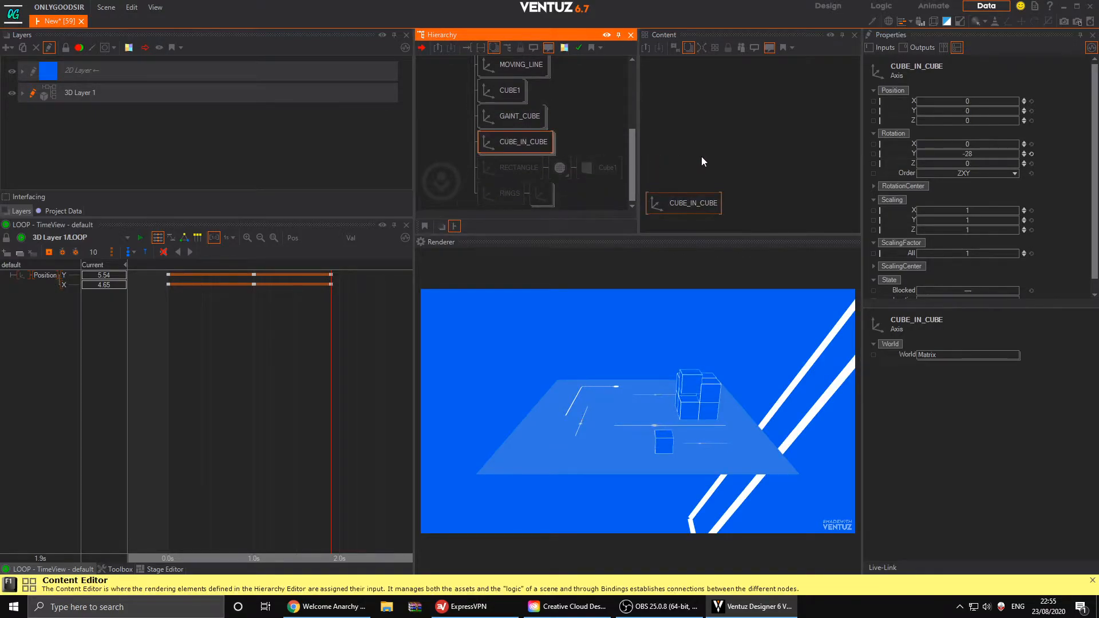
- Scale CUBE_IN_CUBE down to a factor of about 0.021, reset its Y rotation to 0, and shift it to about -0.191 on Z
left_click_drag(960, 253, 916, 257)
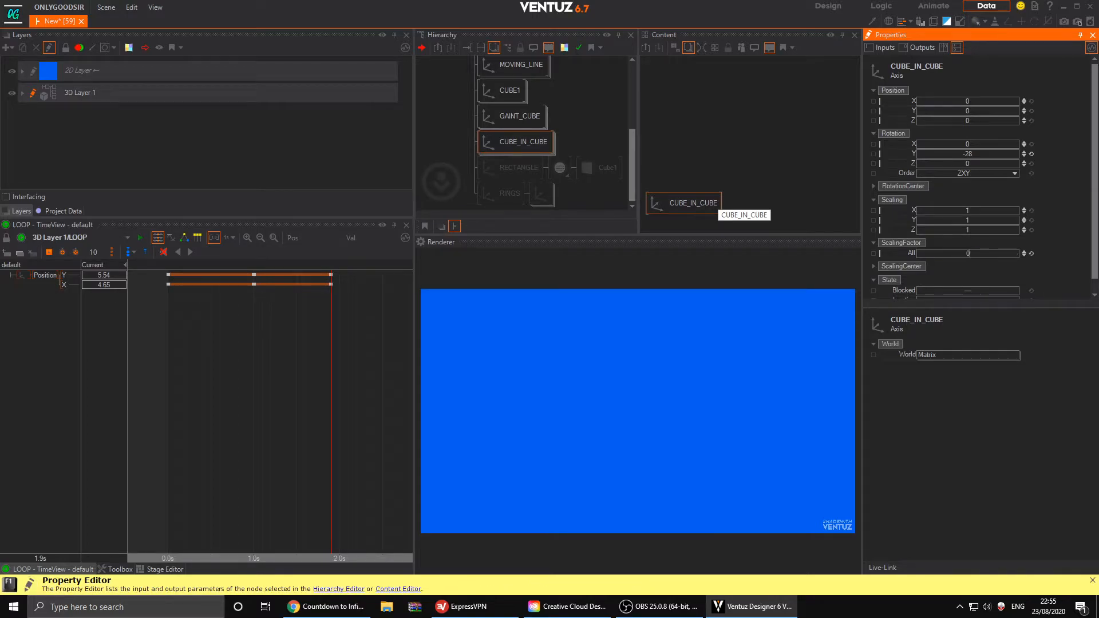
key("Return")
left_click_drag(978, 253, 931, 257)
left_click(1031, 154)
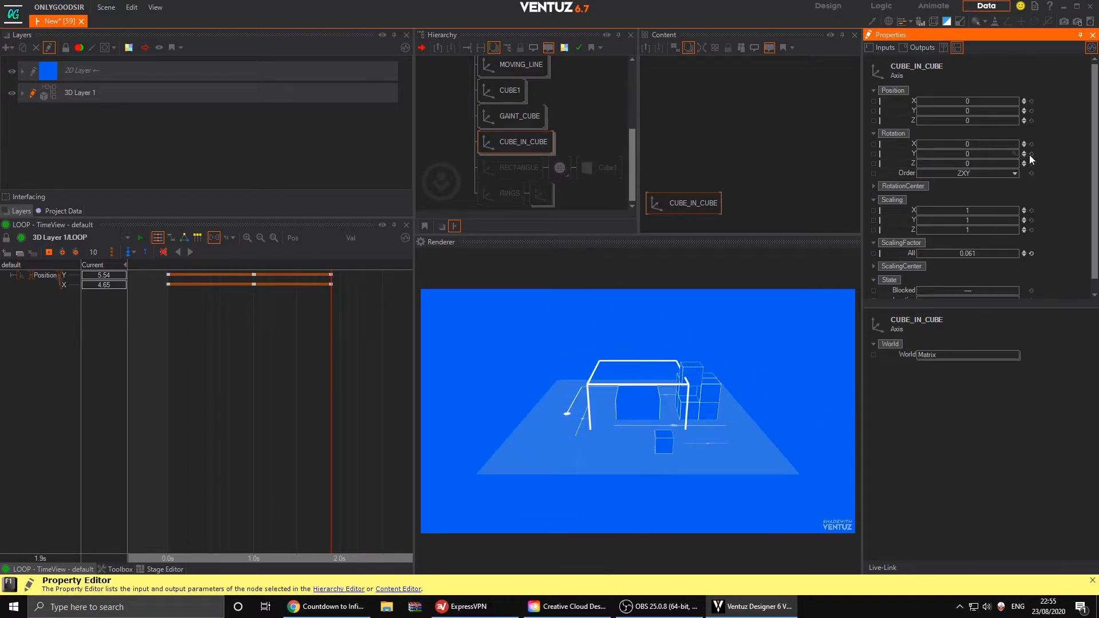
left_click_drag(1009, 121, 1010, 122)
left_click_drag(977, 255, 961, 253)
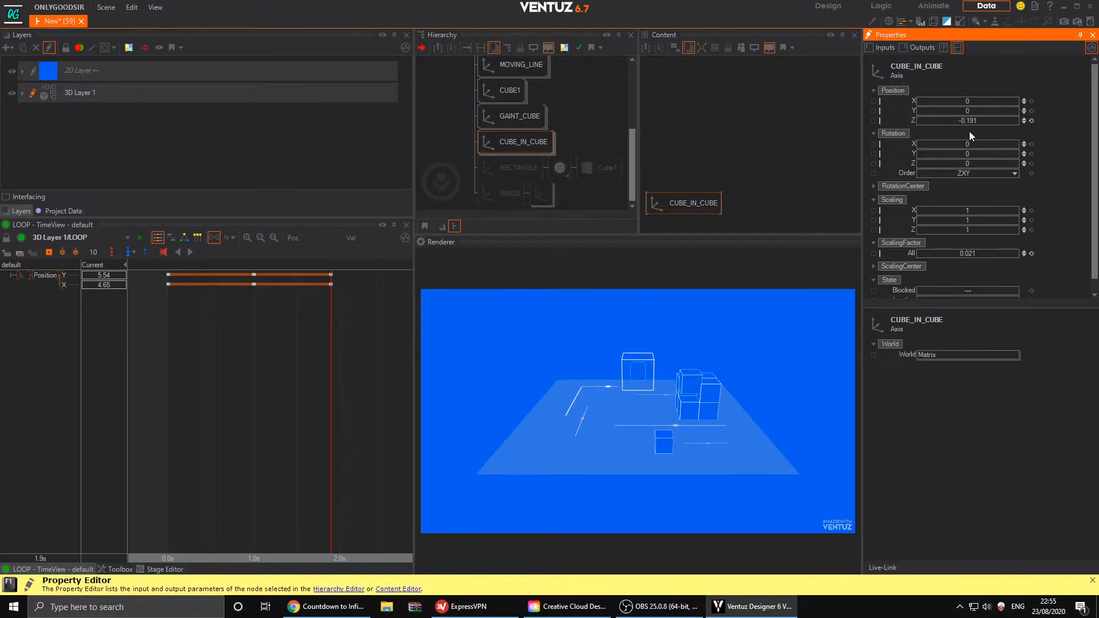
- Position CUBE_IN_CUBE at about X -0.362, Y -0.29, Z -0.06 and fine-tune its scaling factor to about 0.019
left_click_drag(973, 110, 1017, 122)
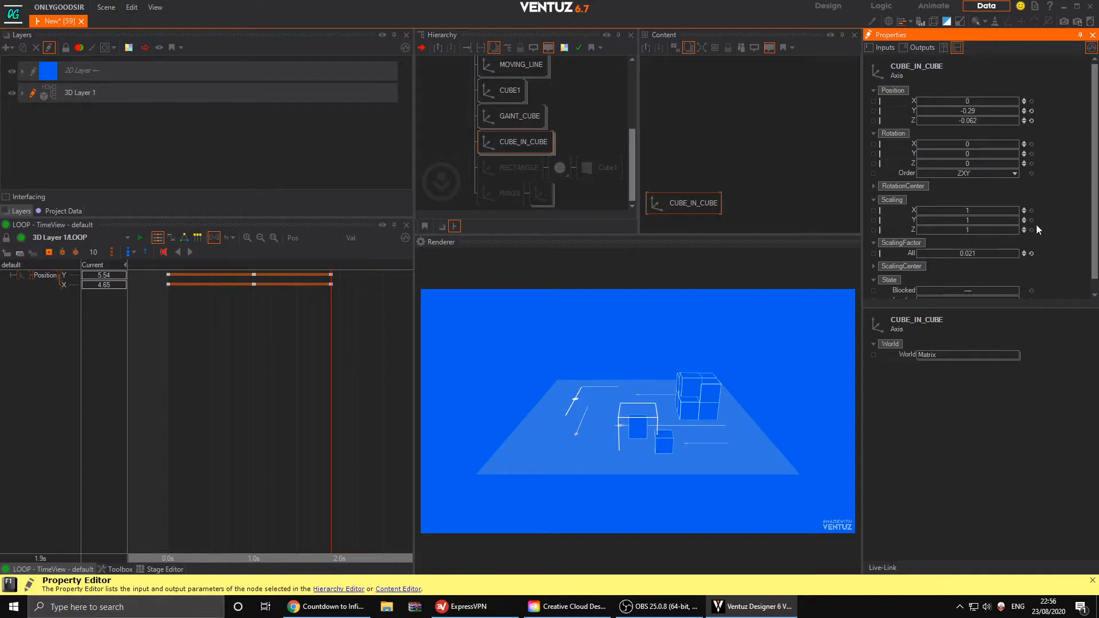
left_click_drag(967, 252, 968, 253)
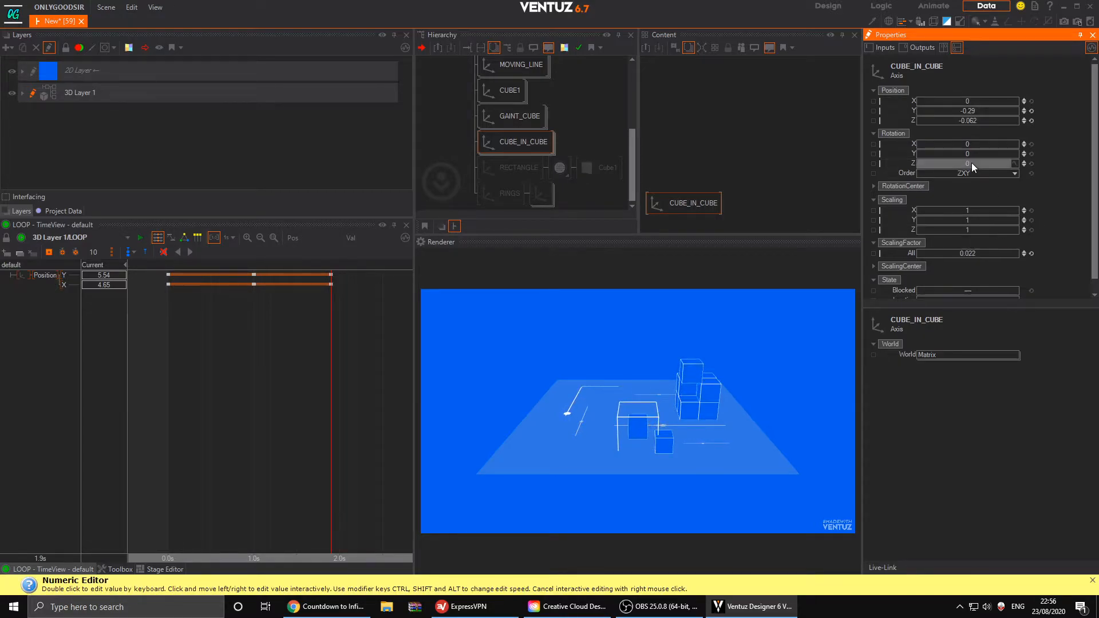
left_click_drag(970, 101, 983, 104)
left_click_drag(977, 254, 971, 254)
left_click_drag(986, 120, 984, 118)
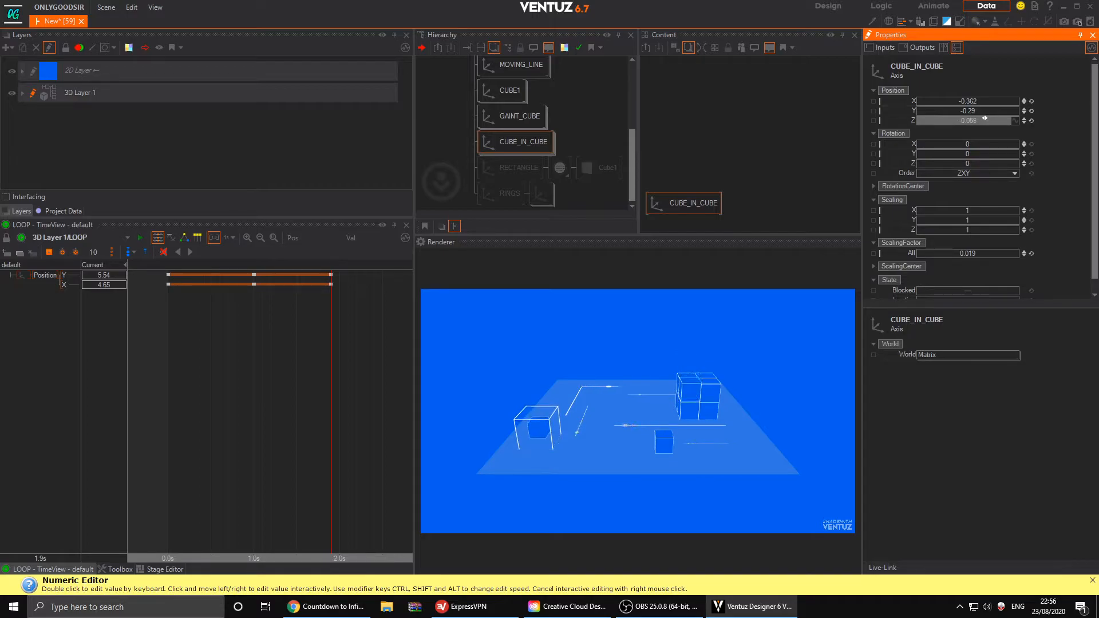
- Duplicate the CUBE_IN_CUBE axis and move the copy to about X -0.043, Y 0.329 on the floor plane
left_click(500, 147)
left_click_drag(500, 146, 500, 162, "ctrl")
mouse_move(976, 110)
left_mouse_down()
mouse_move(989, 112)
mouse_move(945, 113)
mouse_move(1018, 103)
mouse_move(980, 113)
left_mouse_up()
- Try rotating the scene's top-level axis about Y to 5 degrees and reset that rotation
scroll(498, 114, "up", 5)
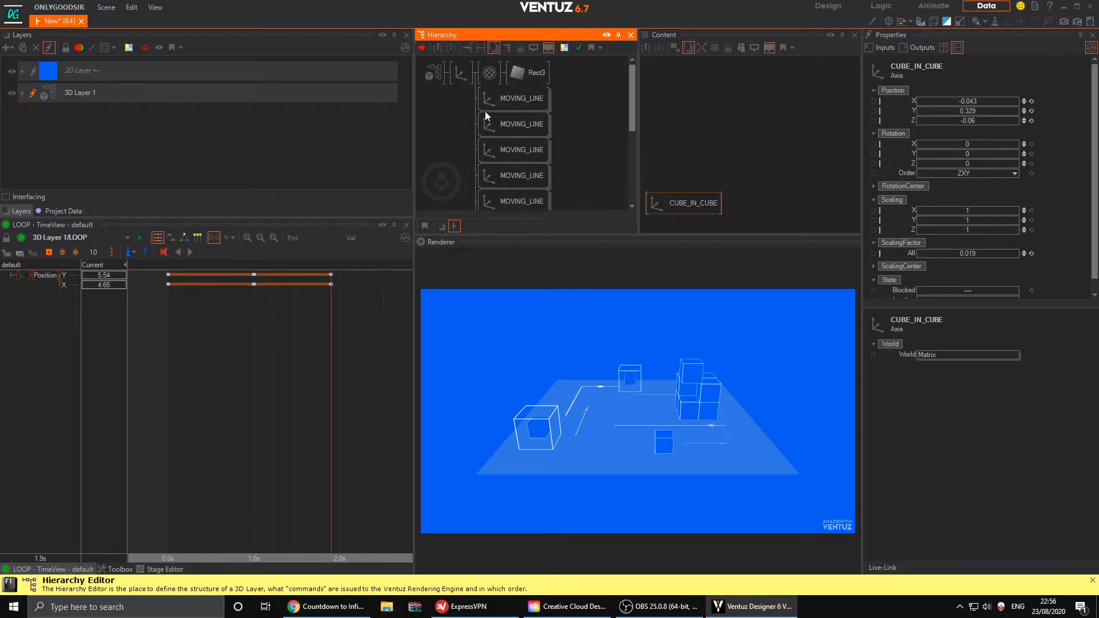
left_click(461, 72)
mouse_move(988, 152)
left_mouse_down()
mouse_move(978, 154)
mouse_move(993, 155)
left_mouse_up()
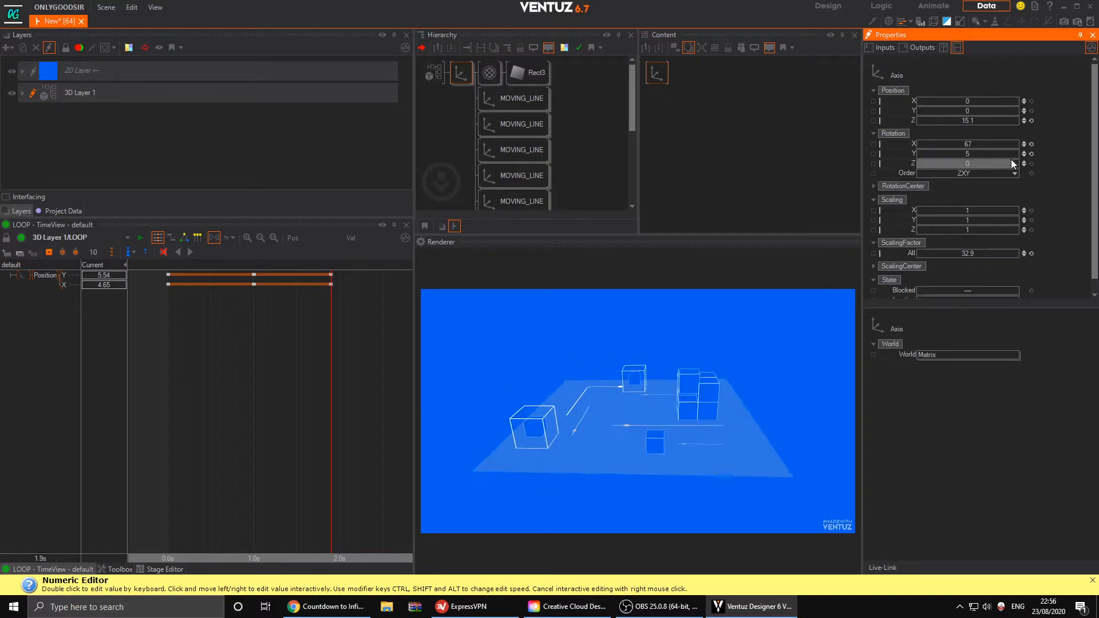
left_click(1031, 154)
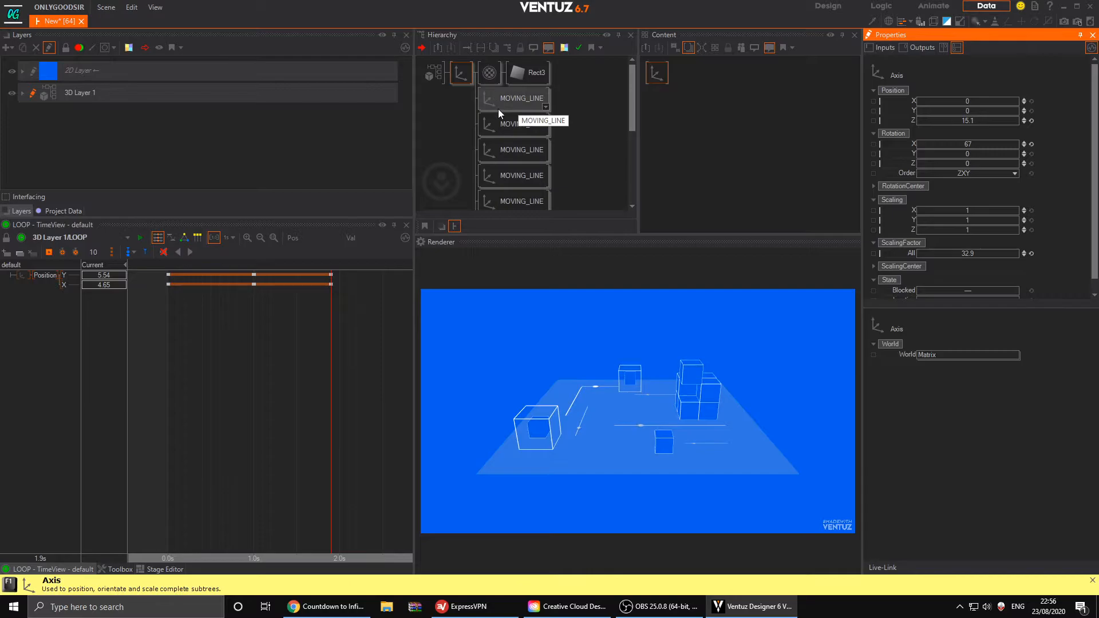
- Unblock the RECTANGLE axis and set its scaling factor to 0.2
scroll(501, 132, "down", 5)
left_click(498, 172)
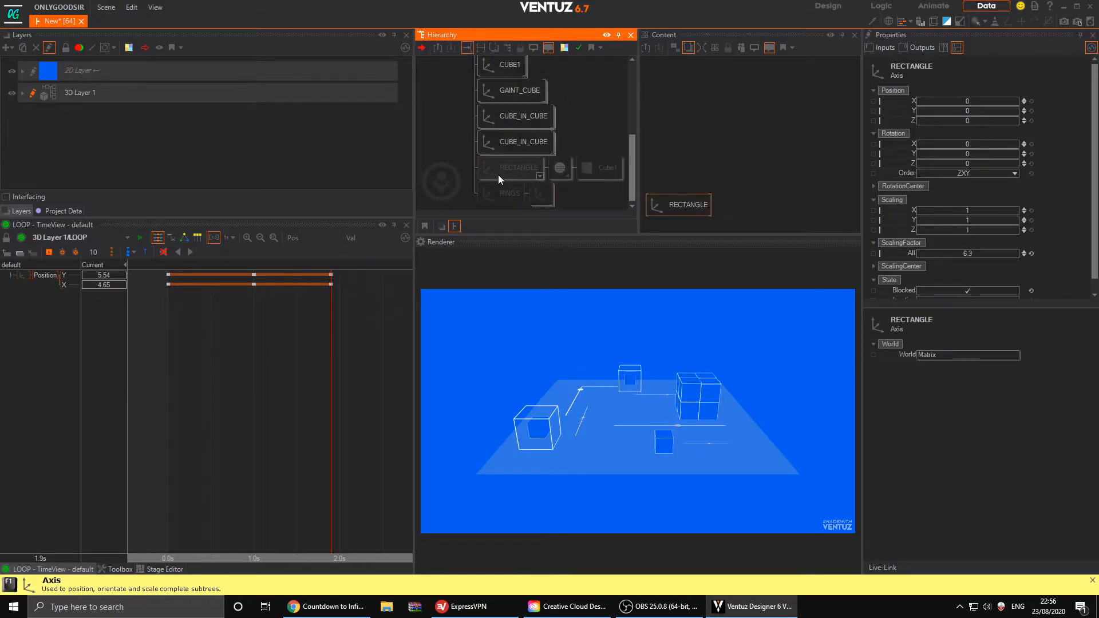
key("b")
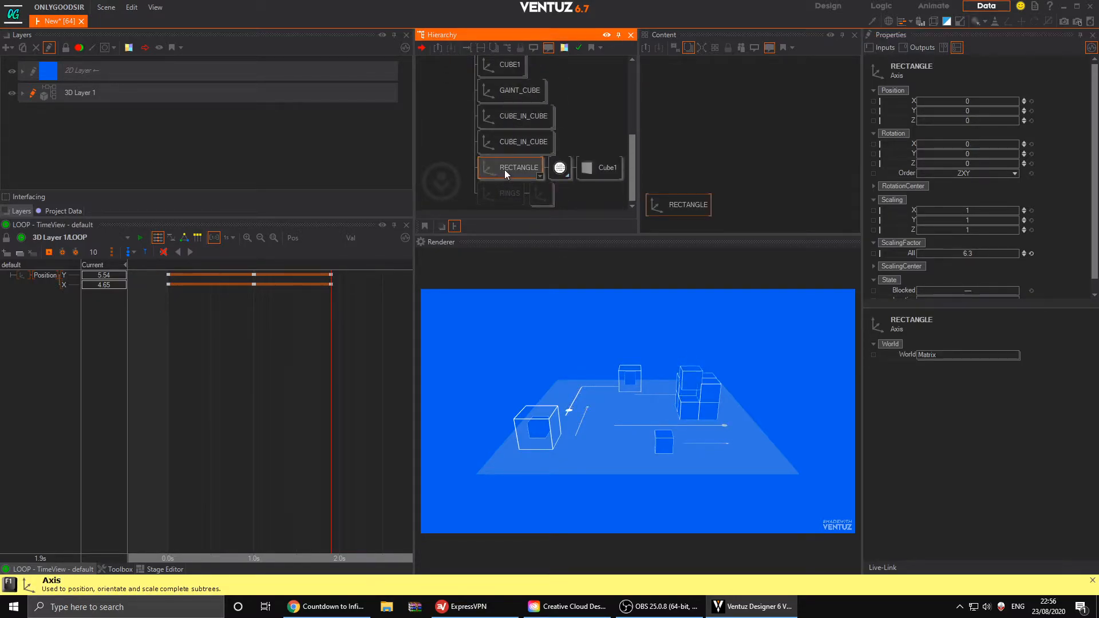
left_click_drag(973, 253, 971, 253)
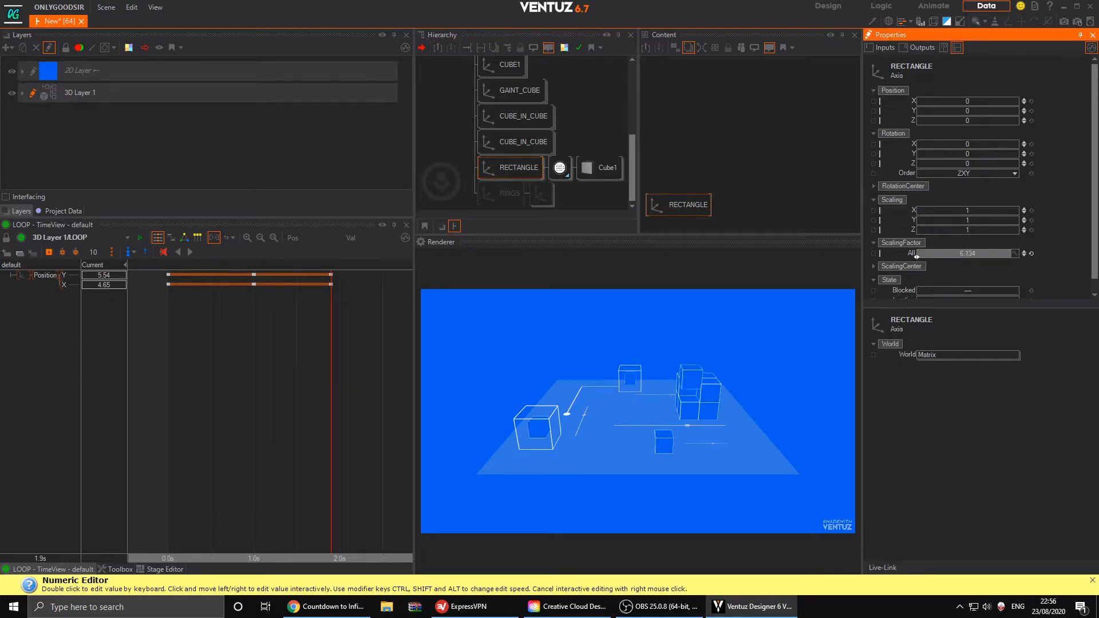
double_click(977, 253)
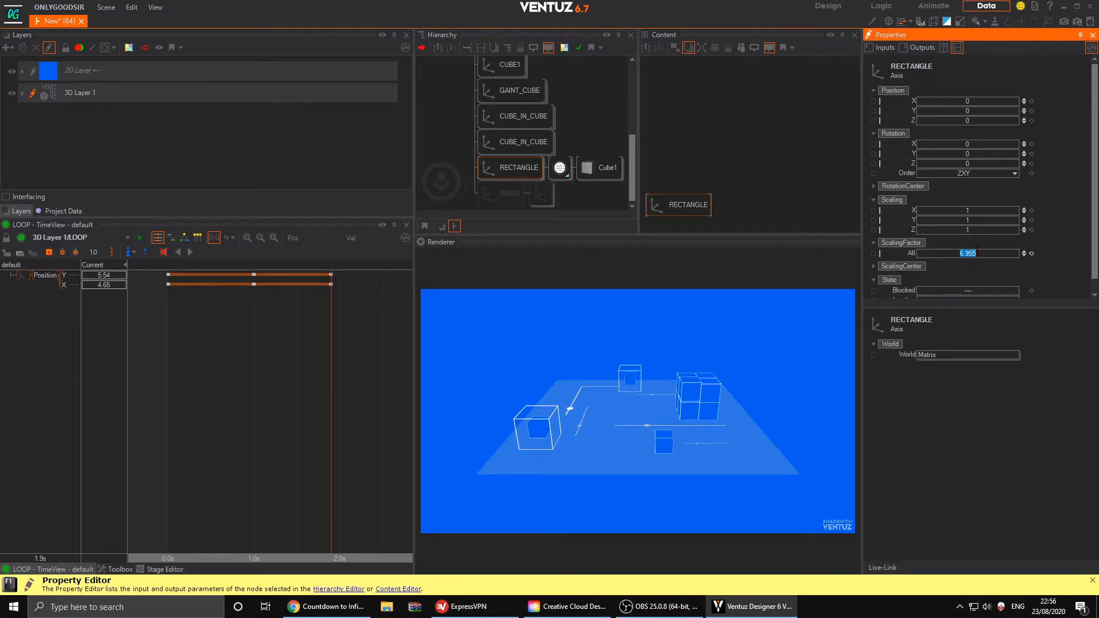
type("0.2")
key("Return")
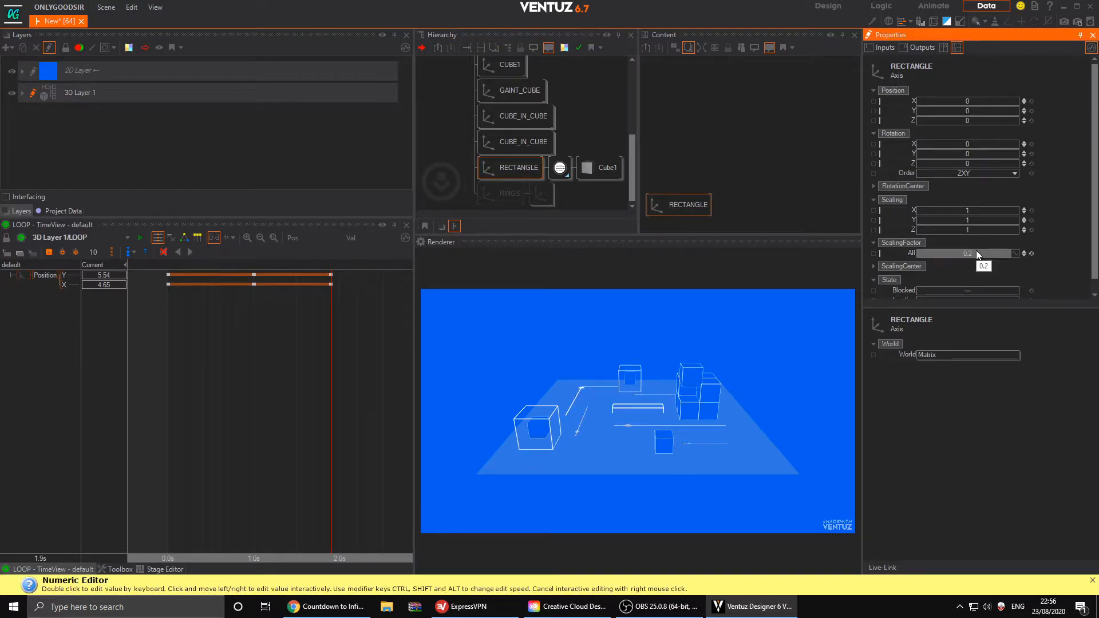
- Reduce RECTANGLE's scaling factor to about 0.133 and position it at about Y -0.017, Z -0.059
mouse_move(977, 111)
left_mouse_down()
mouse_move(962, 112)
mouse_move(993, 113)
left_mouse_up()
left_click_drag(973, 253, 953, 249)
mouse_move(961, 111)
left_mouse_down()
mouse_move(991, 119)
mouse_move(961, 120)
mouse_move(971, 119)
left_mouse_up()
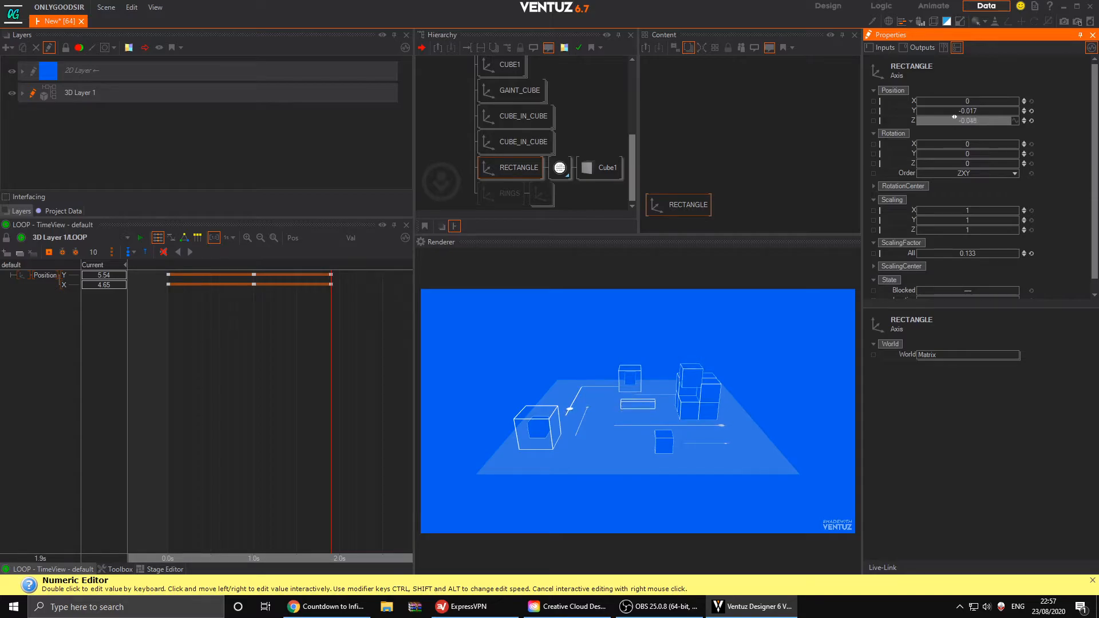
mouse_move(961, 119)
left_mouse_down()
mouse_move(952, 119)
mouse_move(971, 118)
left_mouse_up()
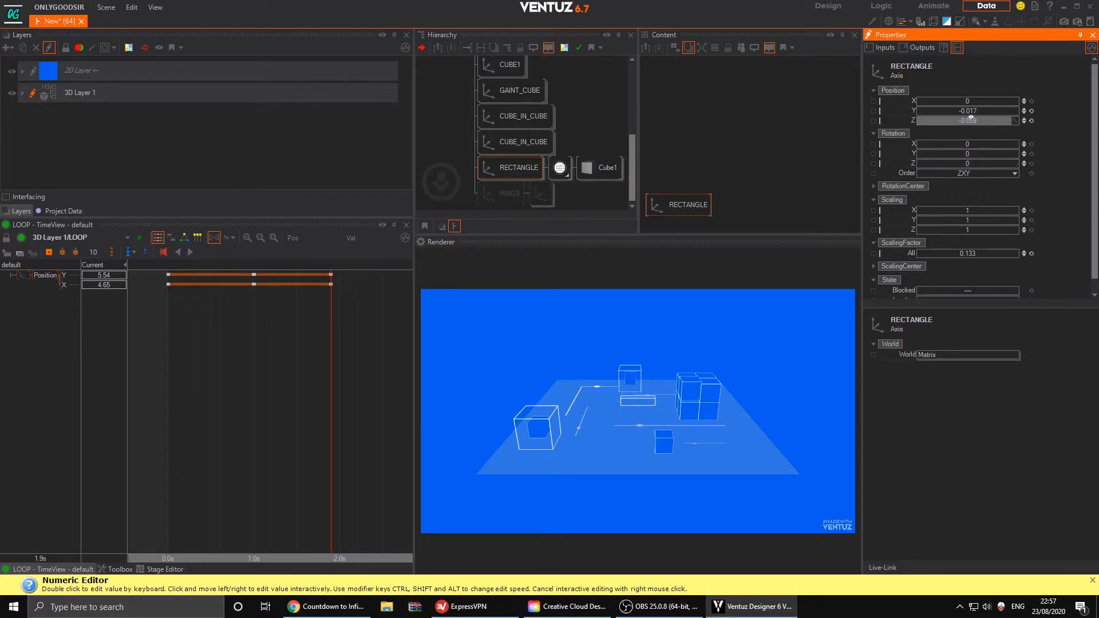
- Add a Mover node to the content and set its Min to RECTANGLE's Y position value, -0.017
double_click(730, 180)
type("mo")
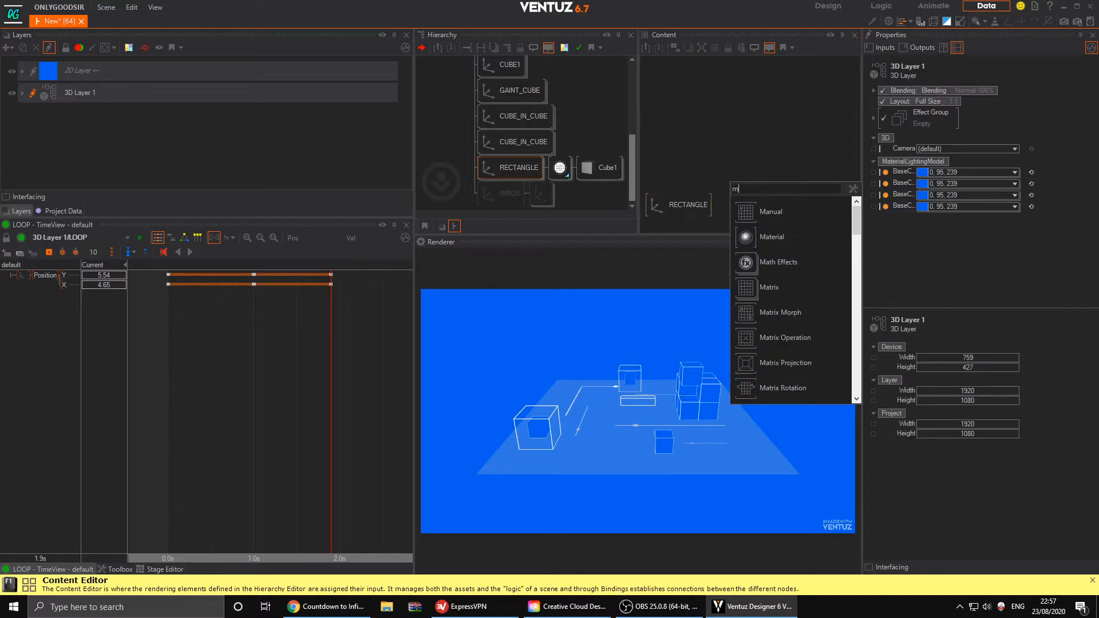
left_click(746, 235)
left_click(688, 203)
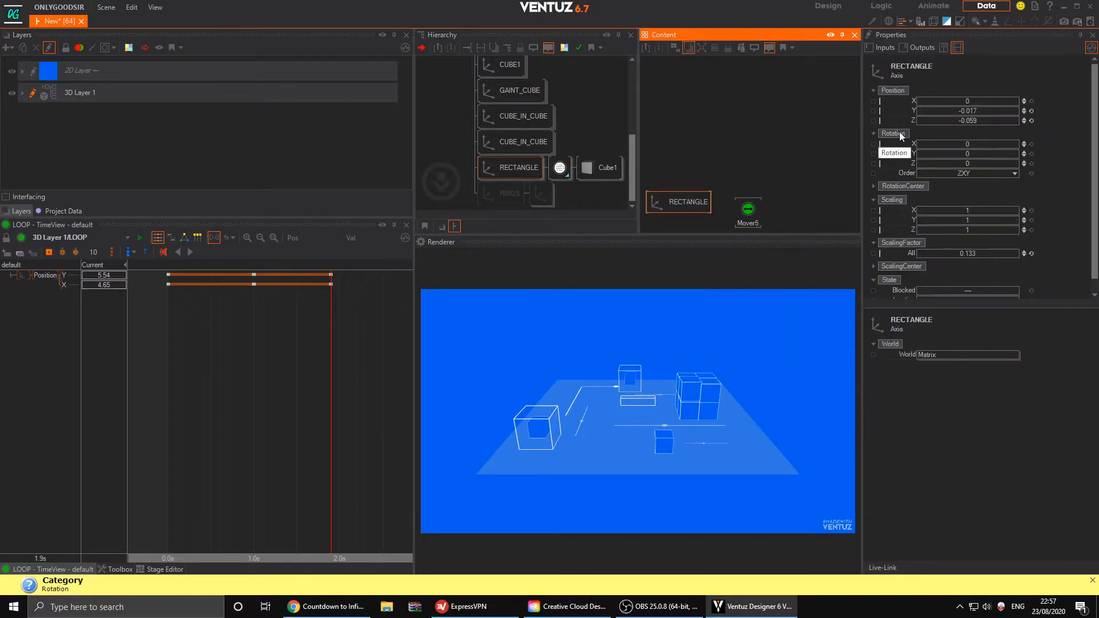
double_click(965, 110)
left_click(748, 209)
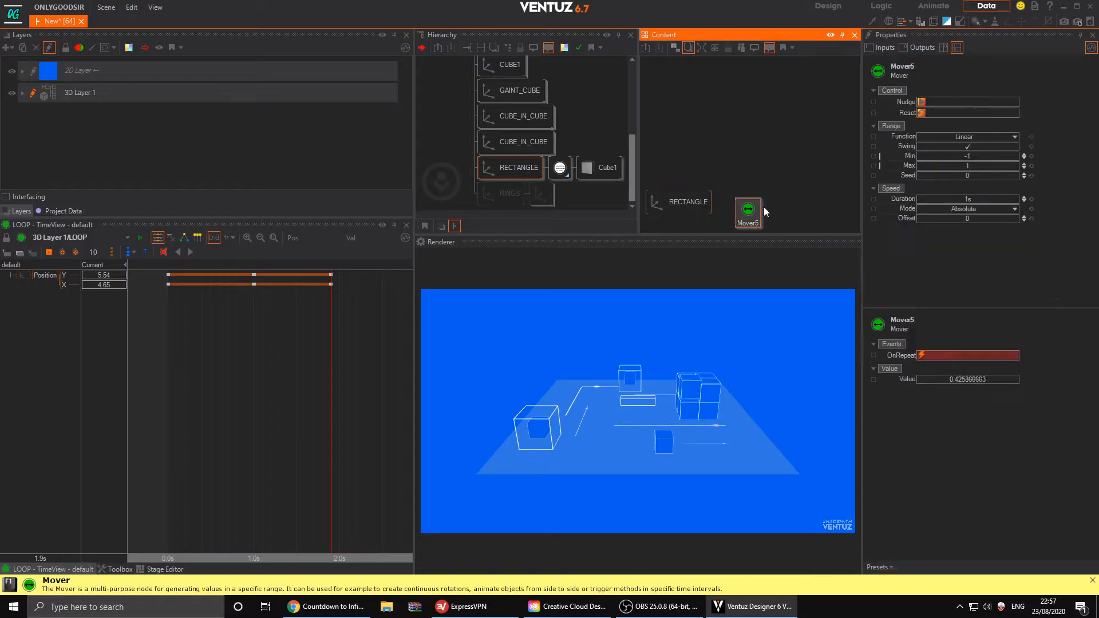
double_click(980, 155)
left_click(768, 181)
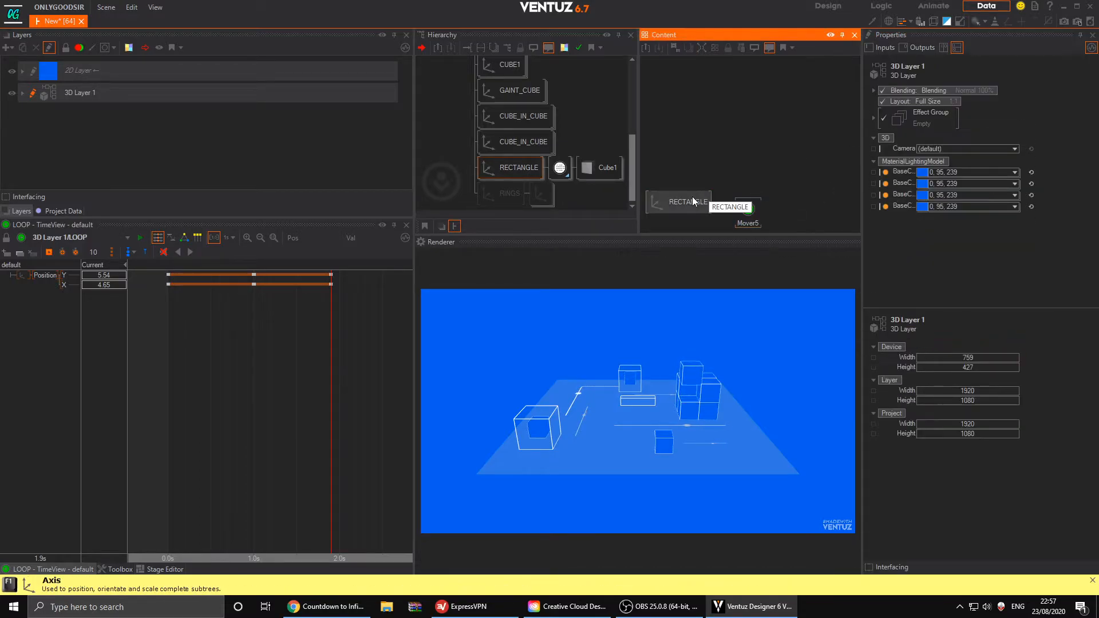
- Lower RECTANGLE to about Z -0.022 and copy that value into the Mover's Max
left_click(681, 202)
mouse_move(981, 118)
left_mouse_down()
mouse_move(1007, 120)
mouse_move(999, 117)
left_mouse_up()
double_click(1001, 121)
key("ctrl+c")
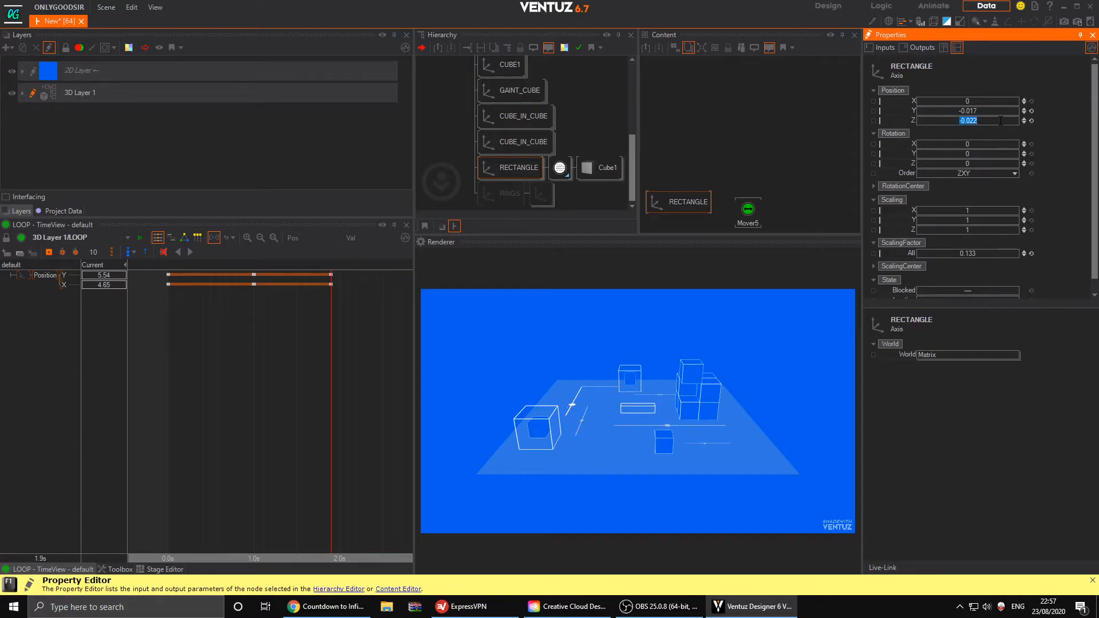
left_click(746, 213)
double_click(976, 167)
key("ctrl+v")
key("Return")
- Drive RECTANGLE's Z position with the Mover, using the Cosine function and a duration of 2.2 s
left_click(691, 203)
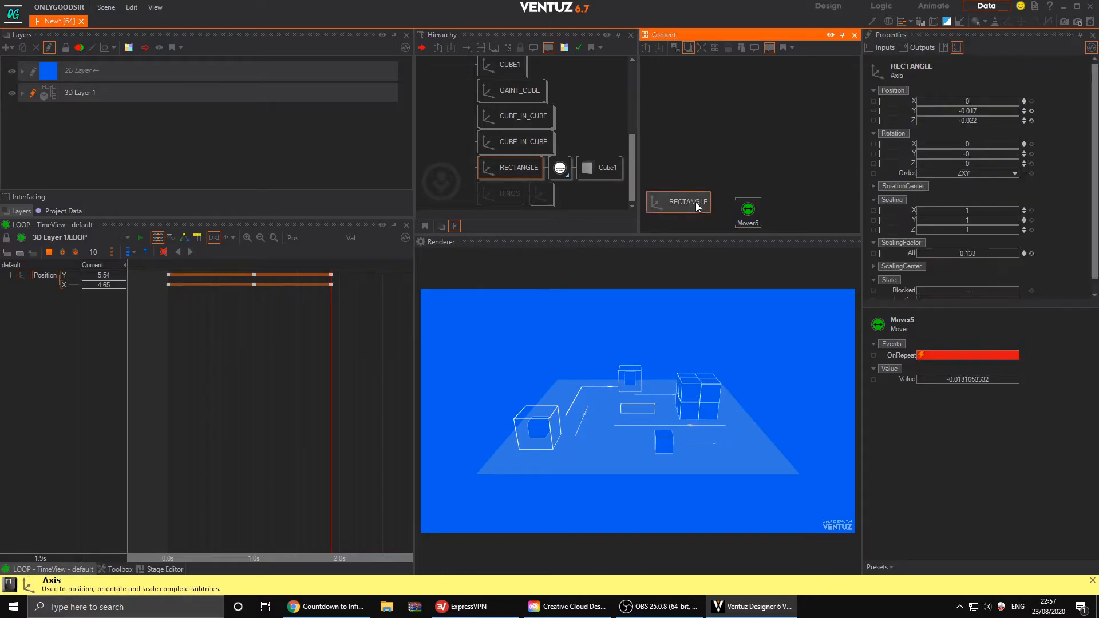
left_click_drag(912, 121, 764, 215)
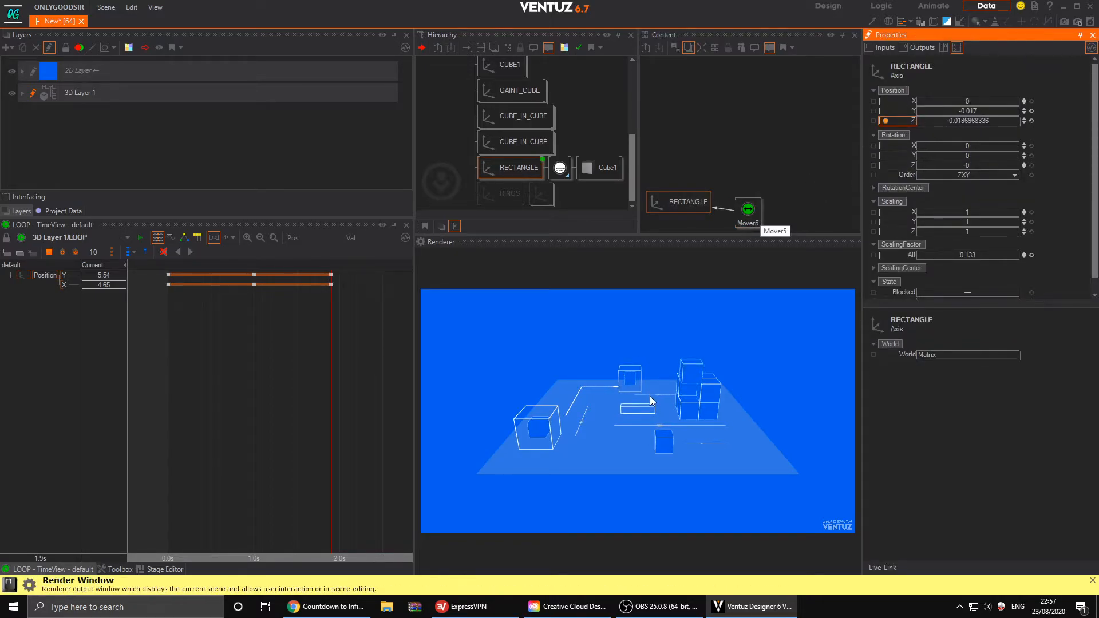
left_click(746, 214)
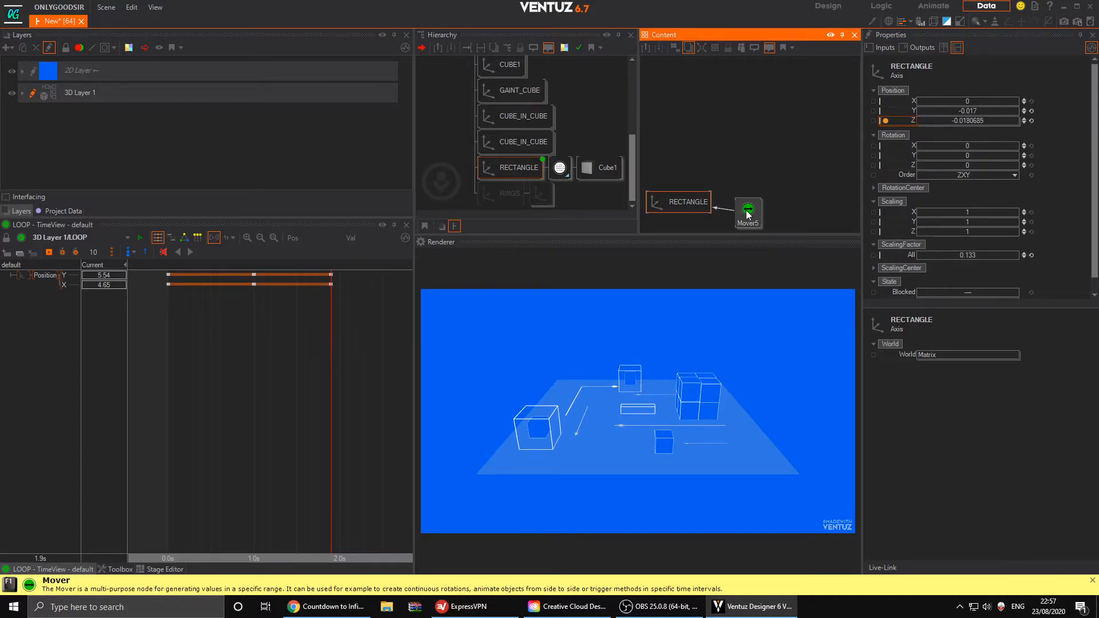
left_click(990, 137)
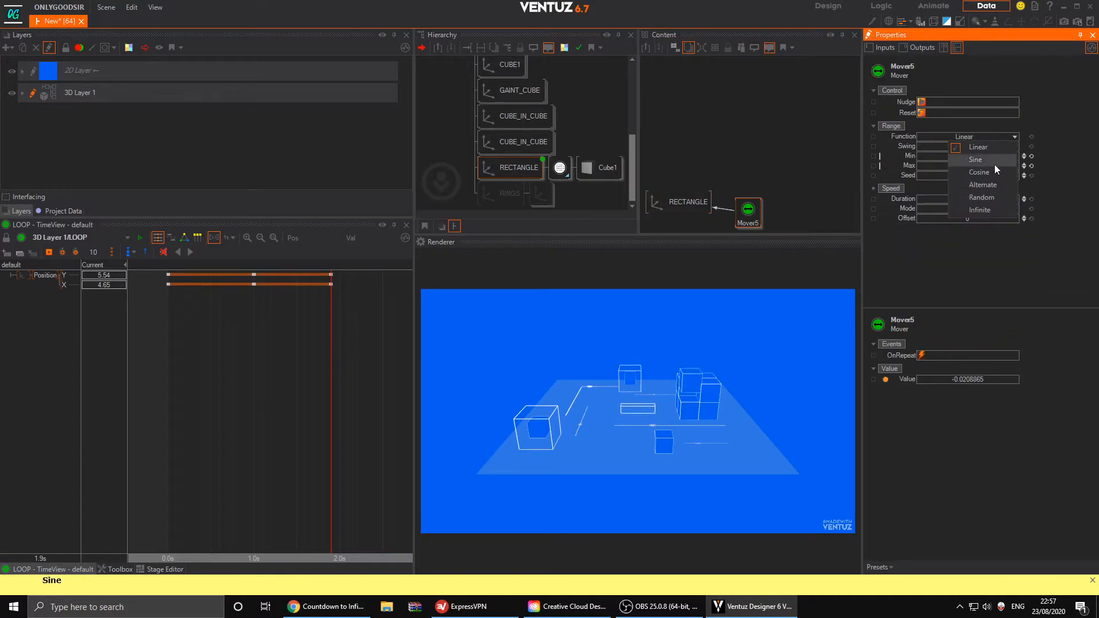
left_click(985, 170)
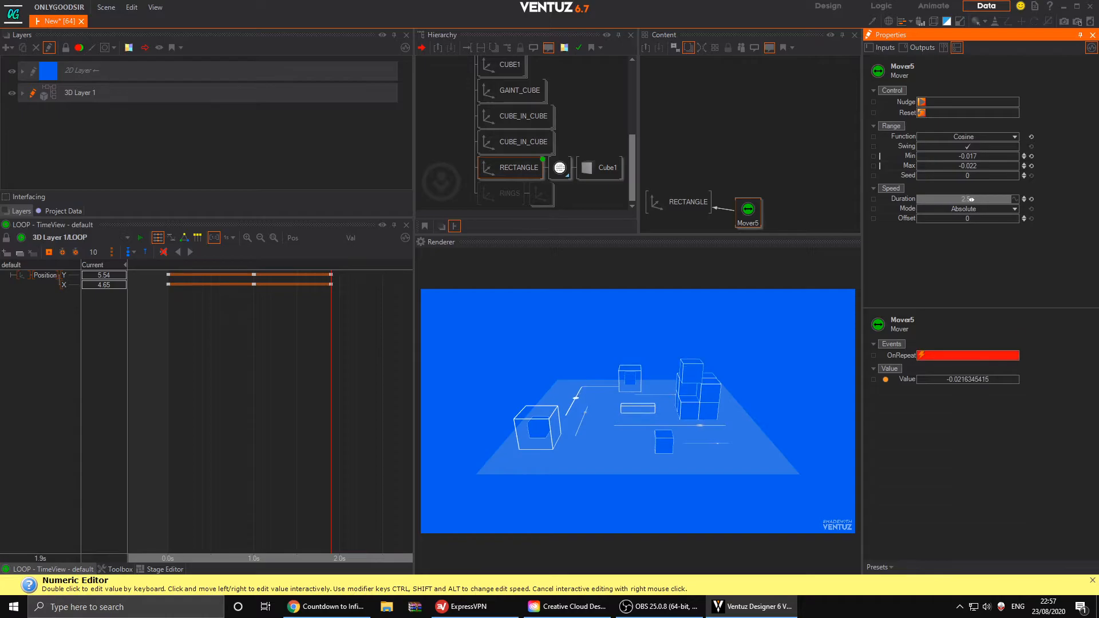
mouse_move(993, 199)
left_mouse_down()
mouse_move(961, 203)
mouse_move(977, 198)
left_mouse_up()
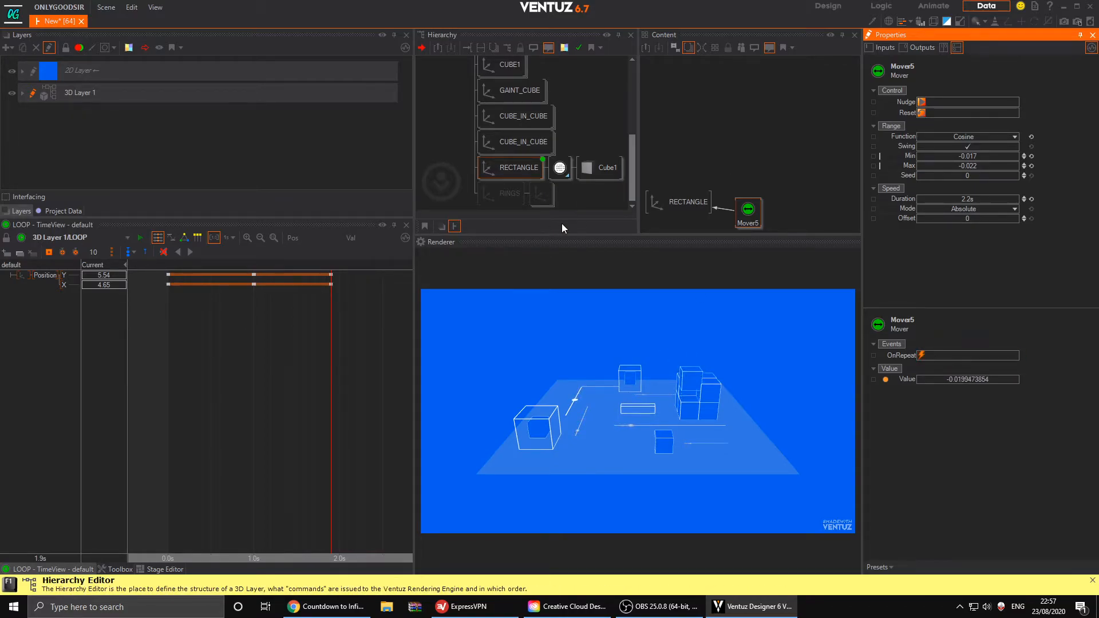
- Unblock the RINGS axis and scale it down to a factor of about 0.029
left_click(493, 193)
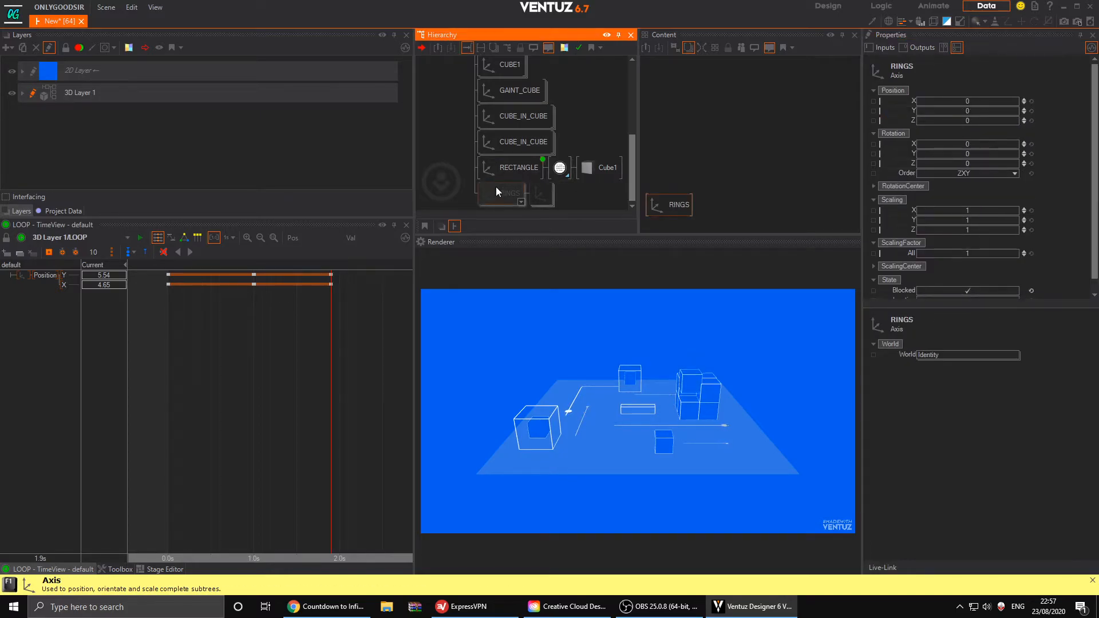
key("ctrl+b")
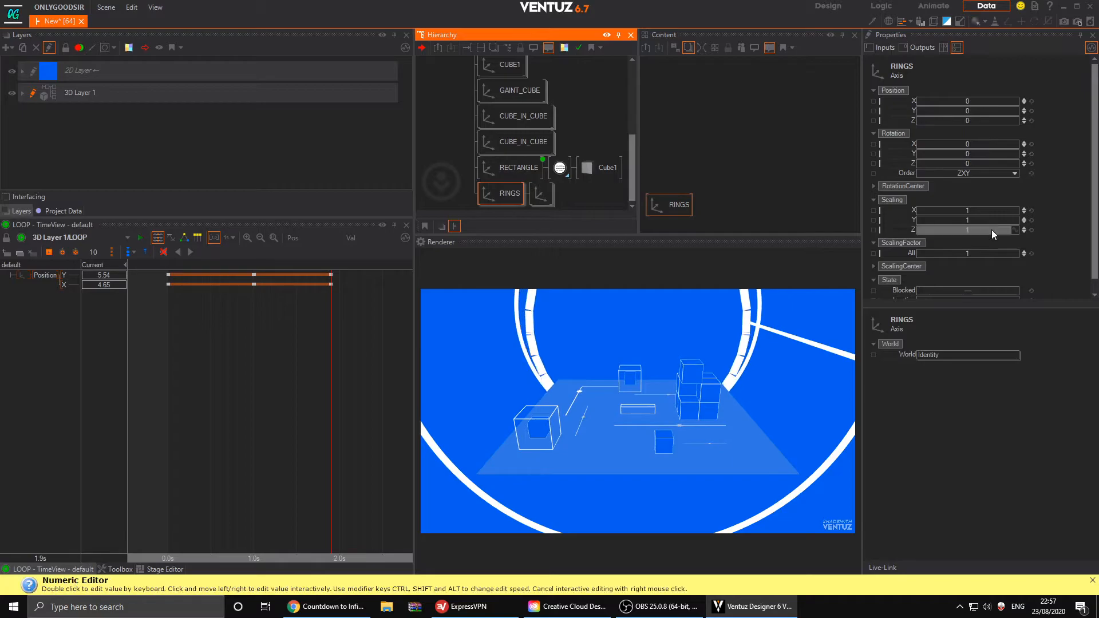
left_click_drag(984, 252, 920, 253)
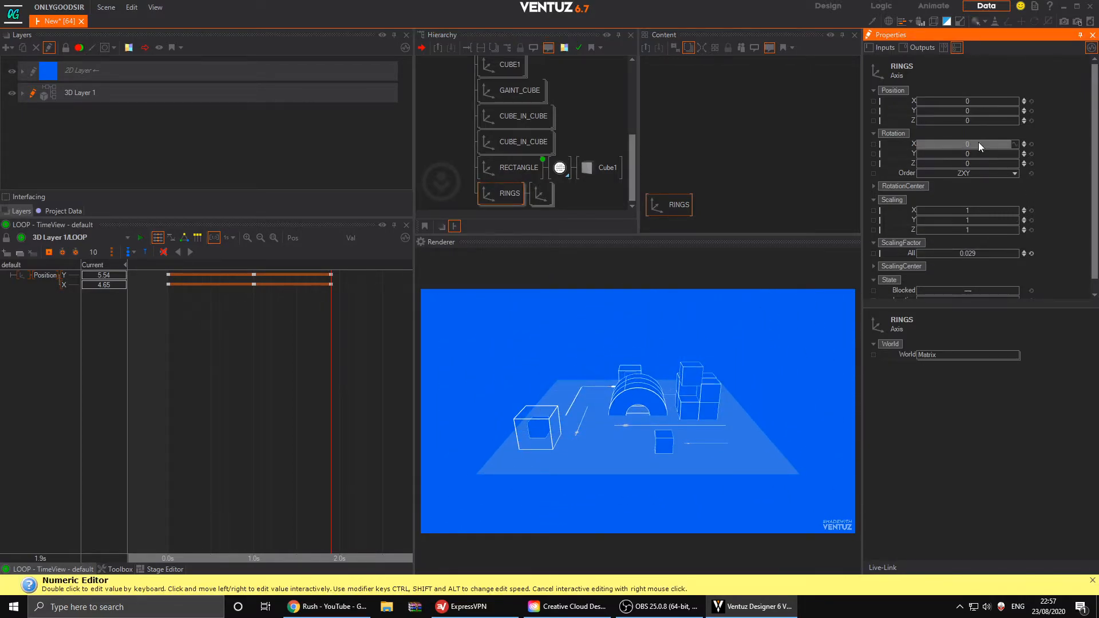
- Set the X rotation of RINGS to -90 degrees and reduce its scaling factor to about 0.017
left_click_drag(979, 143, 981, 146)
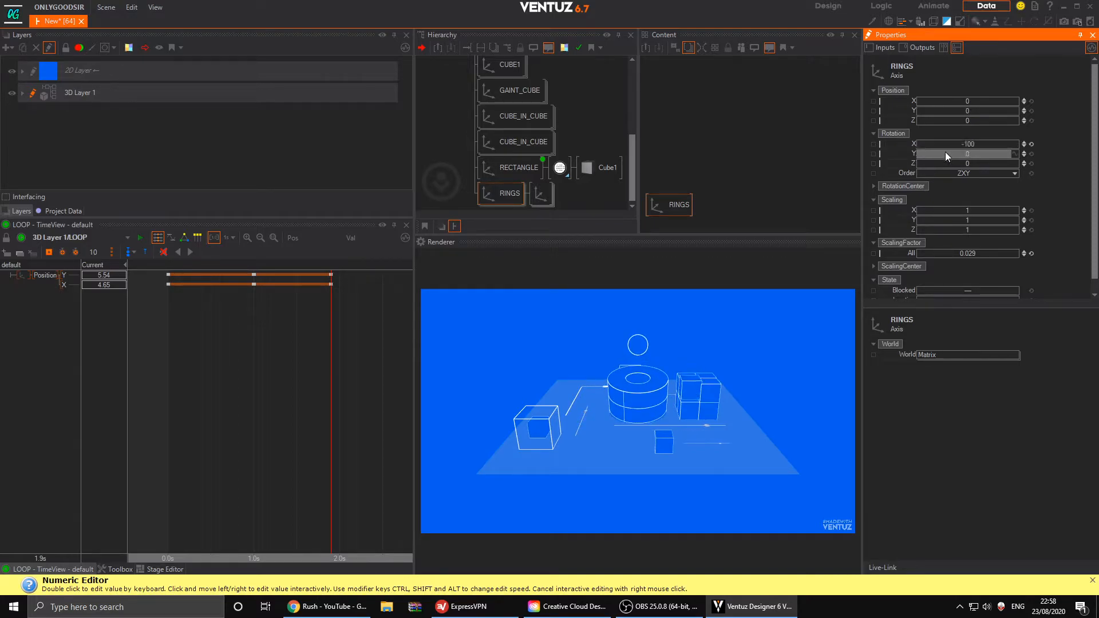
double_click(965, 145)
type("-90")
key("Return")
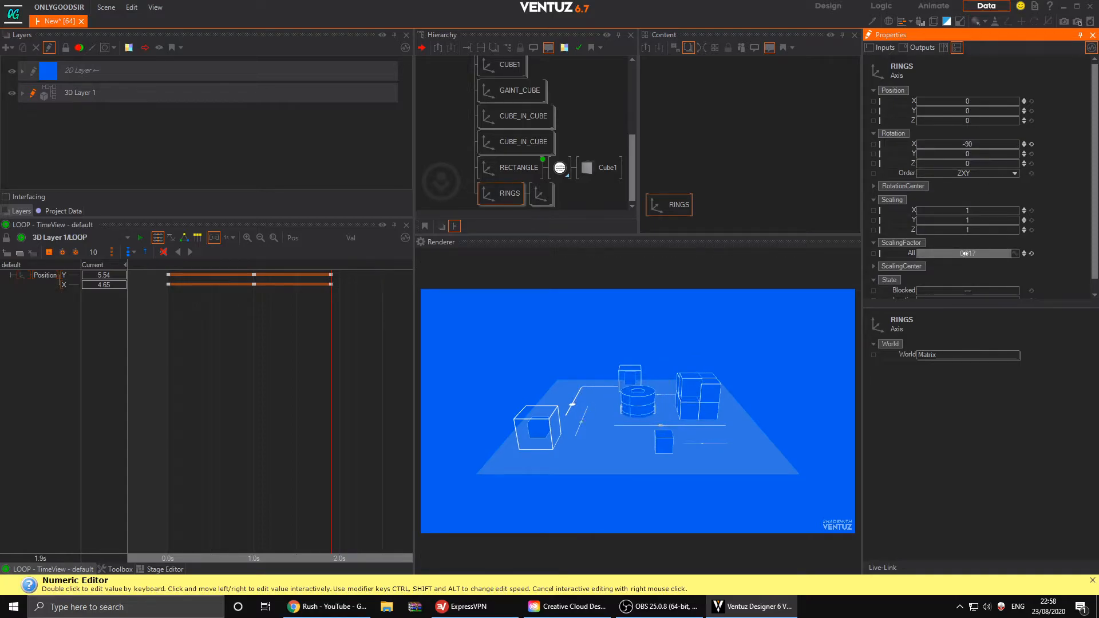
- Position RINGS at about X 0.419, Y -0.28, Z -0.025 and reset its Y and Z rotations to 0
left_click_drag(967, 111, 992, 113)
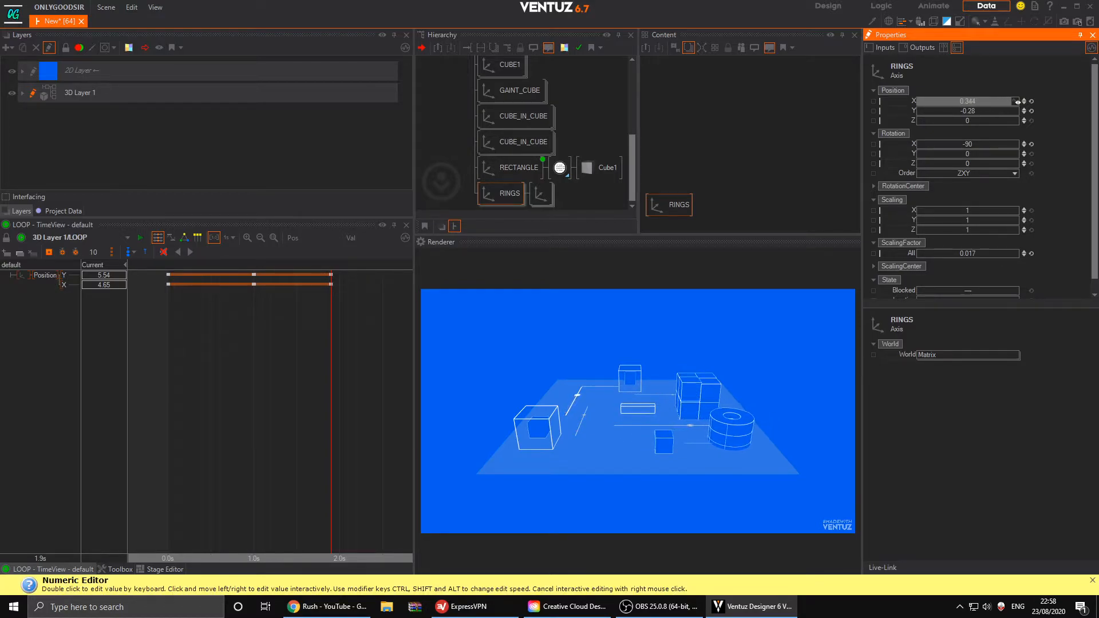
left_click_drag(1015, 103, 979, 163)
left_click(1031, 154)
left_click(1030, 164)
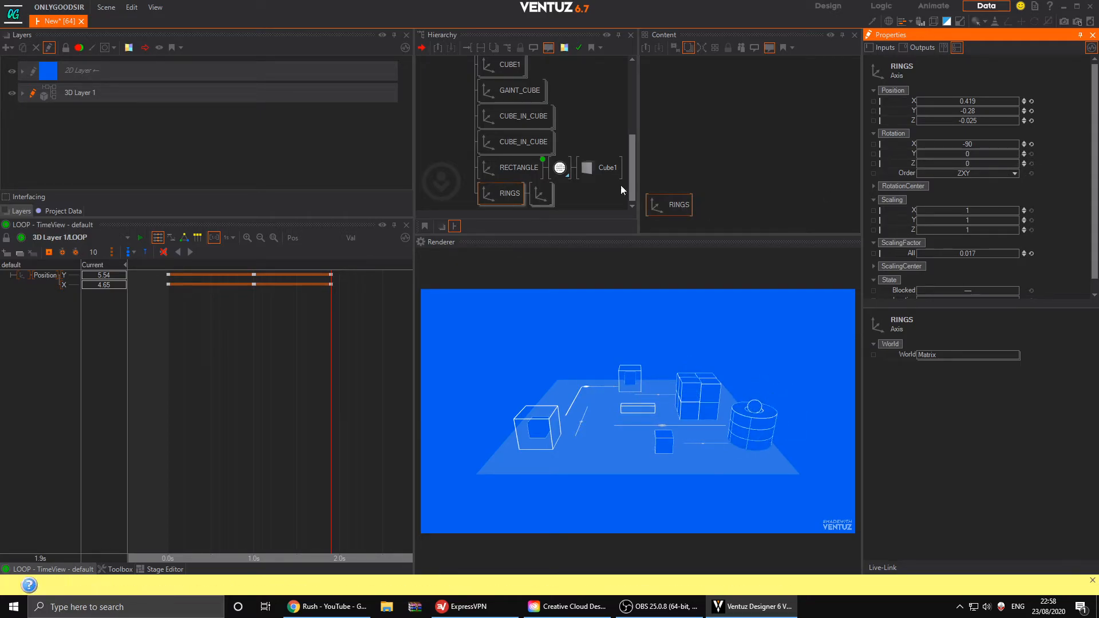
- Rotate the child axis under RINGS to about -130.4 degrees around Y
left_click(541, 193)
left_click_drag(972, 154, 910, 150)
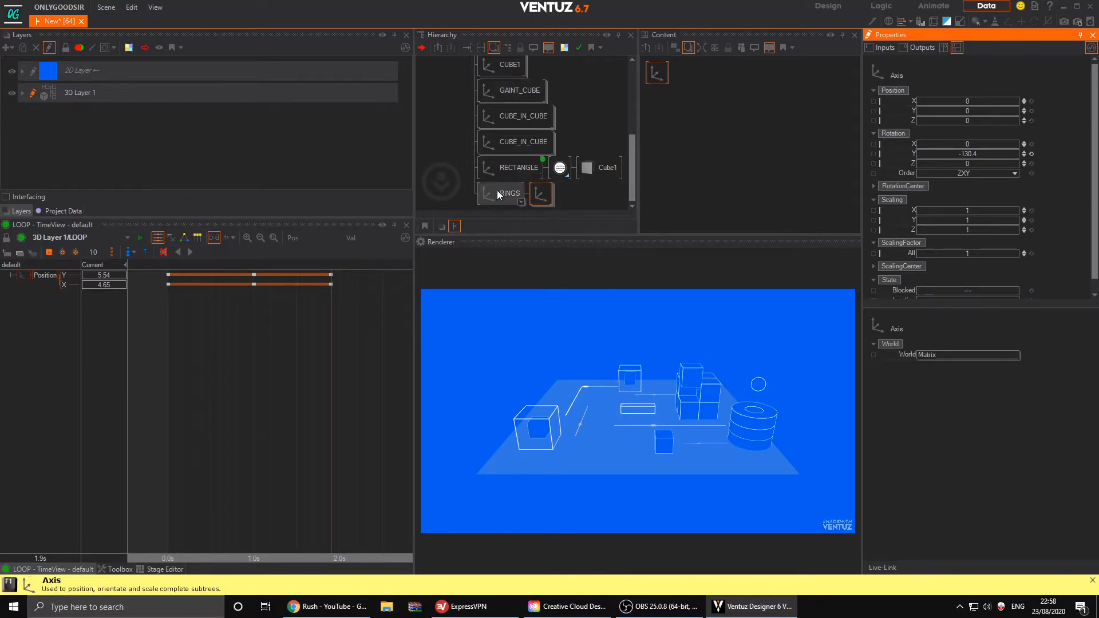
- Add an Axis above the floor's material and duplicate the Axis, material and Rect3 branch beneath the root axis
scroll(447, 169, "up", 1)
scroll(447, 170, "up", 3)
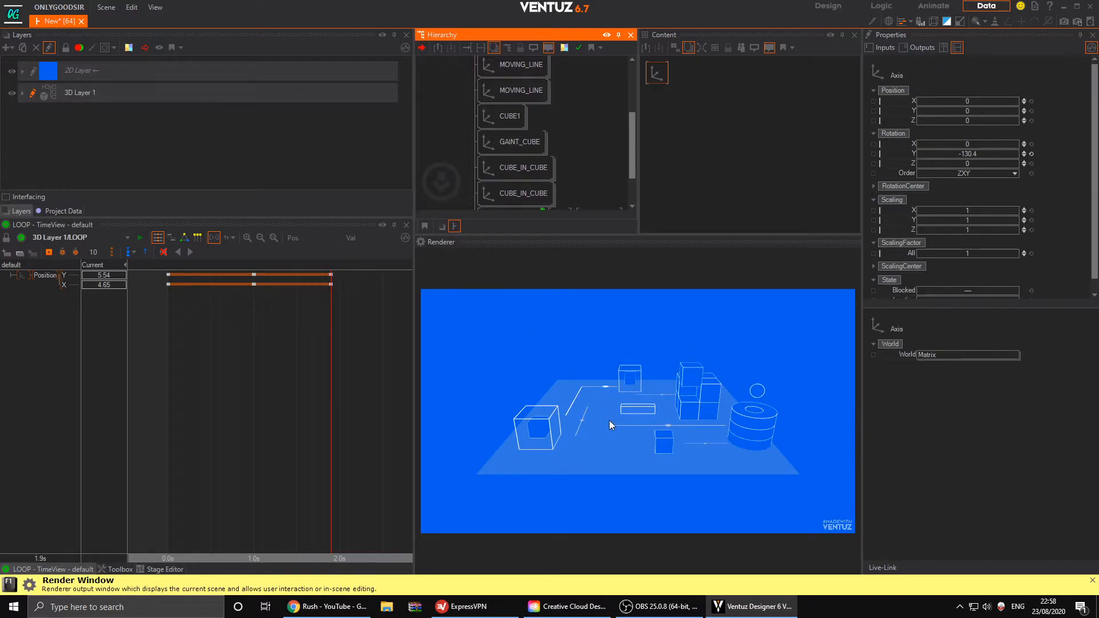
scroll(492, 174, "down", 3)
scroll(506, 115, "up", 5)
scroll(520, 184, "up", 2)
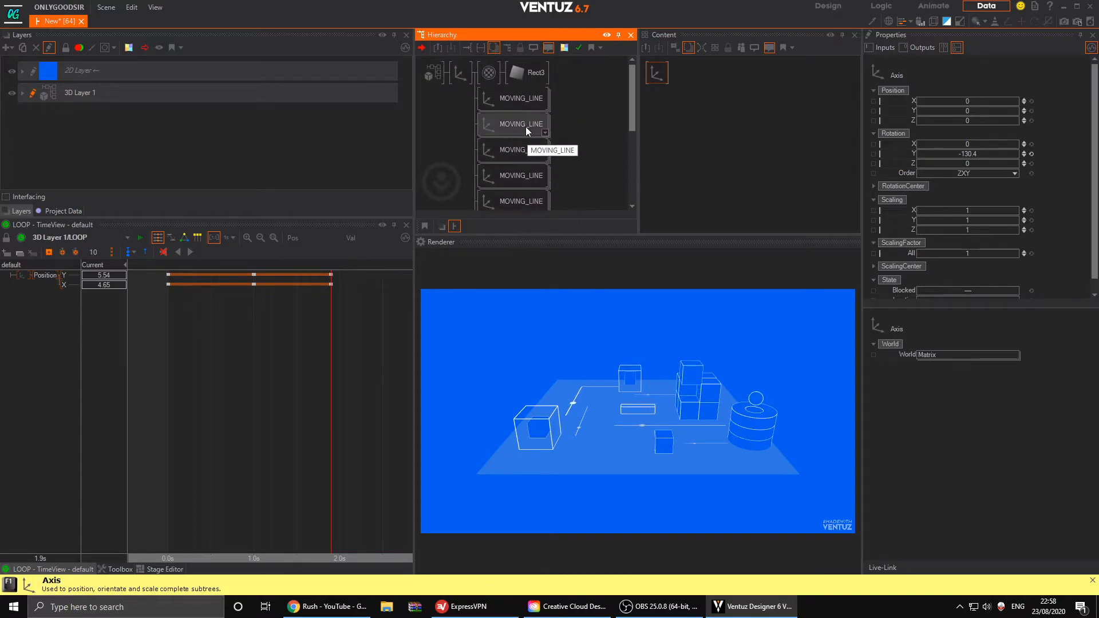
left_click(489, 75)
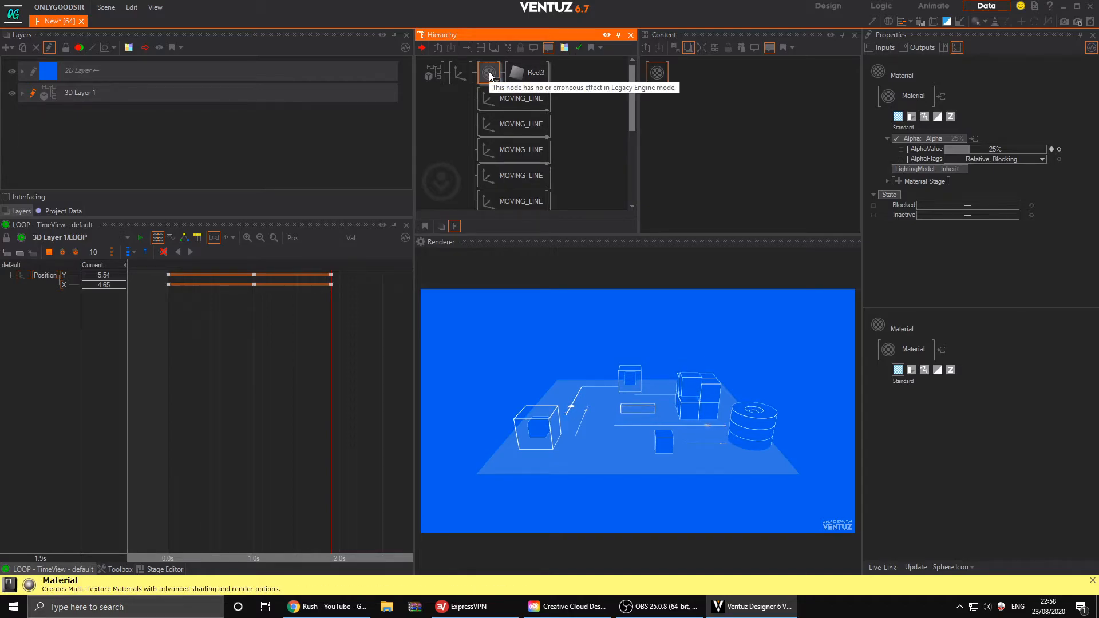
type("mo")
key("Escape")
key("Tab")
type("ax")
mouse_move(499, 100)
left_mouse_down()
mouse_move(490, 68)
mouse_move(488, 89)
left_mouse_up()
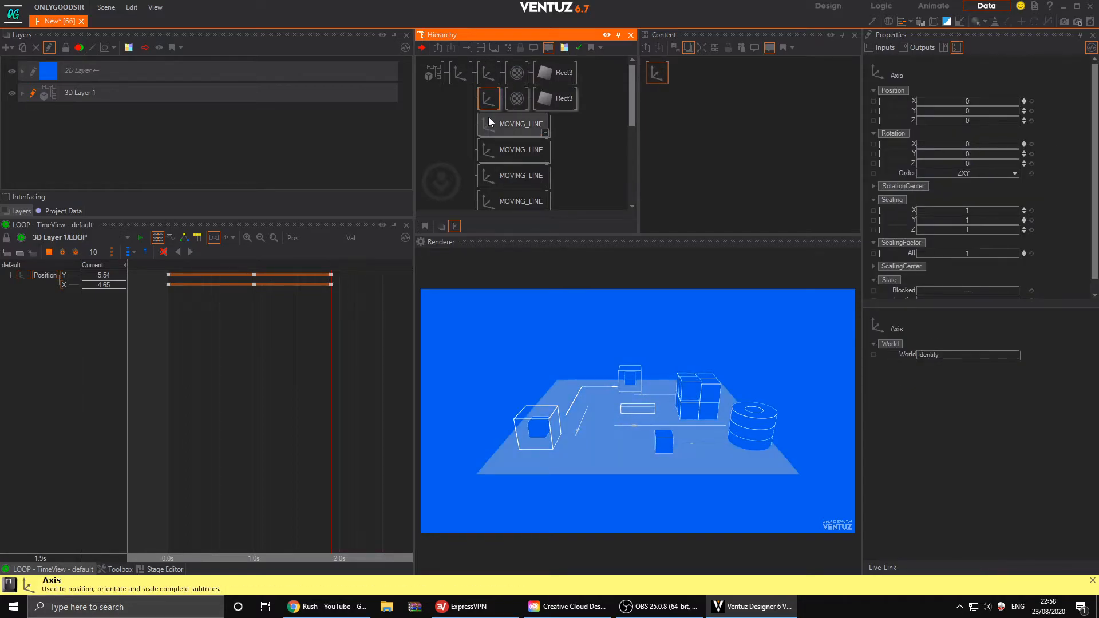
left_click(488, 98)
- Set the duplicated floor material's draw mode to Lines with Remove Flat Tesselation enabled
left_click(515, 100)
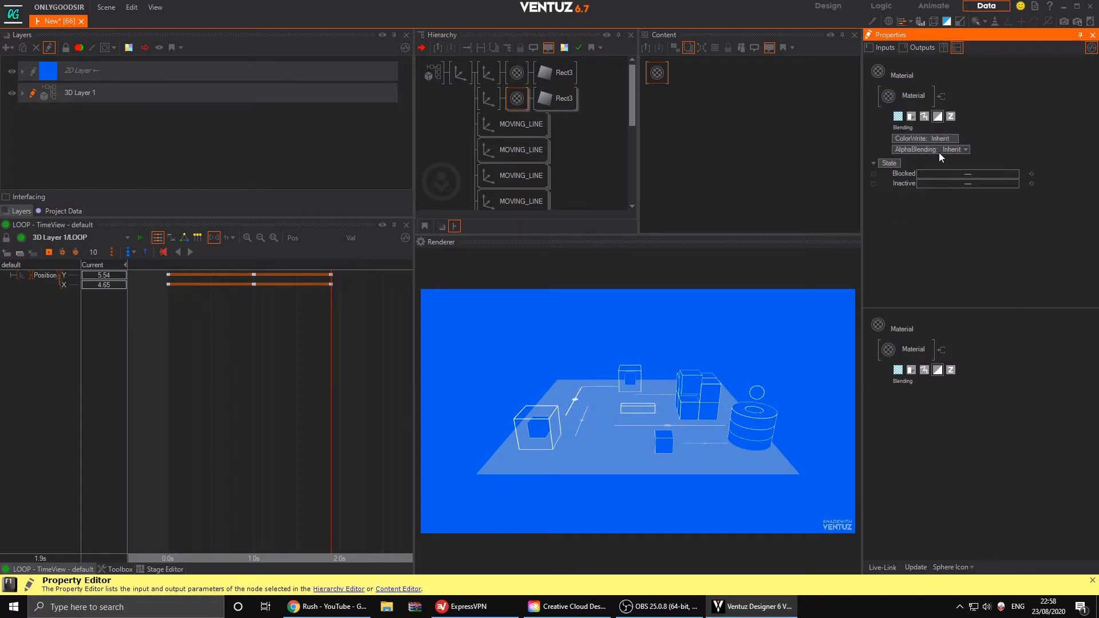
left_click(923, 118)
left_click(942, 138)
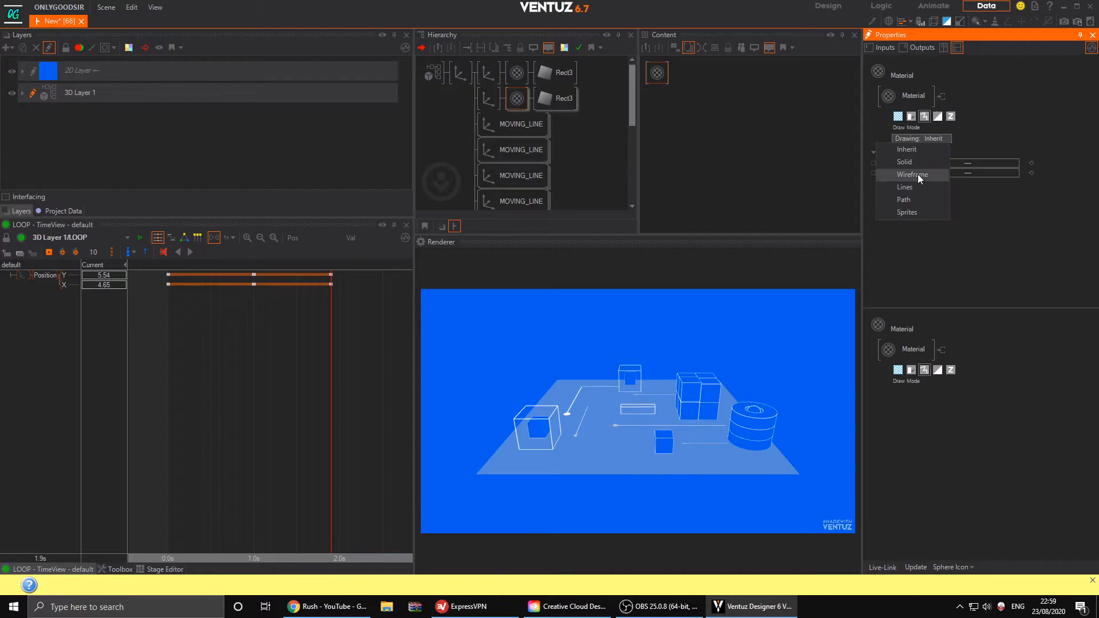
left_click(914, 186)
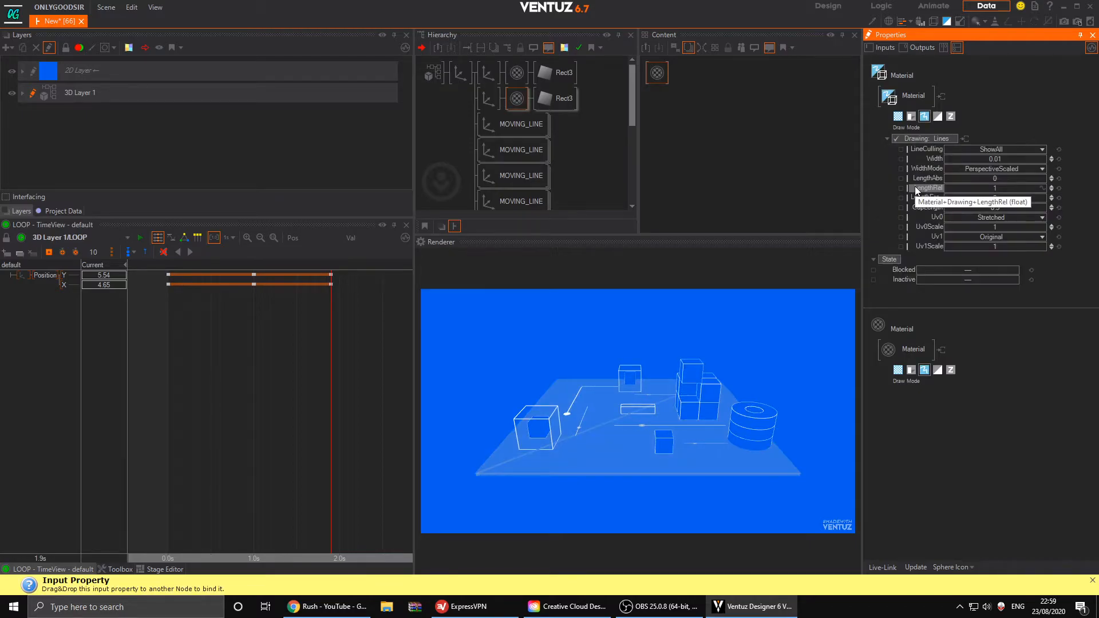
left_click(1023, 149)
left_click(983, 265)
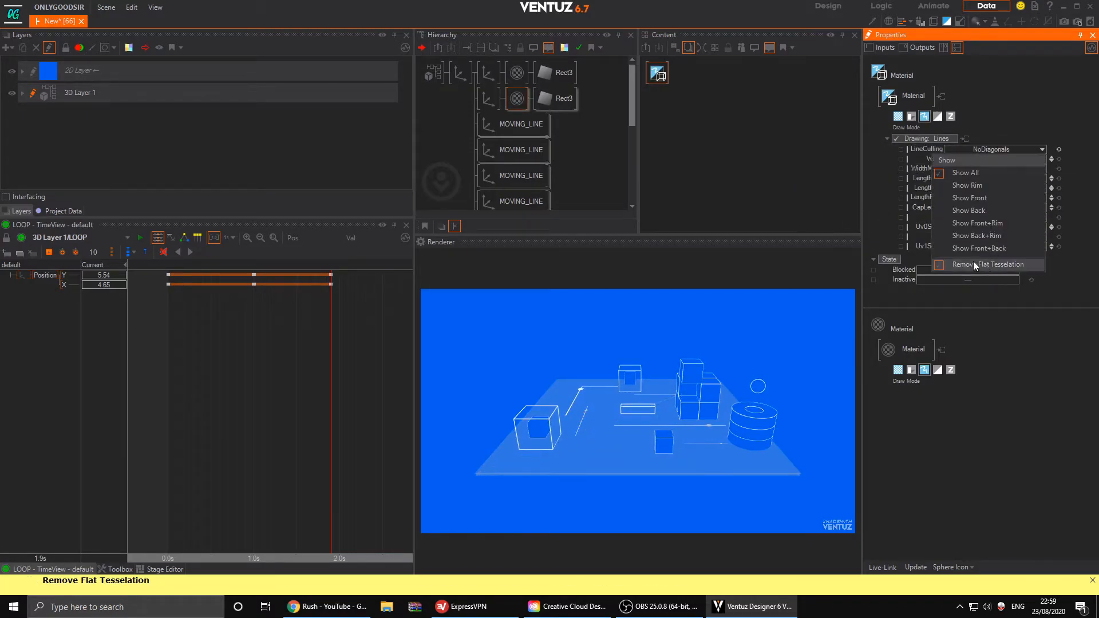
left_click(507, 96)
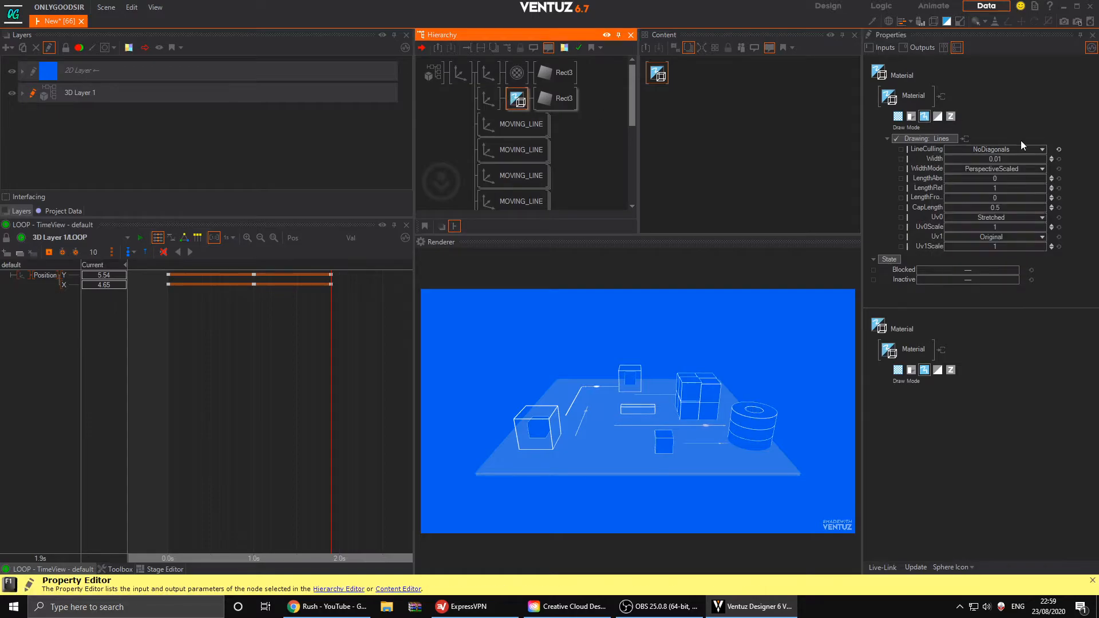
- Raise the line material's alpha value to 100% and set its lighting model to No Light
left_click(900, 118)
left_click_drag(976, 149, 1044, 150)
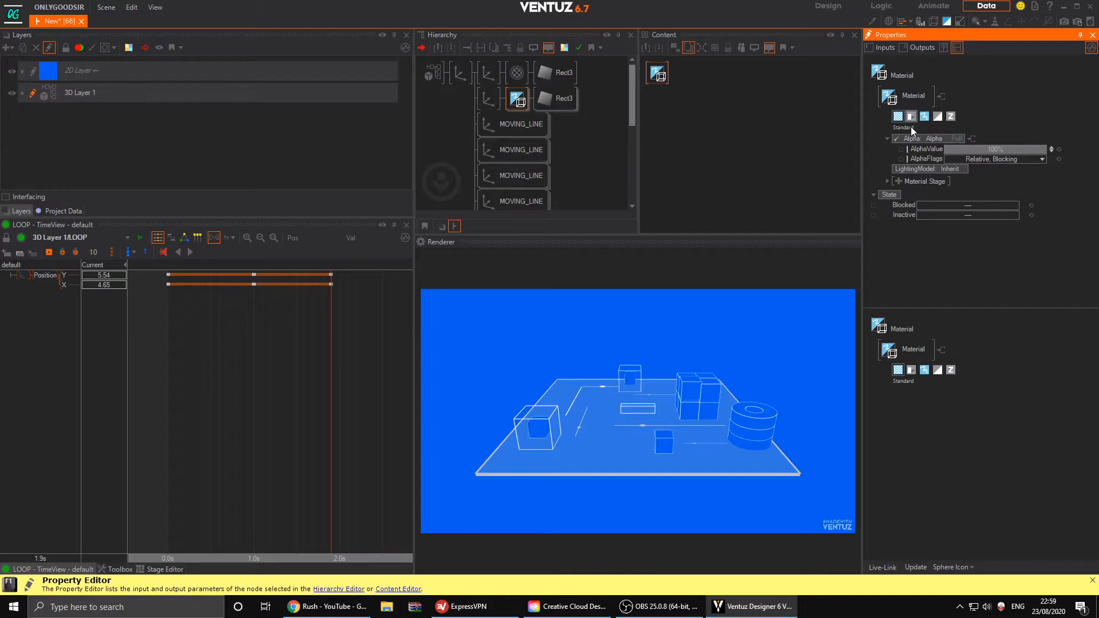
left_click(938, 169)
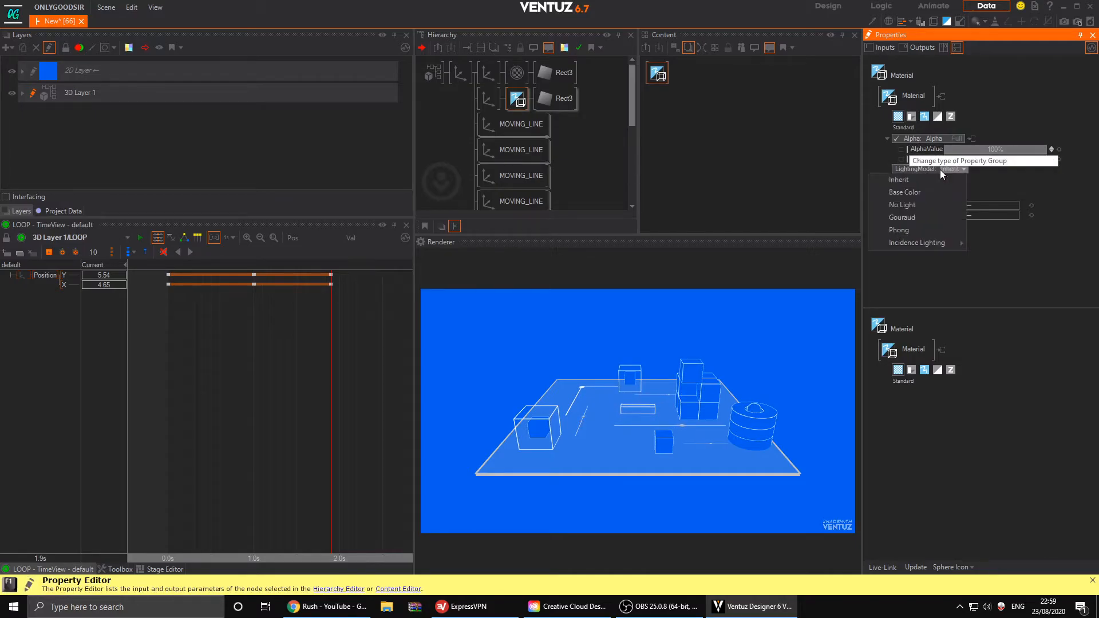
left_click(917, 205)
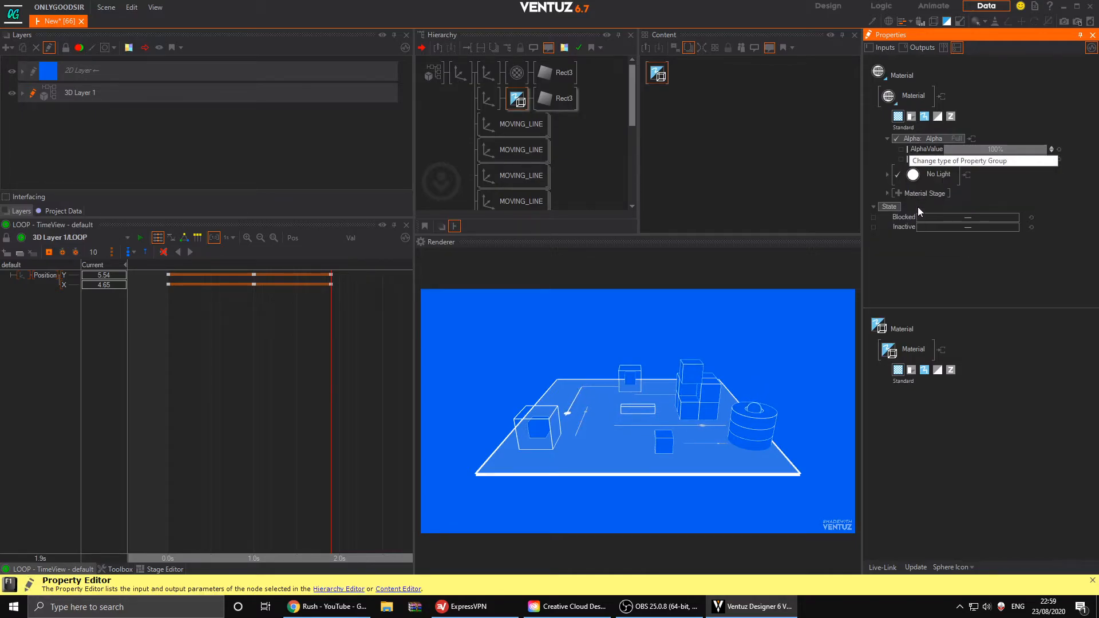
- Scale the duplicated rectangle's axis to a factor of about 0.28 and set its Y rotation to 90 degrees
left_click(488, 98)
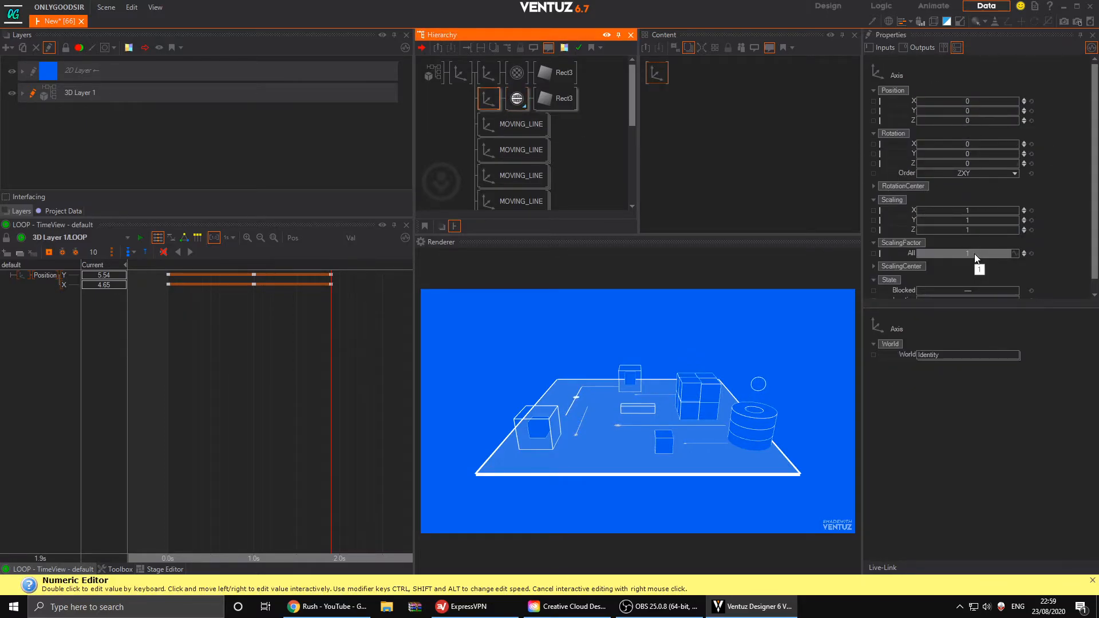
left_click_drag(974, 253, 973, 250)
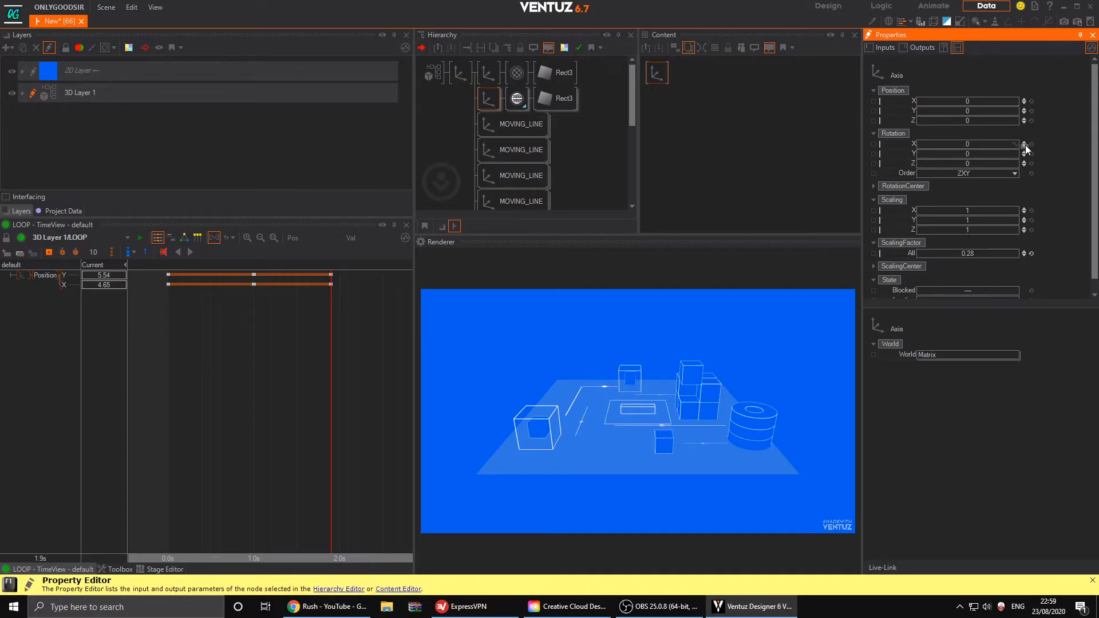
mouse_move(979, 164)
left_mouse_down()
mouse_move(990, 164)
mouse_move(976, 154)
left_mouse_up()
double_click(984, 154)
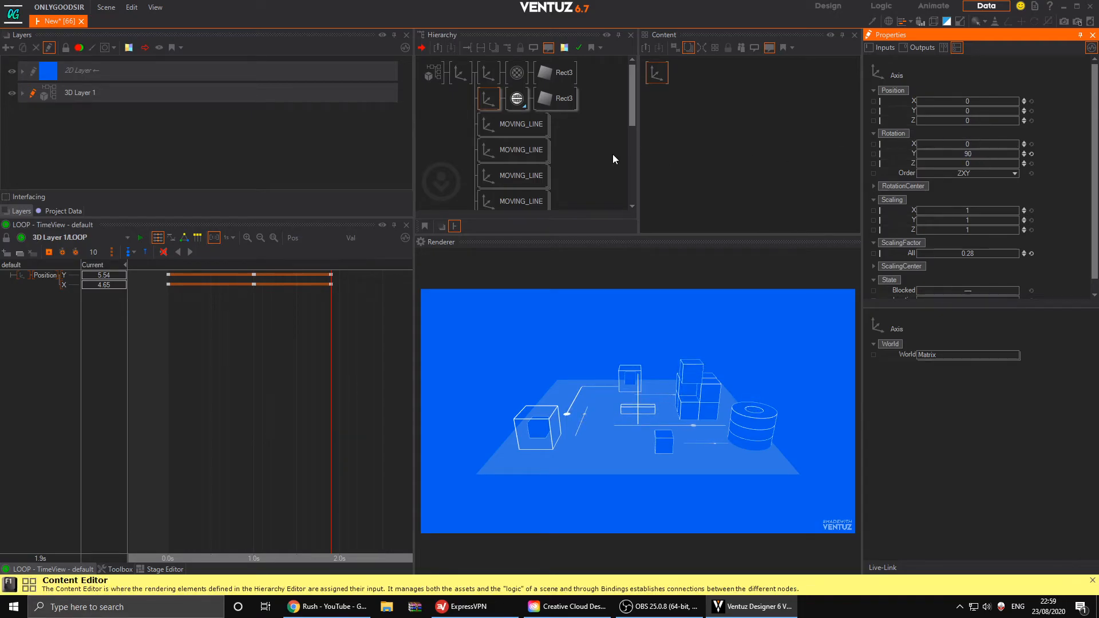
- Position the outlined rectangle's axis at about X 0.504, Y -0.275, Z -0.16 and reduce its scaling factor to 0.22
left_click(493, 94)
left_click_drag(977, 119, 979, 120)
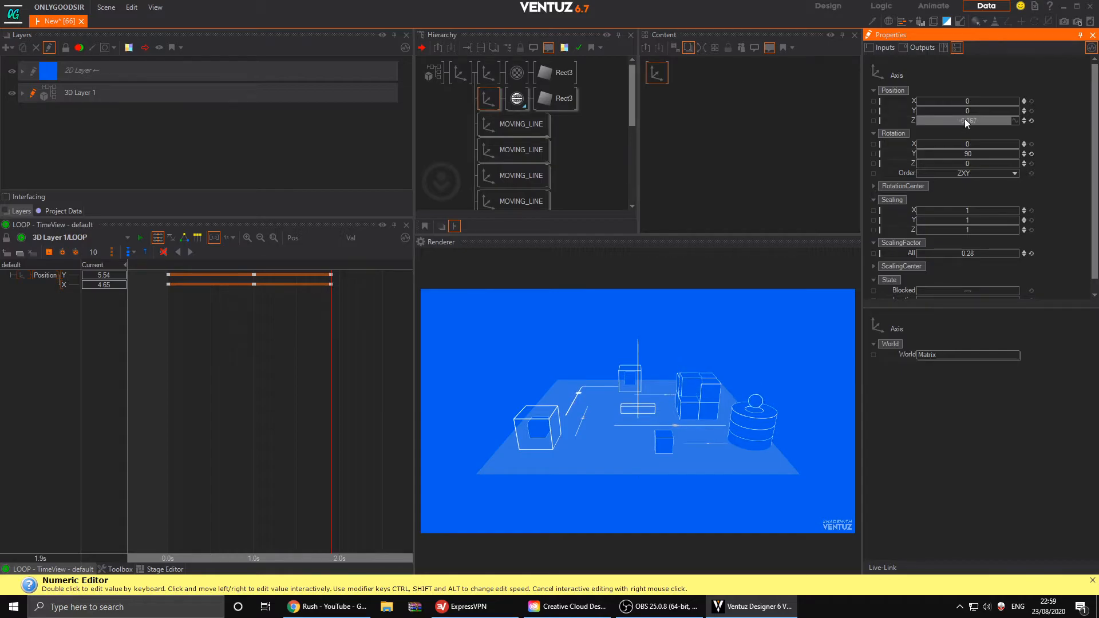
left_click_drag(995, 102, 952, 104)
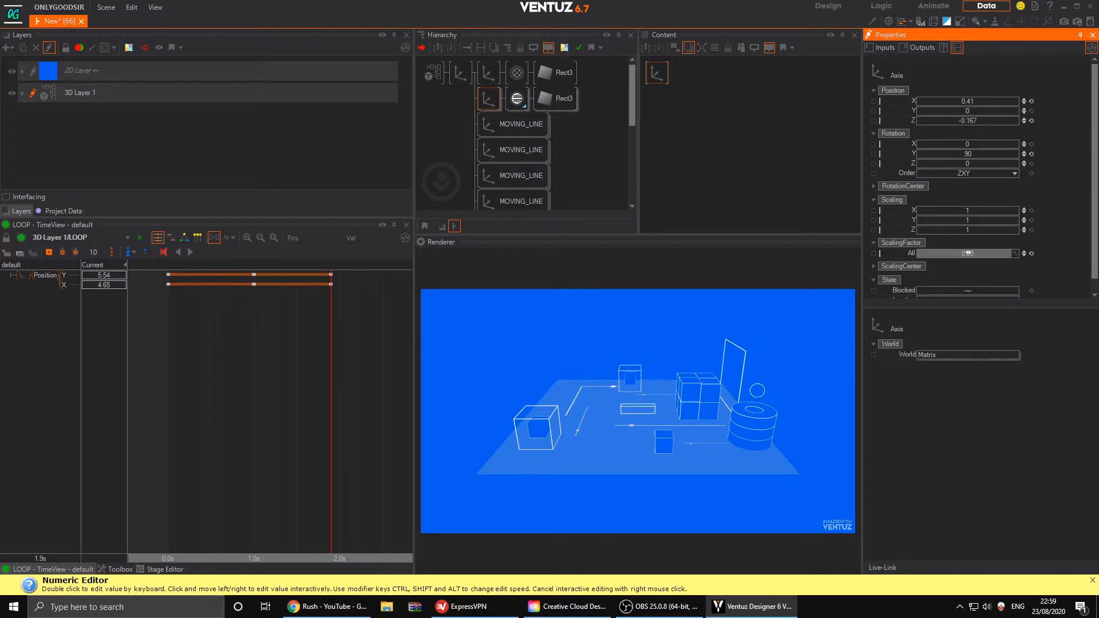
mouse_move(967, 101)
left_mouse_down()
mouse_move(997, 114)
mouse_move(939, 121)
mouse_move(947, 101)
mouse_move(965, 103)
left_mouse_up()
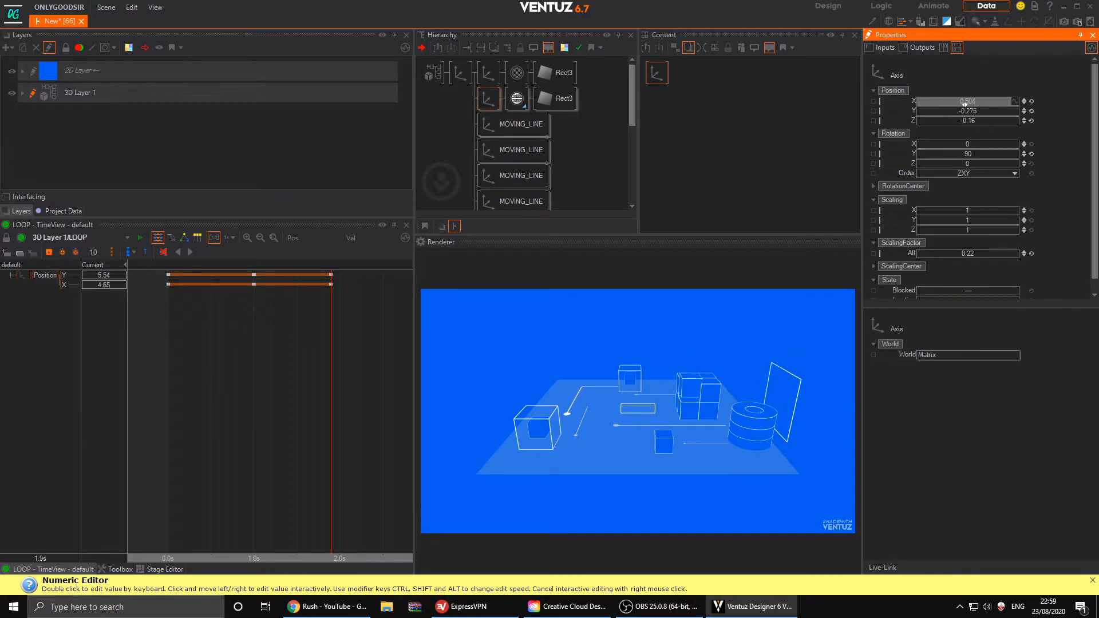
- Add a Mover to the rectangle's axis content and set its Min to the axis's Z position, -0.16
double_click(711, 108)
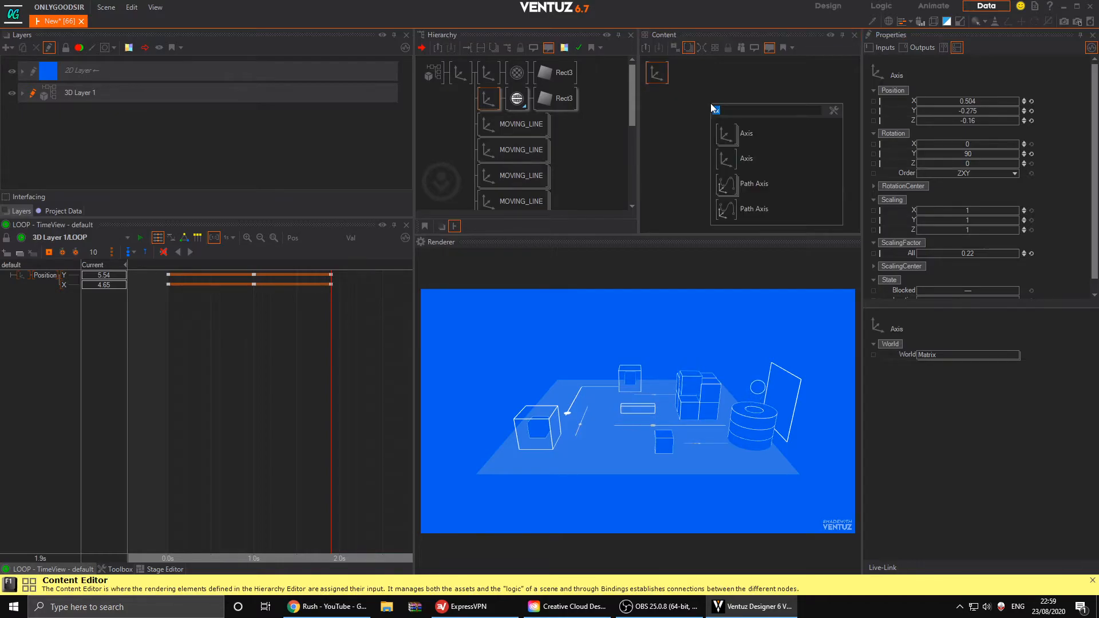
type("mo")
left_click(729, 162)
left_click(660, 75)
left_click(938, 120)
key("ctrl+c")
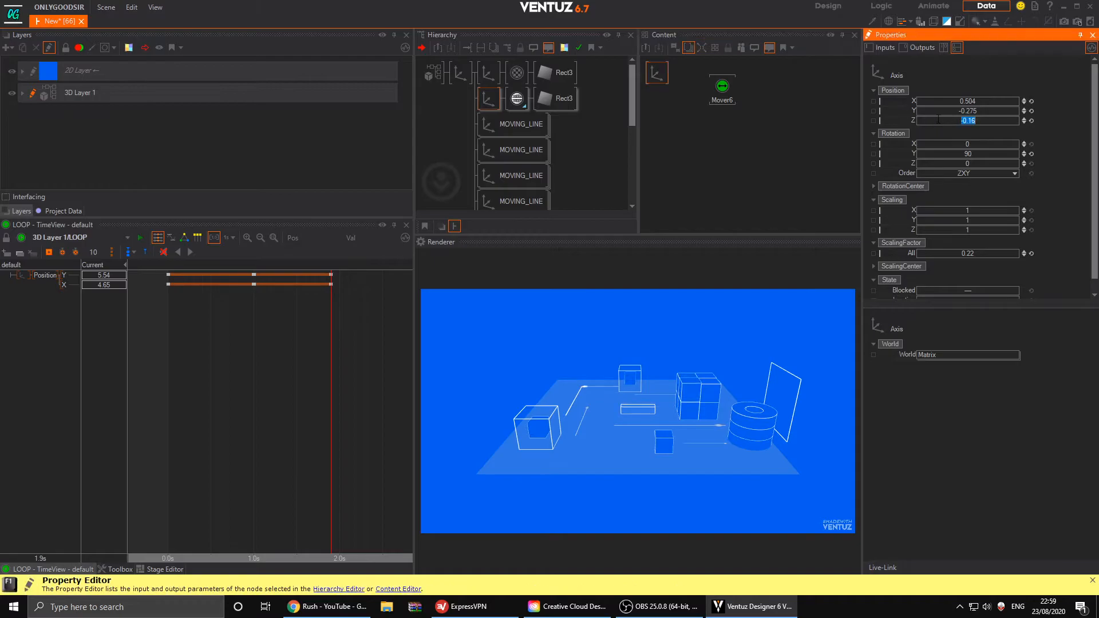
left_click(718, 90)
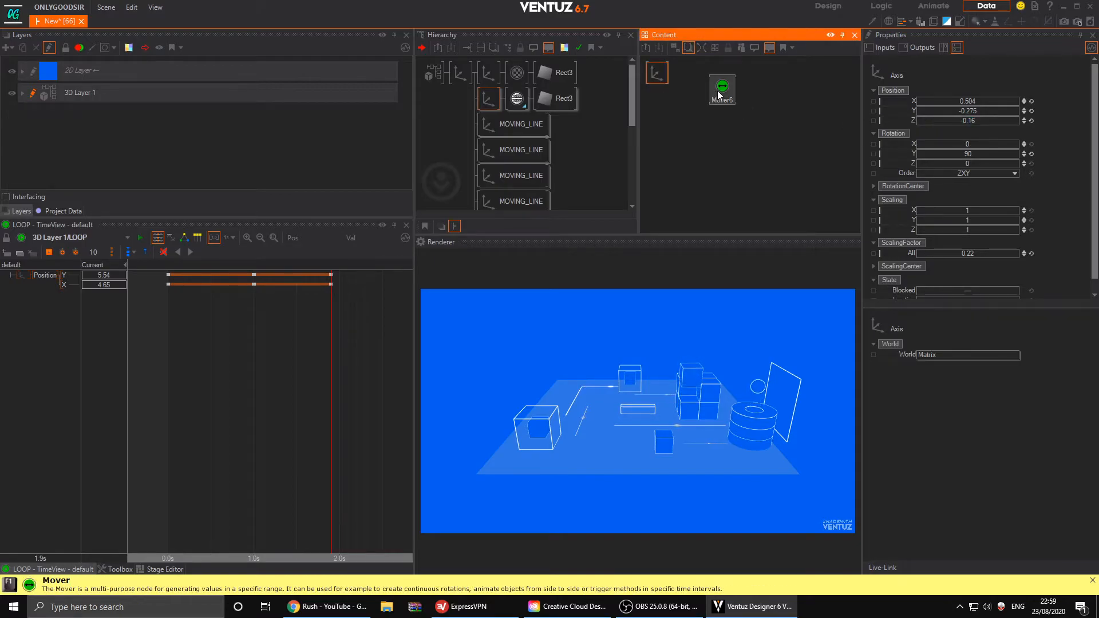
left_click(967, 157)
key("ctrl+v")
left_click(741, 156)
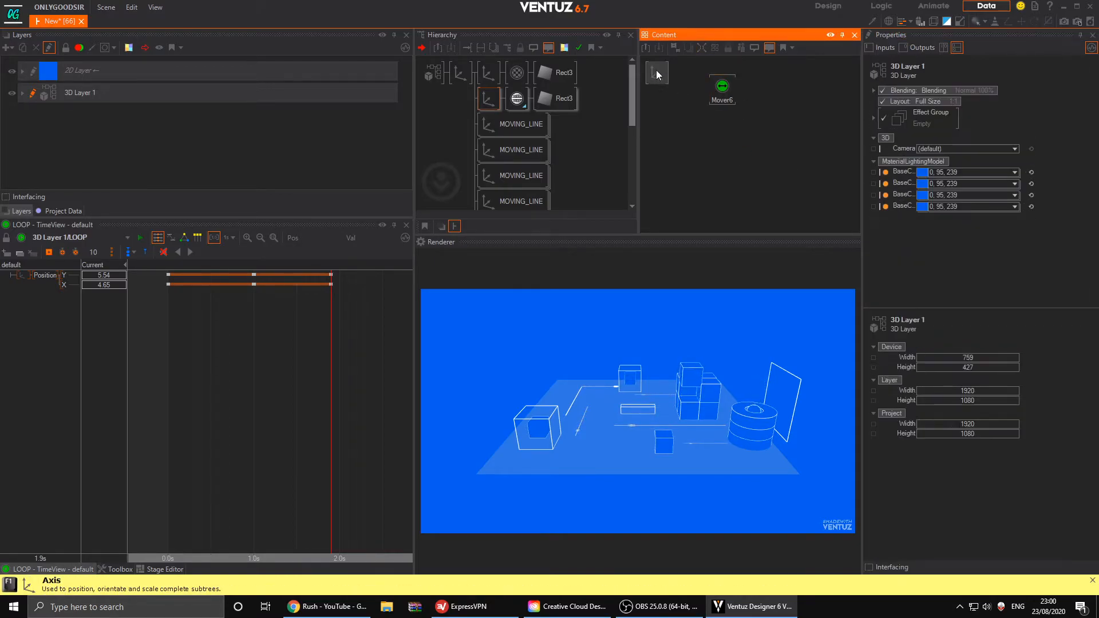
- Lower the rectangle's axis to Z -0.117 and copy that value into the Mover's Max
left_click(657, 75)
left_click_drag(977, 119, 987, 121)
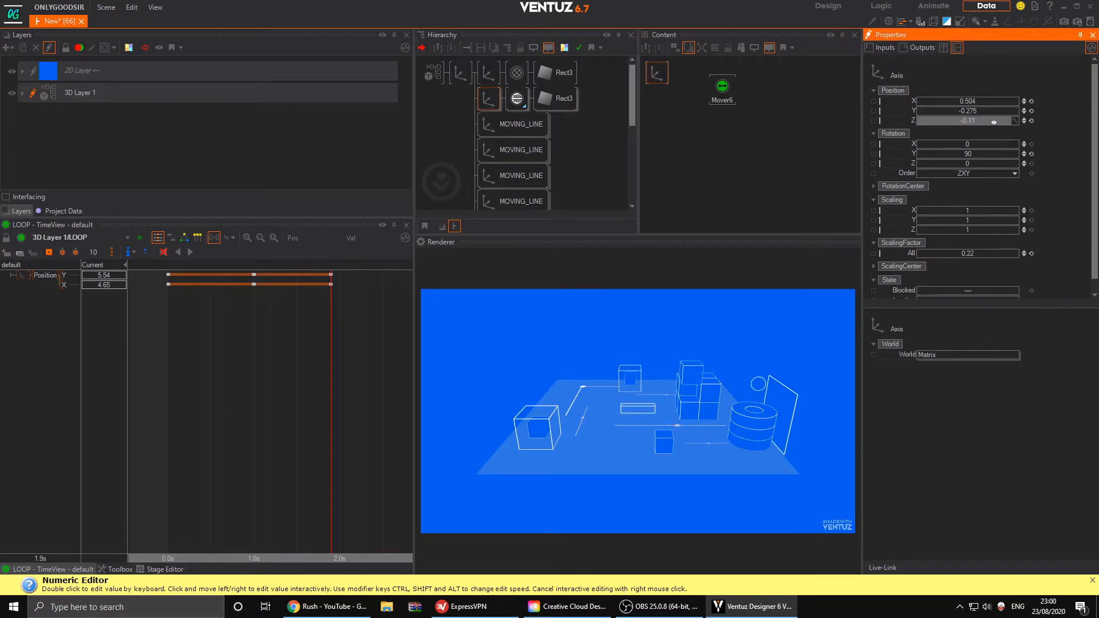
left_click(656, 73)
double_click(983, 120)
key("ctrl+c")
left_click(721, 86)
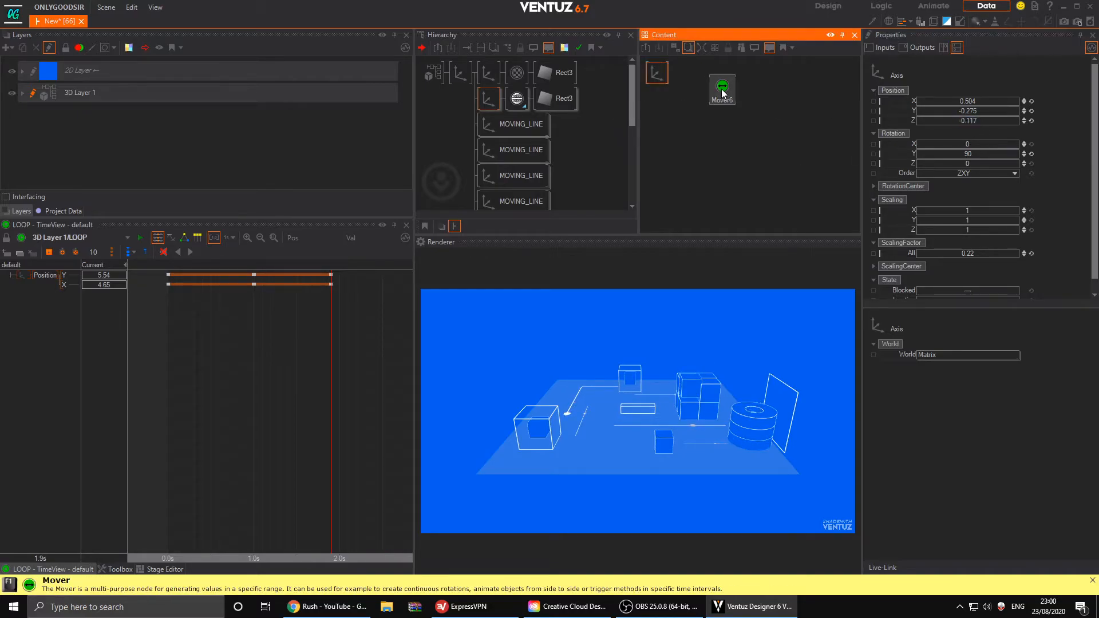
double_click(980, 166)
key("ctrl+v")
key("Return")
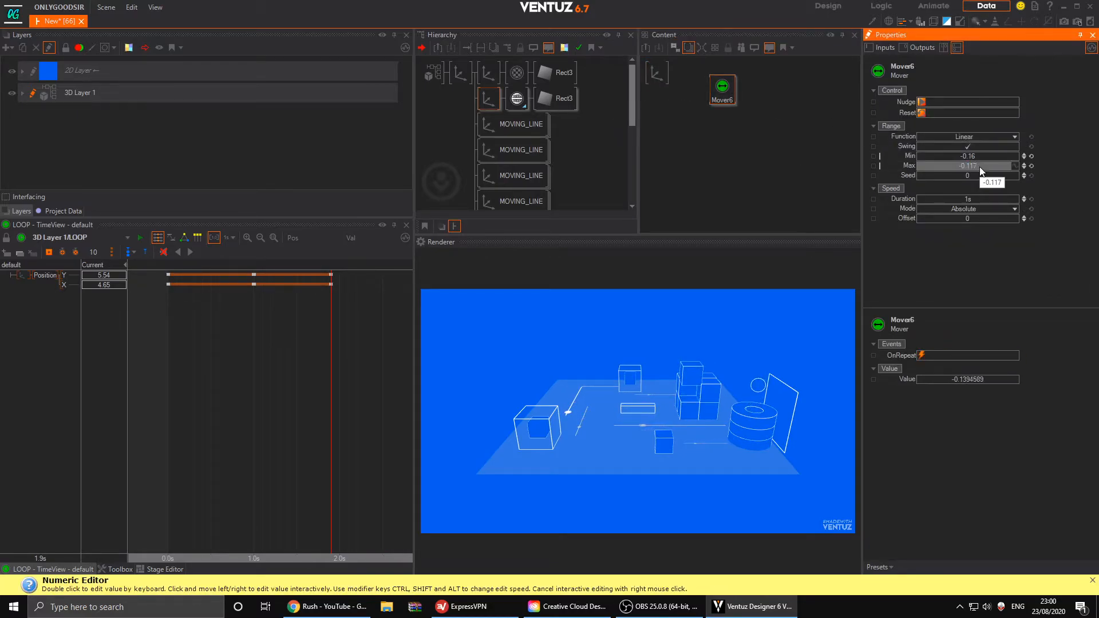
- Bind the axis's Z position to the Mover's value and set the Mover to Cosine with a duration of about 11.1 s
left_click(656, 73)
left_click_drag(915, 120, 723, 92)
left_click(723, 93)
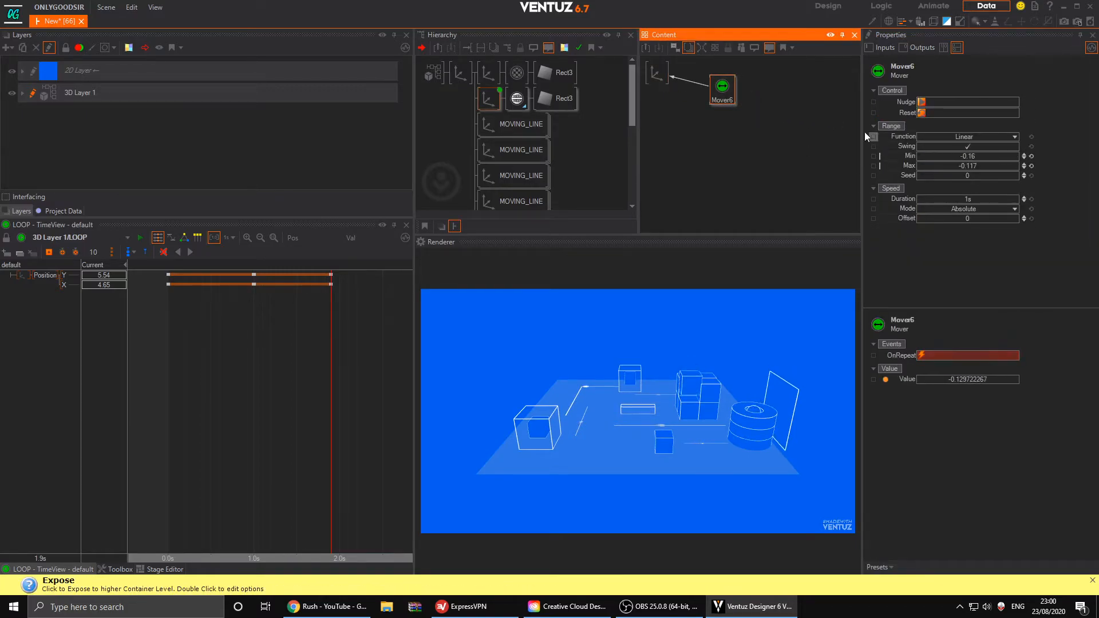
left_click(975, 139)
left_click(980, 173)
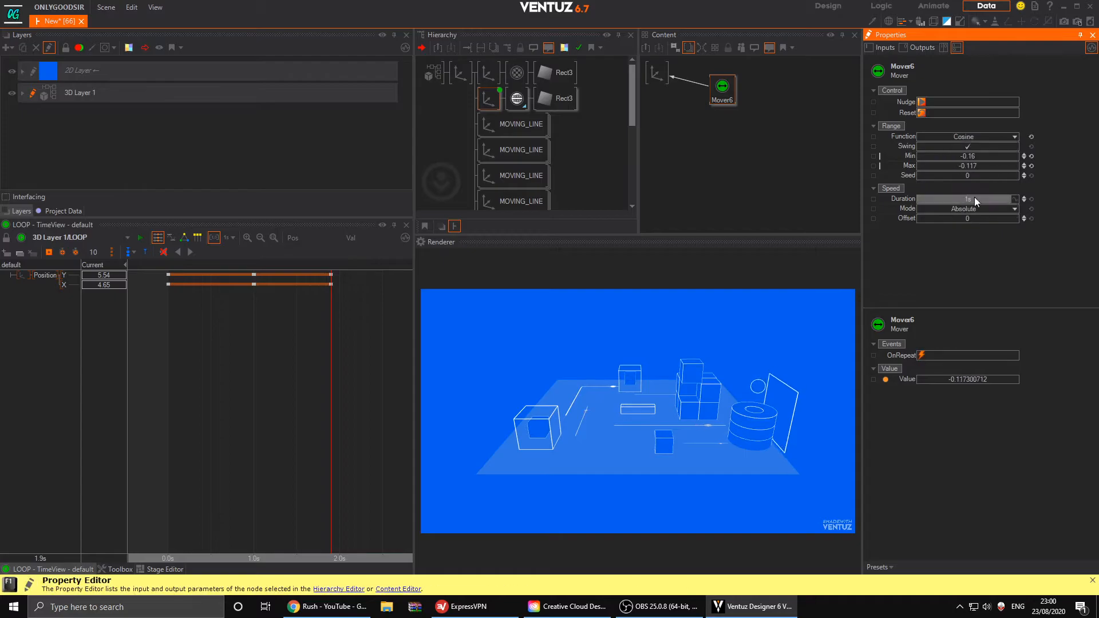
mouse_move(975, 201)
left_mouse_down()
mouse_move(990, 205)
mouse_move(969, 215)
mouse_move(988, 197)
left_mouse_up()
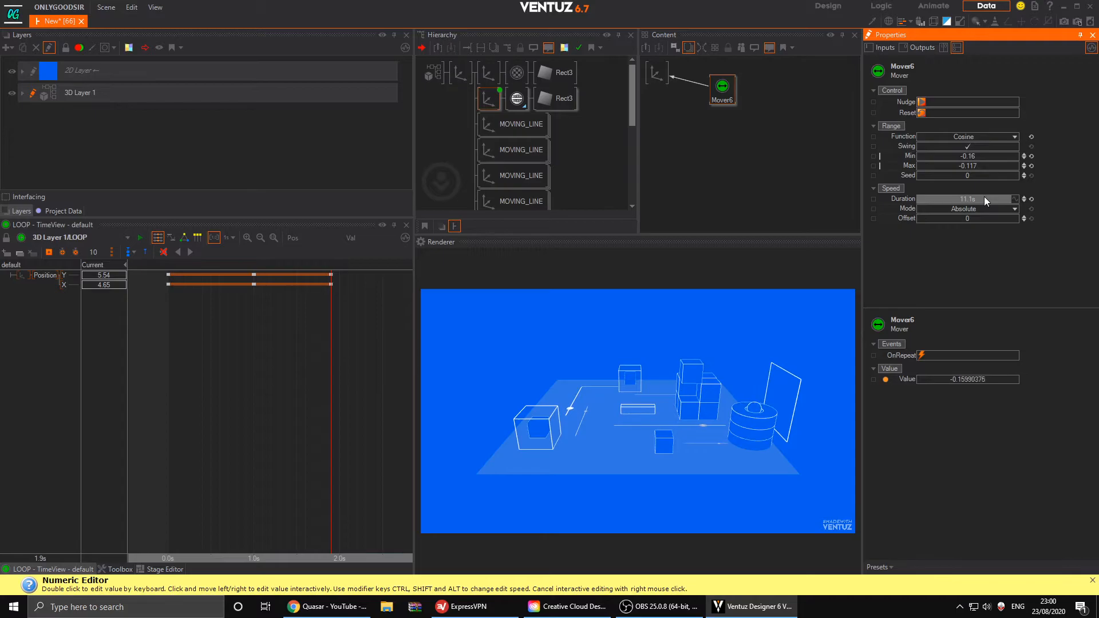
- Name the rectangle's axis PLANE and place a duplicate of it at about X -0.082, Y -0.305
left_click(489, 97)
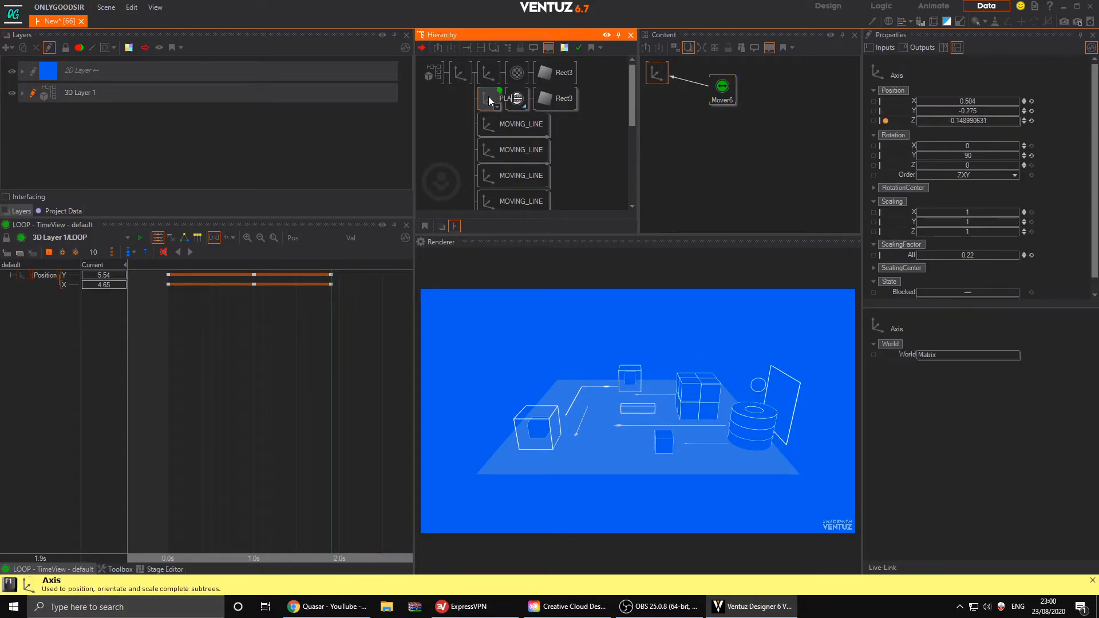
left_click_drag(489, 96, 496, 111, "ctrl")
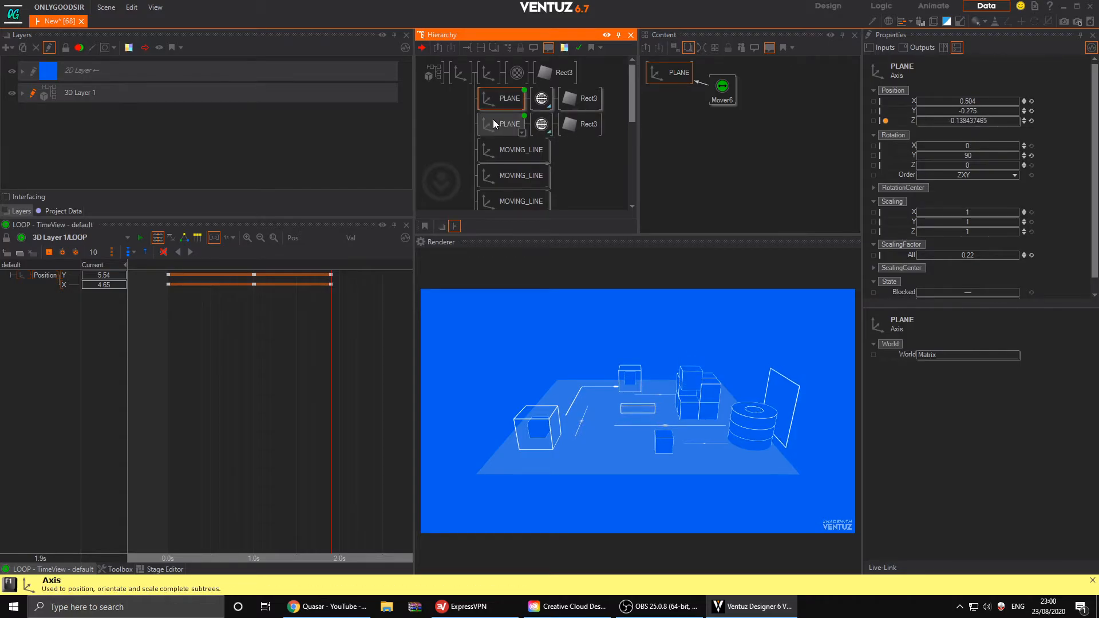
left_click(973, 111)
left_click_drag(973, 112, 964, 105)
- Set the duplicate PLANE's rotation to -90 degrees in X, 90 in Y and 0 in Z
left_click_drag(987, 159, 969, 159)
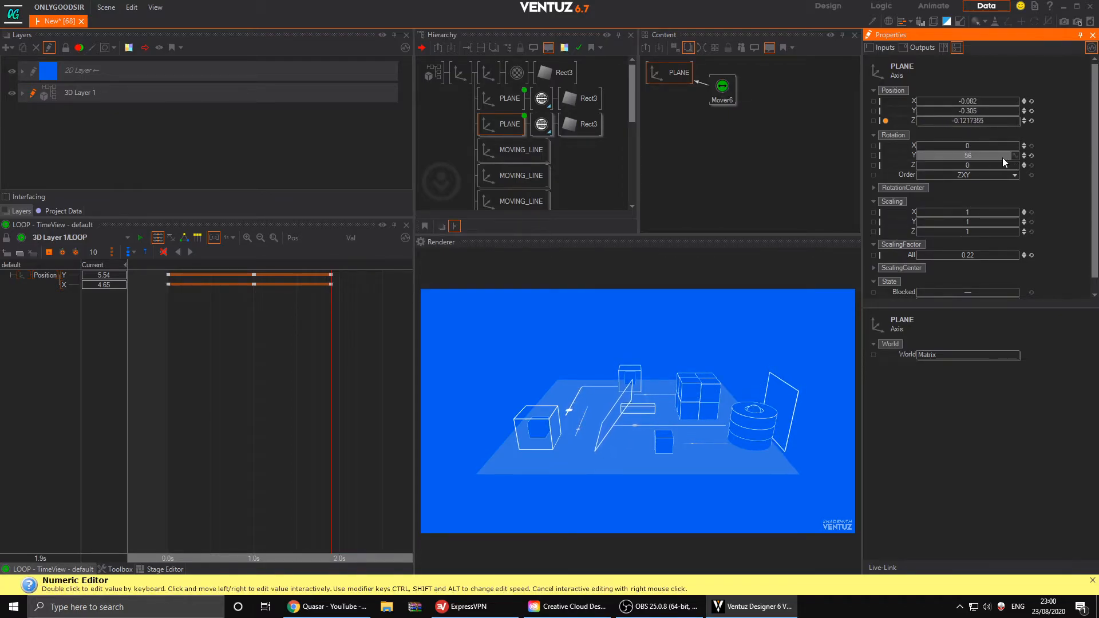
double_click(994, 156)
type("90")
key("Return")
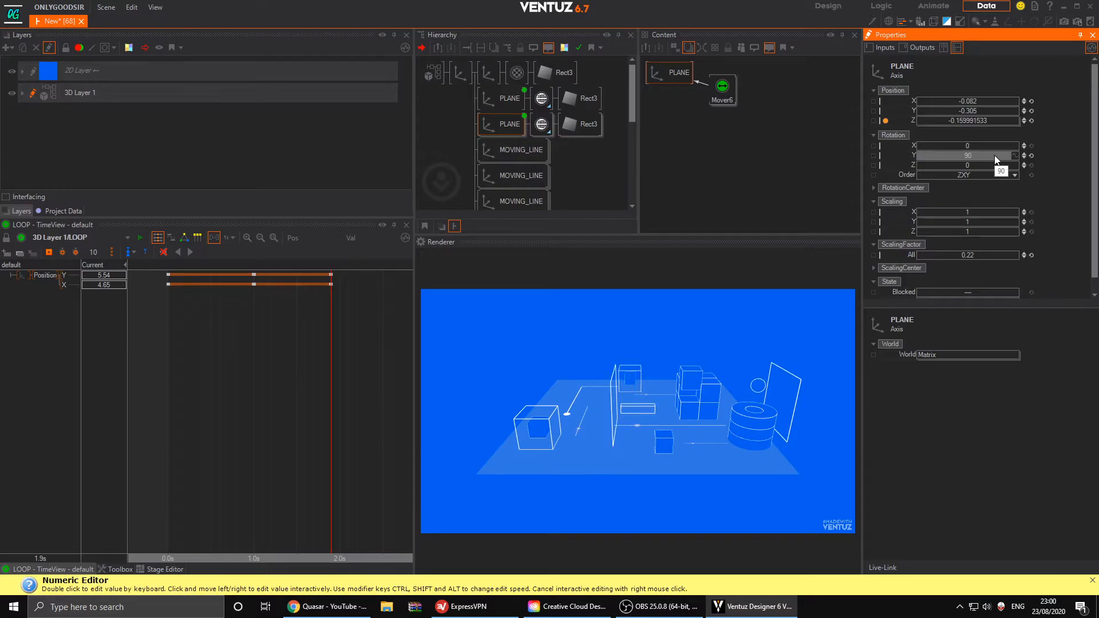
left_click_drag(980, 165, 972, 144)
left_click(1030, 166)
double_click(972, 144)
type("-90")
key("Return")
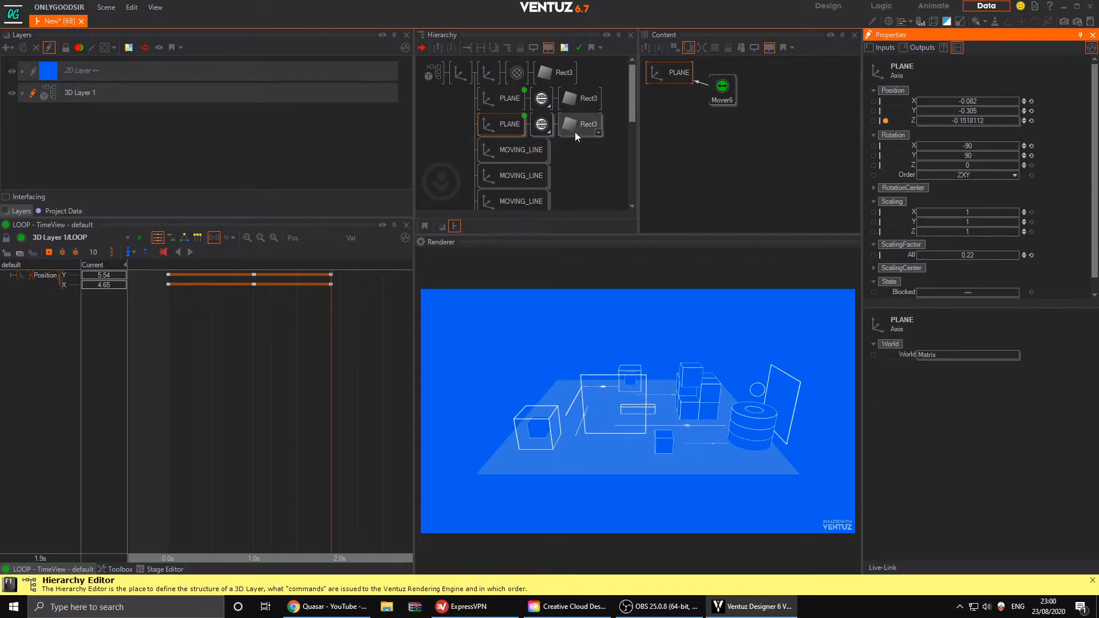
- Shrink the duplicate's Rect3 in SizeX and to about 0.198 in SizeY, and shift its PLANE axis to X -0.117
left_click(579, 126)
left_click_drag(995, 114, 933, 113)
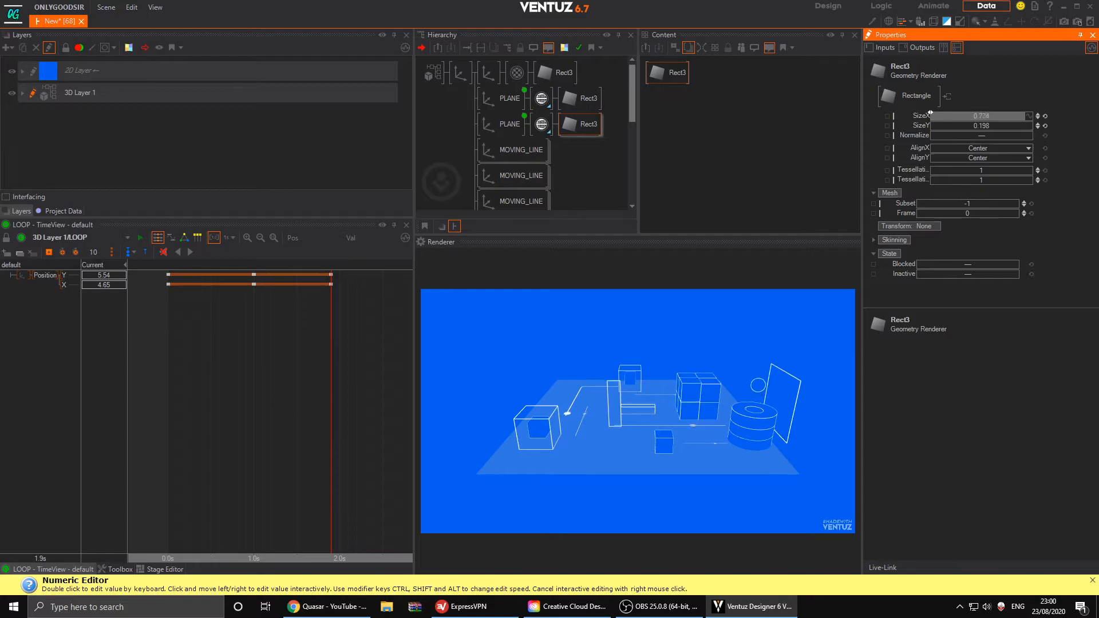
left_click(510, 124)
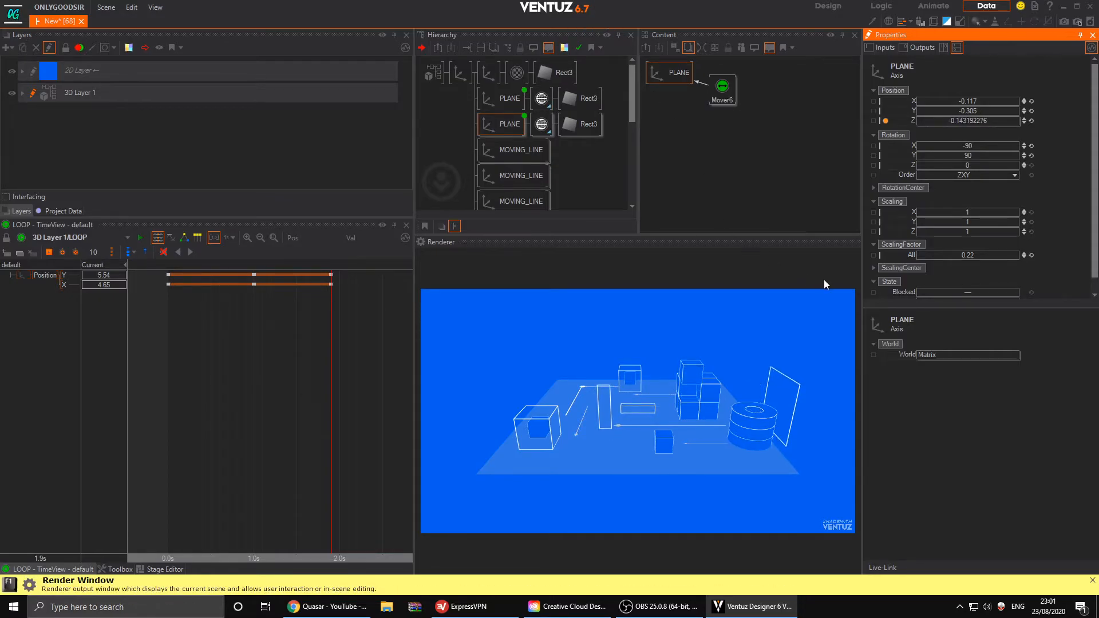
- Duplicate the first PLANE axis, place the copy at about X 0.161, Y 0.069, and scale it to about 0.145
left_click(505, 103)
left_click_drag(502, 92, 499, 91, "ctrl")
left_click(988, 100)
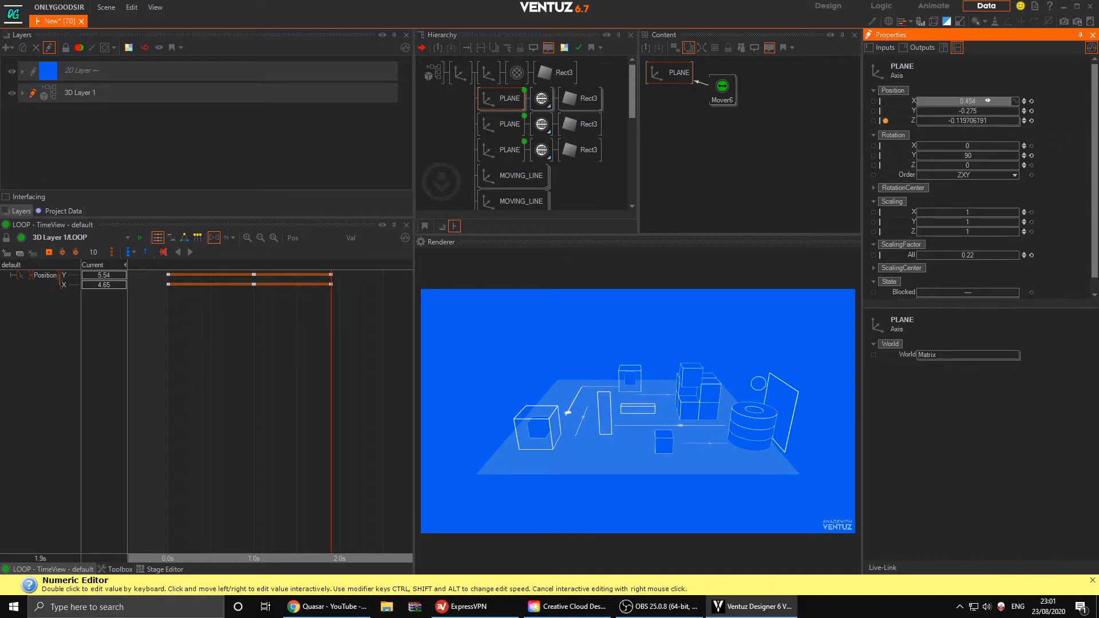
left_click_drag(988, 101, 951, 101)
left_click_drag(971, 255, 944, 252)
left_click_drag(973, 101, 979, 102)
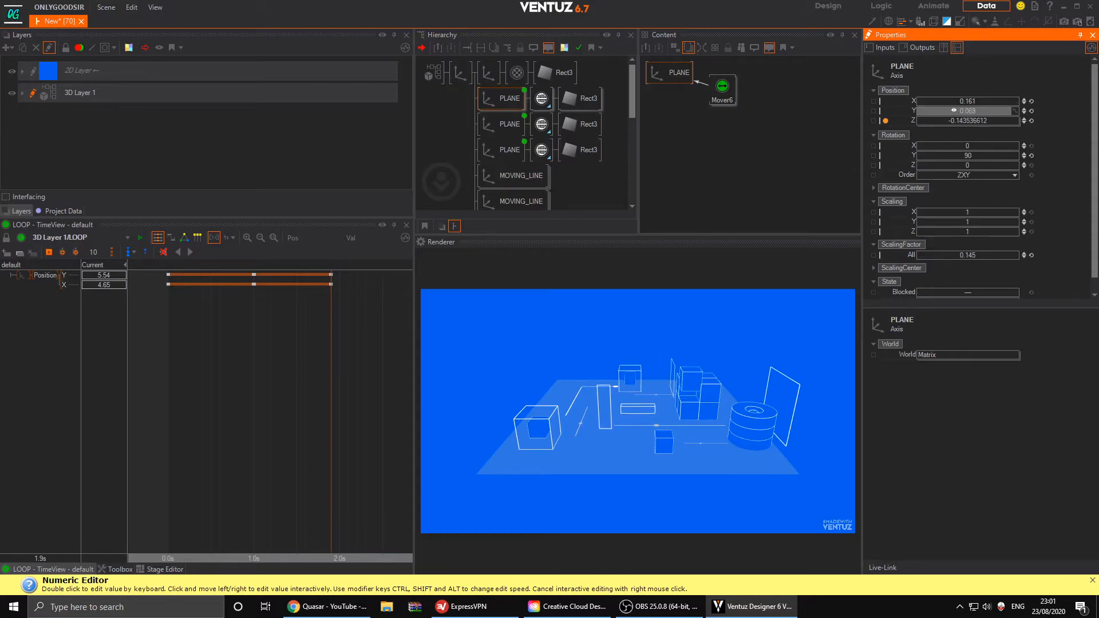
- Block the floor plane's axis and rotate the scene's main axis to about 78 in X and -24.6 in Z
left_click(485, 76)
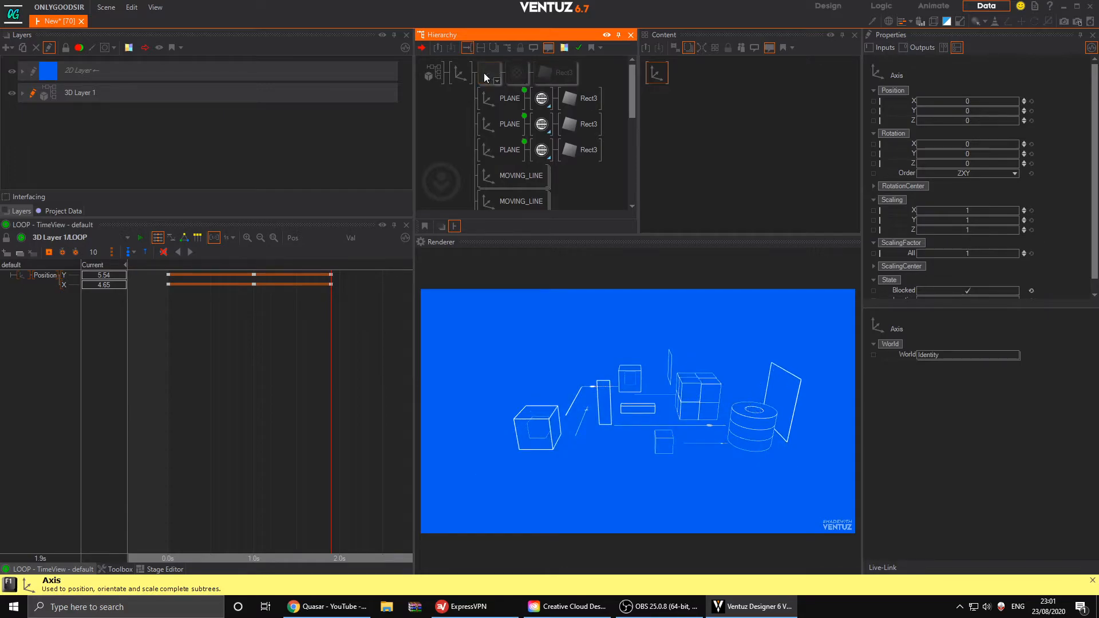
left_click(460, 73)
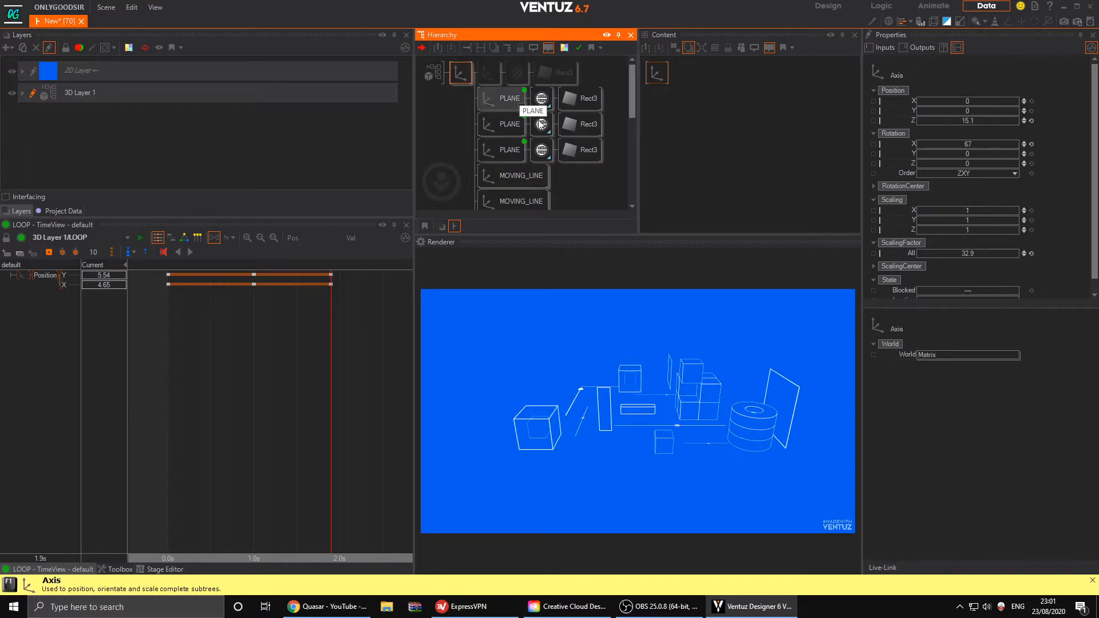
left_click(1026, 154)
left_click_drag(974, 144, 955, 163)
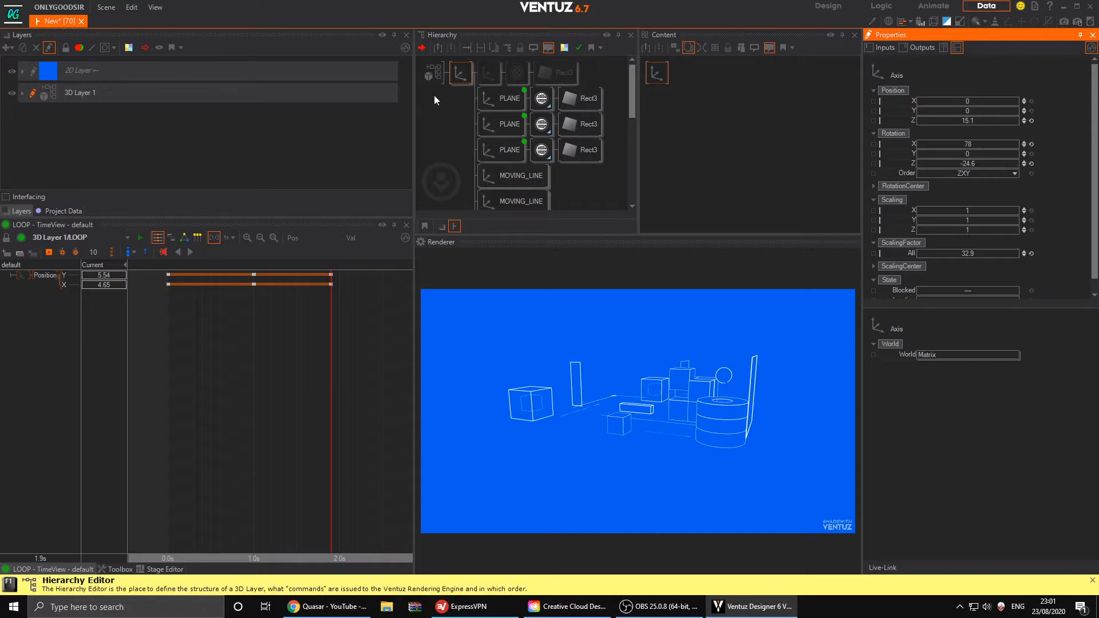
- Add a Camera node to the 3D layer's hierarchy ahead of the main axis
double_click(442, 114)
type("came")
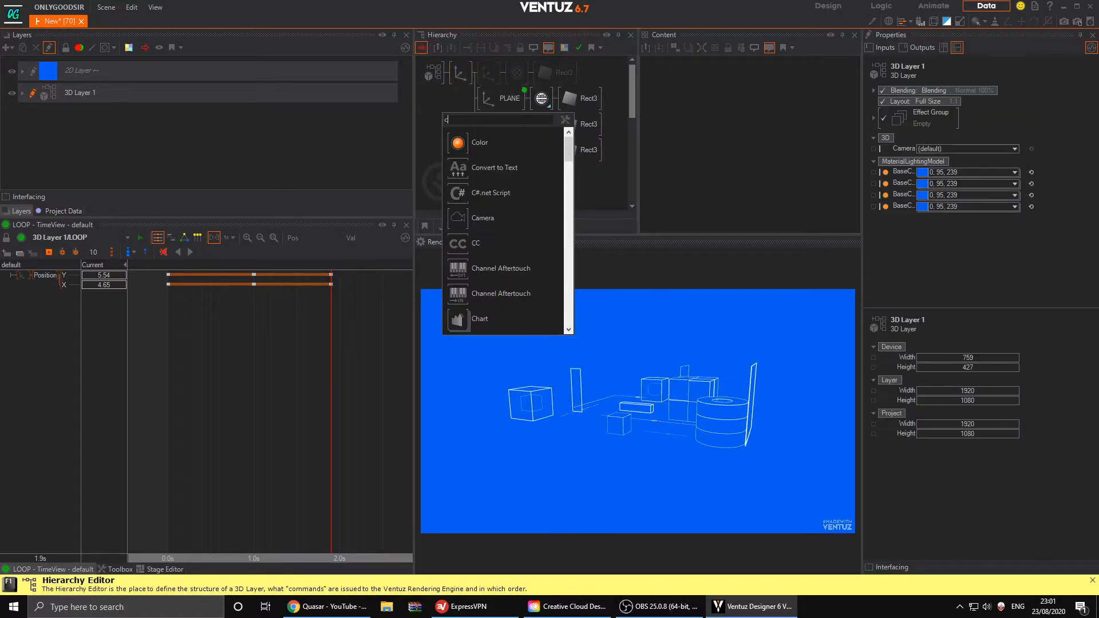
left_click(443, 143)
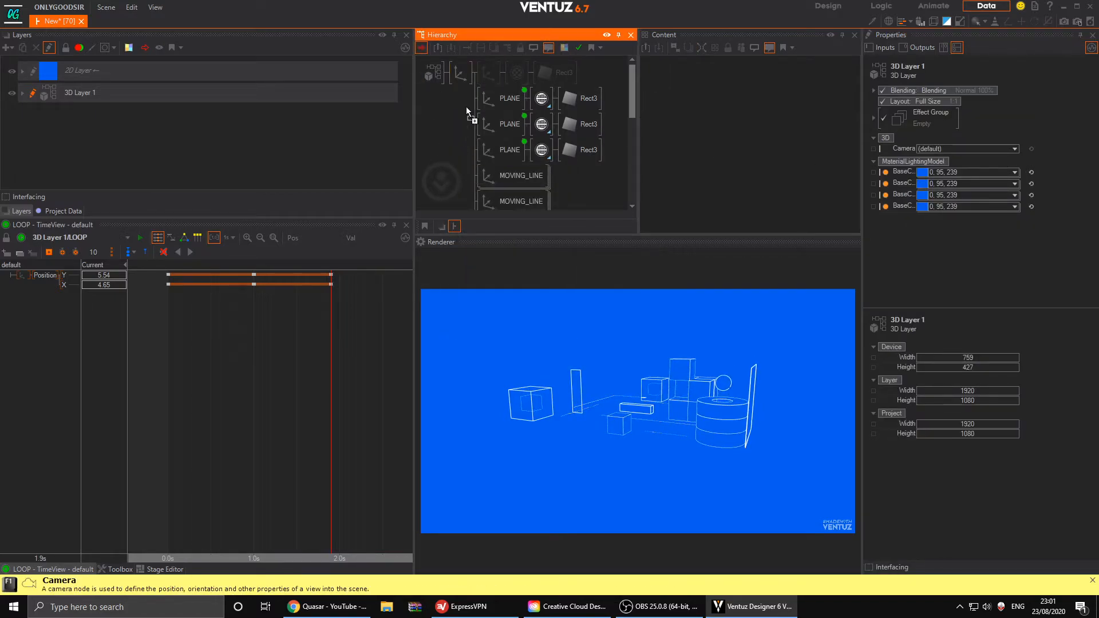
left_click(458, 66)
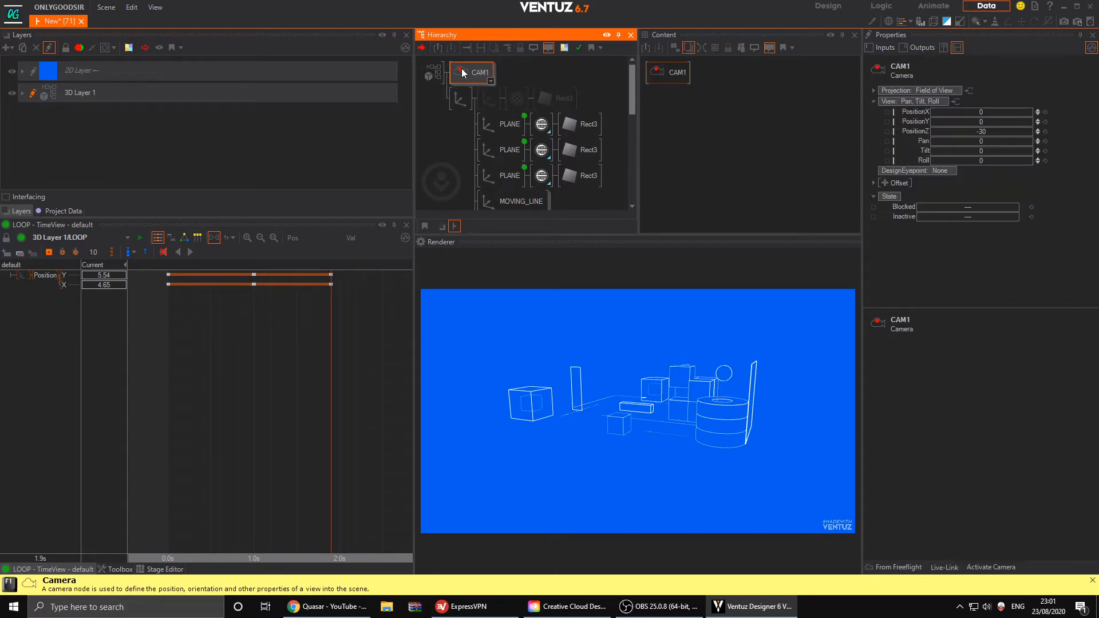
- Switch the camera's projection to Orthogonal with a width of about 34 and a height of about 15.8
left_click(950, 90)
left_click(919, 113)
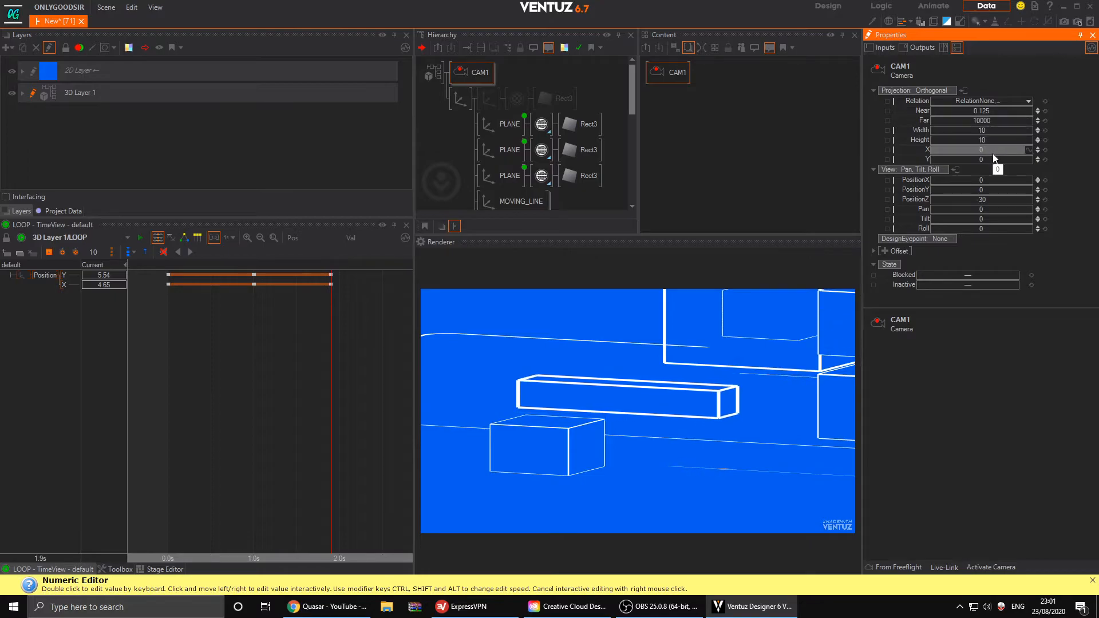
left_click_drag(995, 131, 1032, 134)
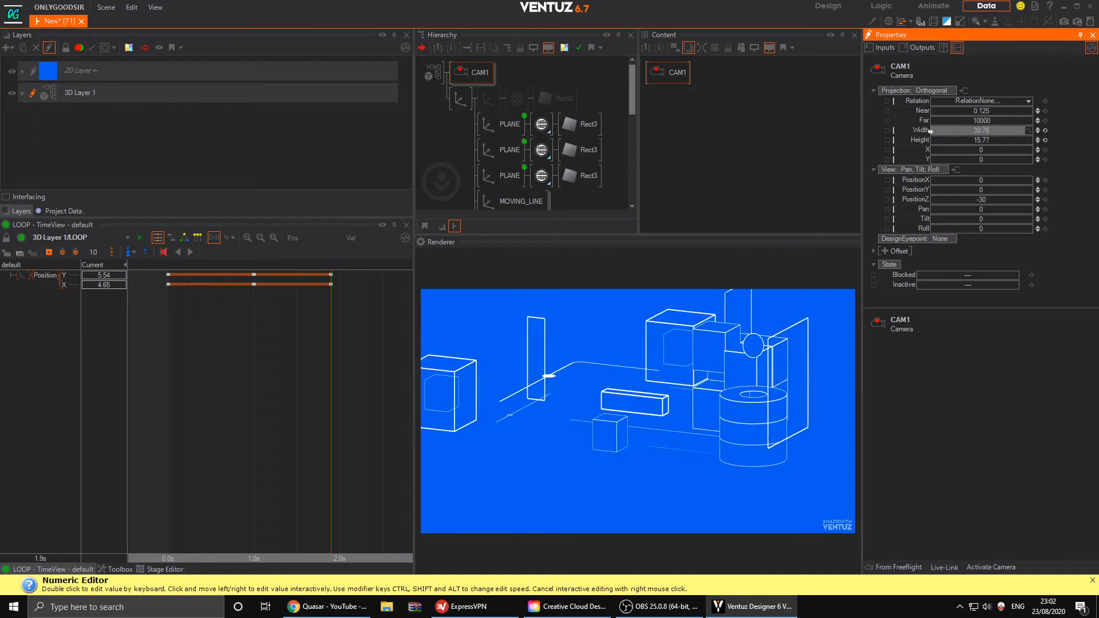
- Reset the main axis's Z rotation to 0 and set its X rotation to 90
left_click(460, 102)
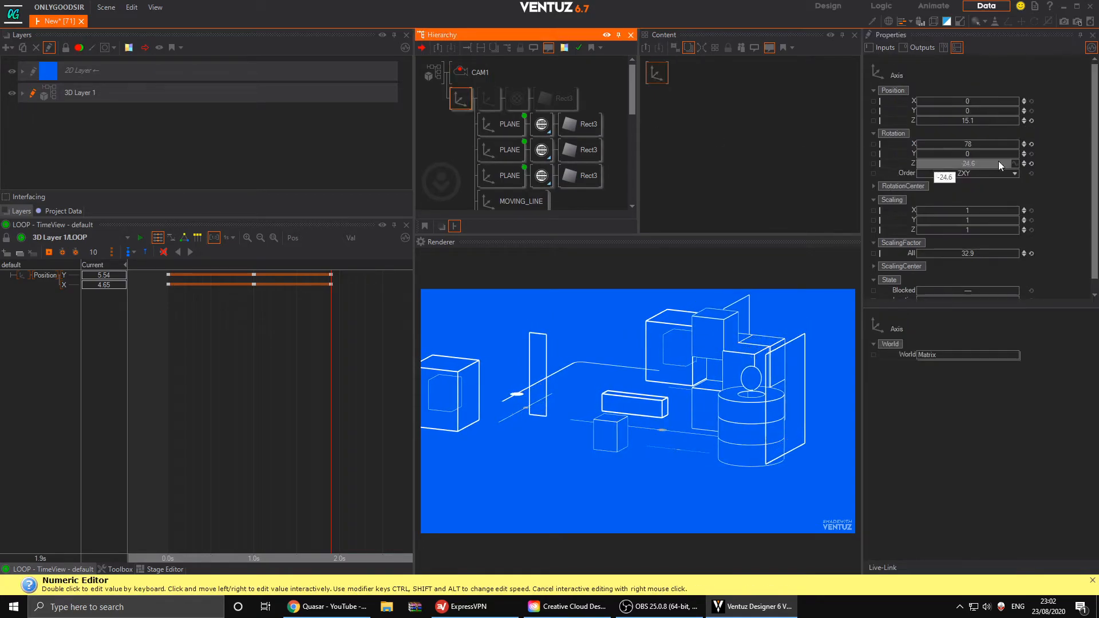
left_click(1031, 164)
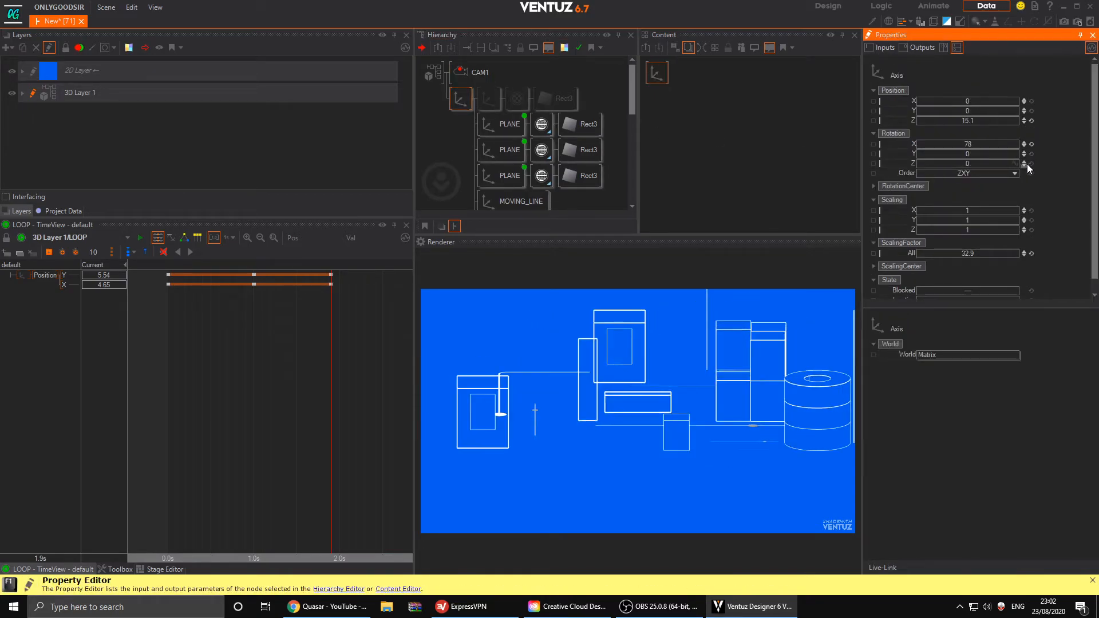
double_click(997, 144)
type("90")
key("Return")
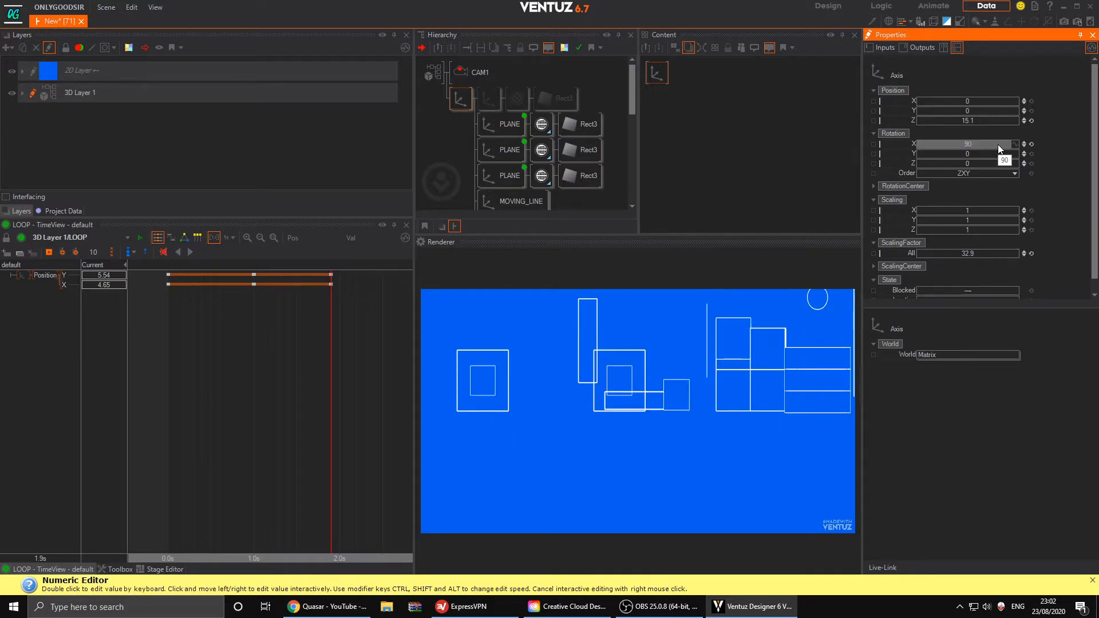
- Try an isometric angle on the main axis with rotation X 45, Y about -16.9 and Z 45
mouse_move(998, 155)
left_mouse_down()
mouse_move(982, 157)
mouse_move(1011, 169)
mouse_move(974, 148)
mouse_move(986, 163)
mouse_move(1008, 160)
mouse_move(987, 143)
left_mouse_up()
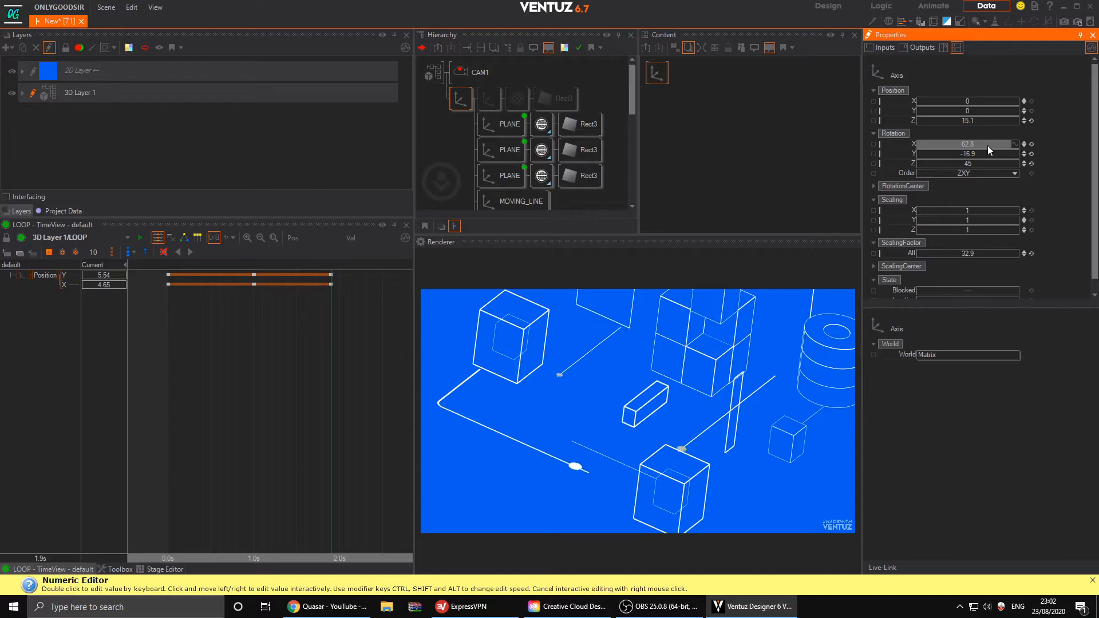
double_click(987, 145)
type("90")
key("Return")
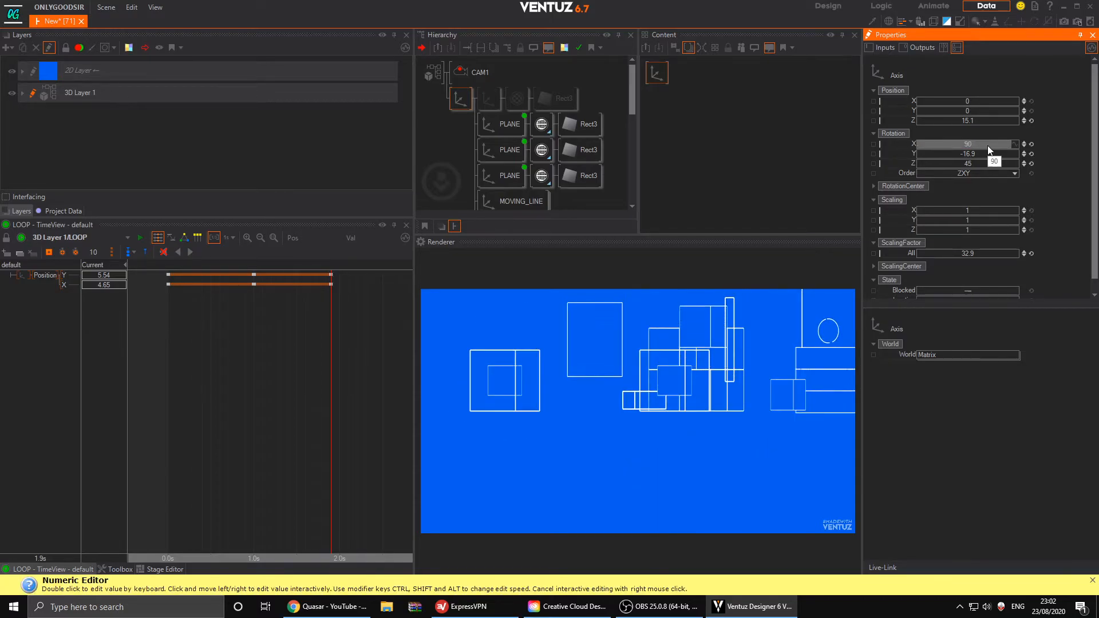
type("45")
key("Return")
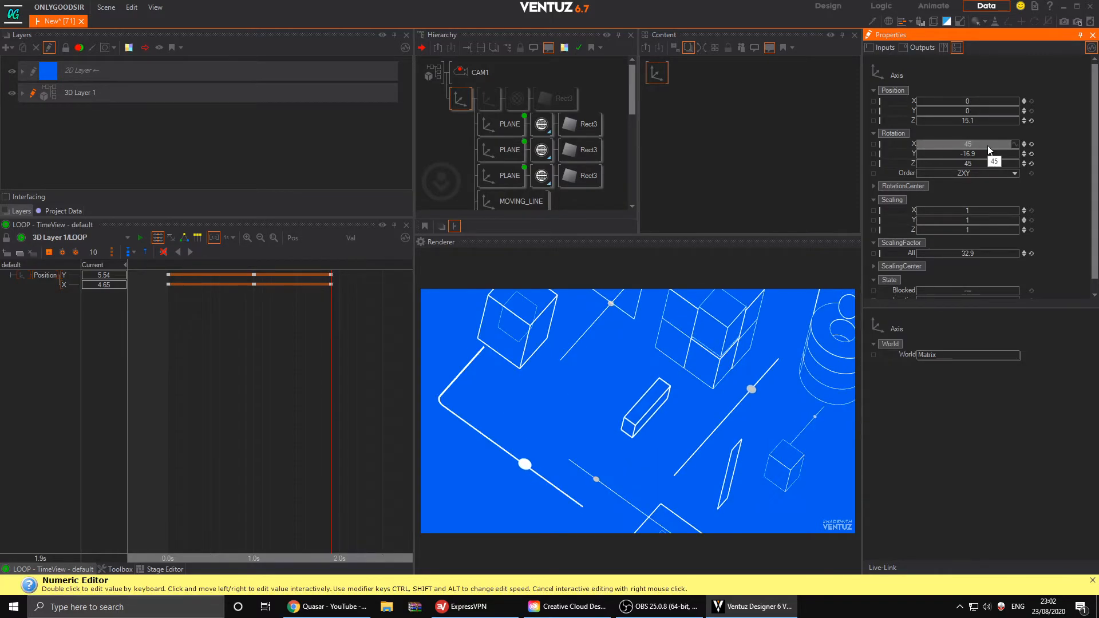
- Adjust the main axis to rotation X 69.01, Y -4.8, Z 46.65, scale 22.655 and position X -1.2, Y -1.68, Z 8.58
mouse_move(988, 150)
left_mouse_down()
mouse_move(1018, 146)
mouse_move(1009, 157)
mouse_move(969, 143)
mouse_move(979, 139)
left_mouse_up()
left_click_drag(976, 251, 916, 251)
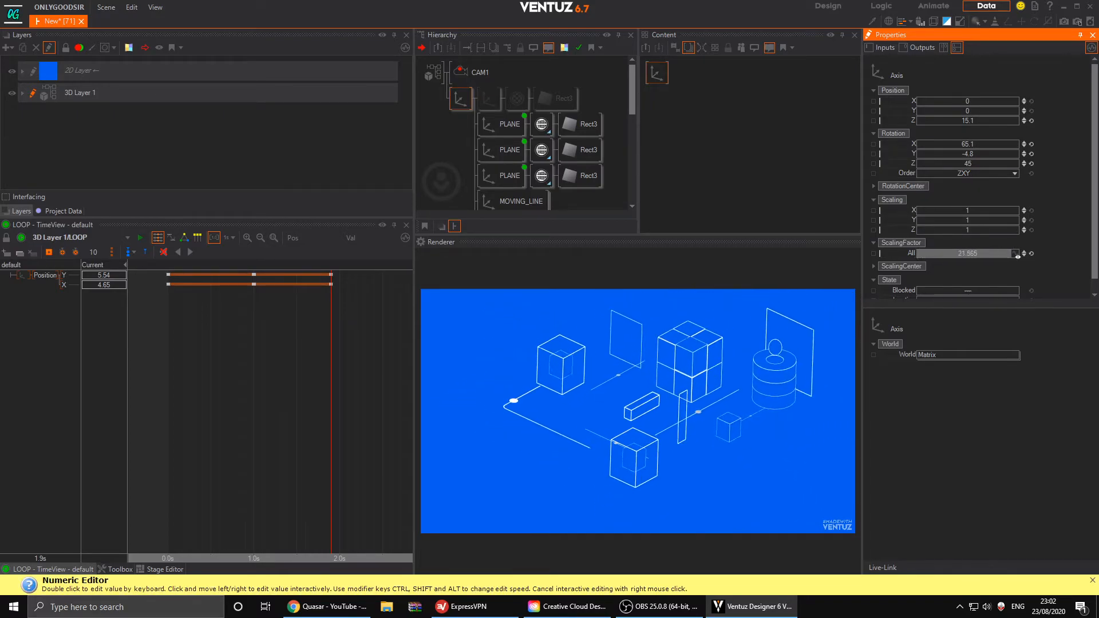
left_click_drag(1016, 252, 1019, 251)
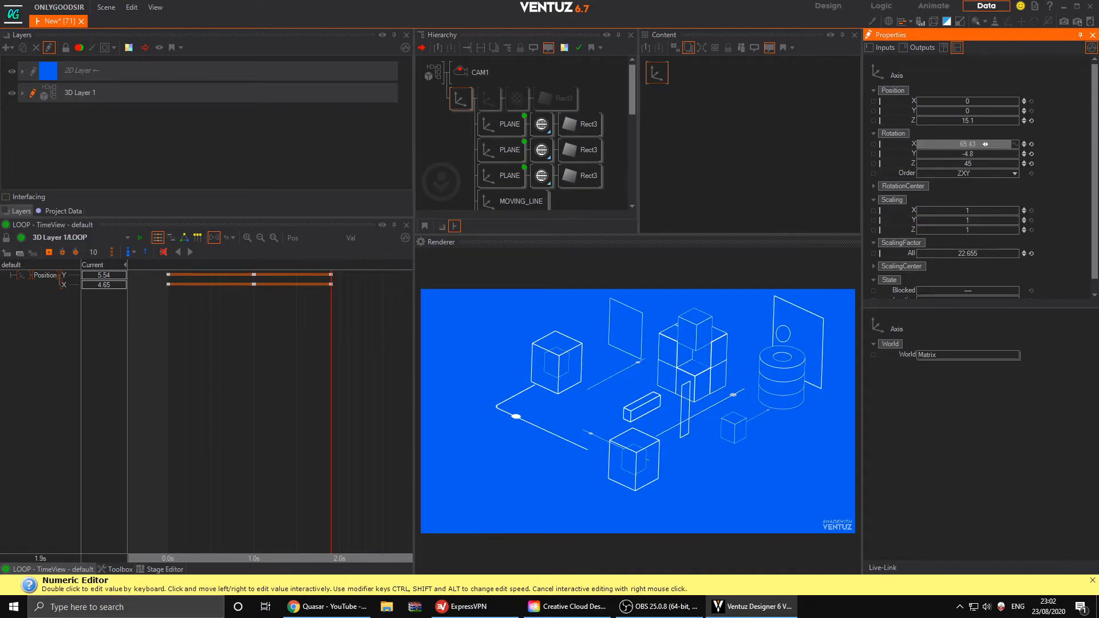
left_click_drag(1015, 143, 975, 161)
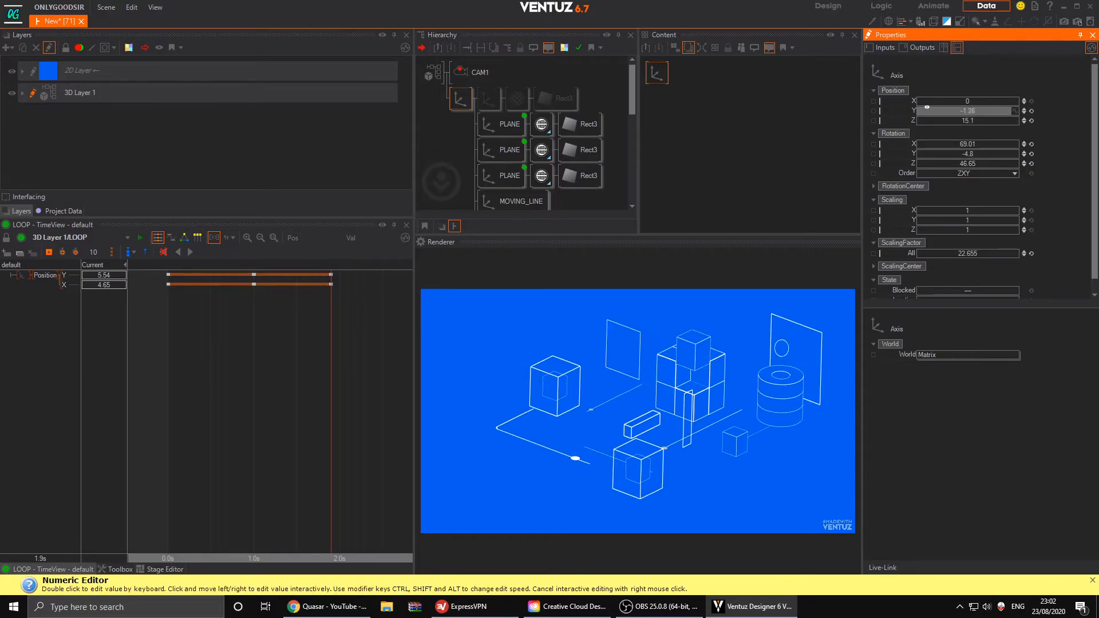
mouse_move(925, 107)
left_mouse_down()
mouse_move(973, 121)
mouse_move(962, 101)
mouse_move(944, 101)
left_mouse_up()
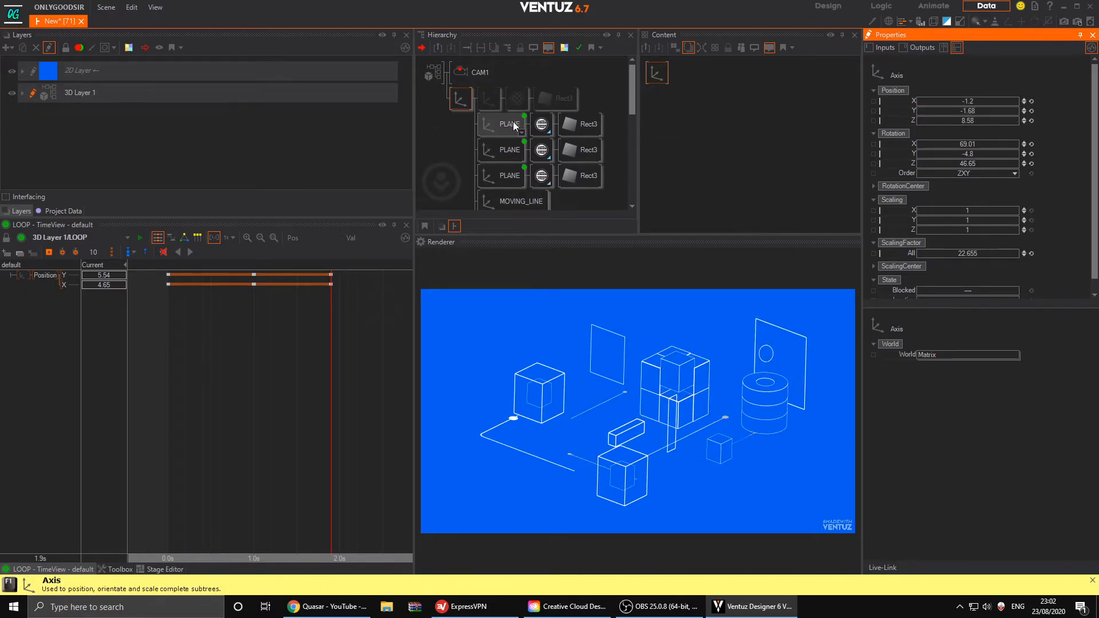
- Increase the orthogonal height of CAM1 to about 20.23
left_click(542, 124)
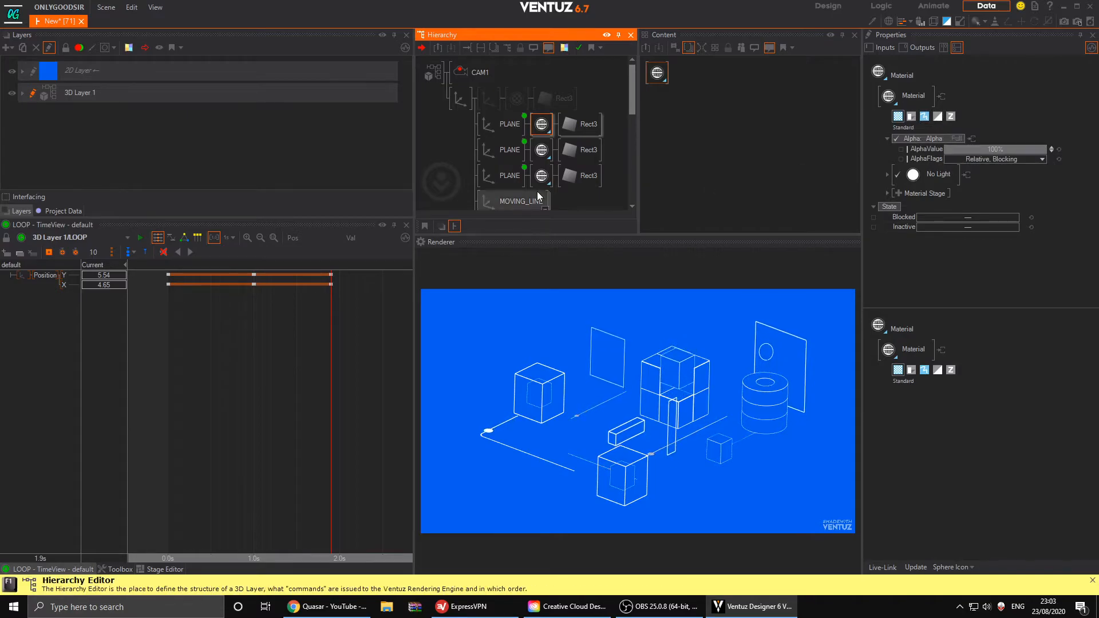
left_click(475, 72)
mouse_move(990, 140)
left_mouse_down()
mouse_move(945, 139)
mouse_move(988, 135)
left_mouse_up()
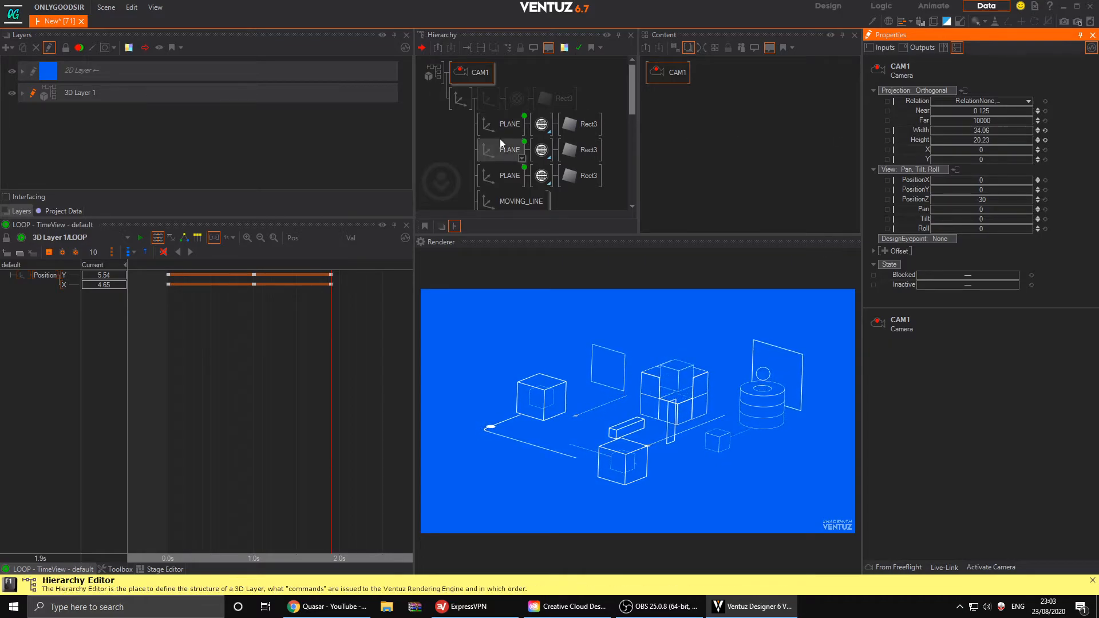
- Refine the main axis to rotation X 53.61, Y -2.2, Z 46.15, position X -0.802, Y -1.28, Z 9.68 and scale 22.288
left_click(460, 99)
left_click_drag(985, 162, 959, 151)
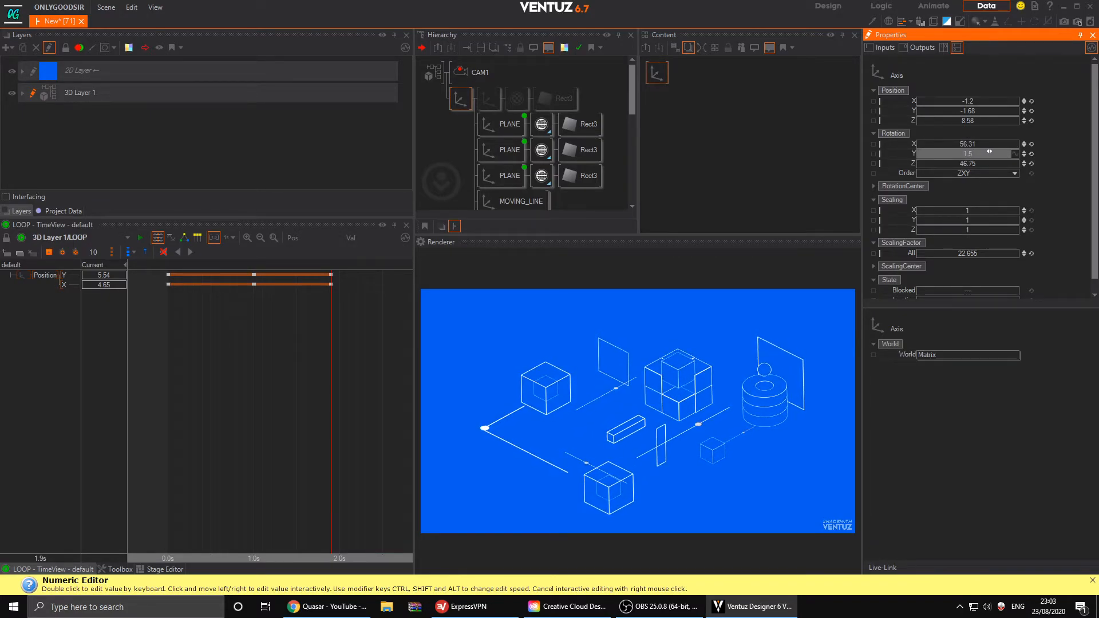
mouse_move(960, 123)
left_mouse_down()
mouse_move(970, 125)
mouse_move(951, 120)
left_mouse_up()
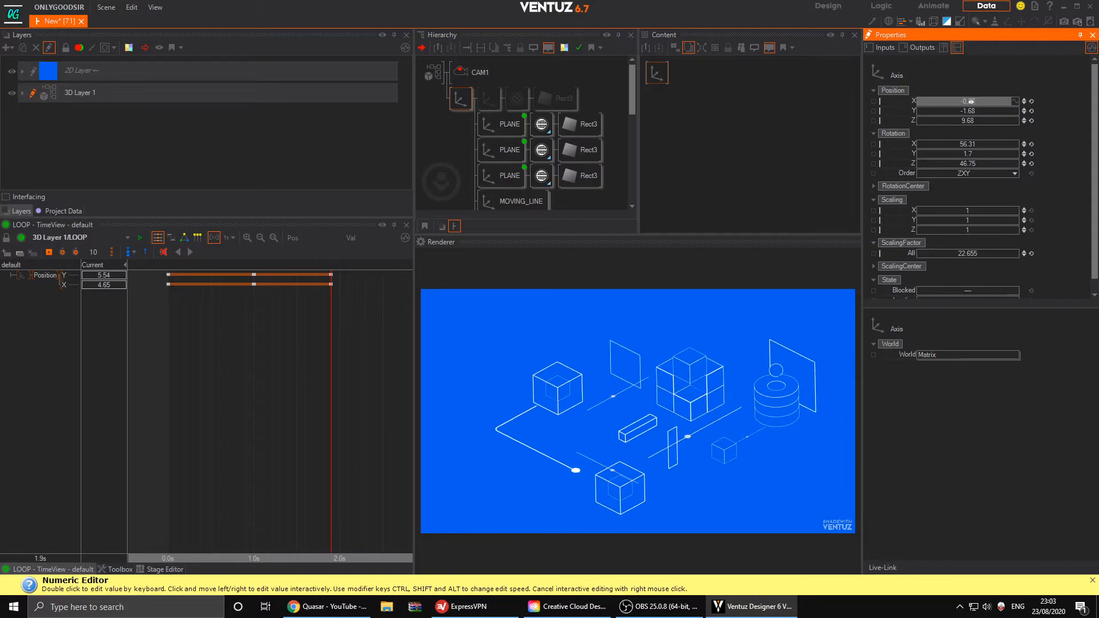
left_click_drag(974, 143, 953, 155)
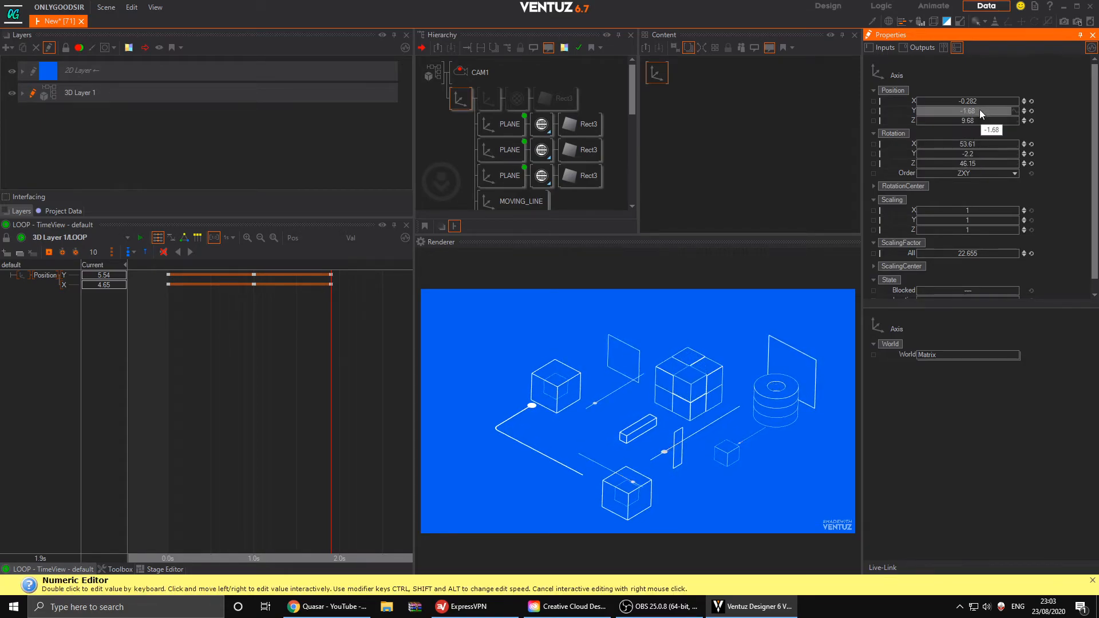
left_click_drag(969, 100, 966, 100)
left_click_drag(967, 253, 966, 253)
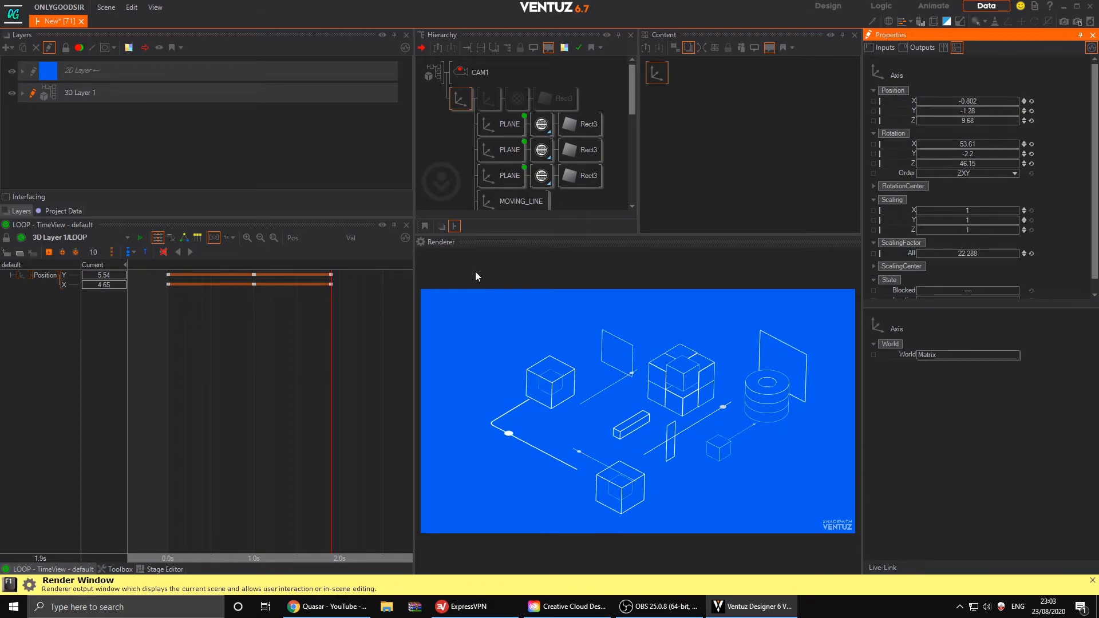
- Change the 2D layer's background color to the softer blue RGB 4, 136, 188
left_click(45, 72)
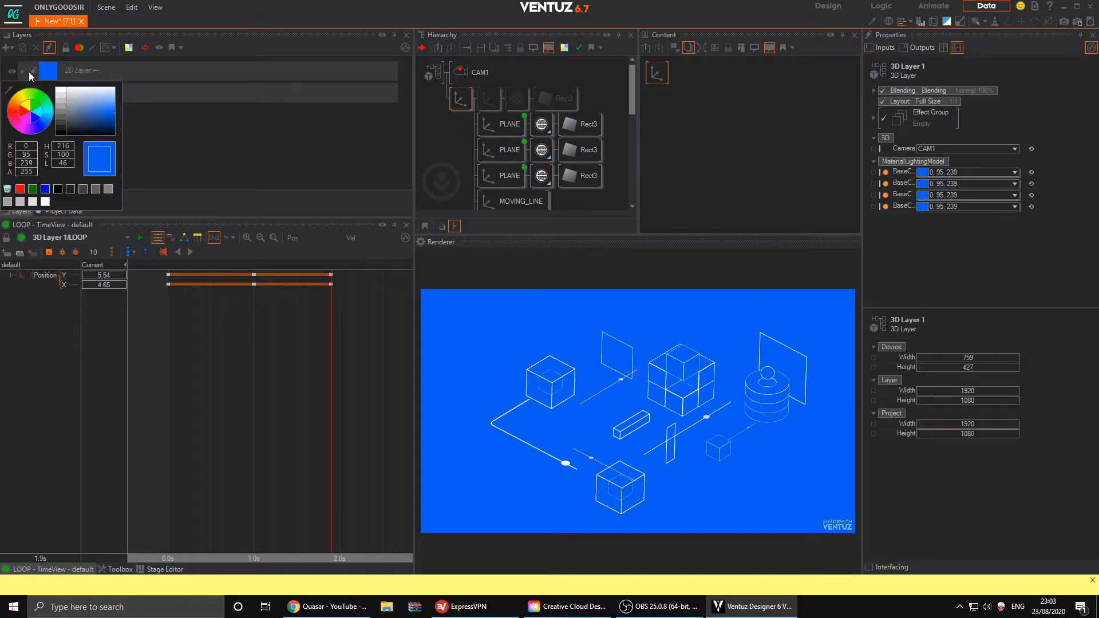
mouse_move(51, 127)
left_mouse_down()
mouse_move(39, 91)
mouse_move(17, 120)
mouse_move(40, 132)
left_mouse_up()
mouse_move(110, 108)
left_mouse_down()
mouse_move(49, 131)
mouse_move(54, 116)
mouse_move(113, 121)
left_mouse_up()
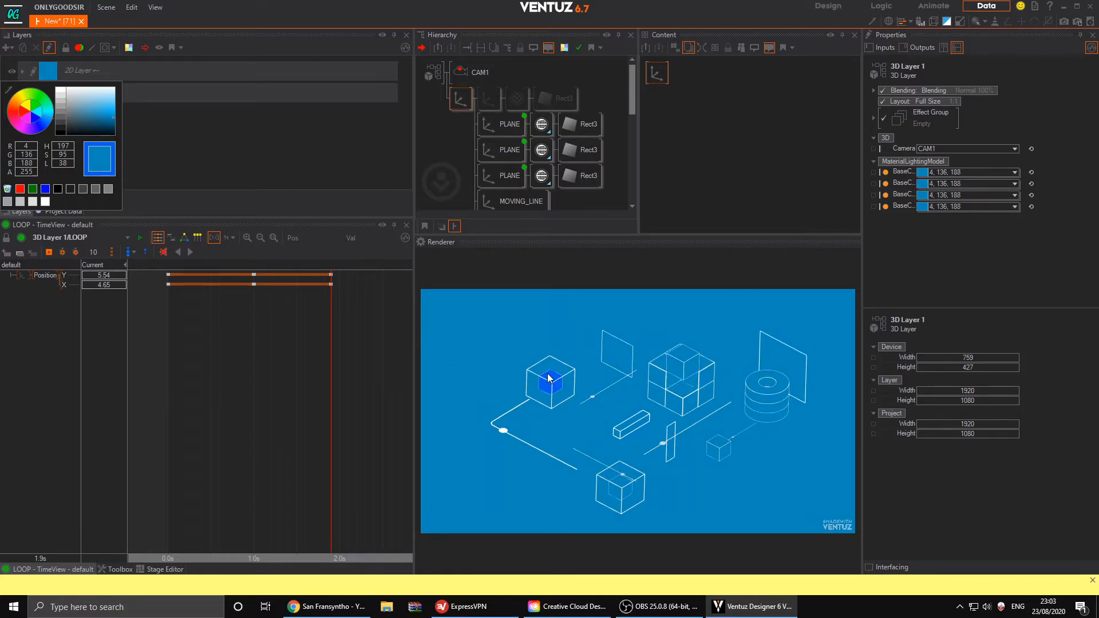
- Expand the second CUBE_IN_CUBE group in the hierarchy and open the blue material of its inner CUBE3
left_click(506, 150)
scroll(518, 159, "down", 5)
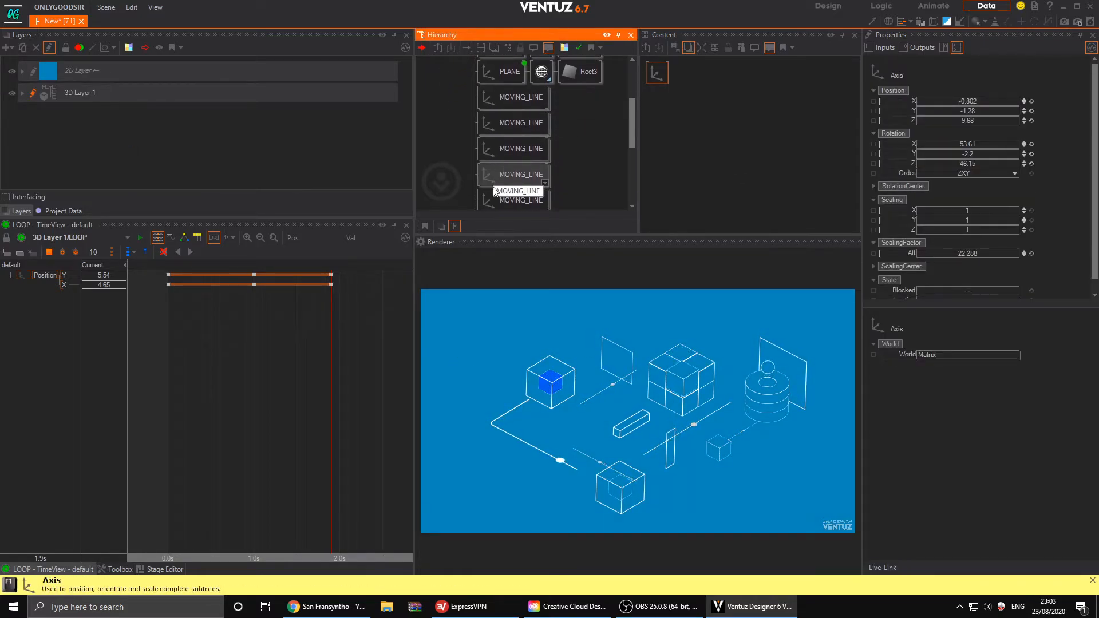
scroll(512, 165, "down", 1)
left_click(514, 137)
left_click(506, 109)
left_click(516, 162)
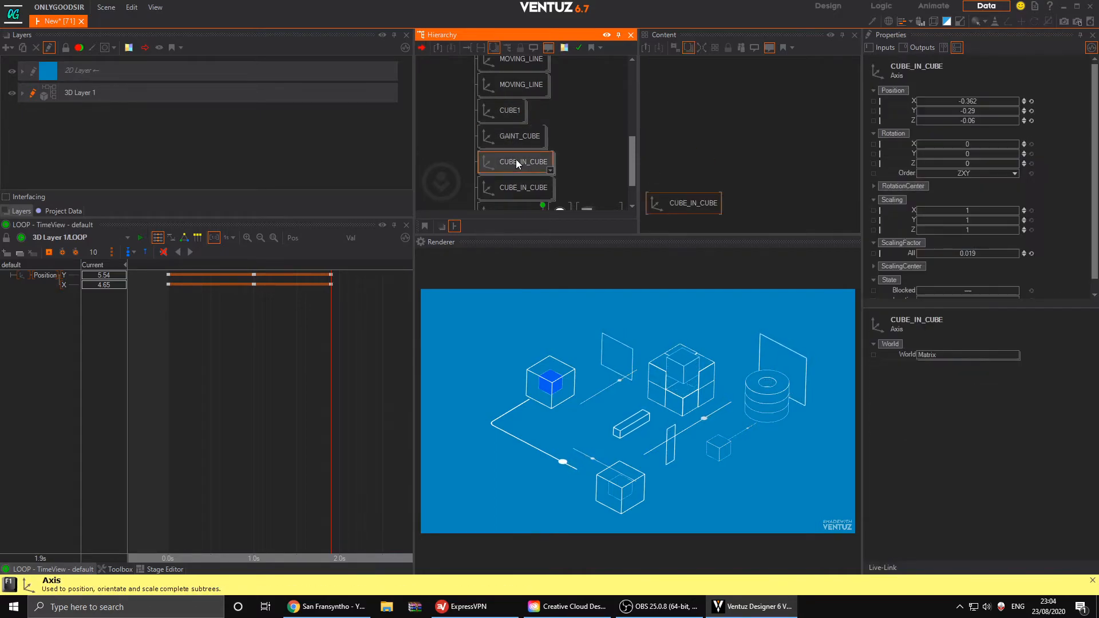
left_click(516, 187)
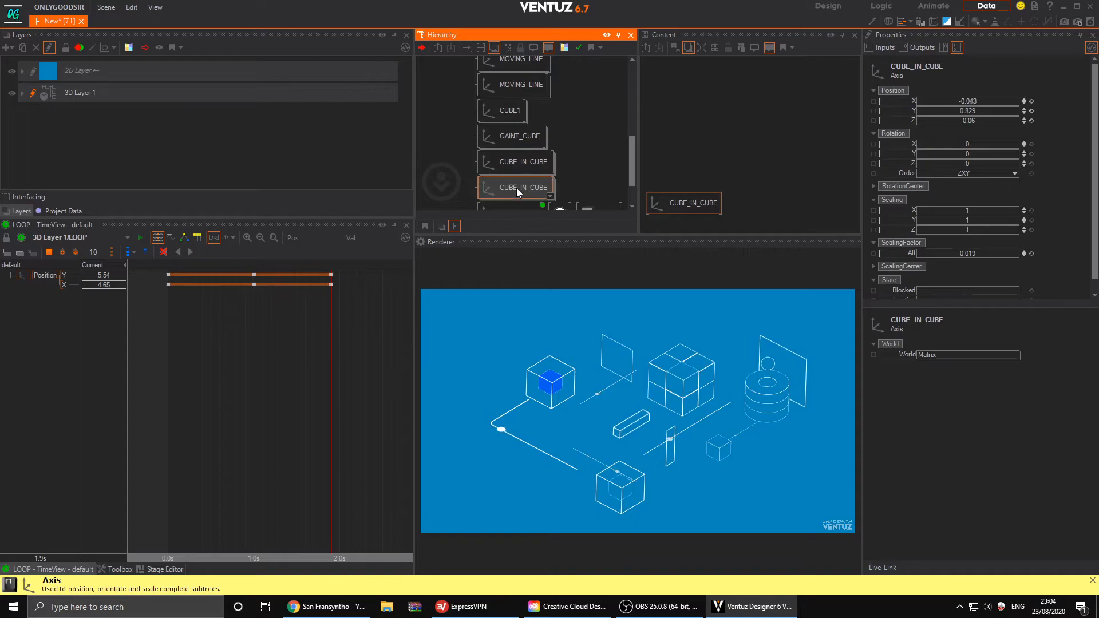
double_click(516, 188)
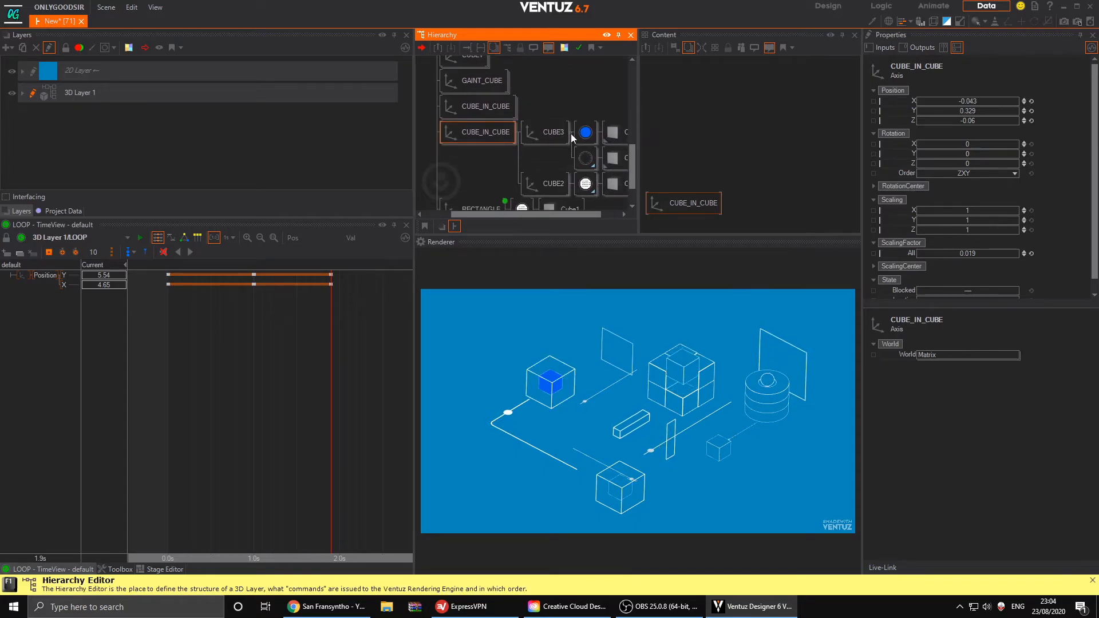
left_click(585, 132)
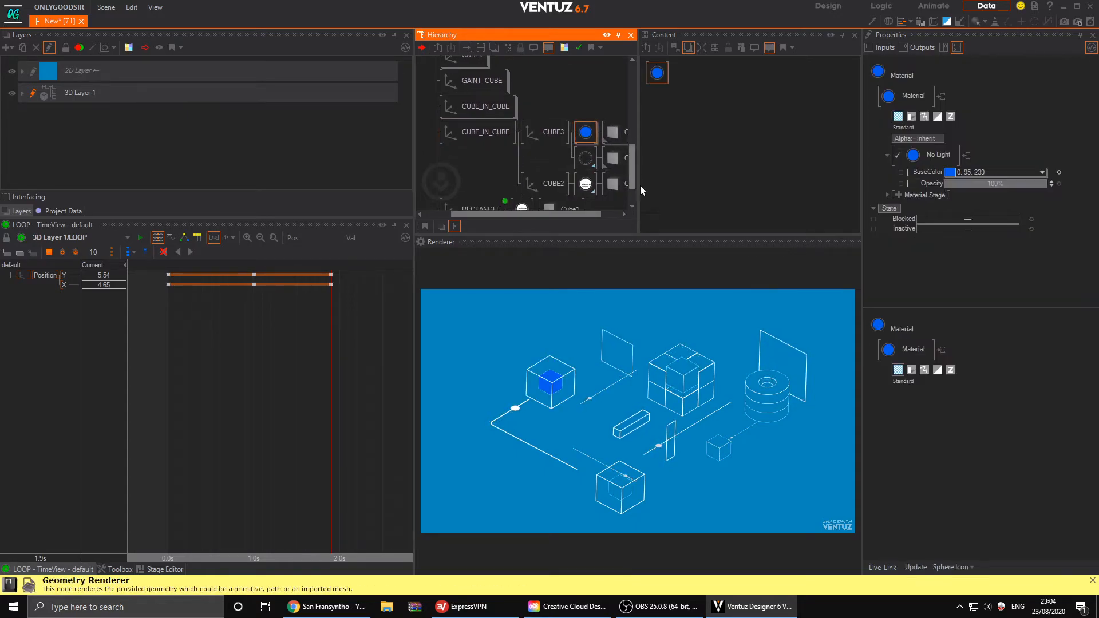
- Expose the base color of the inner cube's blue material and bind it to the light blue CUBE3 material in the other CUBE_IN_CUBE group
left_click(901, 171)
left_click(901, 172)
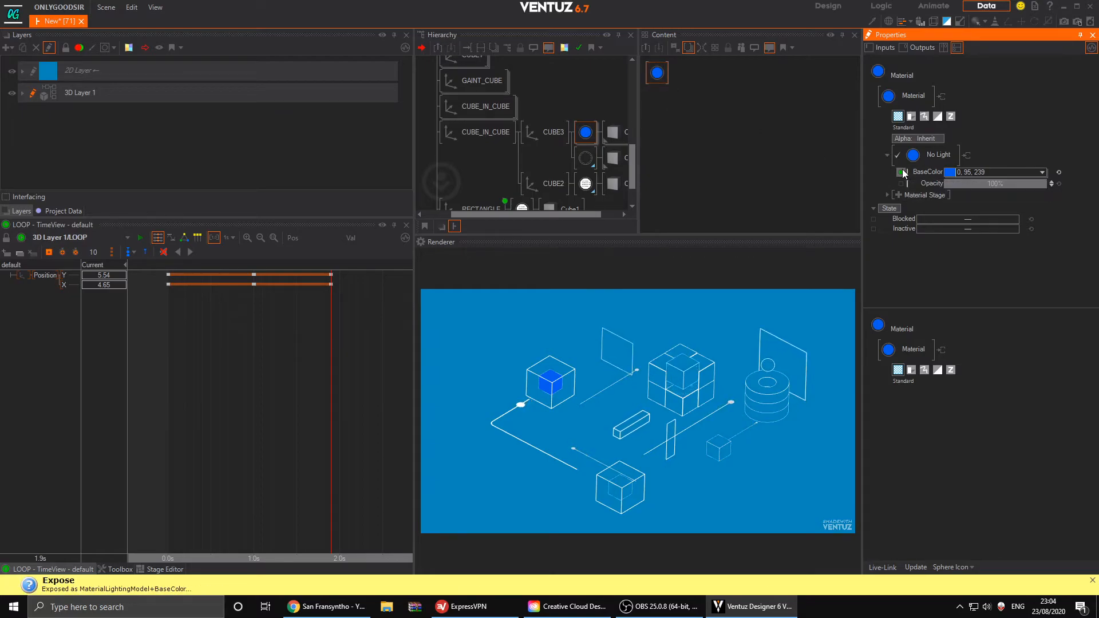
middle_click_drag(591, 172, 459, 153)
left_click(560, 132, "ctrl")
left_click(558, 137)
middle_click(473, 115)
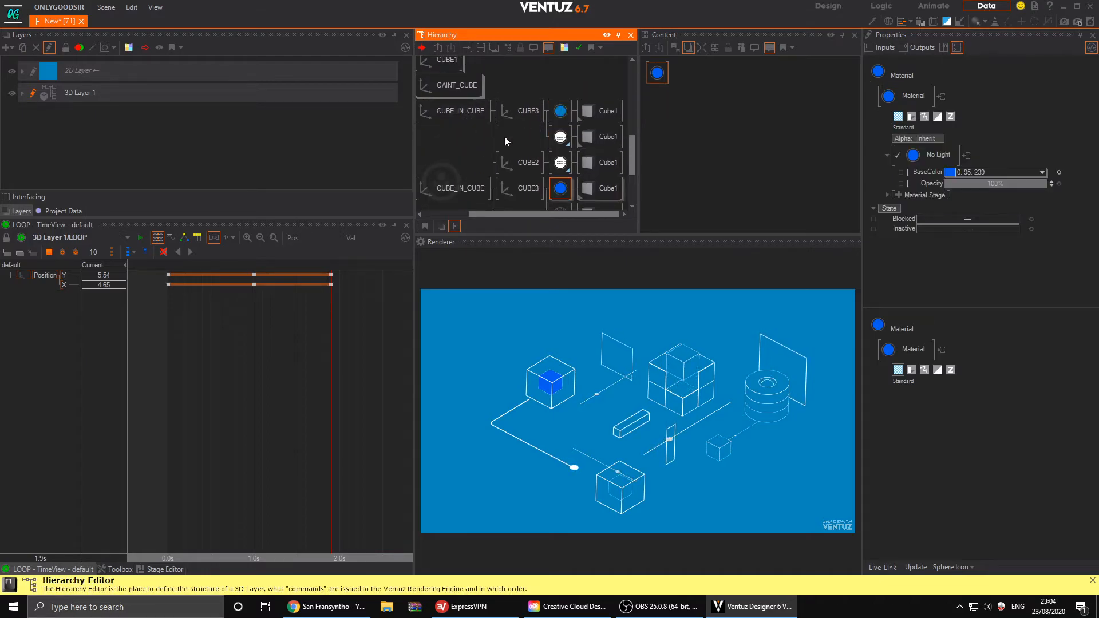
left_click(560, 112, "ctrl")
left_click_drag(657, 104, 922, 171)
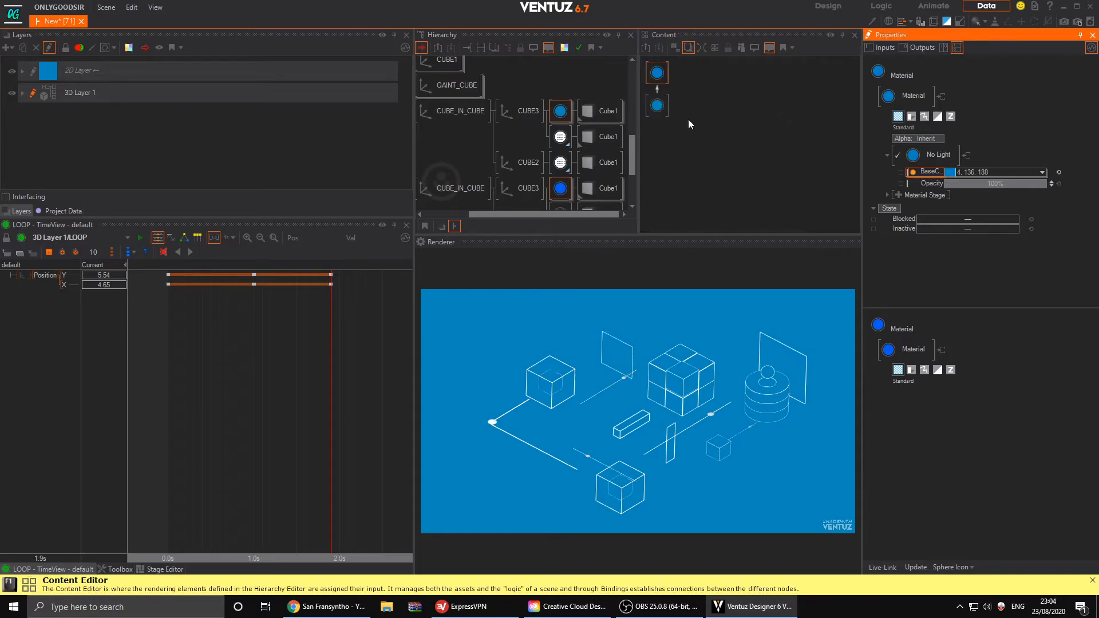
left_click(755, 121)
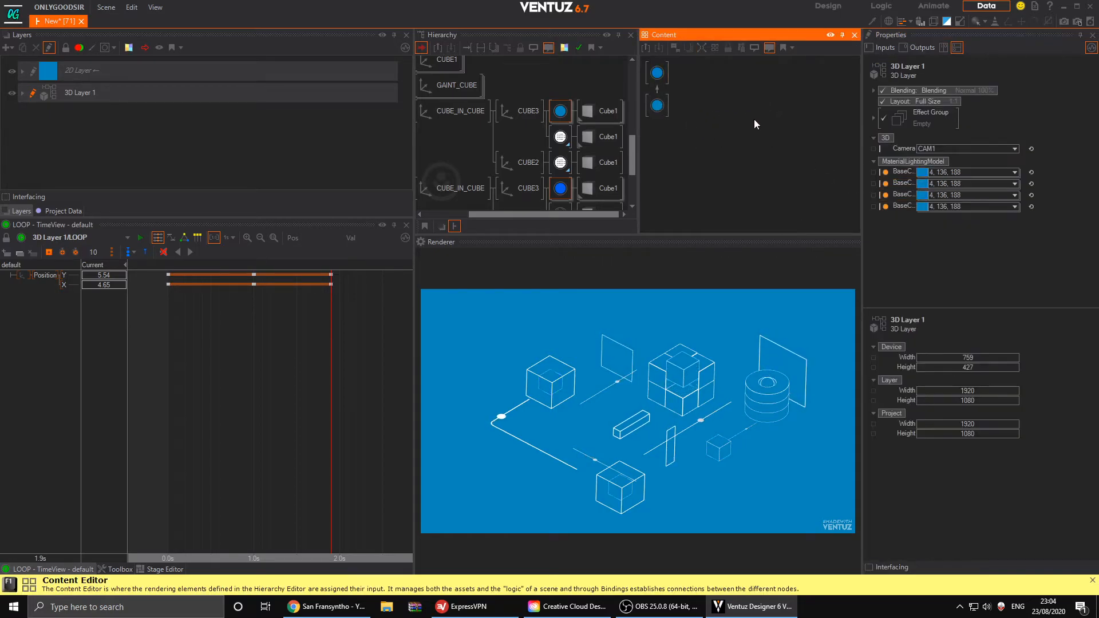
- Collapse the main axis in the hierarchy and enlarge the renderer view by resizing the surrounding panes
left_click(424, 116)
middle_click_drag(476, 122, 499, 146)
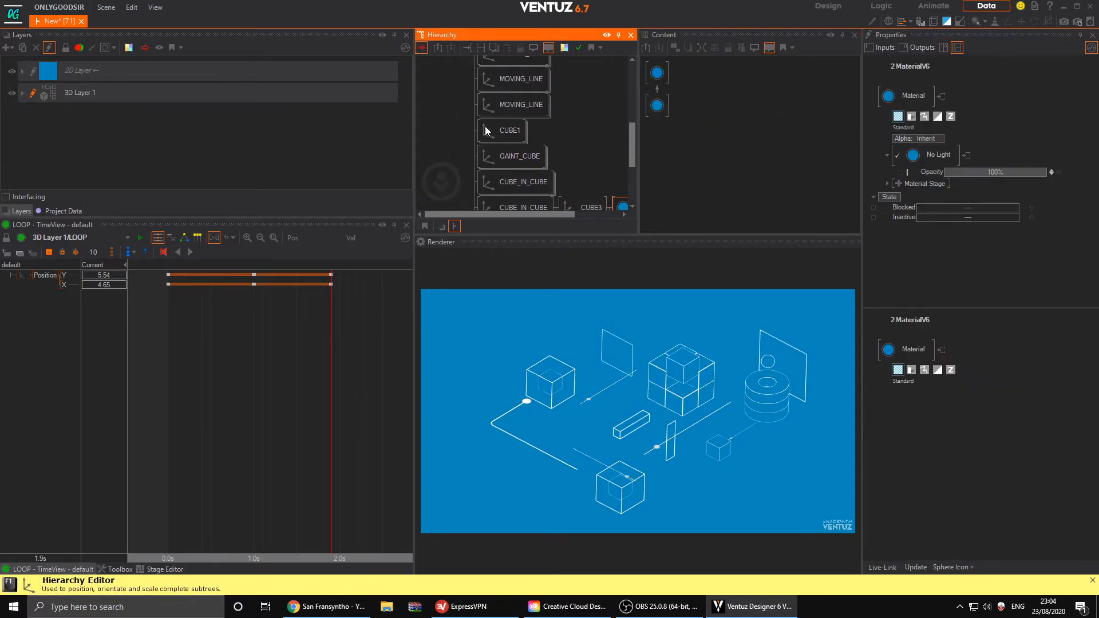
scroll(482, 117, "up", 5)
double_click(460, 102)
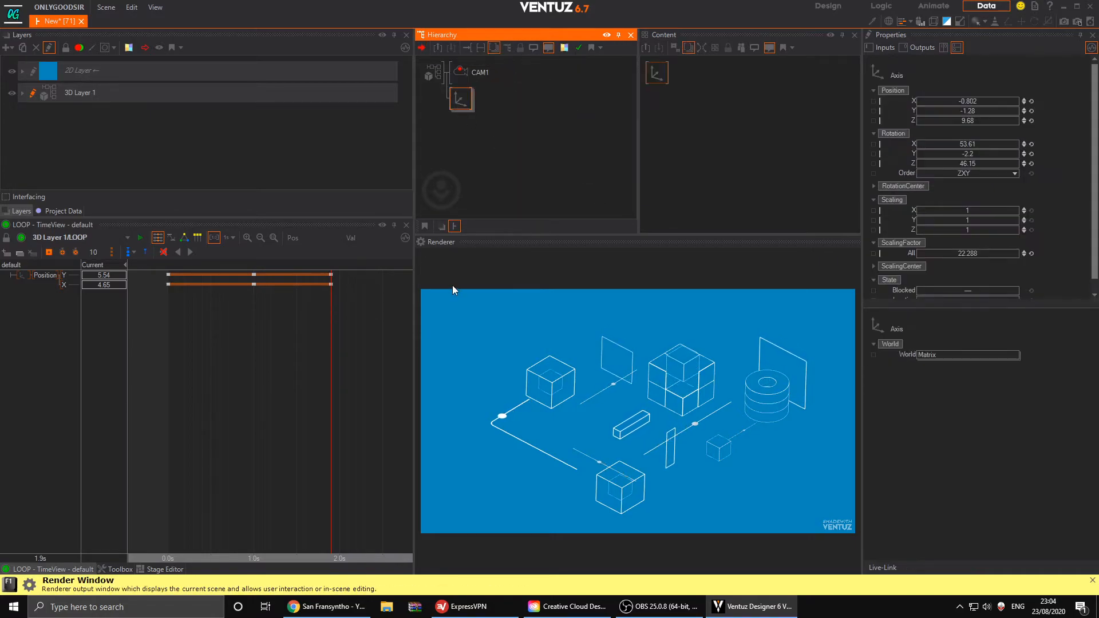
left_click_drag(413, 298, 277, 297)
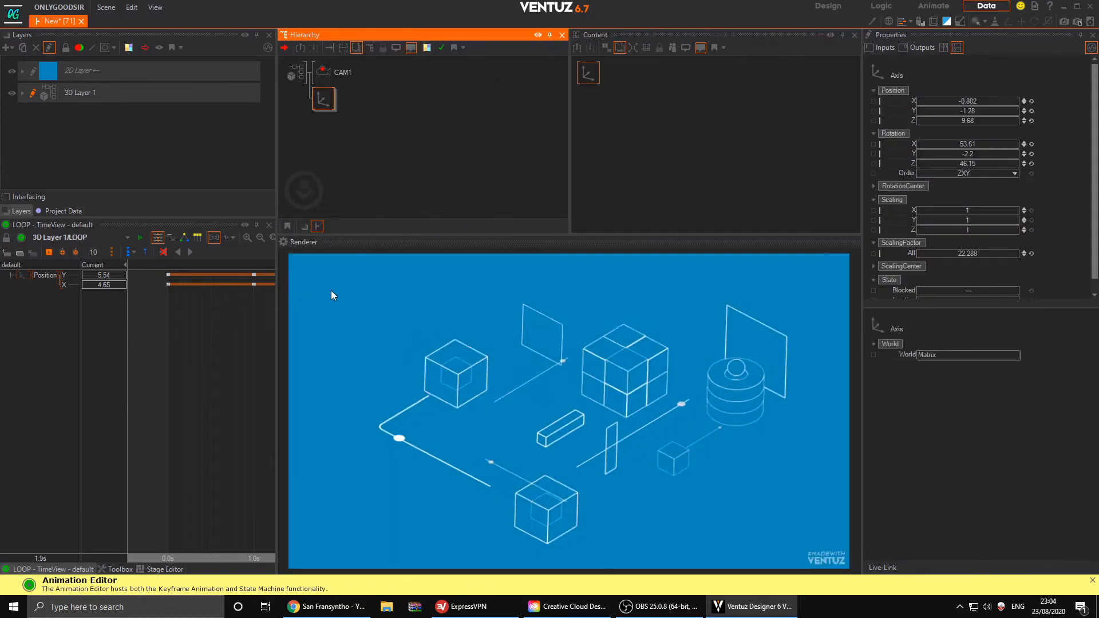
left_click_drag(457, 236, 456, 187)
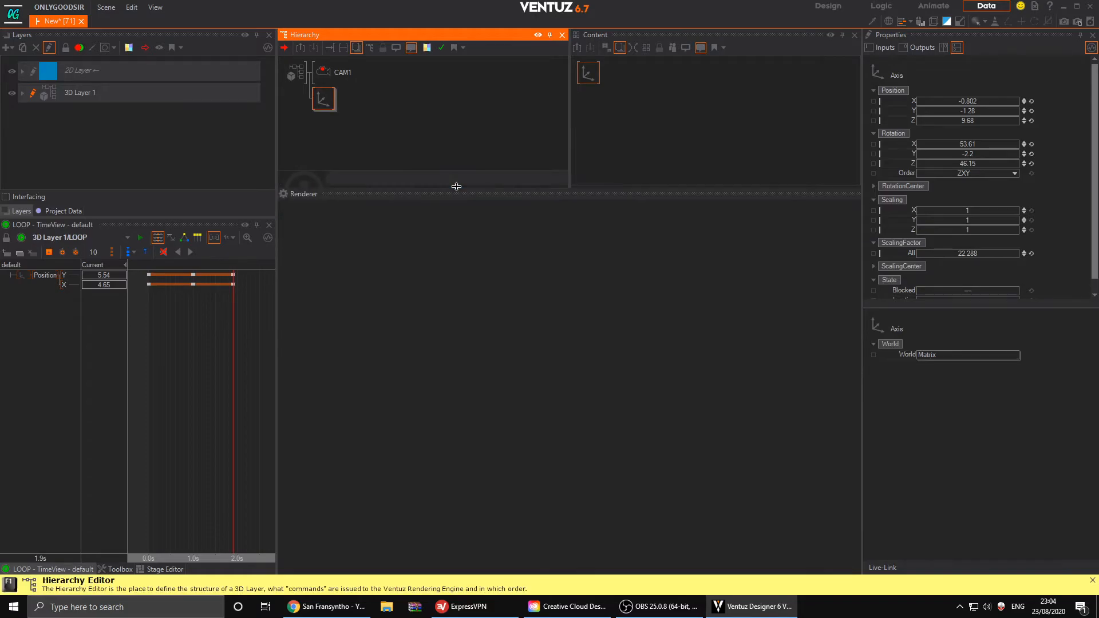
- Adjust the main axis rotation to X 59.41 and Z 48.25
left_click(437, 121)
left_click(321, 98)
left_click(984, 146)
mouse_move(992, 143)
left_mouse_down()
mouse_move(1009, 143)
mouse_move(989, 161)
left_mouse_up()
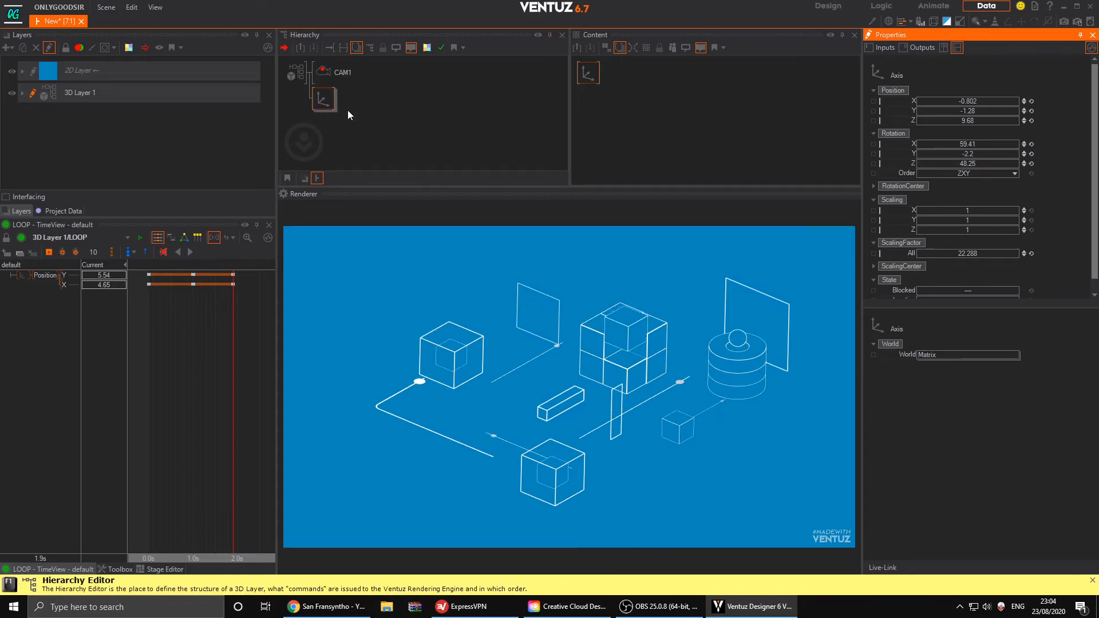
- Add a new axis at the end of the main axis group and attach a Text 2D node to it
key("Tab")
type("ax")
left_click_drag(361, 137, 333, 104)
scroll(376, 115, "down", 3)
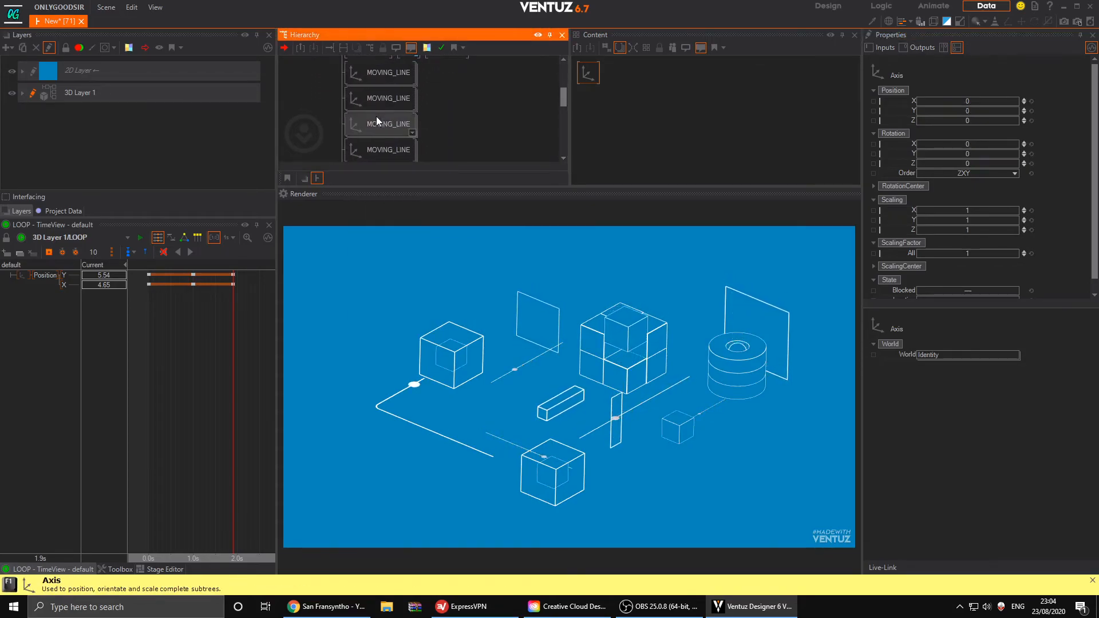
scroll(376, 116, "down", 4)
key("Tab")
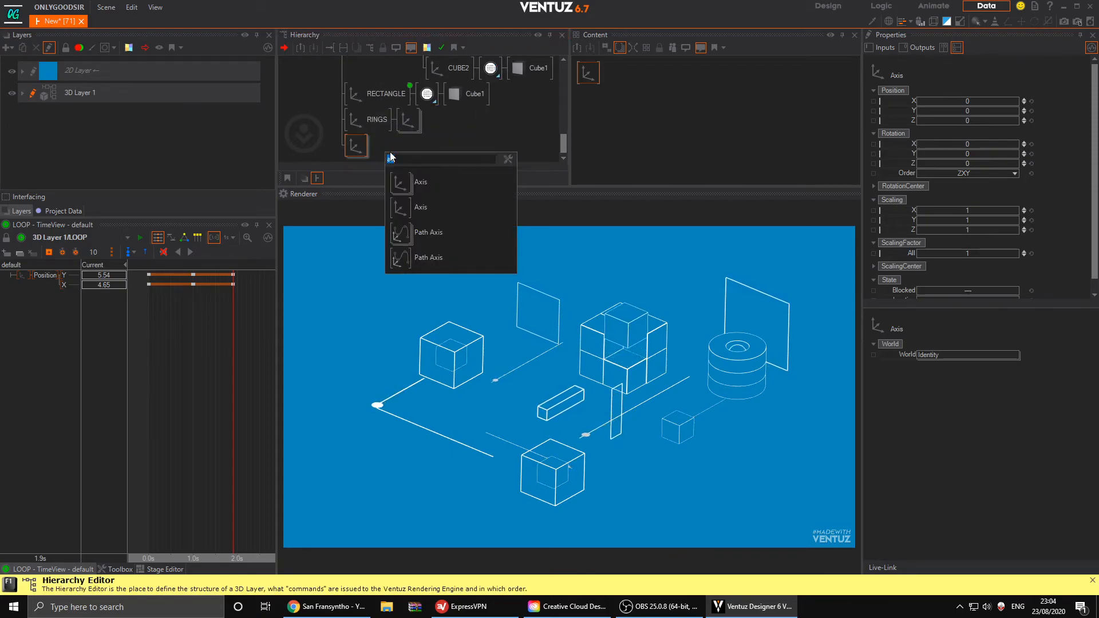
type("te")
left_click(411, 234)
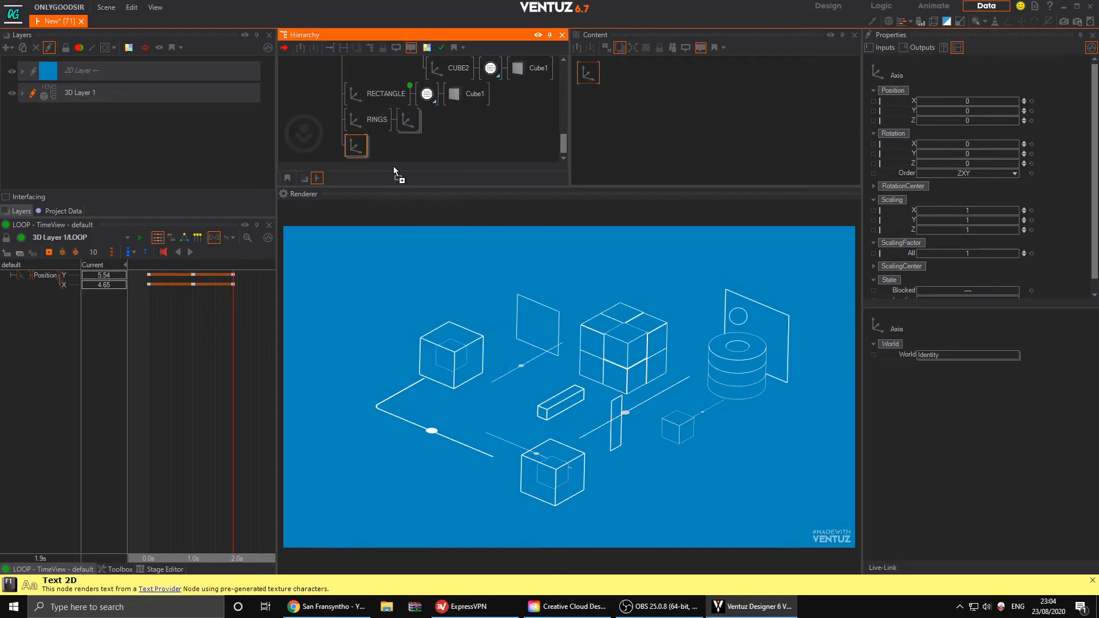
left_click(362, 151)
- Scale down the new text axis and move the text beside the CUBE_IN_CUBE element at the start of the thick path line
left_click(358, 146)
left_click_drag(980, 253, 916, 253)
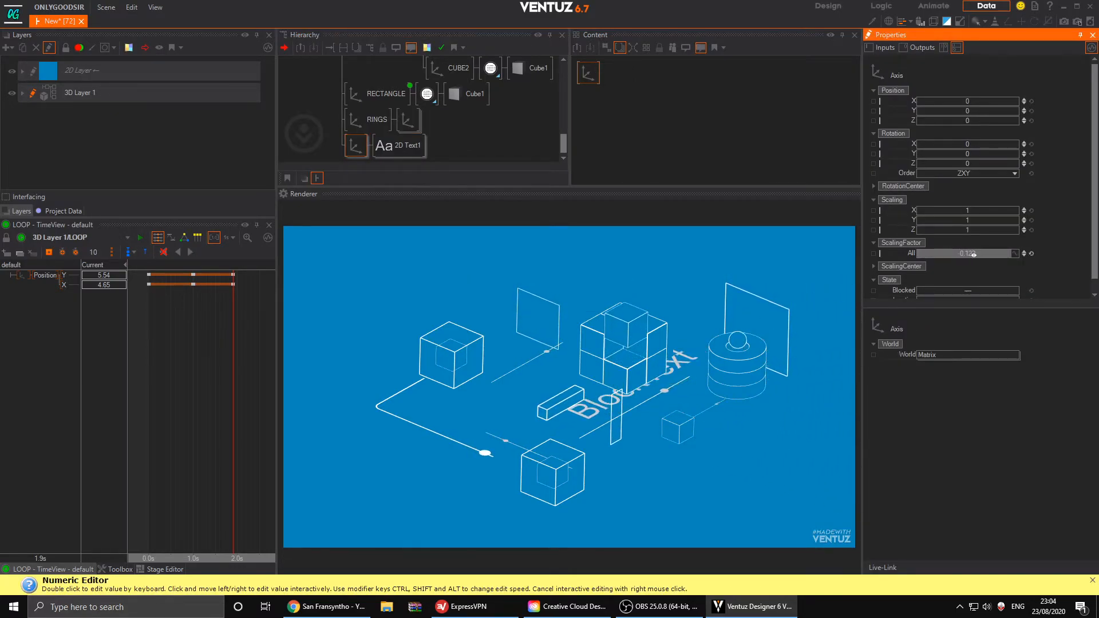
left_click_drag(979, 99, 1002, 110)
- Set the block text to MOTION GRAPHICS and its font to Headline
left_click(399, 145)
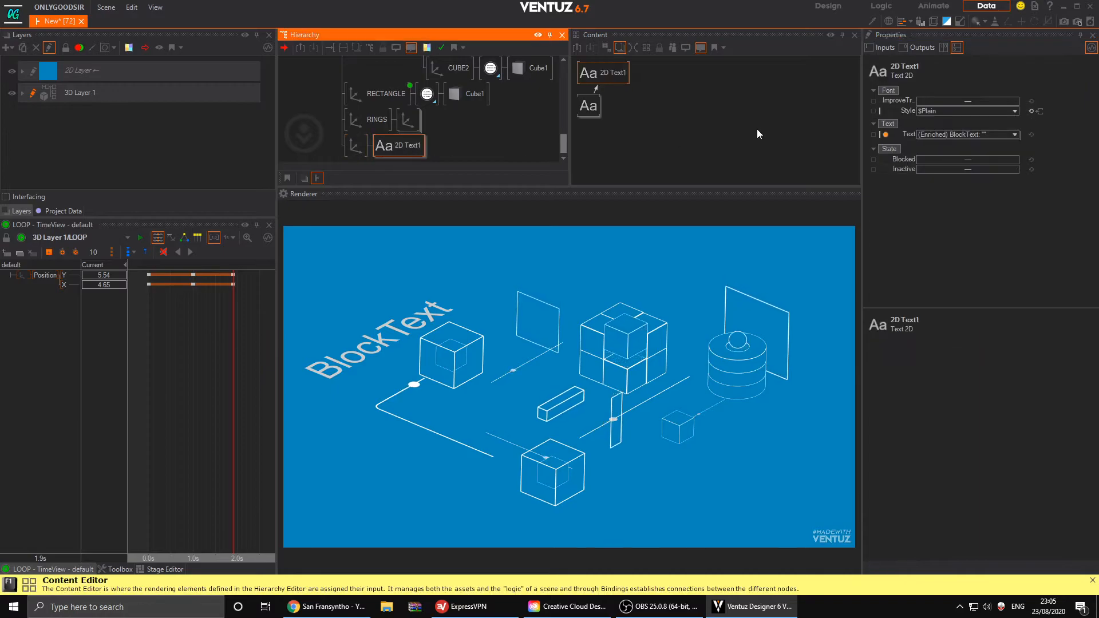
left_click(589, 105)
left_click(963, 263)
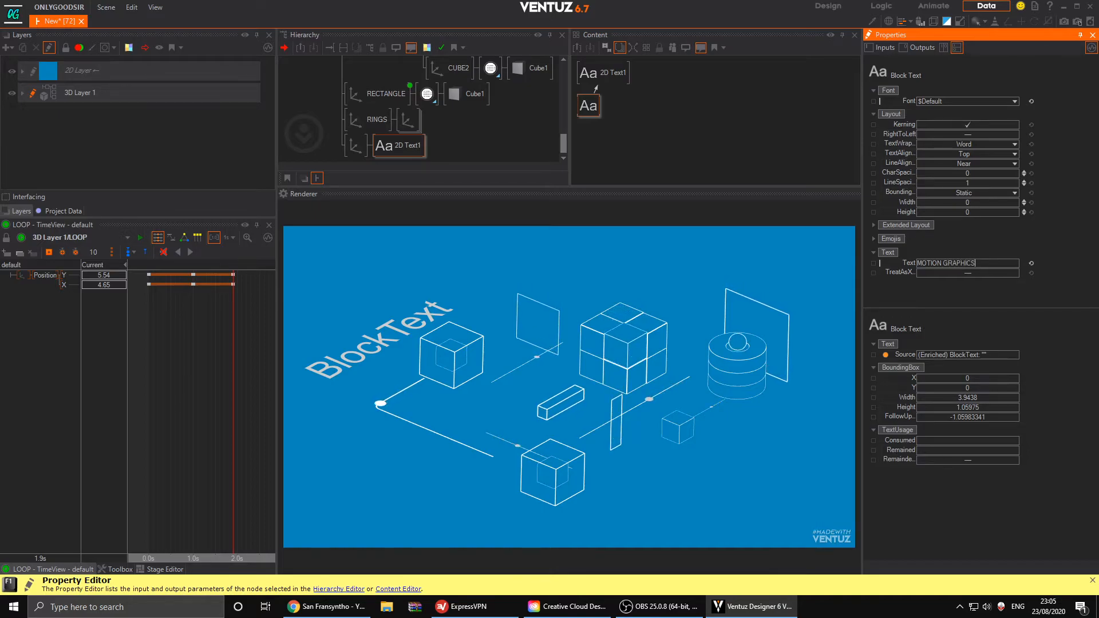
type("MOTION GRAPHICS")
key("Return")
left_click(1014, 102)
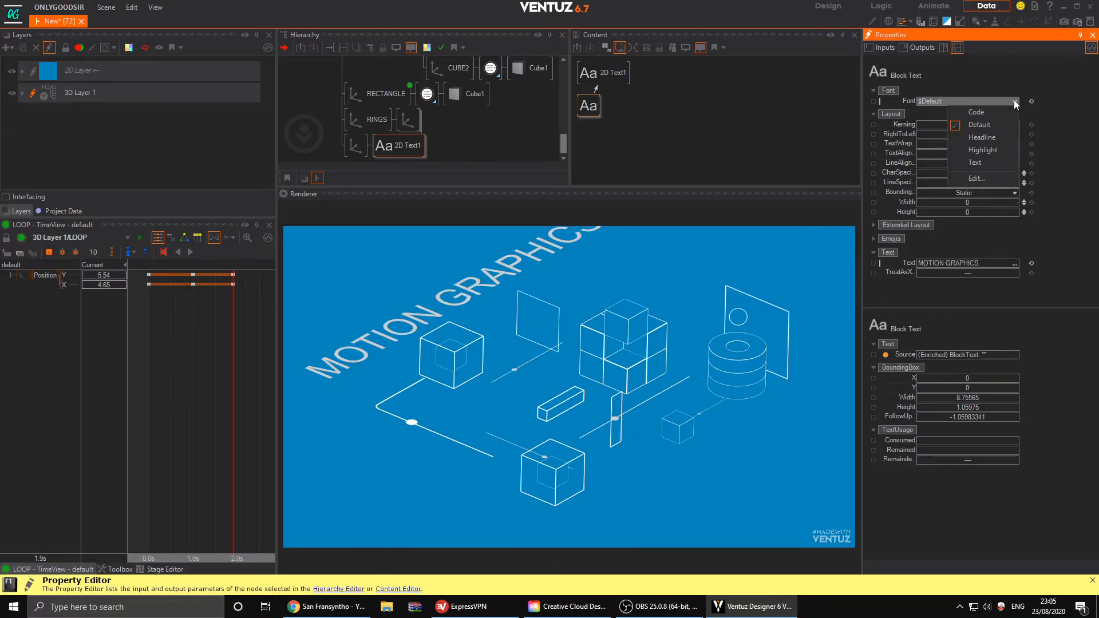
left_click(994, 137)
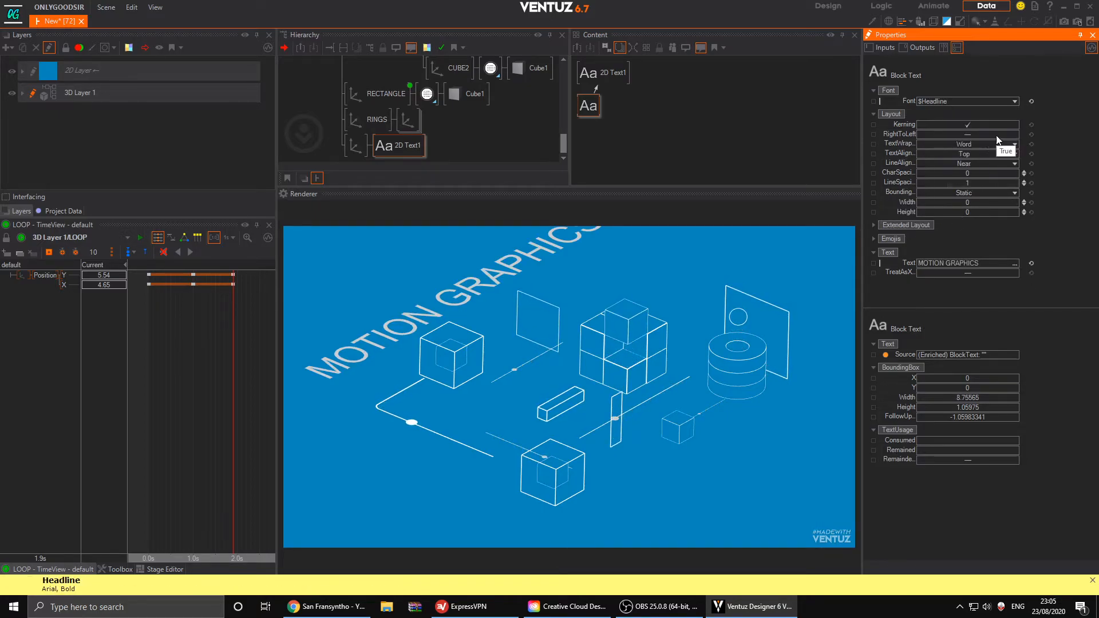
- Scale the text axis to 0.064 and place it at position X -0.371, Y -0.381
left_click(357, 147)
left_click_drag(971, 251, 895, 251)
left_click_drag(971, 110, 943, 108)
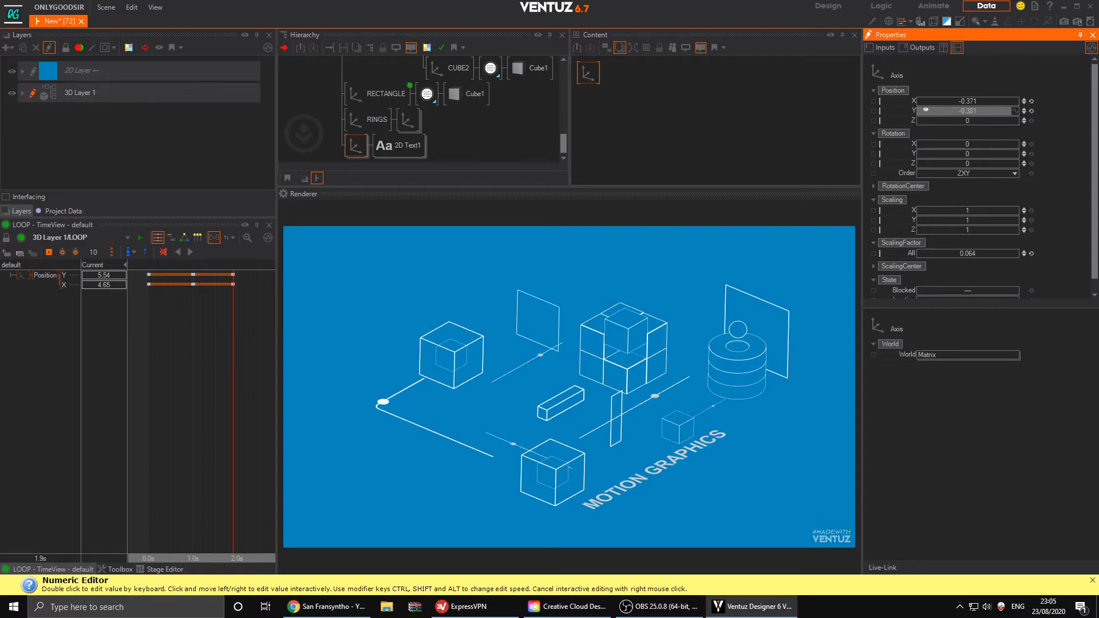
- Duplicate the MOTION GRAPHICS text axis, rotate the copy to Z -84 and move it to position X -0.171, Y 0.379
left_click(355, 147)
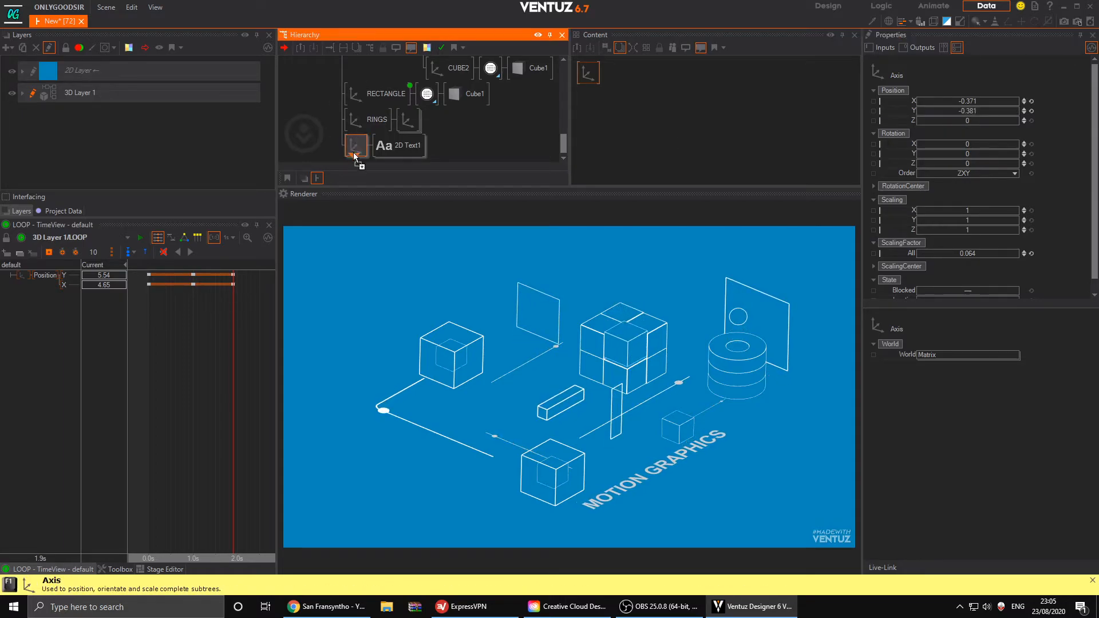
scroll(359, 156, "down", 1)
left_click(351, 145)
left_click_drag(986, 164, 956, 164)
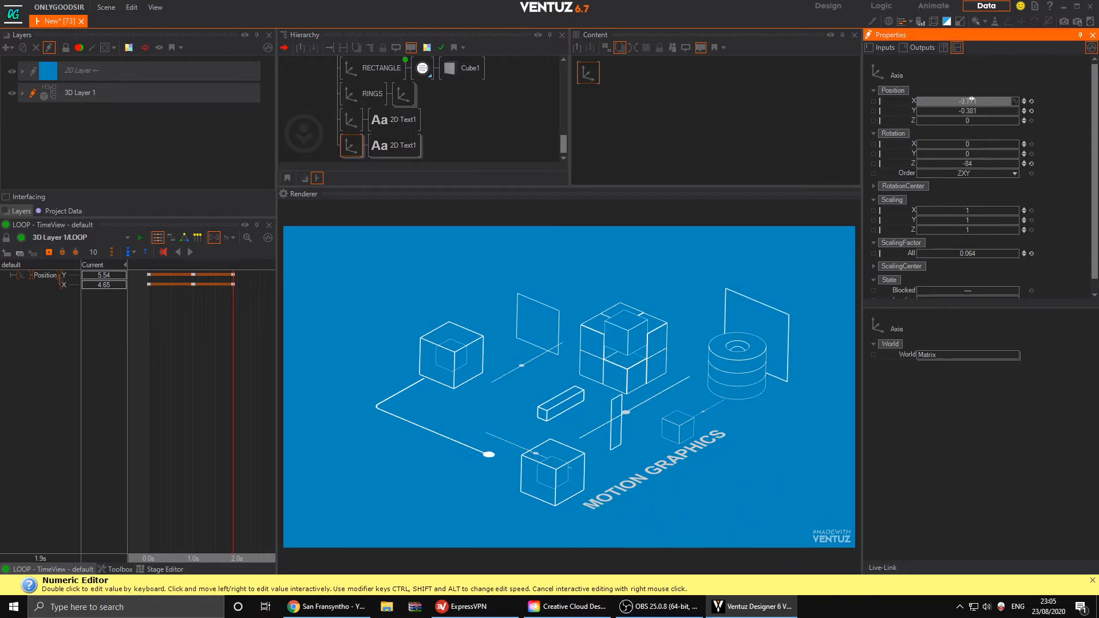
left_click_drag(988, 101, 932, 110)
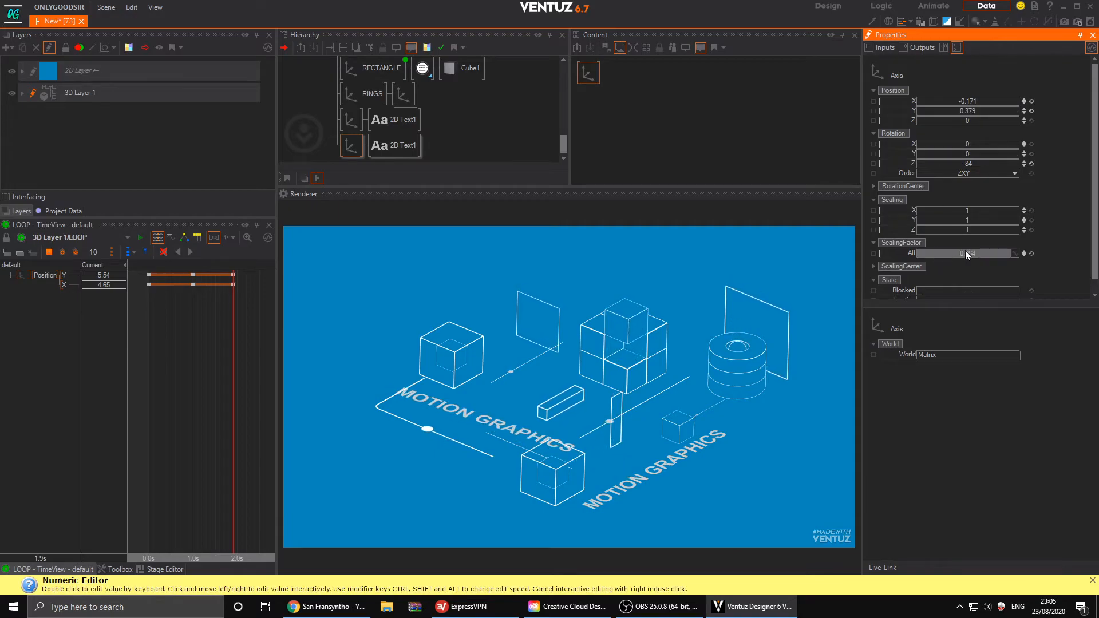
- Set the copied text axis to rotation Z -90, scale 0.033 and position X -0.261, Y 0.34
double_click(984, 164)
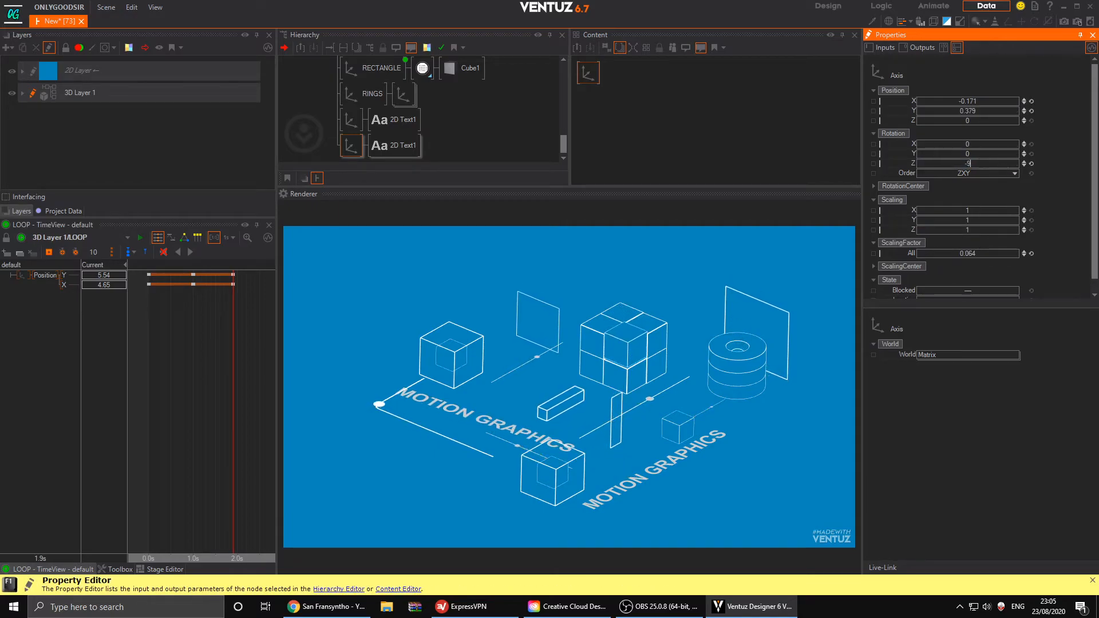
type("-90")
key("Return")
left_click_drag(980, 253, 967, 255)
left_click_drag(999, 110, 955, 104)
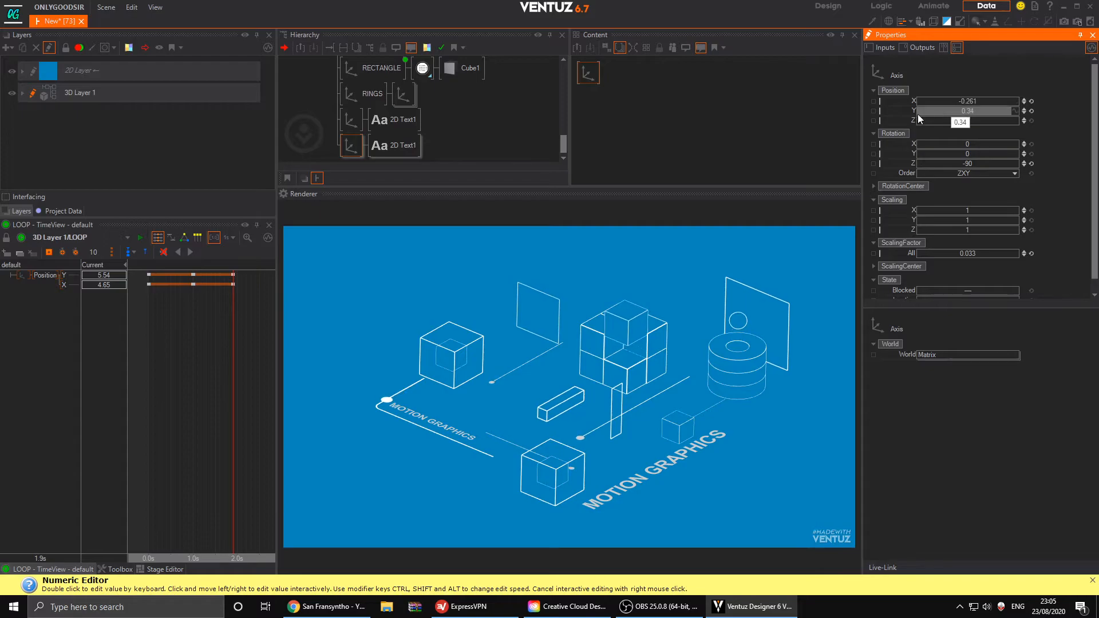
- Change the copied block text to REALTIME
left_click(392, 150)
left_click(588, 106)
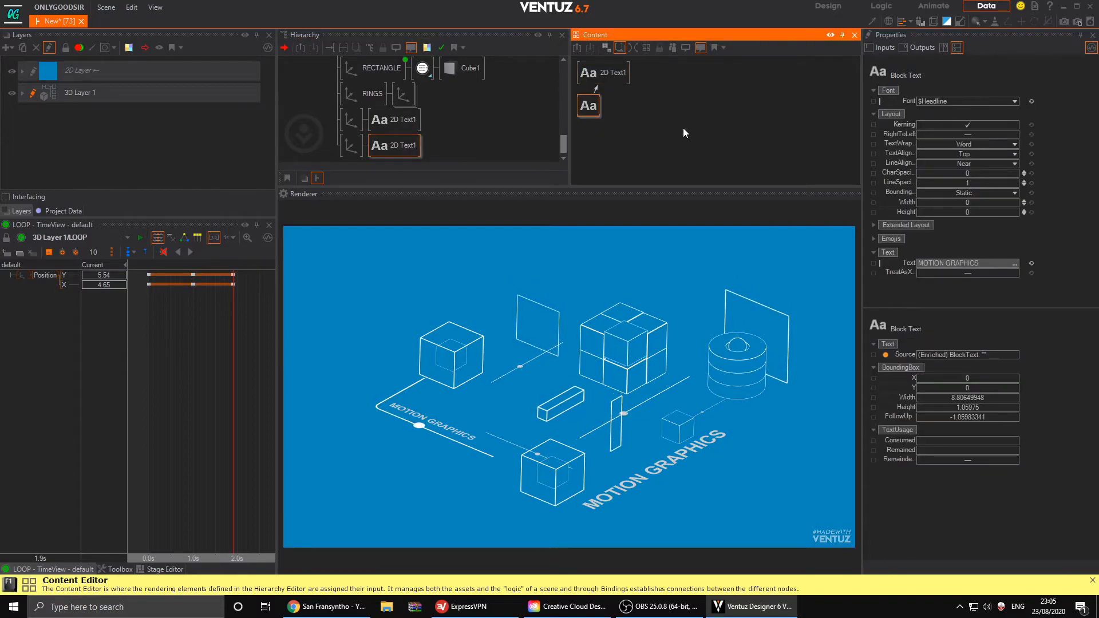
left_click(973, 263)
type("REALTIME")
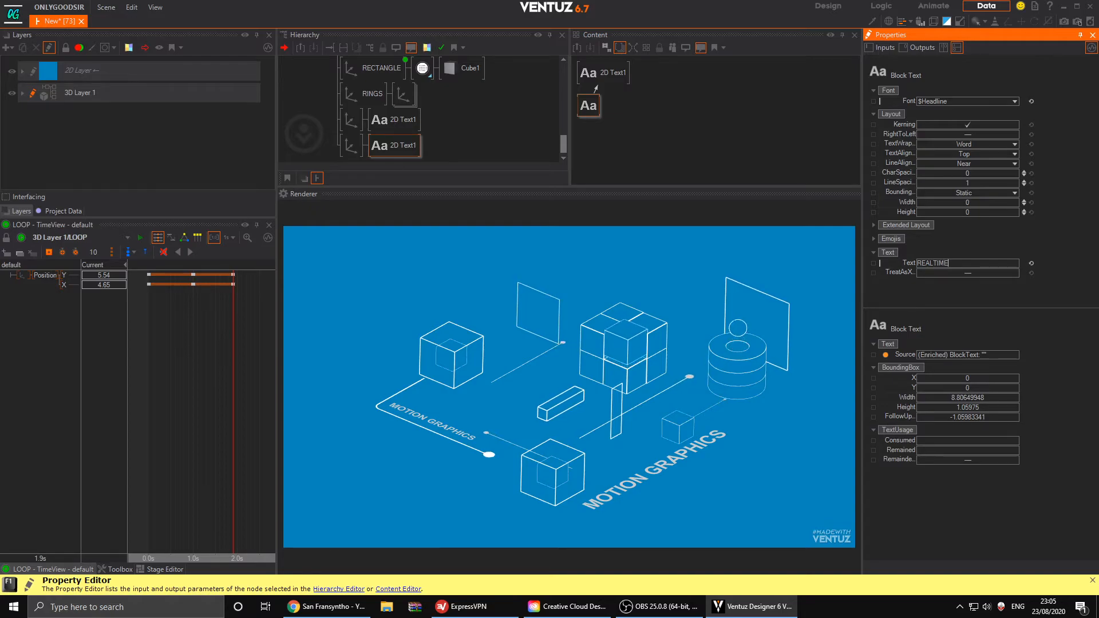
key("Return")
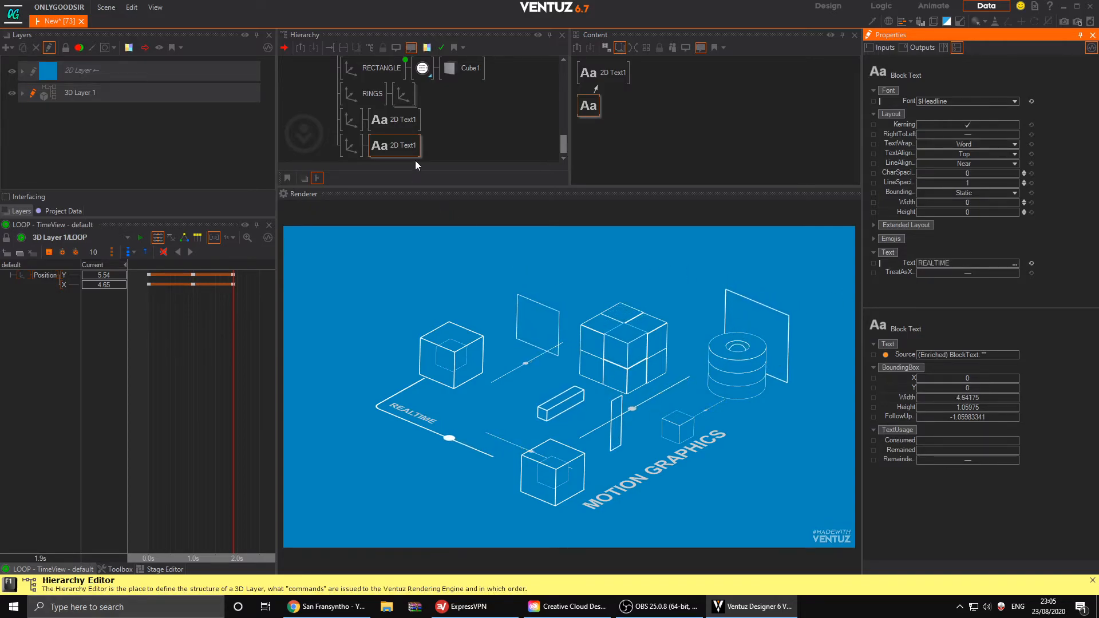
- Insert an Alpha text effect between the REALTIME block text and its 2D Text node
left_click_drag(596, 108, 620, 126)
double_click(652, 118)
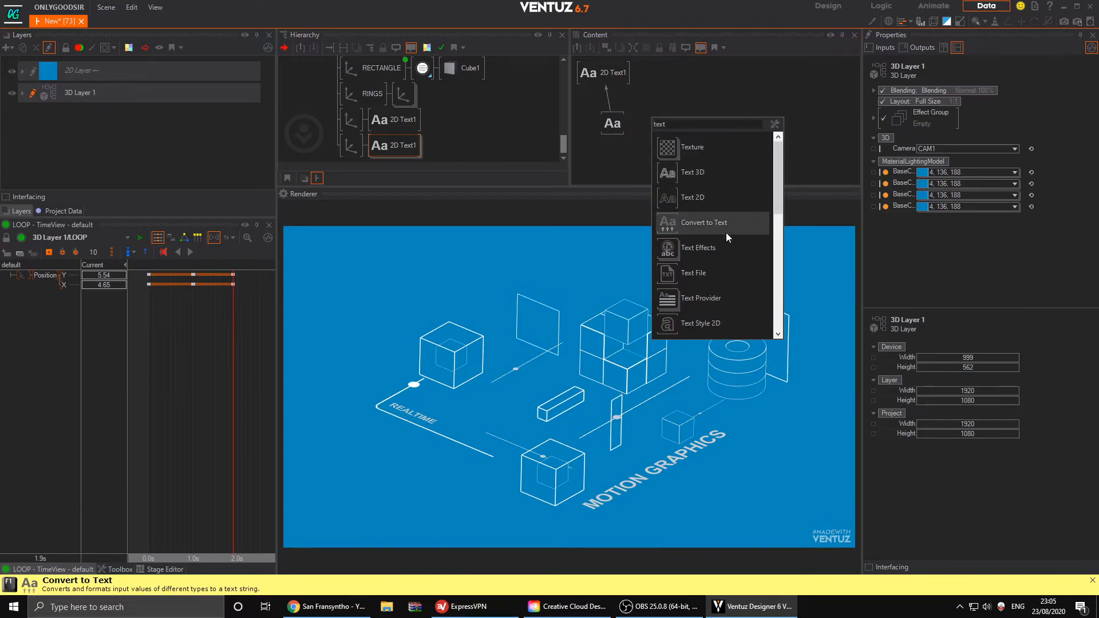
left_click(695, 298)
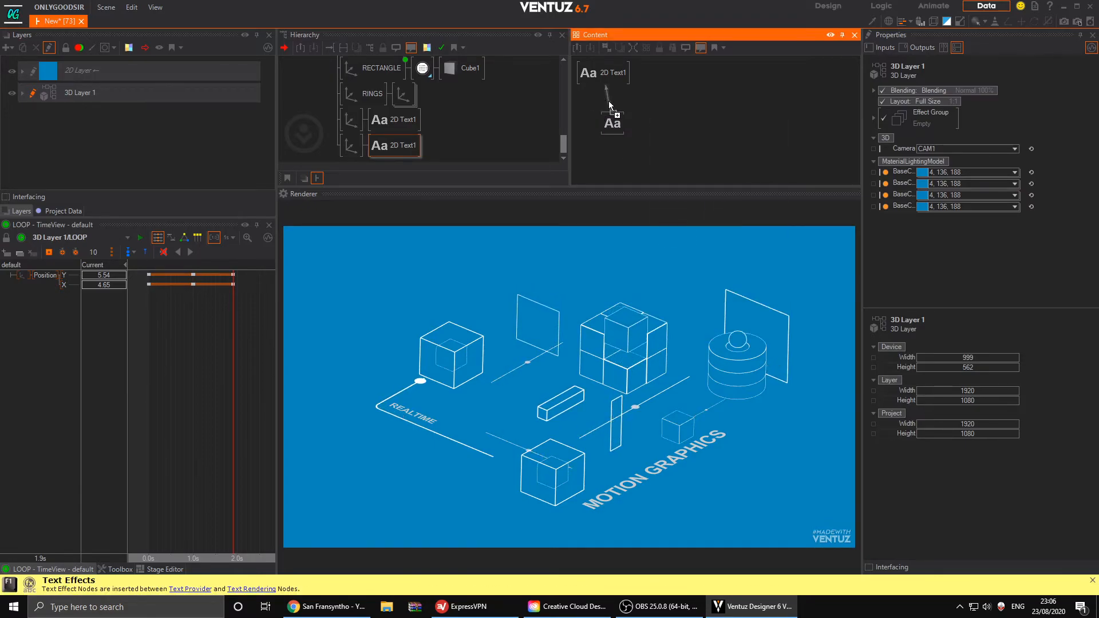
left_click(609, 100)
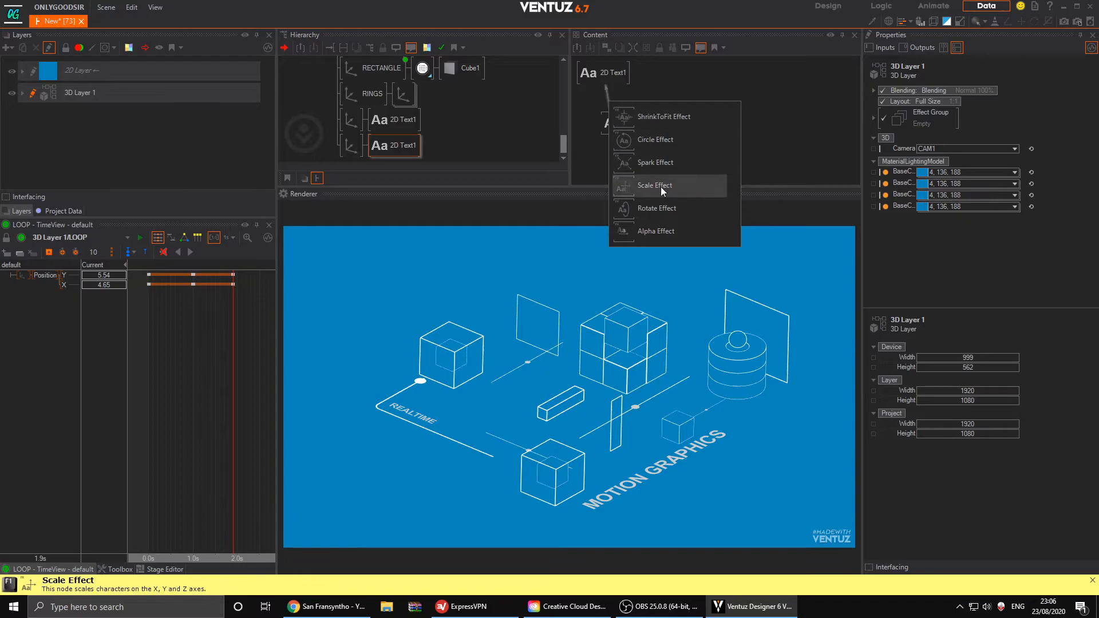
left_click(625, 230)
left_click(612, 151)
left_click(611, 119)
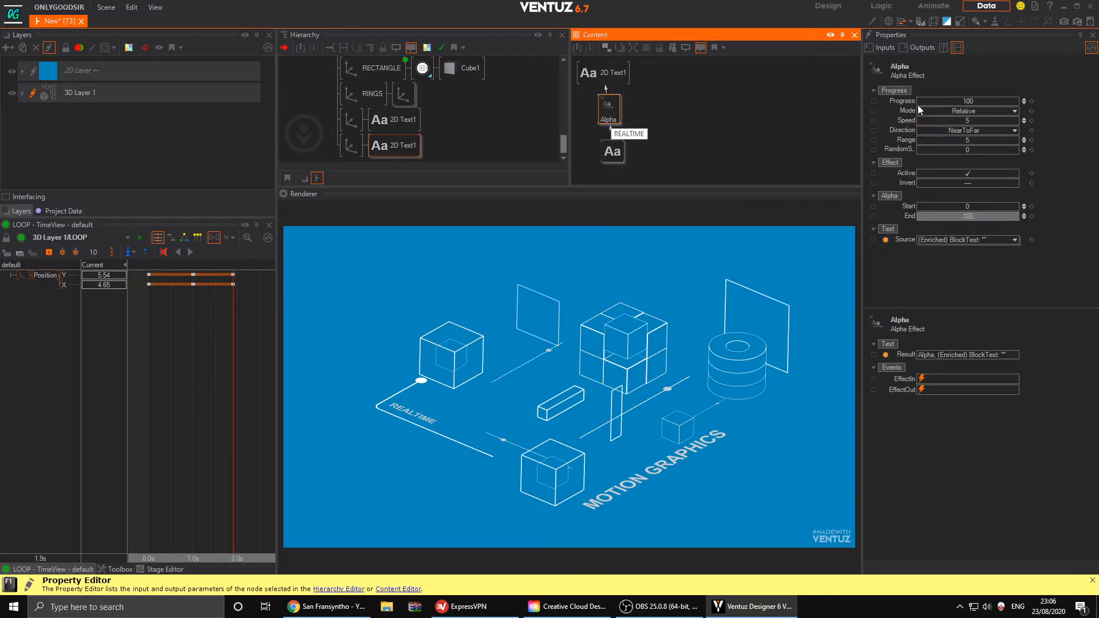
- Set the Alpha effect's progress to 61.4 and its direction to Random
left_click(958, 104)
left_click_drag(984, 102, 916, 104)
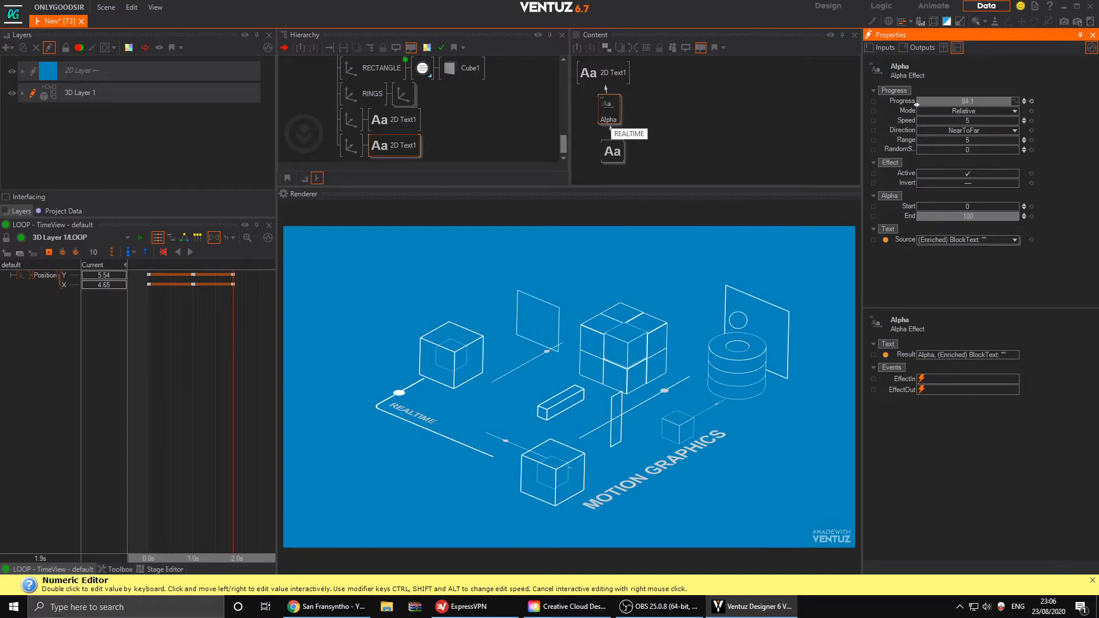
left_click_drag(986, 100, 991, 101)
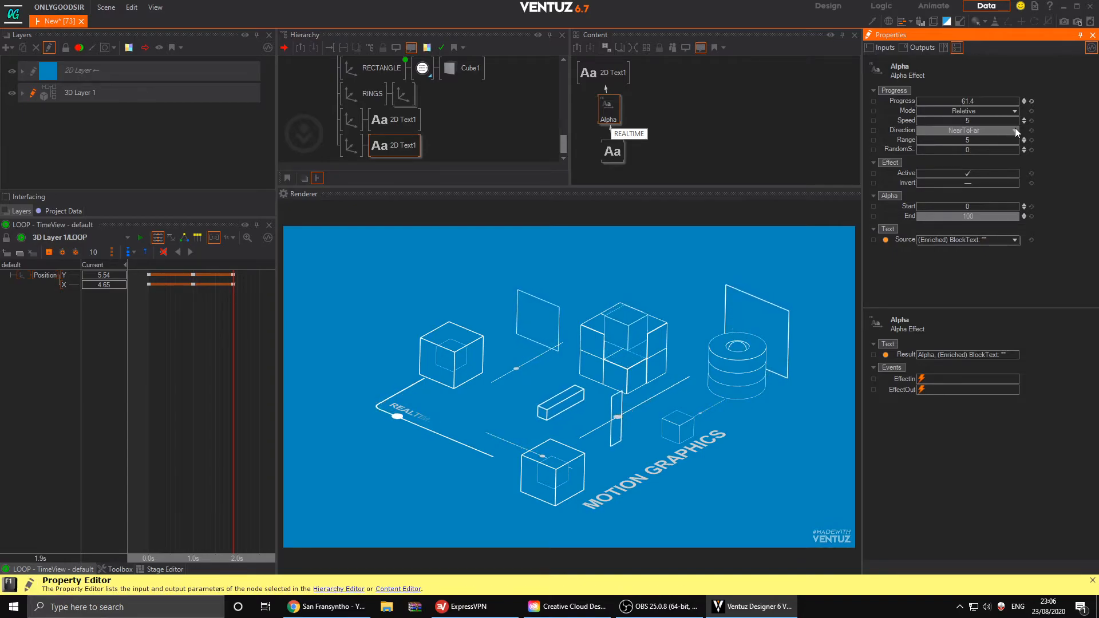
left_click(991, 134)
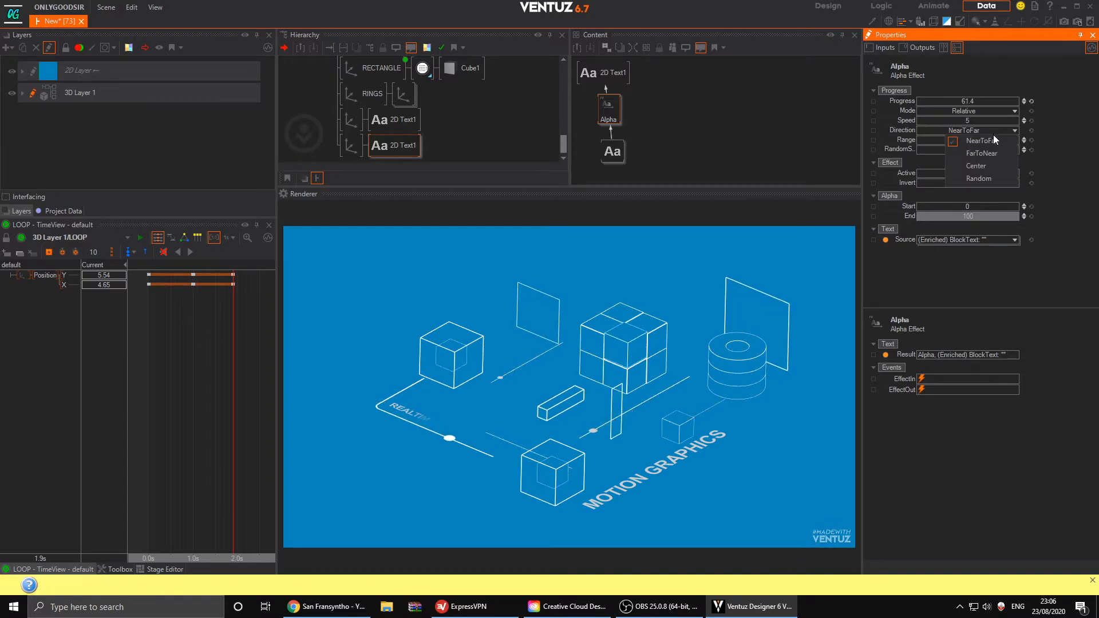
left_click(987, 178)
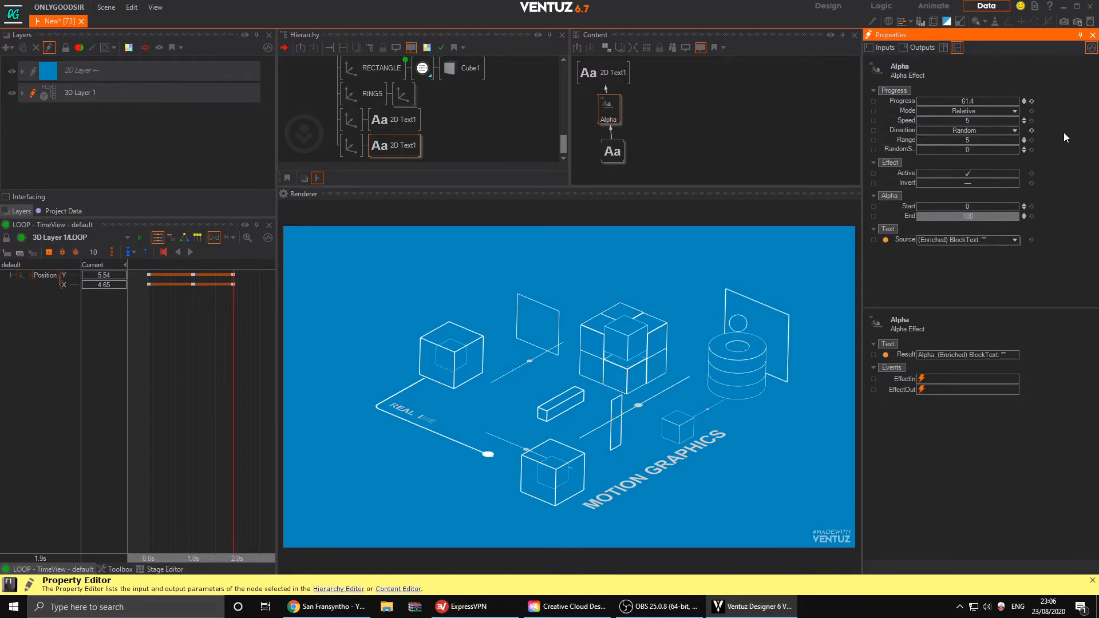
left_click_drag(1057, 161, 1059, 174)
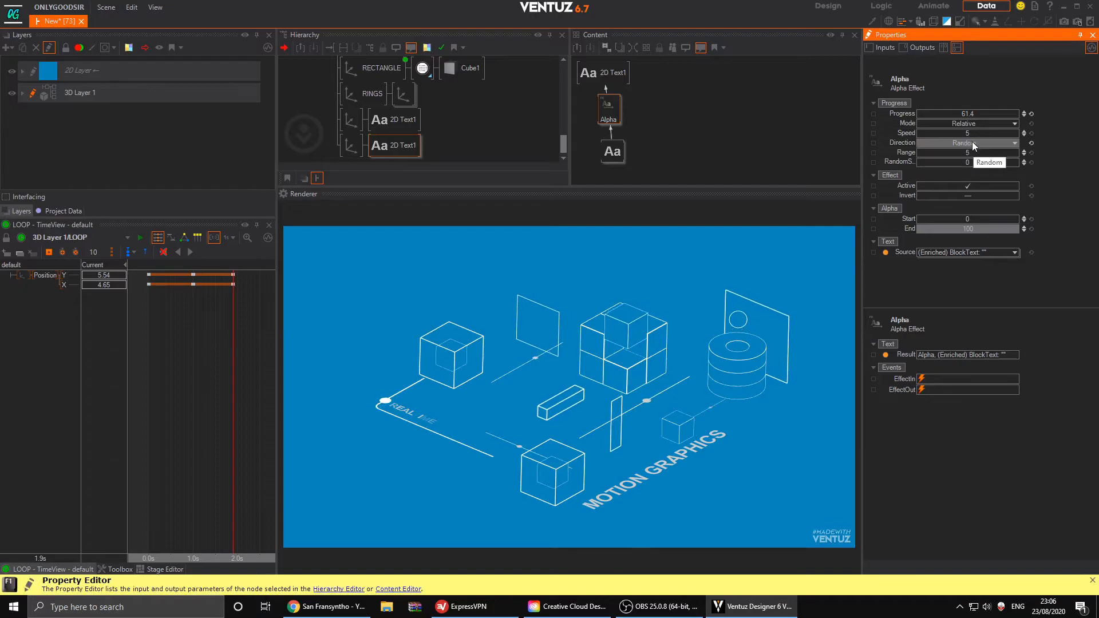
- Add a Mover node to the REALTIME text's content and bind it to the Alpha effect's progress
left_click_drag(916, 112, 977, 114)
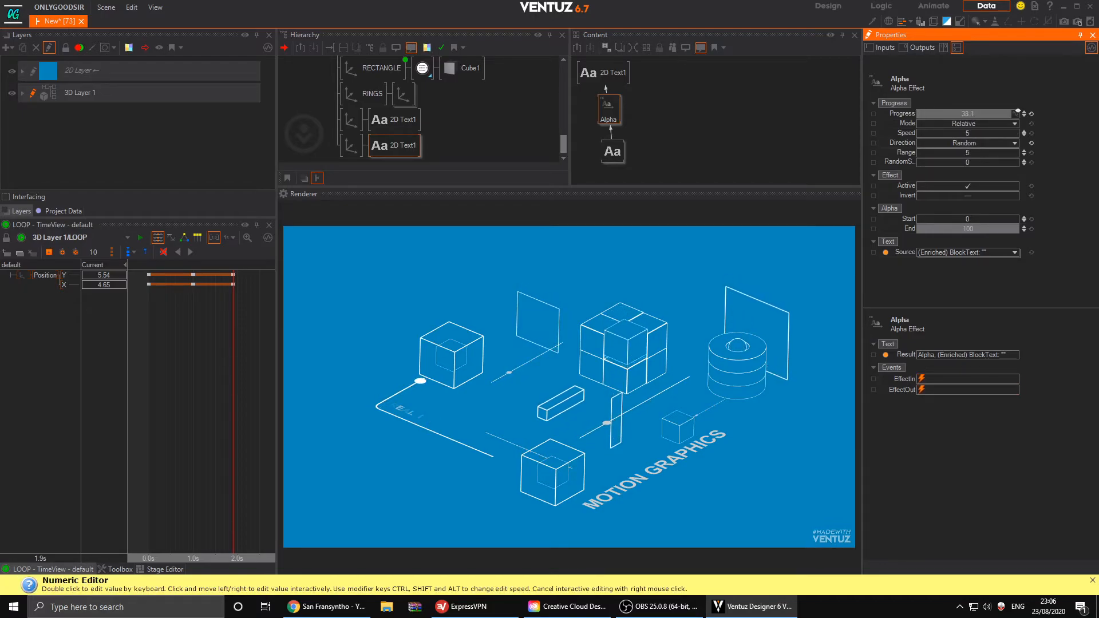
double_click(680, 111)
type("mover")
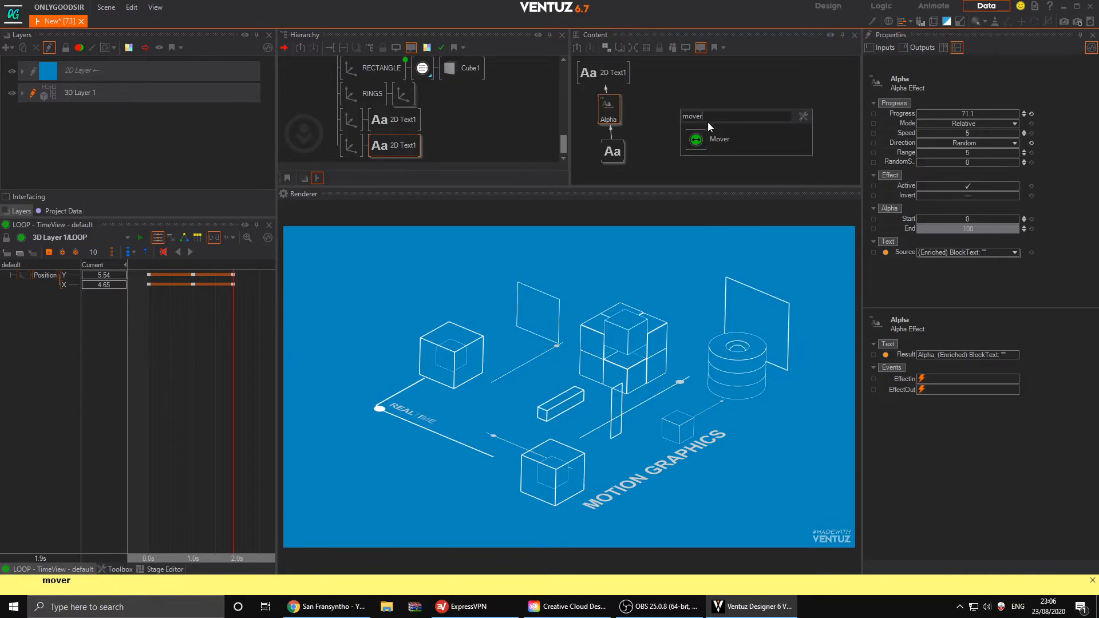
key("Return")
left_click(611, 109)
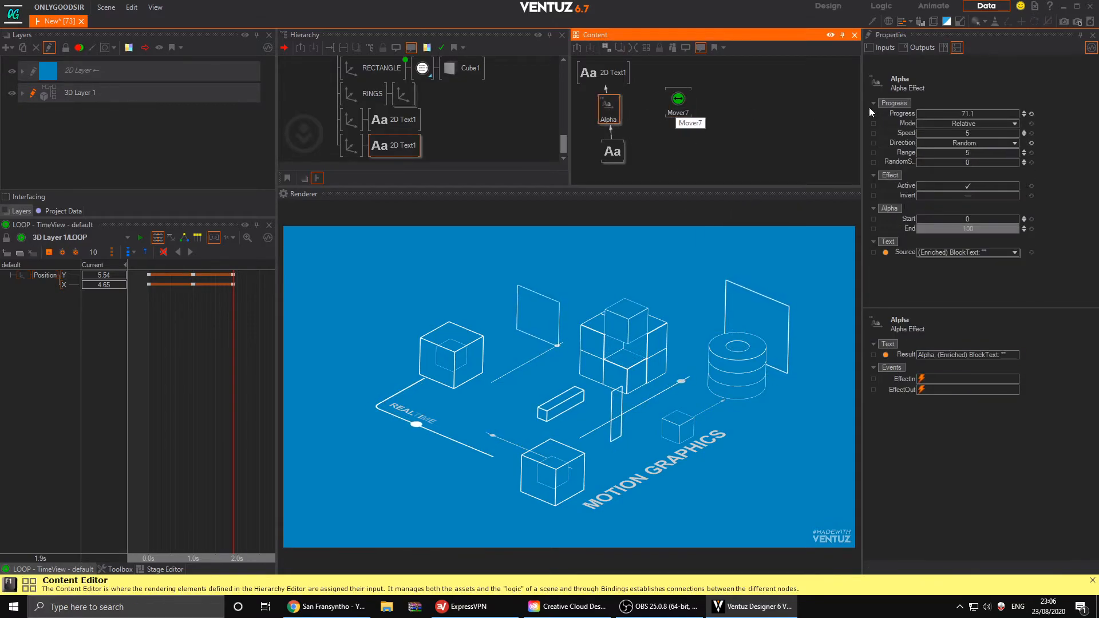
left_click_drag(911, 113, 681, 104)
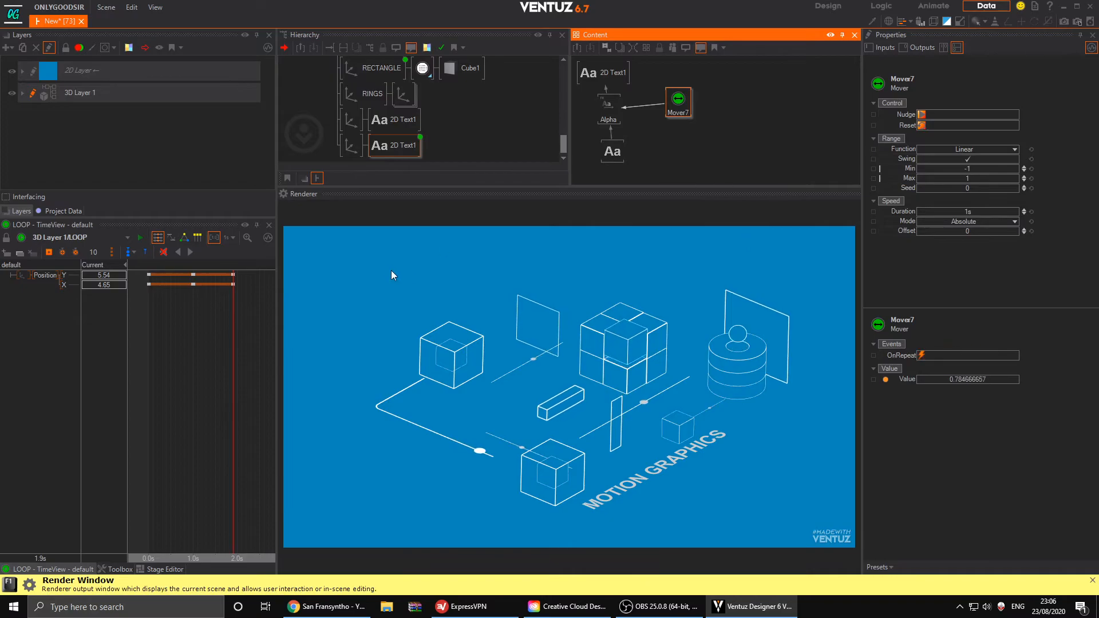
- Set the Mover's range to Min 0 and Max 100, with a duration of 5.9 s
double_click(976, 171)
type("0")
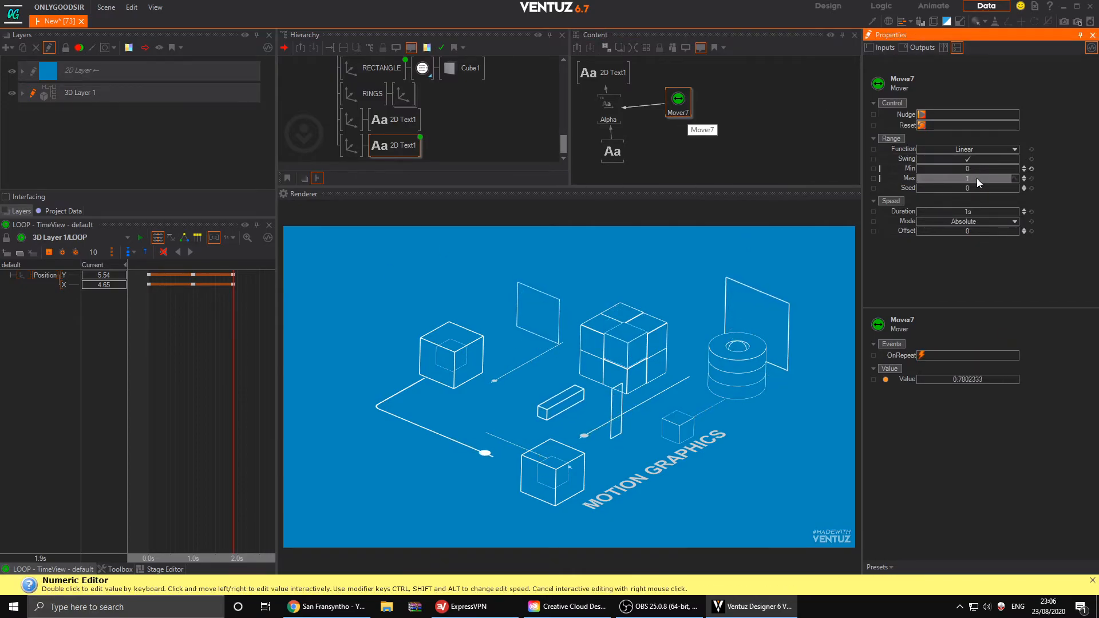
double_click(979, 180)
type("100")
key("Return")
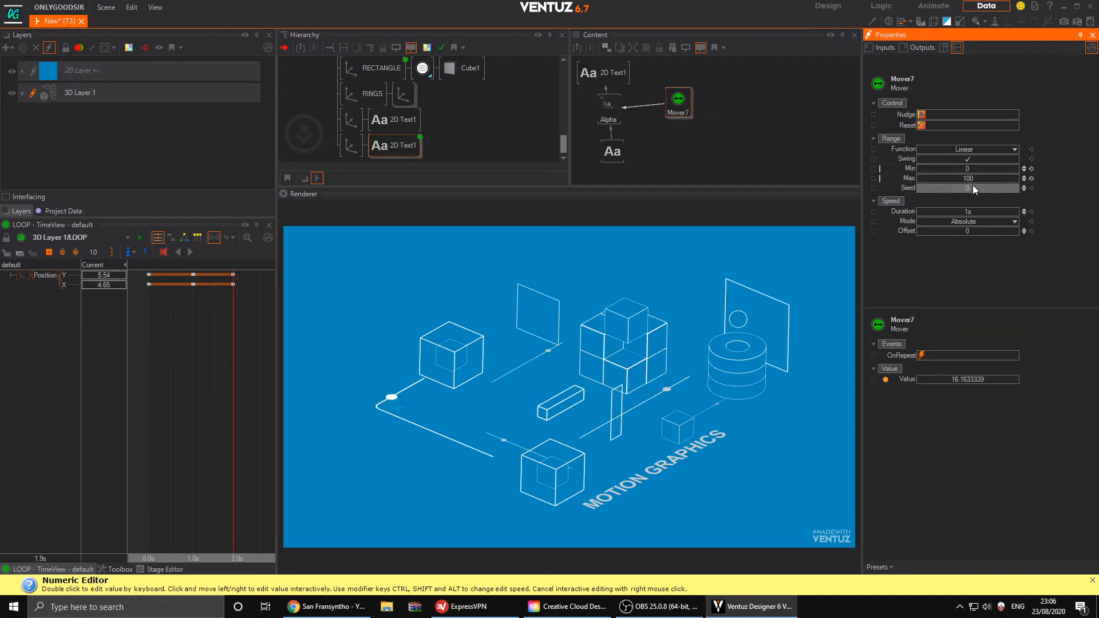
left_click_drag(973, 213, 979, 211)
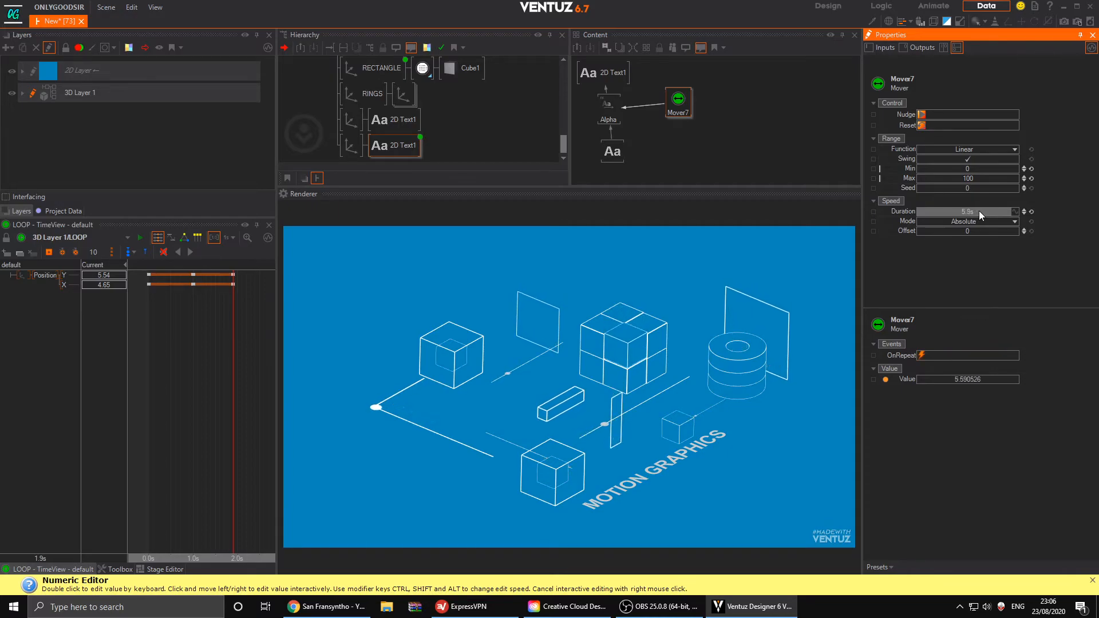
- Try the Relative speed mode on the Mover and return it to Absolute
left_click(994, 222)
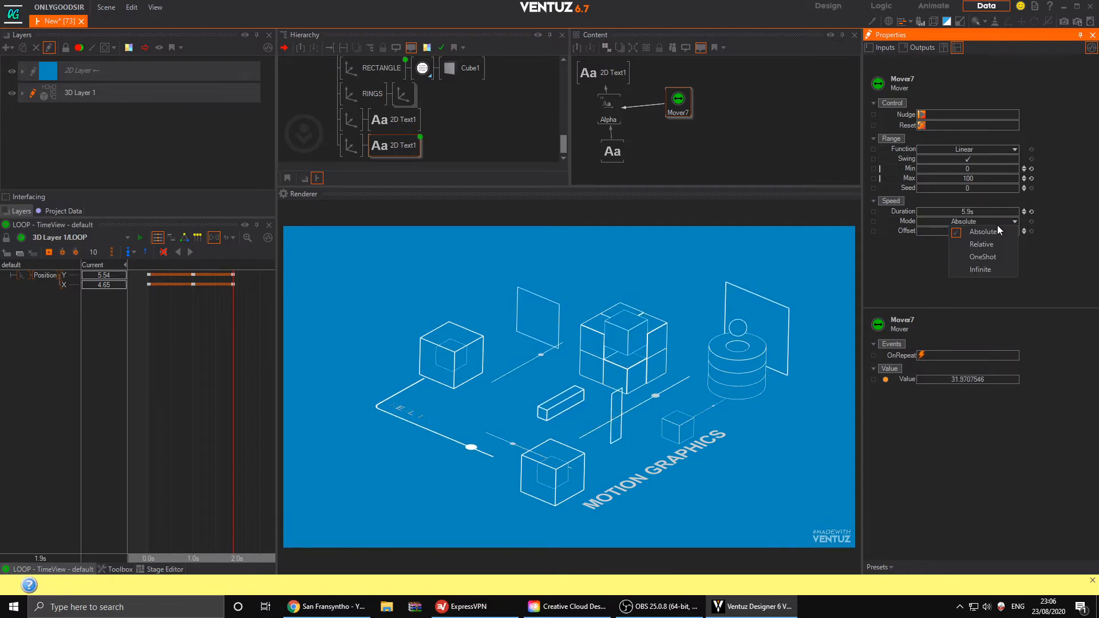
left_click(1027, 243)
left_click(1016, 222)
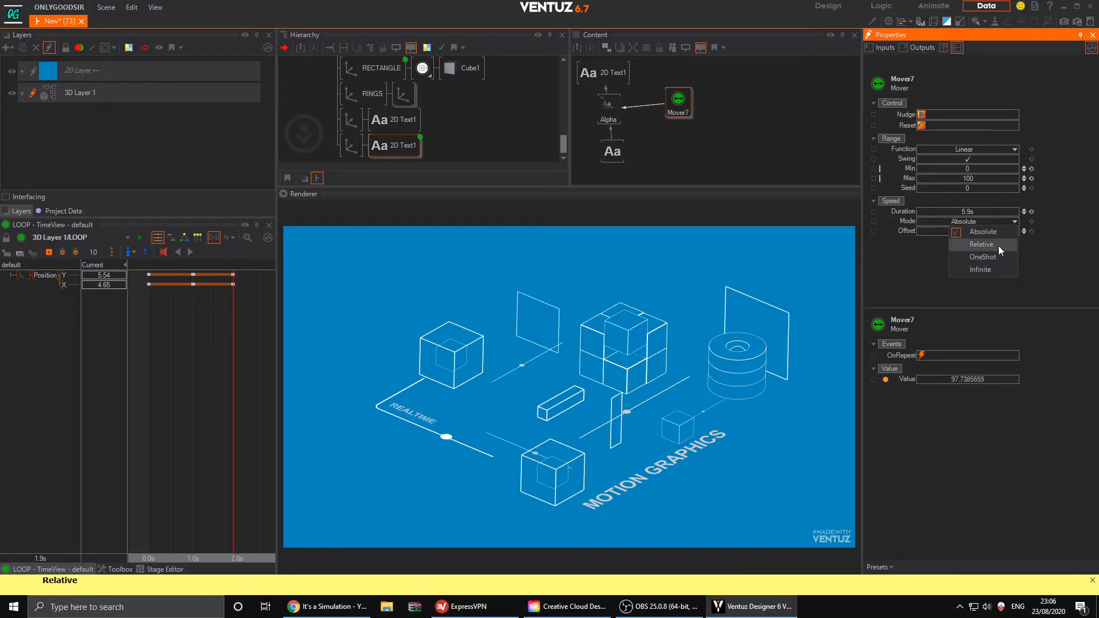
left_click(982, 244)
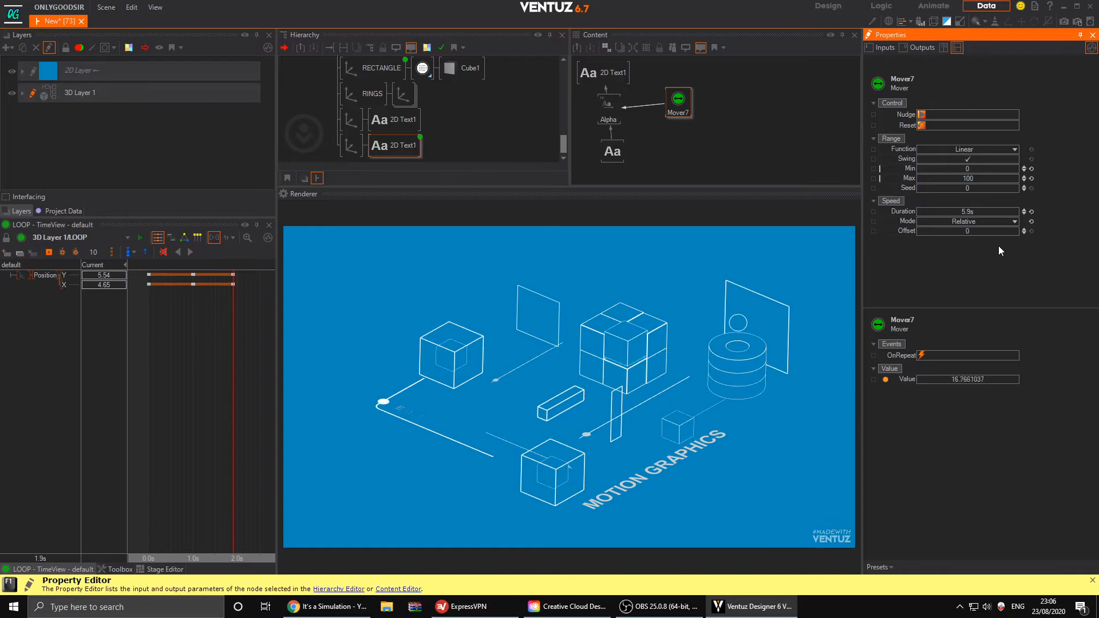
left_click(1008, 222)
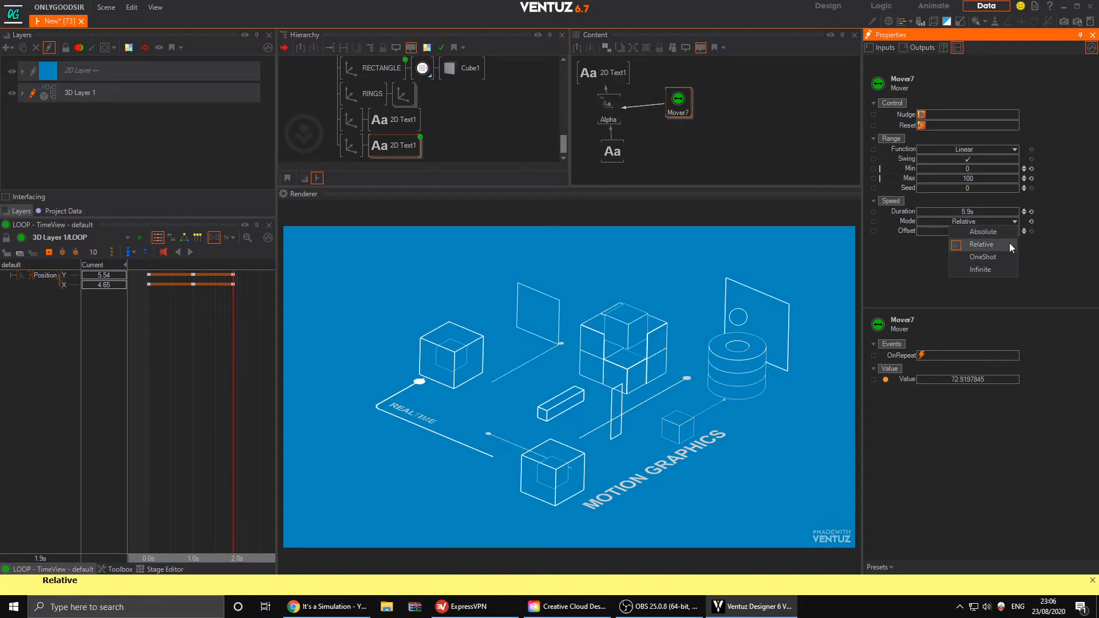
left_click(1007, 232)
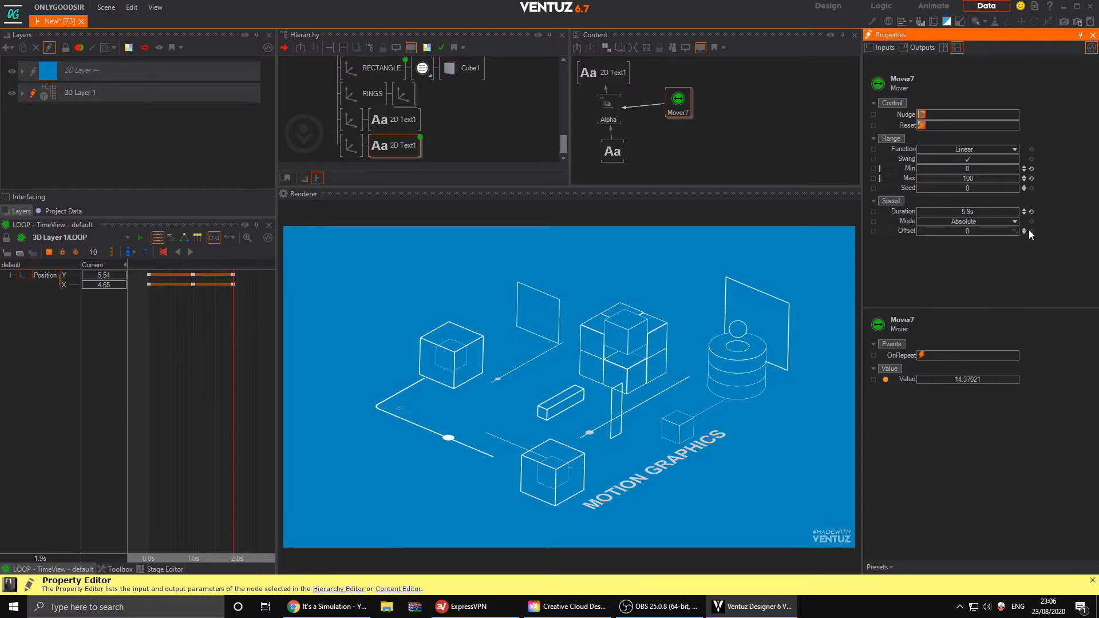
- Set the Mover's function to Random and its duration to 0.5 s
left_click(1014, 150)
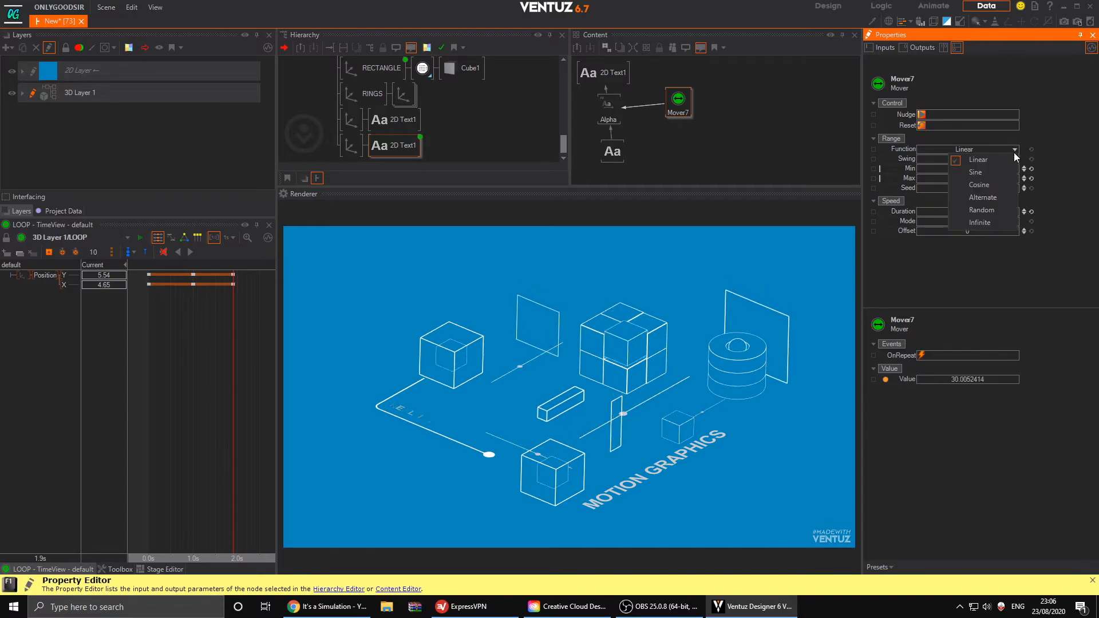
left_click(994, 209)
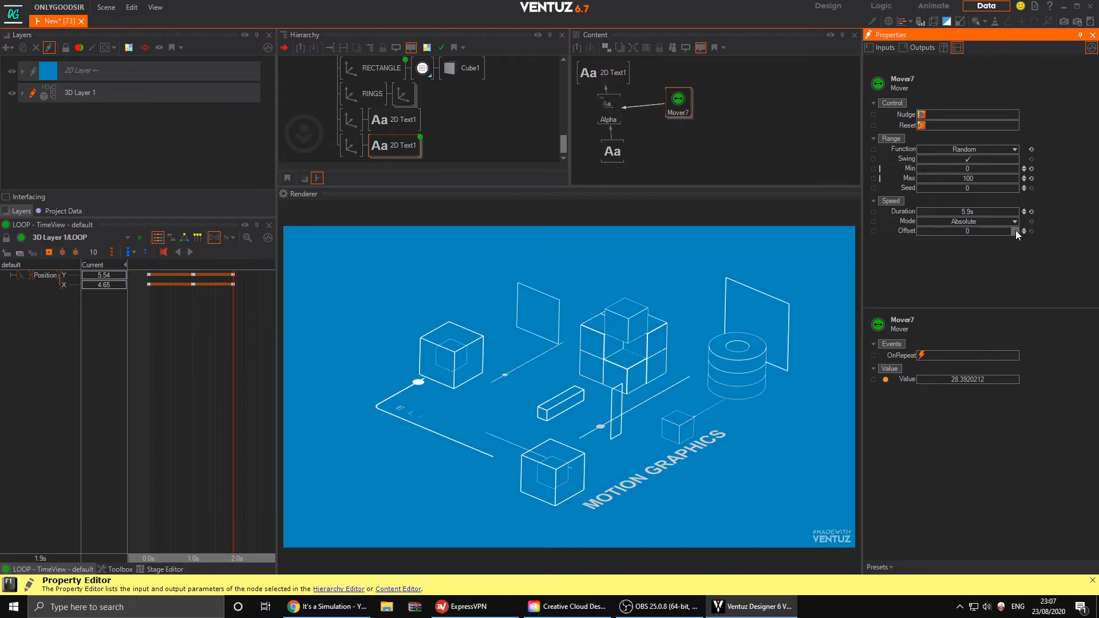
left_click_drag(983, 211, 979, 211)
left_click(1030, 212)
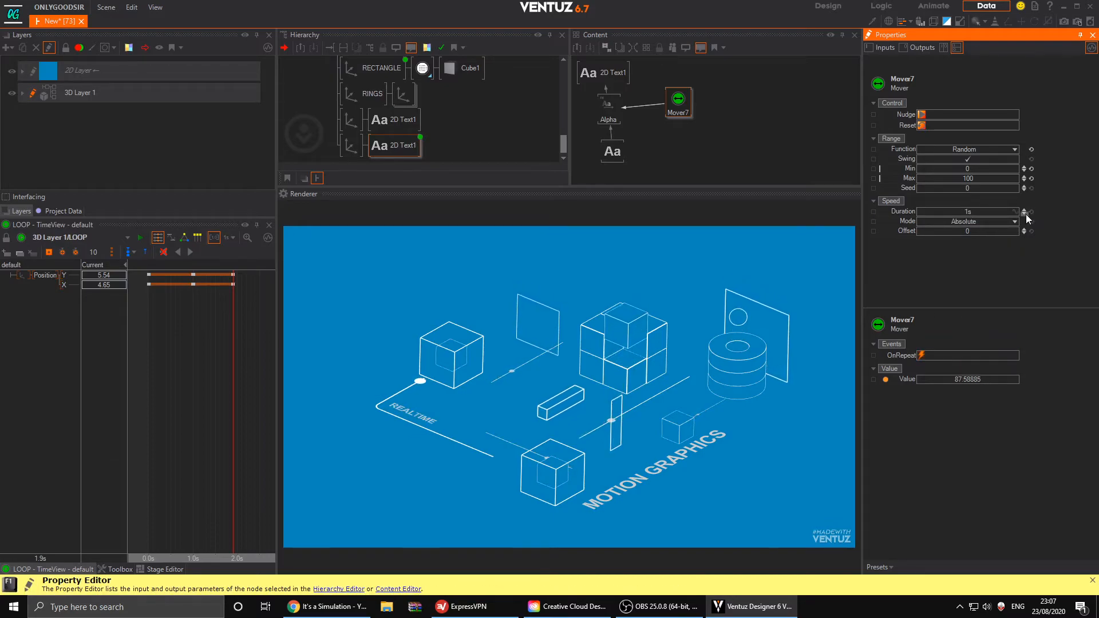
left_click(989, 211)
type("0.5")
key("Return")
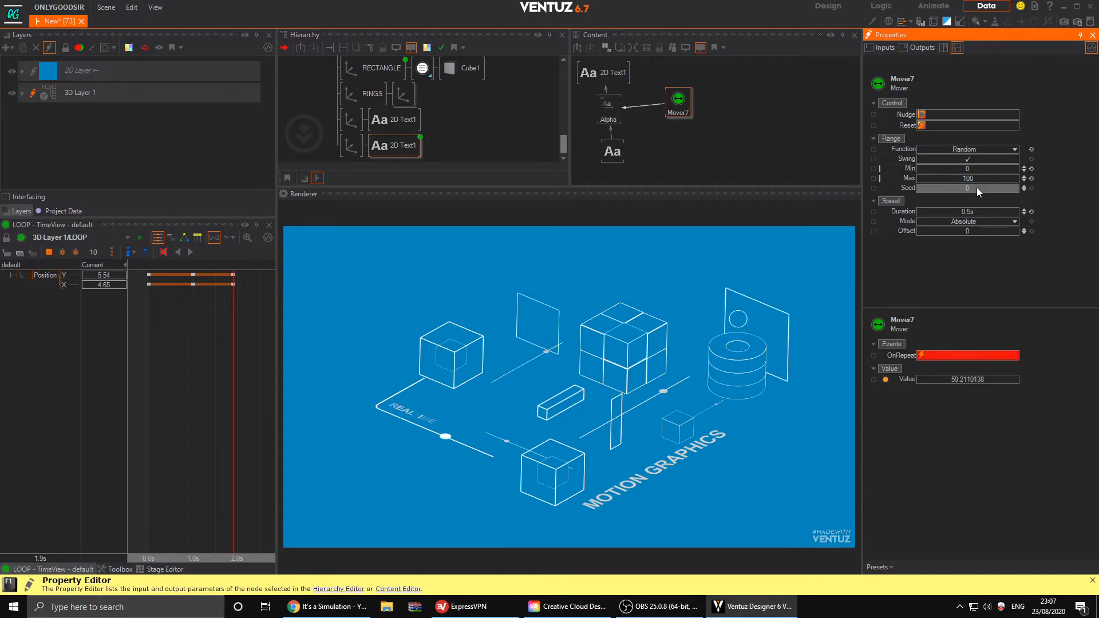
- Set the Alpha effect's range to 0 and duplicate the REALTIME text together with its axis
left_click(608, 112)
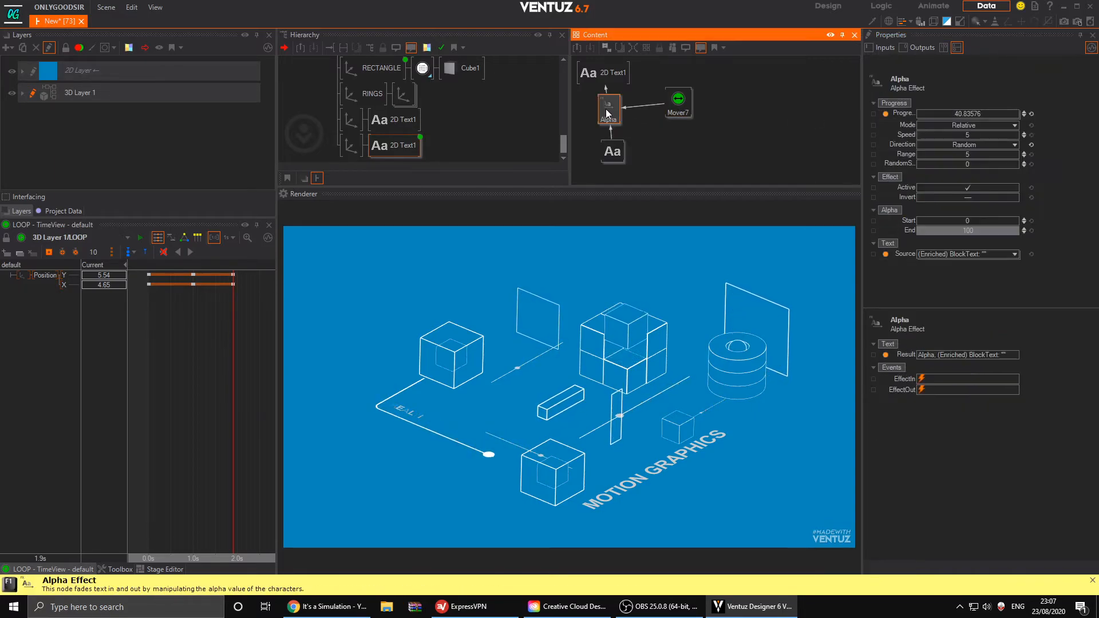
left_click_drag(966, 155, 929, 158)
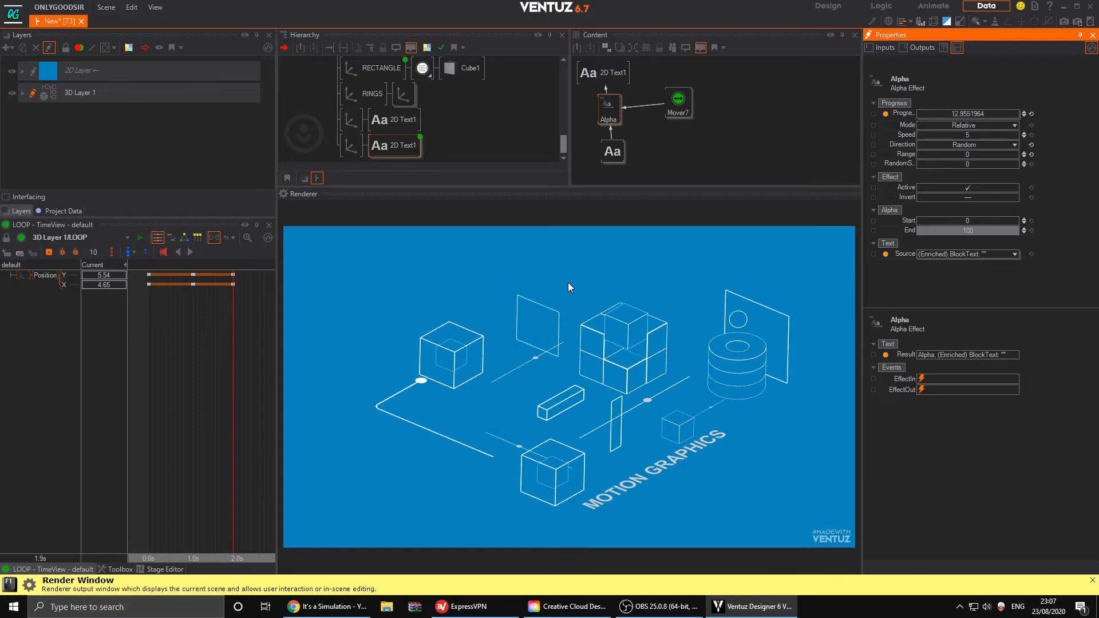
left_click(383, 148)
left_click(353, 152)
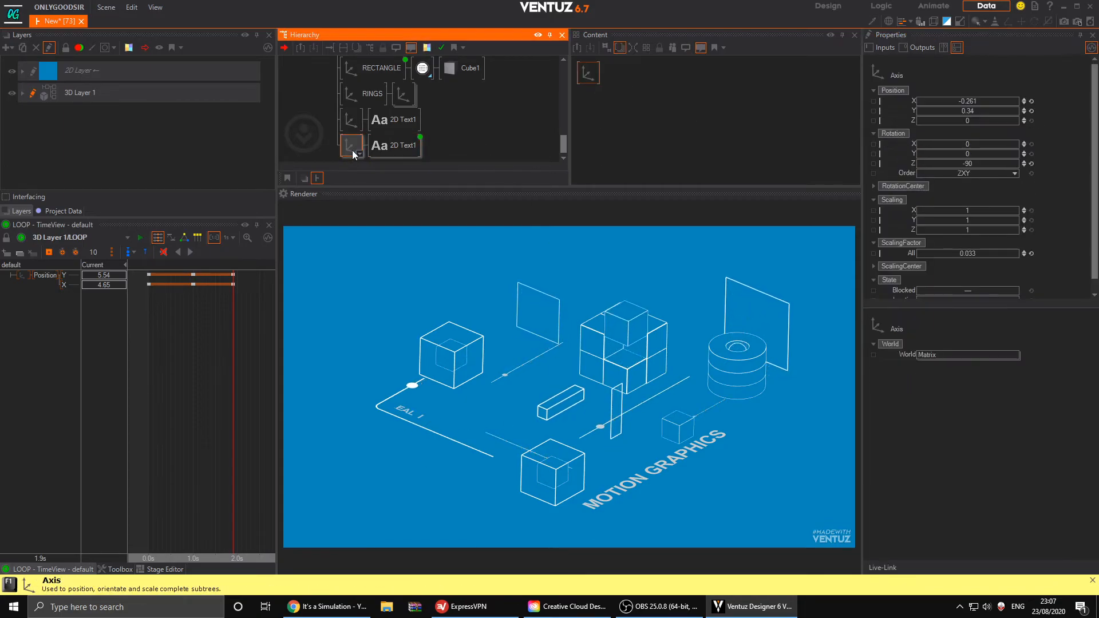
- Reset the upper REALTIME text's Alpha direction to NearToFar and set it back to Random
left_click(392, 148)
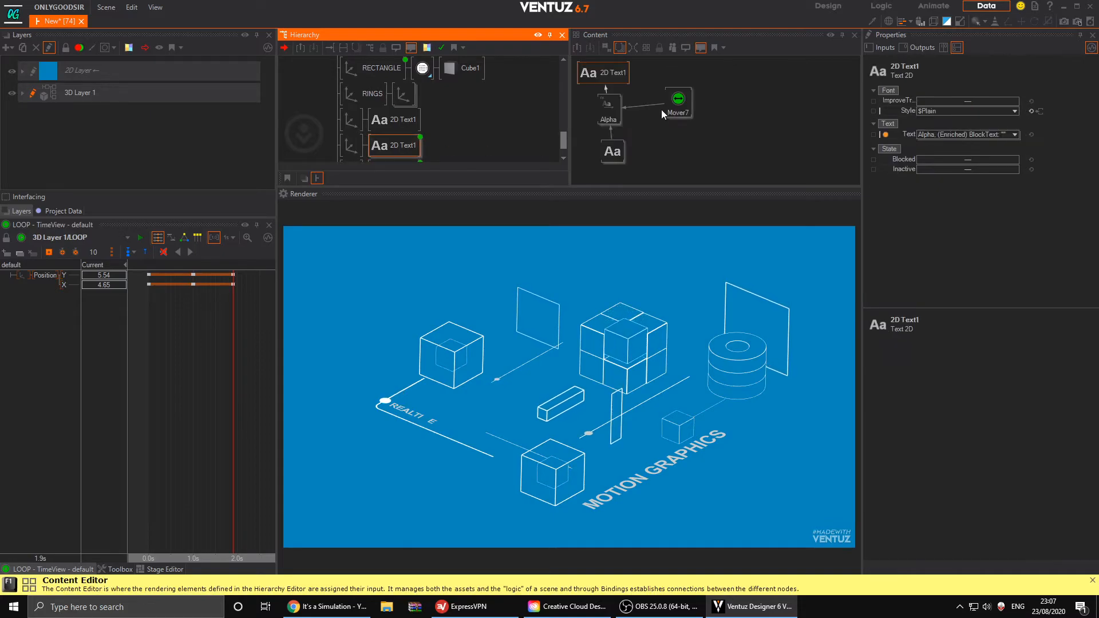
left_click(613, 110)
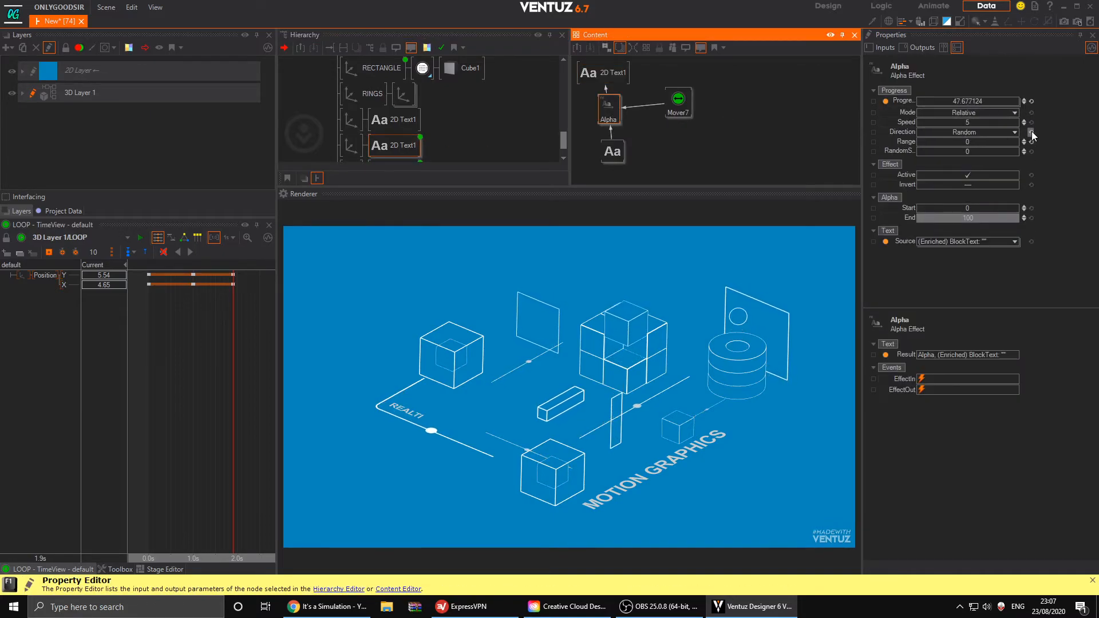
left_click(1032, 132)
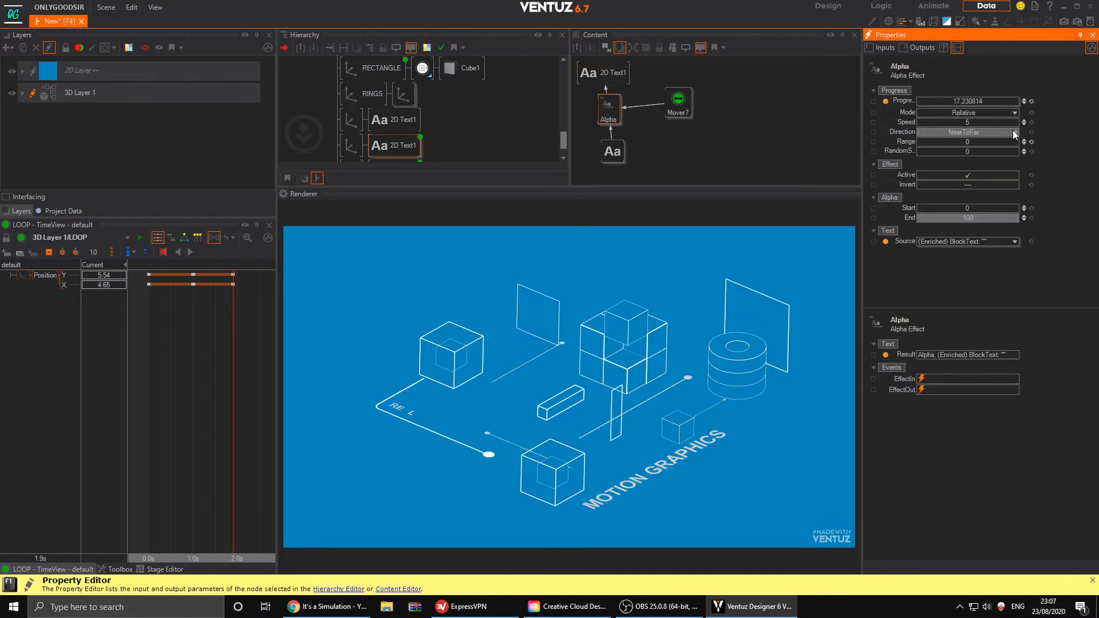
left_click(1012, 130)
left_click(990, 177)
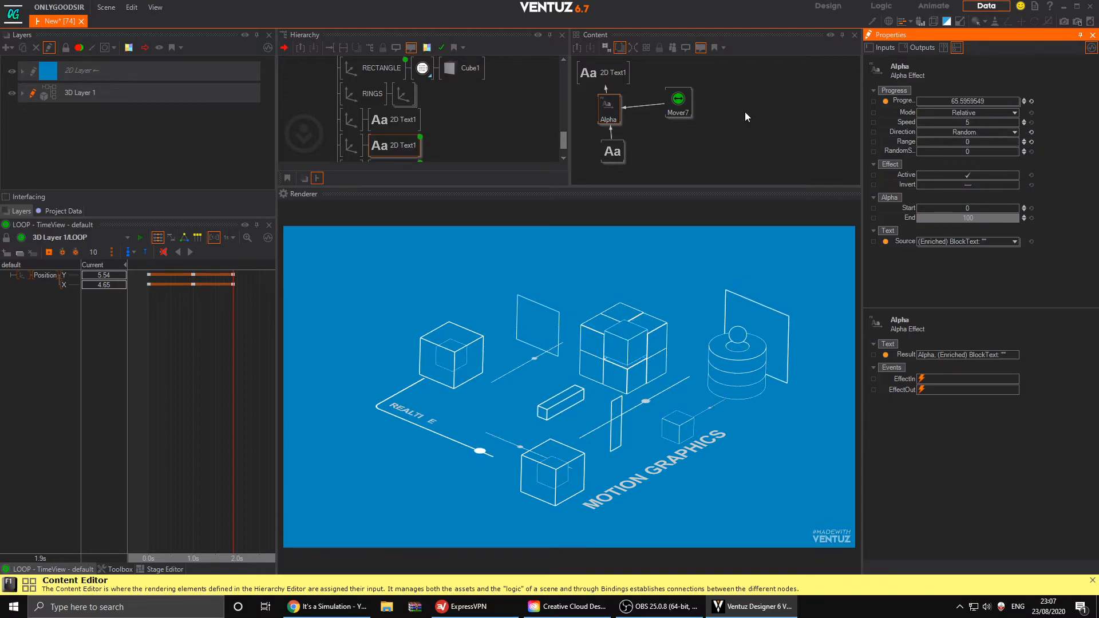
- Change the upper REALTIME text's Mover to the Cosine function with a duration of 20.6 s
left_click(682, 107)
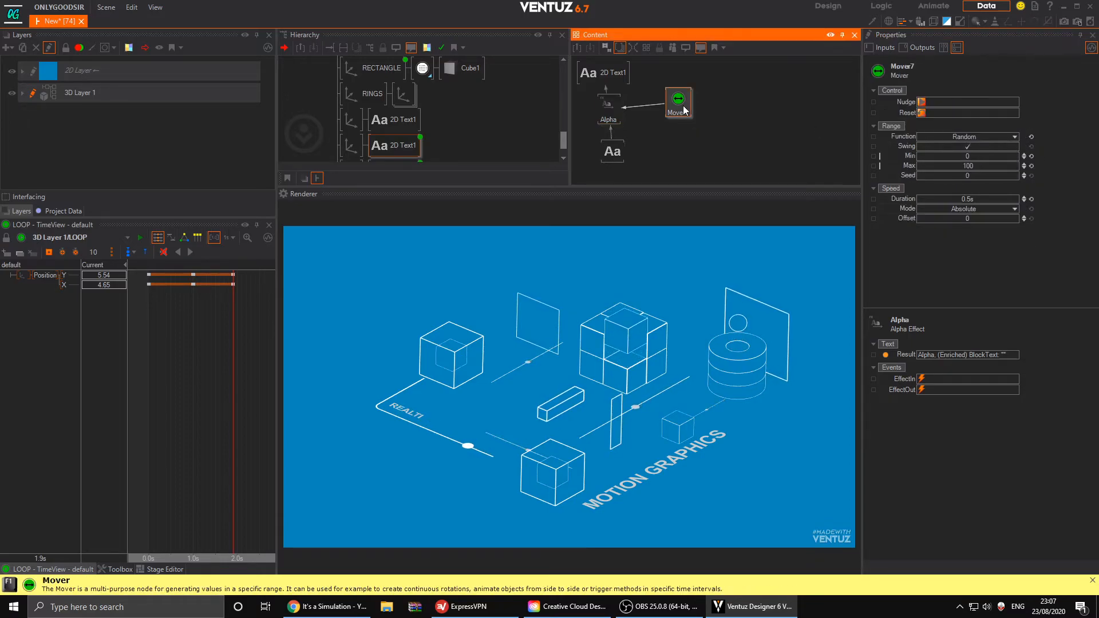
left_click(1015, 137)
left_click(1031, 138)
left_click(994, 138)
left_click(980, 172)
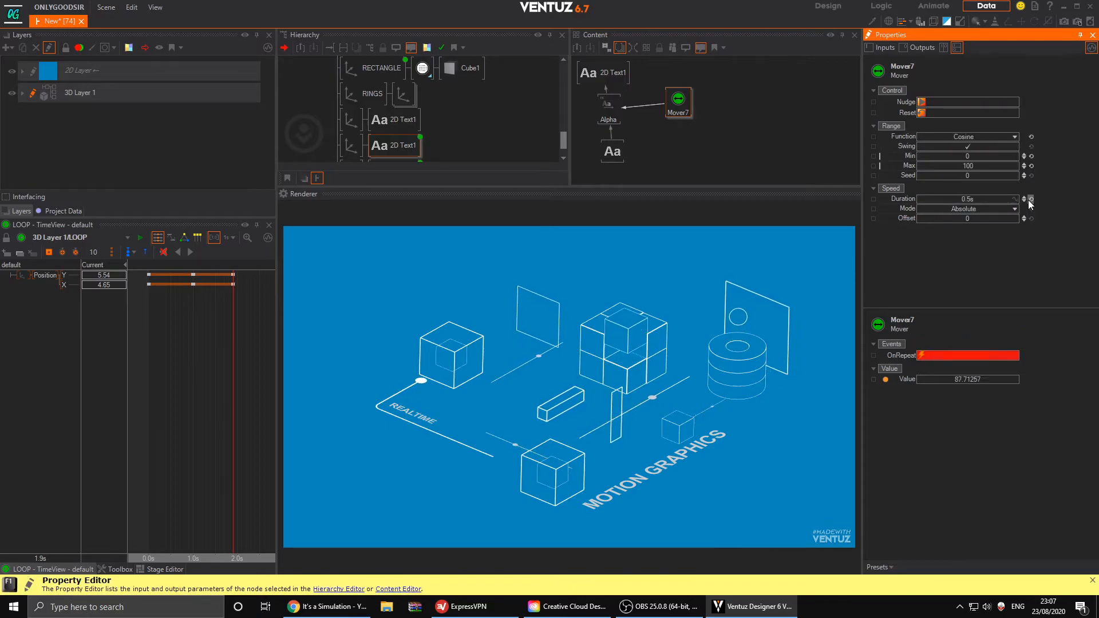
left_click_drag(970, 200, 1047, 183)
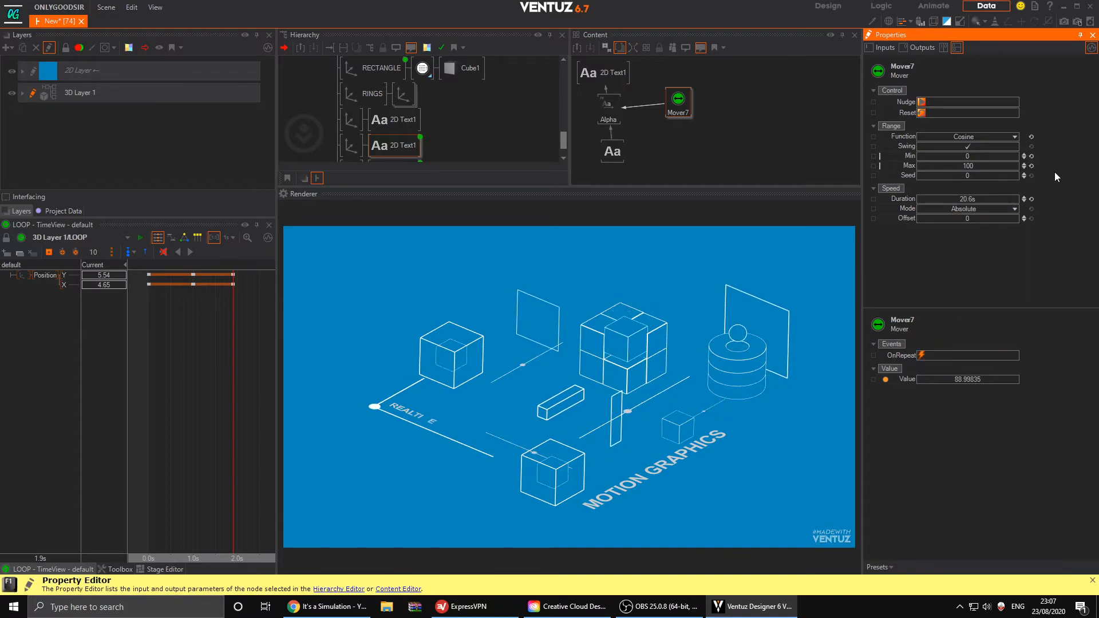
- Insert a Color Solid material before the upper REALTIME 2D Text and set its opacity to 71%
double_click(465, 119)
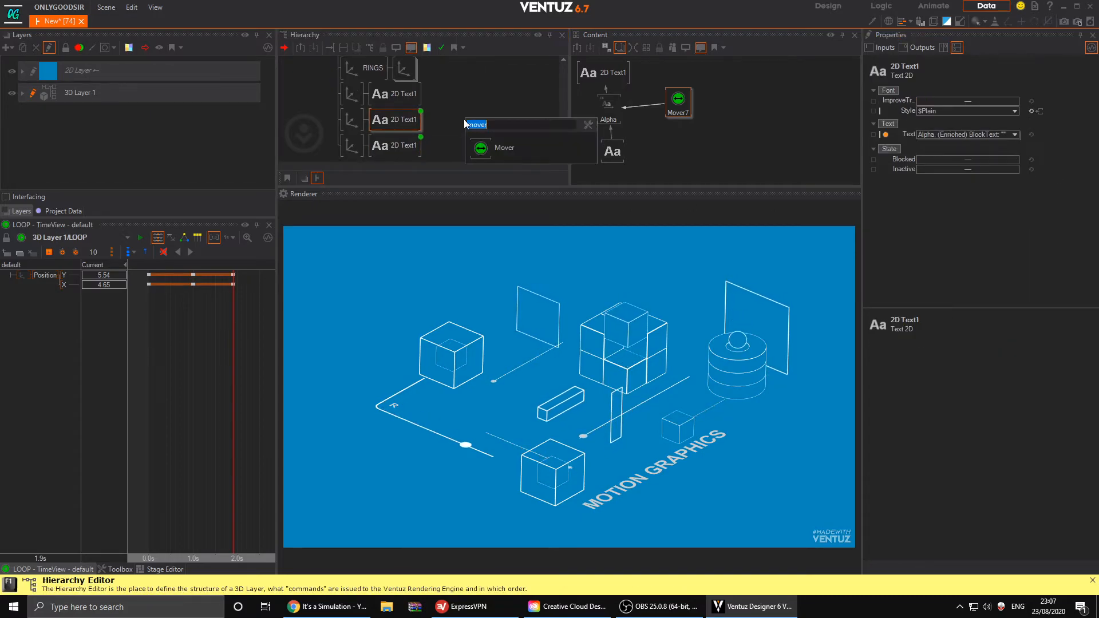
type("c")
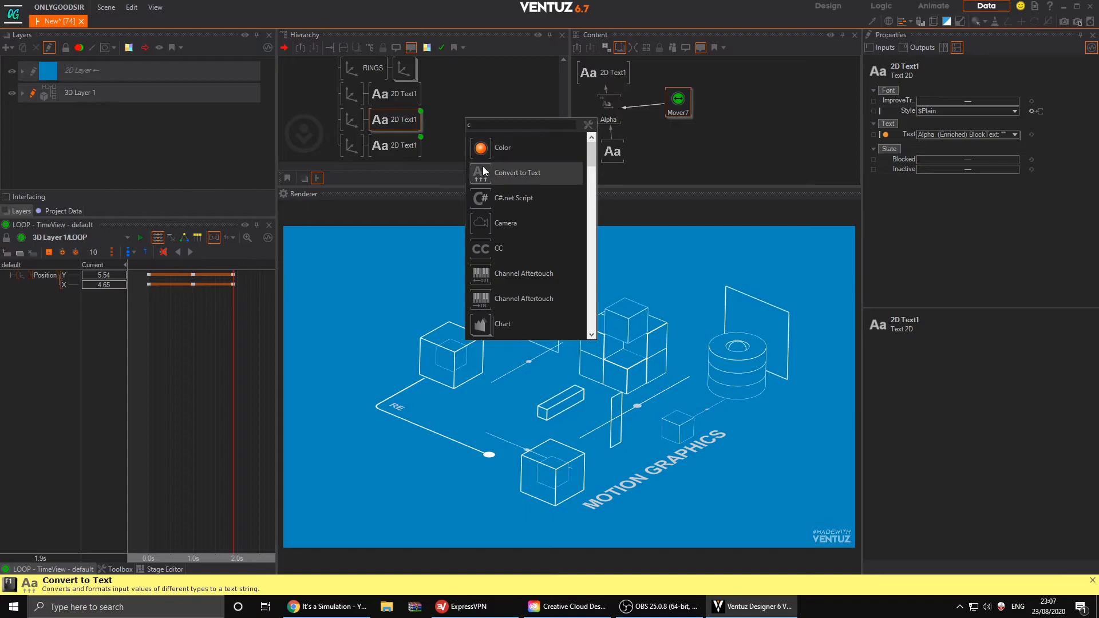
type("o")
left_click_drag(480, 298, 380, 135)
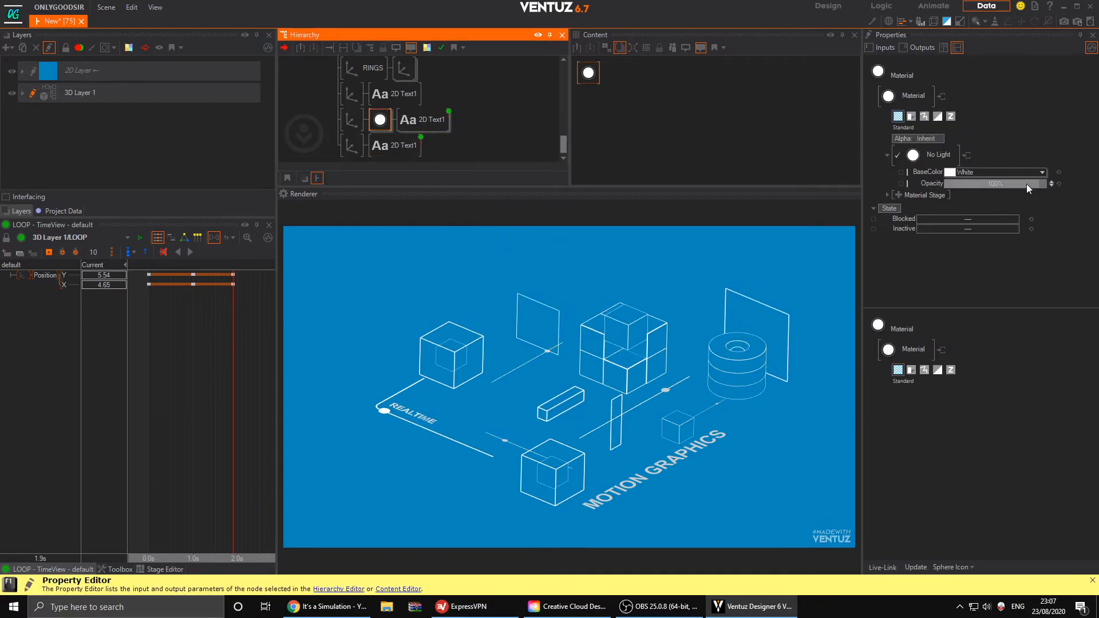
left_click_drag(1019, 183, 981, 184)
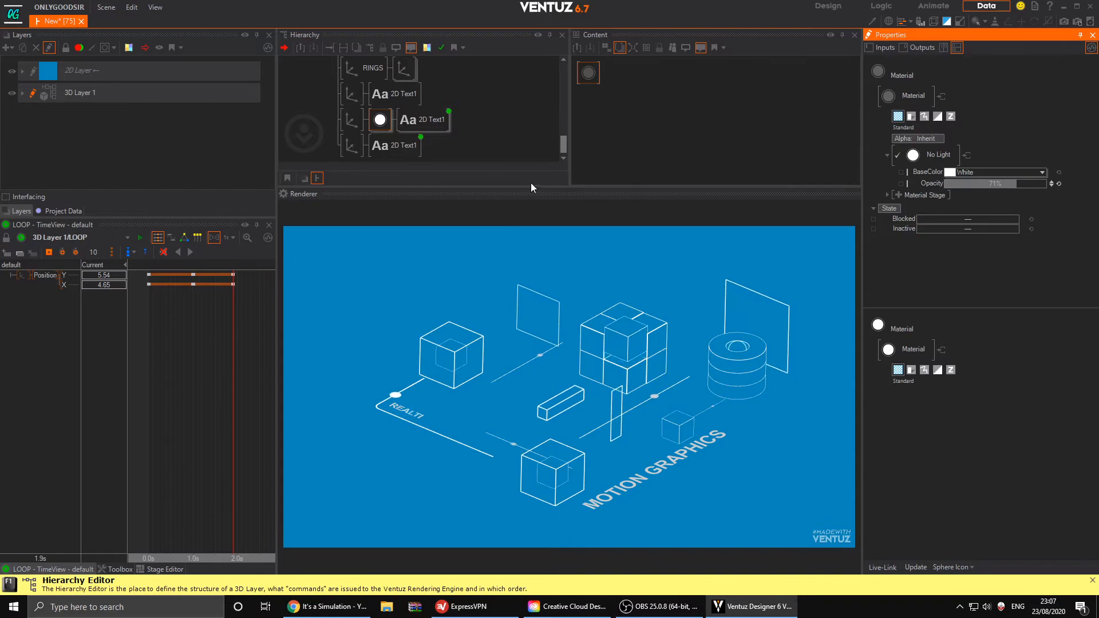
- Insert a Color Solid material between the duplicated REALTIME text's axis and its 2D Text node
double_click(457, 153)
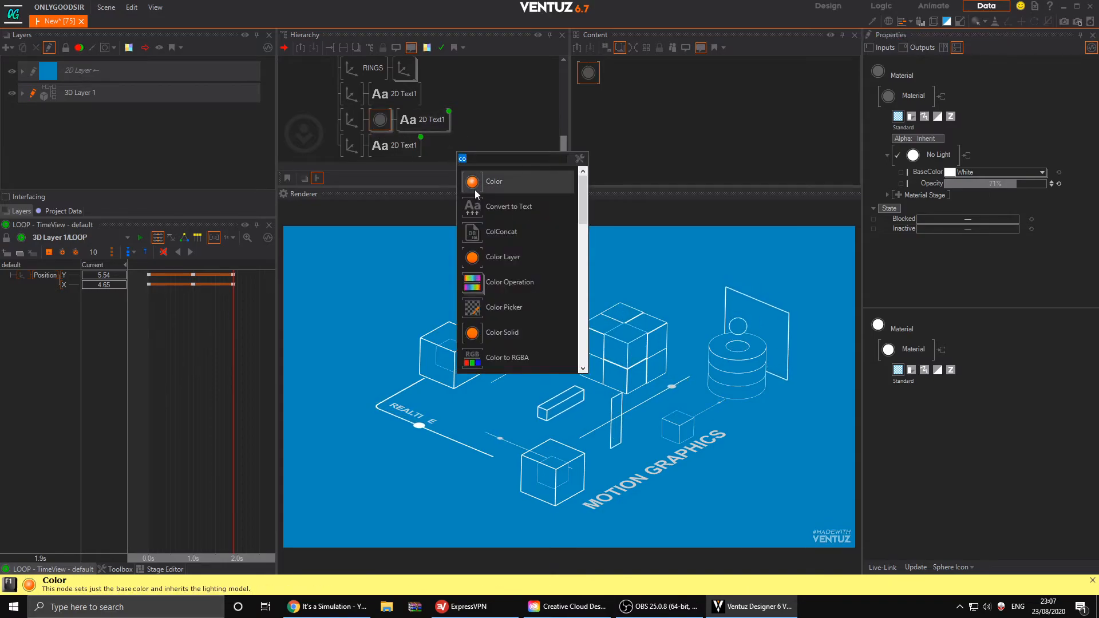
left_click(472, 334)
left_click(374, 143)
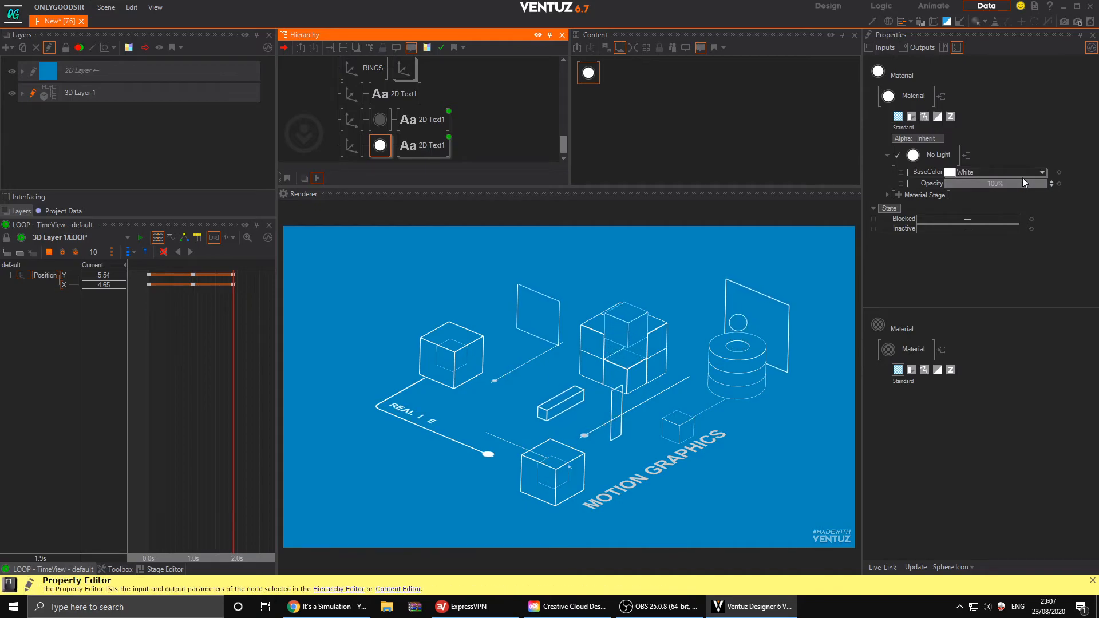
- Try offsetting the duplicated REALTIME text's axis along Z, settling on a position of -0.002
left_click(352, 145)
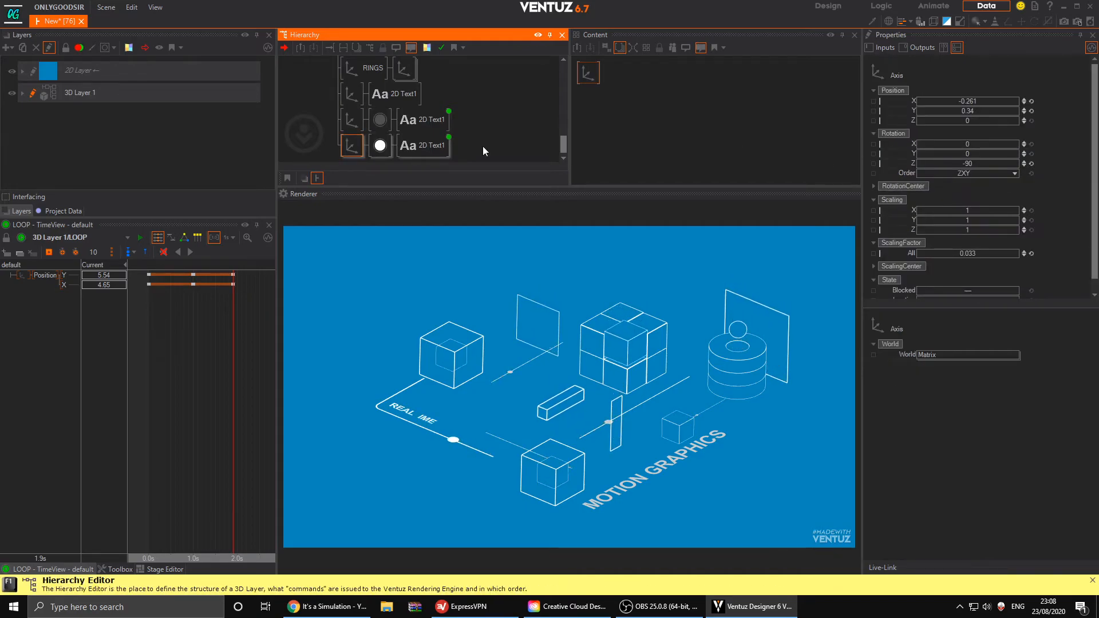
left_click(1025, 119)
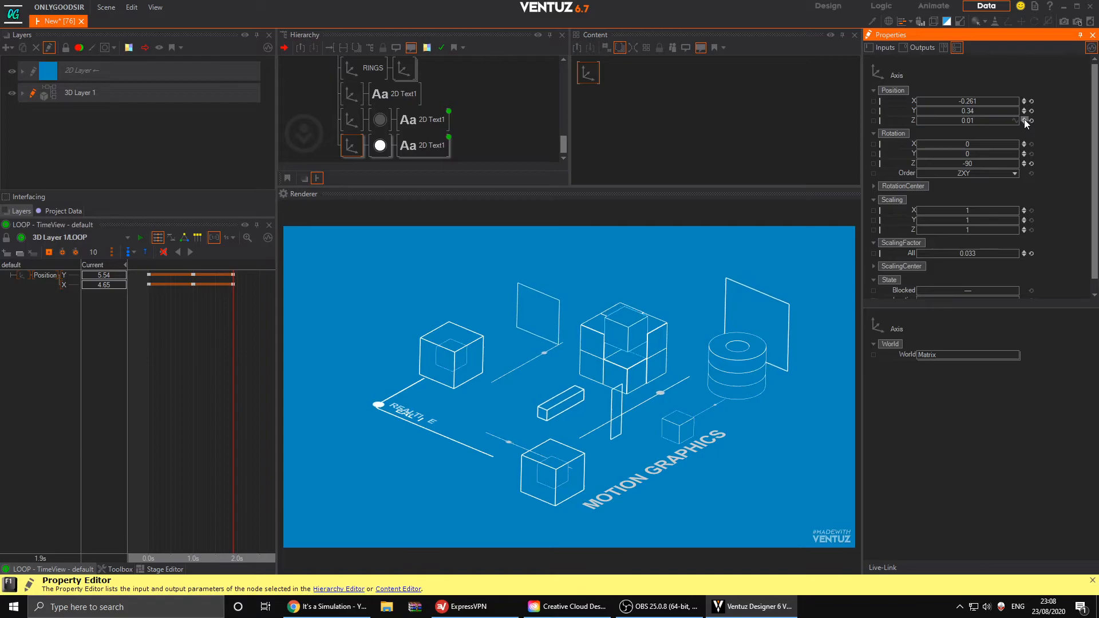
left_click(1031, 121)
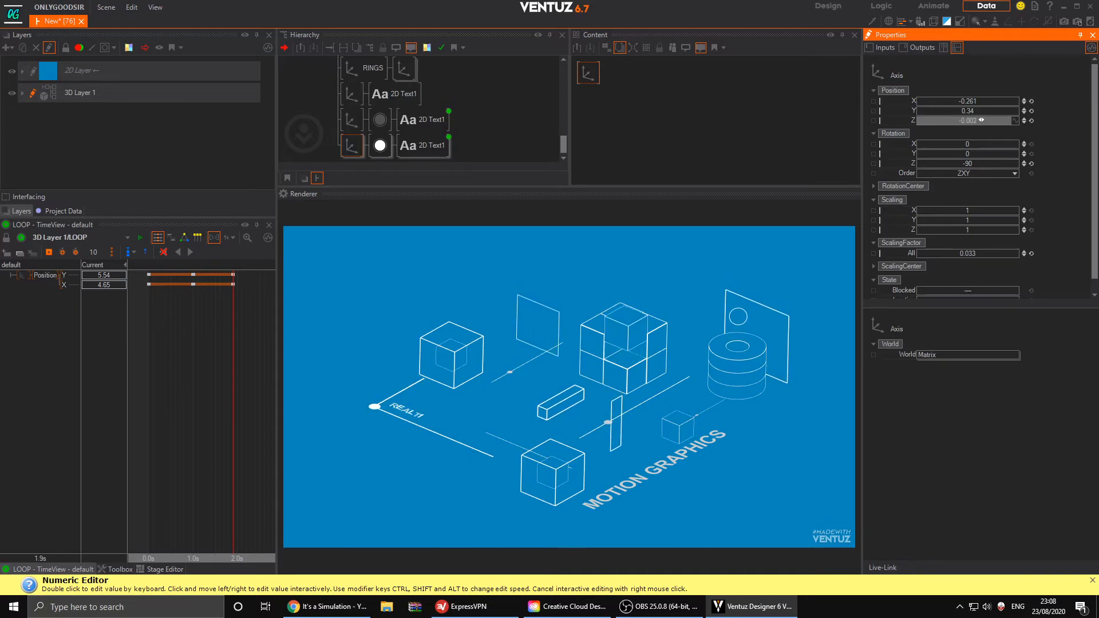
- Reset the upper REALTIME text's material opacity to 100% and its Mover's duration to 1 s
left_click(380, 120)
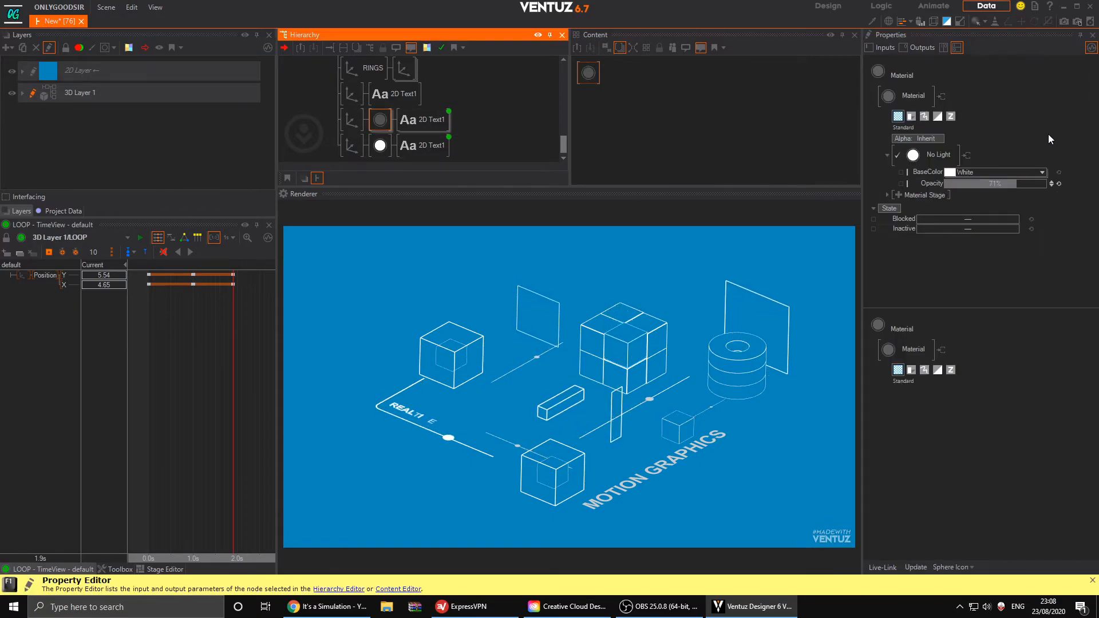
left_click(1053, 183)
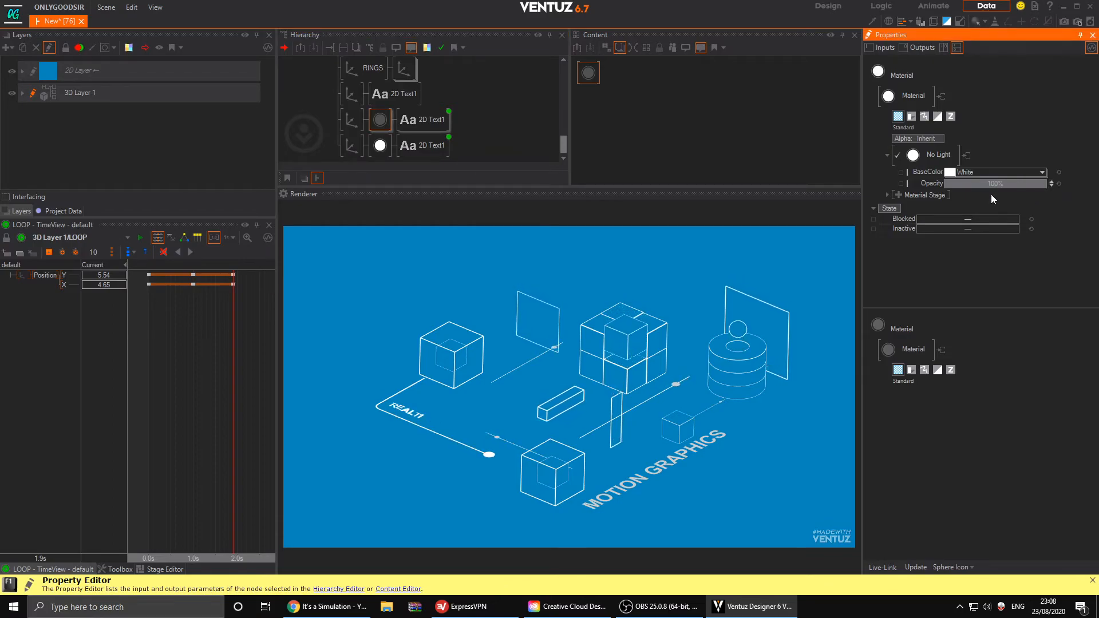
left_click(424, 131)
left_click(677, 113)
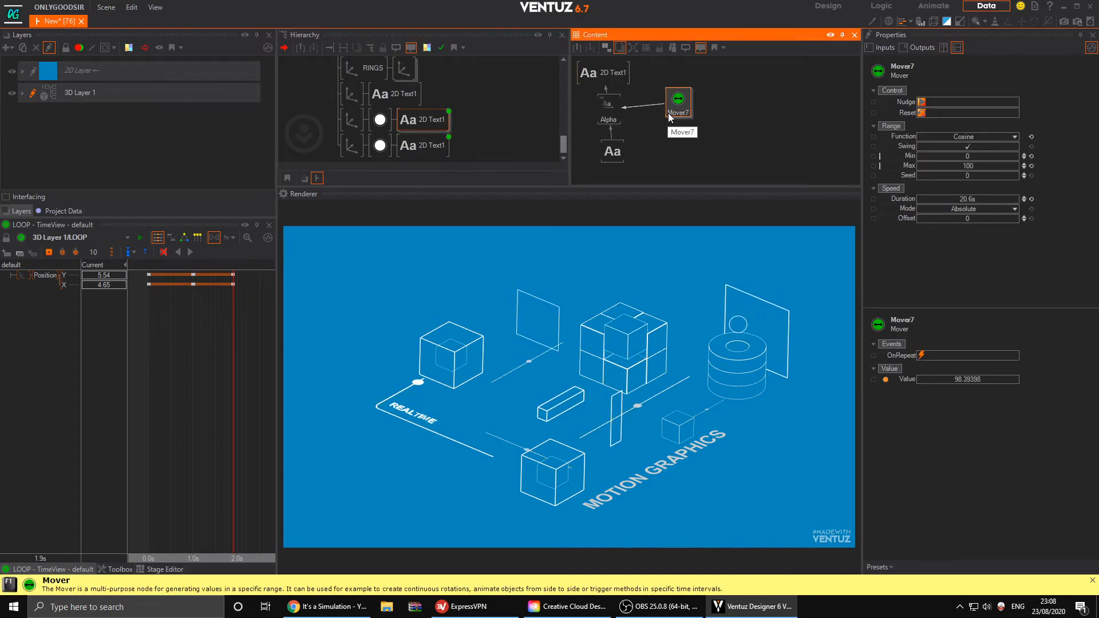
left_click(1030, 198)
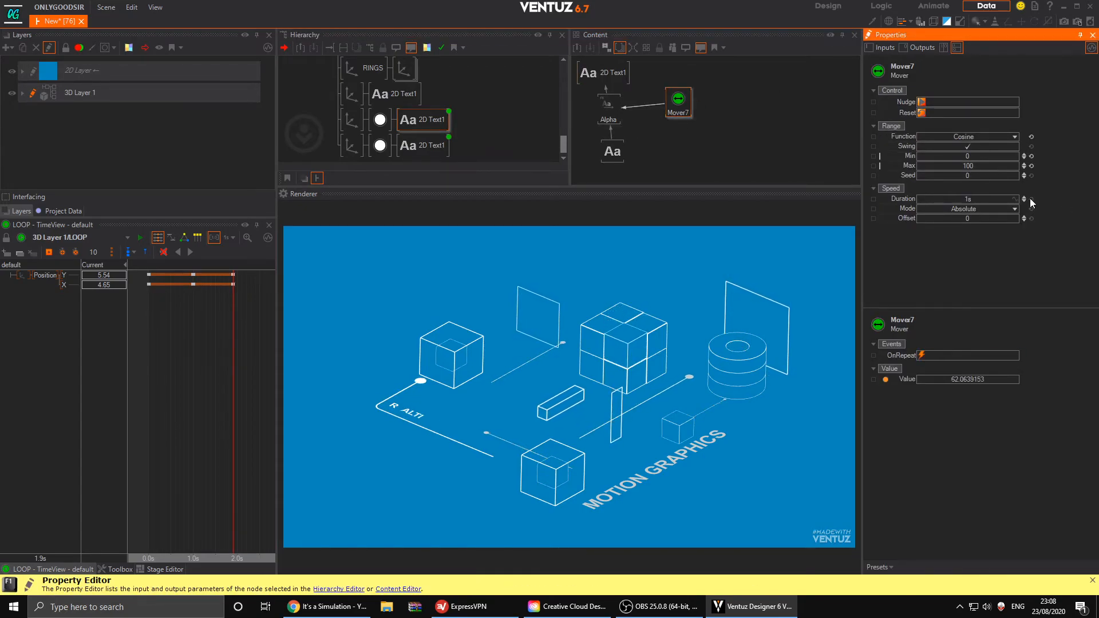
- Reset the upper REALTIME text's Alpha effect range to 5 and set its Mover's duration to 9.7 s
left_click(618, 104)
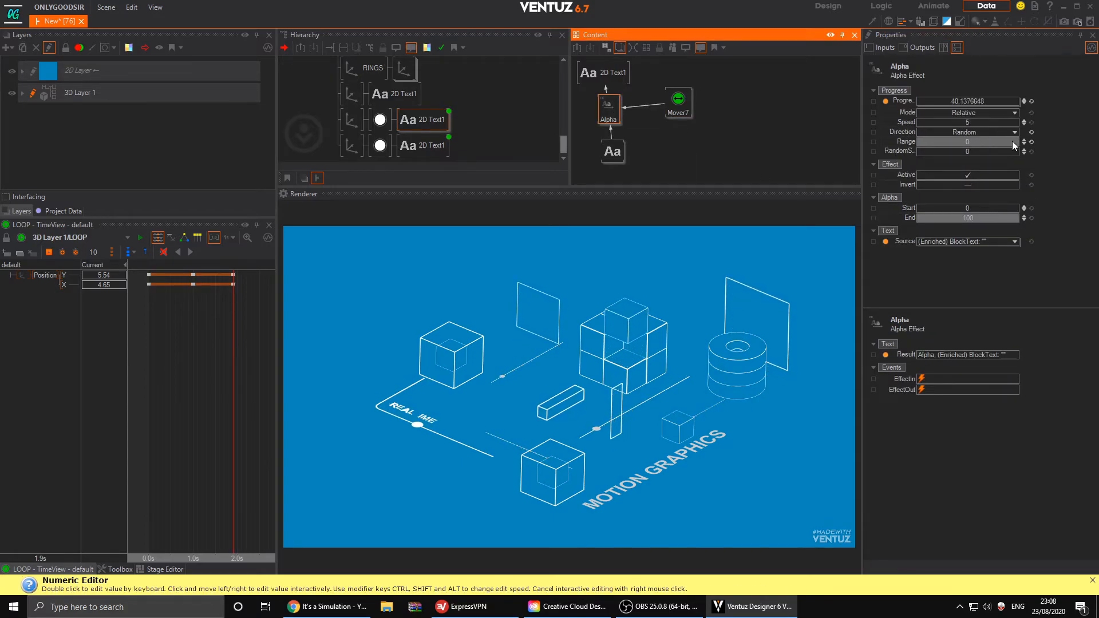
left_click(1030, 142)
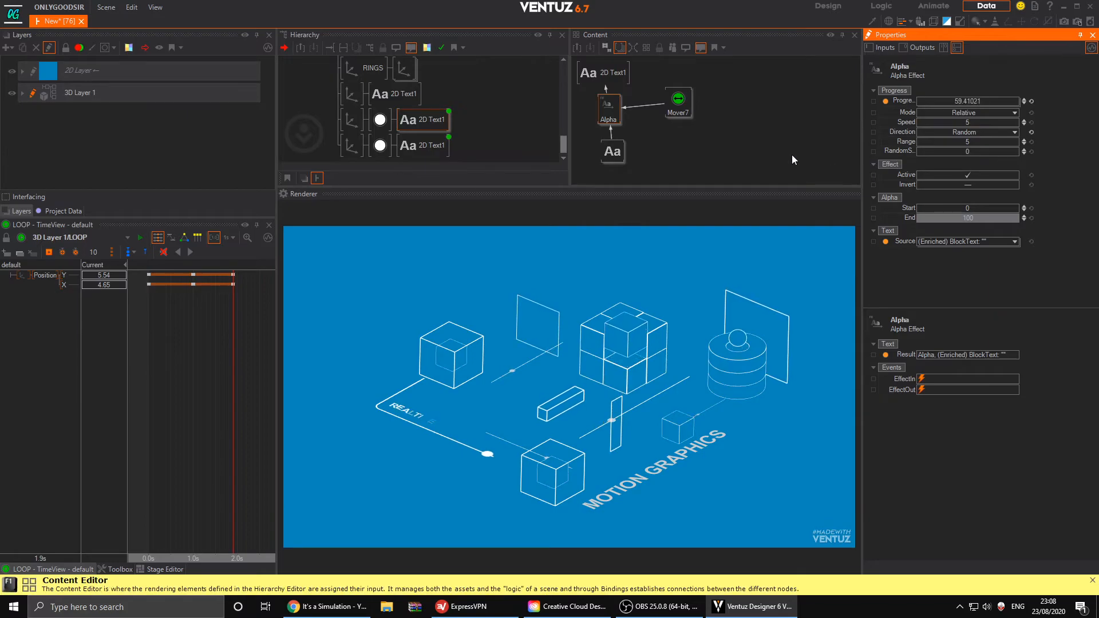
left_click(678, 100)
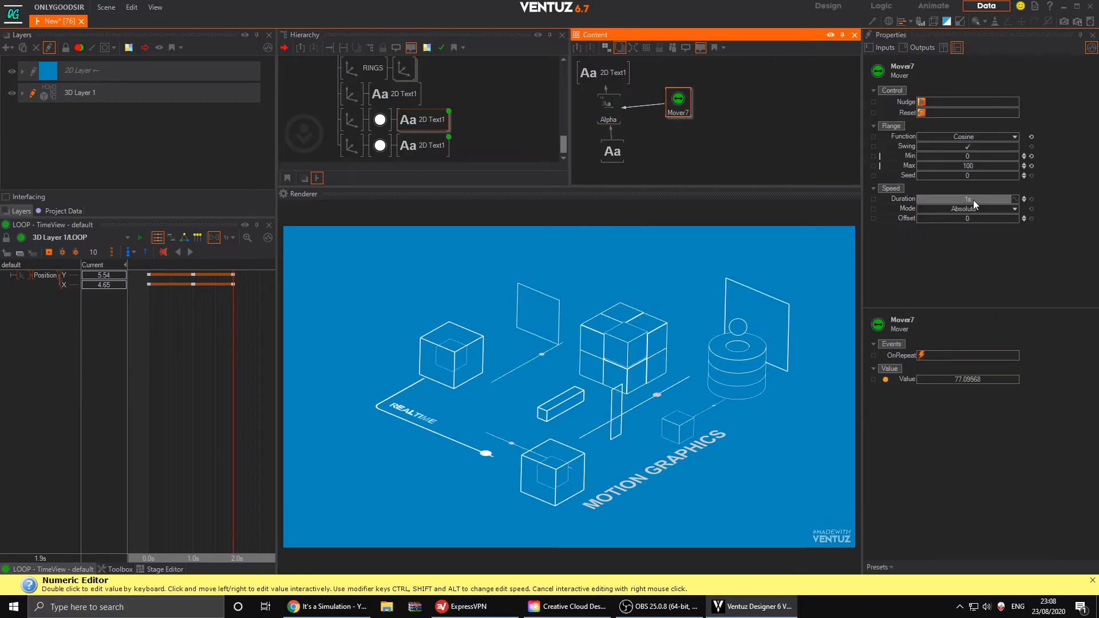
left_click_drag(995, 199, 1003, 200)
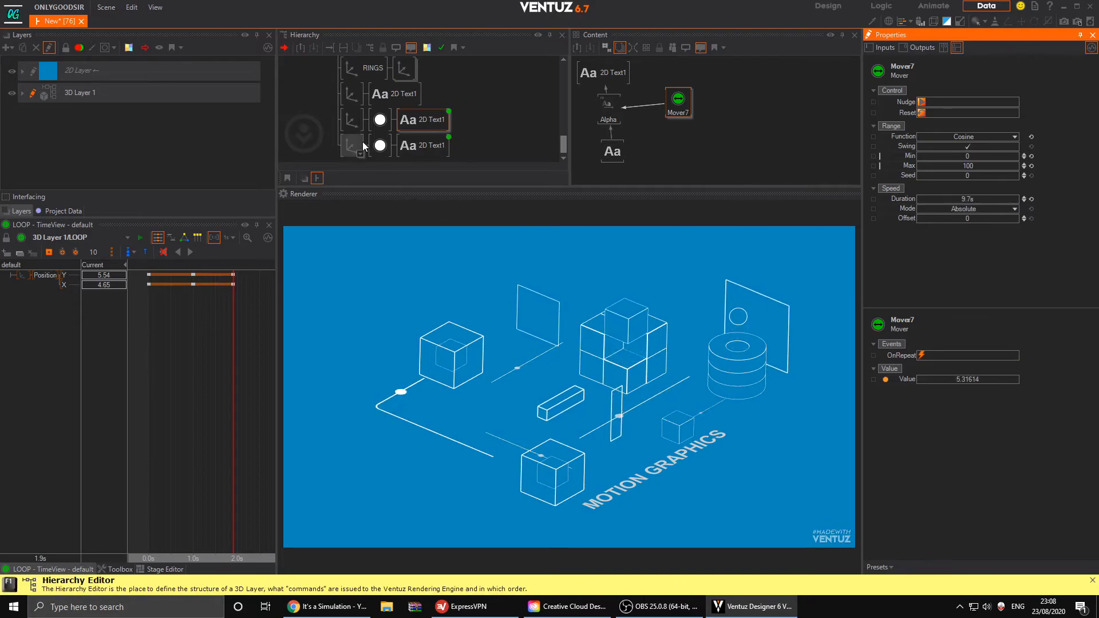
- Reset the duplicated REALTIME text axis's Z position to 0, matching the upper text's axis
left_click(351, 124)
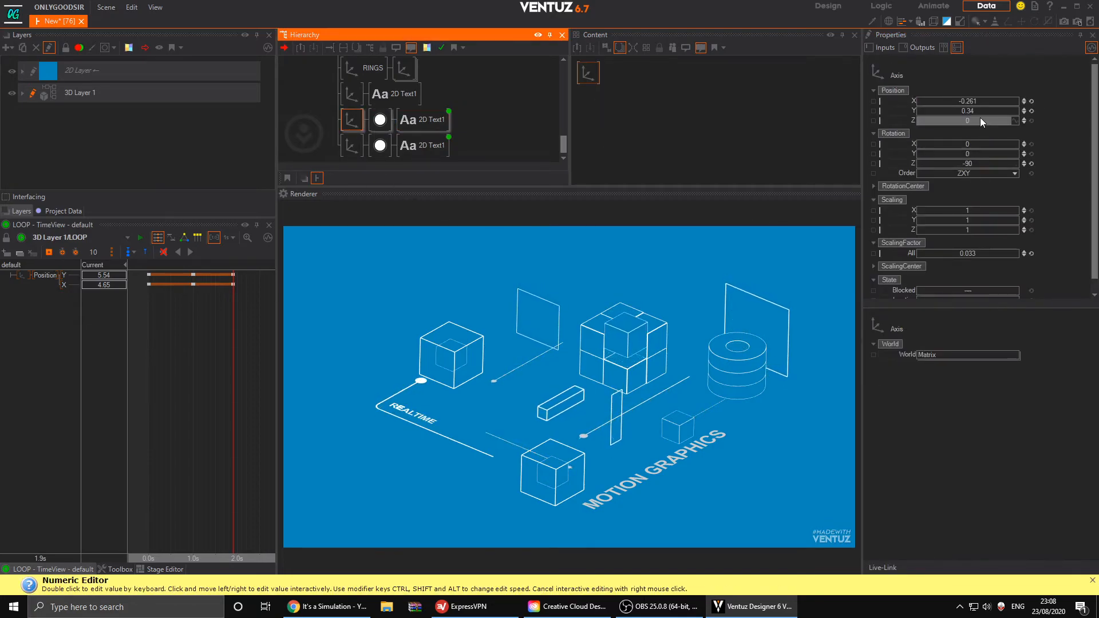
left_click(358, 148)
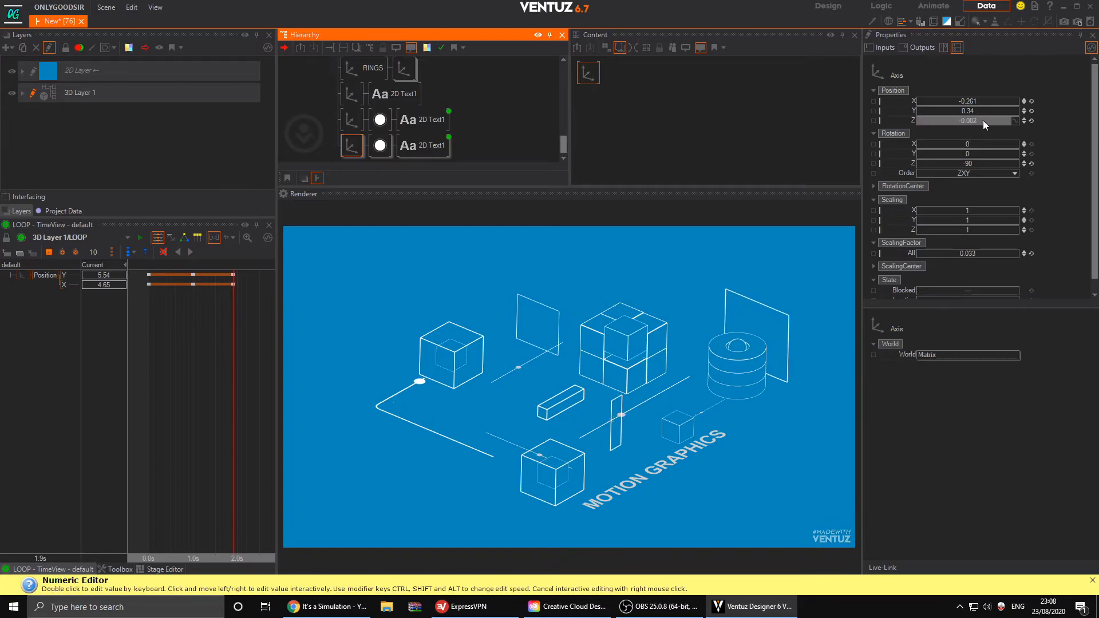
left_click(1024, 122)
left_click(1031, 121)
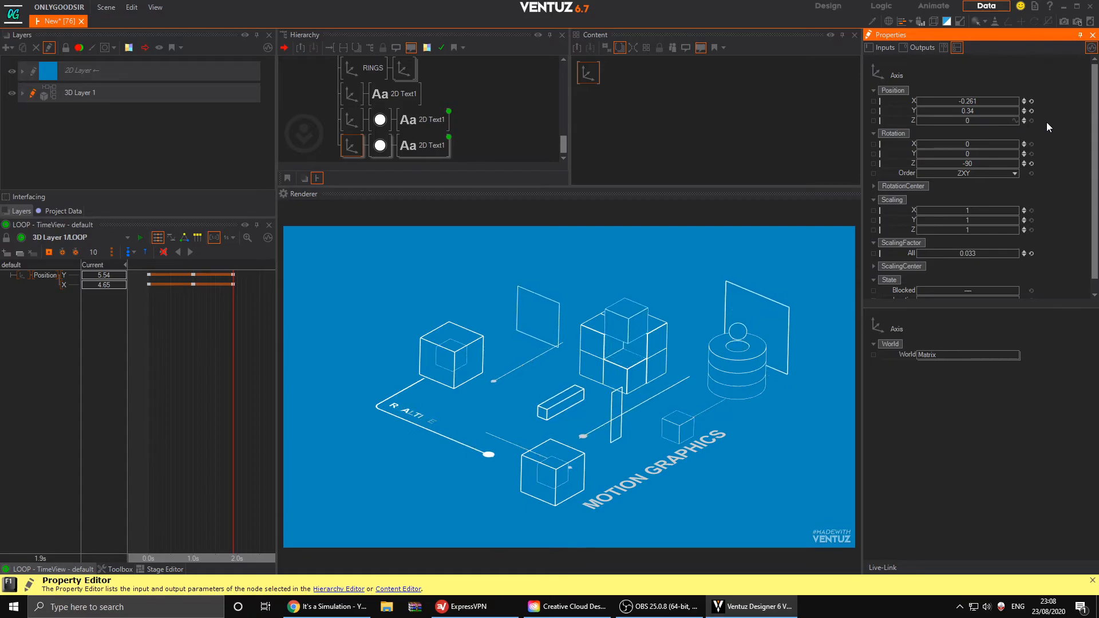
- Change the 2D background layer's colour to a darker blue with RGB 0, 97, 132
scroll(299, 81, "up", 1)
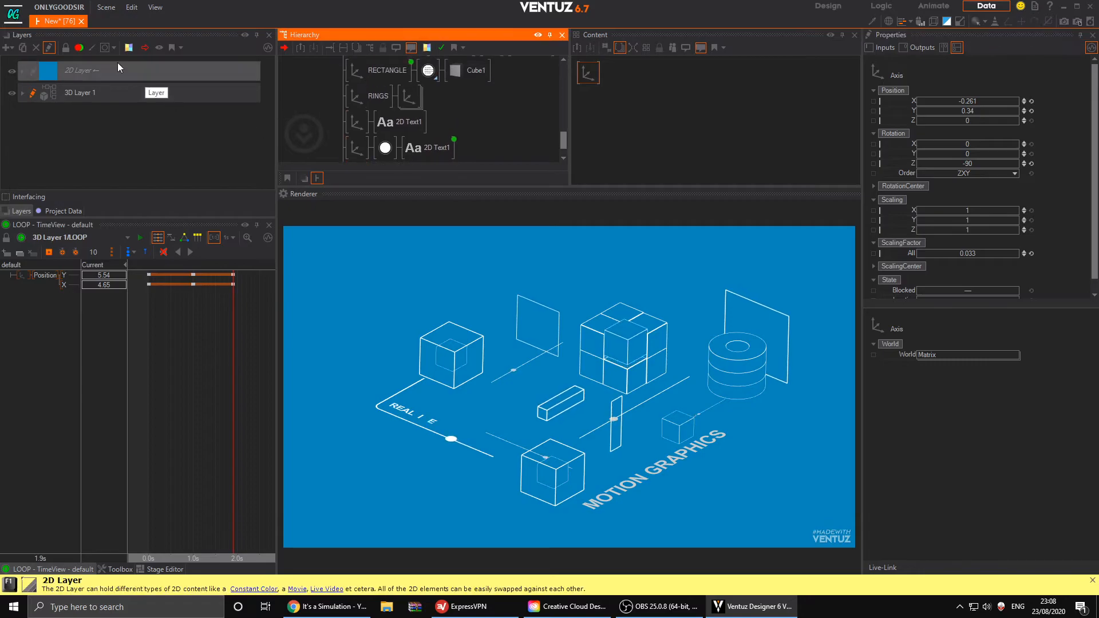
left_click(47, 72)
left_click(33, 70)
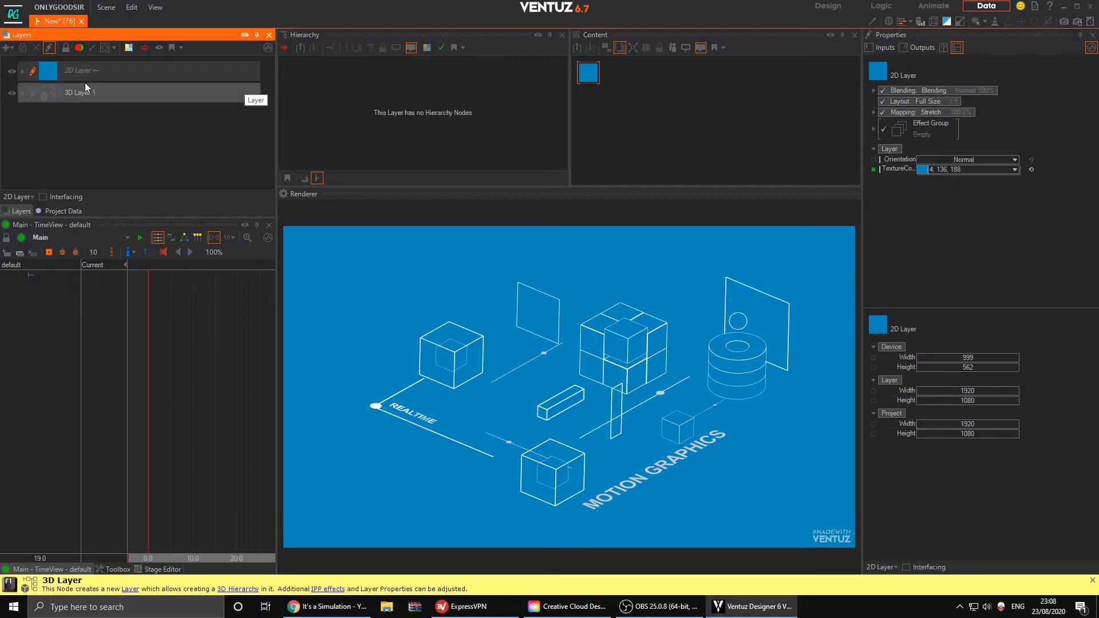
left_click(48, 70)
left_click_drag(93, 121, 32, 115)
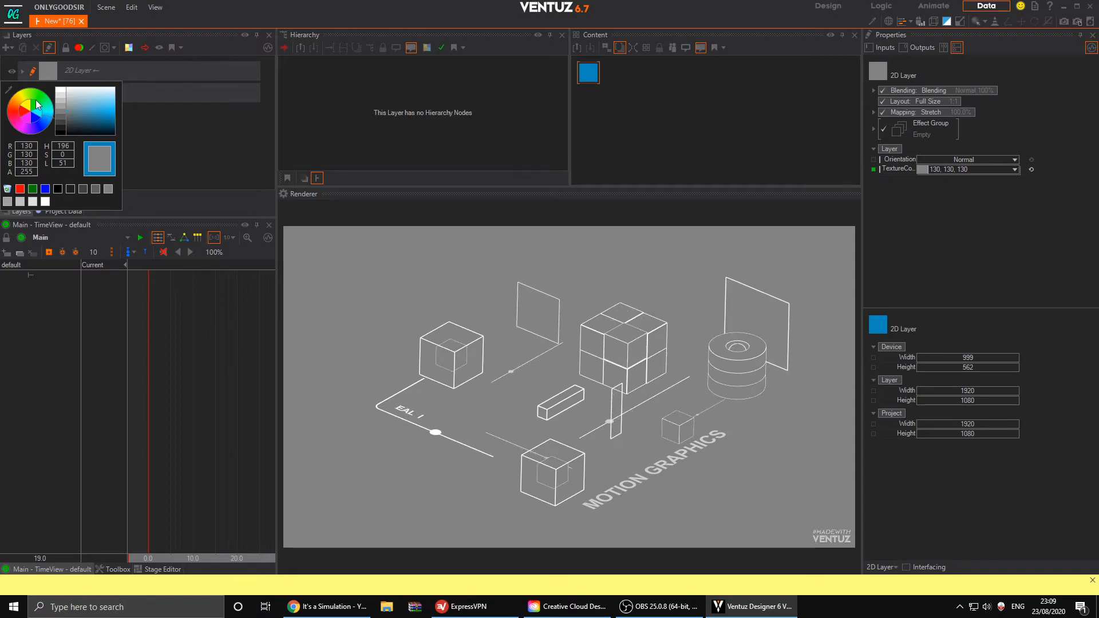
left_click_drag(80, 111, 115, 123)
mouse_move(39, 123)
left_mouse_down()
mouse_move(36, 93)
mouse_move(20, 95)
mouse_move(7, 118)
mouse_move(42, 132)
mouse_move(53, 119)
left_mouse_up()
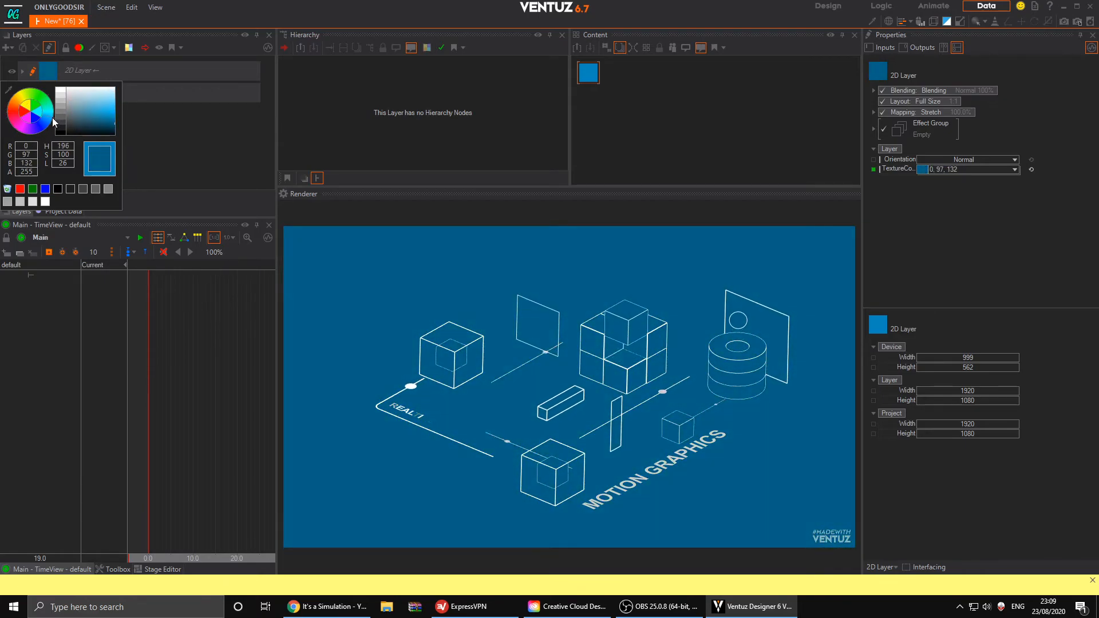
left_click(281, 76)
- Expand 3D Layer 1's Effect Group and add a Glare effect to it
left_click(33, 94)
left_click(23, 93)
scroll(23, 94, "down", 2)
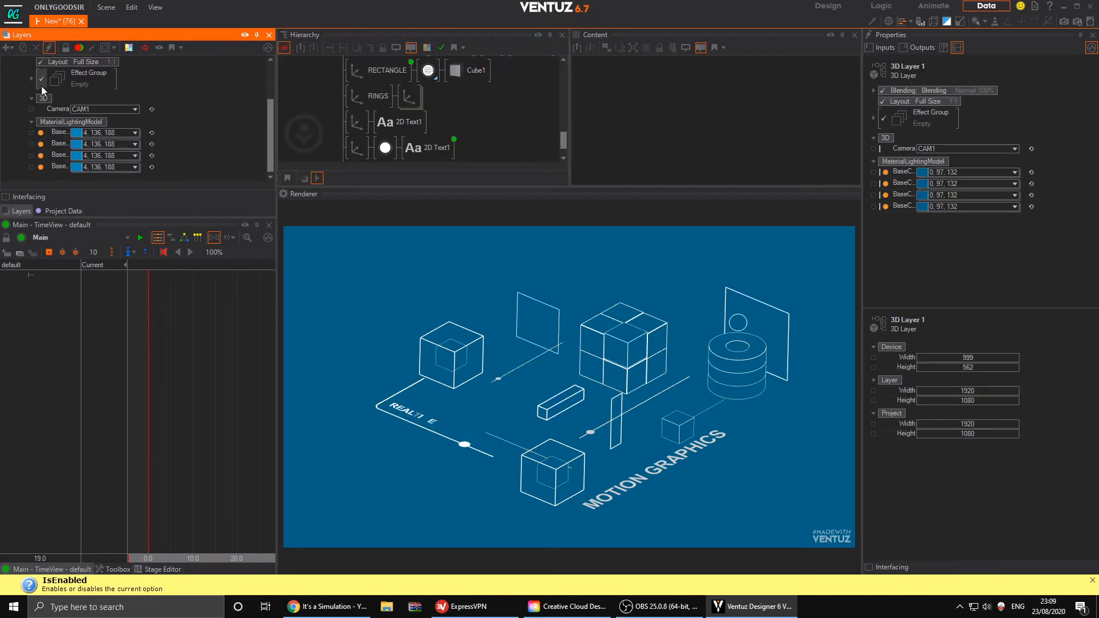
left_click(32, 80)
left_click(58, 131)
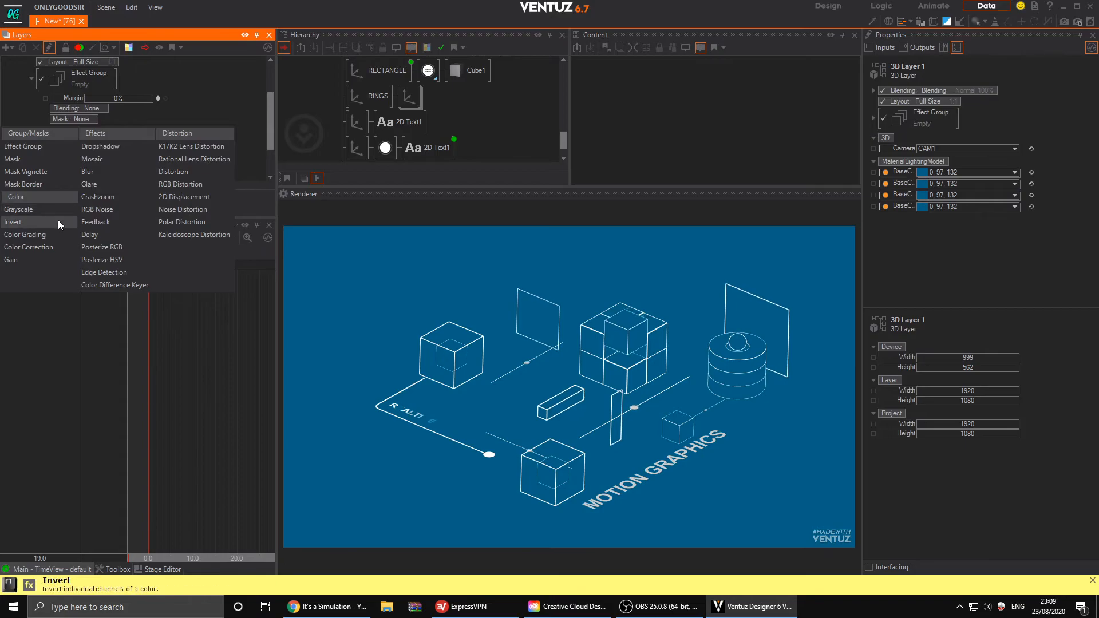
left_click(92, 187)
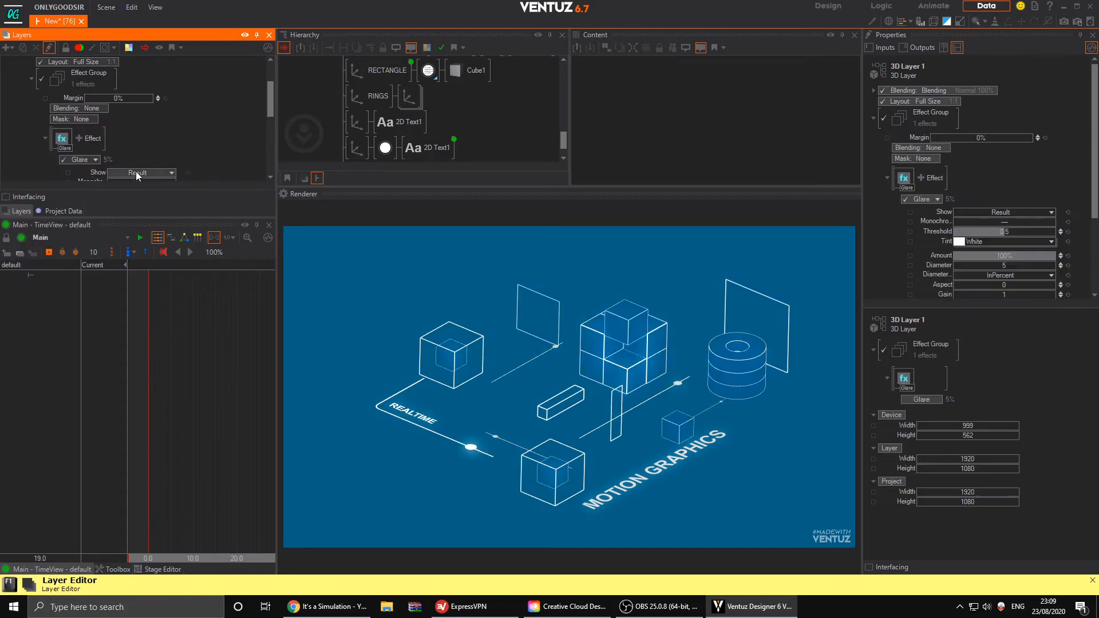
- Tune the Glare effect to a threshold of 0.21, a gain of 1.44 and a diameter of 28.4
scroll(1010, 177, "down", 2)
scroll(1010, 176, "down", 1)
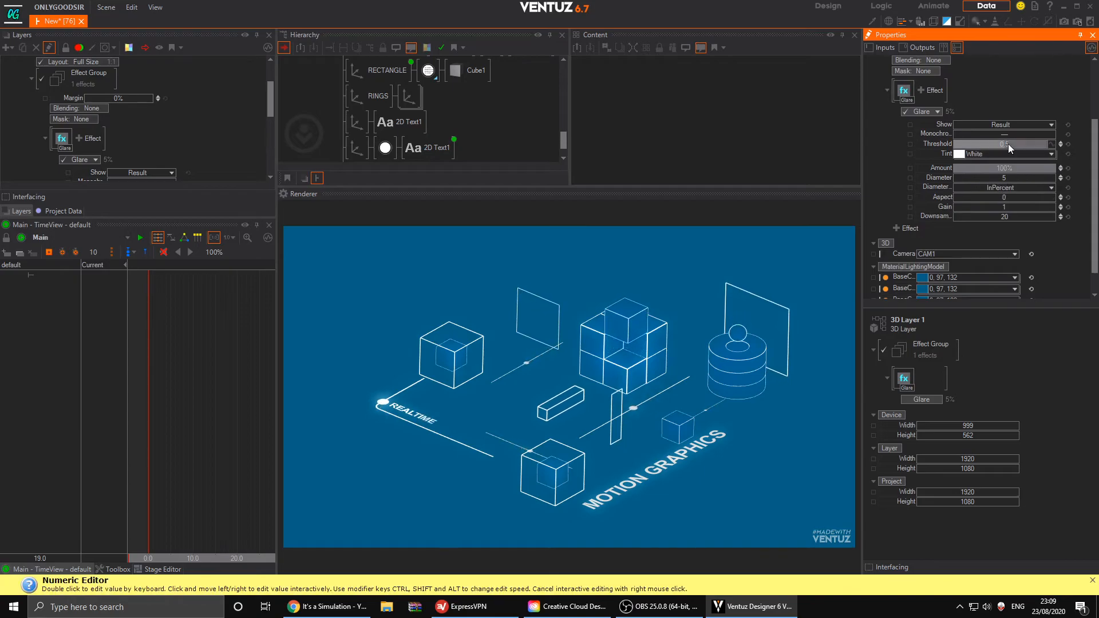
left_click_drag(1006, 143, 998, 178)
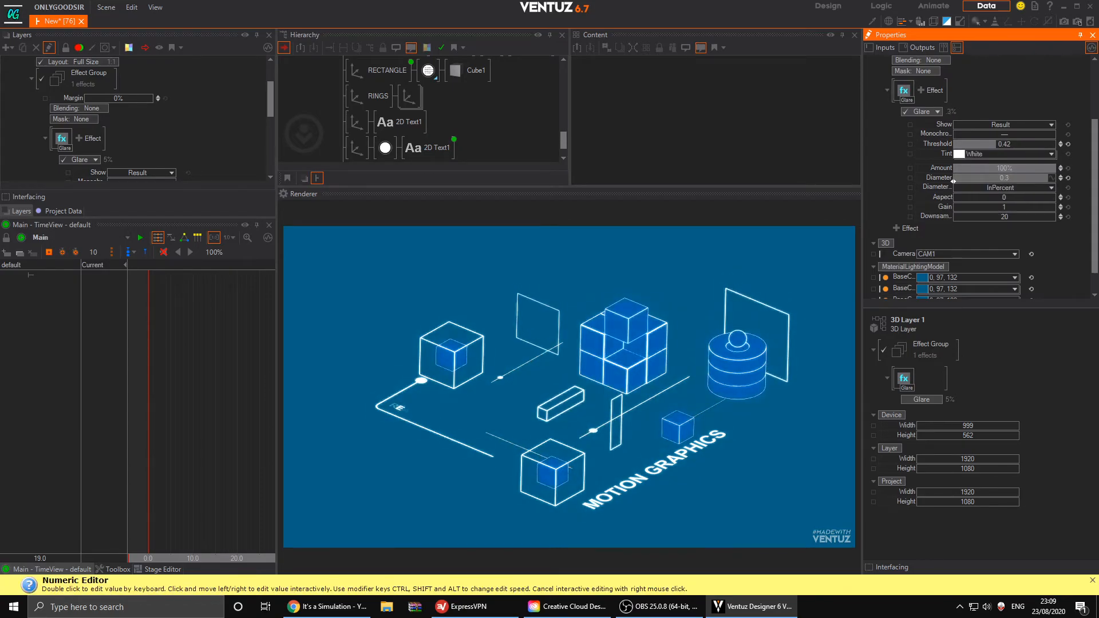
left_click_drag(999, 144, 1001, 146)
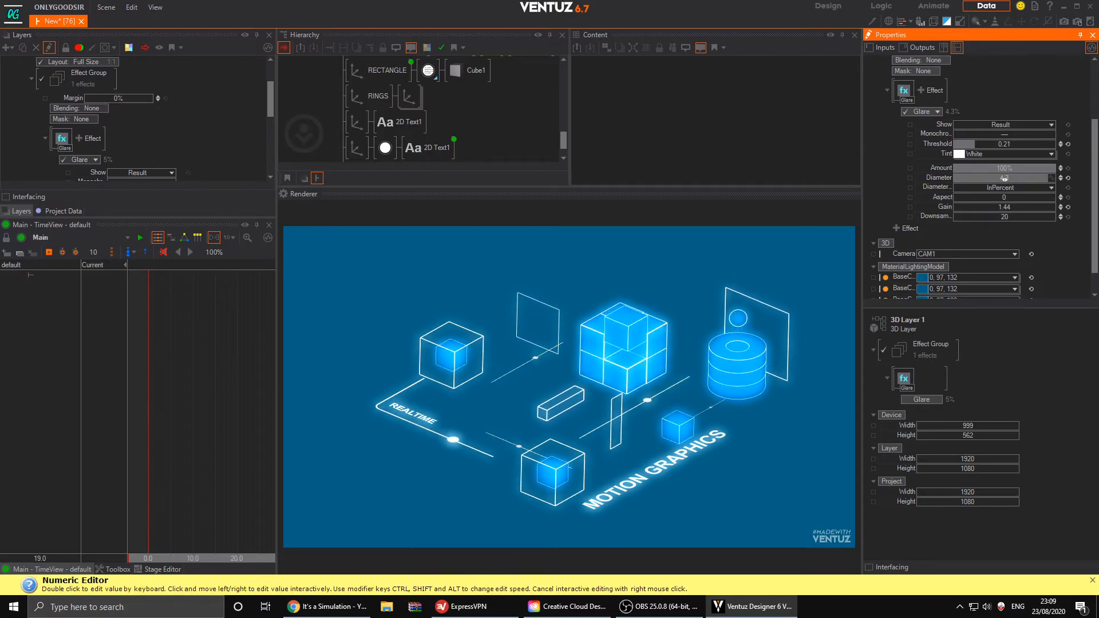
left_click_drag(1004, 178, 1054, 176)
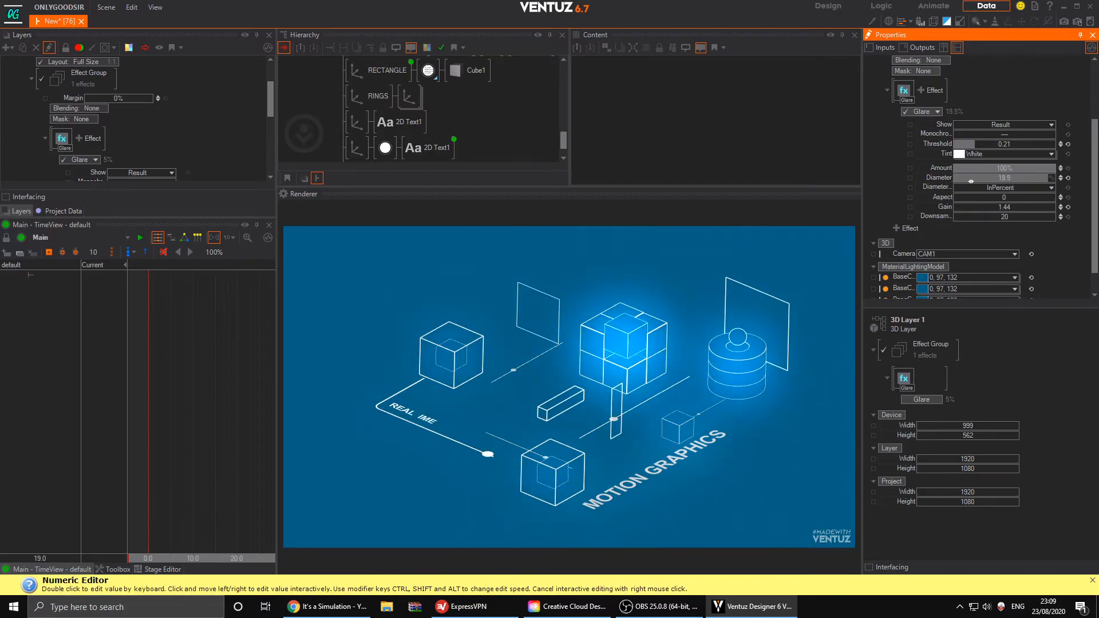
left_click_drag(962, 181, 1082, 184)
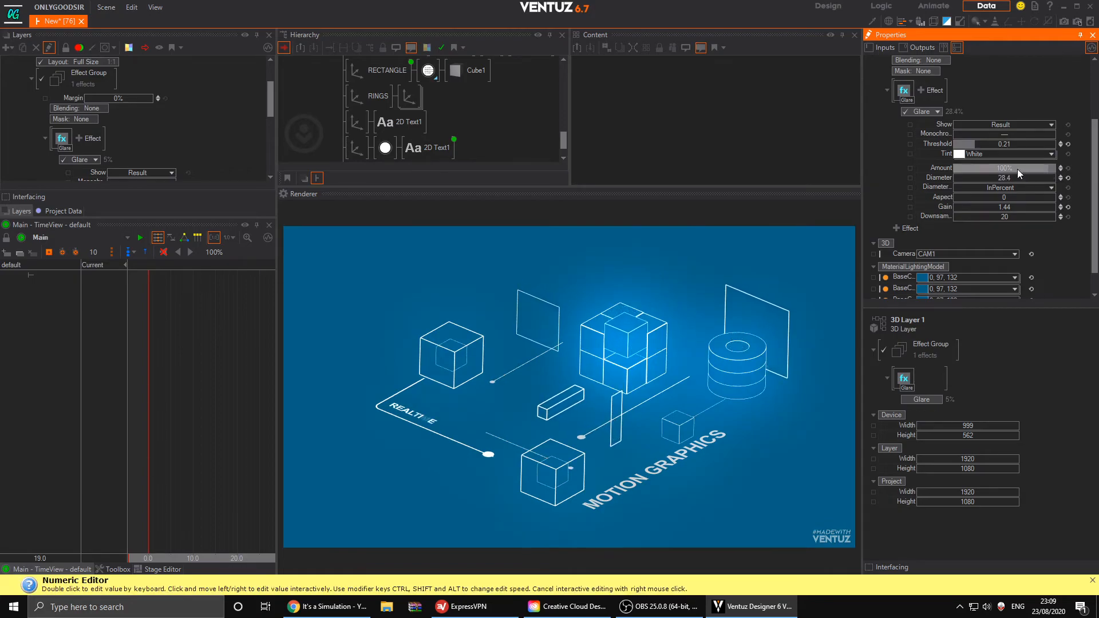
- Replace the Glare effect with a default Mask Vignette, try other radius values and reset the radius to 0.75
left_click(936, 113)
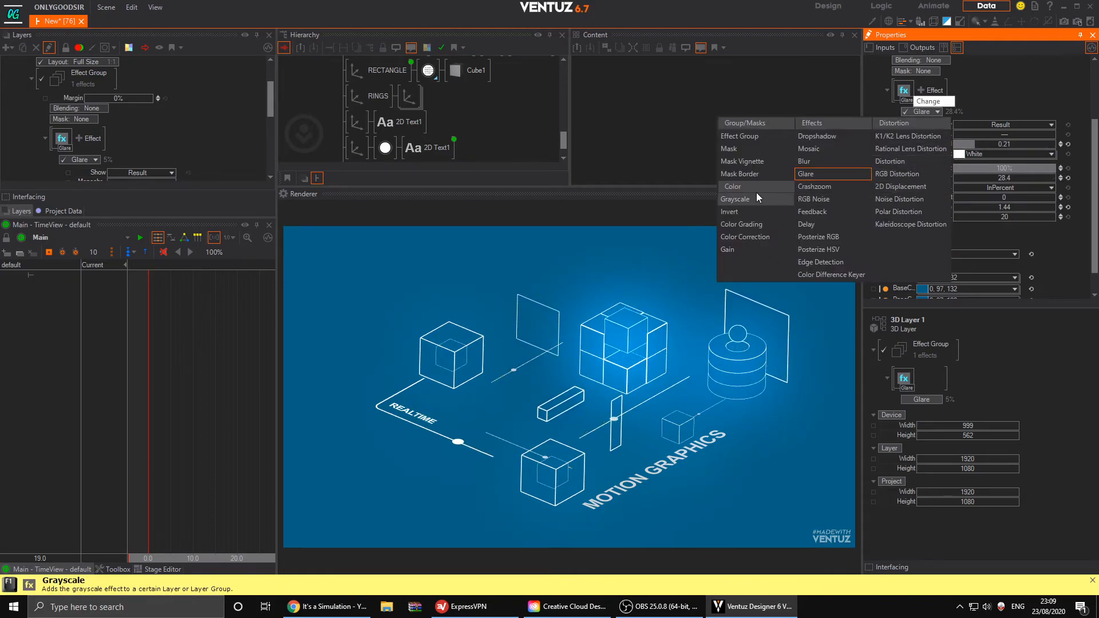
mouse_move(752, 164)
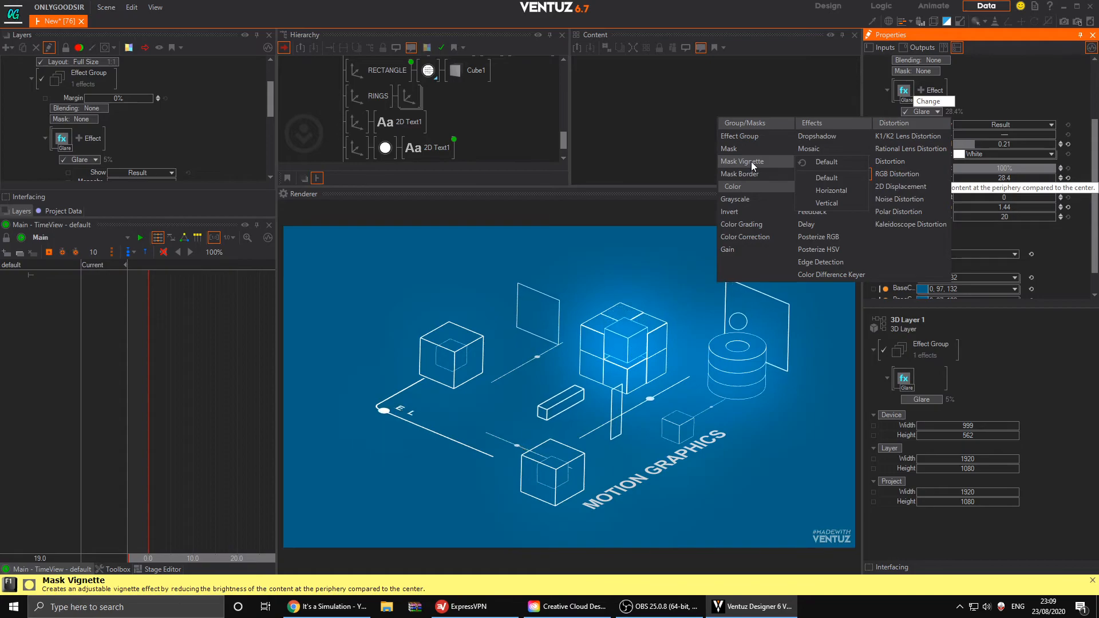
left_click(825, 162)
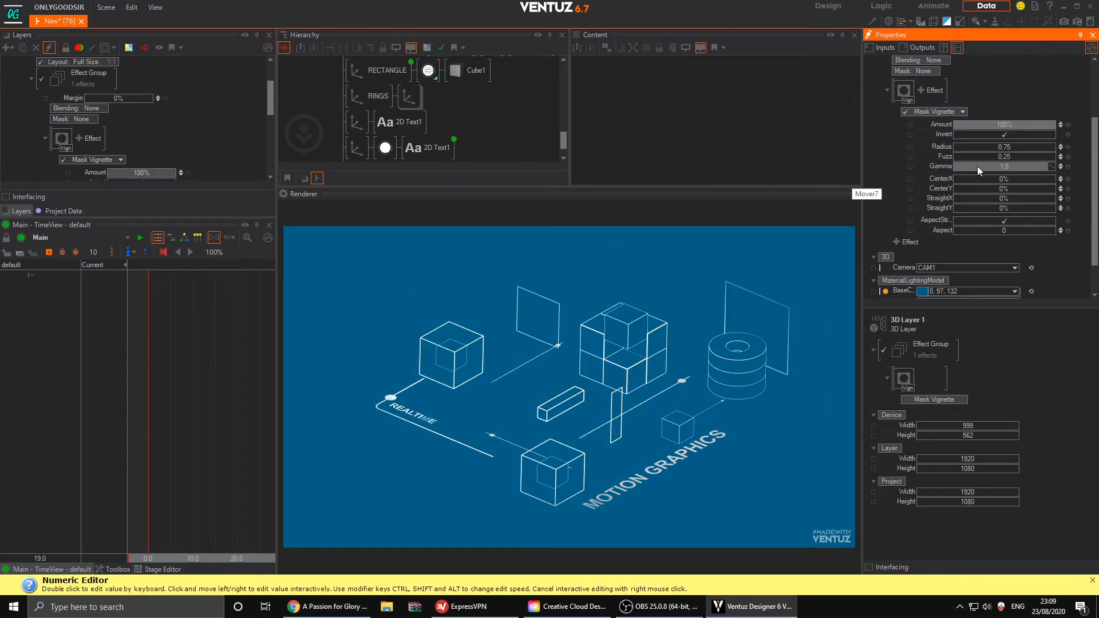
left_click_drag(1013, 147, 1054, 147)
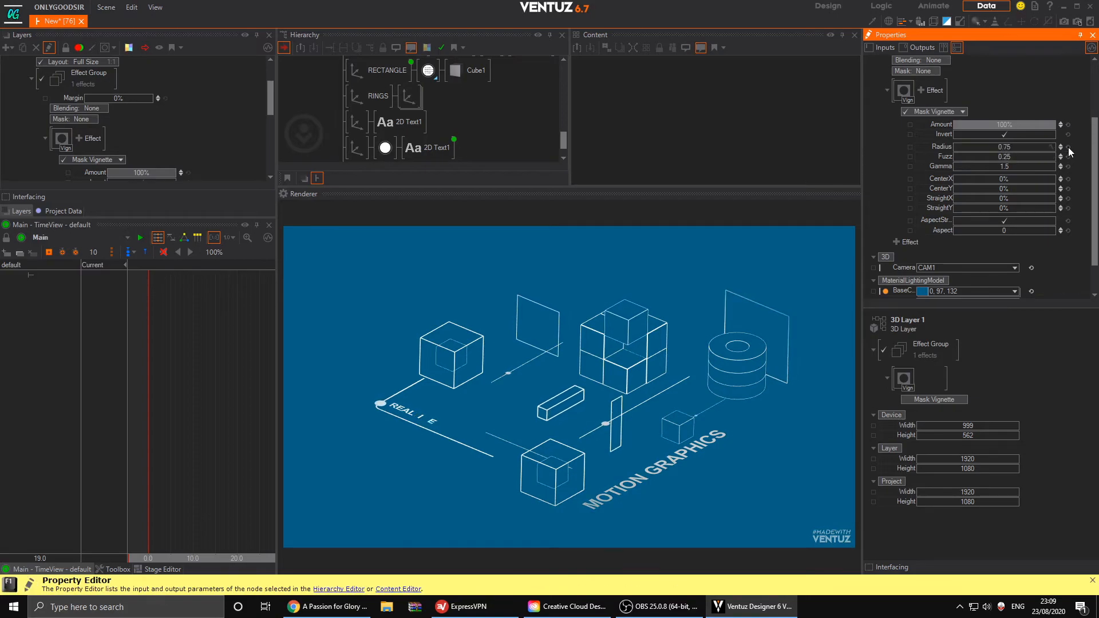
- Replace the Mask Vignette with a default Mask Border, setting its amount to 78.6%, radius to 0.23 and fuzz to 0.076
scroll(947, 129, "up", 1)
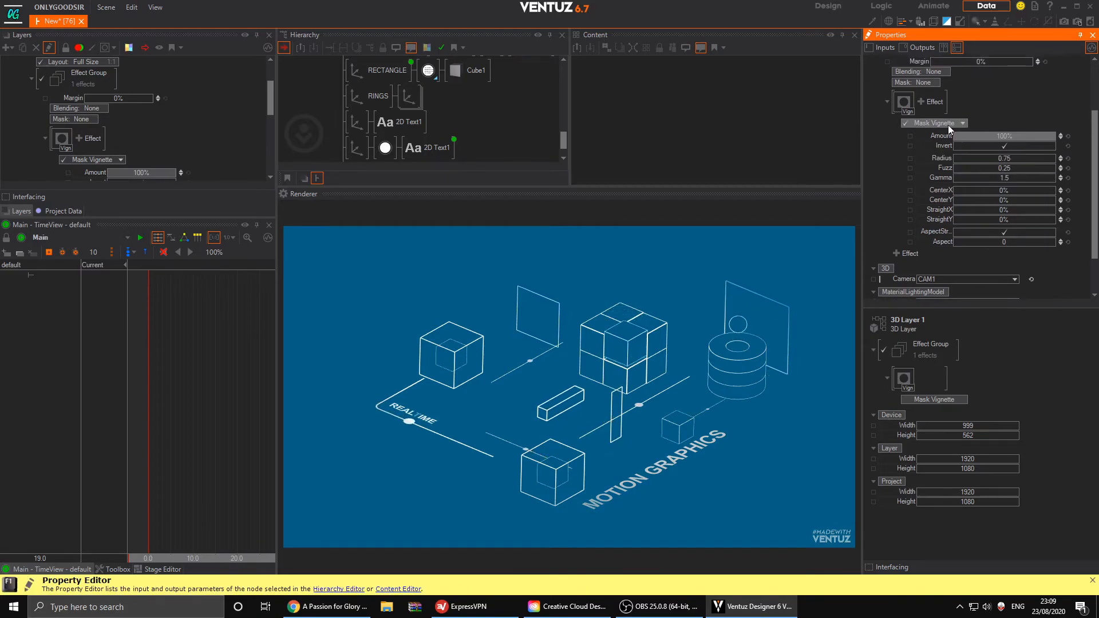
left_click(962, 125)
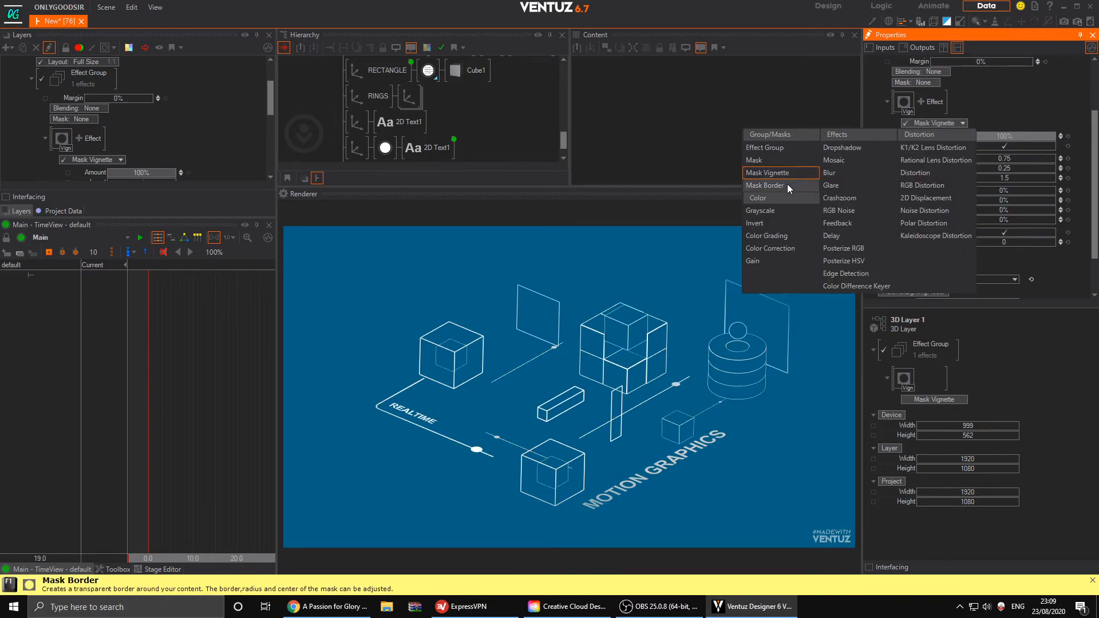
mouse_move(787, 185)
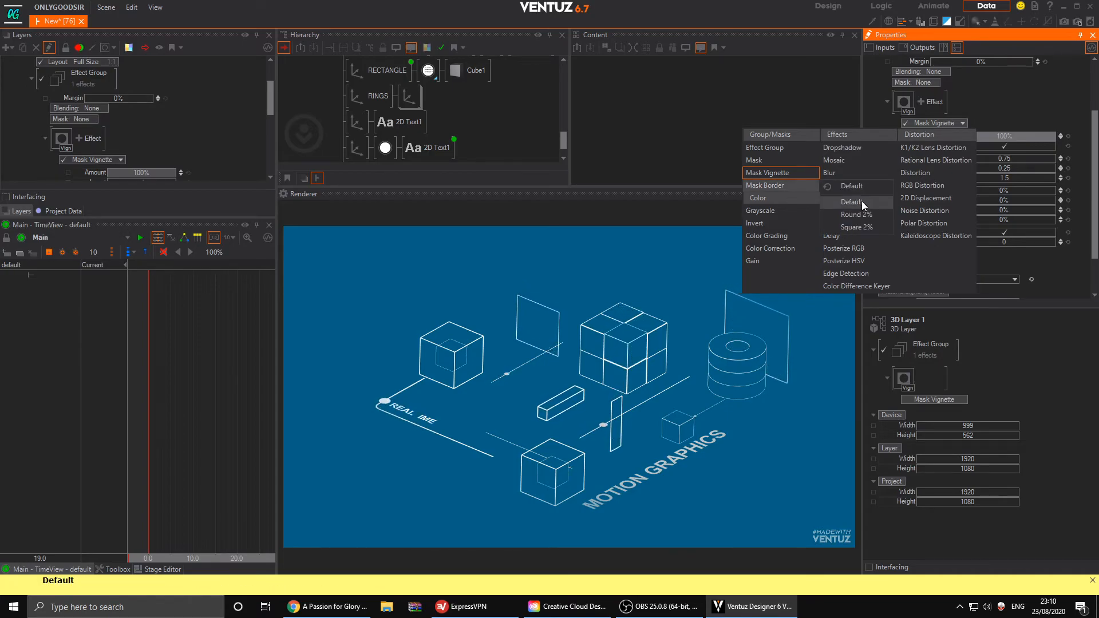
left_click(863, 202)
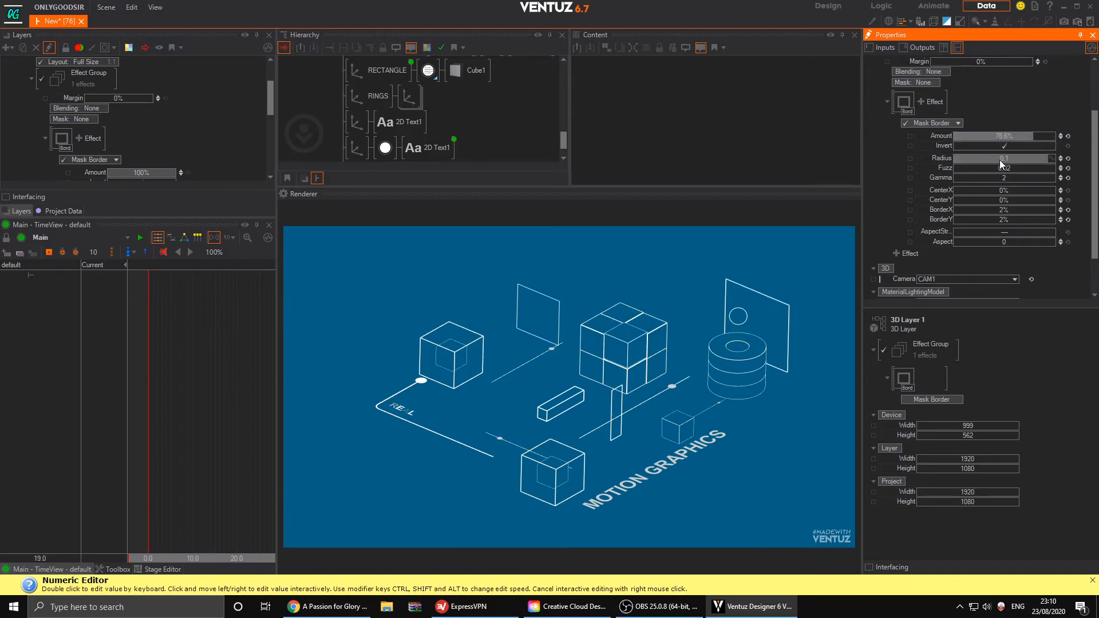
left_click_drag(1044, 158, 1013, 170)
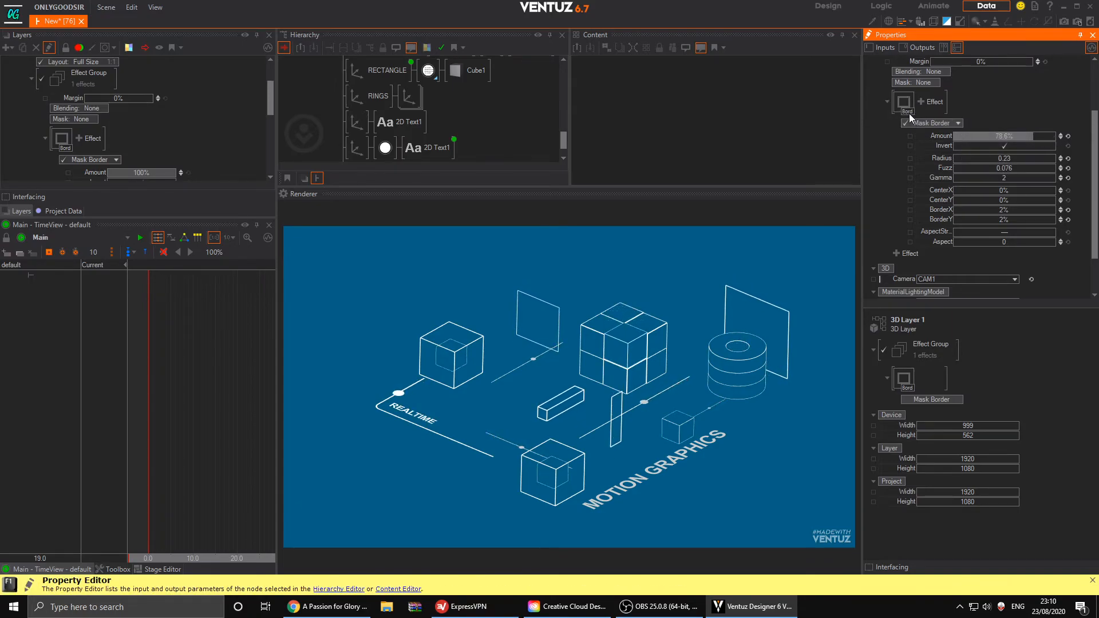
- Replace the Mask Border with a Distortion effect, try Radial1 at -2.15 and zoom near 143%, and reset those values
left_click(958, 123)
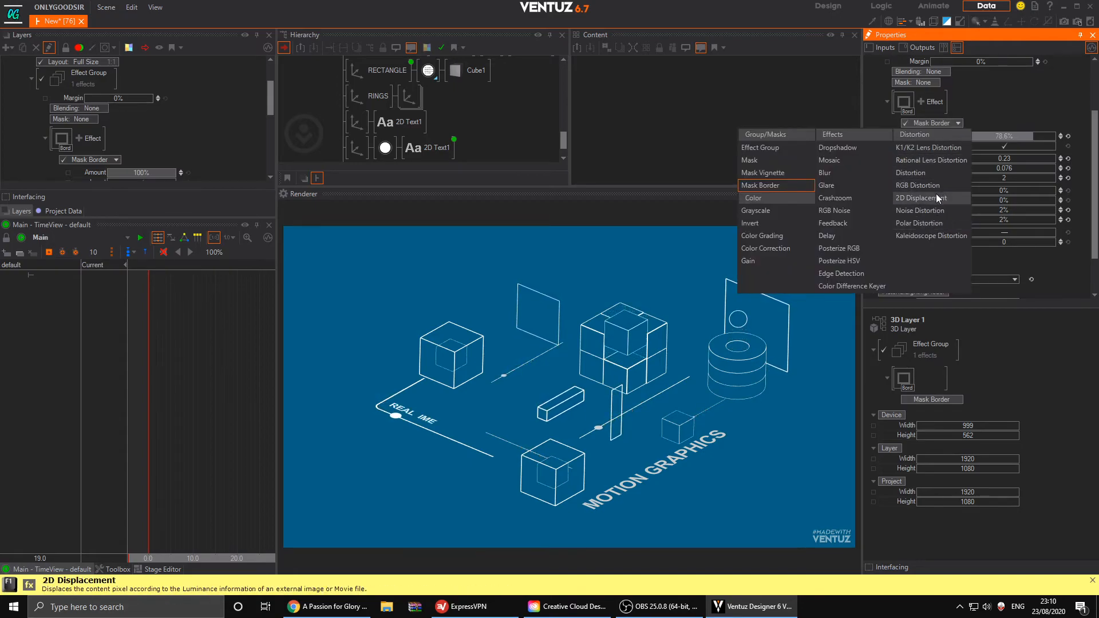
left_click(910, 172)
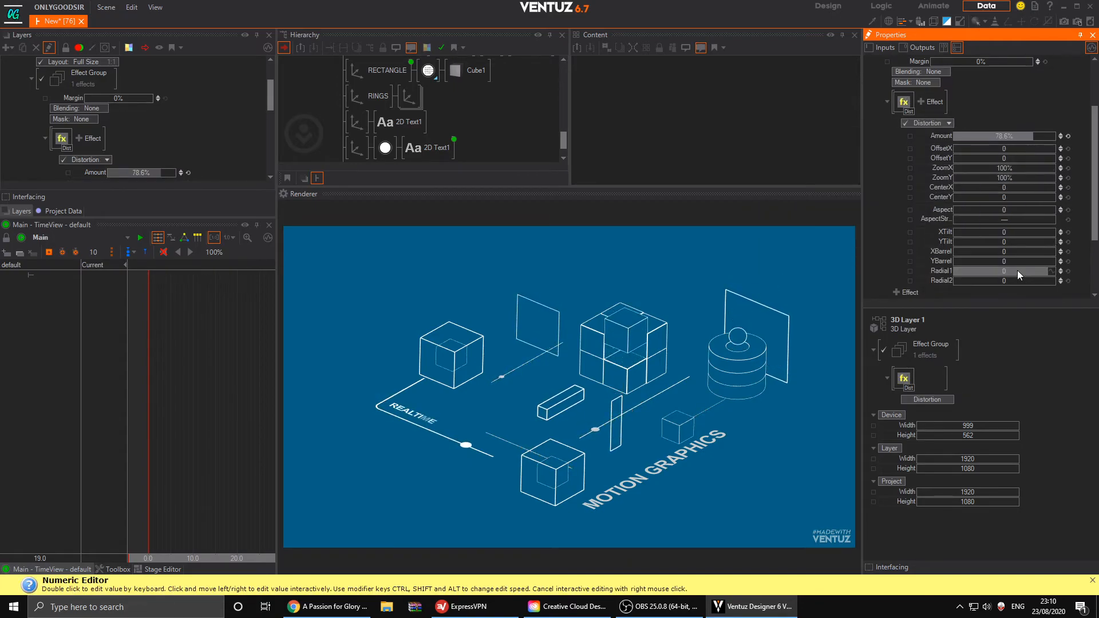
left_click_drag(1007, 275, 953, 275)
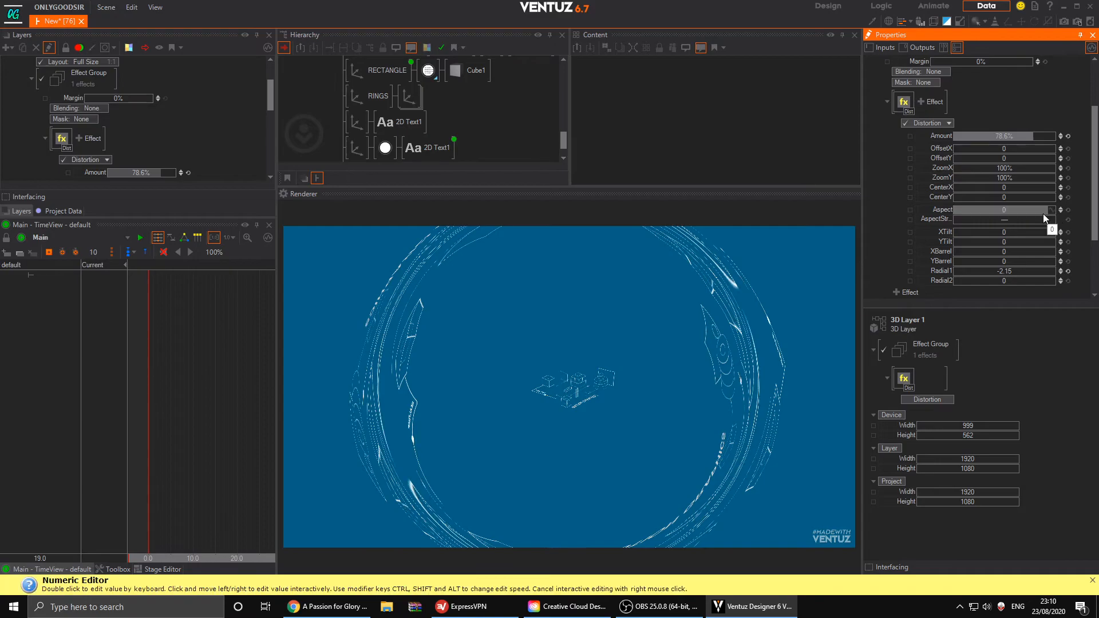
left_click_drag(1006, 178, 1058, 169)
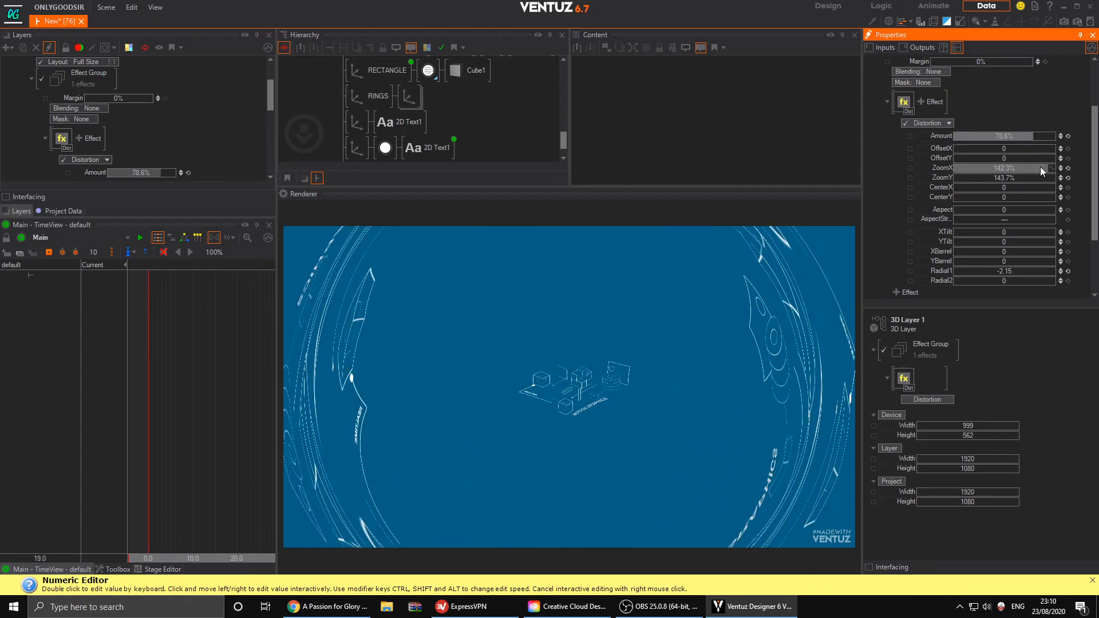
left_click(1068, 270)
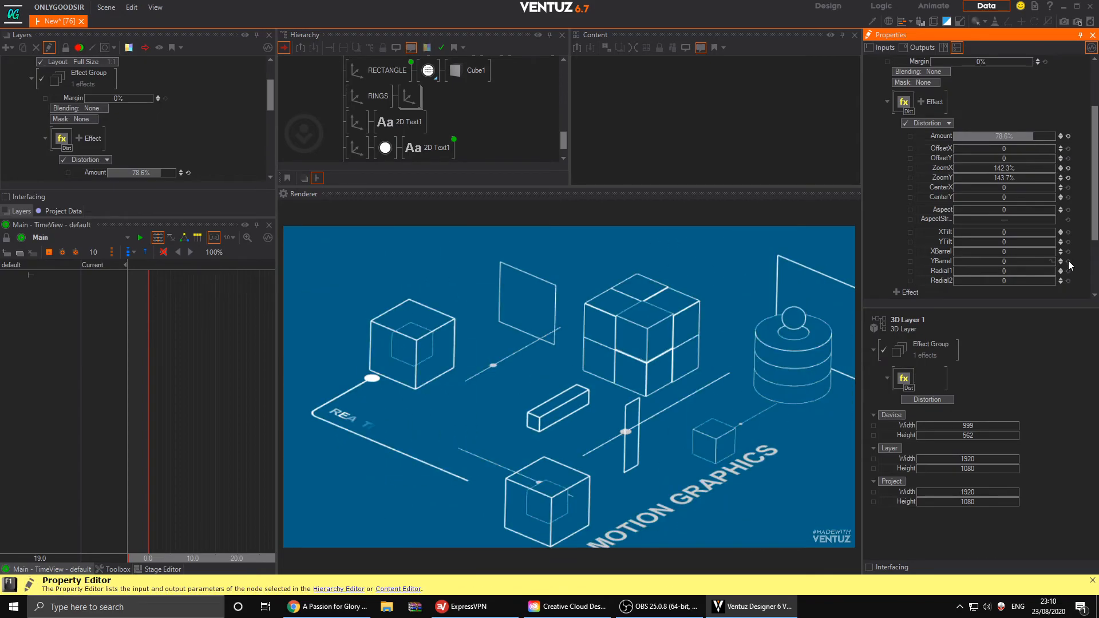
left_click(1068, 177)
left_click(1068, 168)
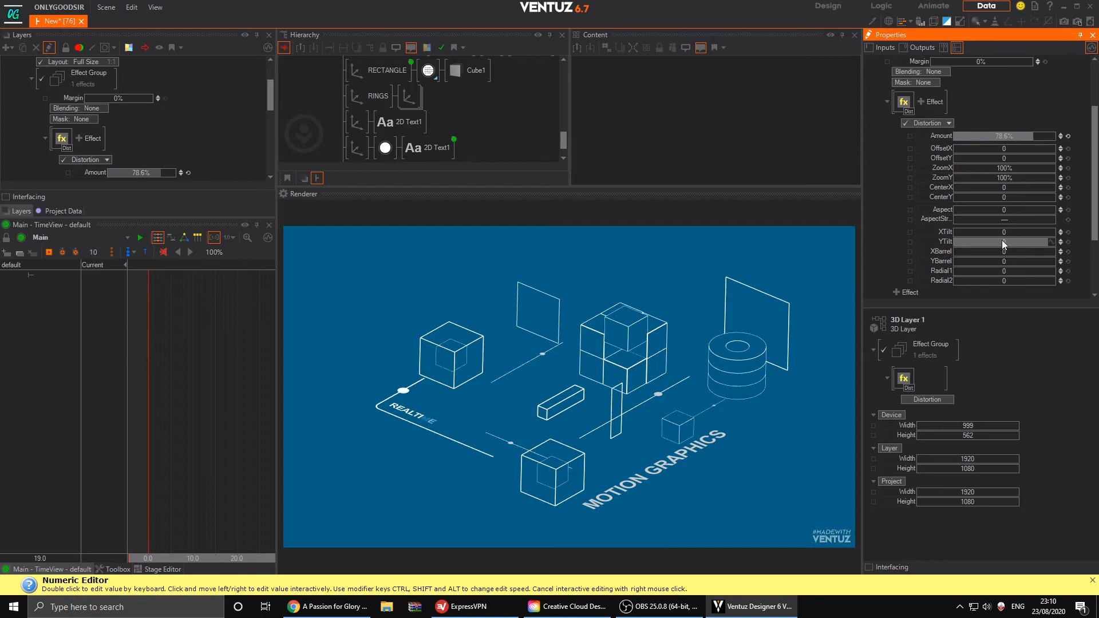
- Try an XTilt of 0.092 on the Distortion effect and delete the effect from 3D Layer 1's Effect Group
left_click_drag(1005, 231, 1054, 235)
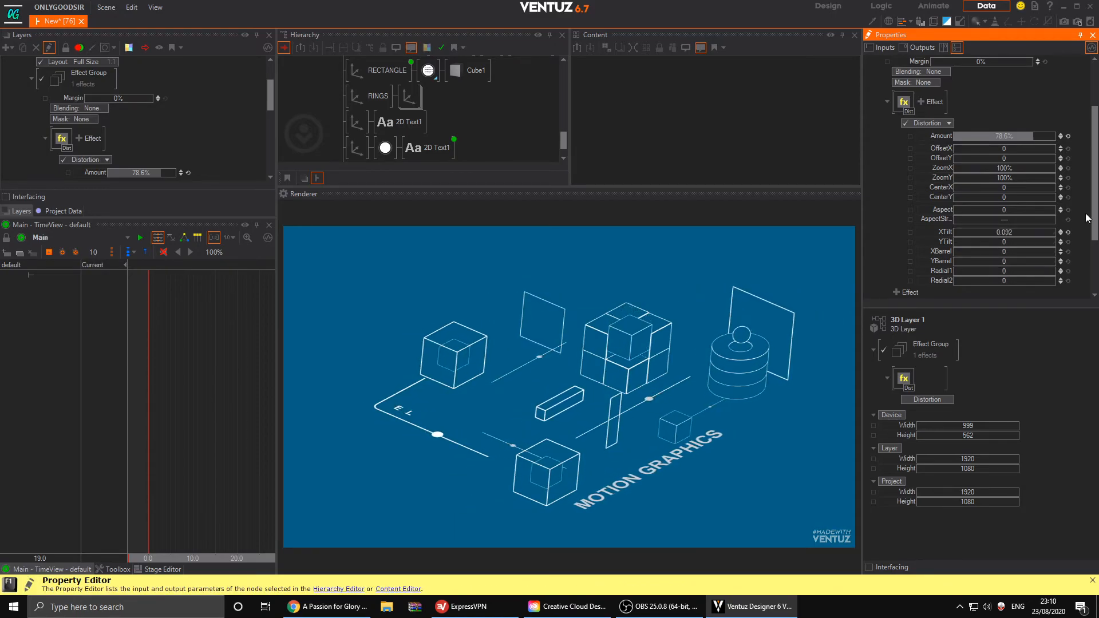
left_click(905, 104)
left_click(973, 113)
key("Delete")
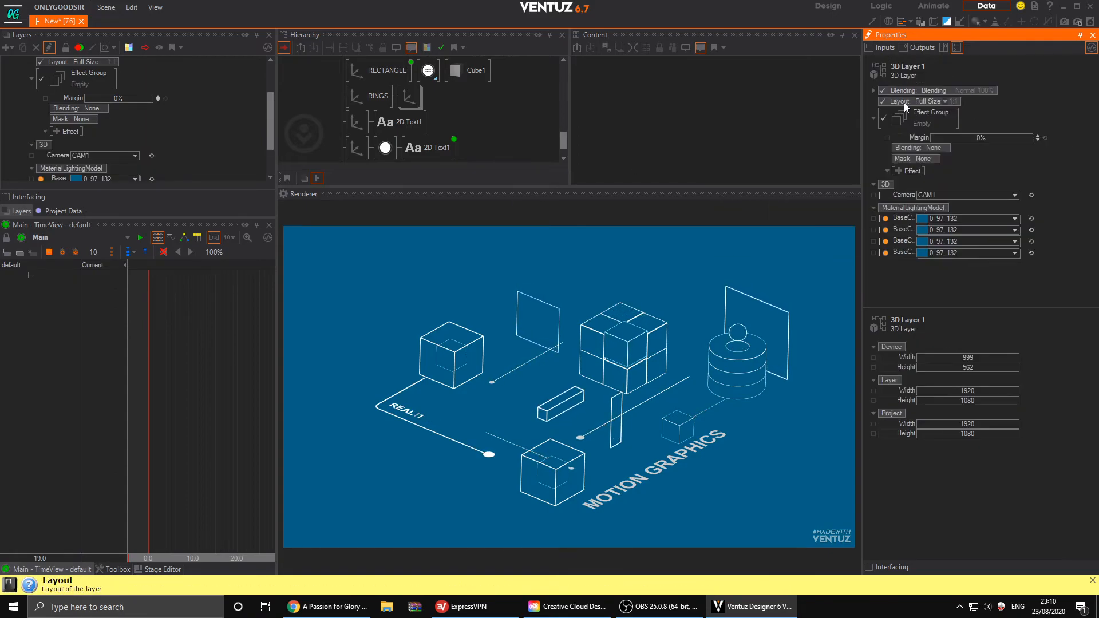
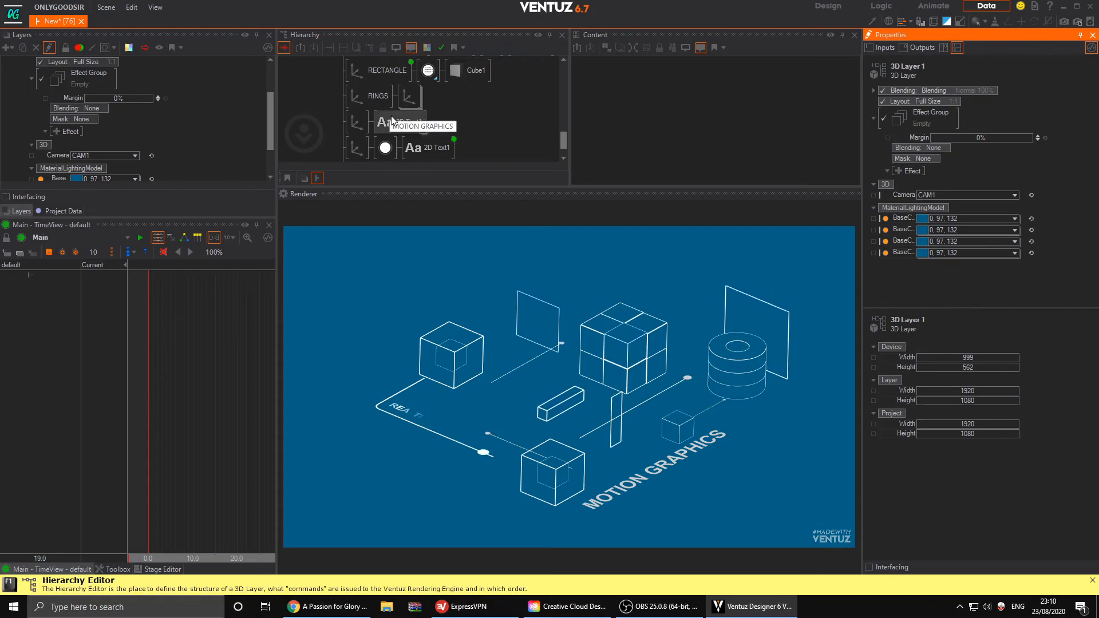
- Duplicate the last thin PLANE above the MOVING_LINE axes and set the copy's Position Y to 0.414
left_click_drag(392, 188, 388, 228)
scroll(396, 168, "up", 5)
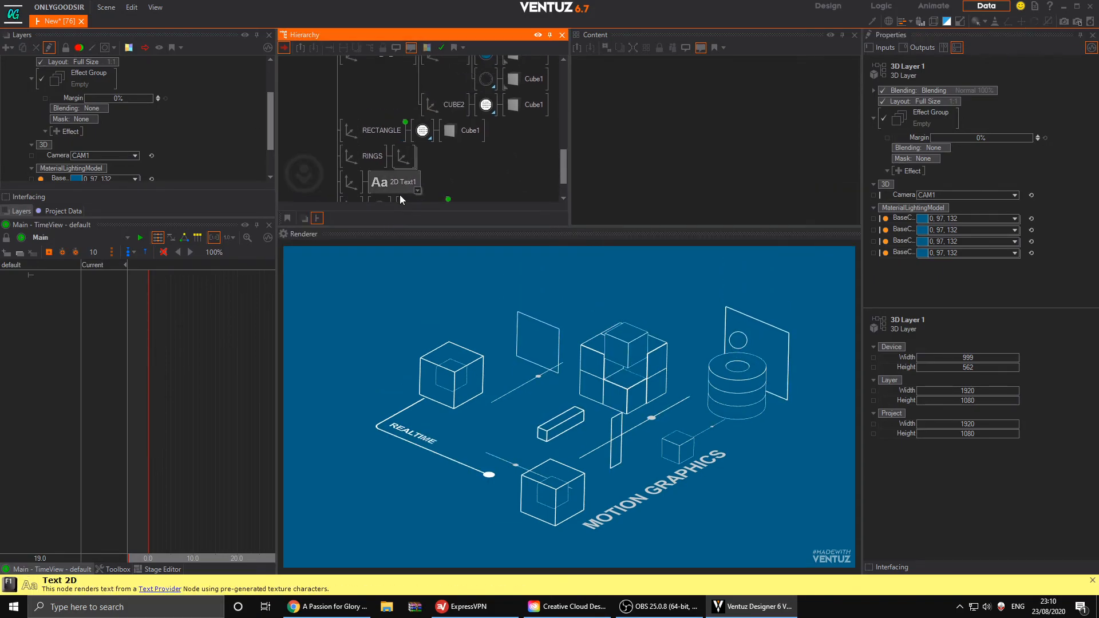
scroll(413, 166, "up", 7)
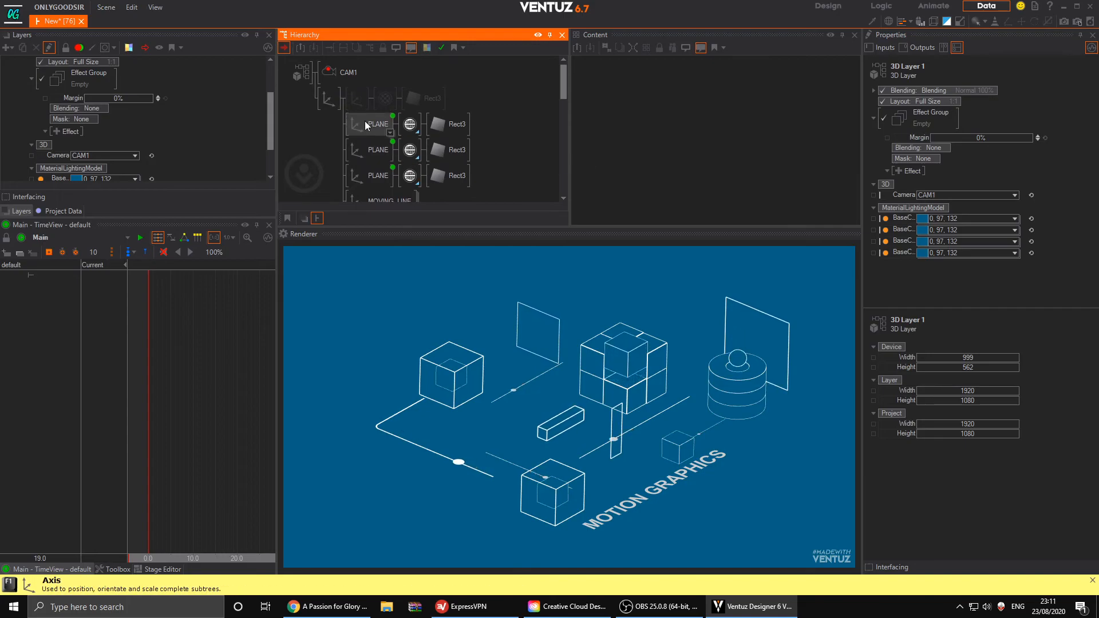
left_click(364, 123)
scroll(373, 172, "down", 2)
scroll(375, 171, "up", 1)
left_click(369, 115)
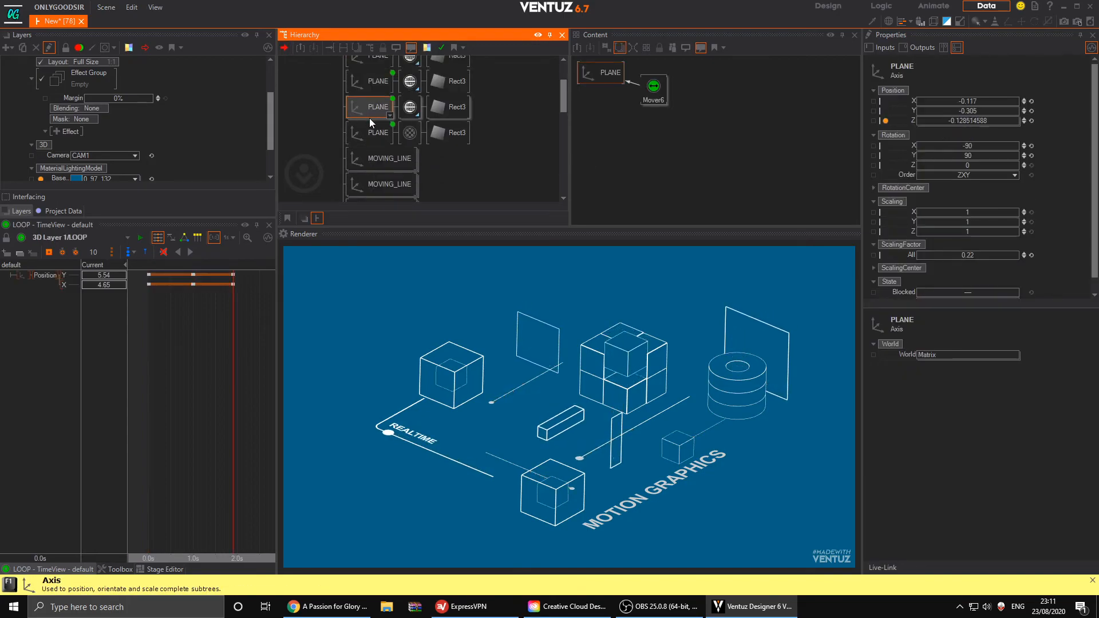
left_click(367, 131)
left_click(975, 111)
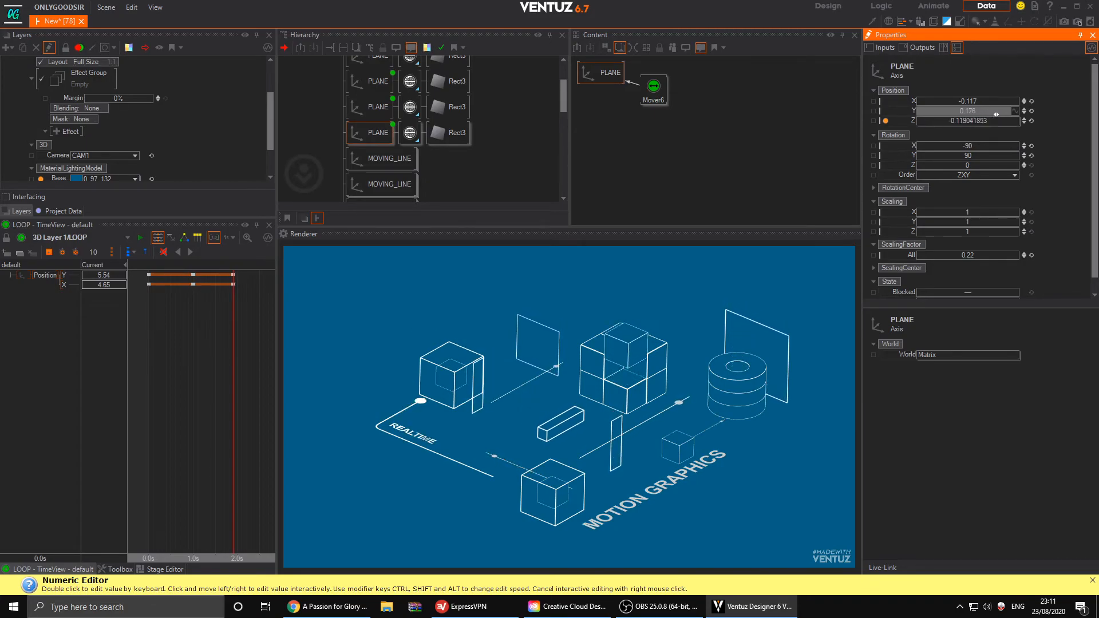
left_click_drag(1007, 114, 1005, 114)
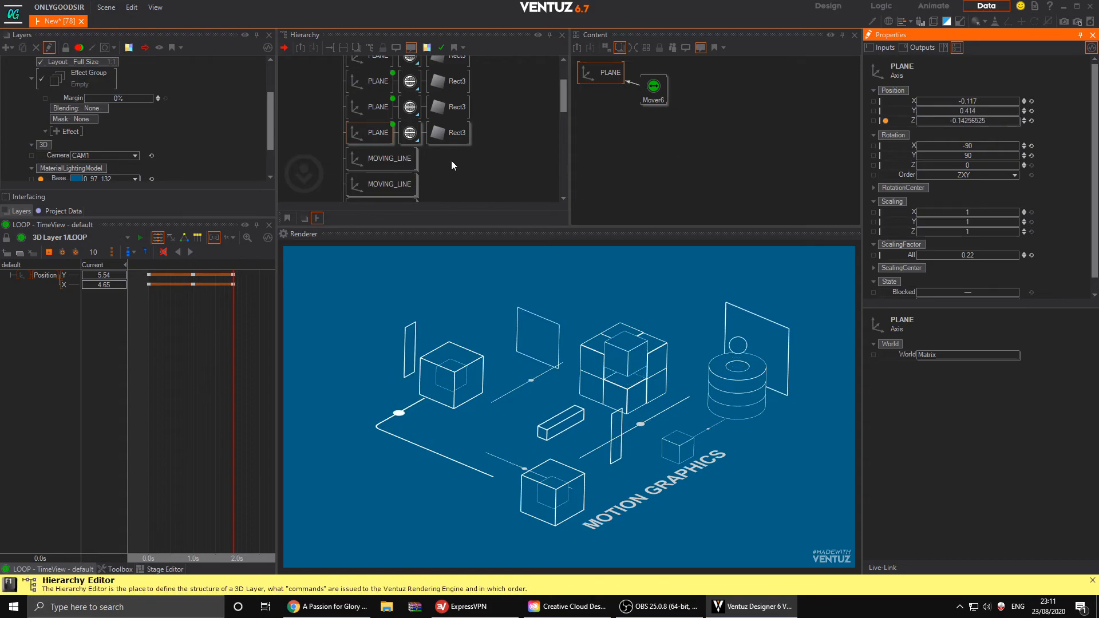
- Add a new Mover to the copied PLANE's content and bind it to the axis's Position X
left_click(375, 135)
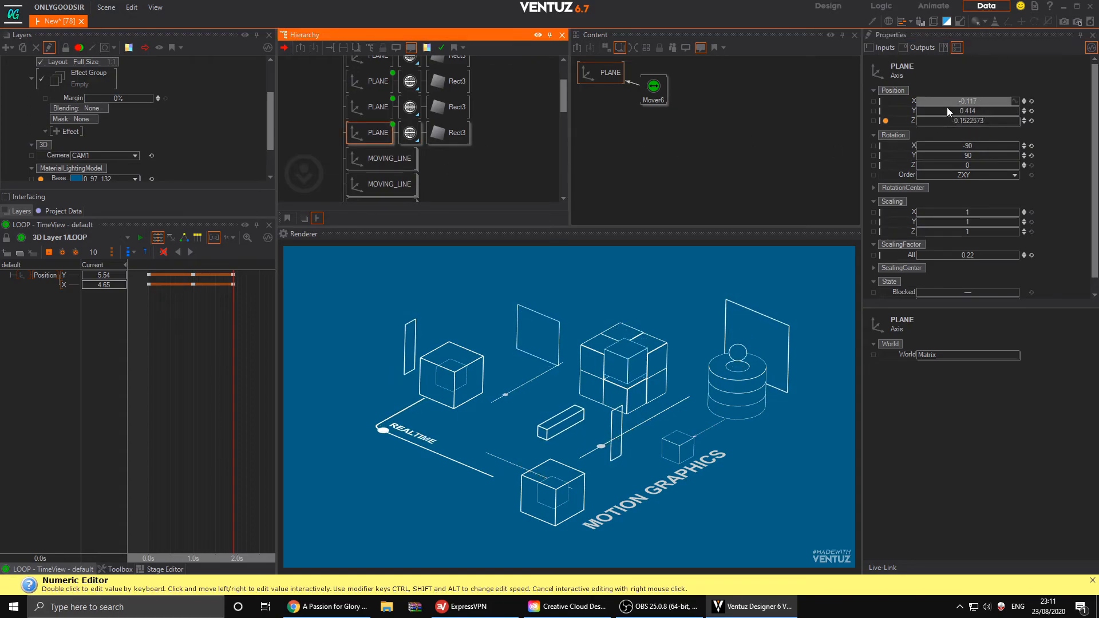
left_click(730, 122)
type("como")
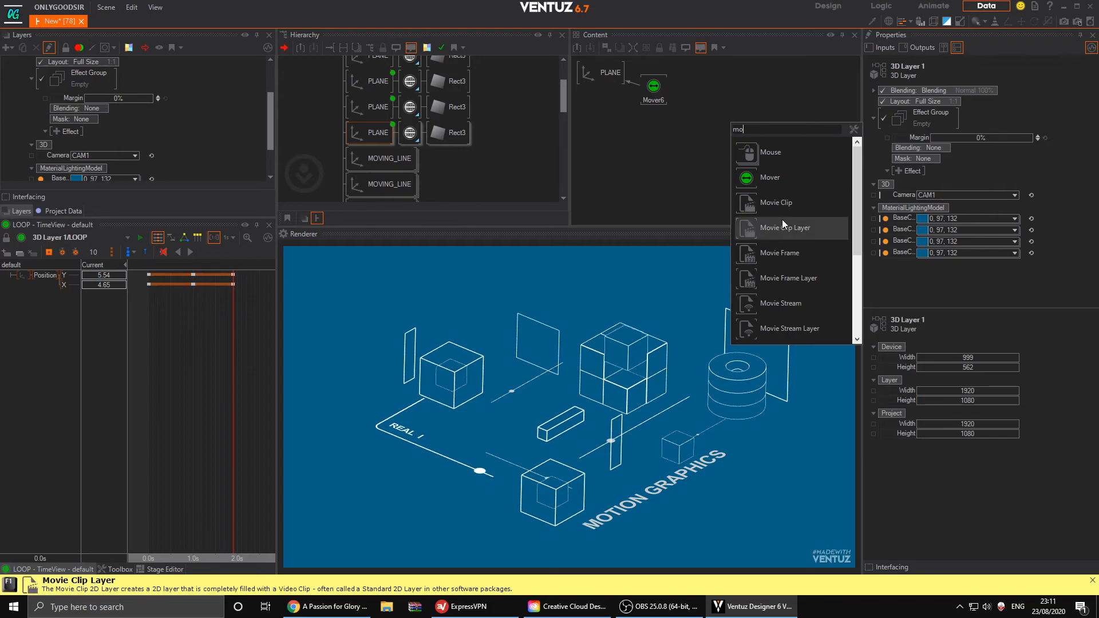
left_click_drag(751, 179, 647, 138)
left_click(605, 78)
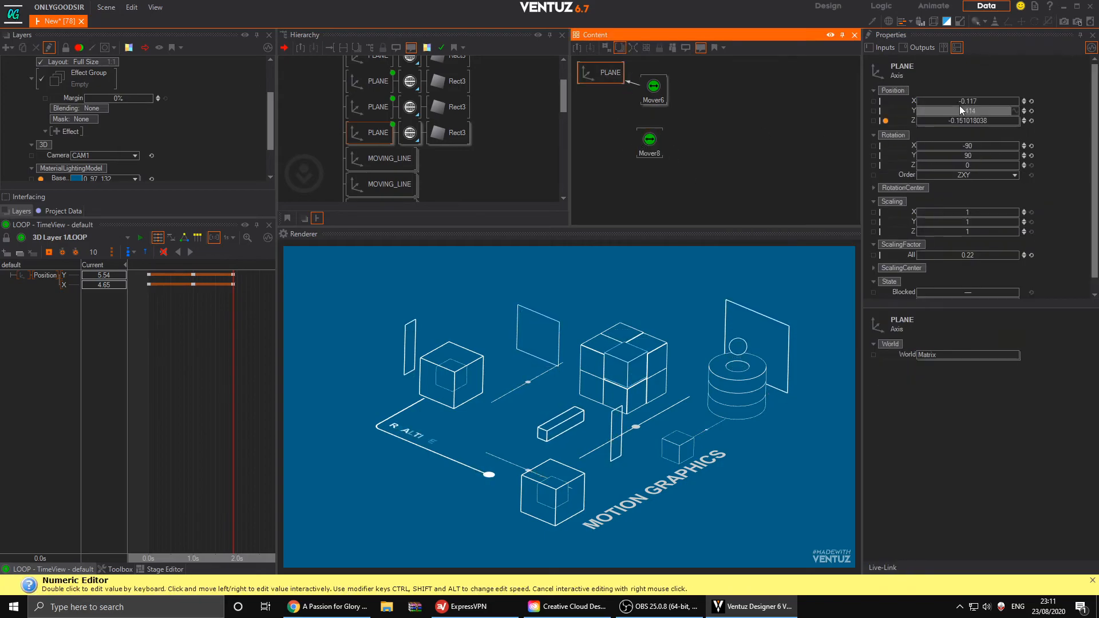
left_click_drag(885, 111, 645, 141)
left_click(606, 73)
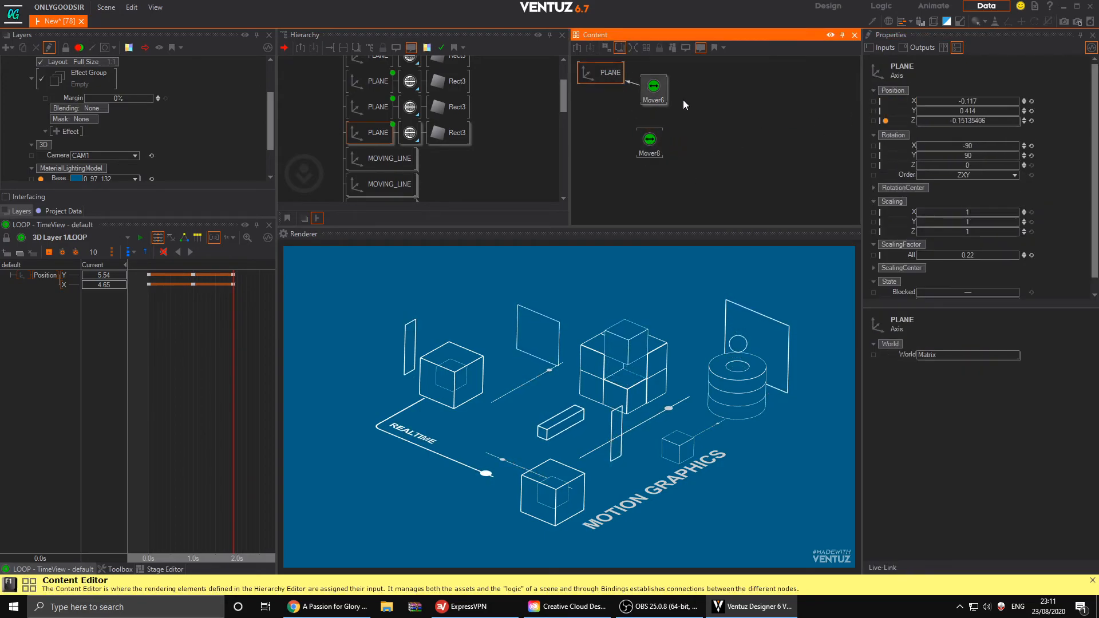
left_click_drag(910, 101, 650, 151)
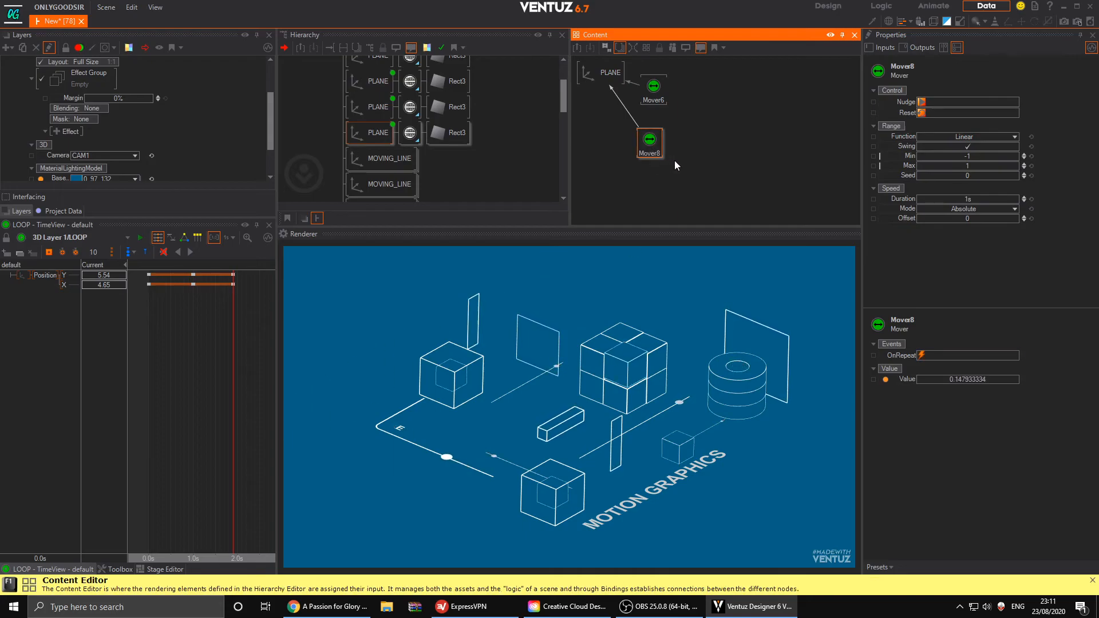
- Set the new Mover's minimum to -0.076, maximum to 0.108 and duration to 29.9 s
left_click_drag(981, 156, 986, 157)
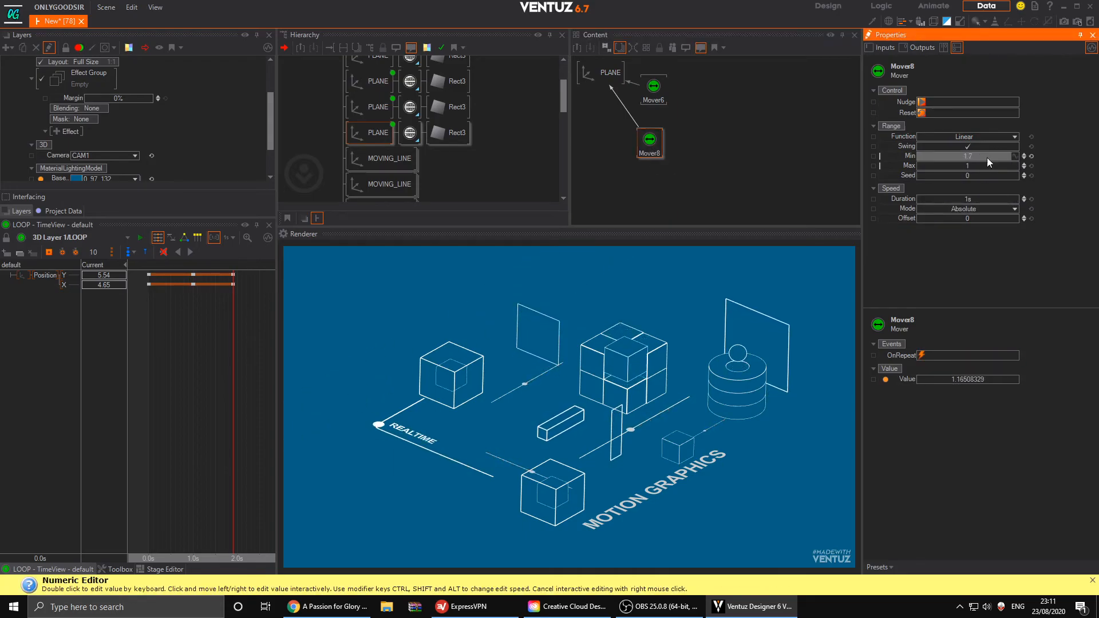
double_click(986, 156)
type("0")
key("Return")
double_click(983, 166)
type("0")
key("Return")
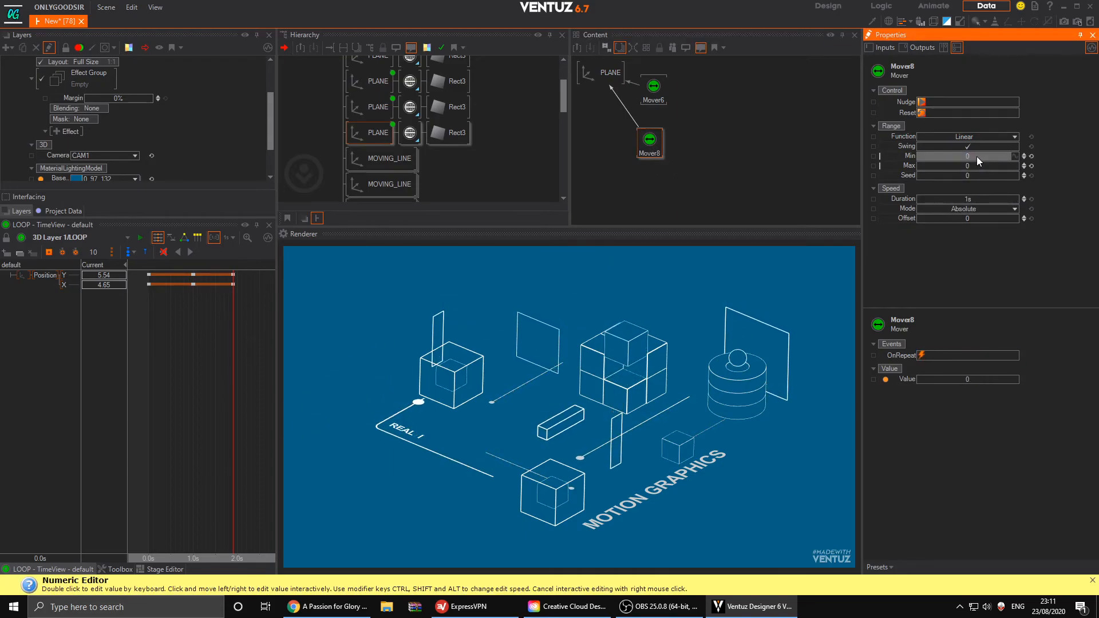
left_click_drag(953, 160, 950, 160)
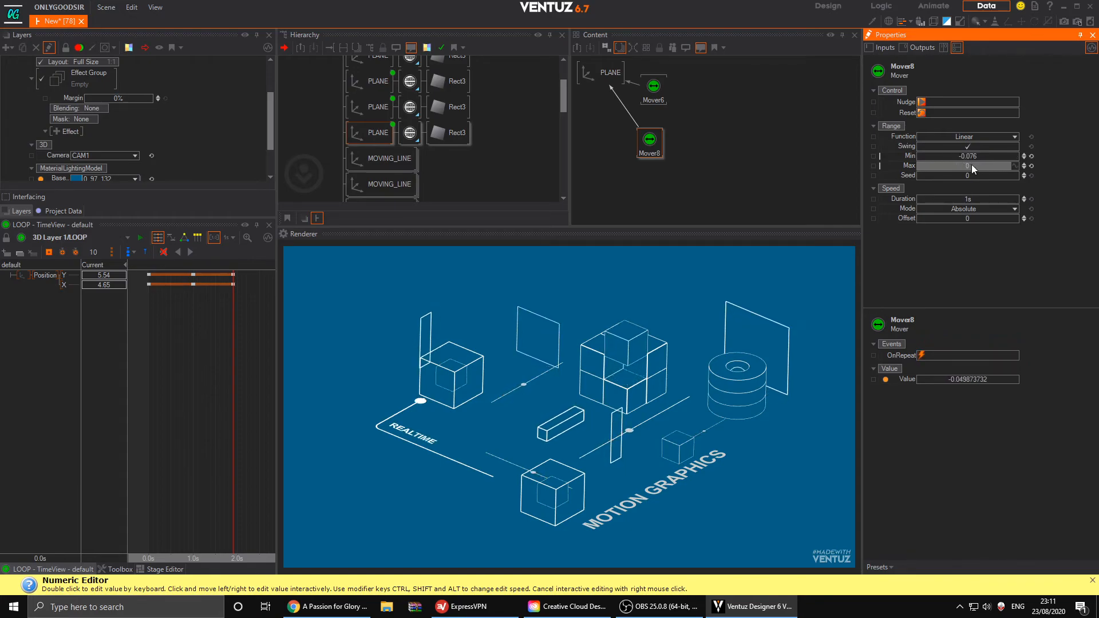
left_click_drag(972, 198, 1019, 198)
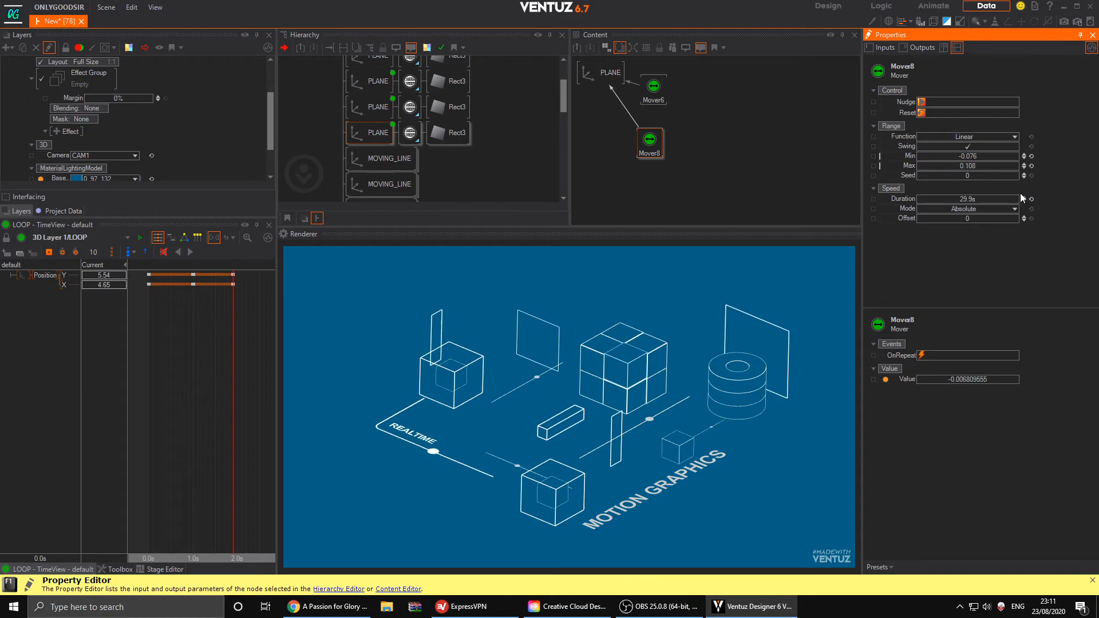
- Delete Mover6 from the copied PLANE and set the axis's Position Z to -0.0744 and Y to about 0.456
left_click(647, 89)
key("Delete")
left_click(616, 79)
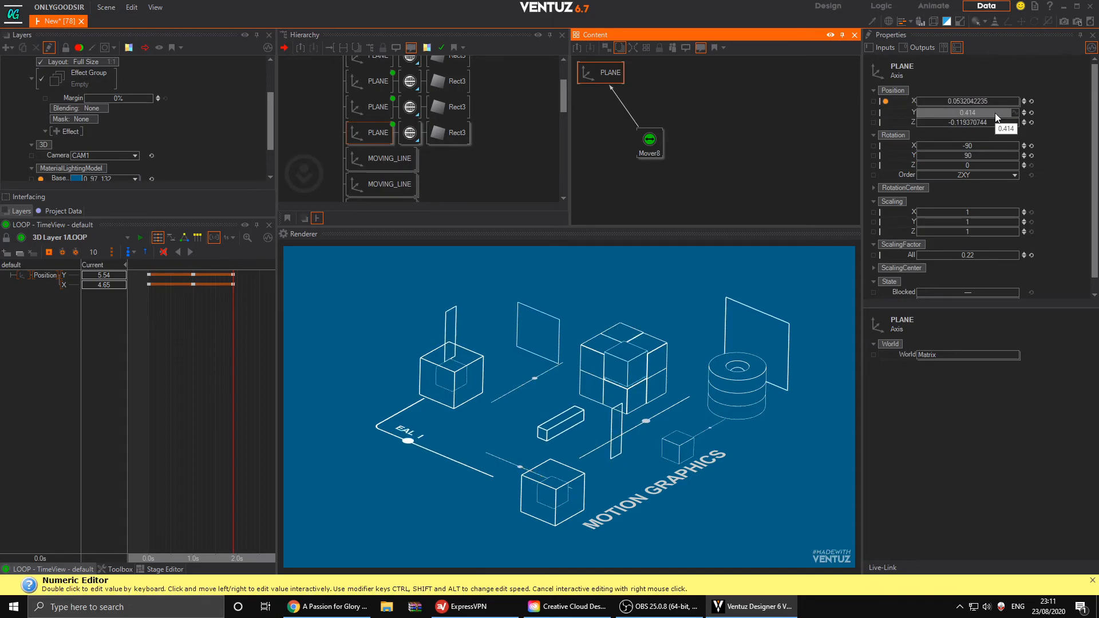
left_click_drag(995, 113, 990, 112)
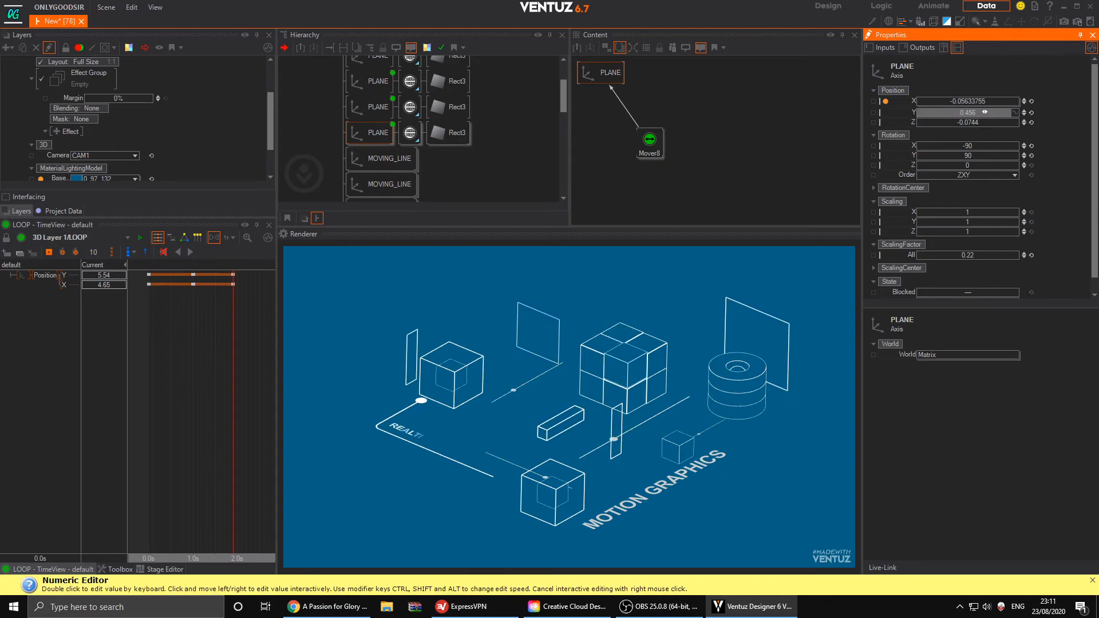
- Duplicate Rect3 under the copied PLANE and place a Color Solid material before the upper copy as its fill
left_click(449, 132)
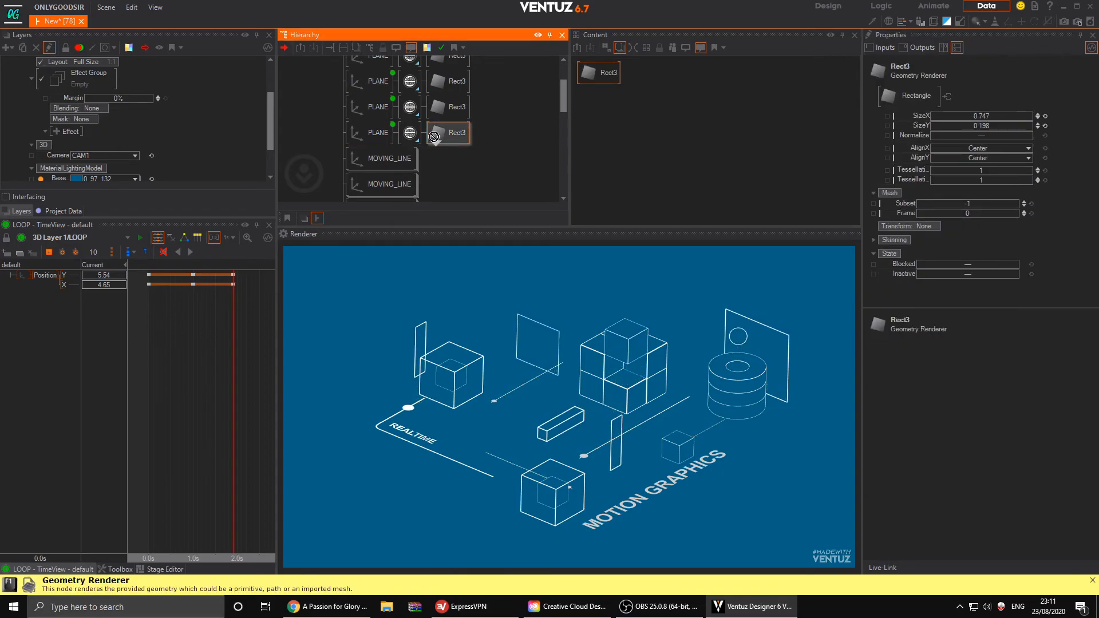
right_click_drag(412, 125, 412, 123)
left_click(430, 141)
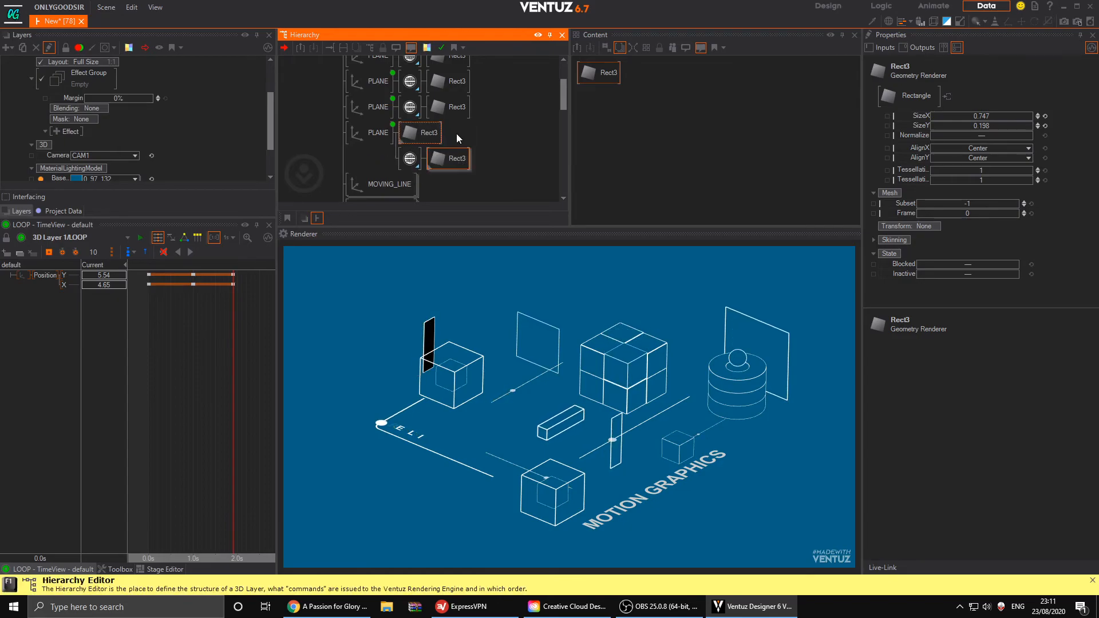
type("col")
left_click_drag(473, 294, 436, 182)
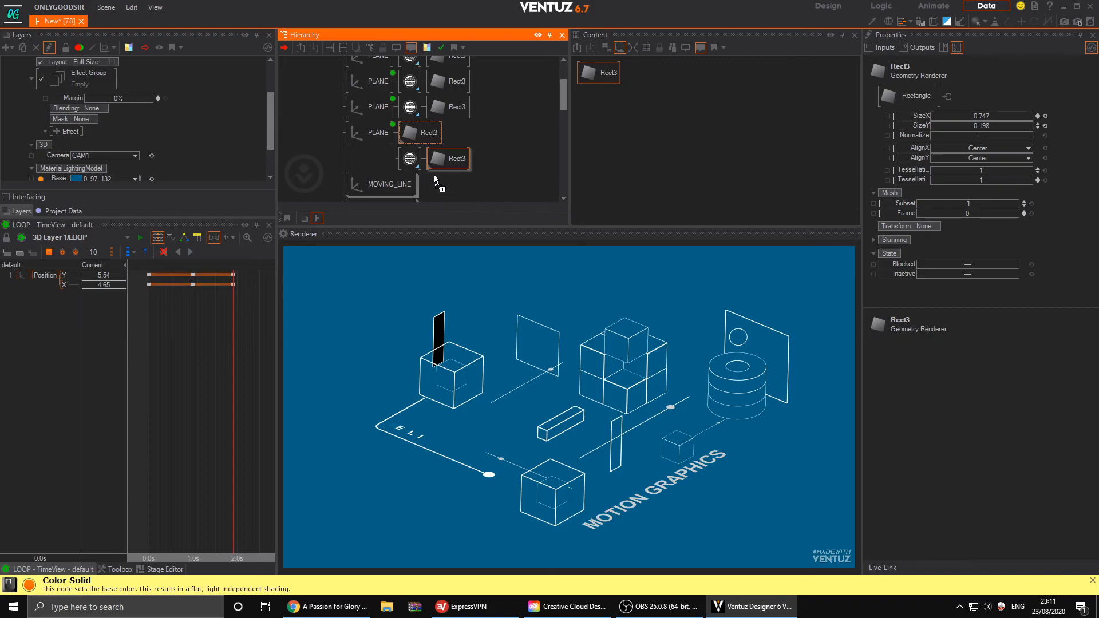
left_click_drag(406, 136, 406, 135)
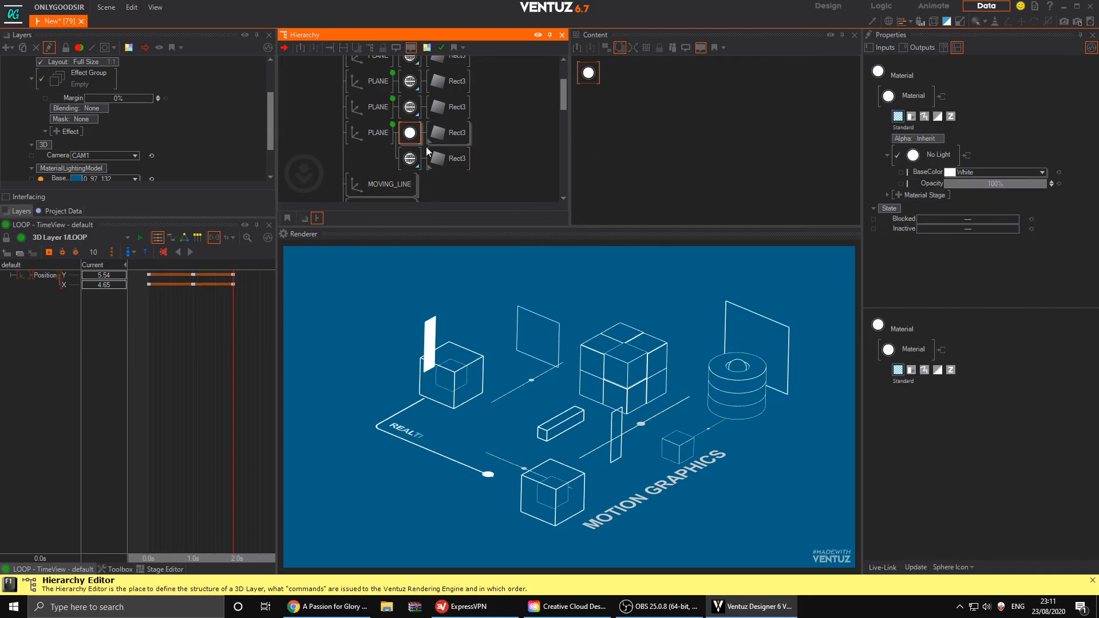
- Bind the new fill material's BaseColor to the blue material found under CUBE3 in the CUBE_IN_CUBE axis
scroll(404, 114, "down", 3)
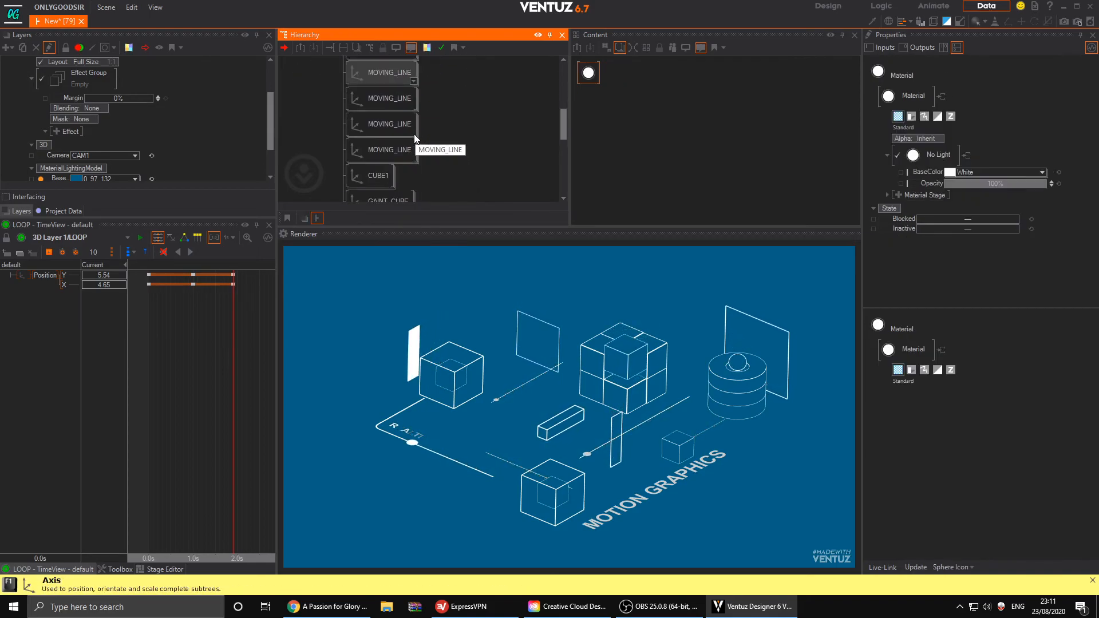
left_click(413, 81)
left_click(412, 132)
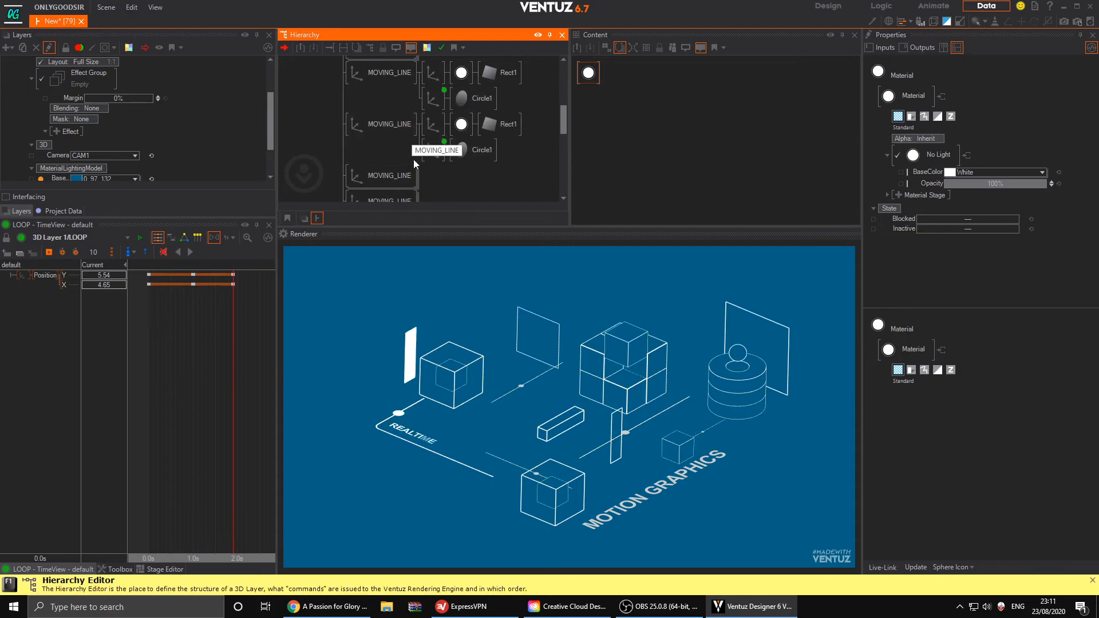
scroll(407, 165, "down", 2)
scroll(413, 157, "down", 1)
left_click(491, 163)
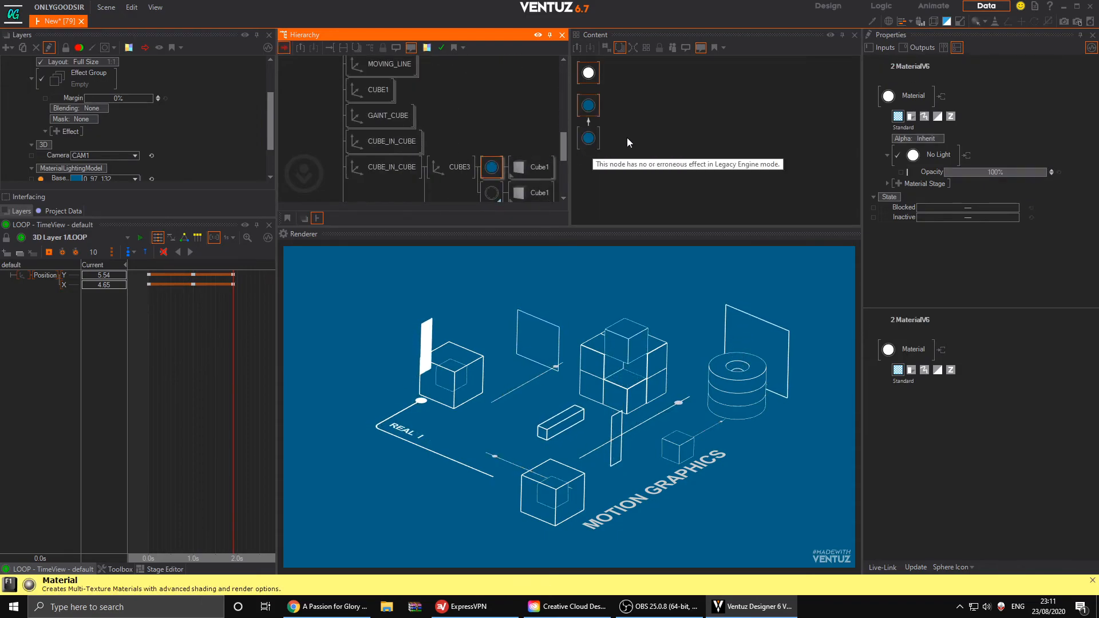
left_click(606, 144)
left_click_drag(584, 78, 632, 106)
left_click_drag(931, 172, 587, 135)
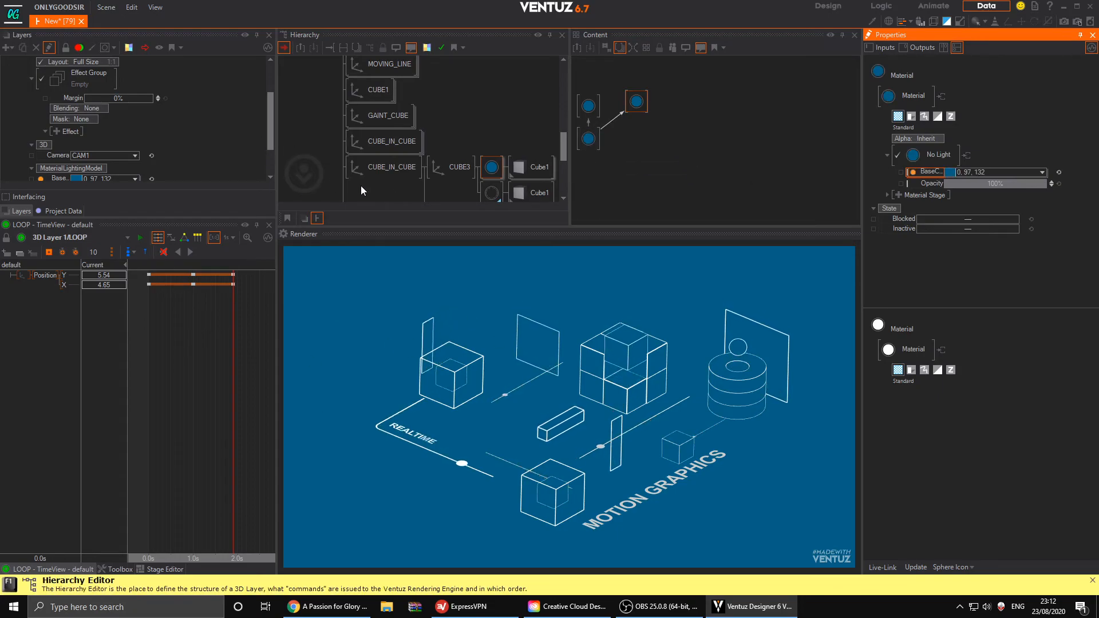
- Set the copied PLANE axis's Position Y to 0.233
scroll(391, 119, "up", 3)
scroll(387, 131, "up", 5)
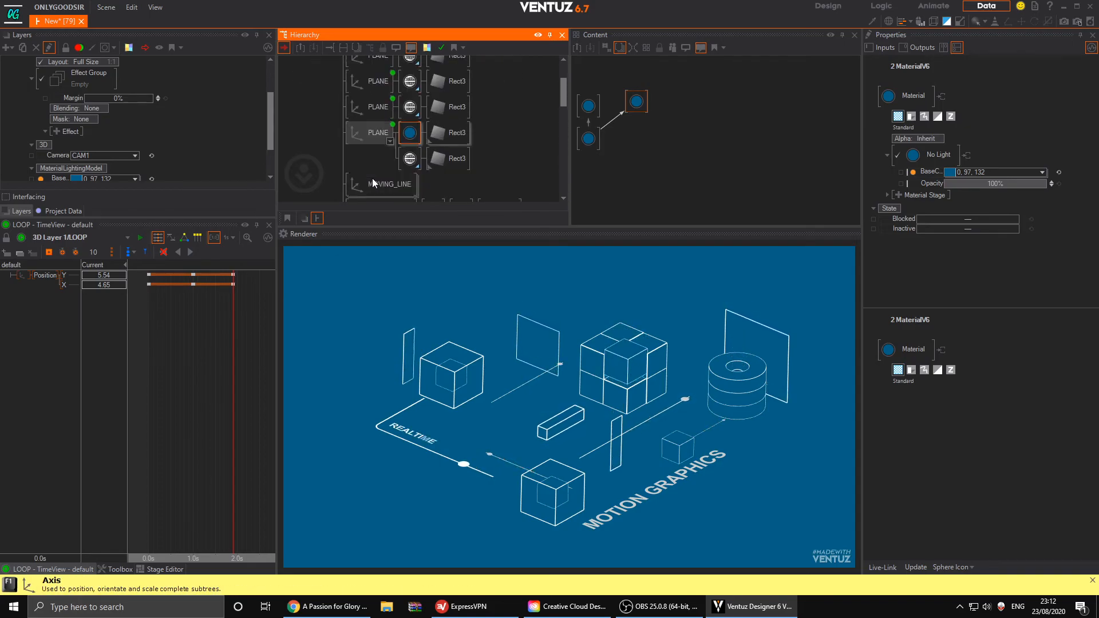
left_click(375, 133)
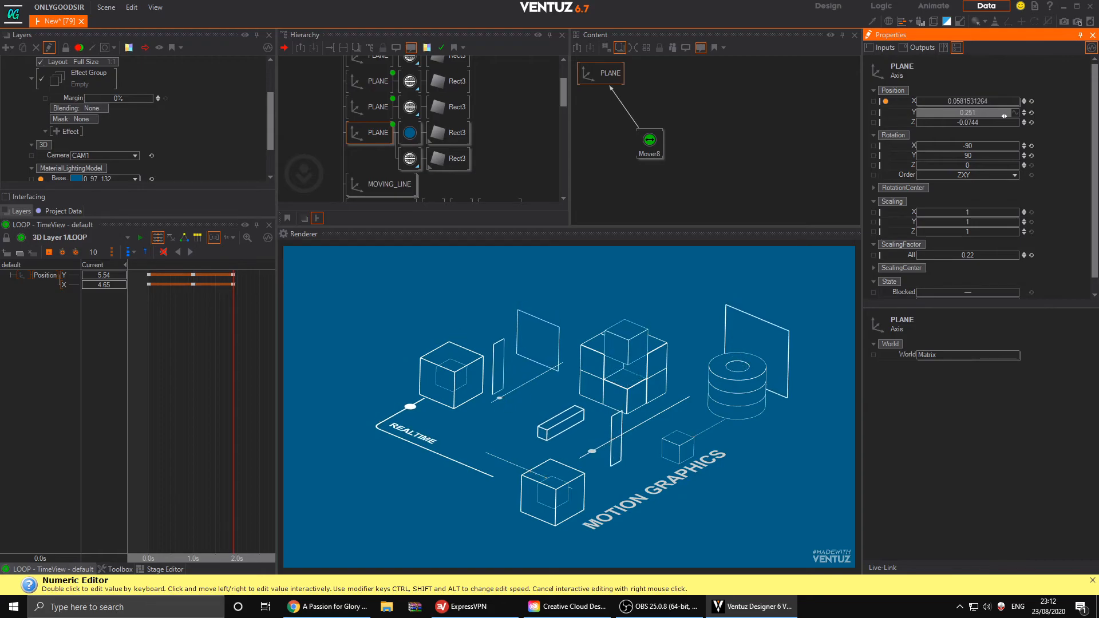
left_click_drag(1008, 116, 999, 116)
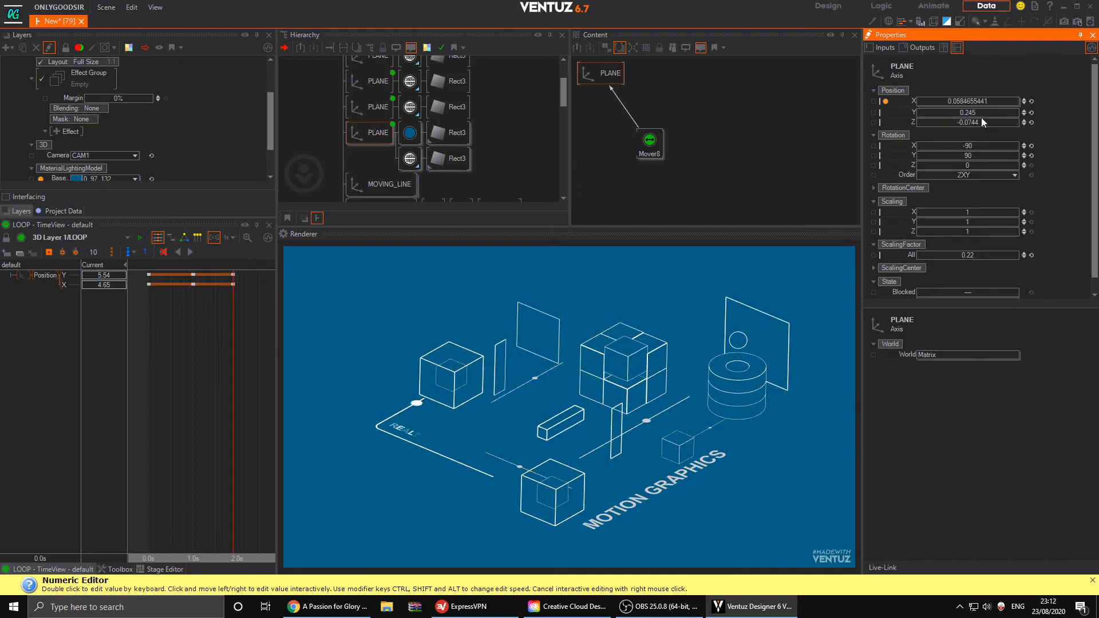
left_click_drag(973, 112, 948, 112)
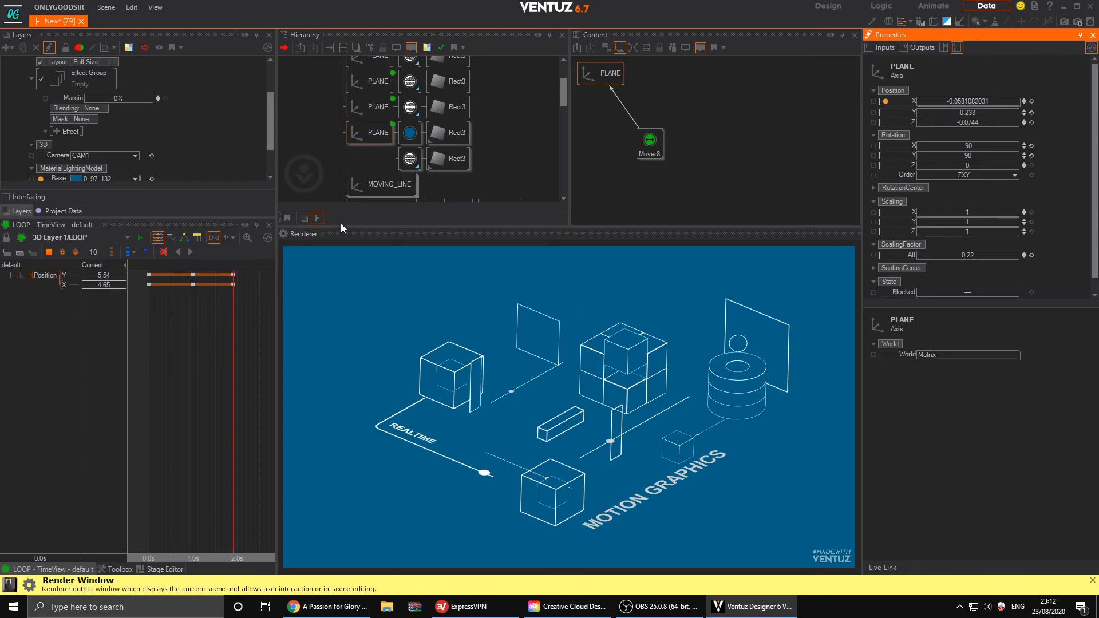
- Resize both Rect3 rectangles under the copied PLANE to SizeX 0.247 and SizeY 0.518
left_click(458, 134)
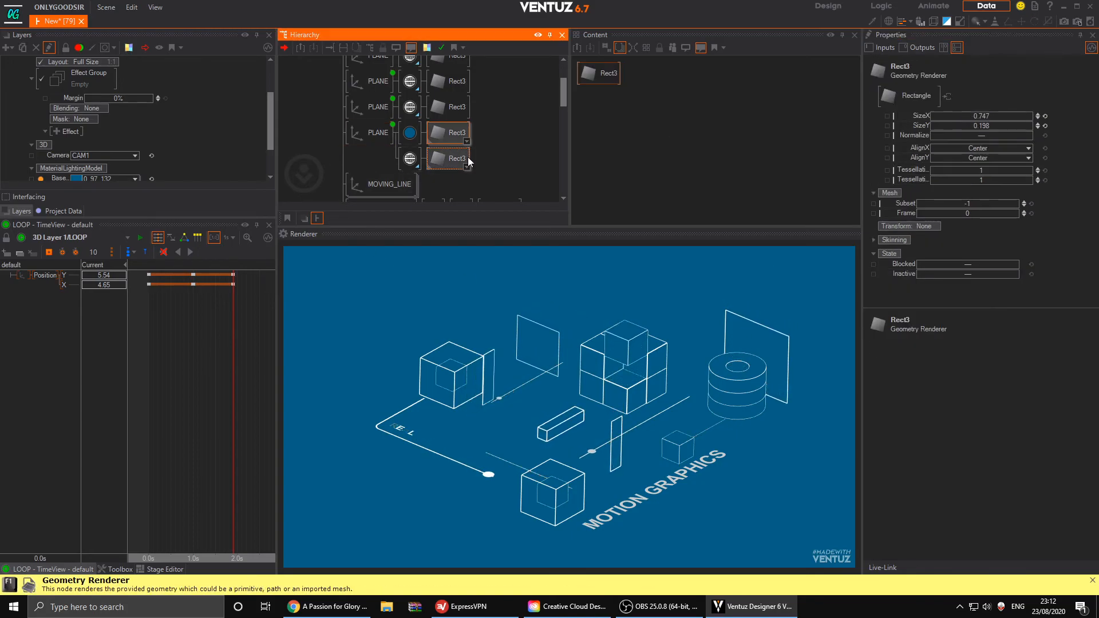
left_click_drag(981, 115, 972, 115)
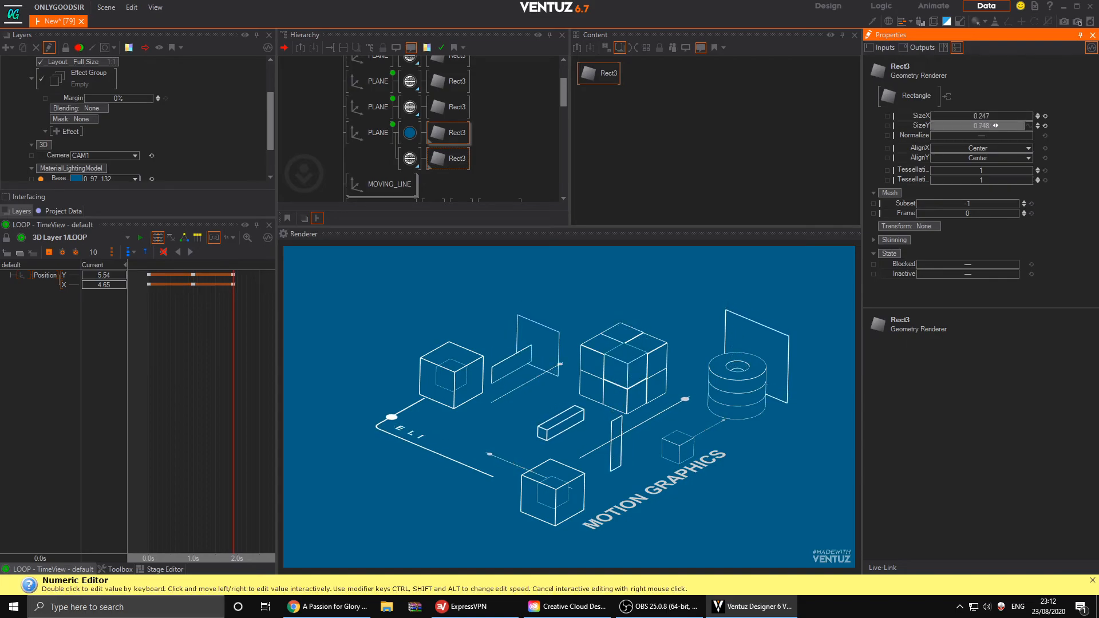
left_click_drag(996, 126, 988, 125)
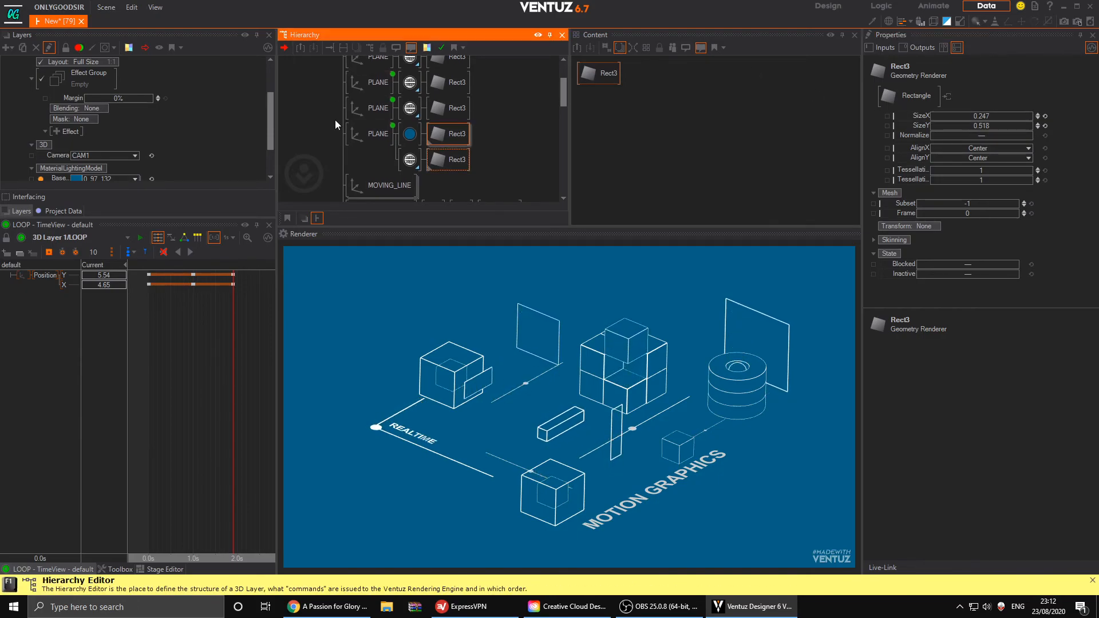
- Insert a Spread node before the root axis below CAM1, without a Continue output
scroll(345, 100, "up", 2)
middle_click(324, 100)
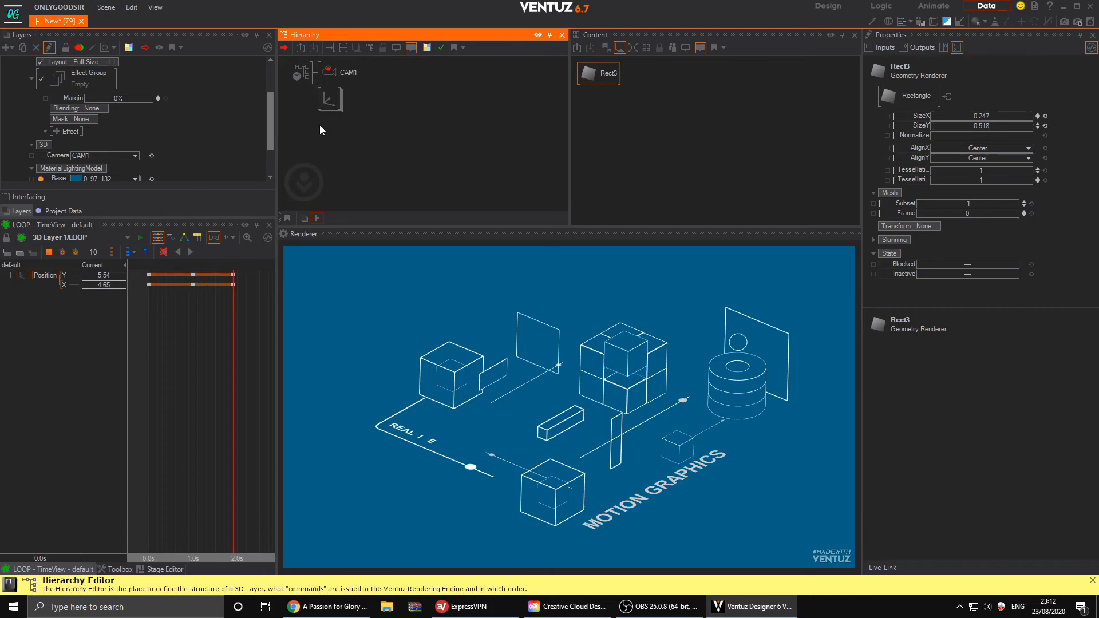
double_click(321, 128)
type("spread")
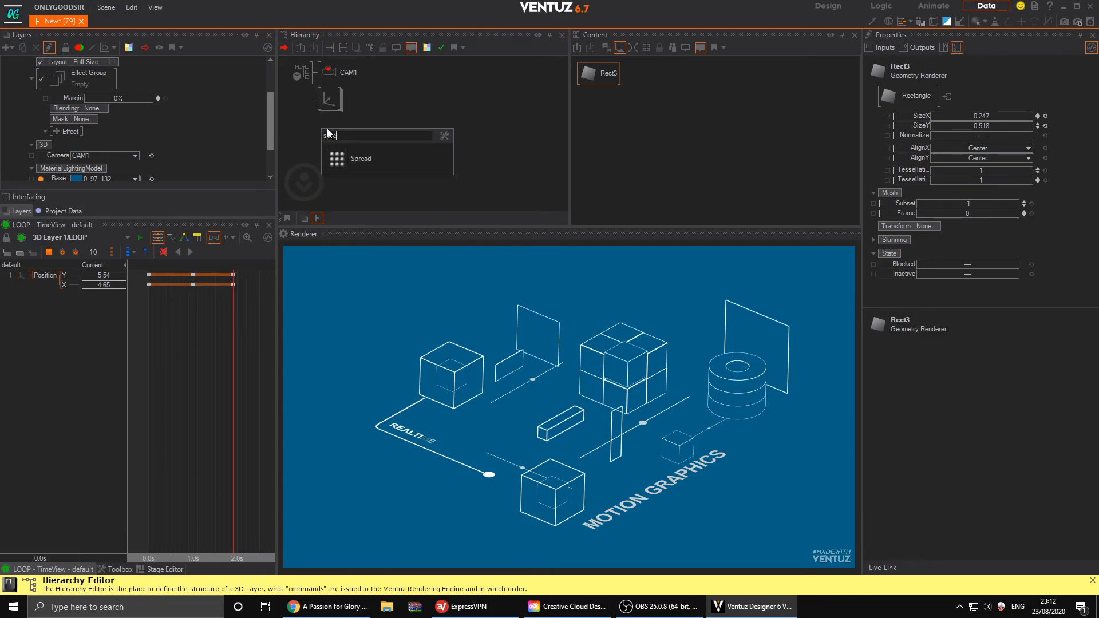
left_click(328, 149)
left_click(323, 102)
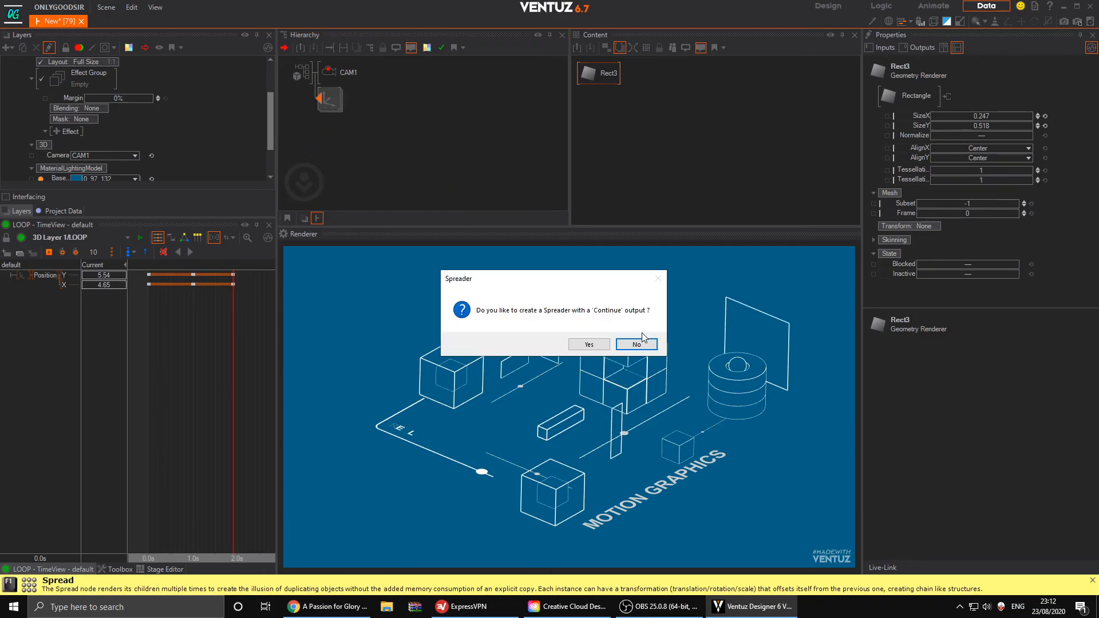
left_click(638, 347)
- Set the Spread's Position X to -15.7, Y to 9.9 and Z to 0, with count 5 and Mirror enabled
mouse_move(967, 111)
left_mouse_down()
mouse_move(1006, 114)
mouse_move(983, 121)
mouse_move(959, 102)
mouse_move(929, 104)
mouse_move(966, 115)
left_mouse_up()
left_click(1031, 120)
left_click(338, 99)
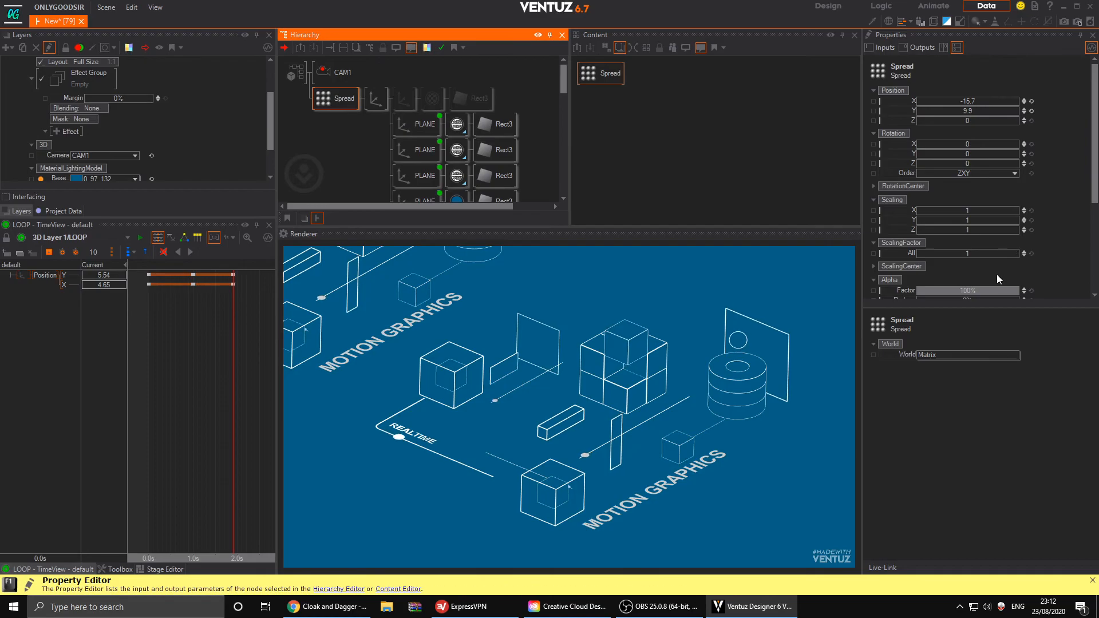
scroll(997, 274, "down", 3)
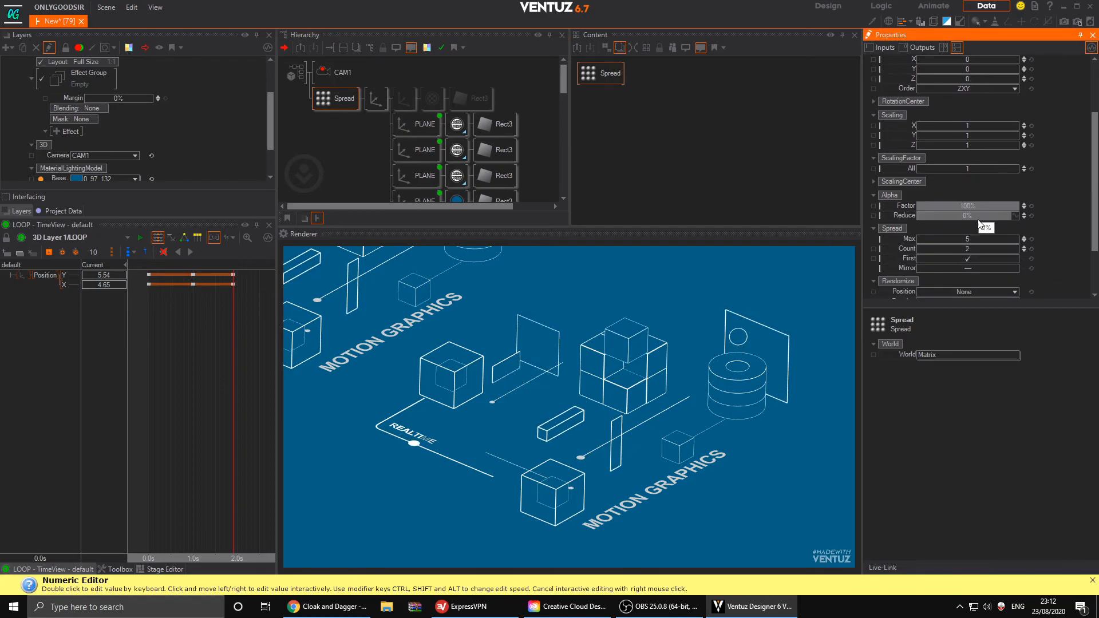
left_click(974, 267)
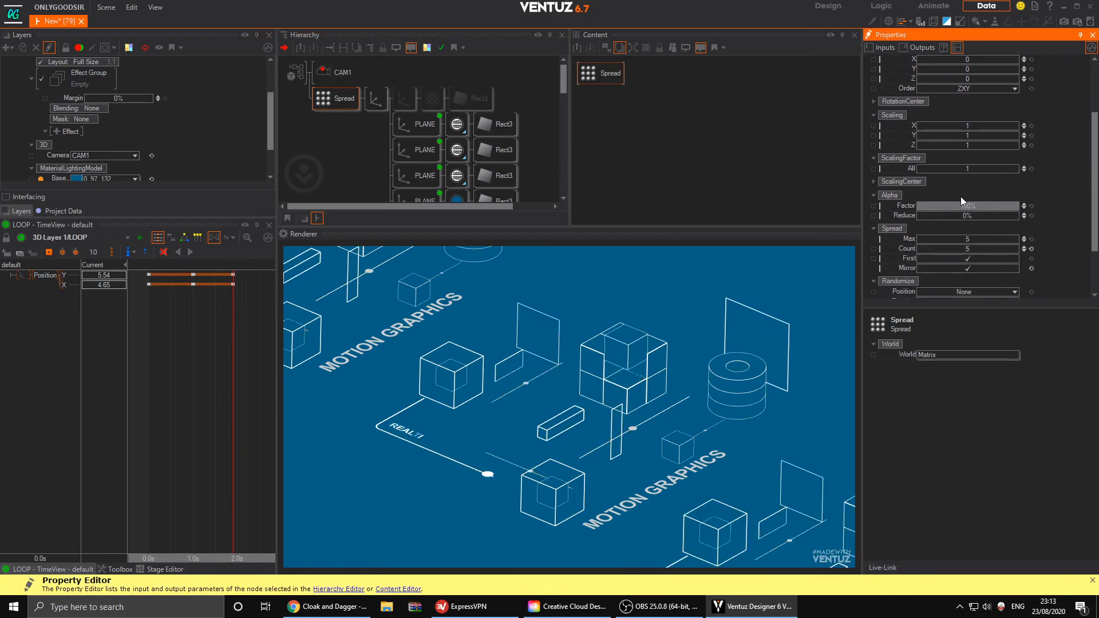
- Insert an Axis before the Spread, keep its position at 0 and set its overall scaling factor to 0.421
left_click(325, 128)
type("ax")
left_click_drag(340, 156, 321, 101)
left_click_drag(977, 119, 1012, 120)
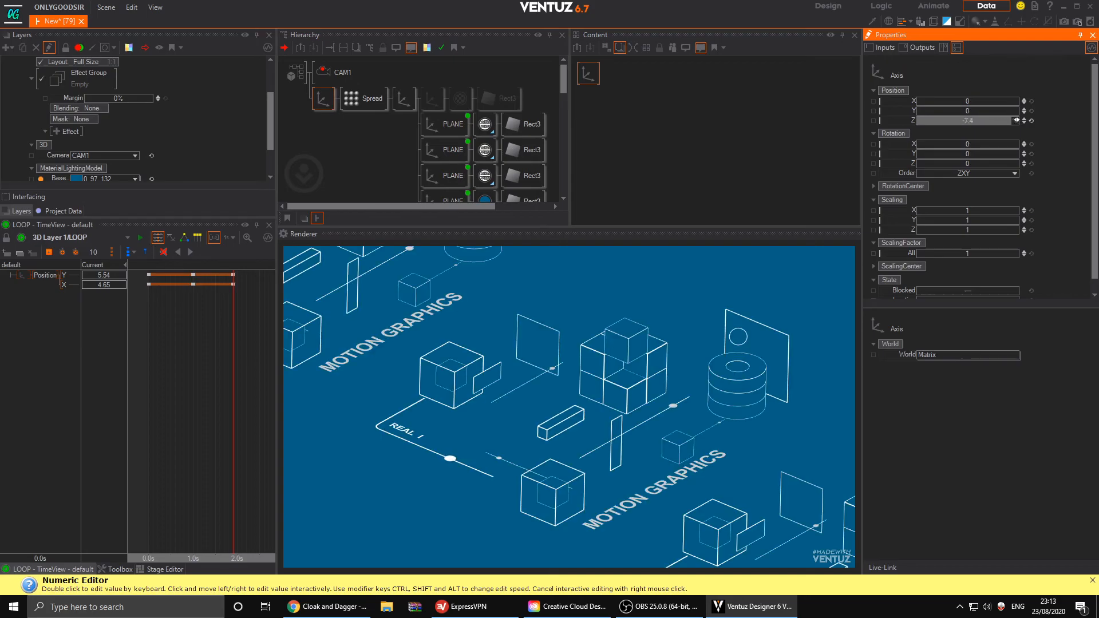
left_click(1031, 120)
mouse_move(977, 253)
left_mouse_down()
mouse_move(890, 254)
mouse_move(998, 253)
left_mouse_up()
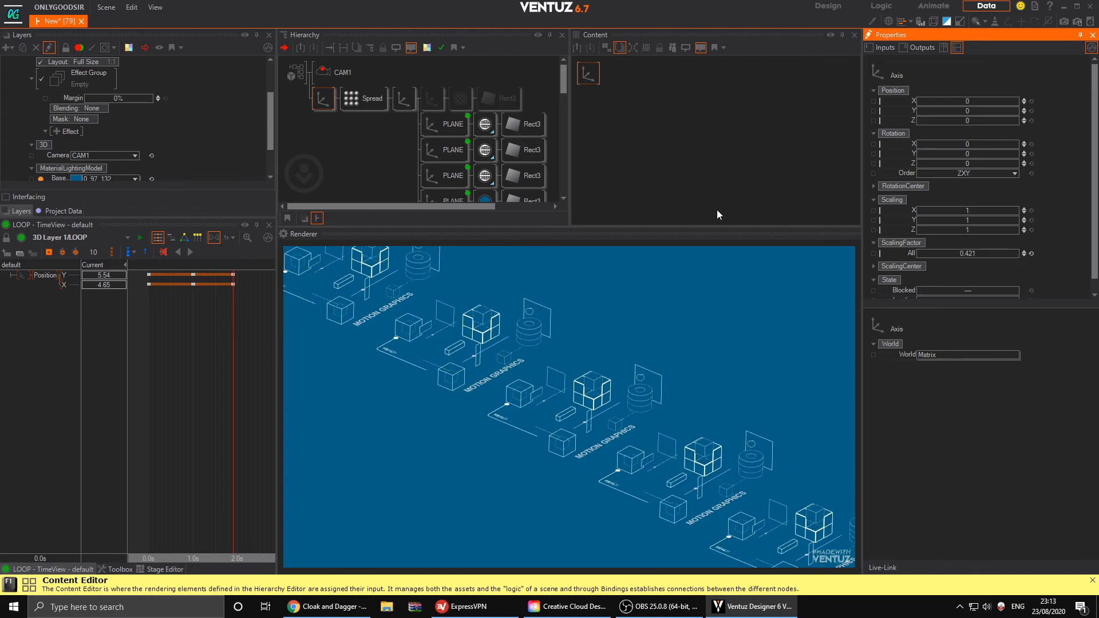
- Insert a second Spread before the scaled axis, without a Continue output
left_click(373, 101)
type("spre")
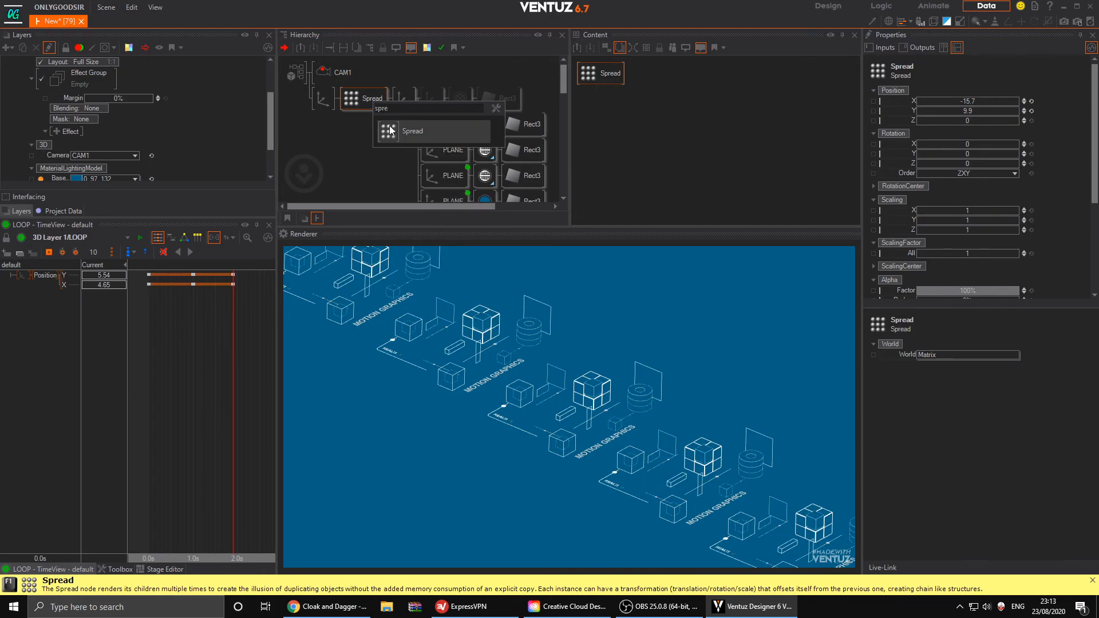
mouse_move(389, 132)
left_mouse_down()
mouse_move(345, 97)
mouse_move(318, 101)
left_mouse_up()
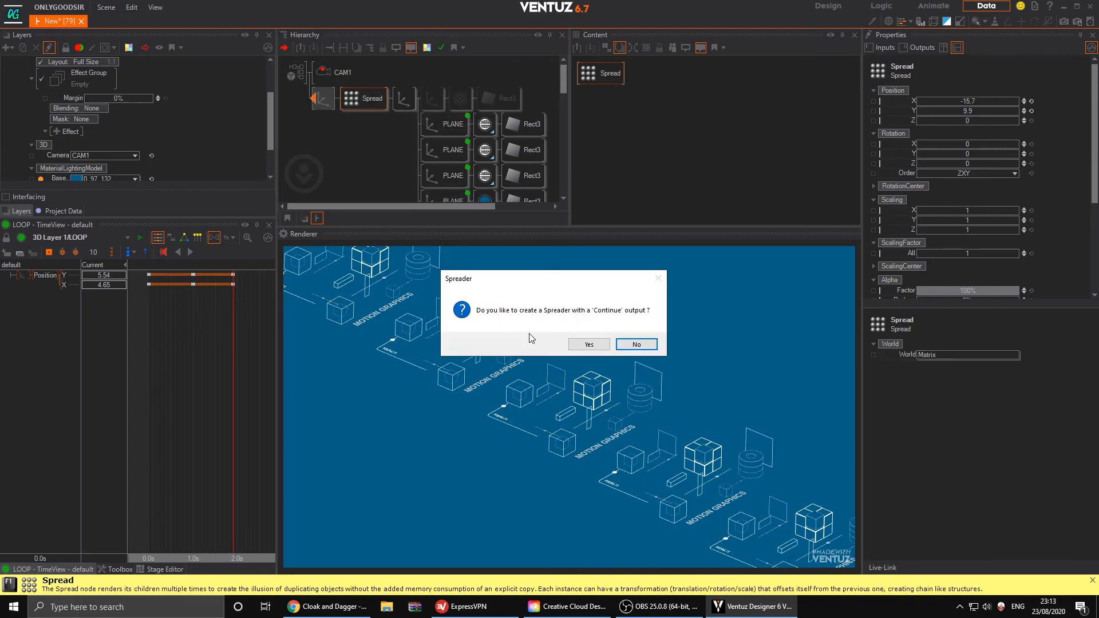
left_click(632, 347)
- Offset the second Spread's copies along Position X and set its count to 5 with Mirror enabled
left_click_drag(956, 101, 1031, 98)
scroll(987, 244, "down", 3)
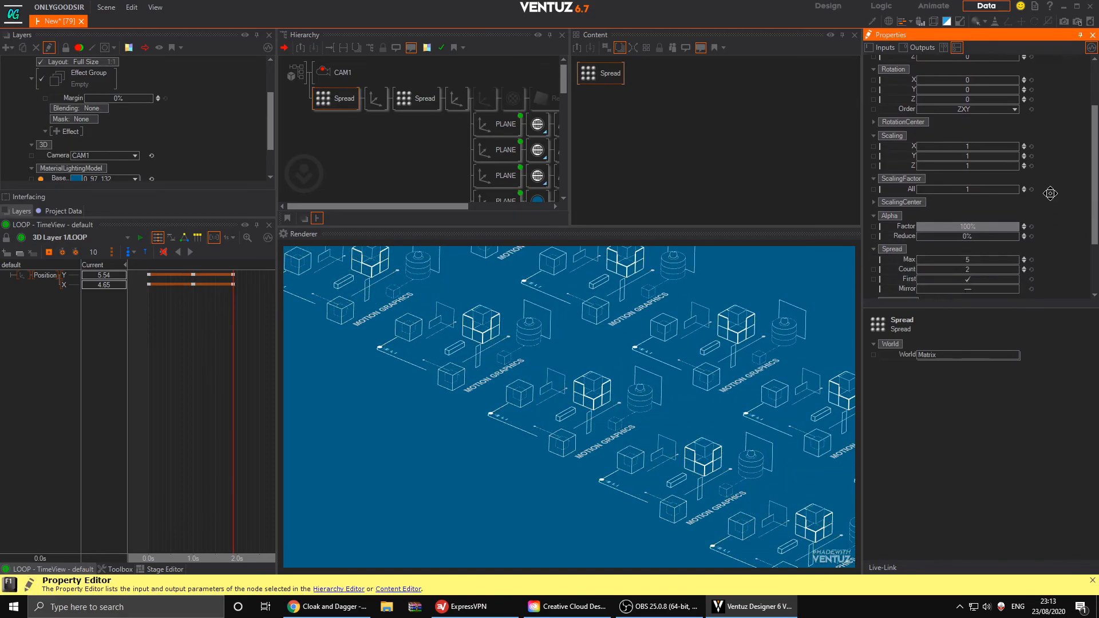
left_click_drag(986, 218, 1063, 198)
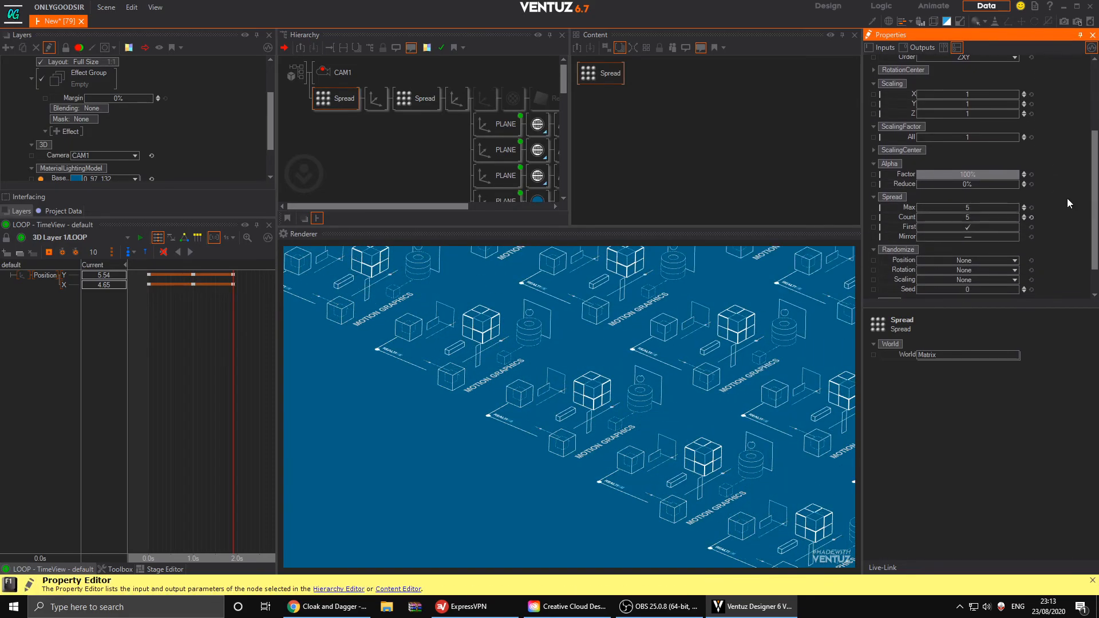
left_click(986, 236)
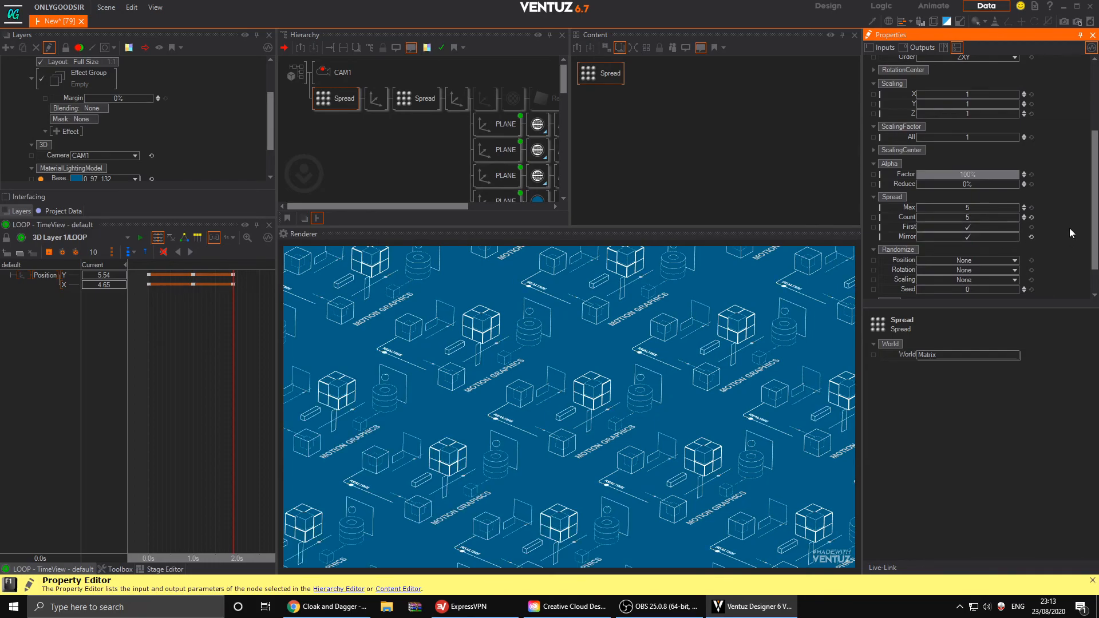
- Set the axis between the two Spreads to Position Z 2.07 and slightly increase its overall scaling factor
left_click(375, 99)
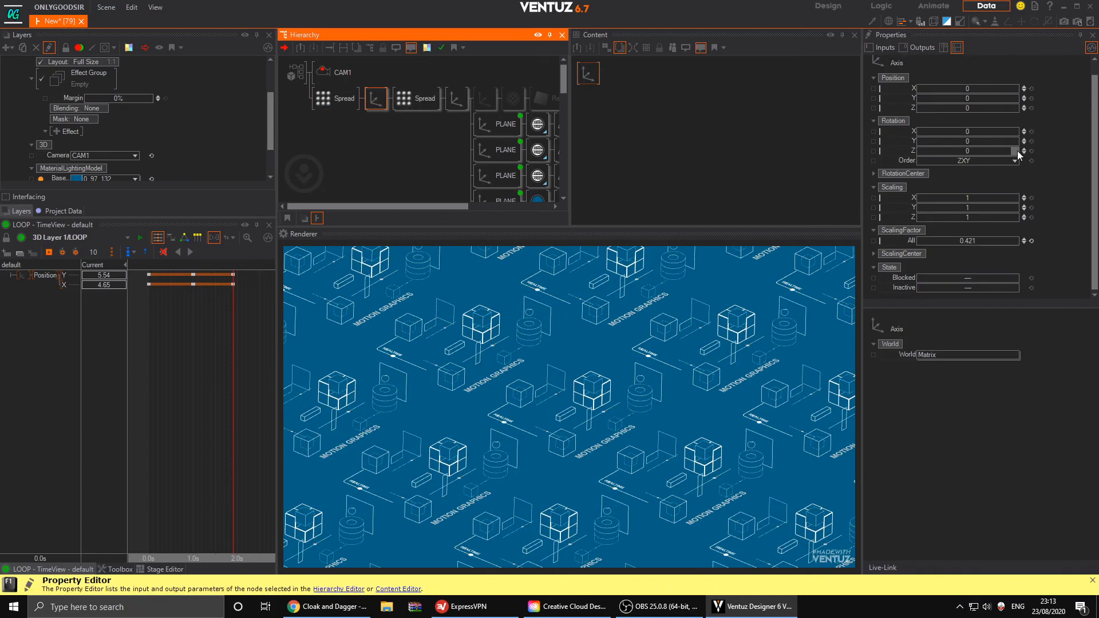
left_click_drag(986, 111, 1017, 114)
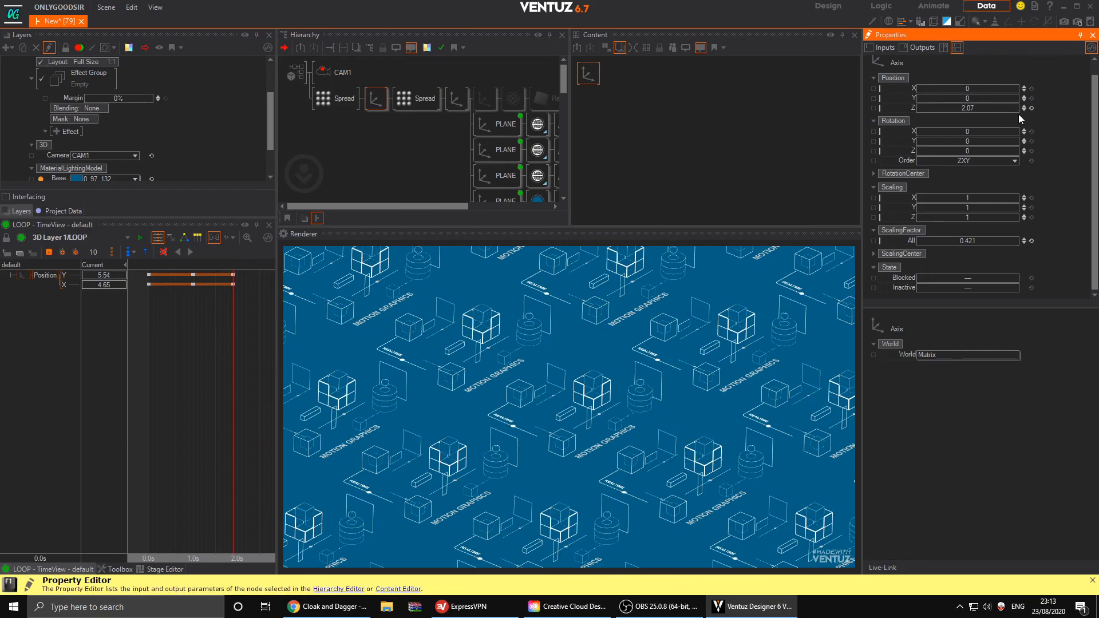
mouse_move(985, 240)
left_mouse_down()
mouse_move(1018, 239)
mouse_move(983, 242)
left_mouse_up()
- Set CAM1's PositionZ to -28.6 and its orthogonal projection Y to -2
left_click(351, 73)
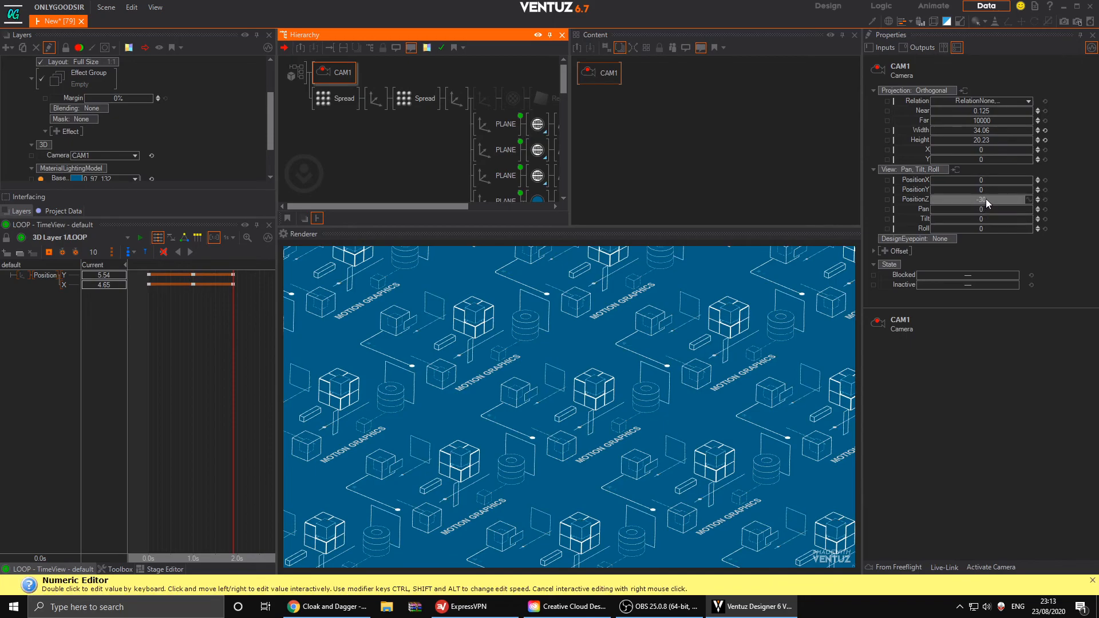
left_click_drag(985, 198, 987, 198)
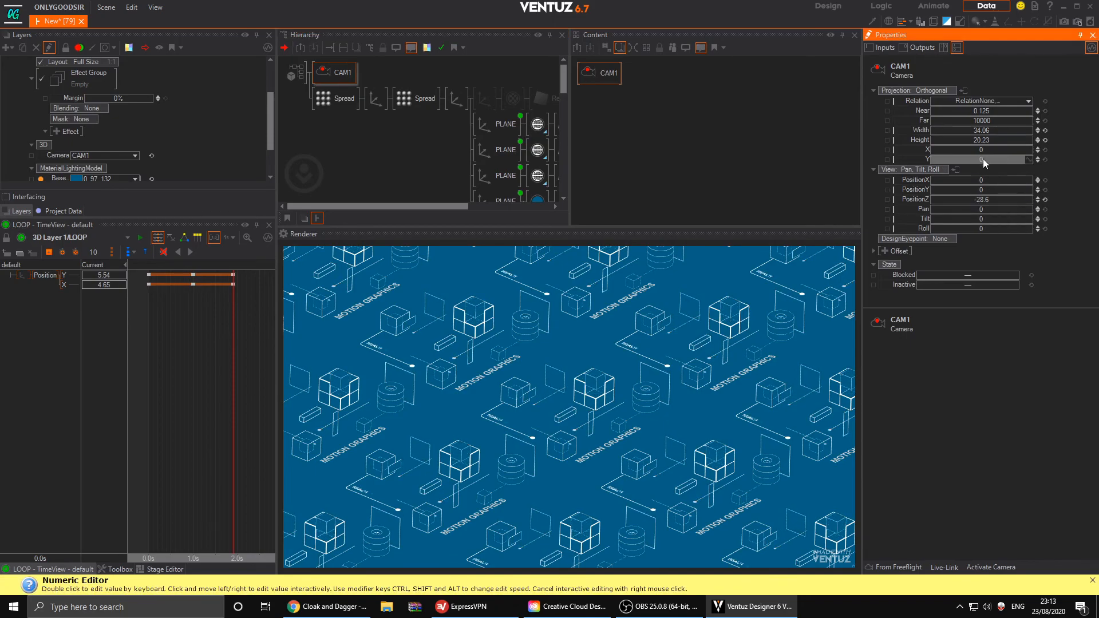
left_click_drag(994, 161, 953, 160)
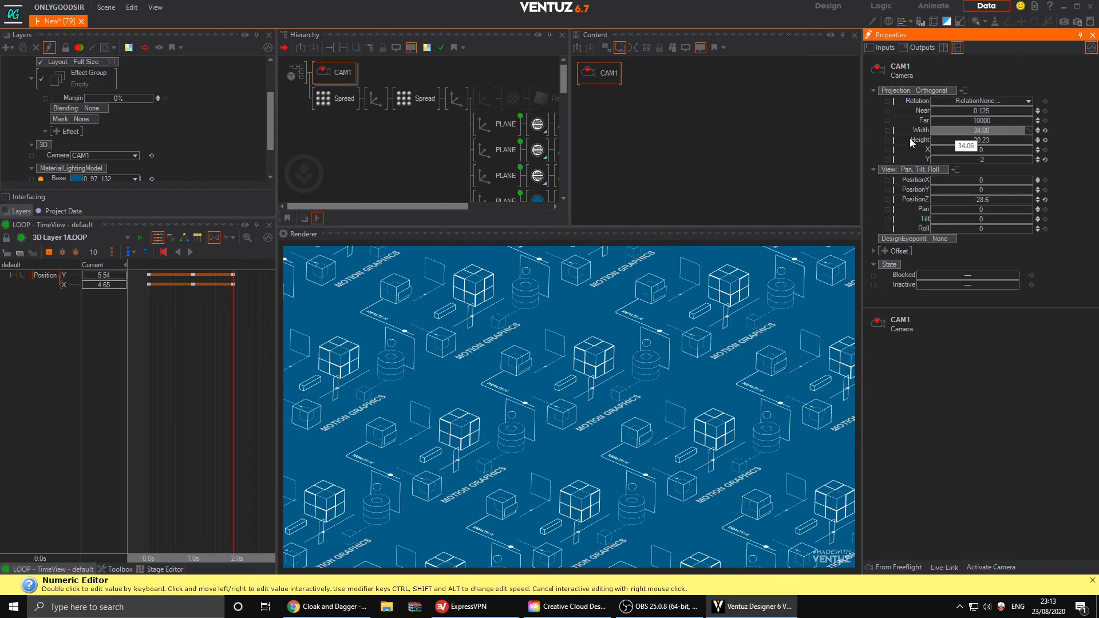
- Insert an Axis before the outer Spread and set its scaling factor to 1.485 and Position X to 17.16
left_click(326, 100)
left_click_drag(318, 101, 319, 99)
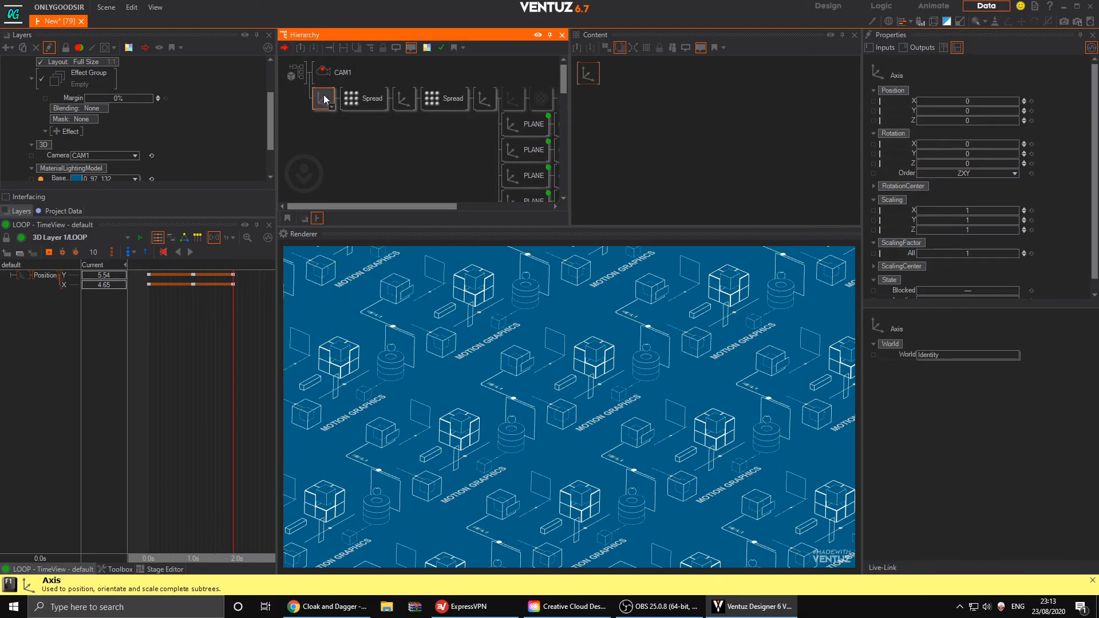
left_click(966, 253)
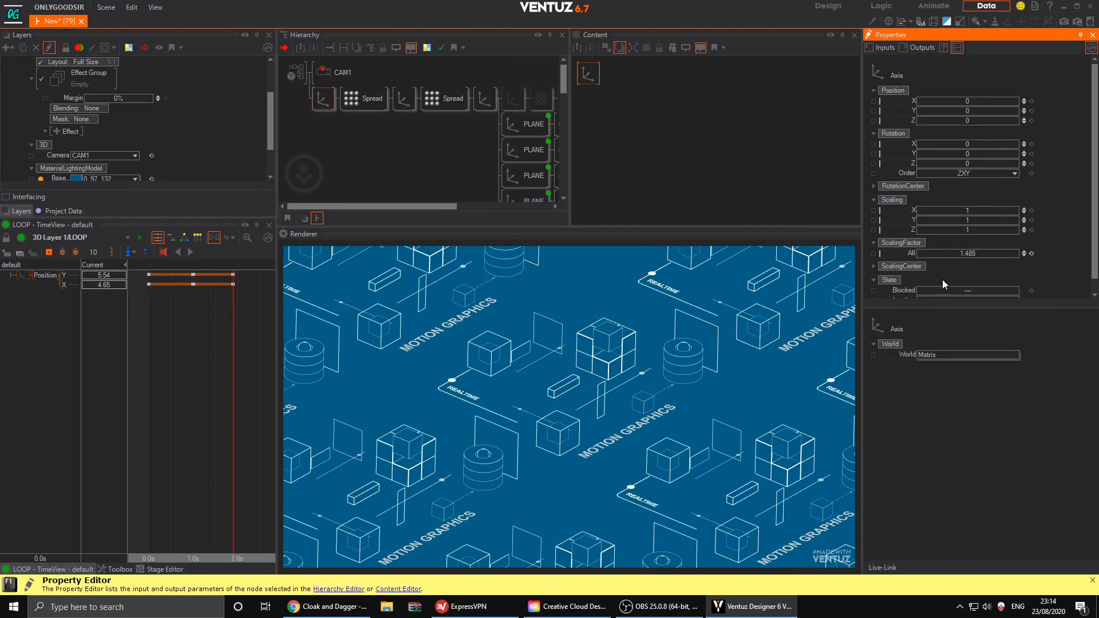
left_click_drag(962, 104, 976, 101)
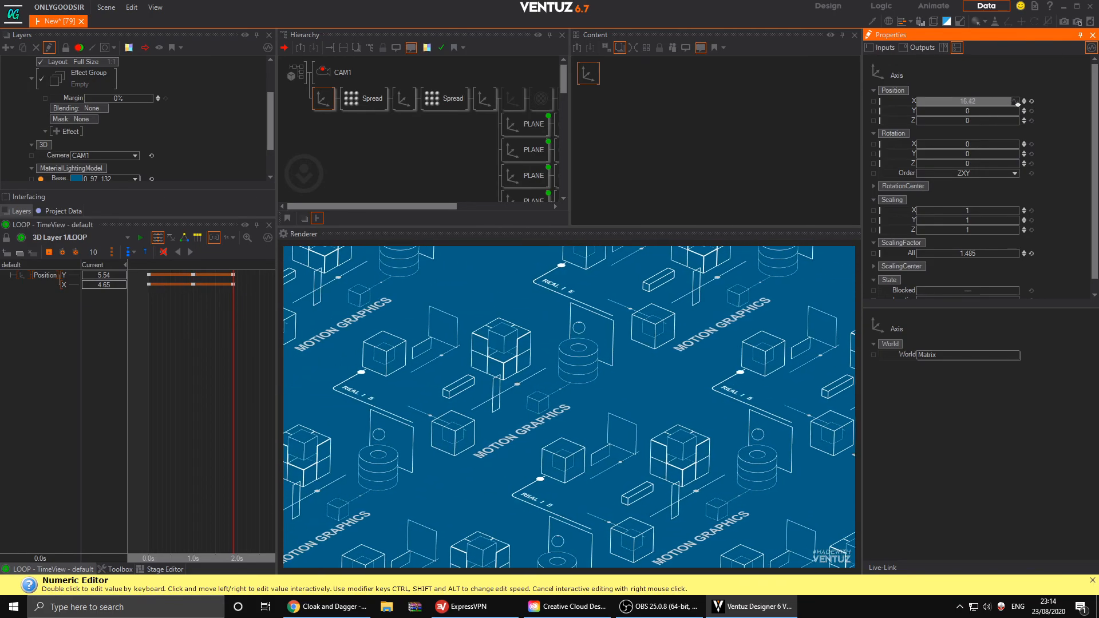
left_click_drag(916, 105, 950, 103)
- Add a Mover to the new axis's content and copy the axis's Position X, 17.16, into the Mover's minimum
double_click(668, 127)
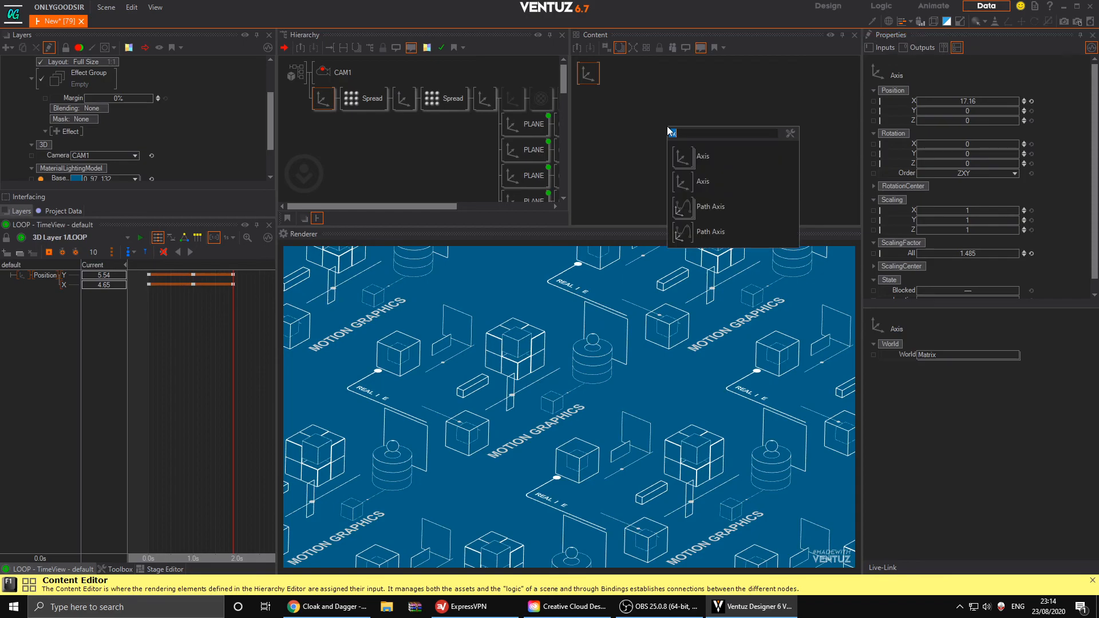
type("mov")
left_click_drag(689, 182, 684, 109)
left_click(591, 75)
double_click(958, 101)
key("ctrl+c")
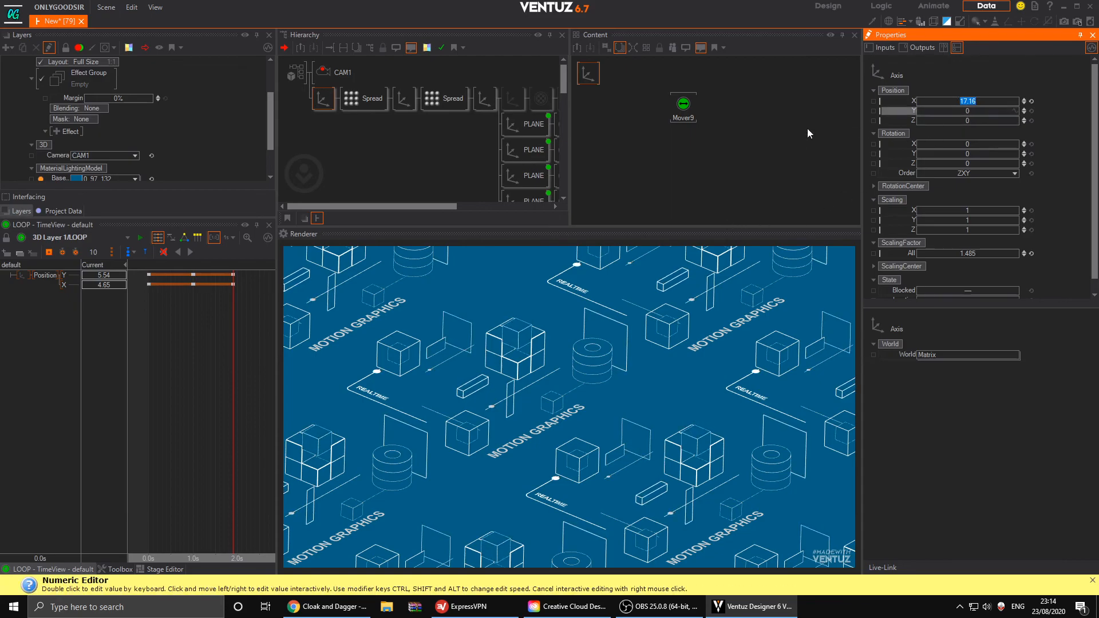
left_click(684, 104)
left_click(974, 147)
left_click(973, 147)
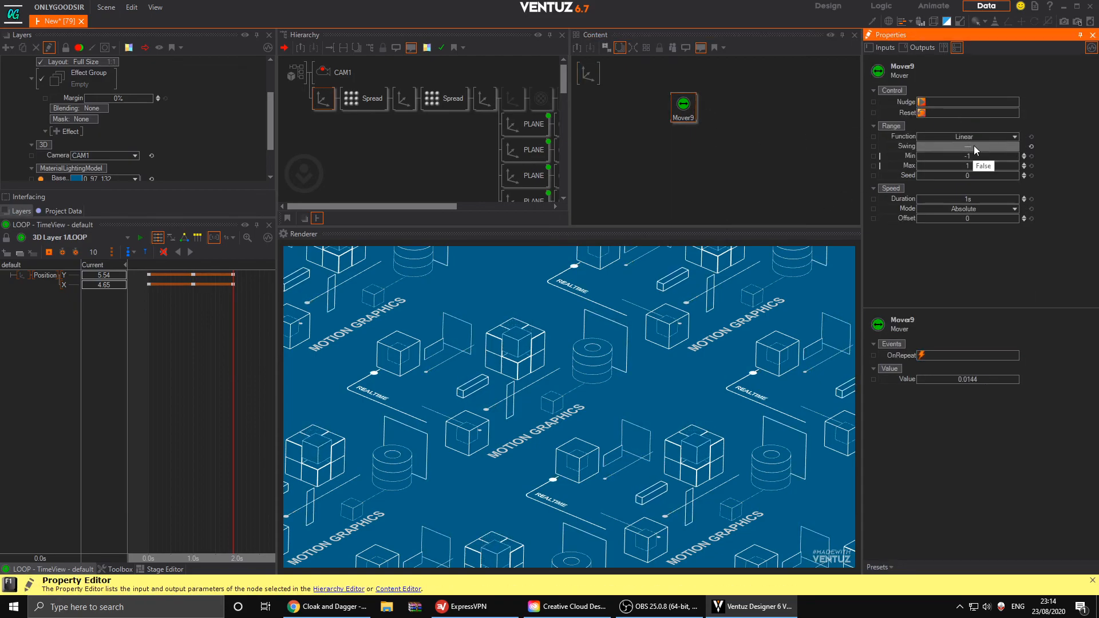
double_click(973, 156)
key("ctrl+v")
- Shift the axis's Position X to 39.652, where the pattern repeats, and use that value as the Mover's maximum
left_click(588, 73)
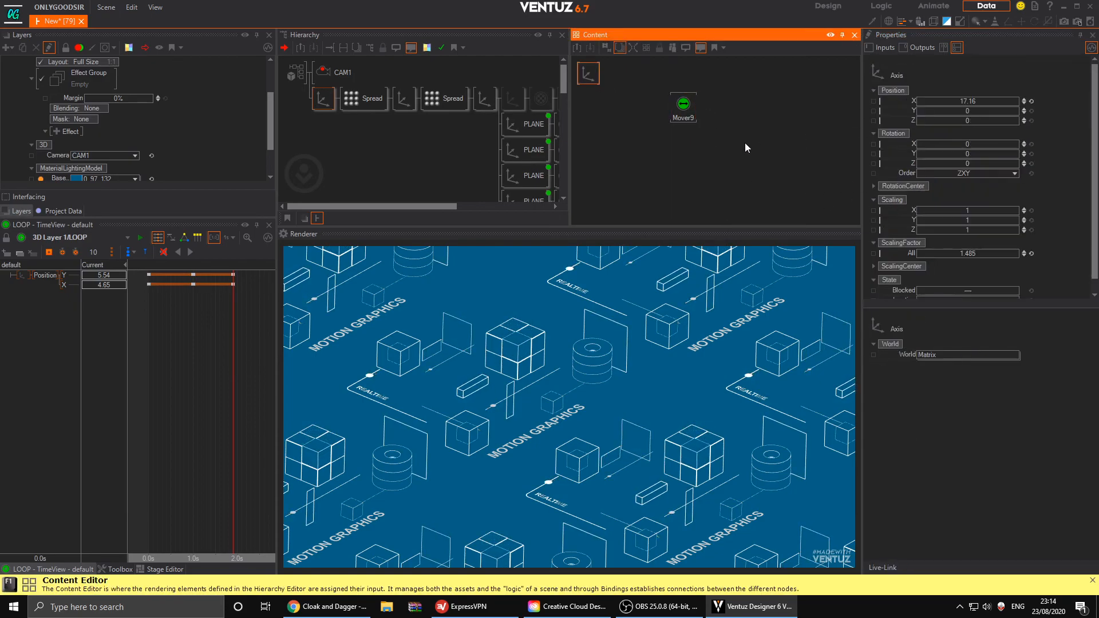
left_click_drag(977, 101, 916, 98)
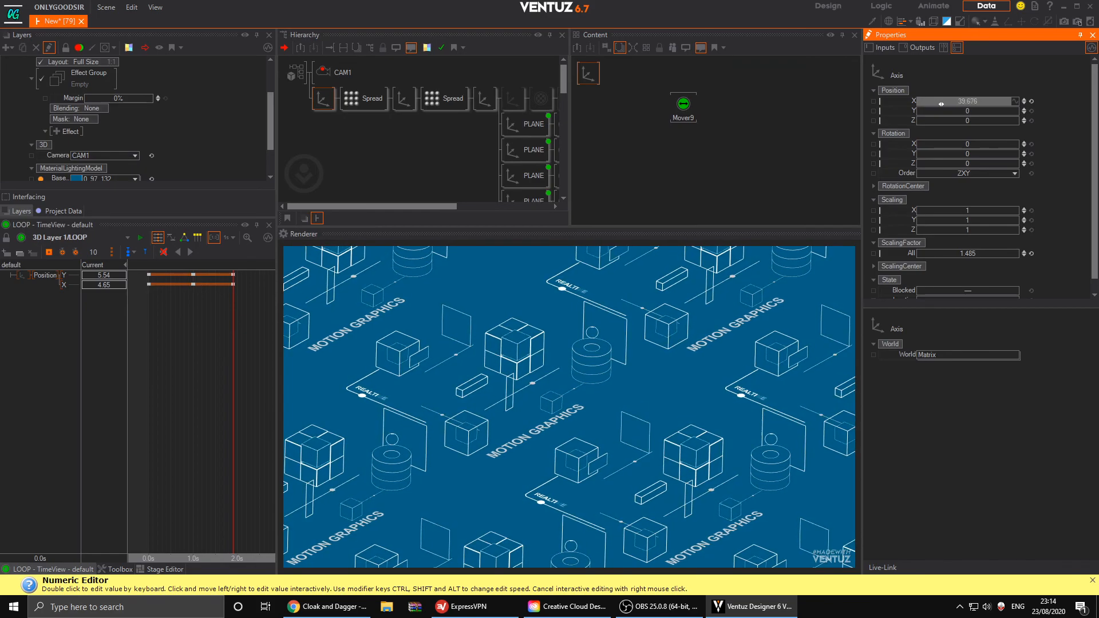
left_click_drag(935, 103, 933, 104)
double_click(933, 104)
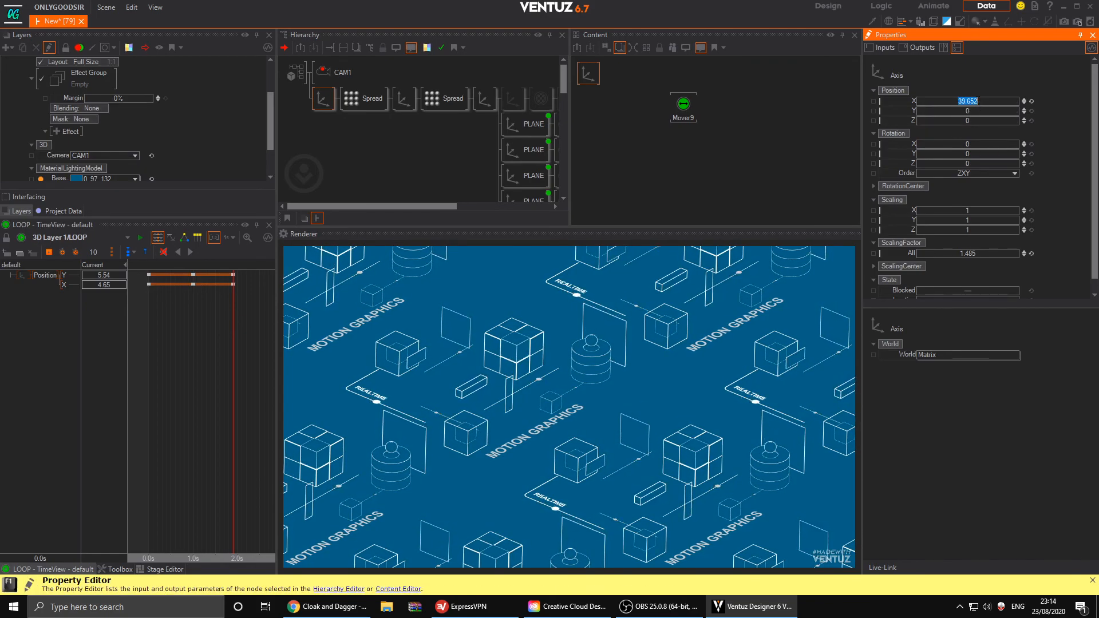
left_click(984, 168)
- Bind the outermost axis's Position X to Mover9's value
left_click(637, 149)
left_click(589, 75)
left_click_drag(899, 101, 684, 104)
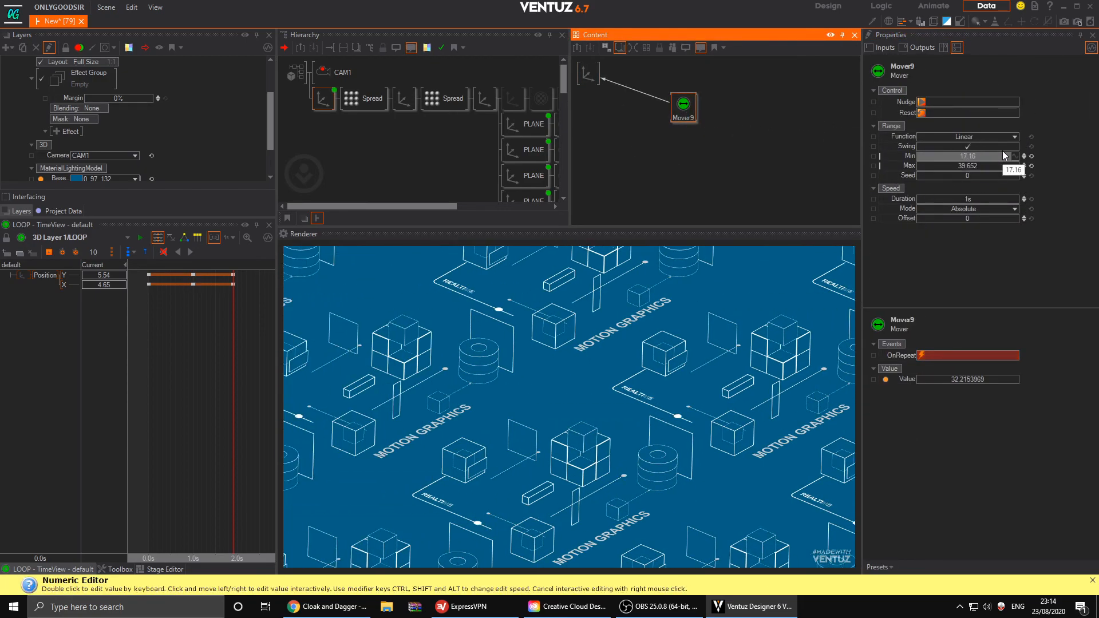
- Turn off Swing on Mover9 and set its duration to 41.9 s
left_click(973, 147)
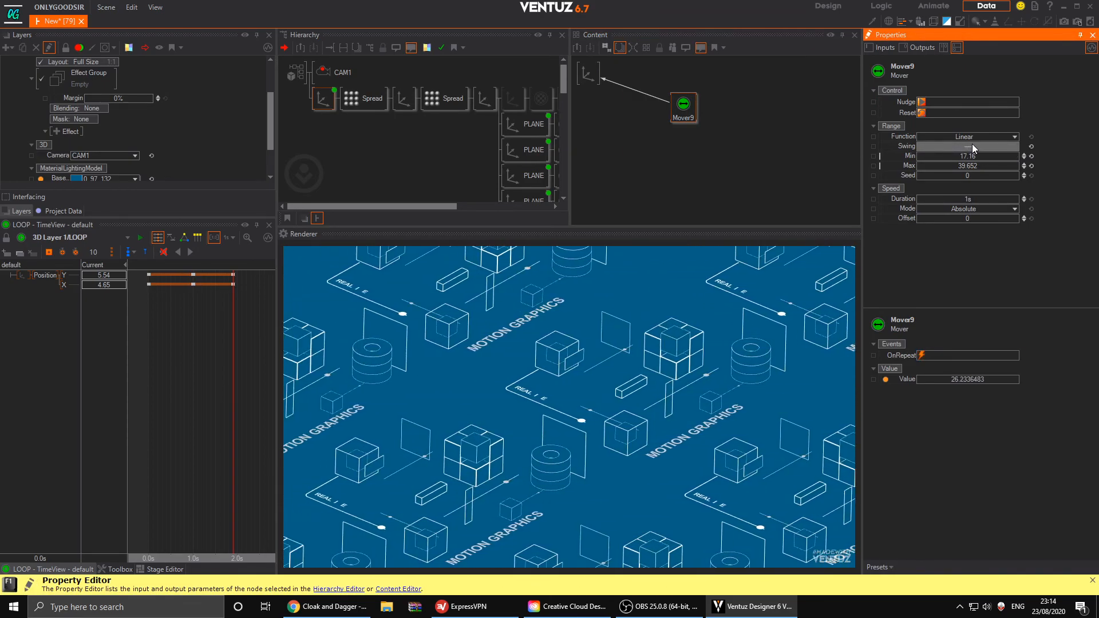
left_click_drag(985, 199, 1009, 207)
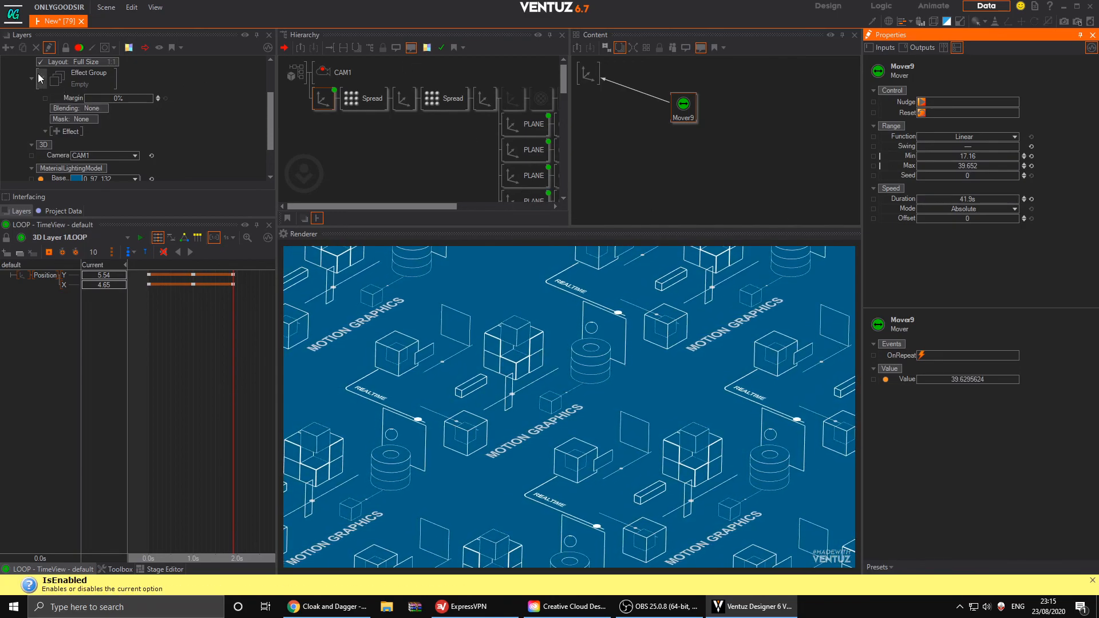
- Try darker blue and near-black background colours on the 2D layer and settle on dark blue RGB 8, 51, 78
left_click(57, 122)
scroll(91, 121, "down", 5)
scroll(90, 150, "up", 1)
scroll(89, 152, "up", 4)
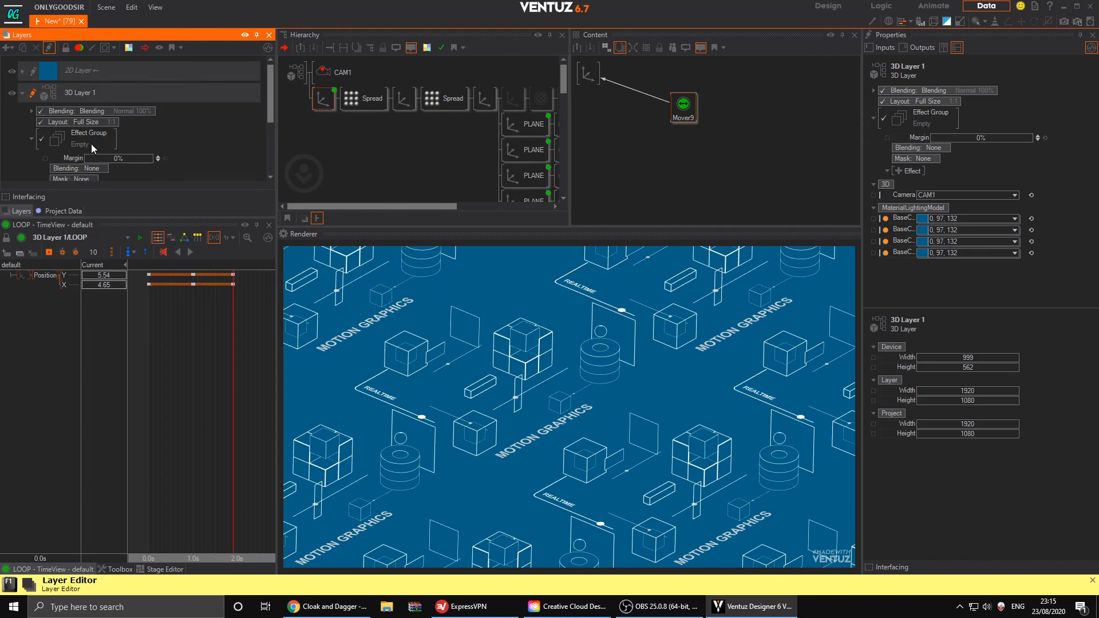
left_click(48, 70)
mouse_move(49, 125)
left_mouse_down()
mouse_move(46, 102)
mouse_move(16, 100)
mouse_move(33, 134)
mouse_move(52, 123)
left_mouse_up()
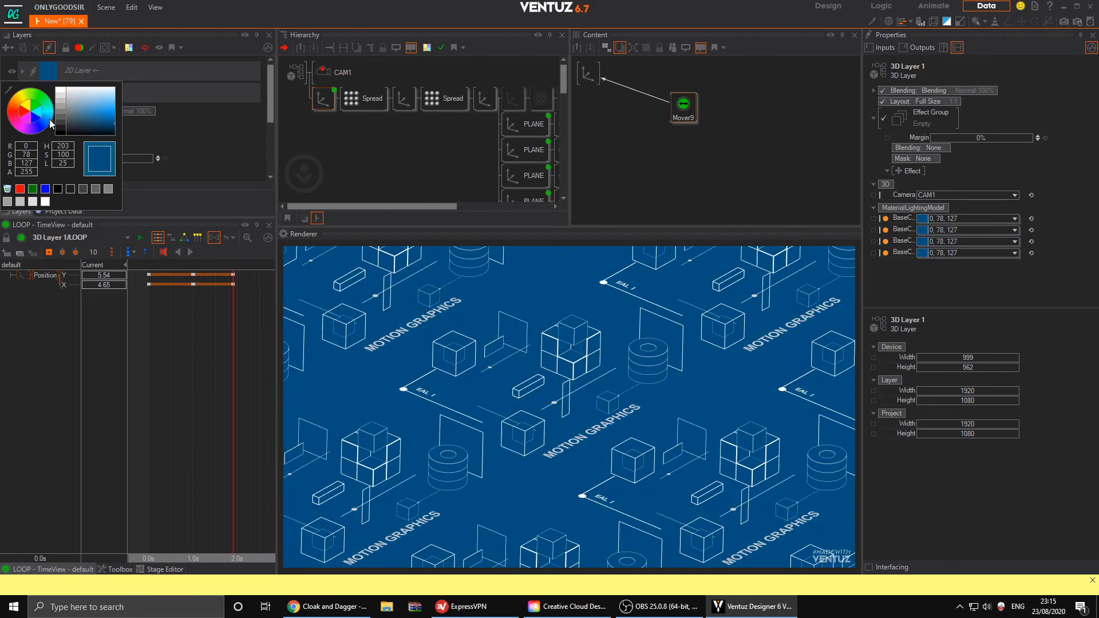
left_click_drag(108, 132, 33, 144)
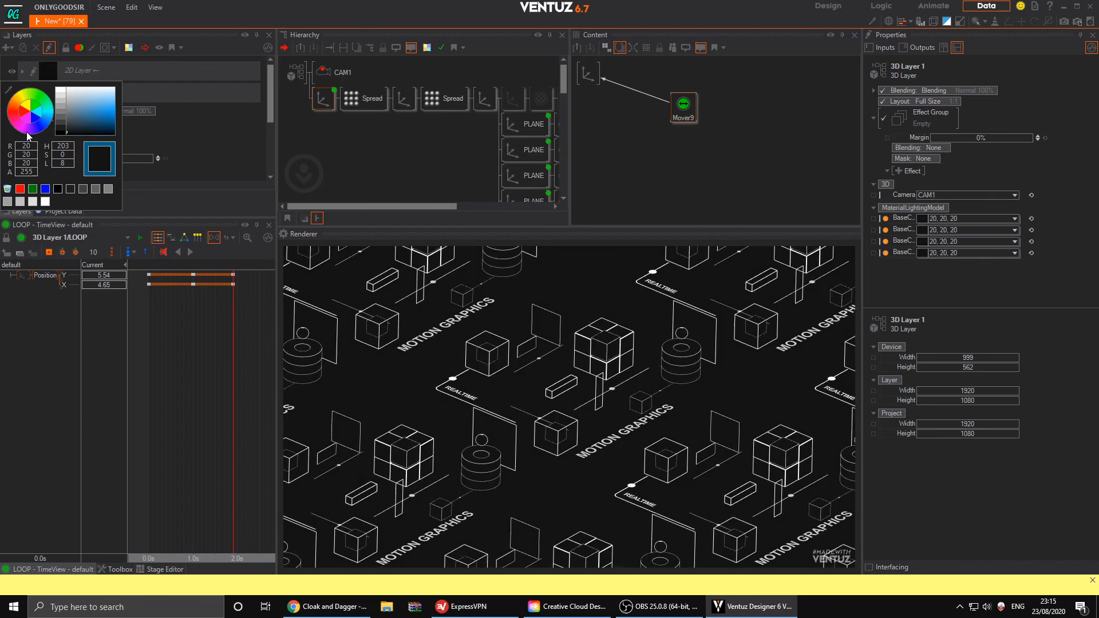
left_click_drag(51, 135, 107, 131)
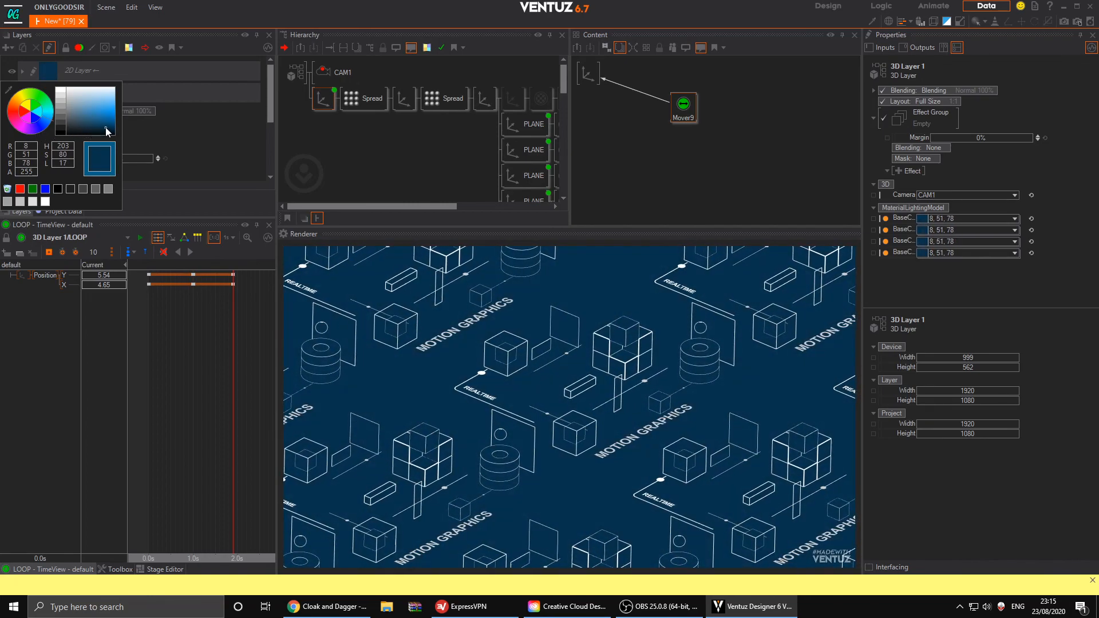
left_click(498, 139)
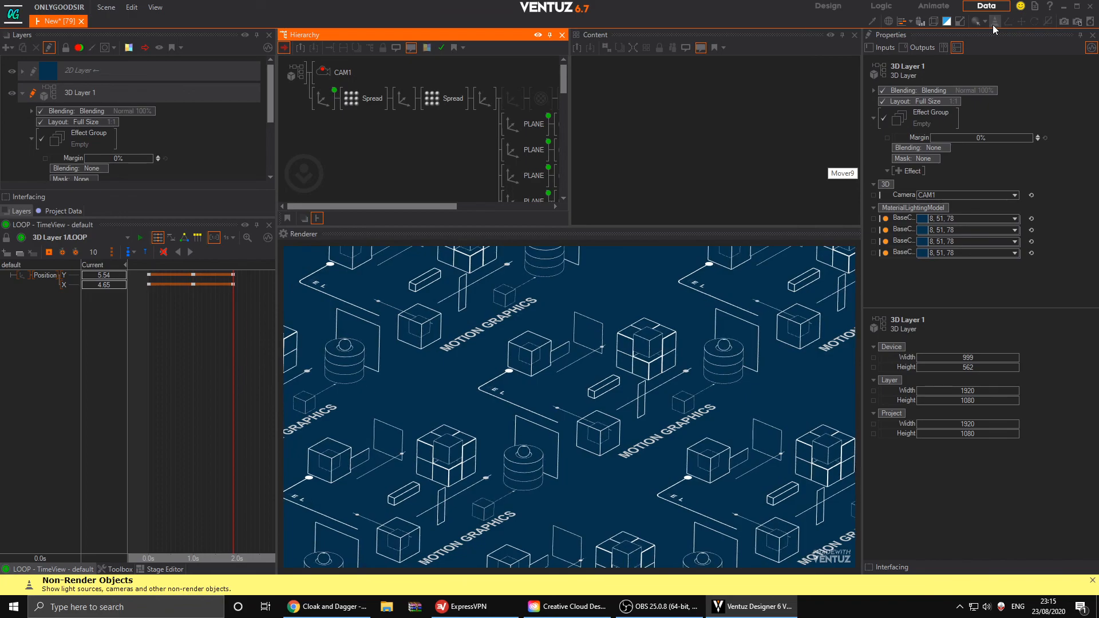
- Save a JPEG snapshot of the render output to the Desktop under a name starting with SNAP_MOTION_G
left_click(1065, 21)
left_click(176, 295)
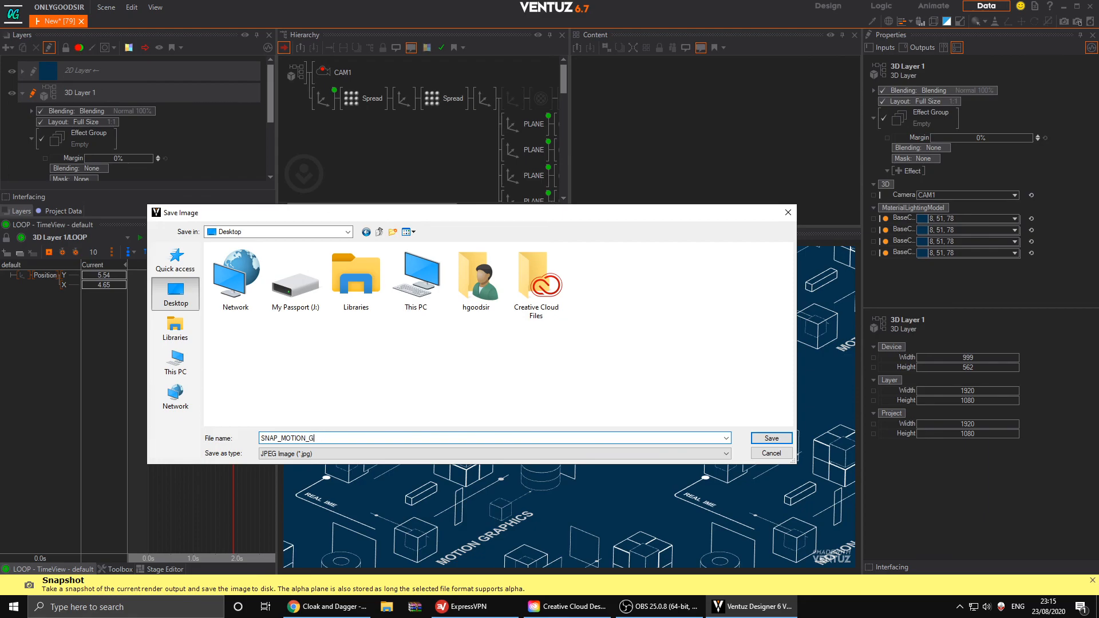
key("Return")
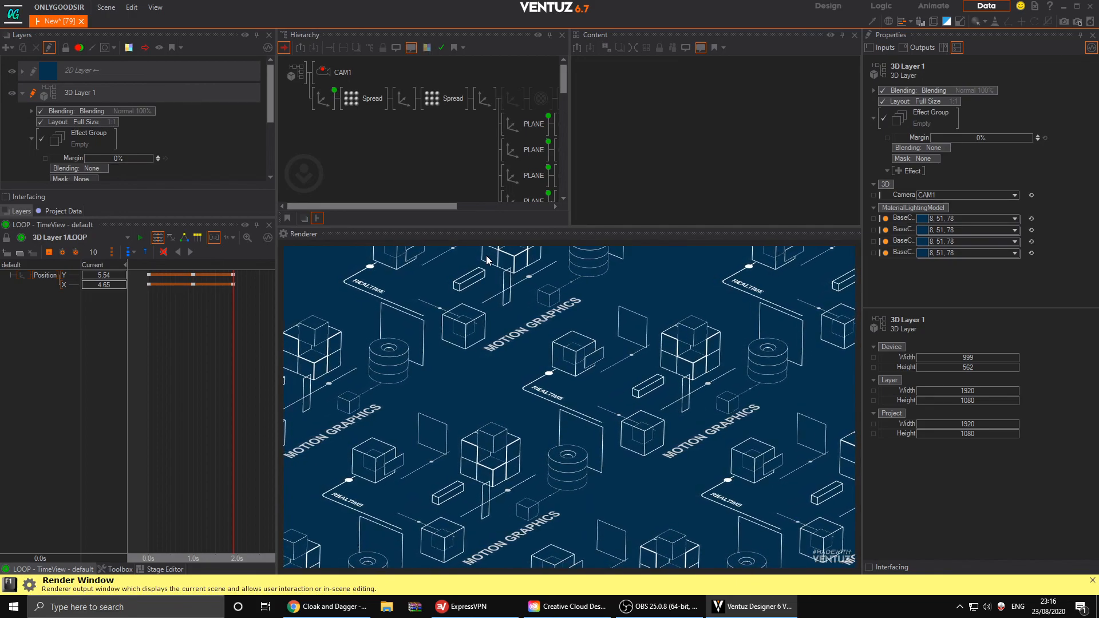
- Try a larger scale on the outermost axis, then set its overall scaling factor to 0.952
left_click(324, 101)
left_click_drag(972, 254, 1020, 258)
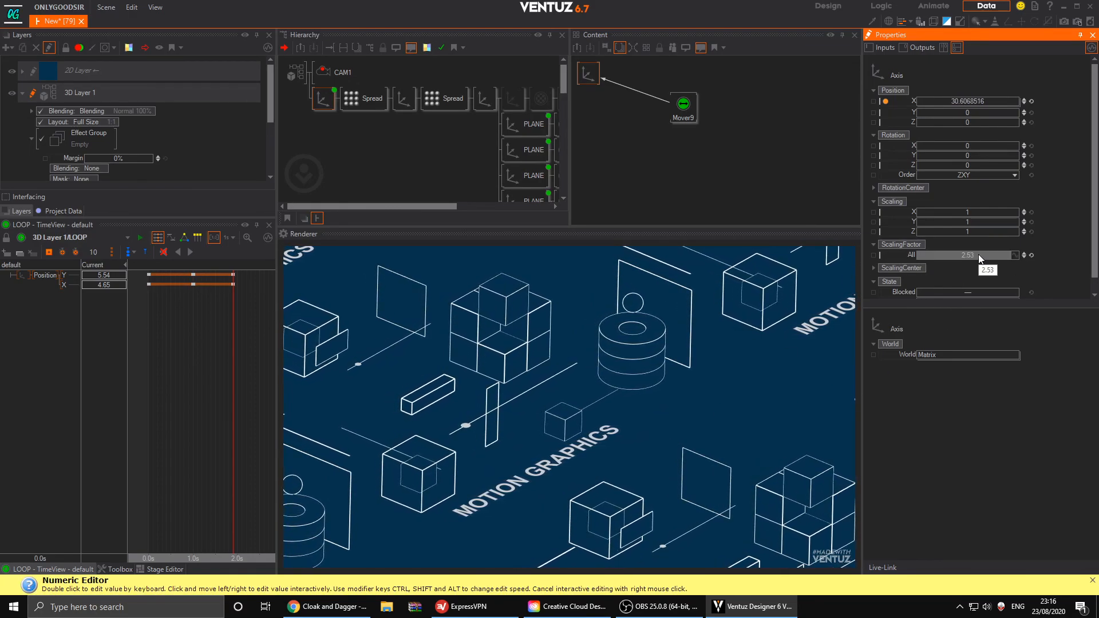
left_click_drag(980, 256, 870, 252)
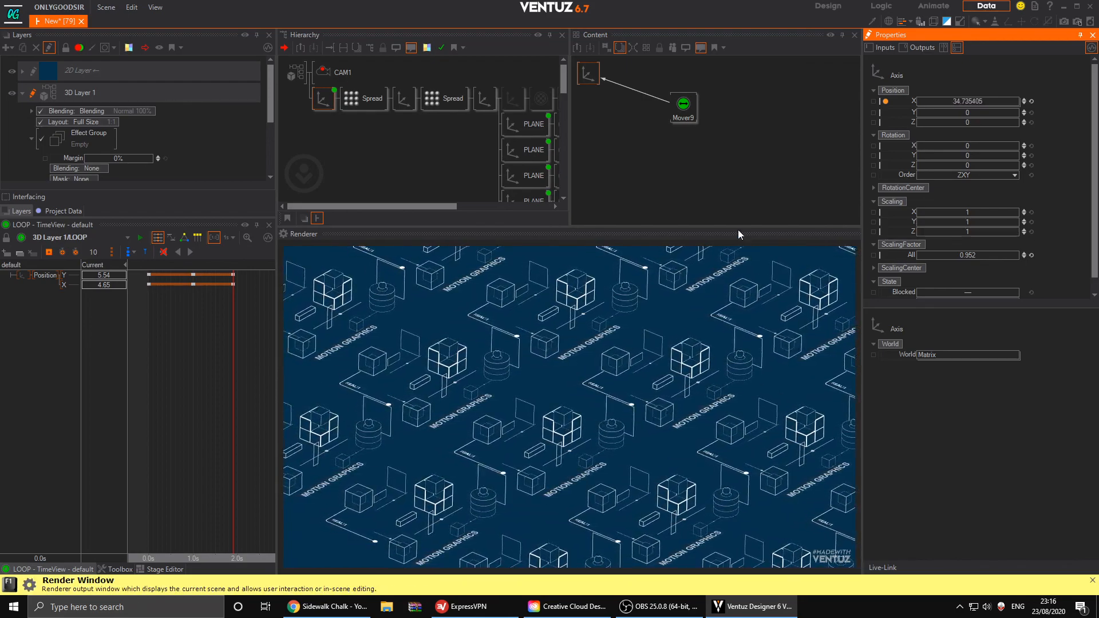
- Insert a Directional Light before the outermost axis in the hierarchy and select it
left_click(118, 569)
left_click(146, 247)
left_click_drag(57, 315, 80, 287)
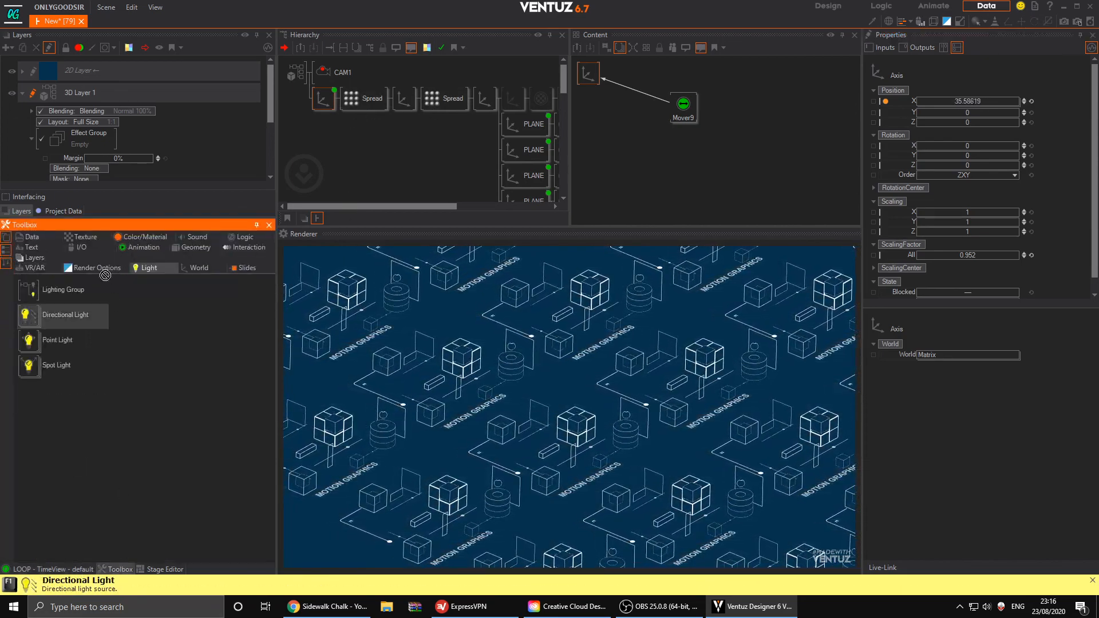
left_click_drag(317, 94, 320, 97)
left_click(341, 98)
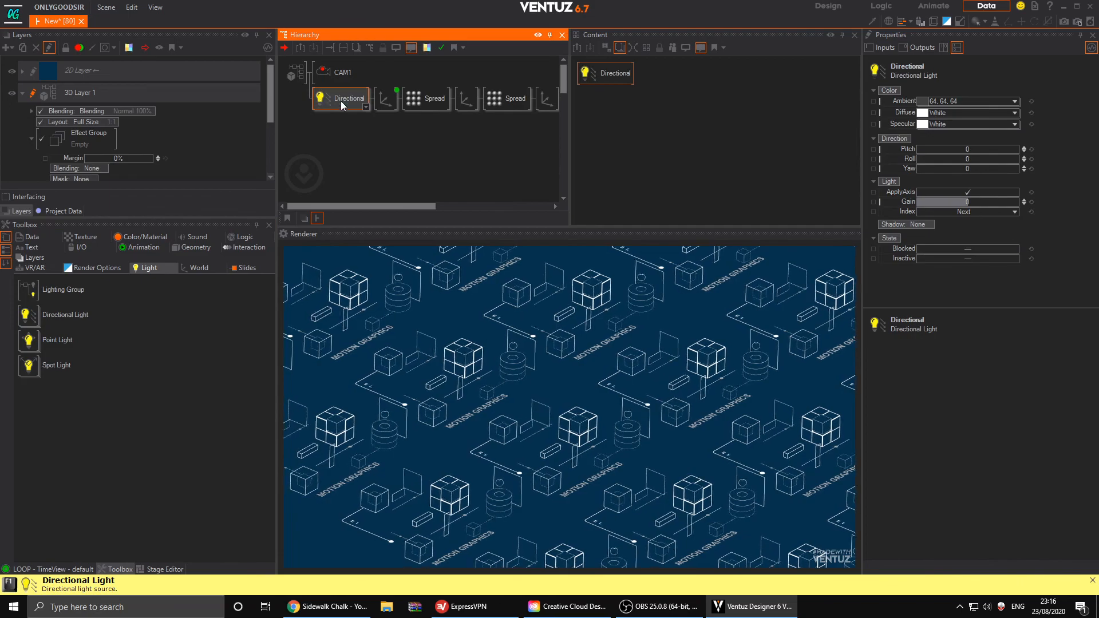
- Set the directional light's pitch to 112 and yaw to 59, and enable a Shadow Map for it
left_click_drag(970, 150, 1012, 150)
left_click(925, 225)
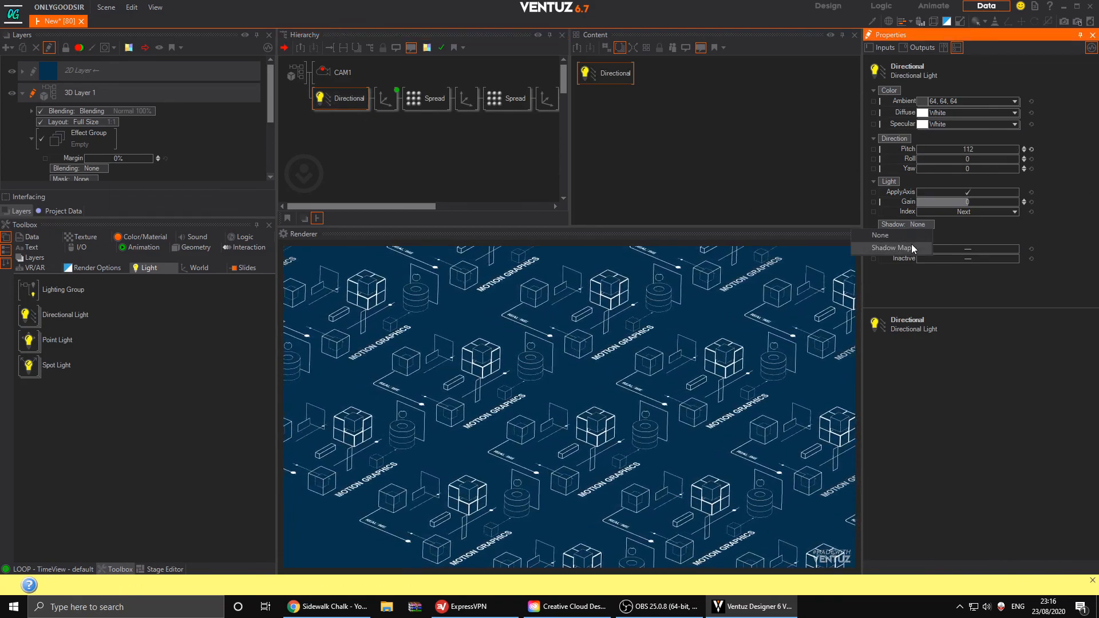
left_click(911, 244)
scroll(1002, 215, "down", 1)
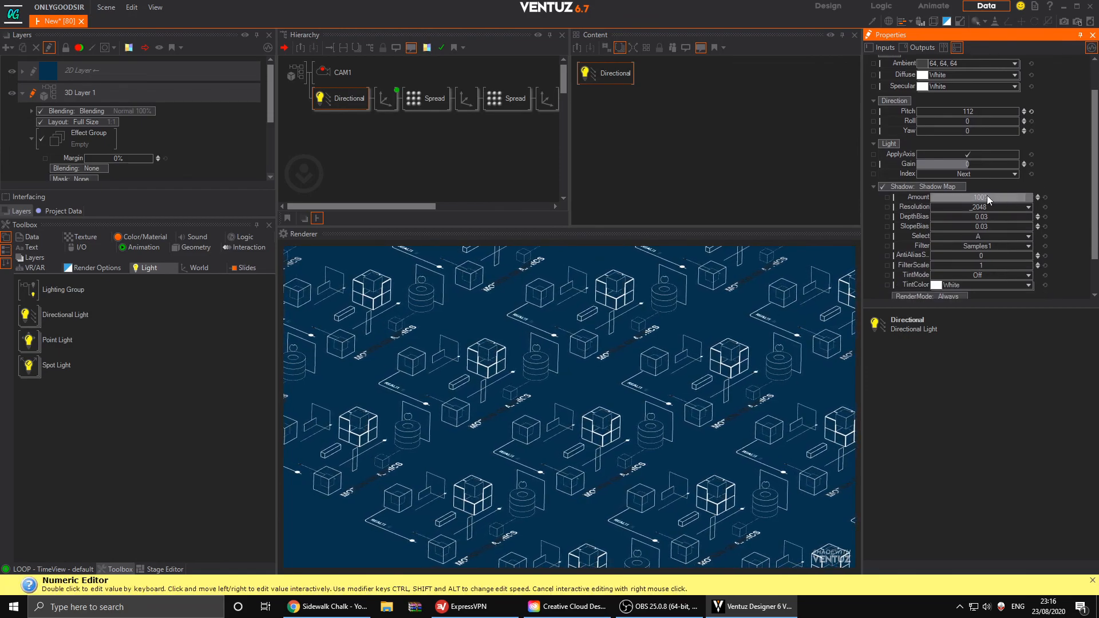
scroll(976, 180, "up", 1)
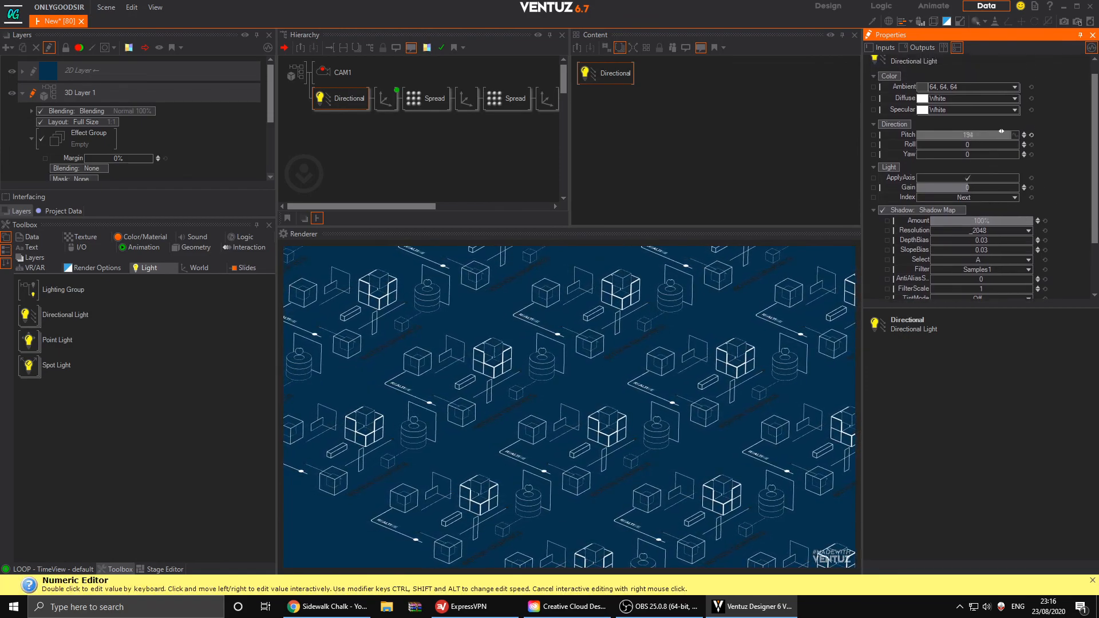
left_click_drag(967, 154, 1007, 151)
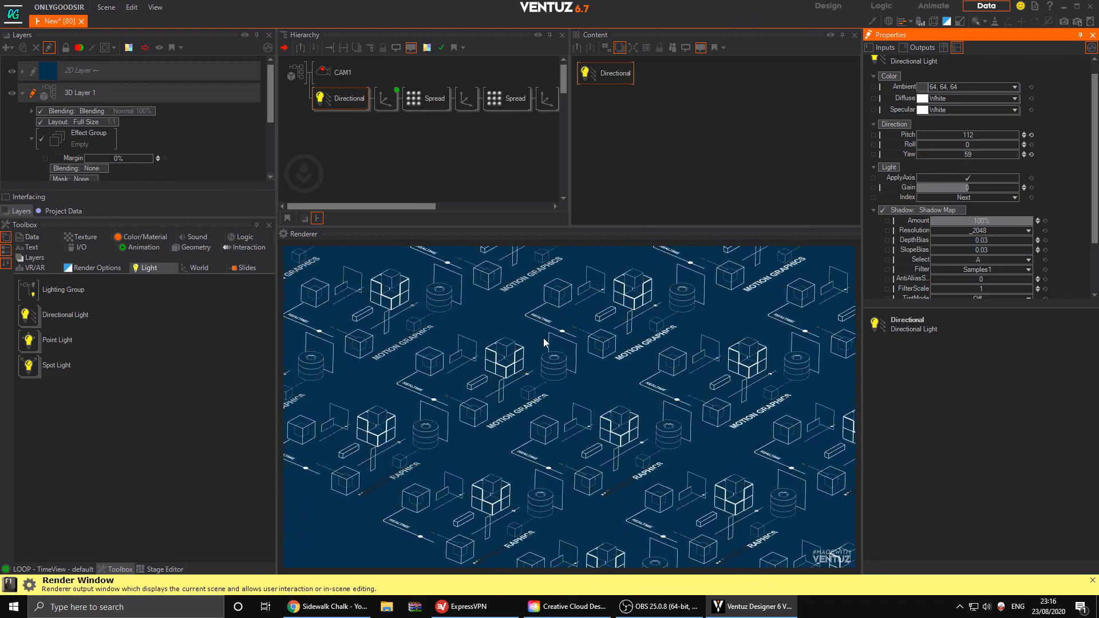
- Delete the directional light from the hierarchy
left_click(331, 98)
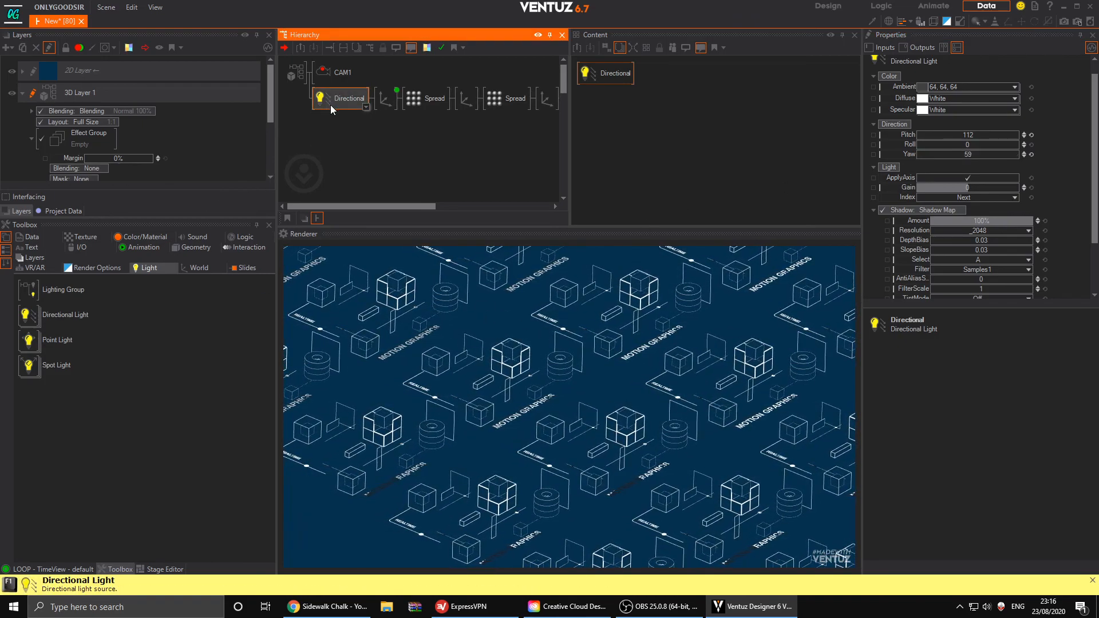
key("Delete")
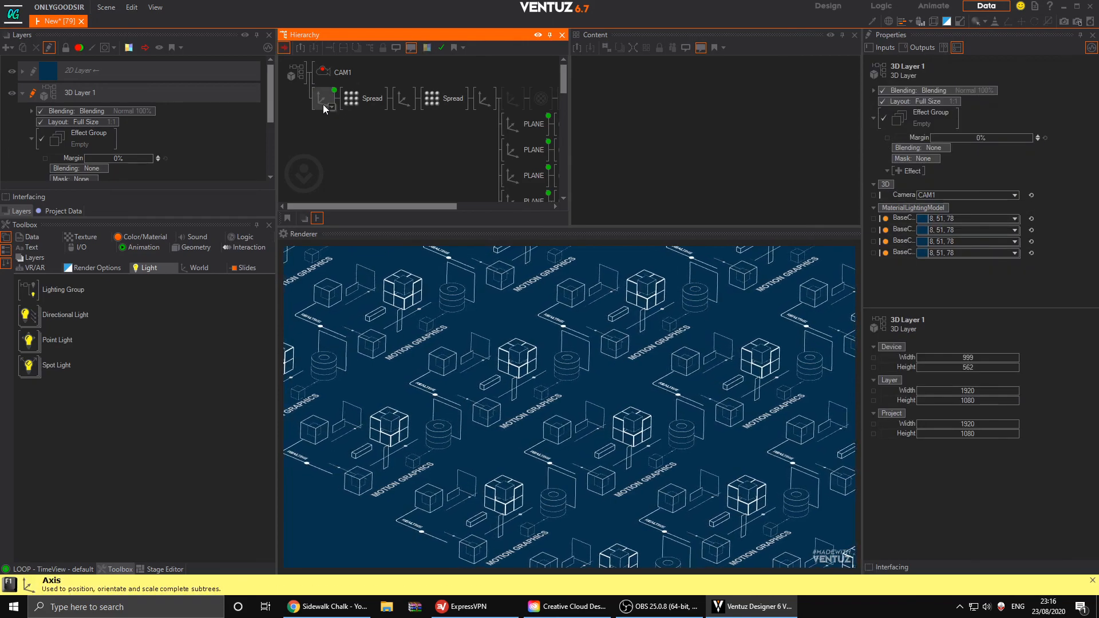